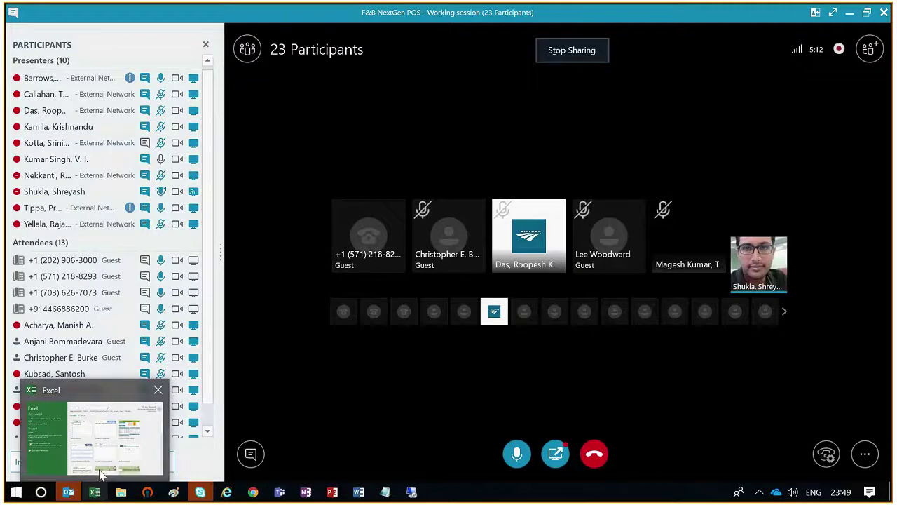
# - Switch to the Word document "AMTRAK_D365_TDD_Inventory items, Menu items and Barcodes.docx" and go to the batch steps in the Solution Overview
pyautogui.moveTo(279, 492)
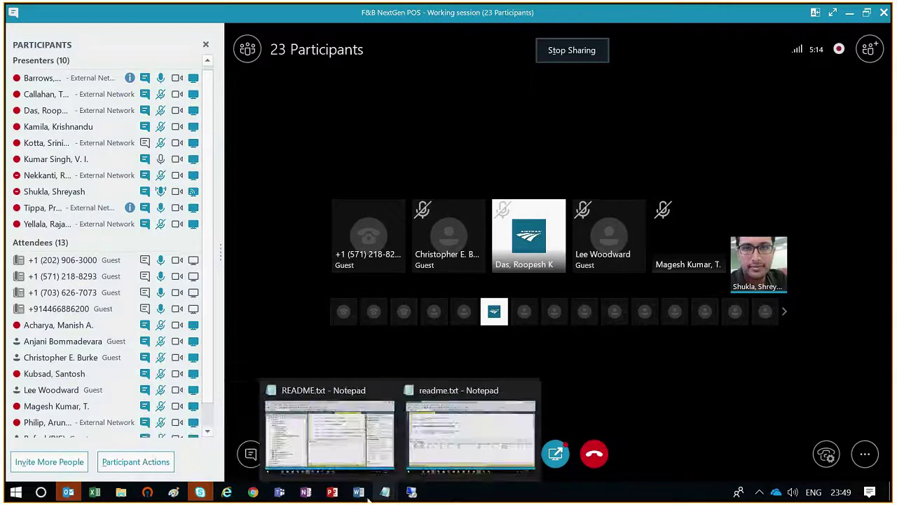
pyautogui.moveTo(358, 492)
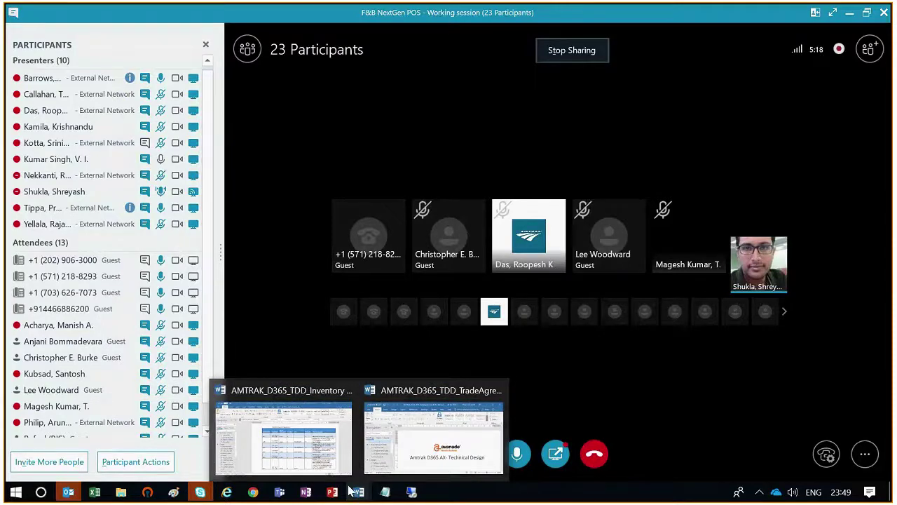
pyautogui.click(307, 450)
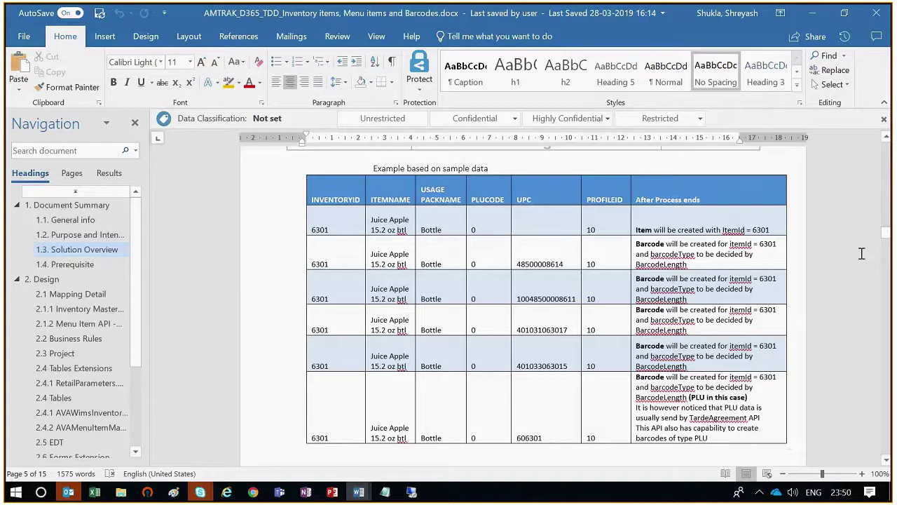
pyautogui.moveTo(886, 233)
pyautogui.mouseDown()
pyautogui.moveTo(887, 221)
pyautogui.moveTo(887, 228)
pyautogui.mouseUp()
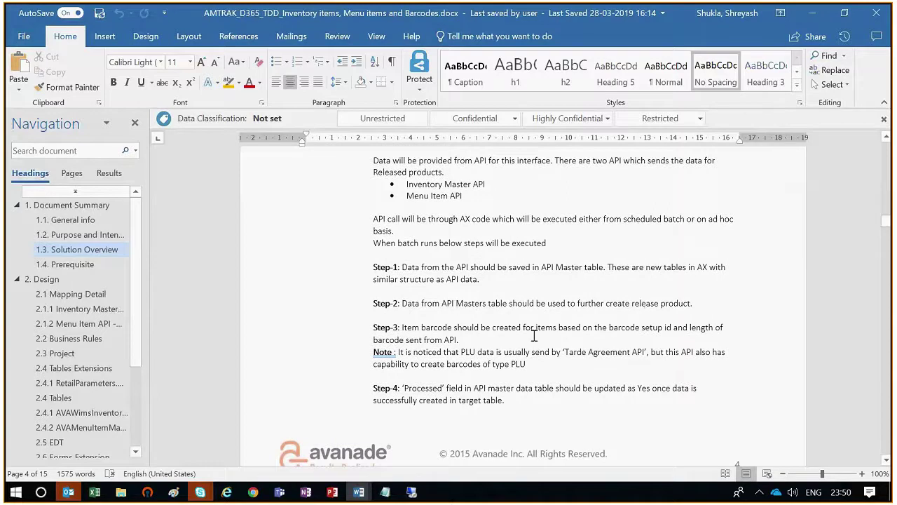
# - Read Step-1 to Step-4 of the batch process and continue to the example table based on sample data
pyautogui.click(864, 476)
pyautogui.click(863, 476)
pyautogui.click(885, 460)
pyautogui.click(885, 460)
pyautogui.click(886, 461)
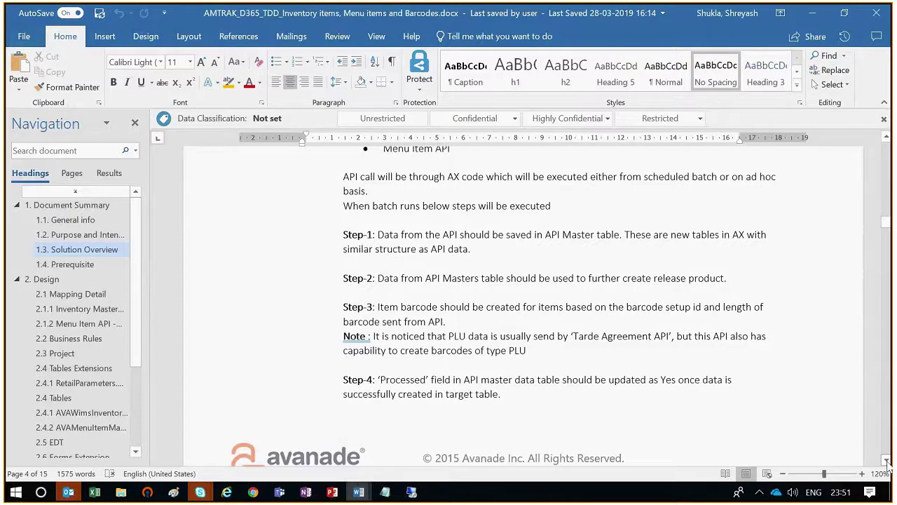
pyautogui.scroll(-5, 887, 463)
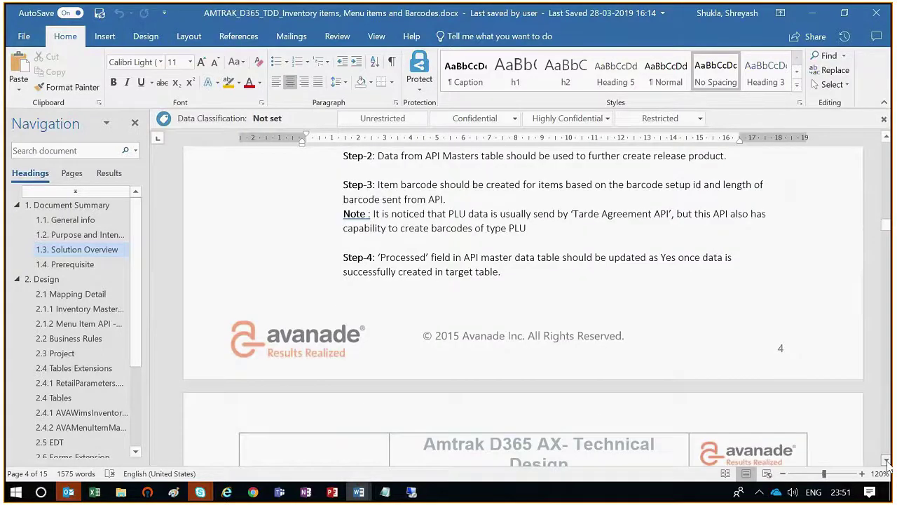
pyautogui.scroll(-8, 886, 461)
pyautogui.scroll(-3, 887, 463)
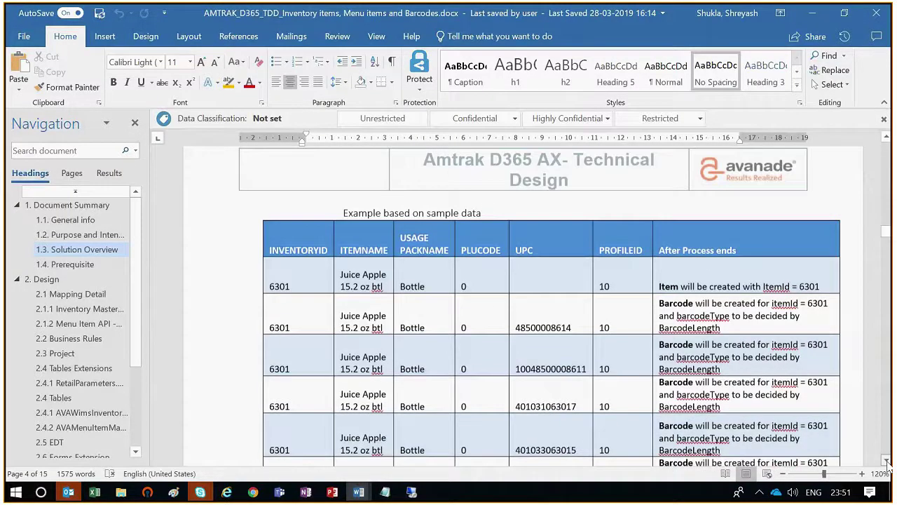
pyautogui.scroll(-2, 887, 462)
pyautogui.scroll(-1, 887, 463)
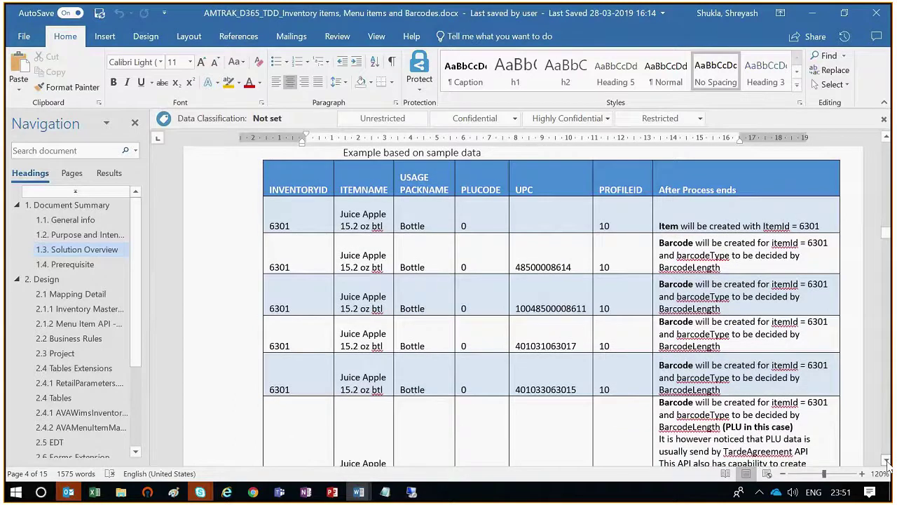
pyautogui.click(886, 462)
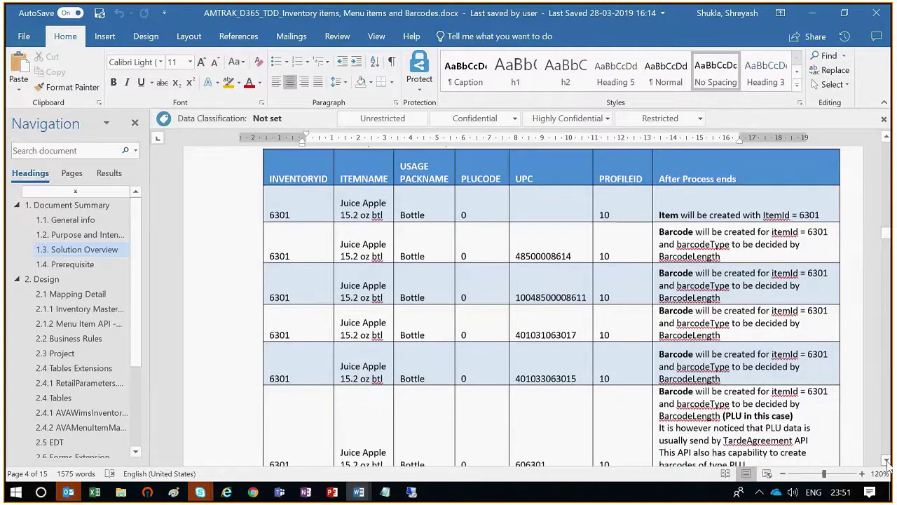
pyautogui.click(785, 475)
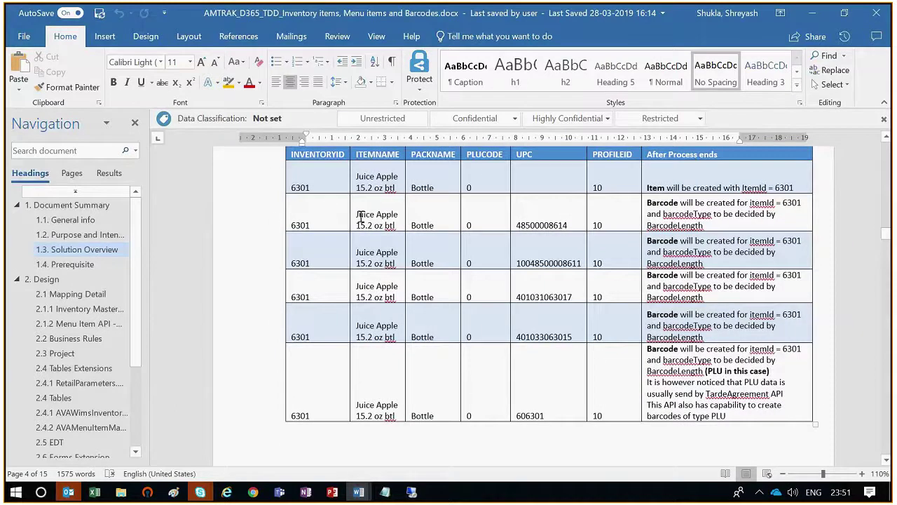
# - Examine the sample table's first data row, comparing its inventory ID, UPC and the item ID under After Process ends
pyautogui.doubleClick(298, 189)
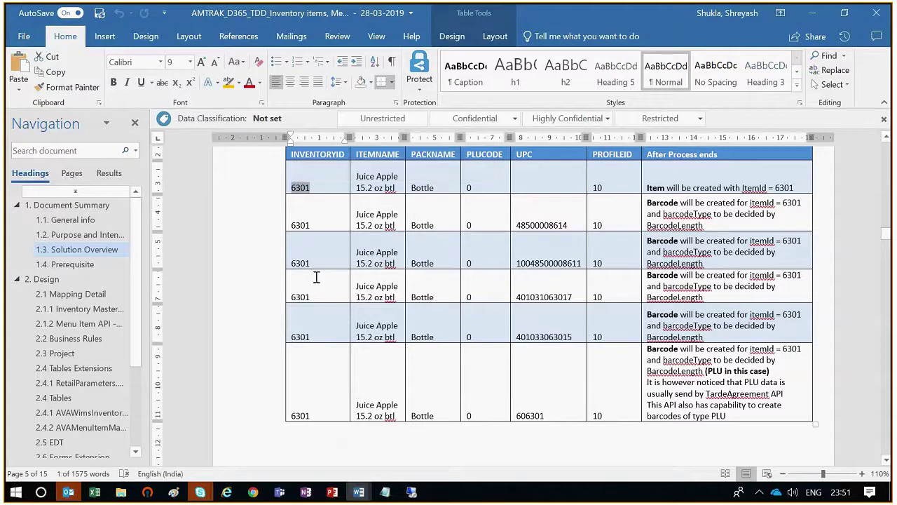
pyautogui.moveTo(748, 417); pyautogui.dragTo(266, 190)
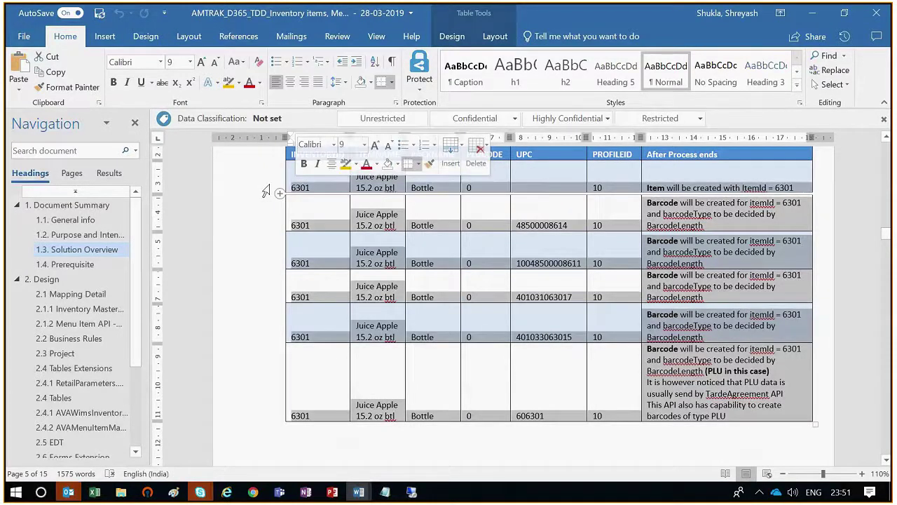
pyautogui.click(540, 186)
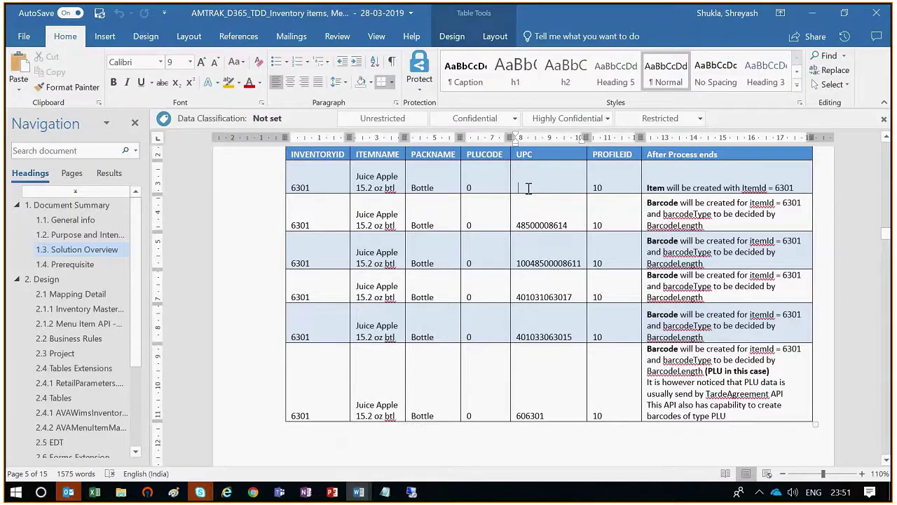
pyautogui.doubleClick(654, 188)
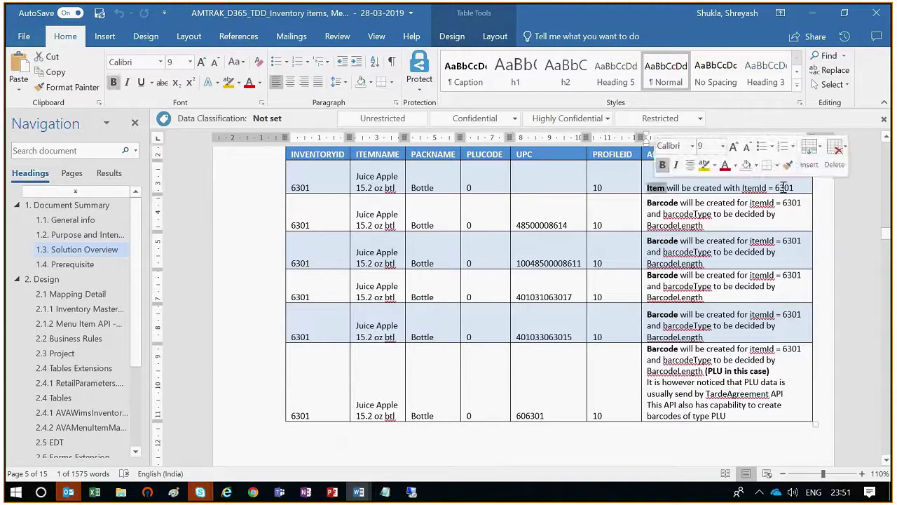
pyautogui.click(786, 187)
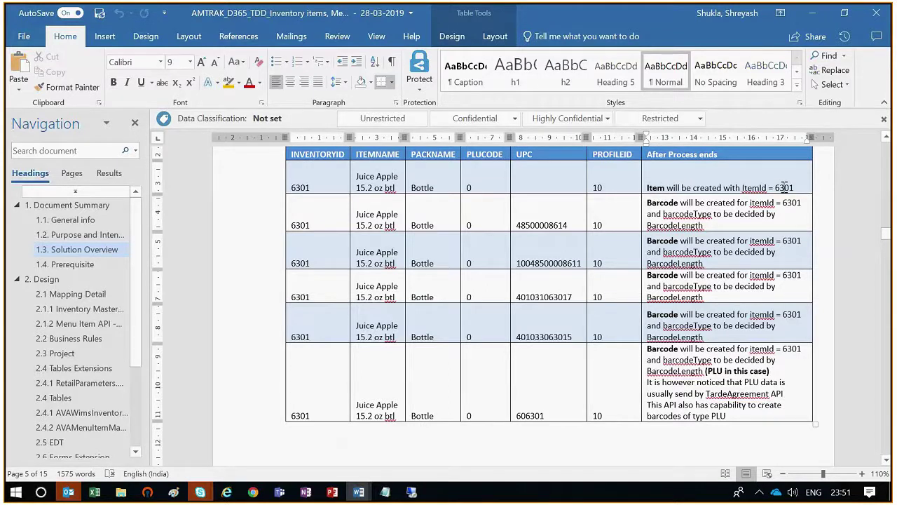
pyautogui.doubleClick(783, 187)
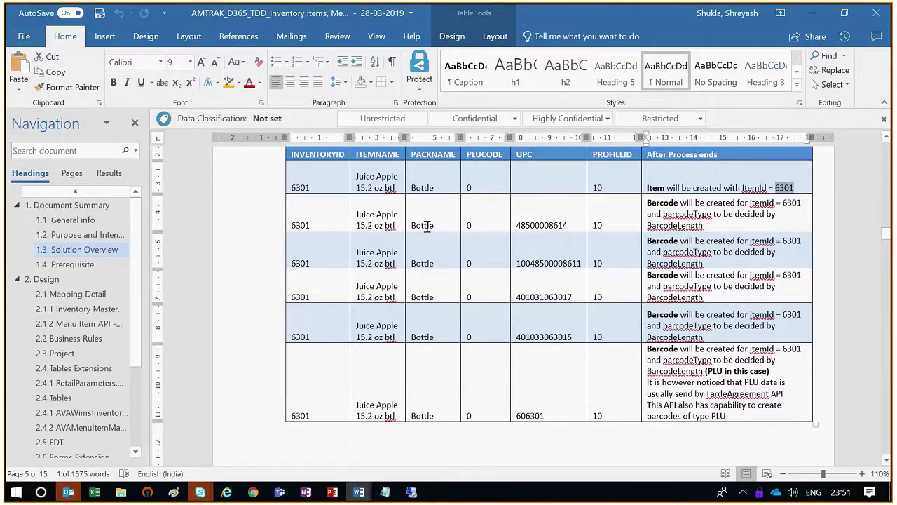
pyautogui.doubleClick(299, 189)
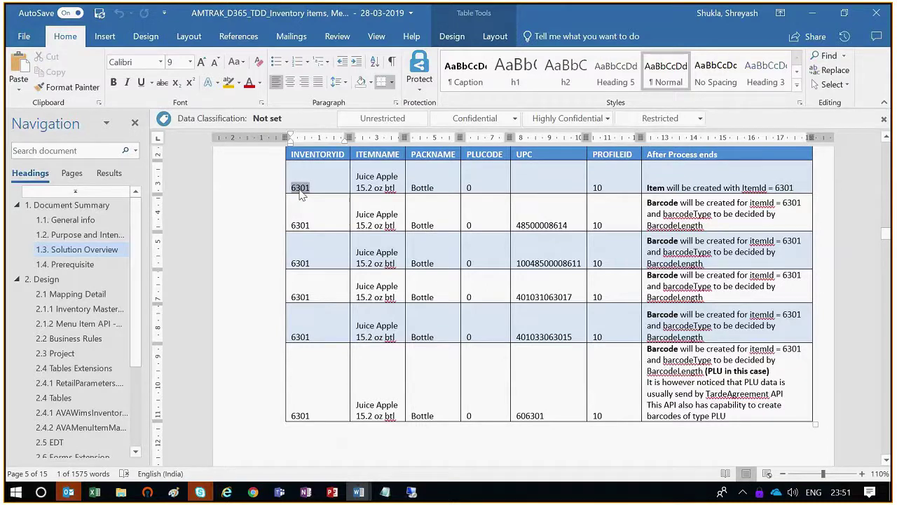
pyautogui.doubleClick(783, 190)
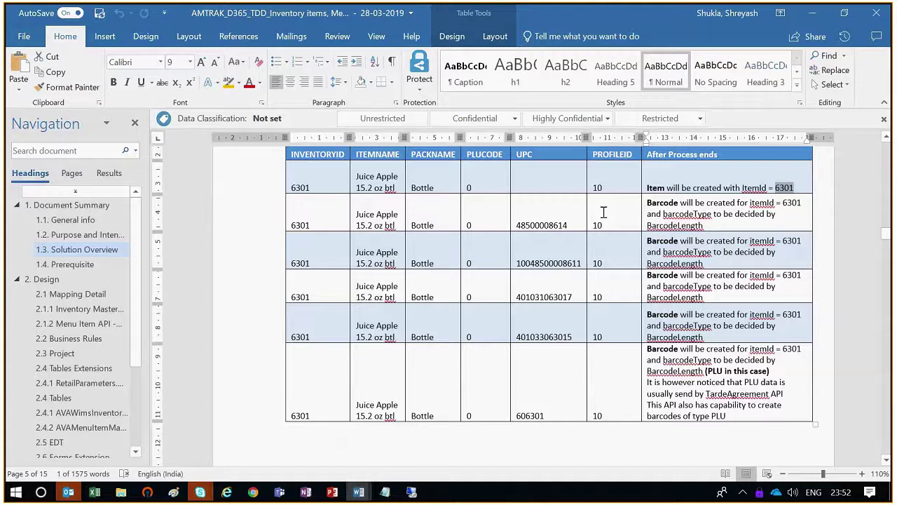
pyautogui.click(807, 183)
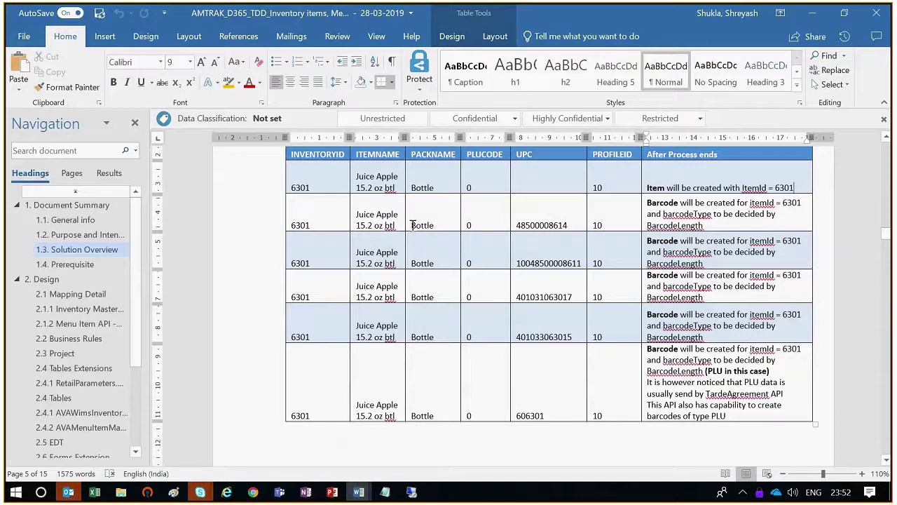
# - Examine the second data row's inventory ID, UPC and barcode description under After Process ends
pyautogui.click(300, 226)
pyautogui.doubleClick(300, 225)
pyautogui.doubleClick(543, 230)
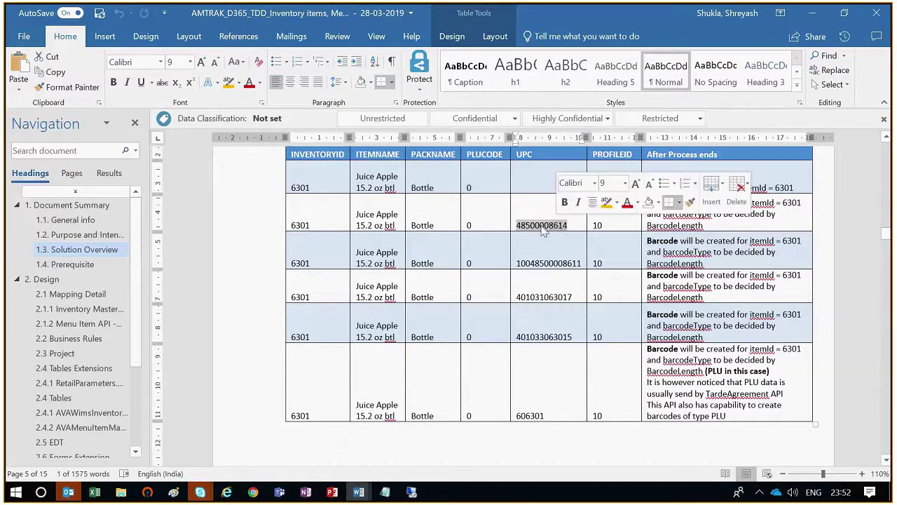
pyautogui.moveTo(517, 225); pyautogui.dragTo(568, 225)
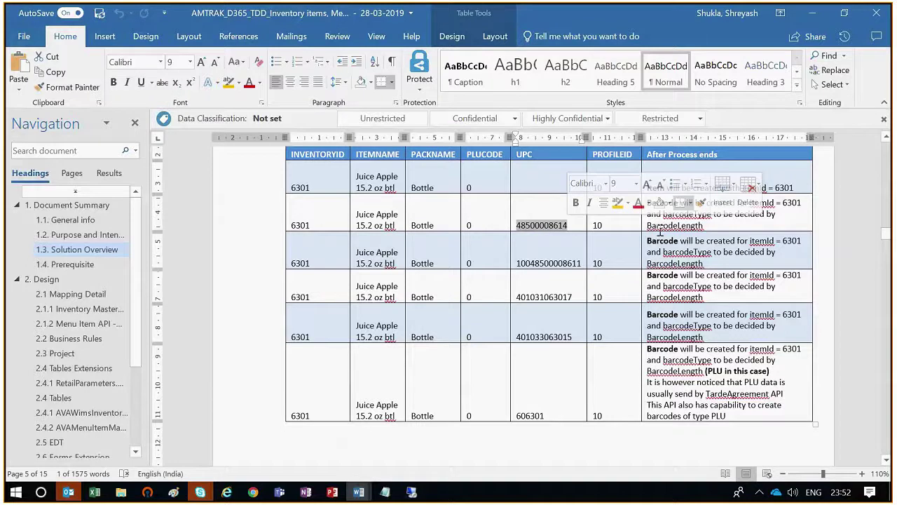
pyautogui.tripleClick(711, 225)
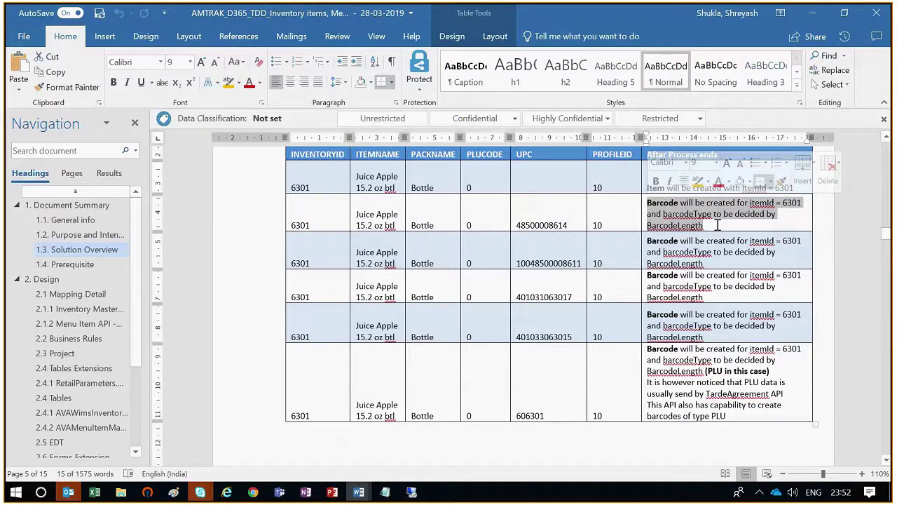
pyautogui.doubleClick(792, 203)
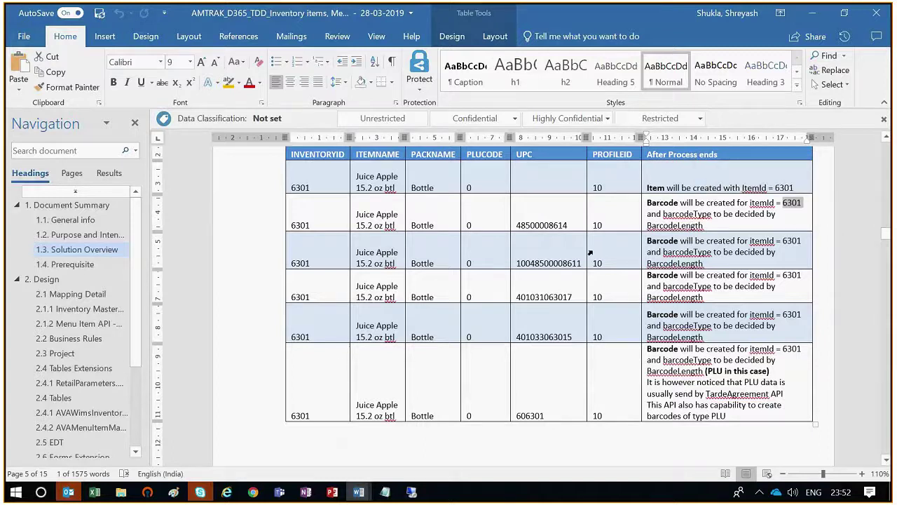
# - Add the line "EAN – 13" below the barcode description in the second data row's After Process ends cell
pyautogui.click(724, 226)
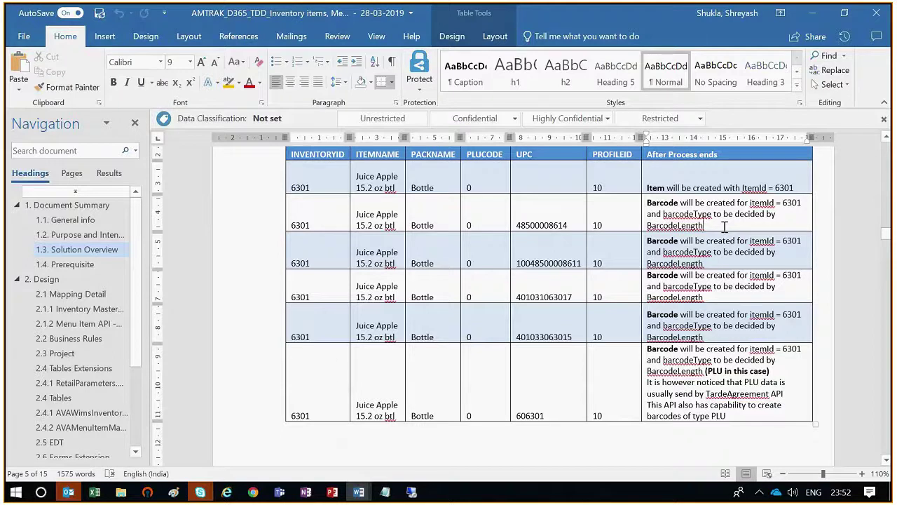
pyautogui.press('Return')
pyautogui.write('EAN')
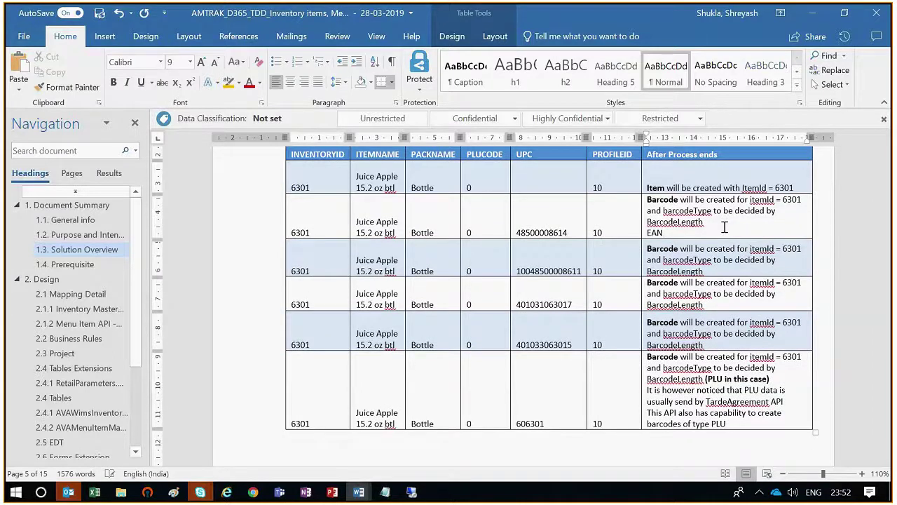
pyautogui.write(' - 13')
# - Add the lines "Amtrak – 7 to 12" and "PLU – 1 to 6" below the EAN line in the same cell
pyautogui.press('Return')
pyautogui.write('AMtrak')
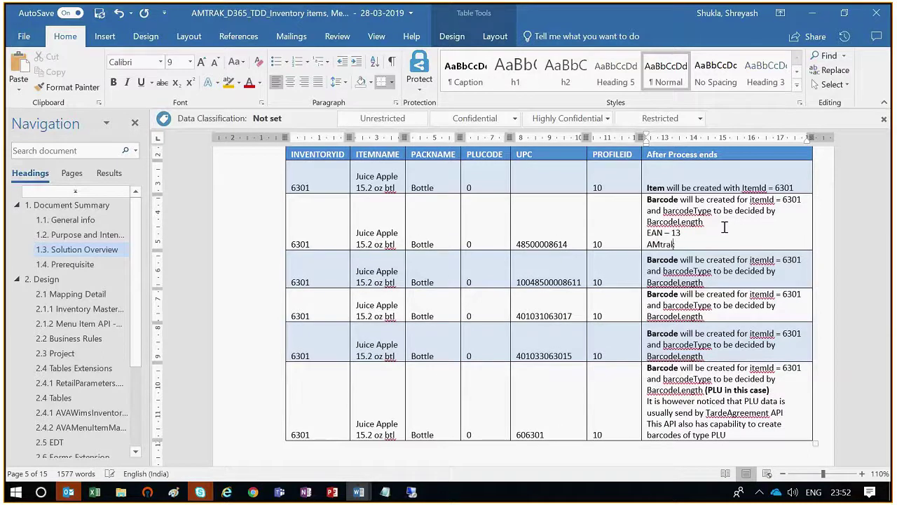
pyautogui.press('BackSpace')
pyautogui.press('BackSpace')
pyautogui.press('BackSpace')
pyautogui.press('BackSpace')
pyautogui.press('BackSpace')
pyautogui.write('mtrak')
pyautogui.write(' -')
pyautogui.write('to 12')
pyautogui.press('Return')
pyautogui.write('PLU - 1 to 6')
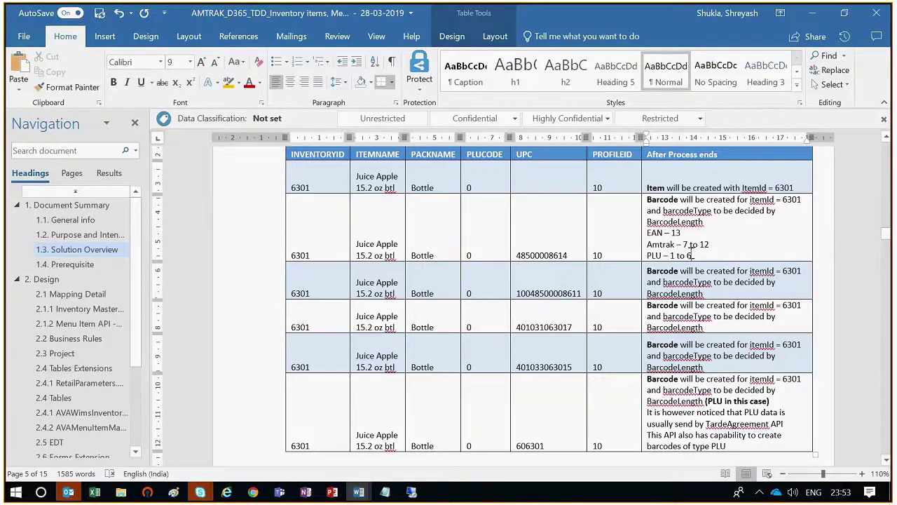
# - Review the added EAN, Amtrak and PLU length lines and the first data row's inventory ID
pyautogui.moveTo(691, 255); pyautogui.dragTo(647, 228)
pyautogui.click(706, 253)
pyautogui.doubleClick(661, 245)
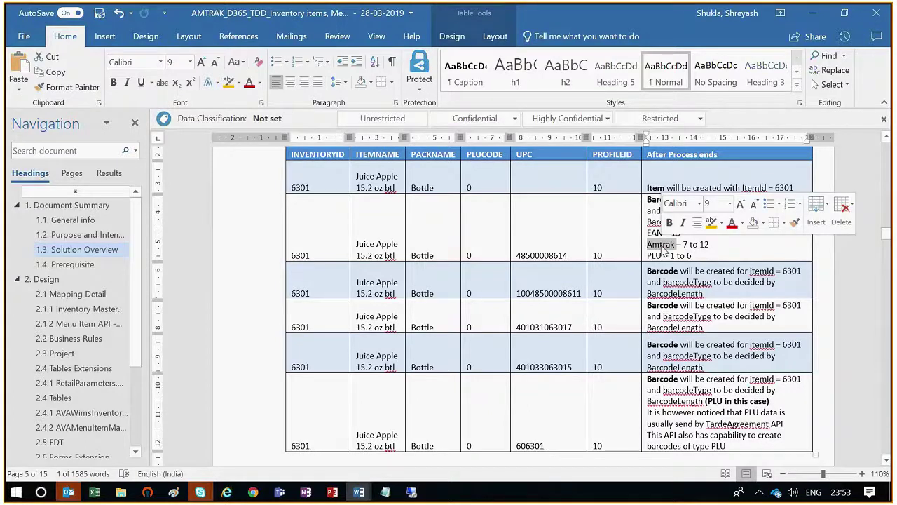
pyautogui.click(714, 256)
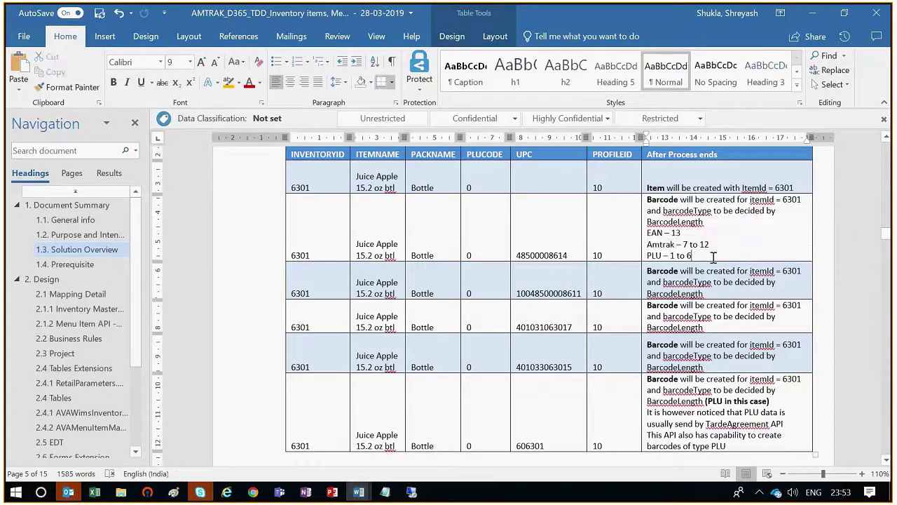
pyautogui.moveTo(714, 257); pyautogui.dragTo(664, 255)
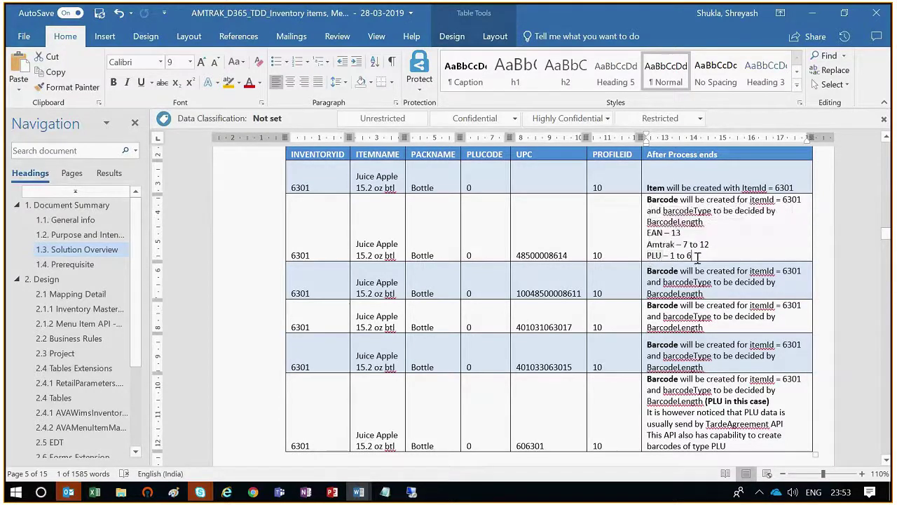
pyautogui.click(698, 257)
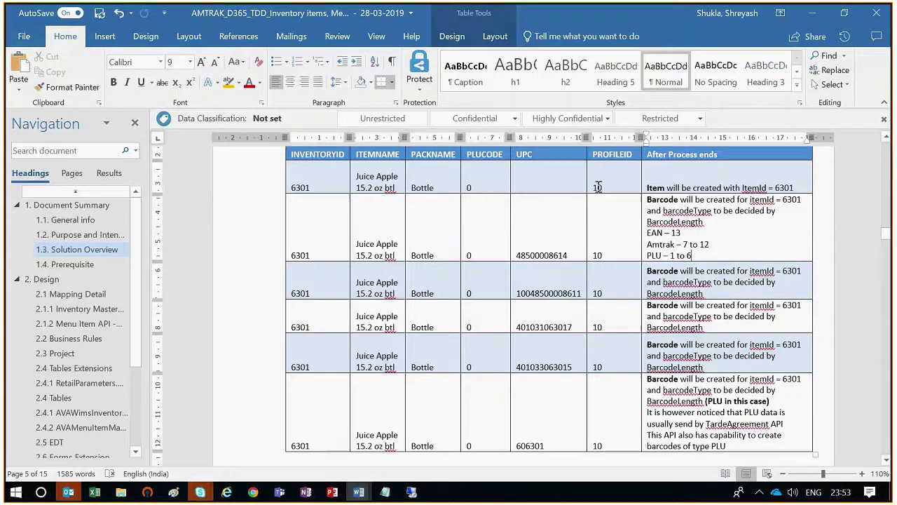
pyautogui.doubleClick(295, 188)
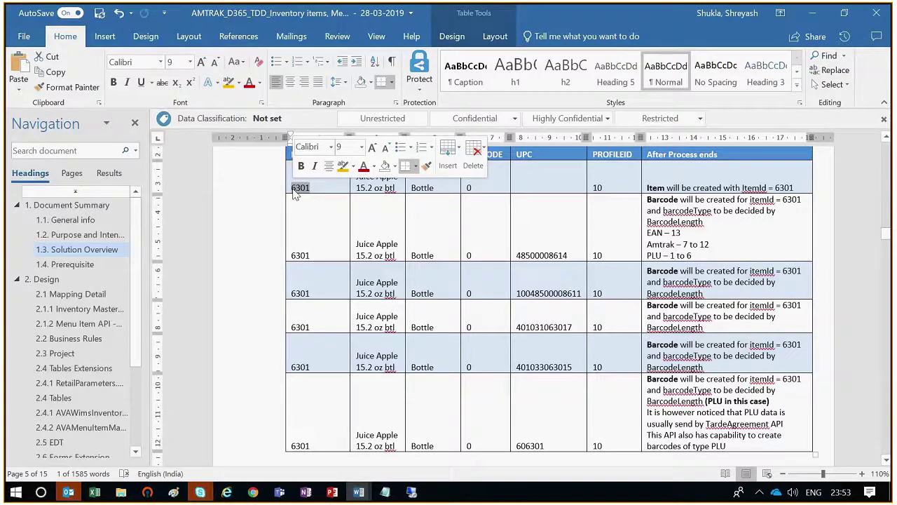
# - Add the line "Others - 14" below the PLU line in the second data row's After Process ends cell
pyautogui.click(717, 254)
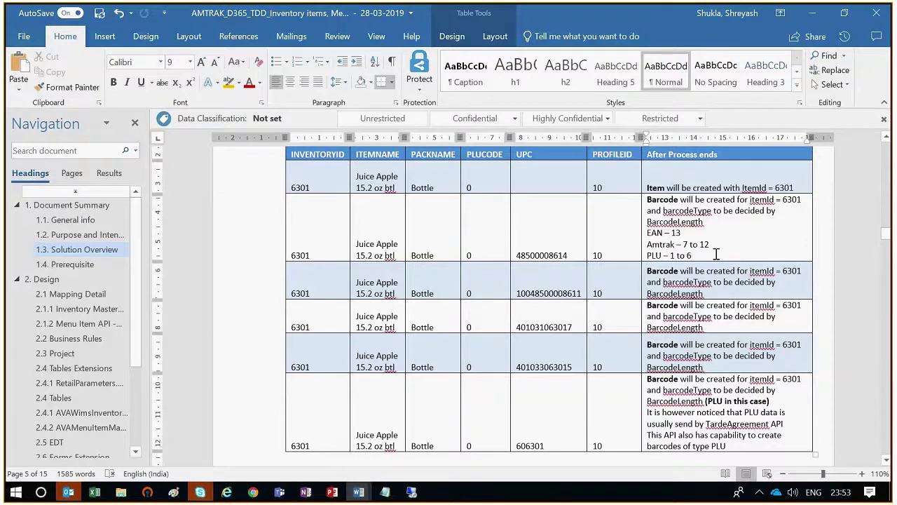
pyautogui.press('Return')
pyautogui.write('Others - 14')
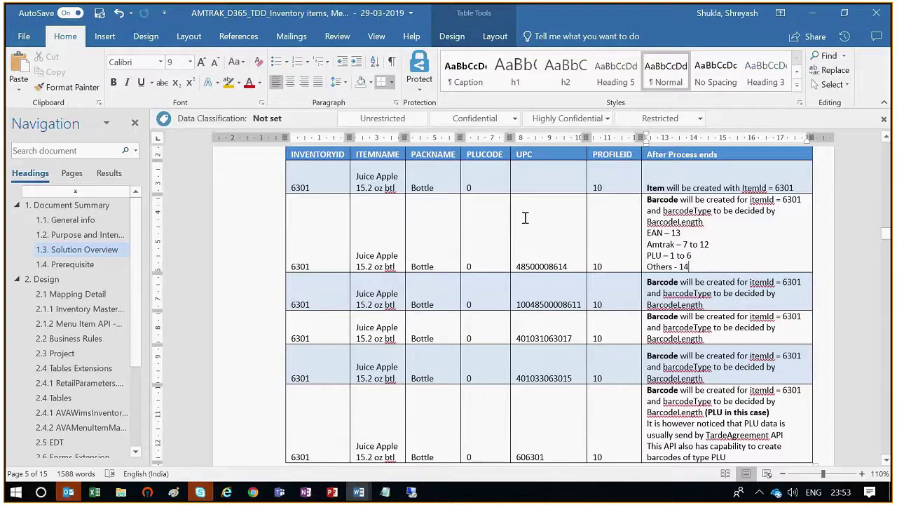
pyautogui.click(887, 139)
pyautogui.click(887, 139)
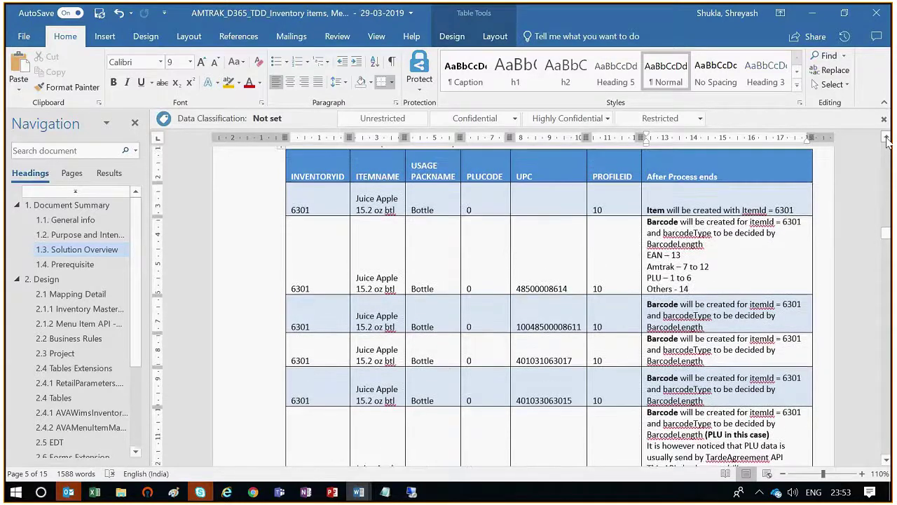
# - Switch to the AmtrakDev01-1 remote session and open the SQLQuery20 query window in SQL Server Management Studio
pyautogui.click(887, 139)
pyautogui.click(887, 139)
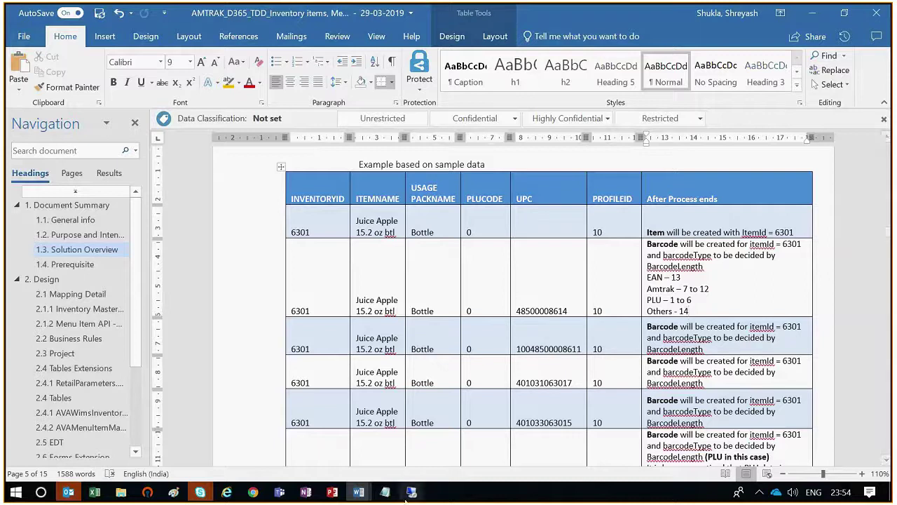
pyautogui.moveTo(414, 494)
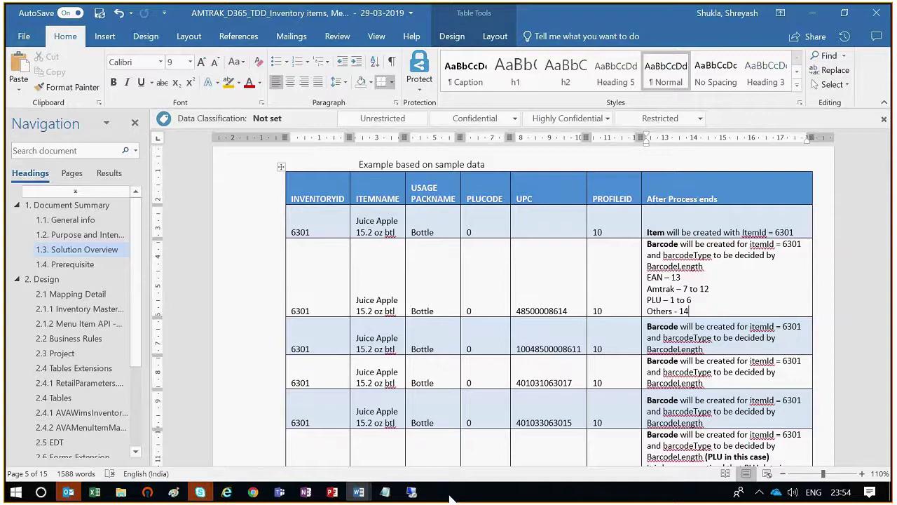
pyautogui.click(410, 492)
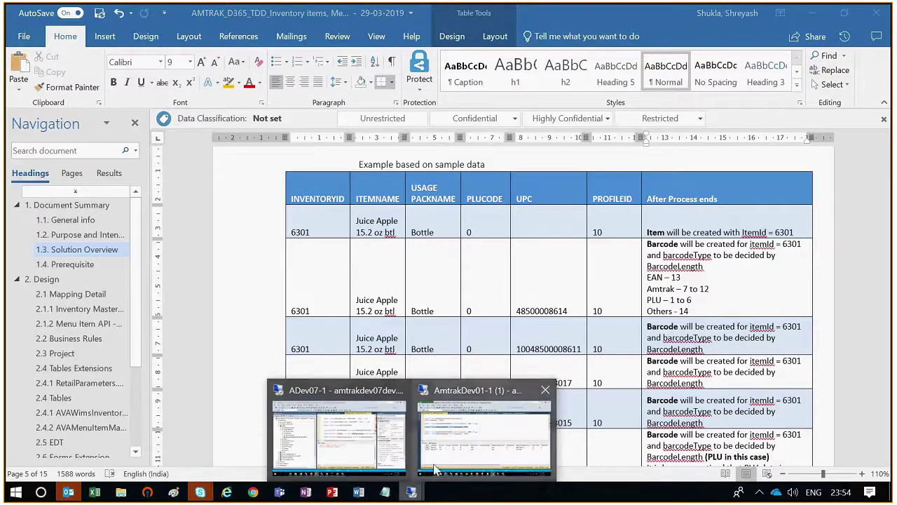
pyautogui.click(477, 443)
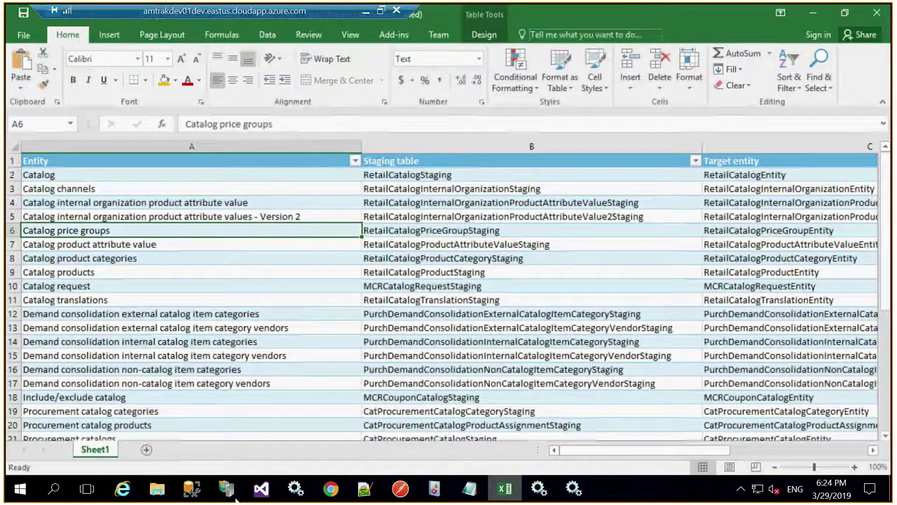
pyautogui.click(197, 493)
pyautogui.write('from')
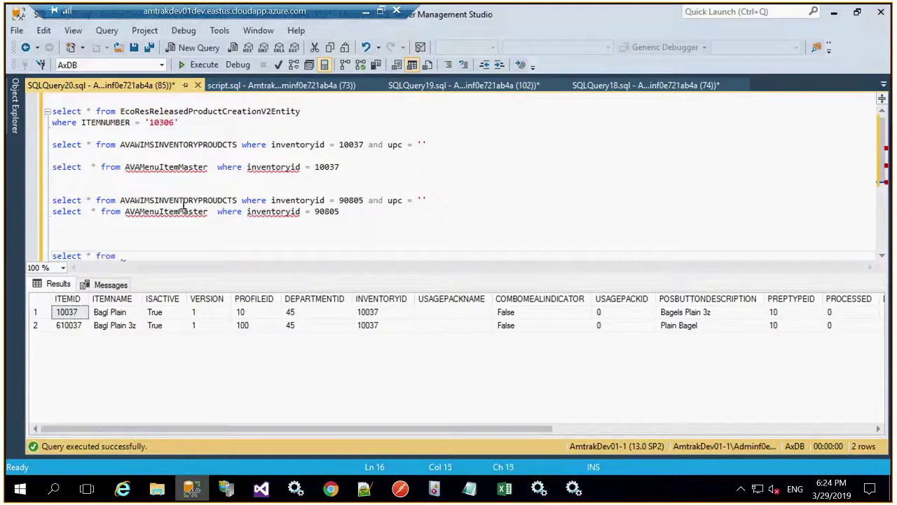
# - Comment out the where clauses of the AVAWIMSINVENTORYPROUDCTS and AVAMenuItemMaster queries for inventory ID 90805, each on its own line
pyautogui.click(241, 200)
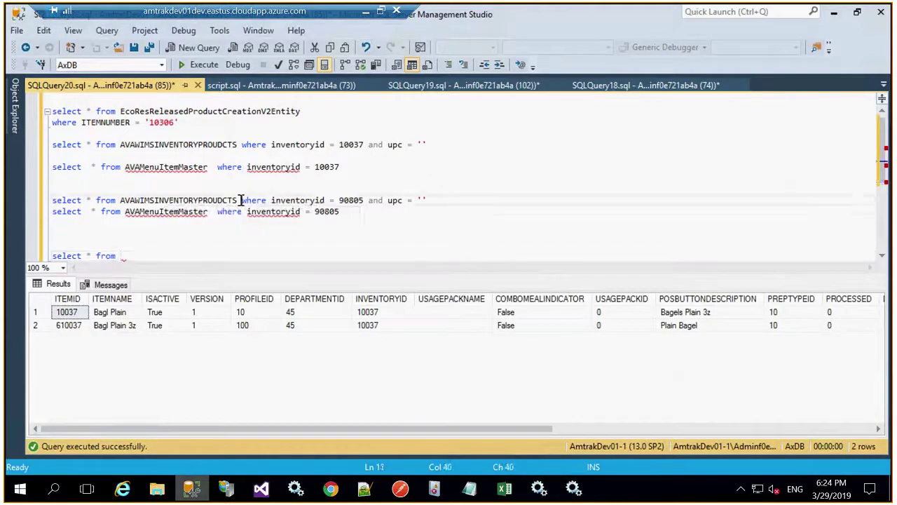
pyautogui.press('Return')
pyautogui.write('--')
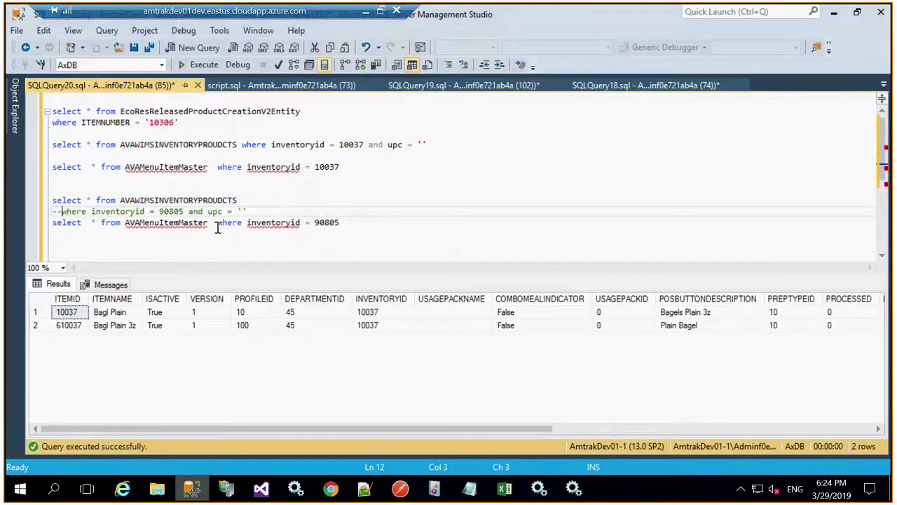
pyautogui.click(216, 223)
pyautogui.press('Return')
pyautogui.write('-- where inventoryid = 90805')
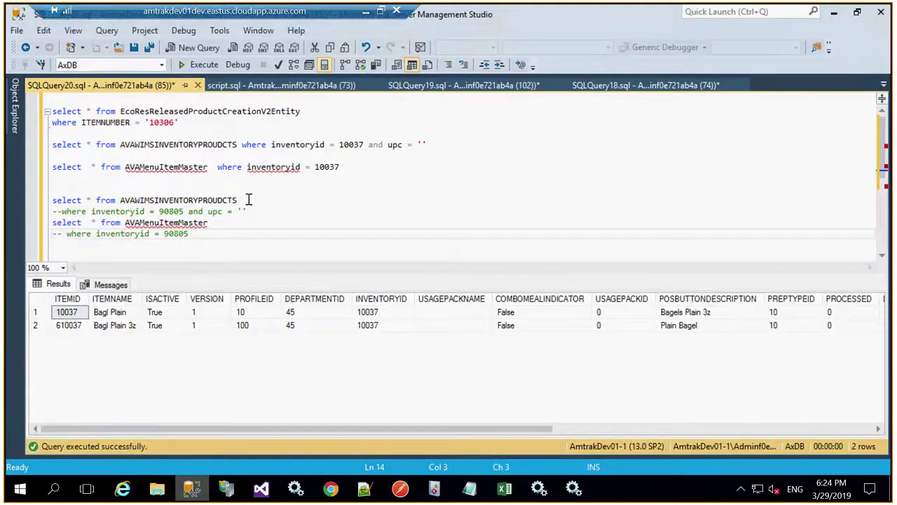
# - Run the unfiltered AVAWIMSINVENTORYPROUDCTS and AVAMenuItemMaster select queries one after the other to view their records
pyautogui.moveTo(242, 201); pyautogui.dragTo(45, 201)
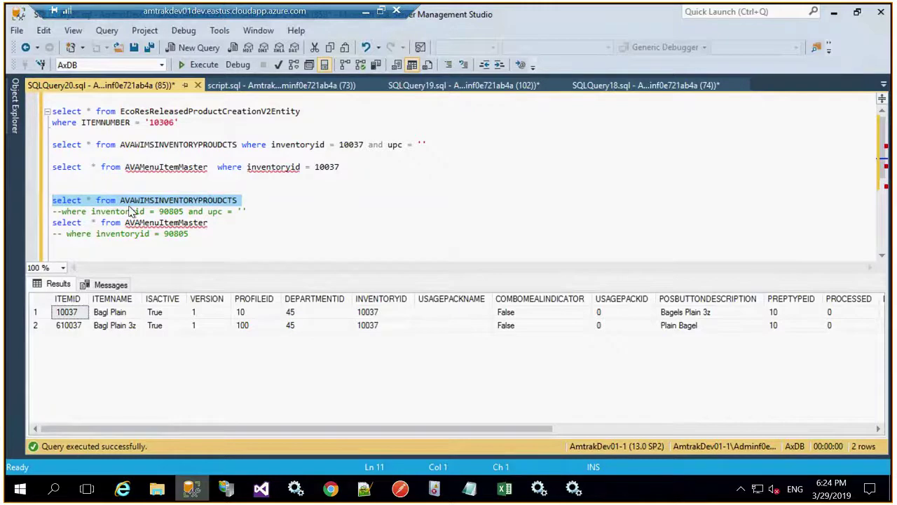
pyautogui.press('F5')
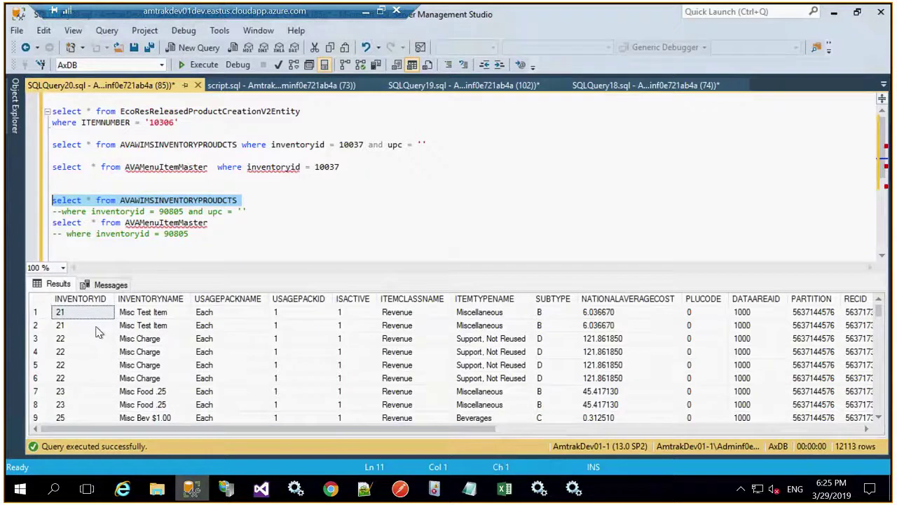
pyautogui.click(260, 202)
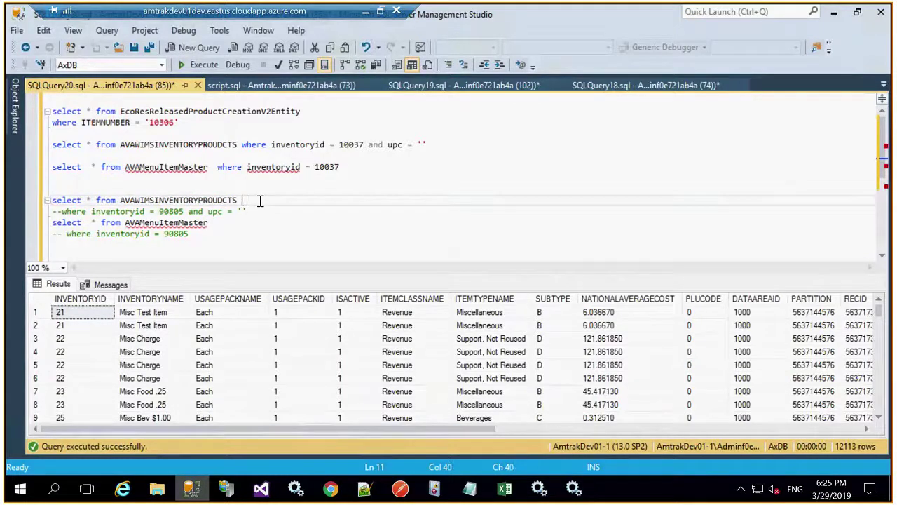
pyautogui.press('BackSpace')
pyautogui.moveTo(239, 200); pyautogui.dragTo(52, 199)
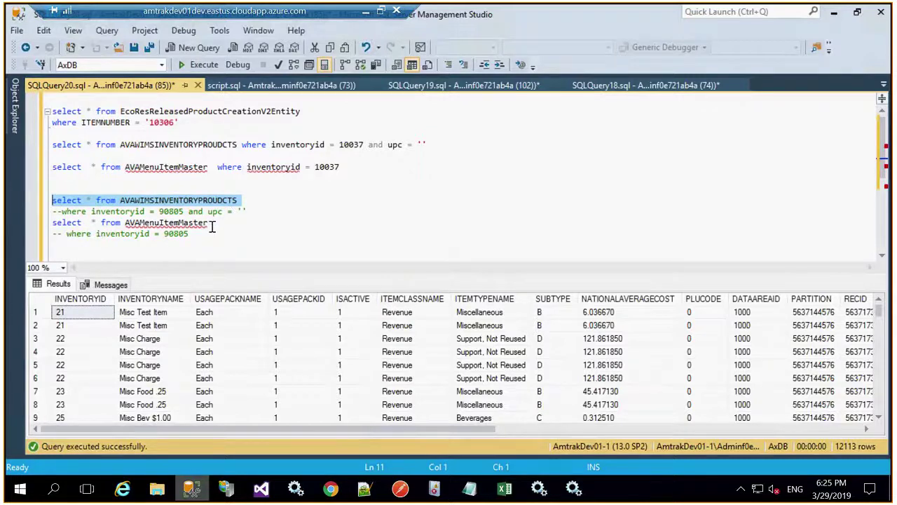
pyautogui.moveTo(211, 225); pyautogui.dragTo(52, 223)
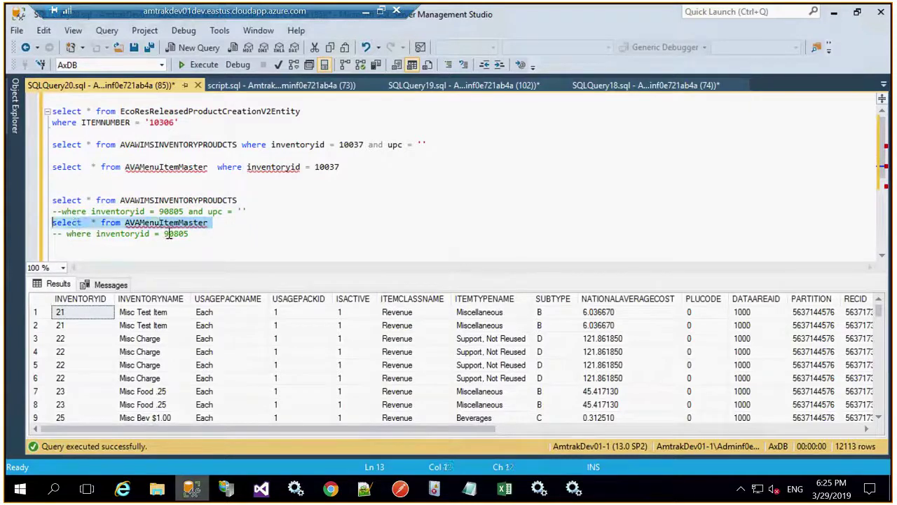
pyautogui.press('F5')
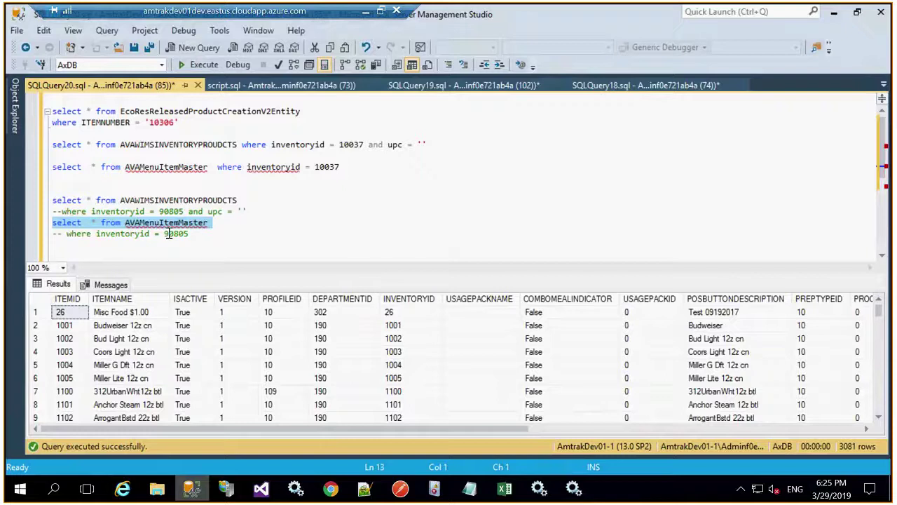
# - Append the comments "-- Inventory master" to the unfiltered AVAWIMSINVENTORYPROUDCTS query and "-- Menu Item" to the AVAMenuItemMaster query
pyautogui.click(254, 200)
pyautogui.write('-')
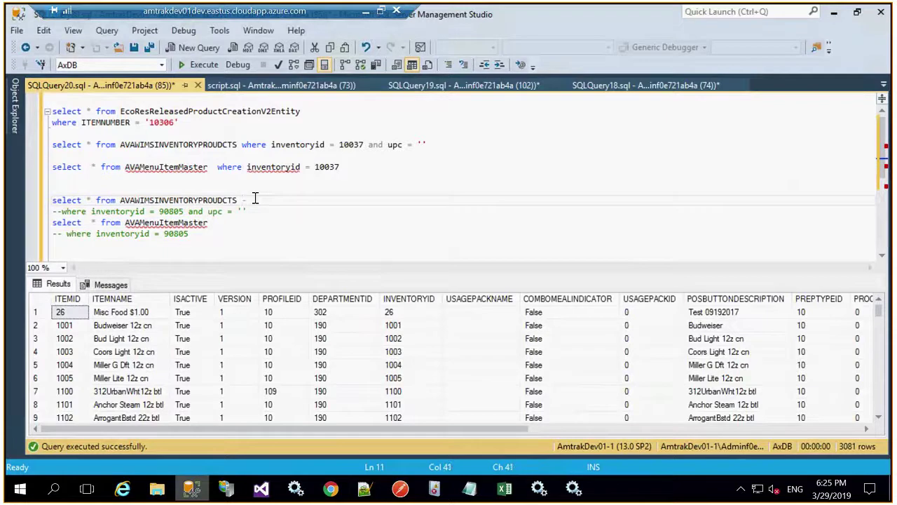
pyautogui.write('- Inventory master')
pyautogui.click(237, 225)
pyautogui.write('-- M')
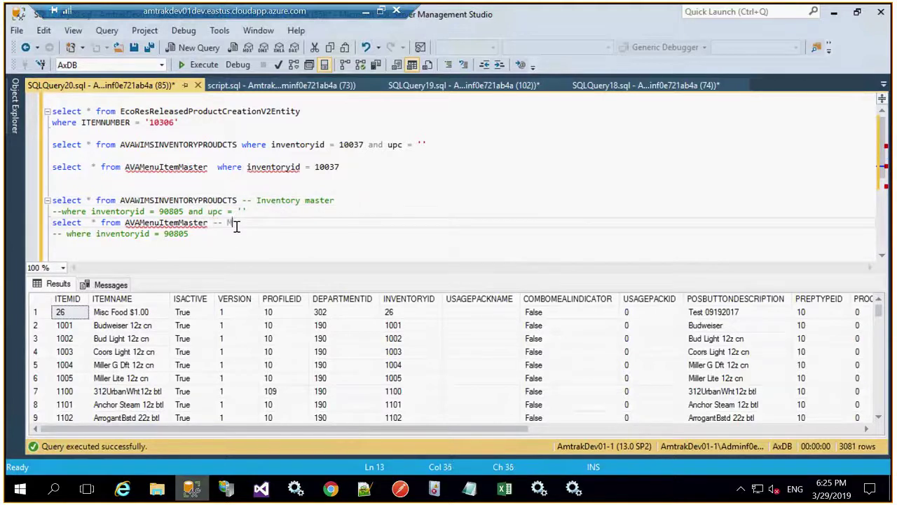
pyautogui.write('enu Item')
pyautogui.moveTo(242, 202); pyautogui.dragTo(48, 201)
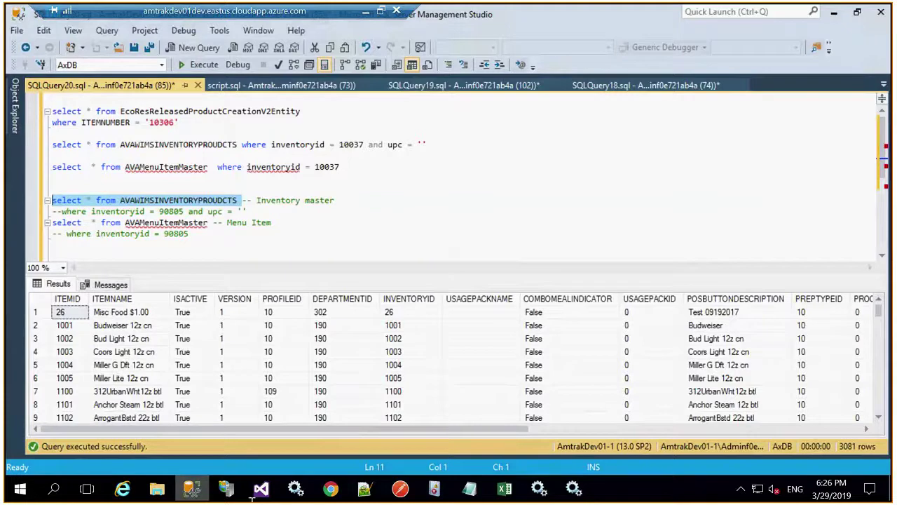
# - Switch to Postman, show the inventorymaster GET request and close the search in its response body
pyautogui.click(401, 490)
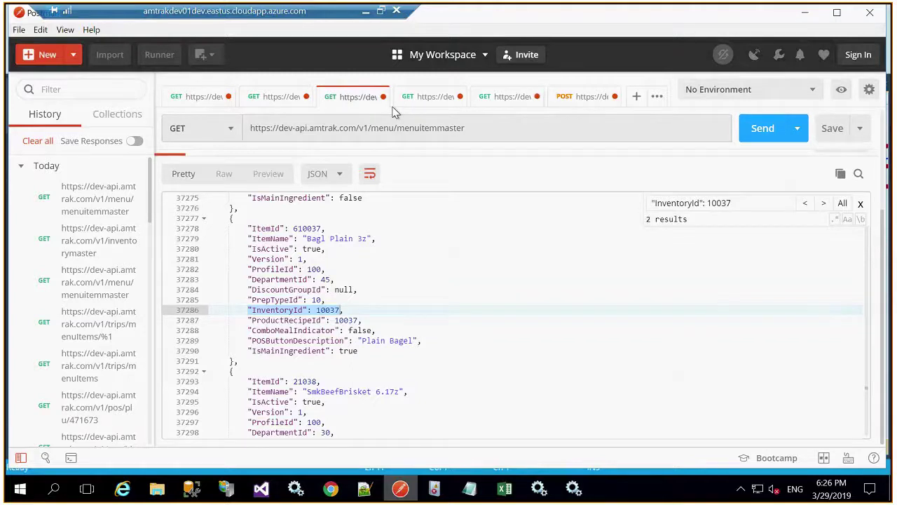
pyautogui.click(424, 97)
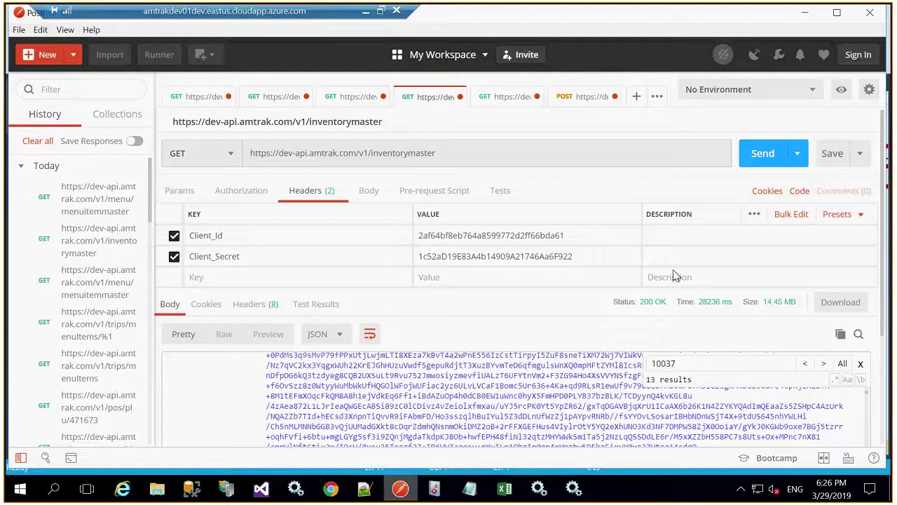
pyautogui.click(452, 150)
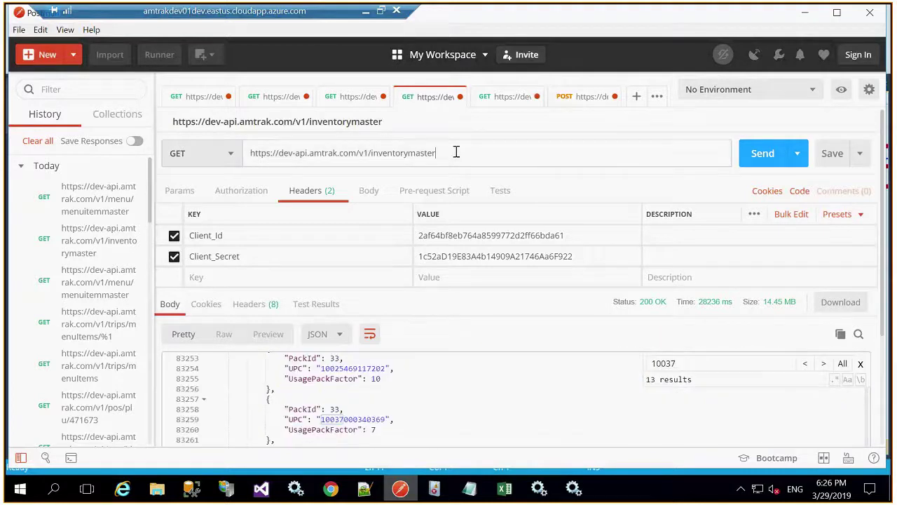
pyautogui.click(842, 366)
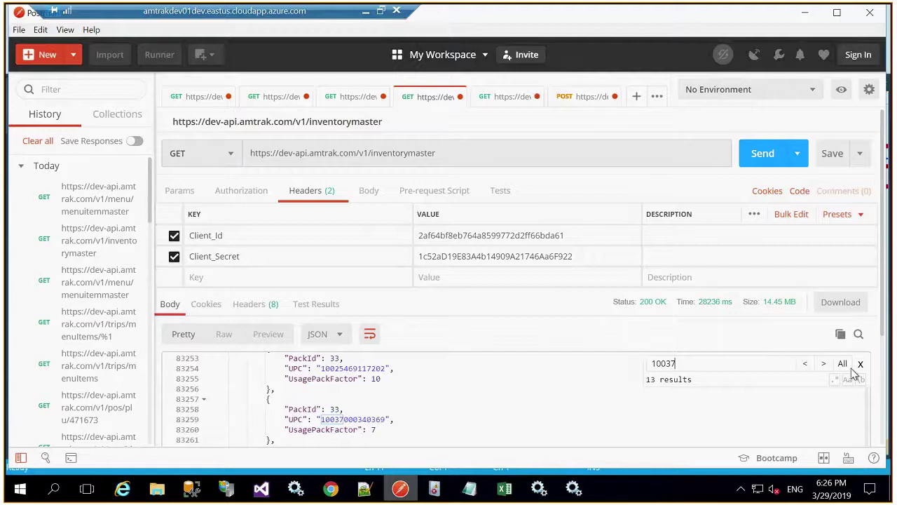
pyautogui.click(862, 364)
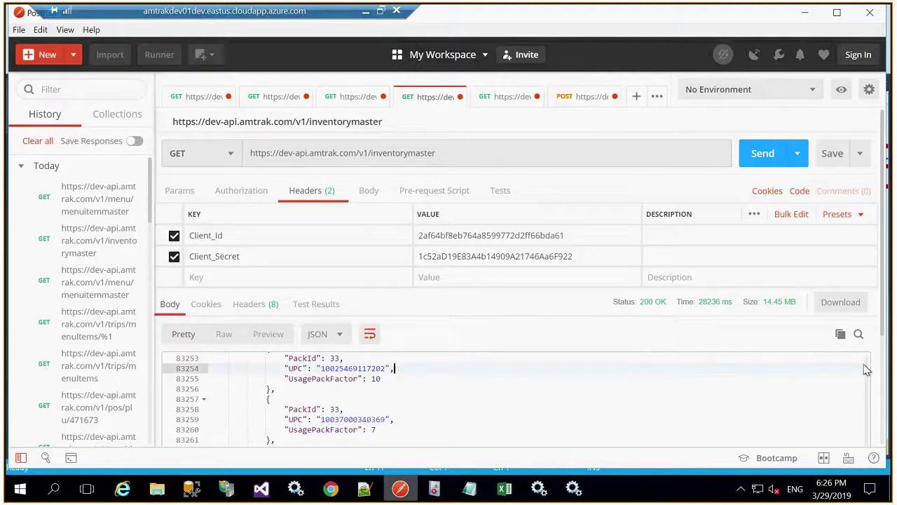
# - Examine the Soap Dish Mech 1gl record in the inventorymaster response, from its opening fields down to its first UPC entry
pyautogui.press('Up')
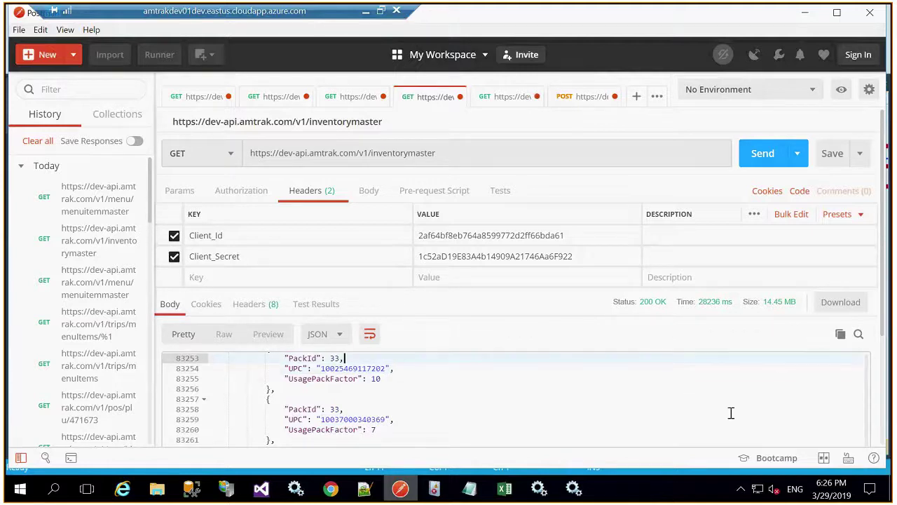
pyautogui.press('Up')
pyautogui.press('Up')
pyautogui.press('Up')
pyautogui.press('Up')
pyautogui.press('Up')
pyautogui.press('Up')
pyautogui.press('Up')
pyautogui.press('Up')
pyautogui.press('Up')
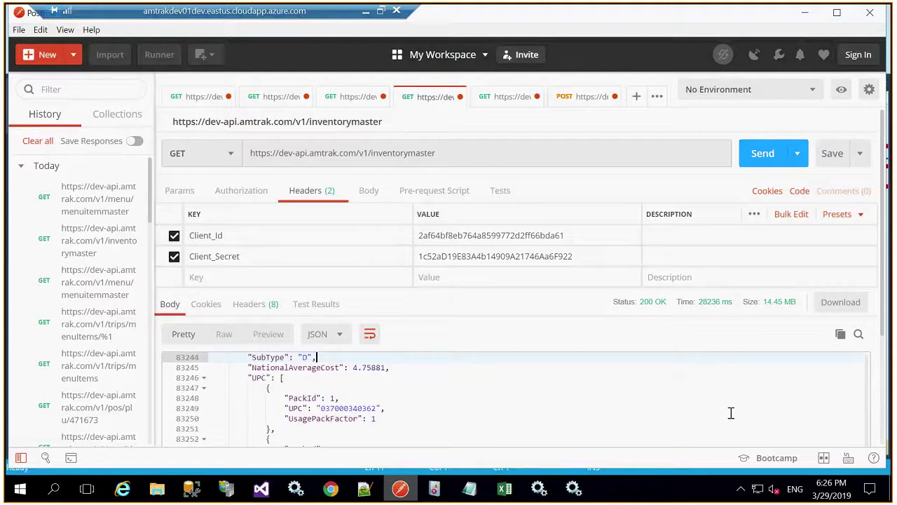
pyautogui.press('Up')
pyautogui.press('Up')
pyautogui.press('Up')
pyautogui.press('Up')
pyautogui.press('Up')
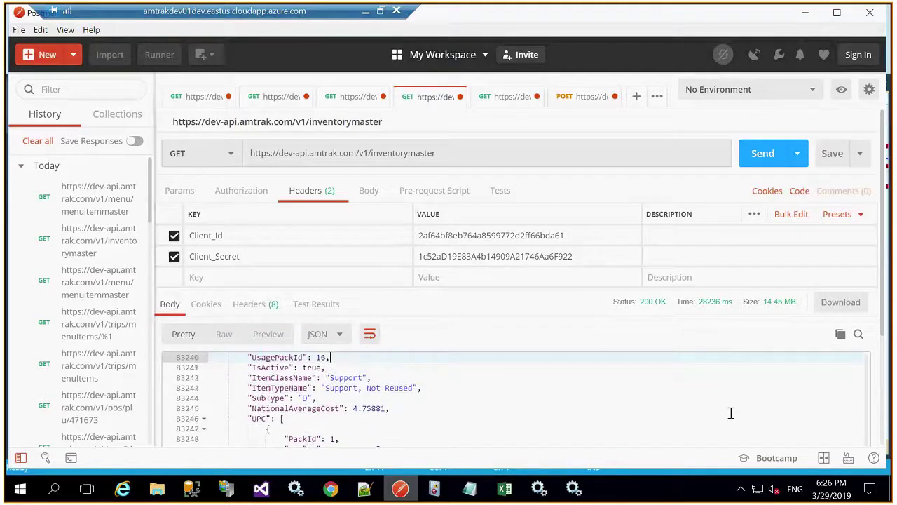
pyautogui.press('Up')
pyautogui.press('Up')
pyautogui.press('Up')
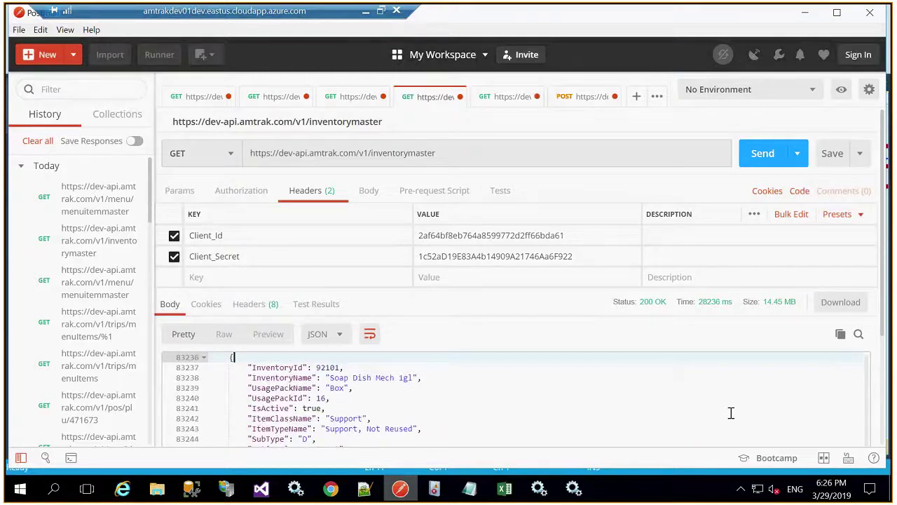
pyautogui.press('Up')
pyautogui.press('Up')
pyautogui.press('Down')
pyautogui.press('Down')
pyautogui.press('Down')
pyautogui.press('Down')
pyautogui.press('Down')
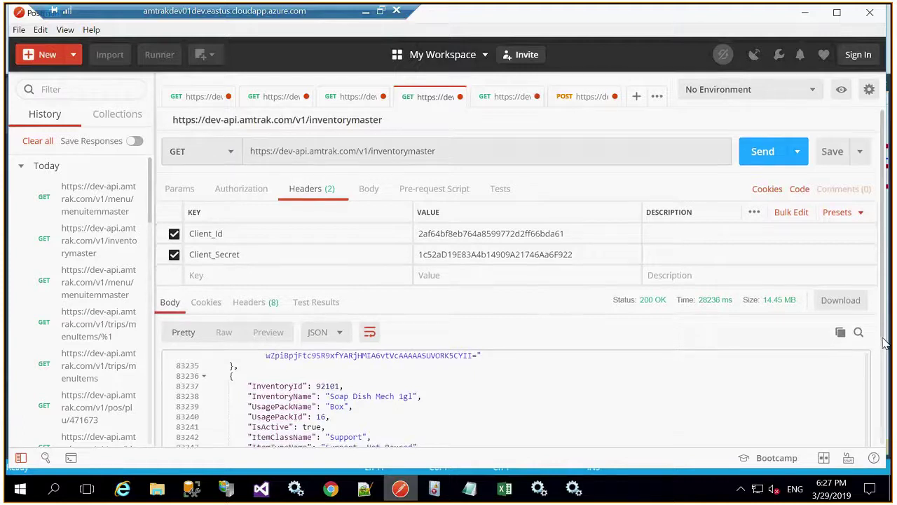
pyautogui.scroll(-1, 884, 344)
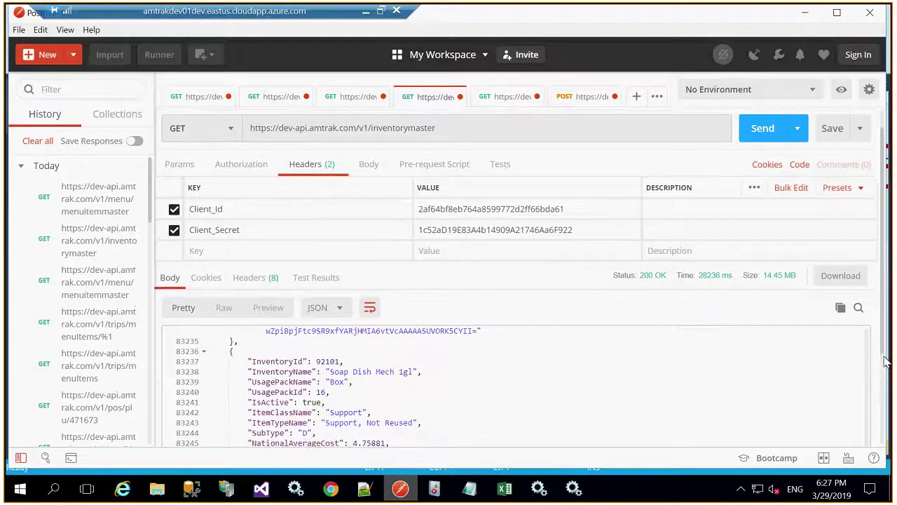
pyautogui.scroll(-1, 885, 357)
pyautogui.scroll(-1, 884, 378)
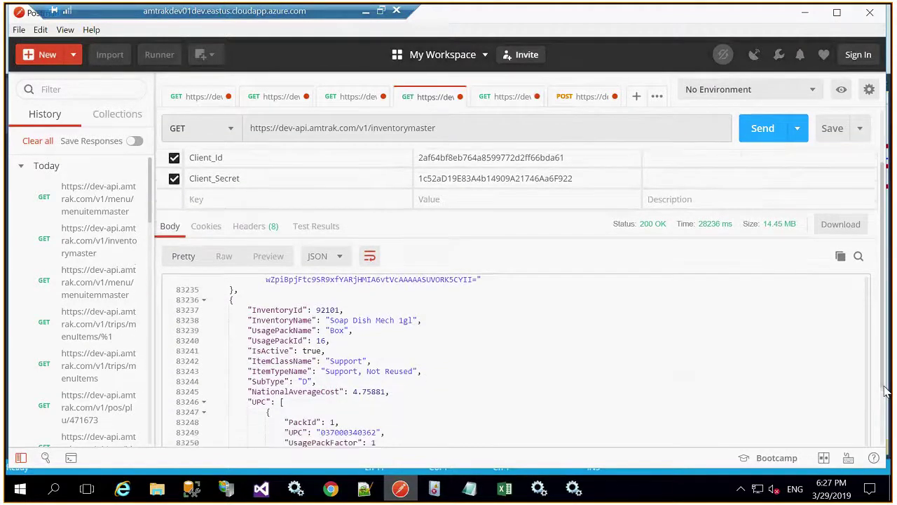
pyautogui.scroll(-1, 884, 392)
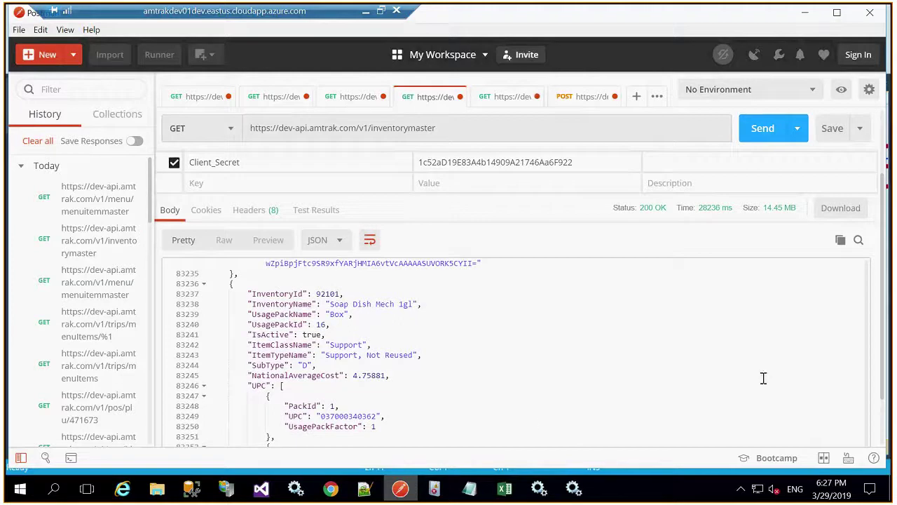
# - Highlight the record's InventoryId to NationalAverageCost fields and its first UPC entry's fields in alternation to compare item and barcode data
pyautogui.click(496, 435)
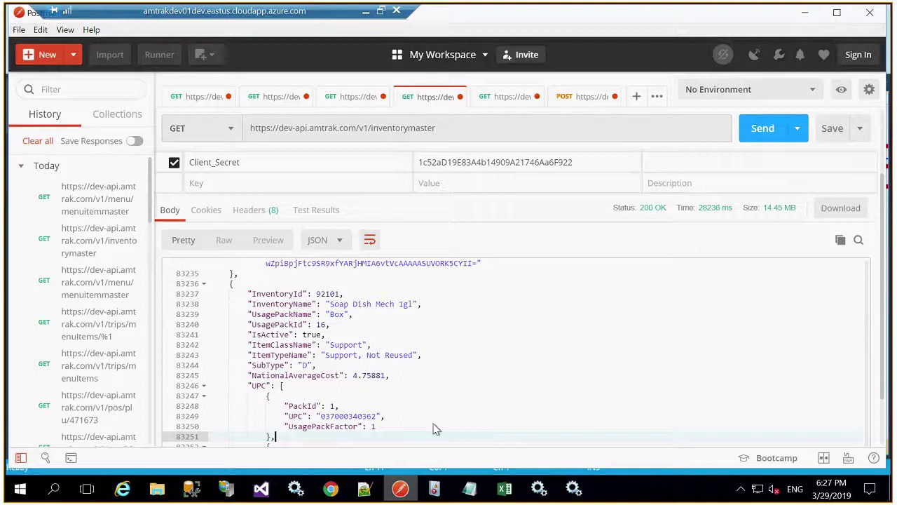
pyautogui.moveTo(250, 294); pyautogui.dragTo(390, 375)
pyautogui.moveTo(283, 405); pyautogui.dragTo(380, 426)
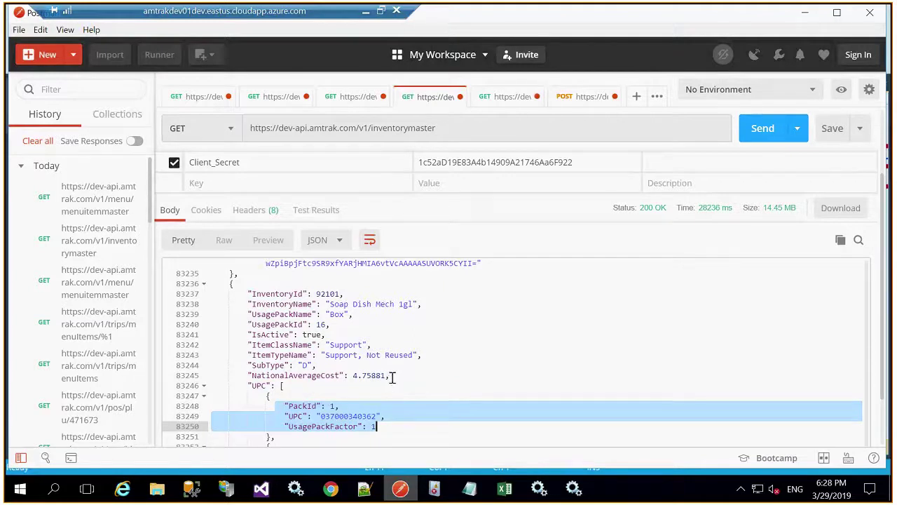
pyautogui.moveTo(392, 377); pyautogui.dragTo(239, 294)
pyautogui.moveTo(212, 396); pyautogui.dragTo(384, 424)
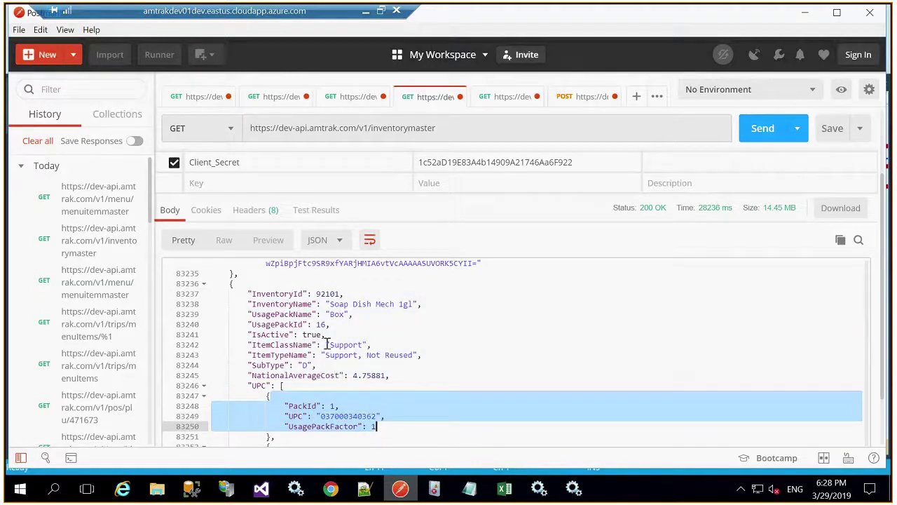
pyautogui.moveTo(246, 295); pyautogui.dragTo(393, 376)
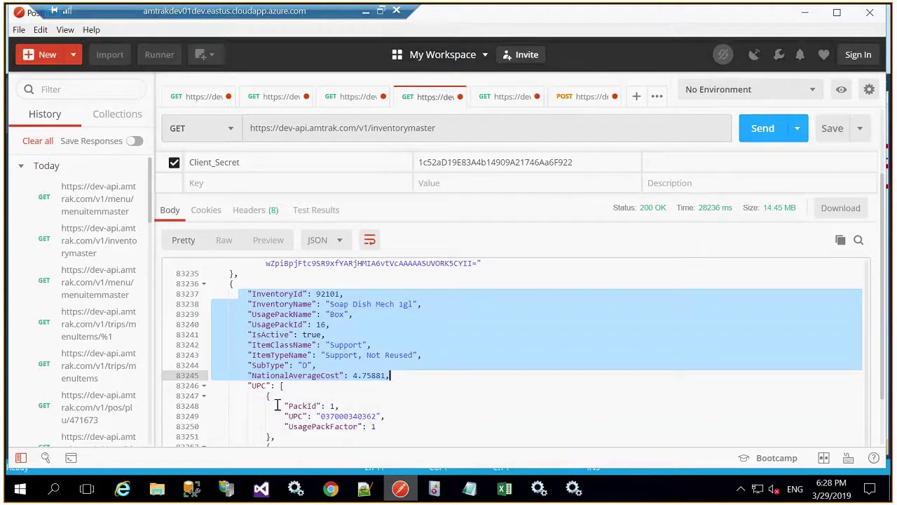
pyautogui.moveTo(284, 405); pyautogui.dragTo(363, 426)
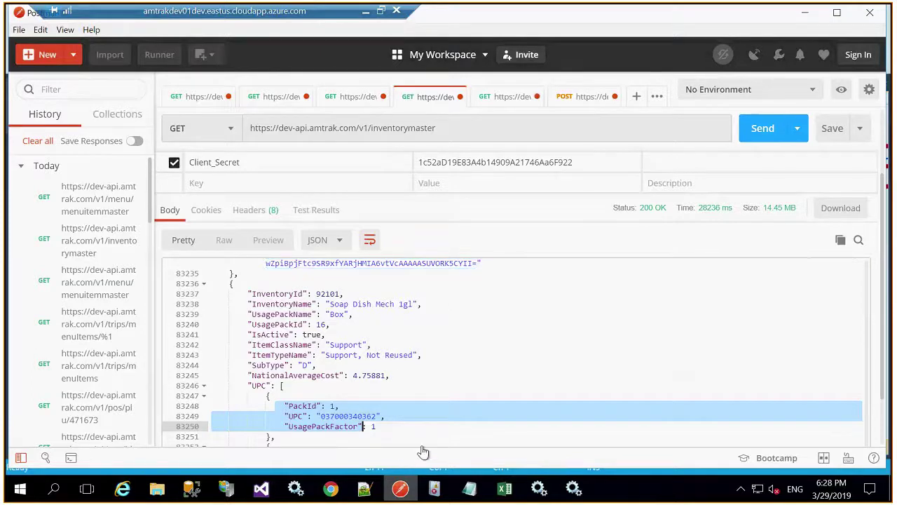
# - Switch to SQL Server Management Studio, highlight the unfiltered AVAWIMSINVENTORYPROUDCTS query, then run the unfiltered AVAMenuItemMaster query and review its result columns
pyautogui.click(192, 490)
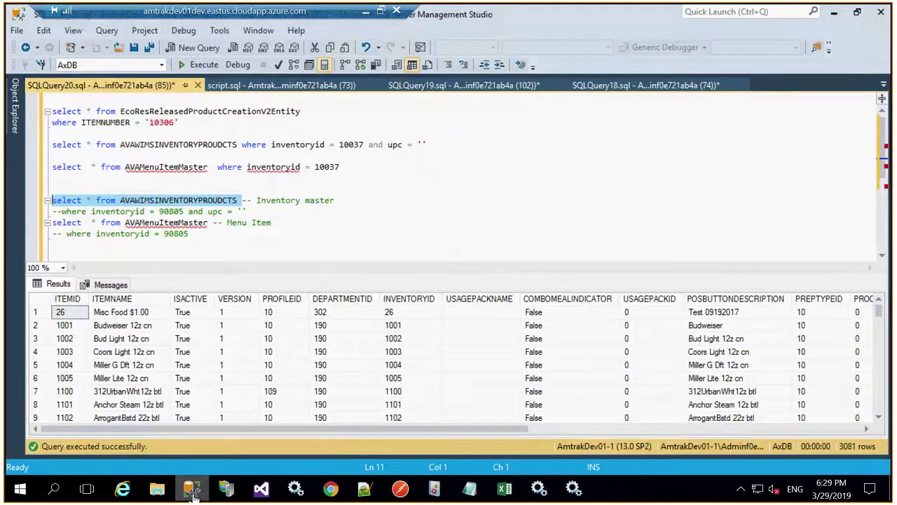
pyautogui.click(205, 242)
pyautogui.moveTo(241, 200); pyautogui.dragTo(52, 200)
pyautogui.click(211, 223)
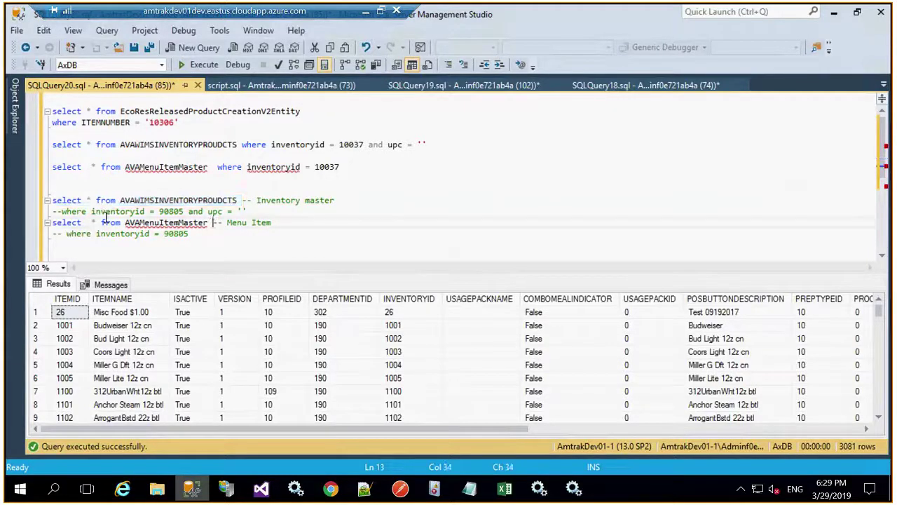
pyautogui.keyDown('shift'); pyautogui.click(49, 223); pyautogui.keyUp('shift')
pyautogui.press('F5')
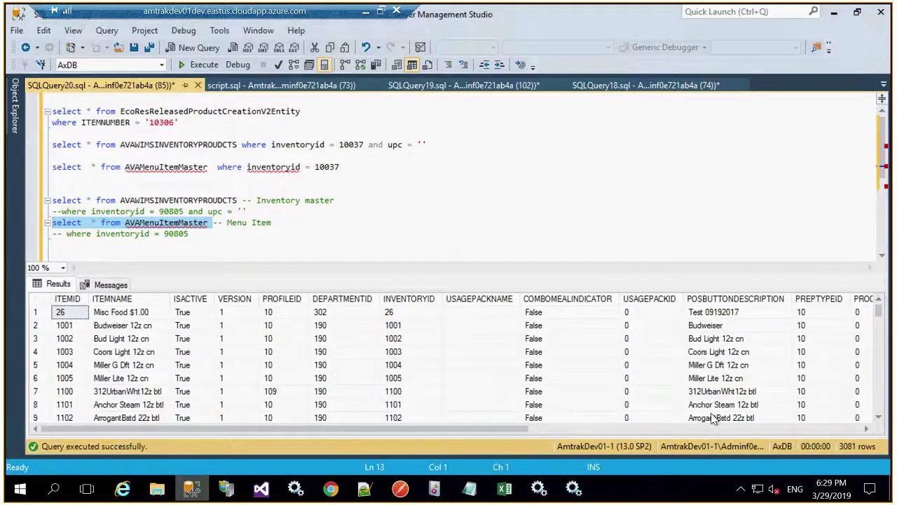
pyautogui.moveTo(491, 434); pyautogui.dragTo(596, 432)
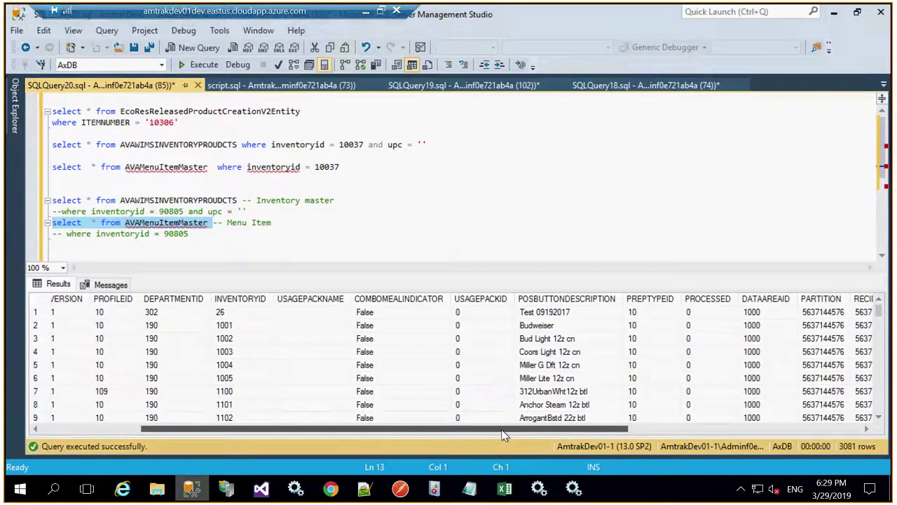
pyautogui.moveTo(398, 432); pyautogui.dragTo(333, 431)
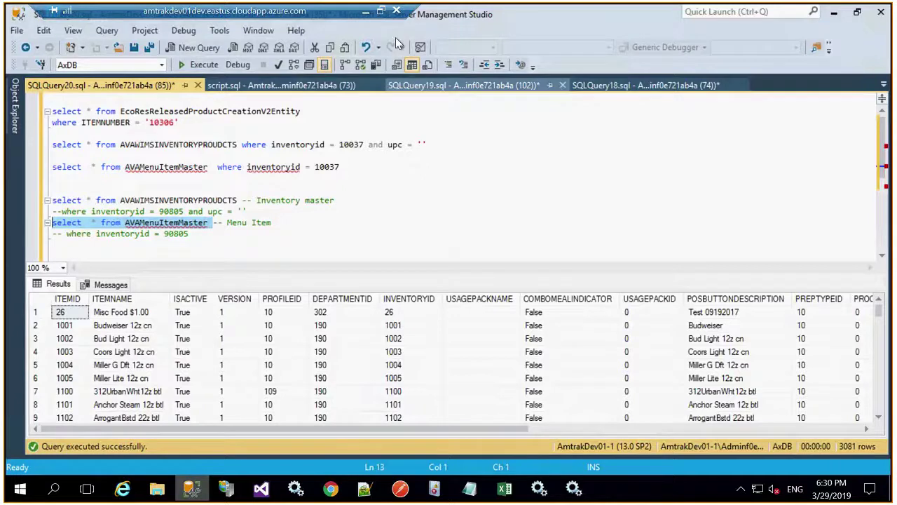
# - Switch to the Word design document, search for "select" and select the CreateProducts join query for reuse
pyautogui.click(366, 13)
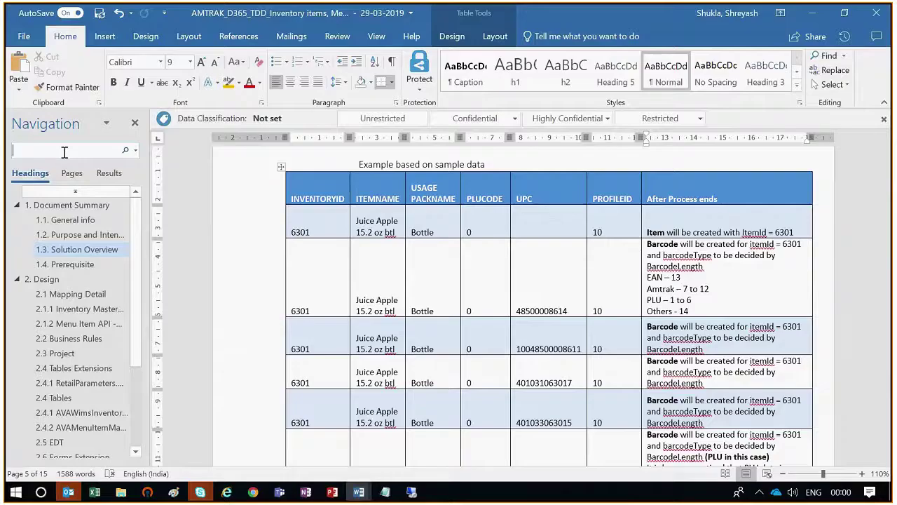
pyautogui.write('select')
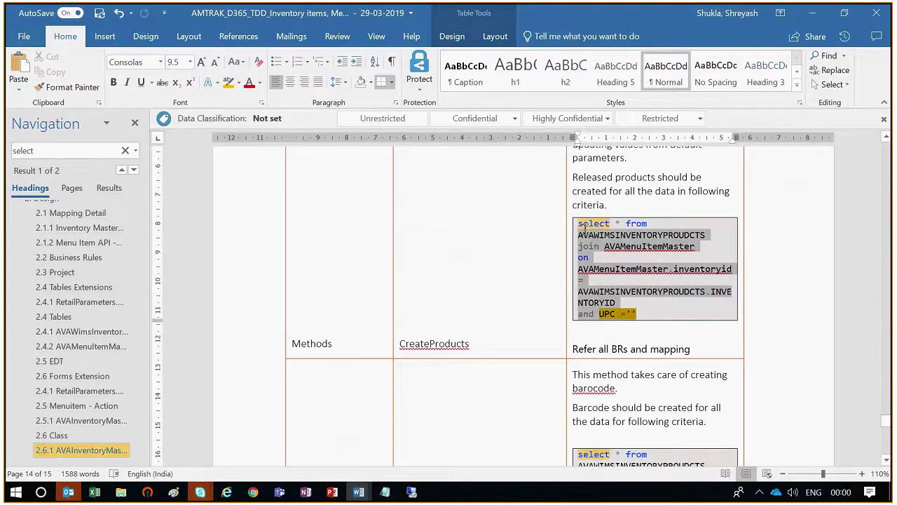
pyautogui.tripleClick(584, 229)
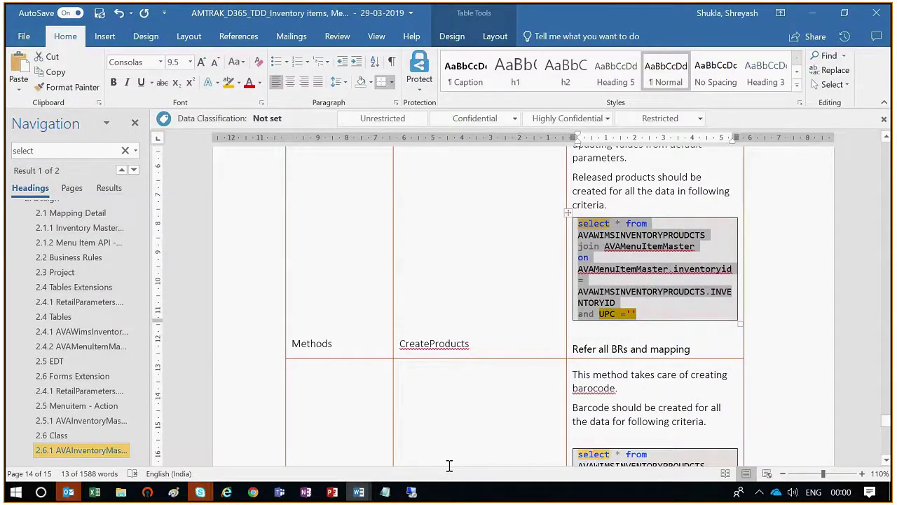
# - Back in Management Studio, add the query joining AVAWIMSINVENTORYPROUDCTS to AVAMenuItemMaster on inventoryid with UPC ='' below the existing queries and run it
pyautogui.click(413, 493)
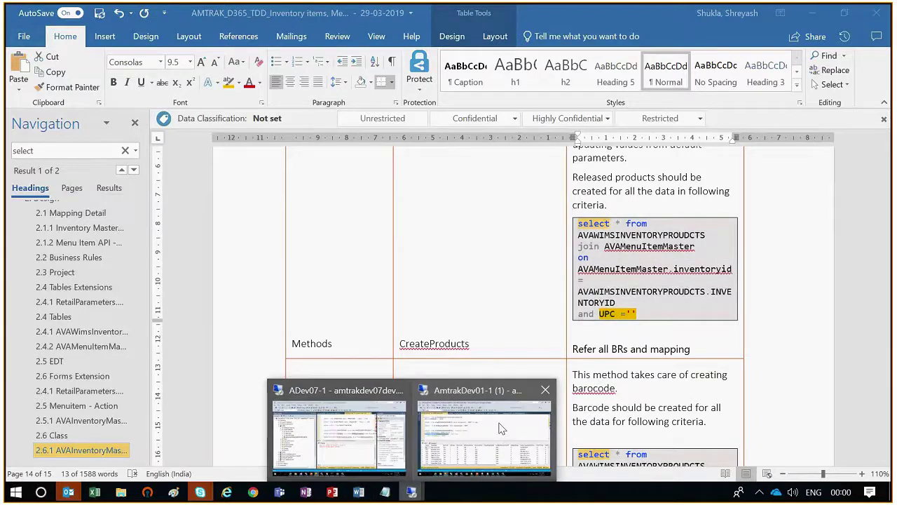
pyautogui.click(443, 437)
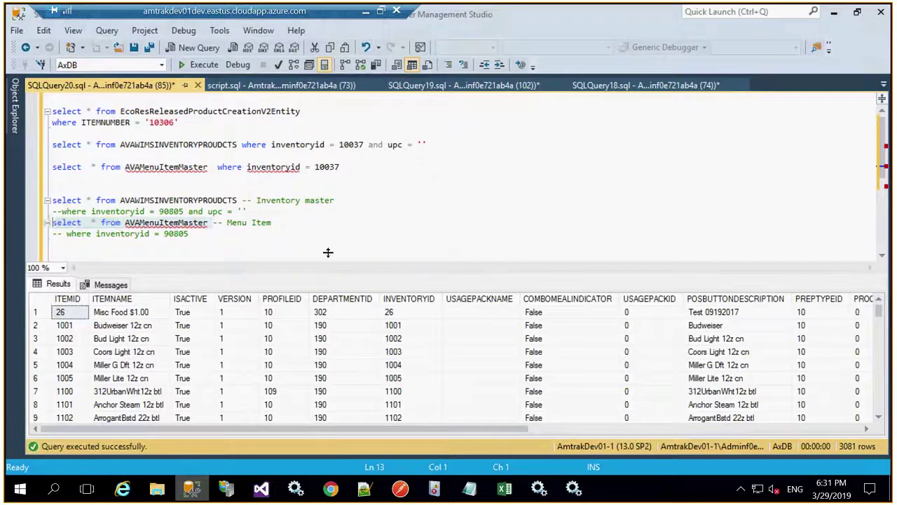
pyautogui.click(277, 243)
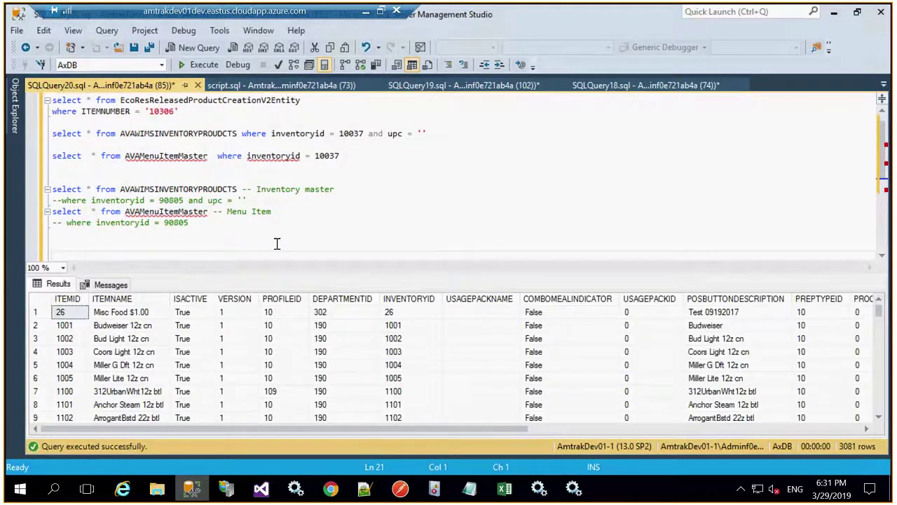
pyautogui.write("select * from AVAWIMSINVENTORYPROUDCTS join AVAMenuItemMaster on AVAMenuItemMaster.inventoryid = AVAWIMSINVENTORYPROUDCTS.INVENTORYID and UPC = ''")
pyautogui.moveTo(112, 246); pyautogui.dragTo(46, 209)
pyautogui.press('F5')
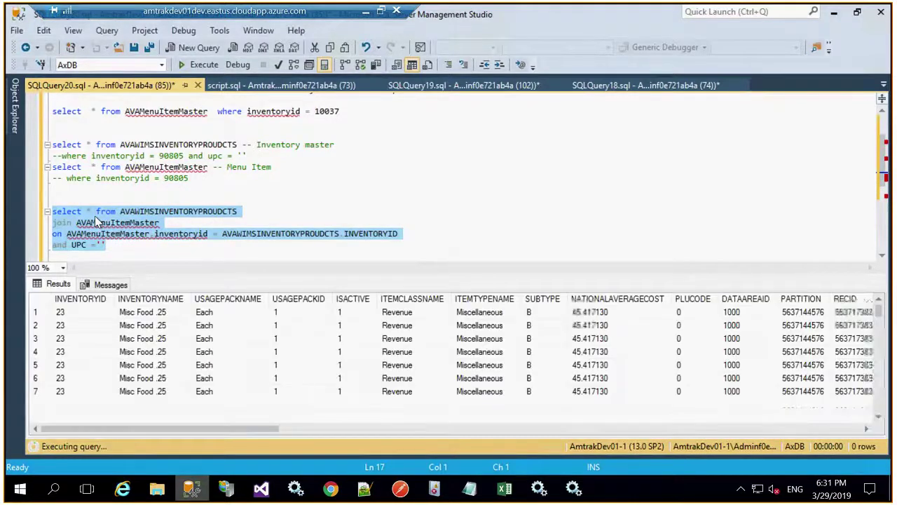
# - Highlight inventoryid in the join condition and the whole join query to review the product creation criteria
pyautogui.click(169, 242)
pyautogui.doubleClick(184, 236)
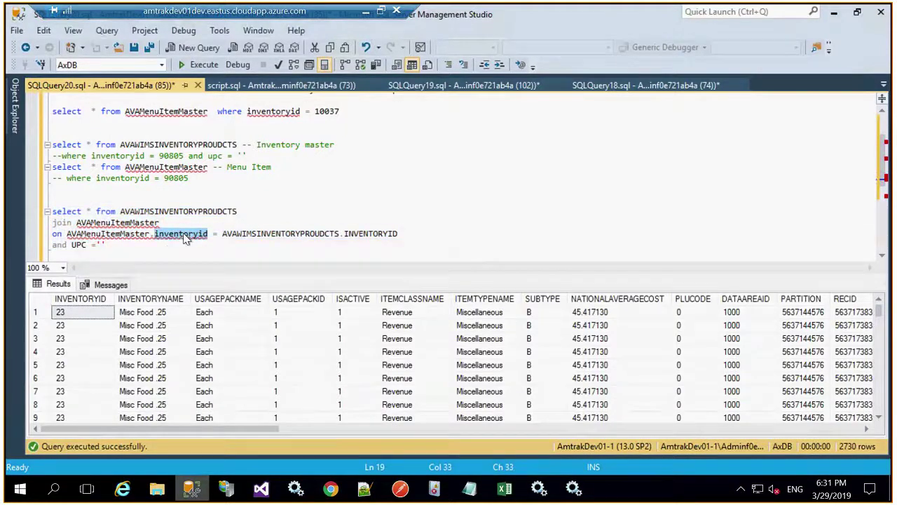
pyautogui.click(115, 245)
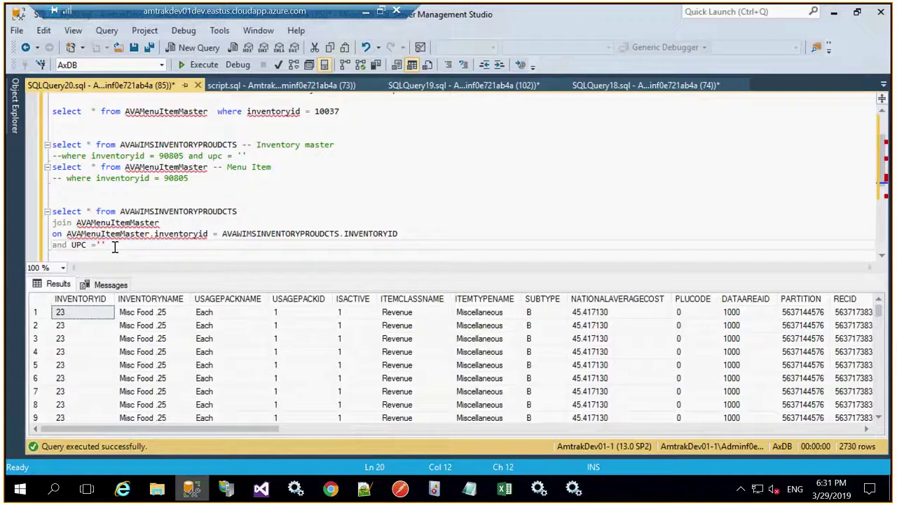
pyautogui.moveTo(114, 246); pyautogui.dragTo(52, 211)
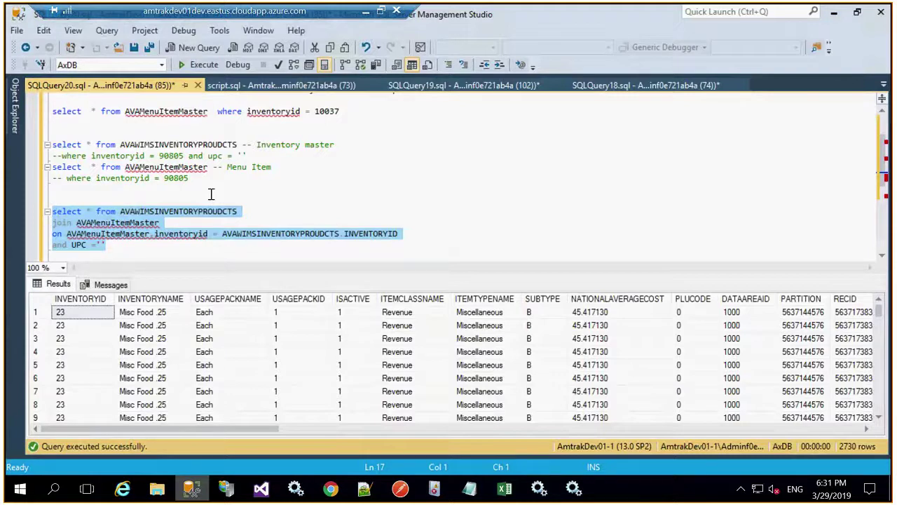
# - Duplicate the AVAWIMSINVENTORYPROUDCTS and AVAMenuItemMaster join query below the original, separated by a blank line
pyautogui.click(127, 246)
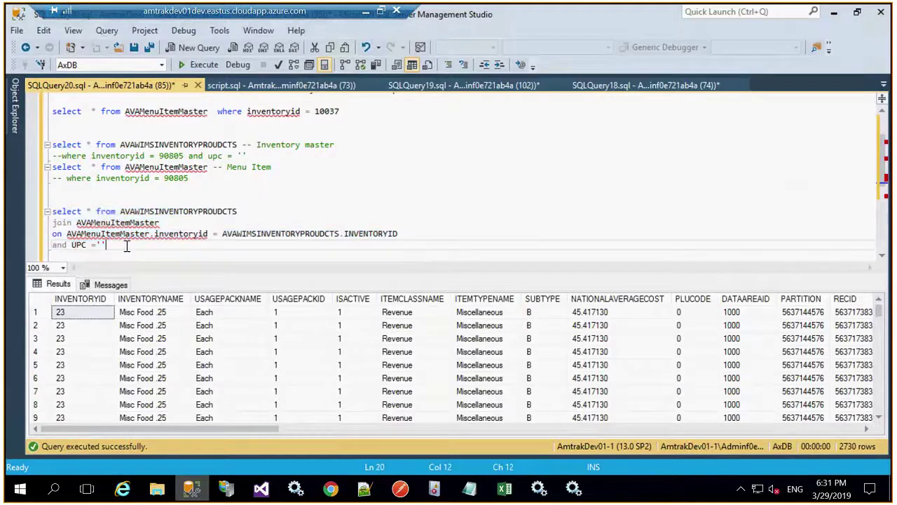
pyautogui.keyDown('shift'); pyautogui.click(52, 211); pyautogui.keyUp('shift')
pyautogui.hotkey('ctrl', 'c')
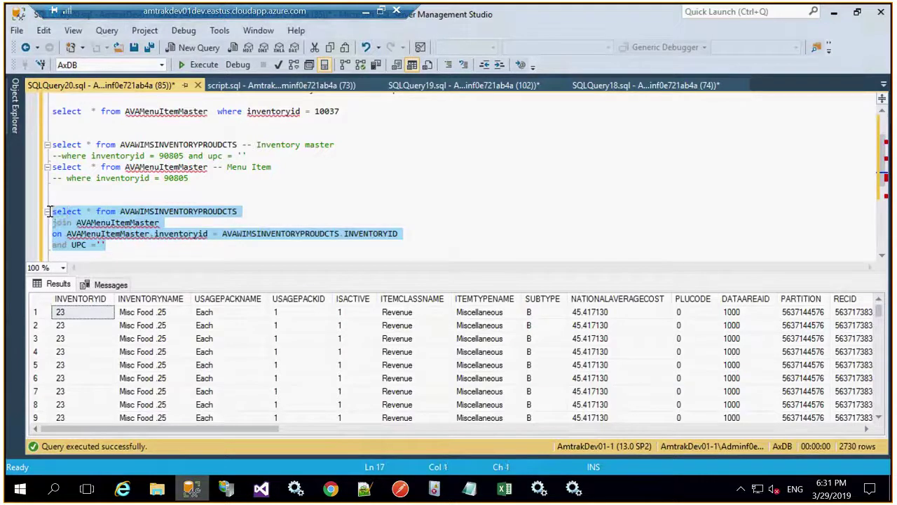
pyautogui.click(123, 244)
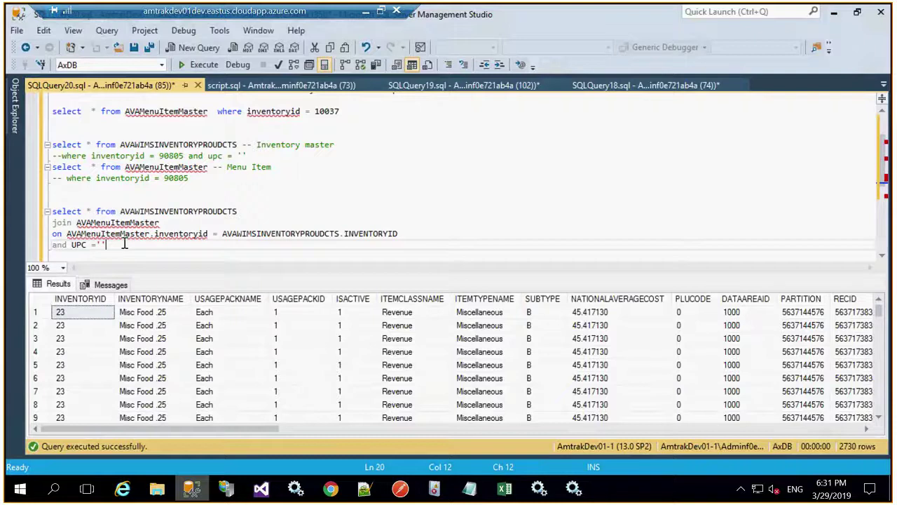
pyautogui.press('Return')
pyautogui.press('Return')
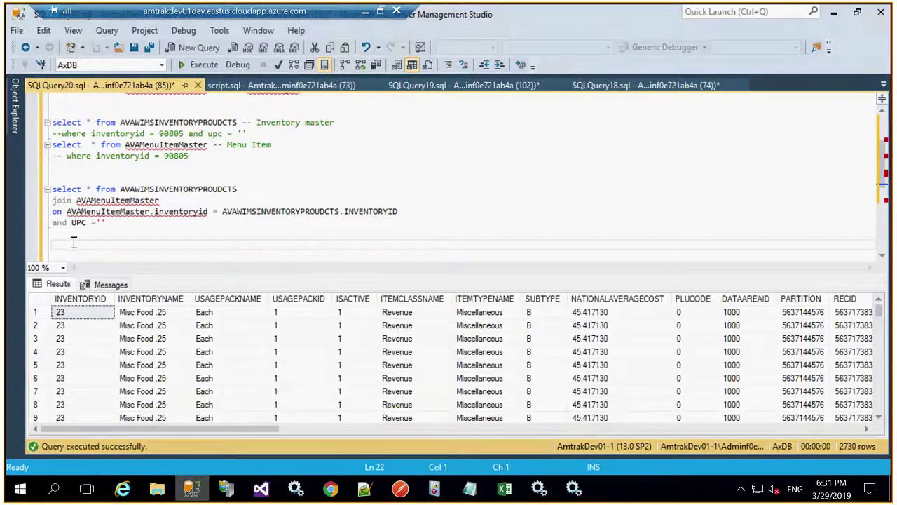
pyautogui.hotkey('ctrl', 'v')
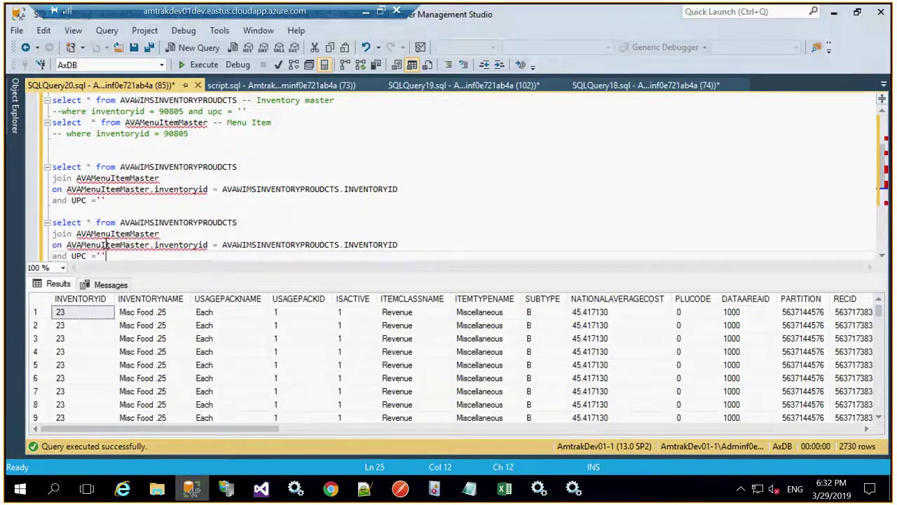
# - Delete the duplicated join query beneath the original
pyautogui.hotkey('shift', 'Up')
pyautogui.hotkey('shift', 'Up')
pyautogui.hotkey('shift', 'Up')
pyautogui.hotkey('shift', 'Home')
pyautogui.press('Delete')
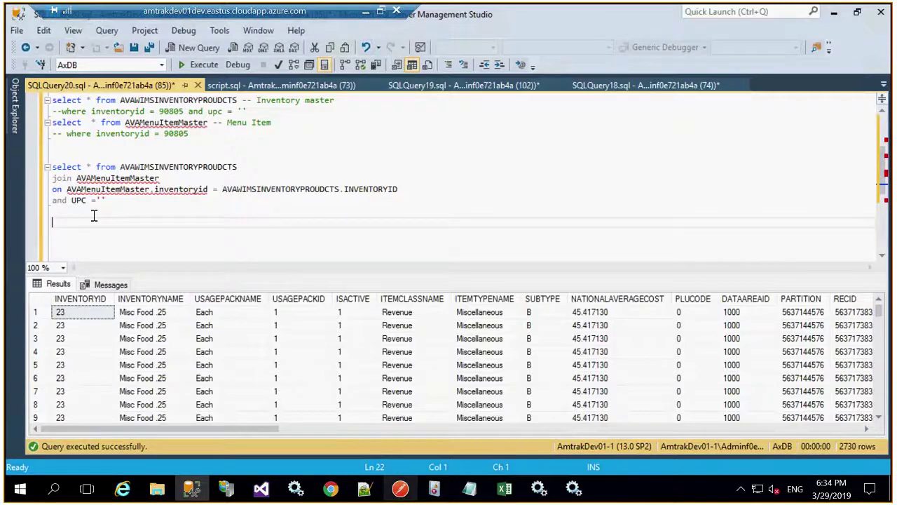
# - Look through script.sql, SQLQuery19.sql and SQLQuery18.sql, and return to SQLQuery20.sql
pyautogui.click(293, 87)
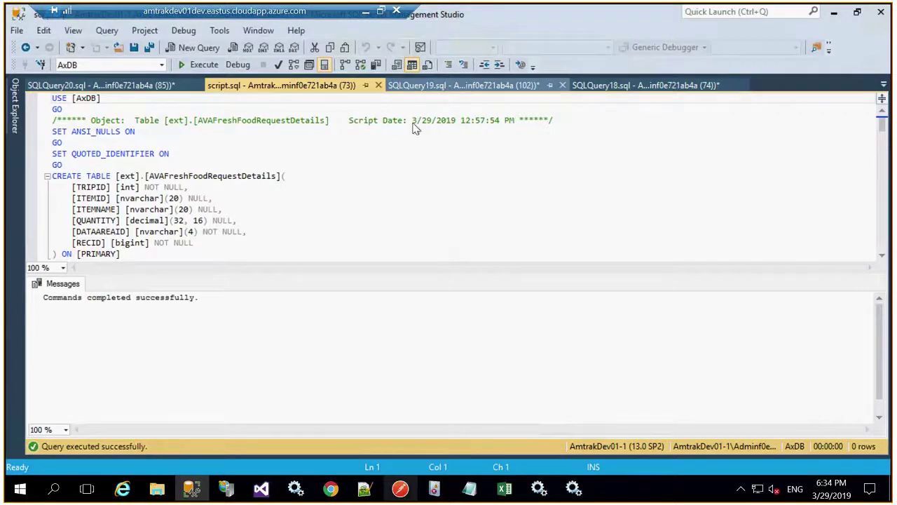
pyautogui.hotkey('ctrl', 'Tab')
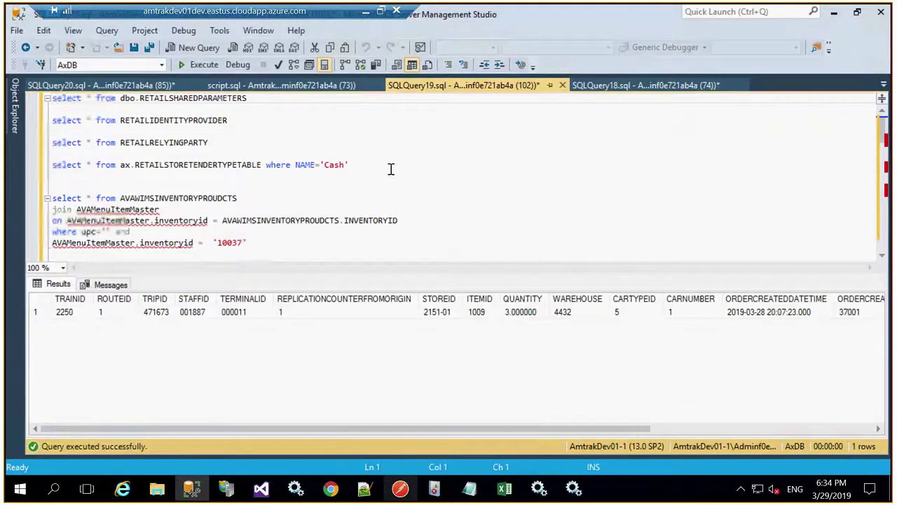
pyautogui.click(610, 87)
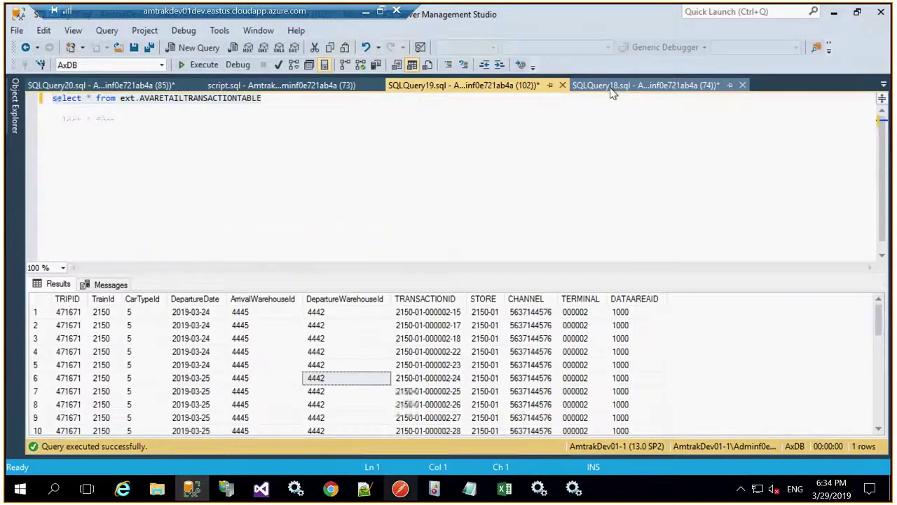
pyautogui.click(123, 84)
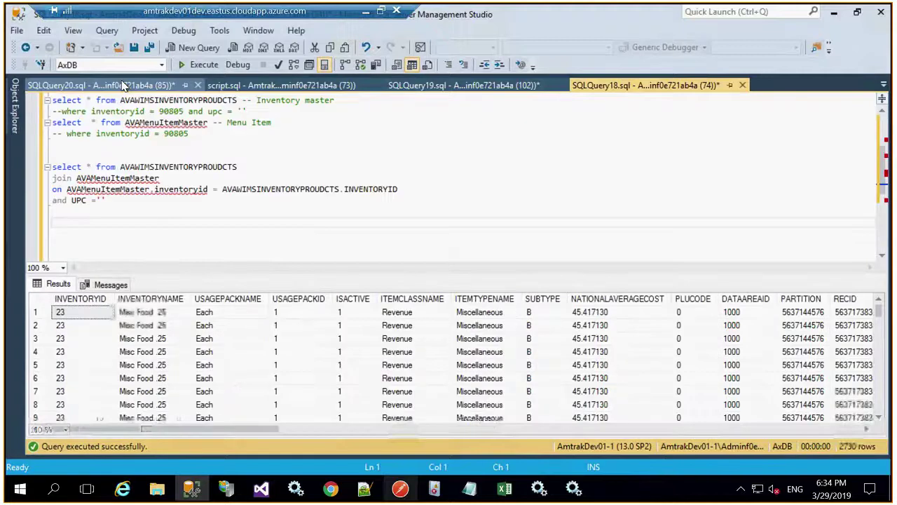
# - Begin a new statement with "selec" below the join query, leaving a blank line between them
pyautogui.click(124, 201)
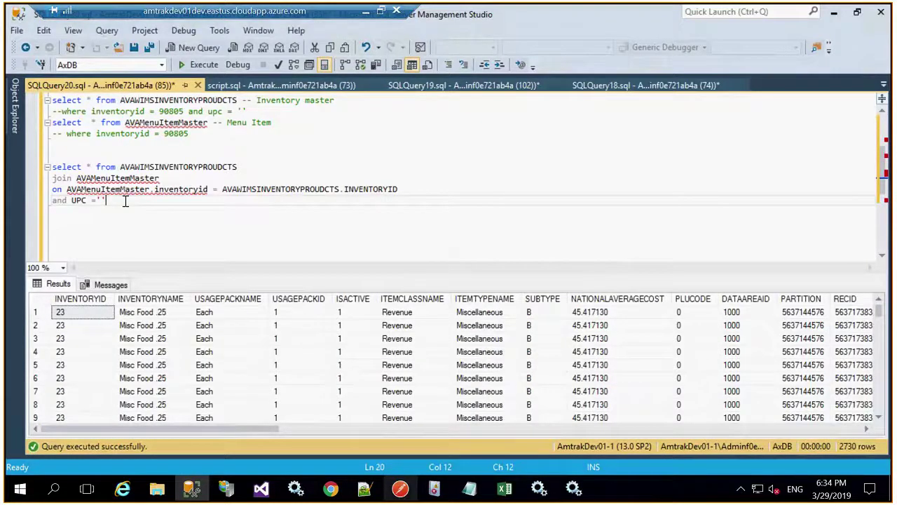
pyautogui.press('Return')
pyautogui.press('Return')
pyautogui.write('selec')
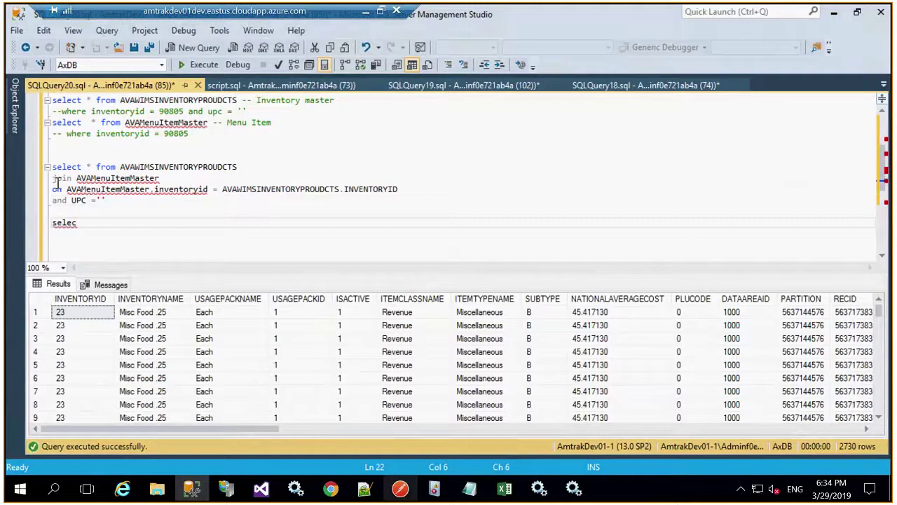
# - Change the join to AVAMenuItemMaster in the query into a left outer join
pyautogui.click(75, 178)
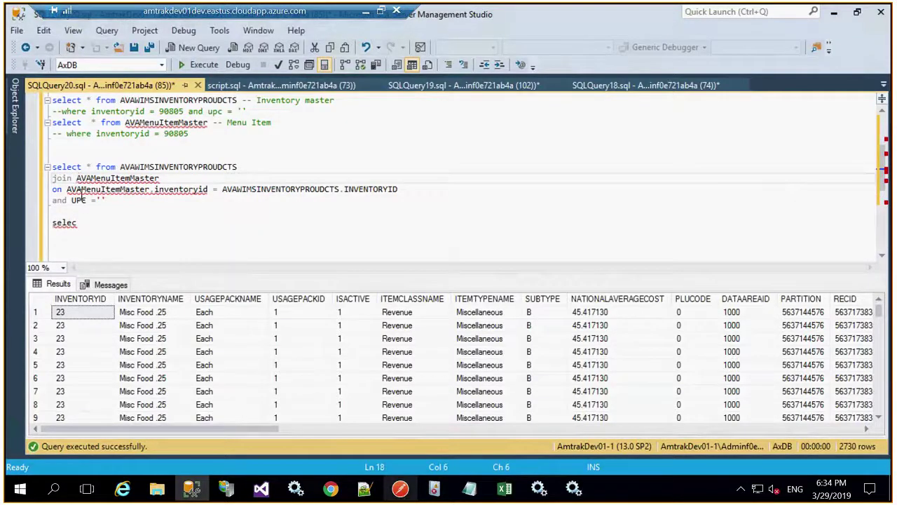
pyautogui.moveTo(82, 195)
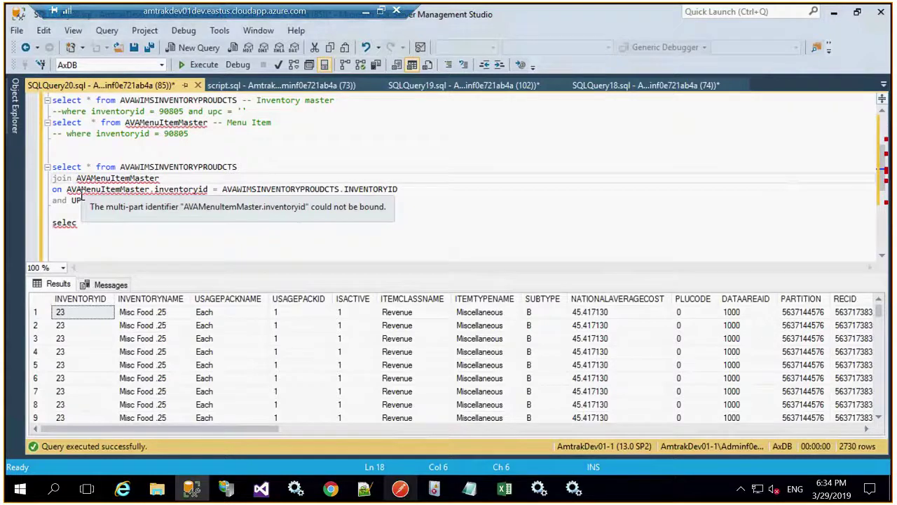
pyautogui.write('outer')
pyautogui.click(65, 180)
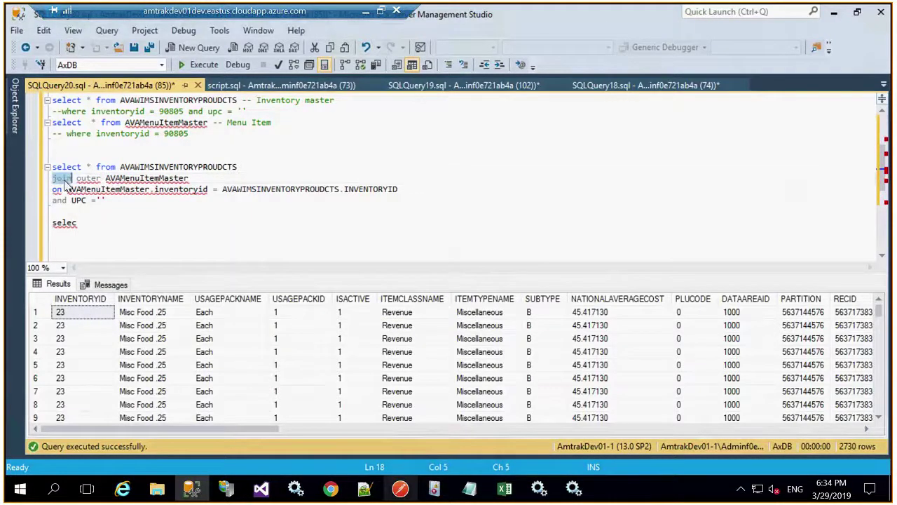
pyautogui.doubleClick(65, 180)
pyautogui.write('left')
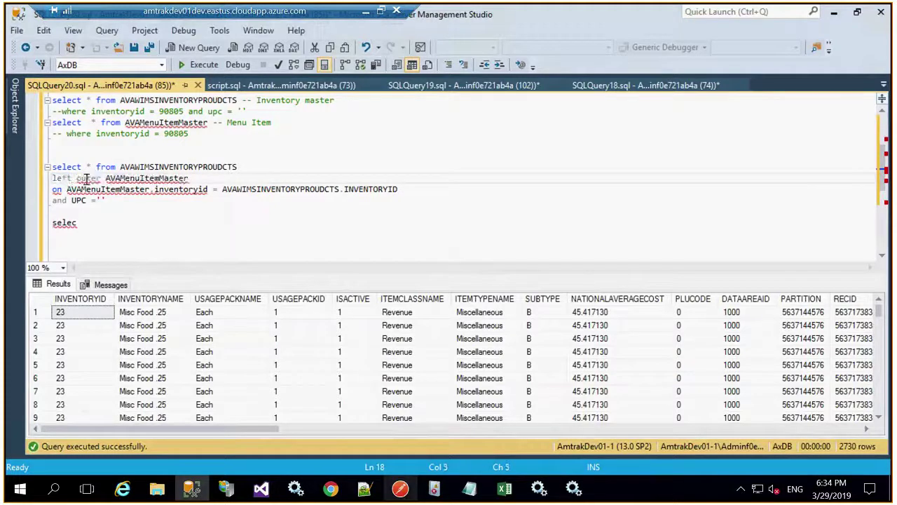
pyautogui.click(103, 180)
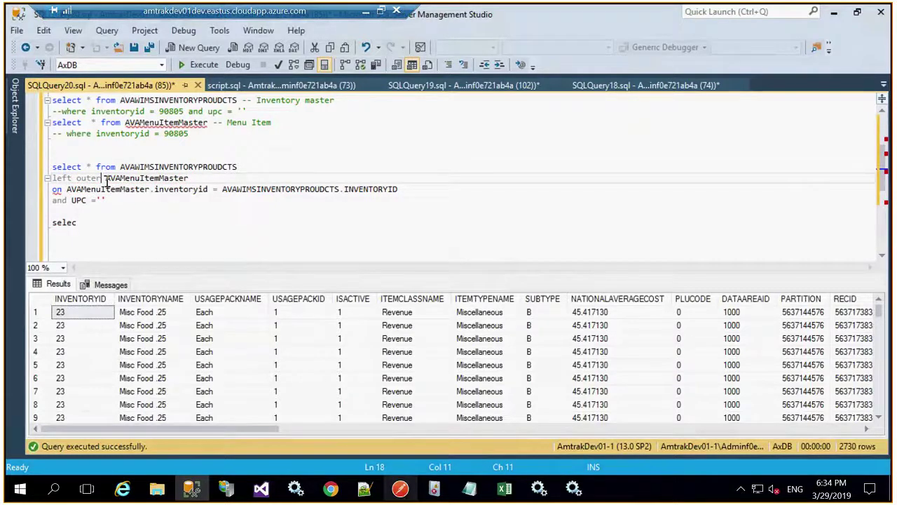
pyautogui.write('join')
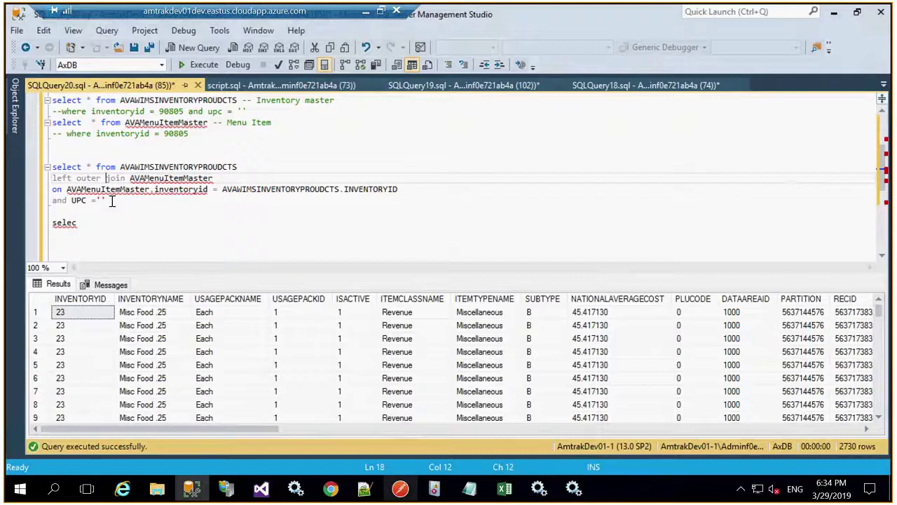
# - Run only the left outer join query and clear its selection
pyautogui.moveTo(112, 201); pyautogui.dragTo(52, 167)
pyautogui.press('F5')
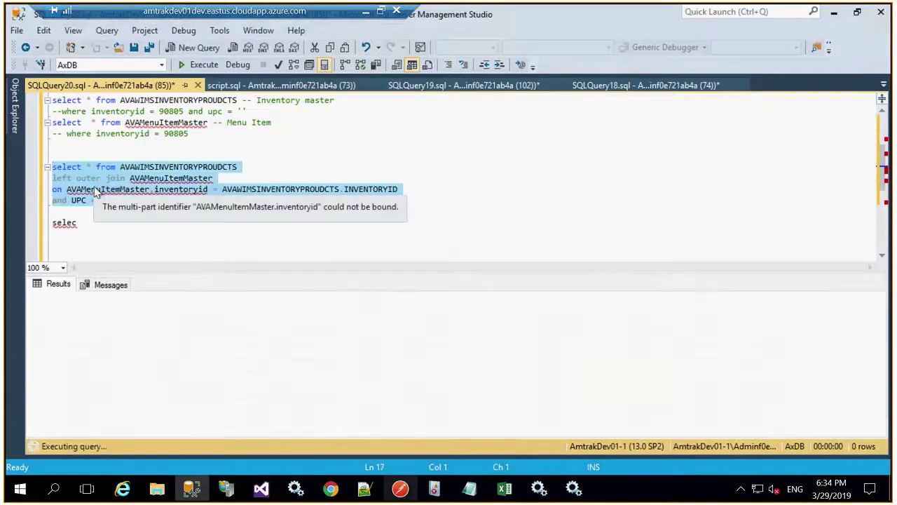
pyautogui.click(255, 247)
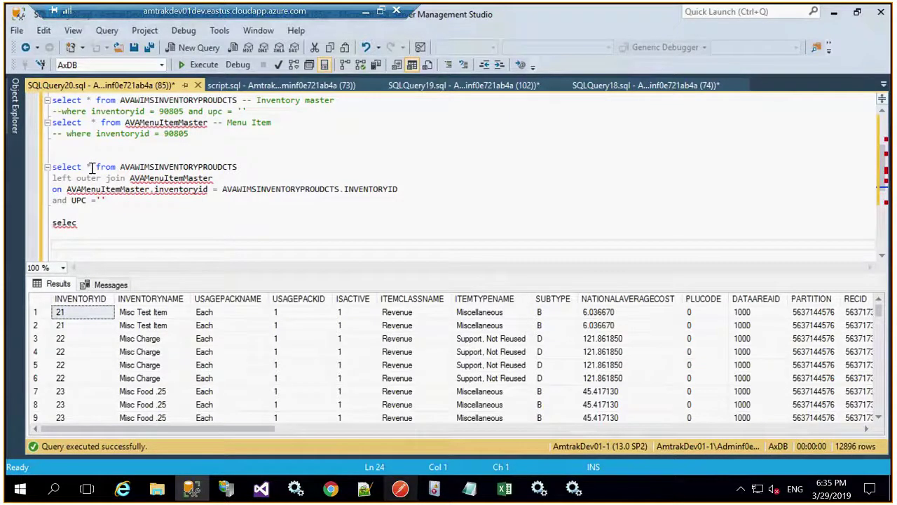
# - Alias AVAWIMSINVENTORYPROUDCTS as a and AVAMenuItemMaster as b, and rewrite the join condition as a.inventoryid = b.INVENTORYID
pyautogui.click(251, 166)
pyautogui.write('a')
pyautogui.click(226, 178)
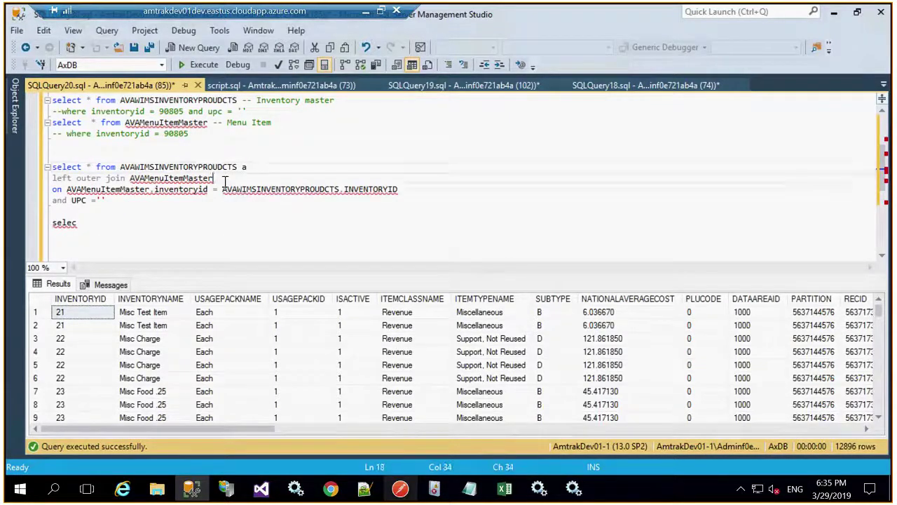
pyautogui.write('b')
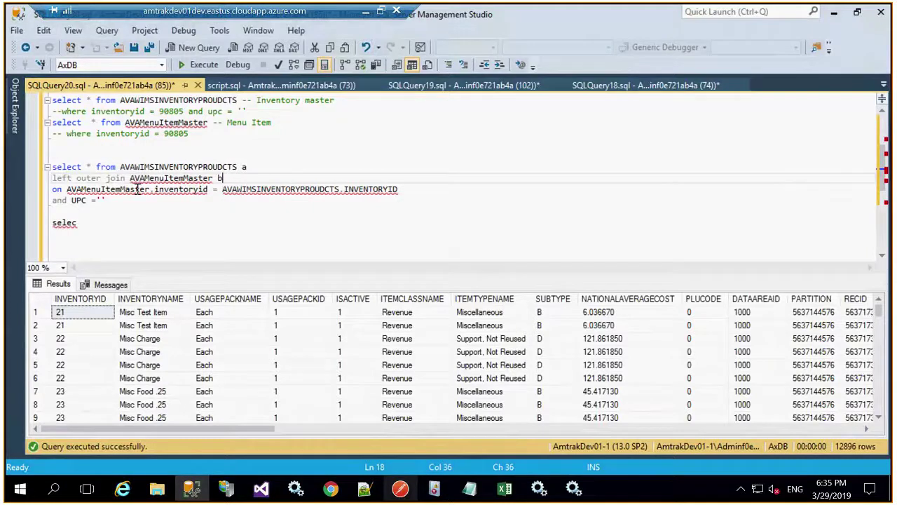
pyautogui.doubleClick(106, 191)
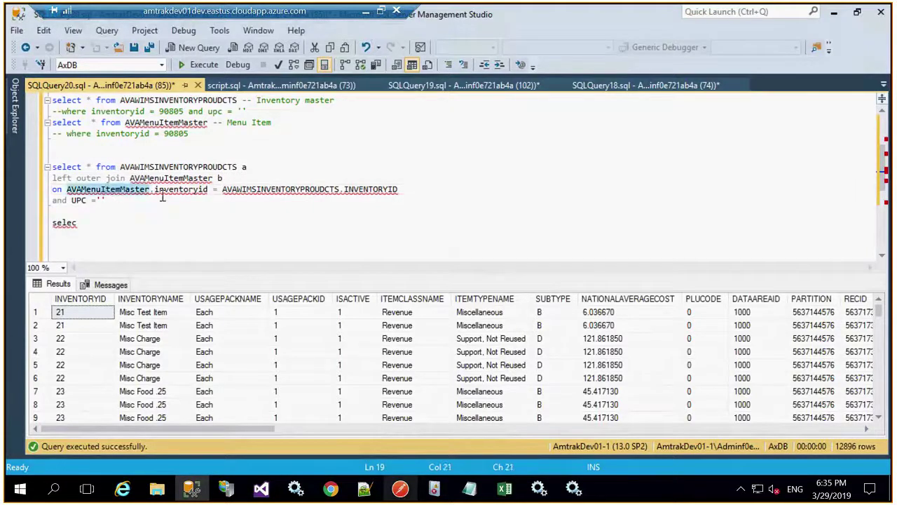
pyautogui.write('a')
pyautogui.doubleClick(219, 189)
pyautogui.write('b')
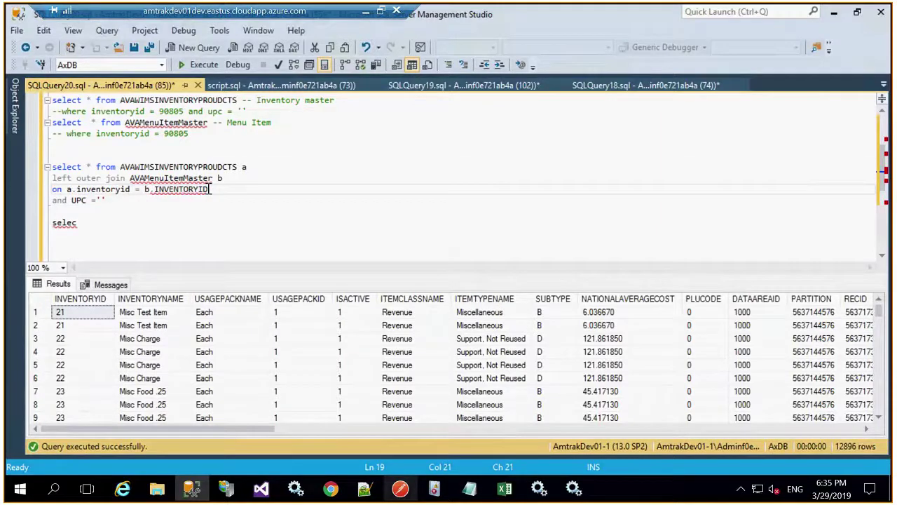
# - Change the join query's select list to a.INVENTORYID, b.inventoryid, a.* and run only that query
pyautogui.click(87, 167)
pyautogui.write('a.')
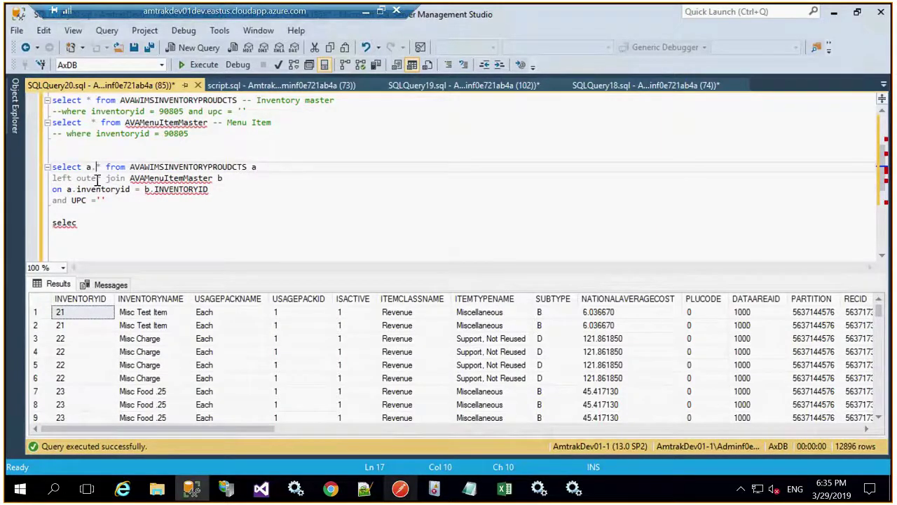
pyautogui.press('Right')
pyautogui.write('inventory')
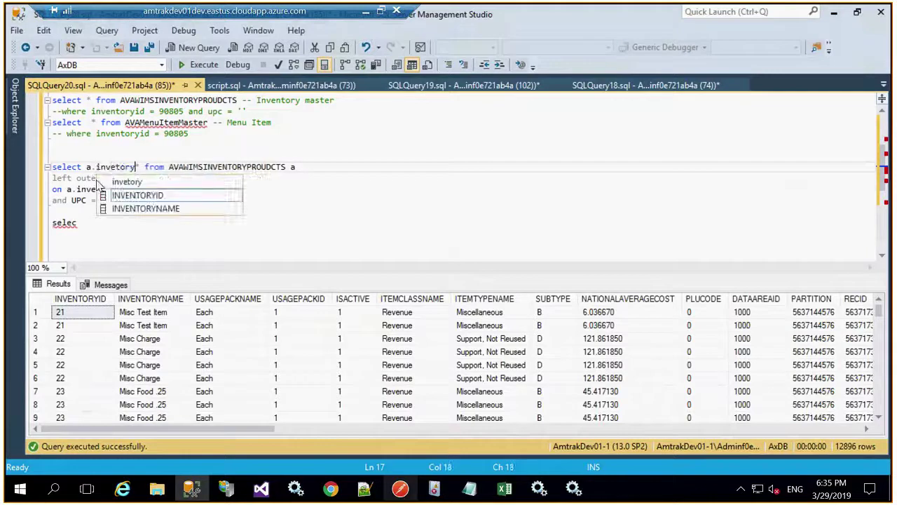
pyautogui.press('Tab')
pyautogui.write(', b')
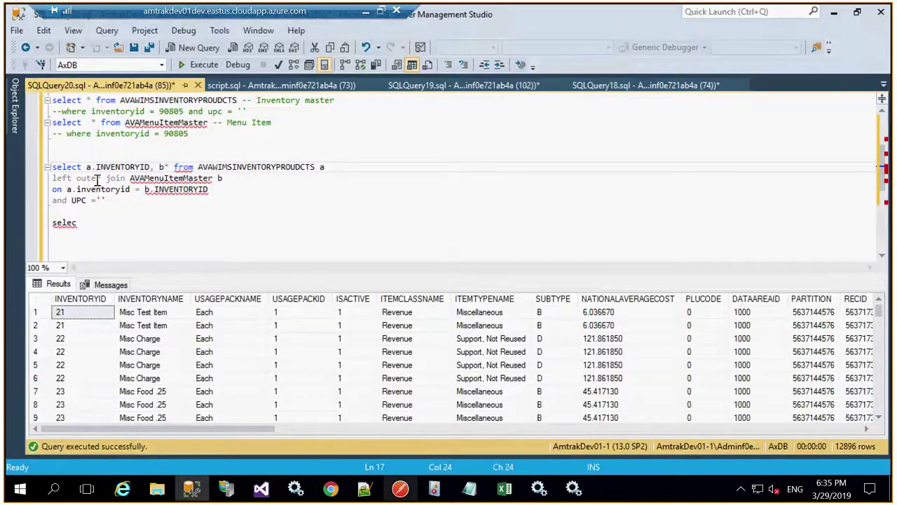
pyautogui.write('.inventoryid,')
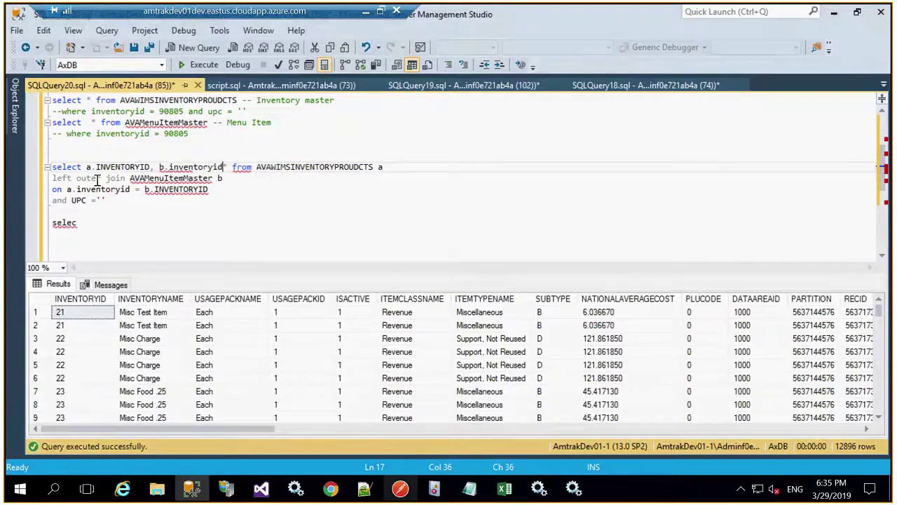
pyautogui.write(' a')
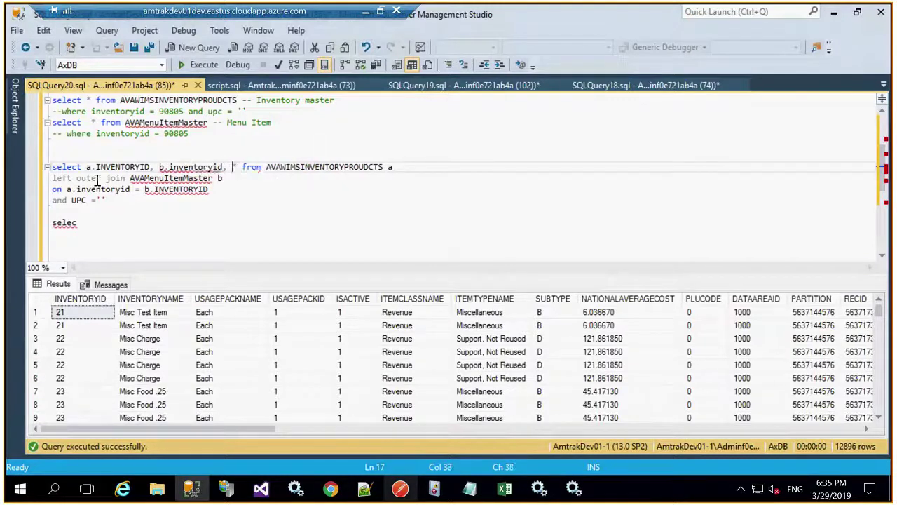
pyautogui.write('.')
pyautogui.press('Escape')
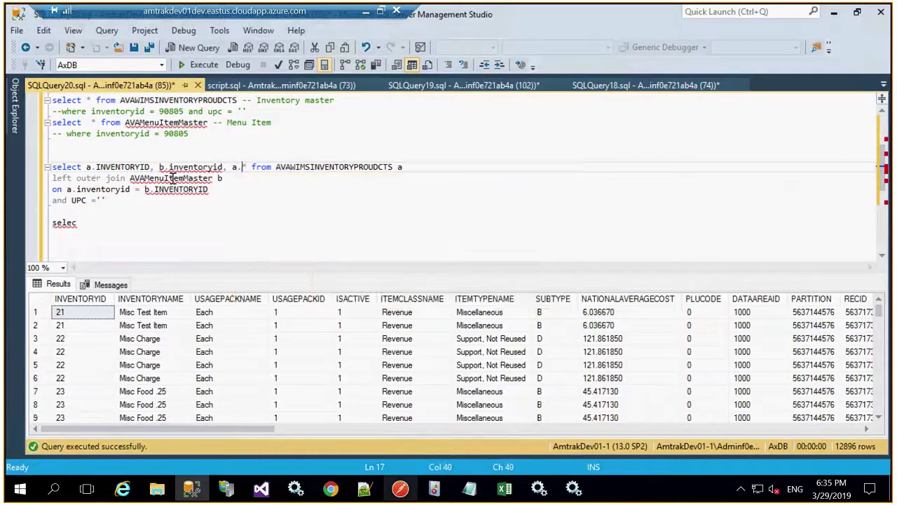
pyautogui.press('Right')
pyautogui.moveTo(52, 167); pyautogui.dragTo(259, 218)
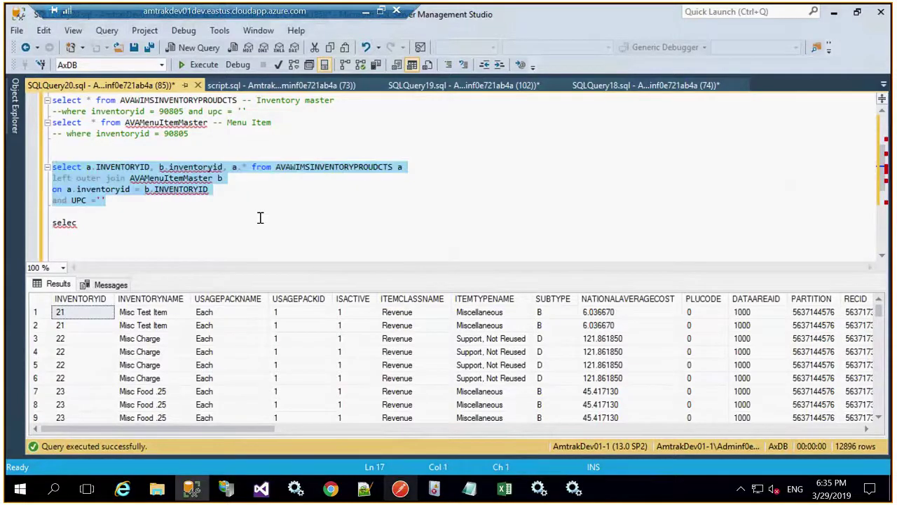
pyautogui.press('F5')
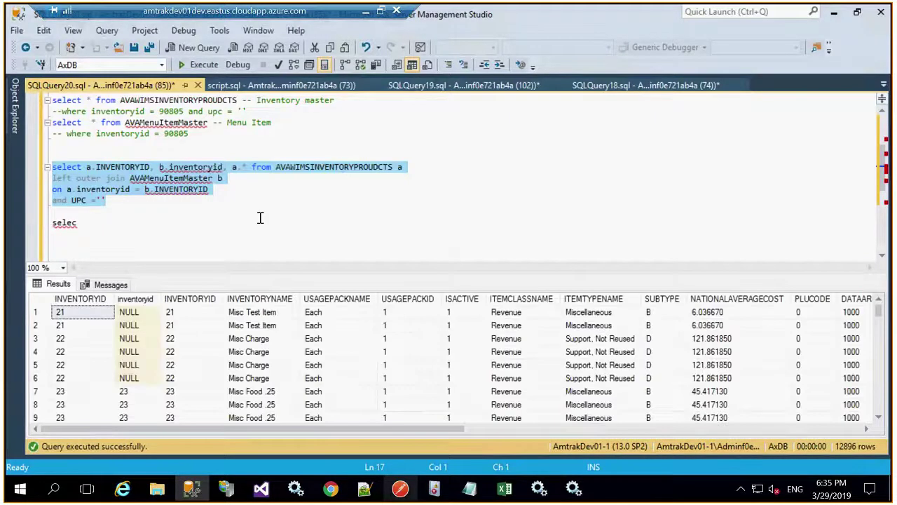
# - Comment out the "and UPC =''" condition and rerun the left outer join query without it
pyautogui.click(121, 202)
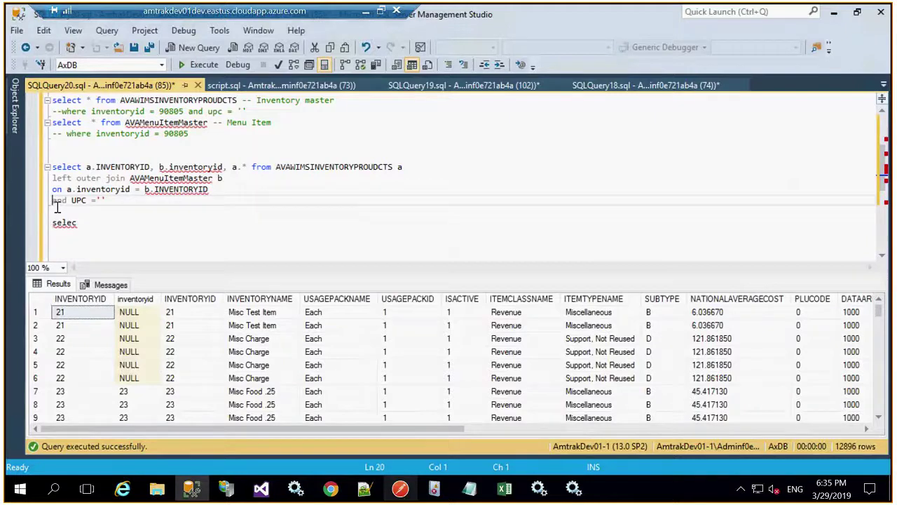
pyautogui.write('--')
pyautogui.moveTo(216, 189); pyautogui.dragTo(41, 163)
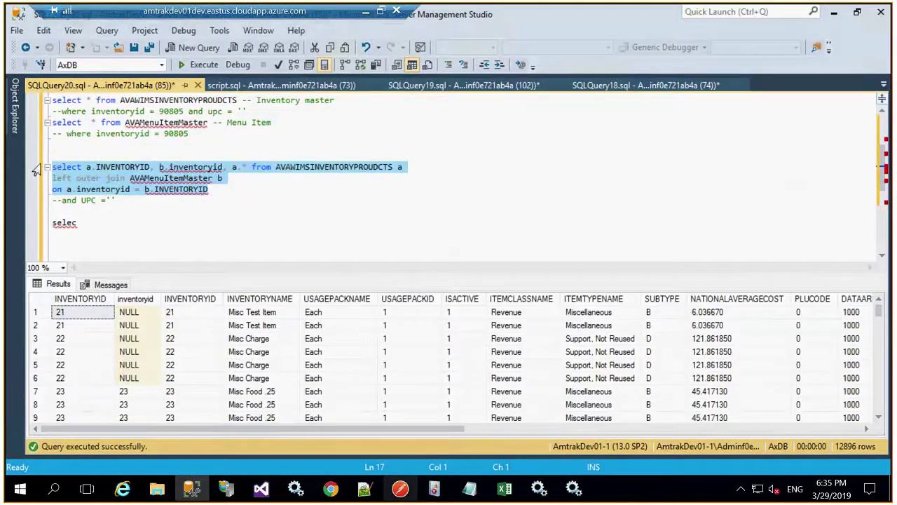
pyautogui.press('F5')
pyautogui.moveTo(120, 200); pyautogui.dragTo(52, 201)
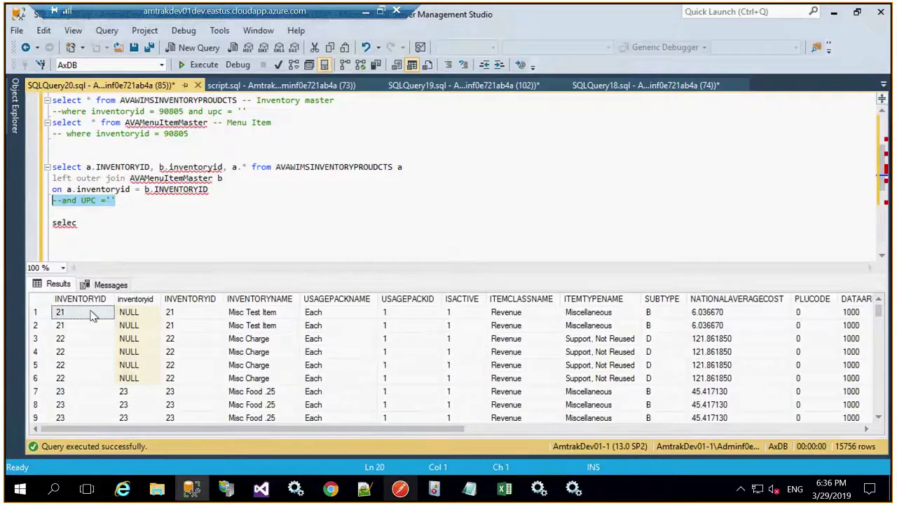
# - Add b.* to the join query's select list, rerun the query and look across the result columns
pyautogui.click(242, 168)
pyautogui.write(',b.*')
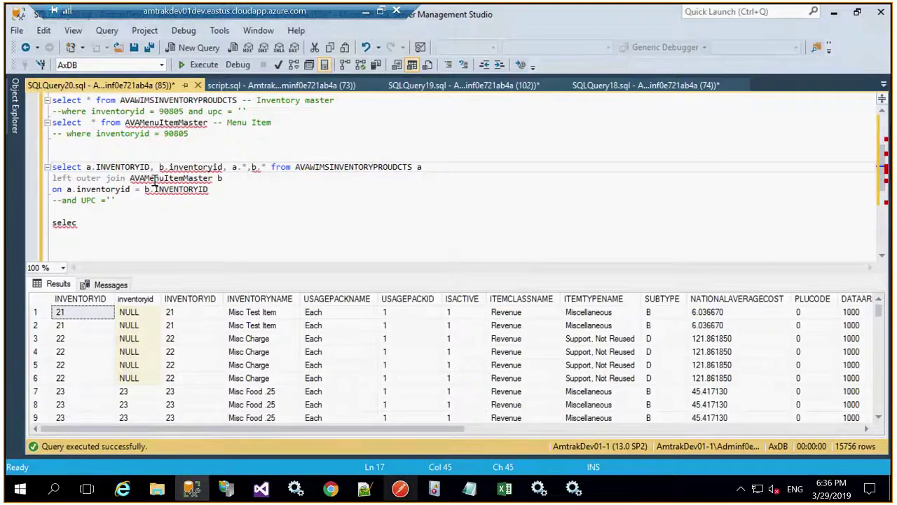
pyautogui.moveTo(217, 189); pyautogui.dragTo(52, 156)
pyautogui.press('F5')
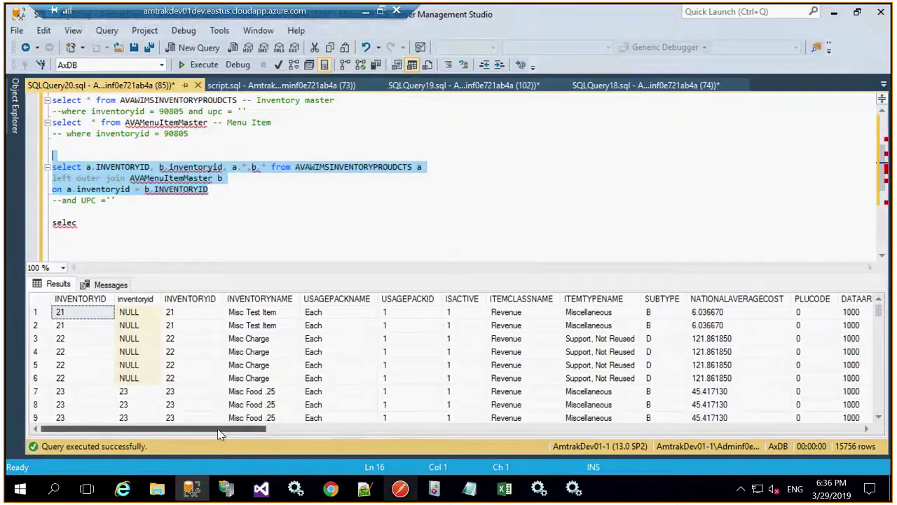
pyautogui.moveTo(217, 428); pyautogui.dragTo(99, 432)
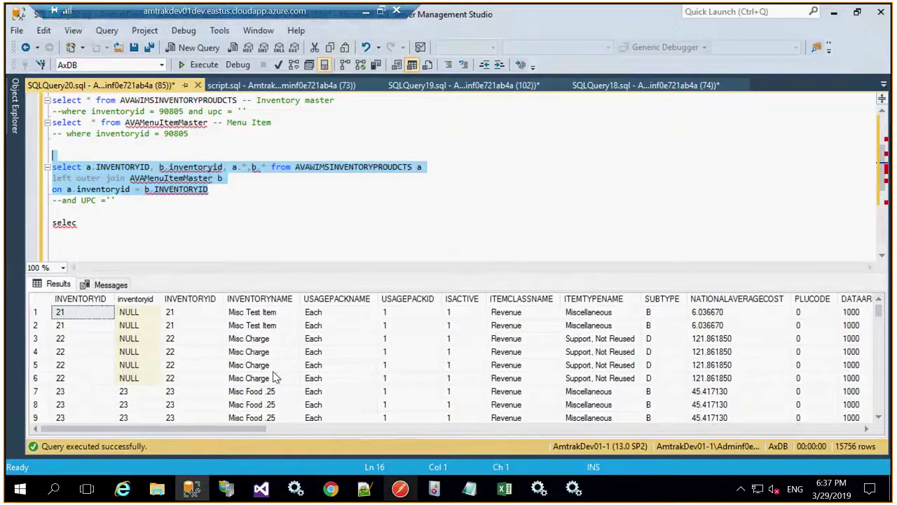
# - Replace the unfinished "selec" line with the statement select * from inventtable where itemid ='21'
pyautogui.click(77, 314)
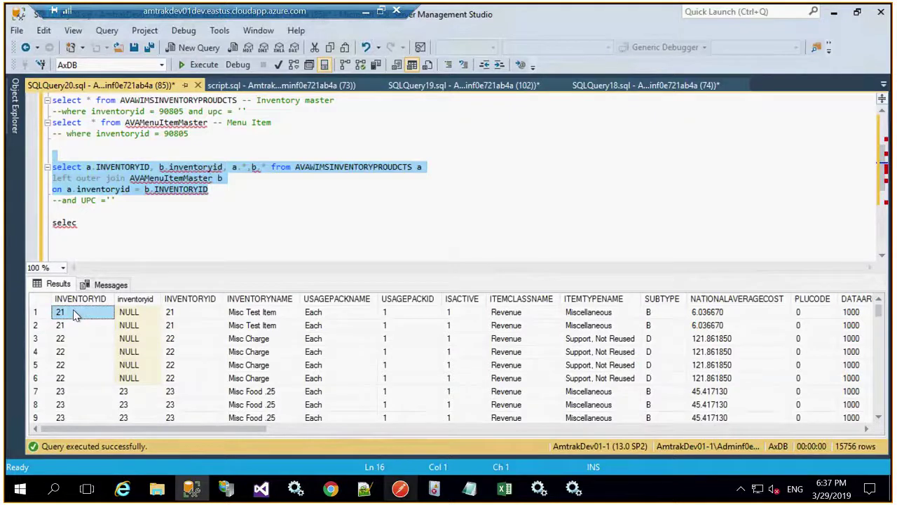
pyautogui.click(87, 225)
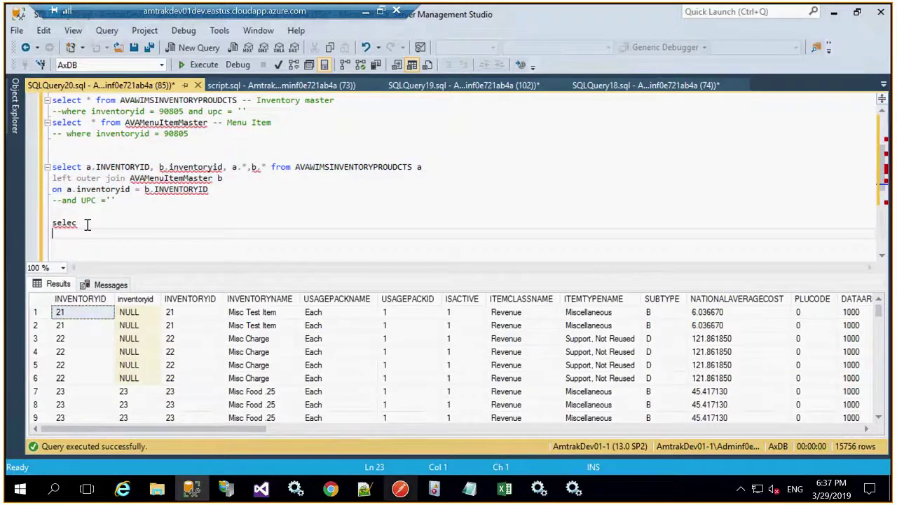
pyautogui.hotkey('shift', 'Up')
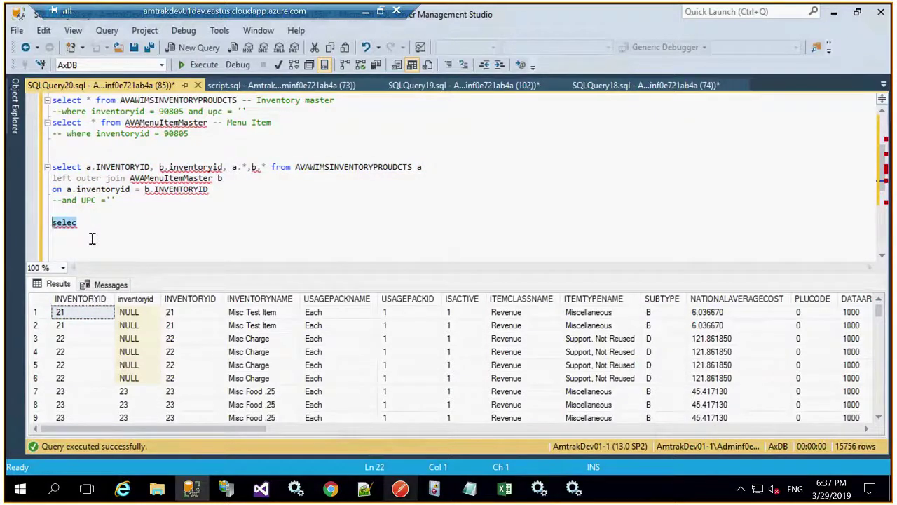
pyautogui.write('select * from ')
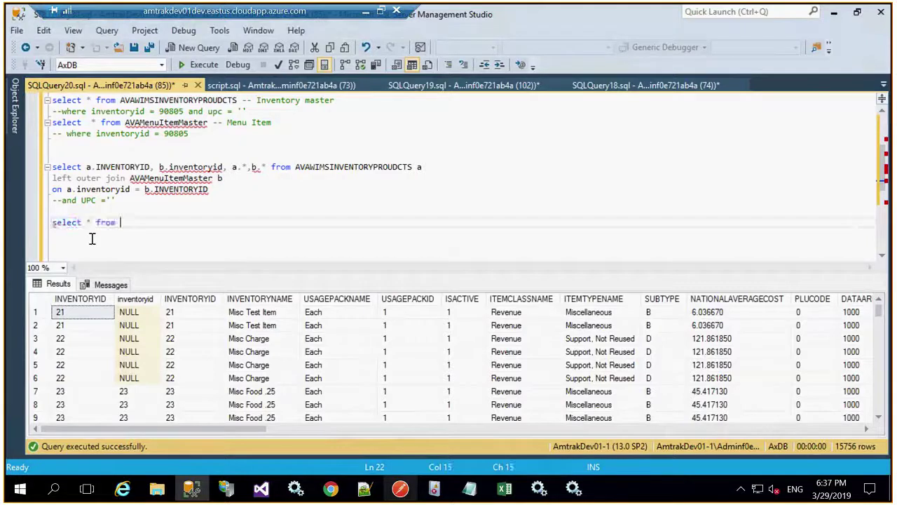
pyautogui.write('in')
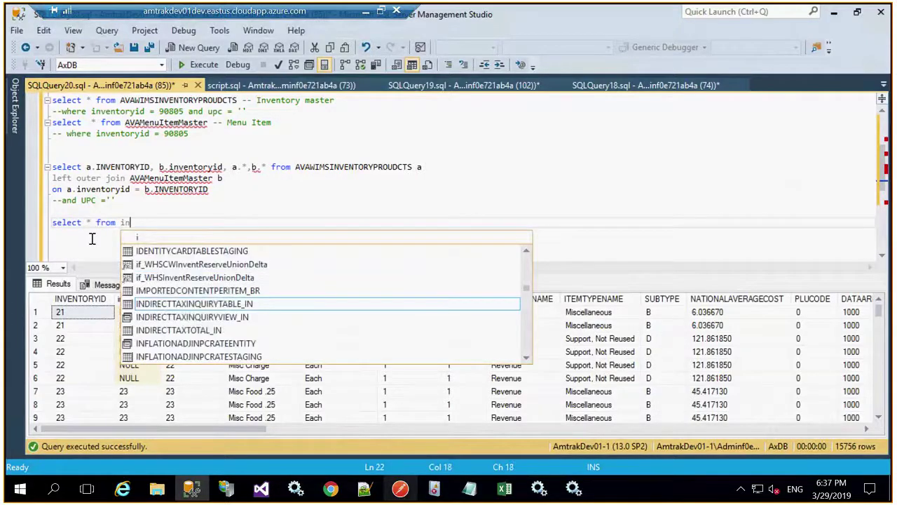
pyautogui.write('v')
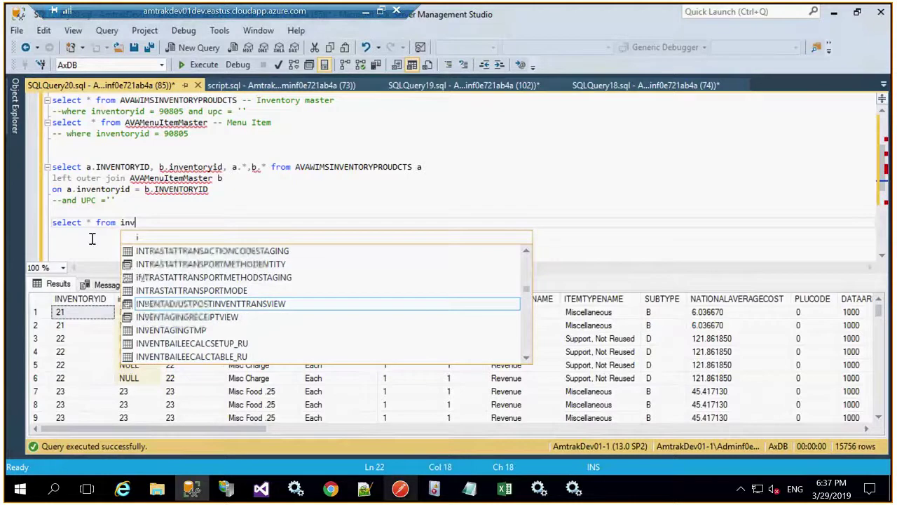
pyautogui.write('ent')
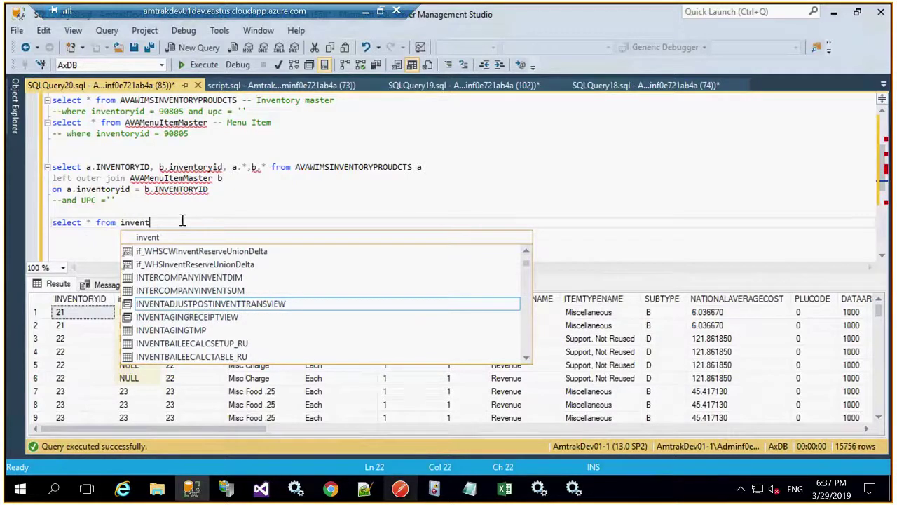
pyautogui.write('table')
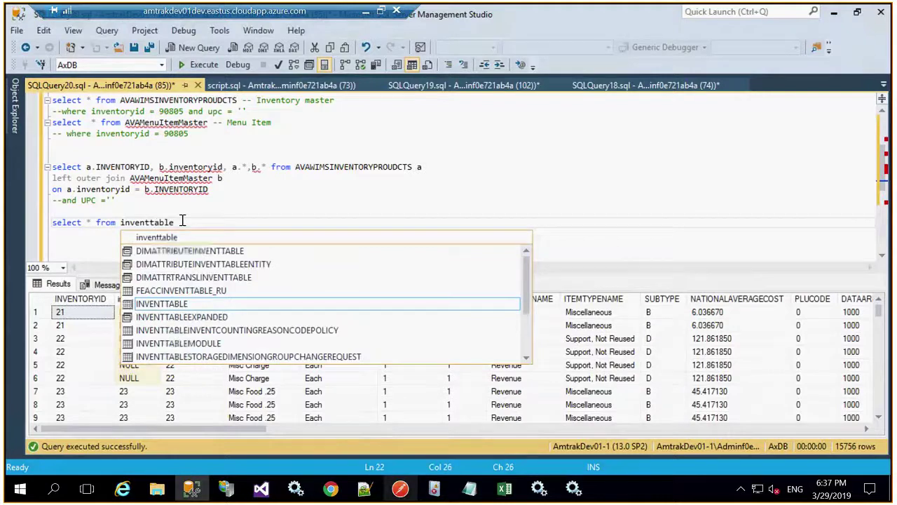
pyautogui.write(' where ')
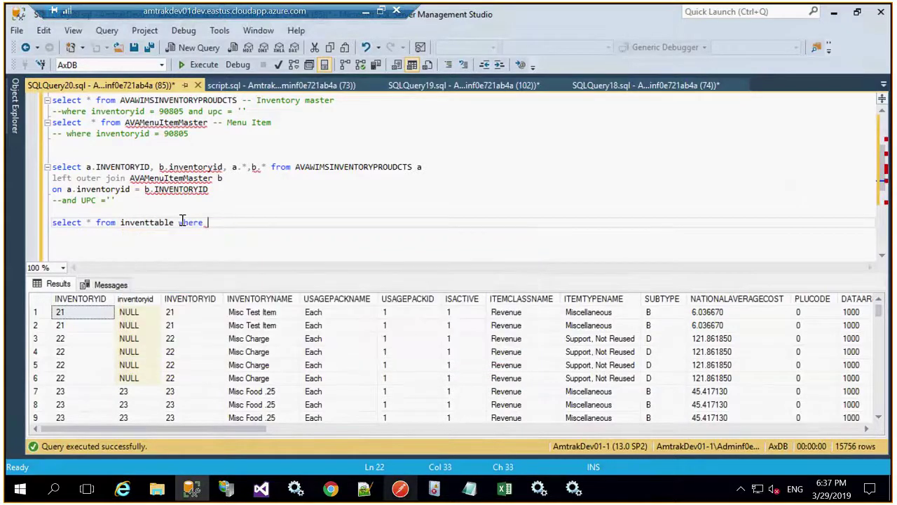
pyautogui.write('ite')
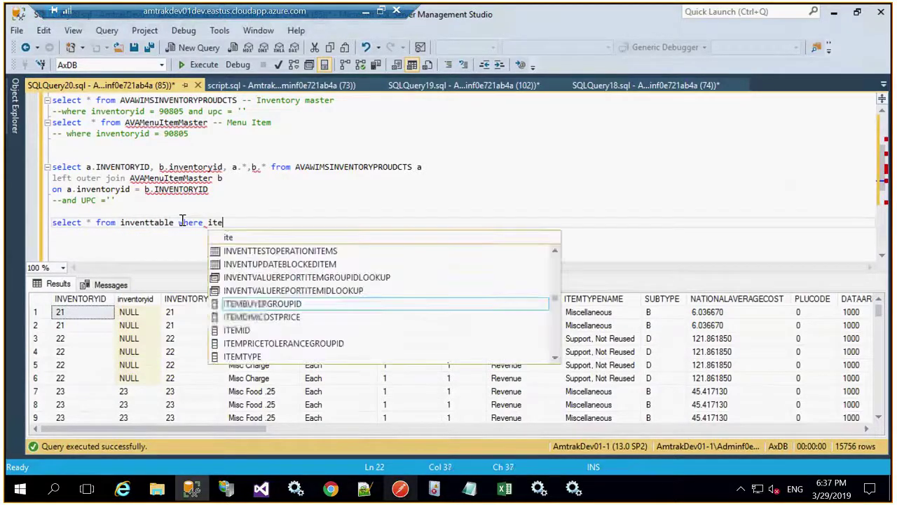
pyautogui.write("mid ='21")
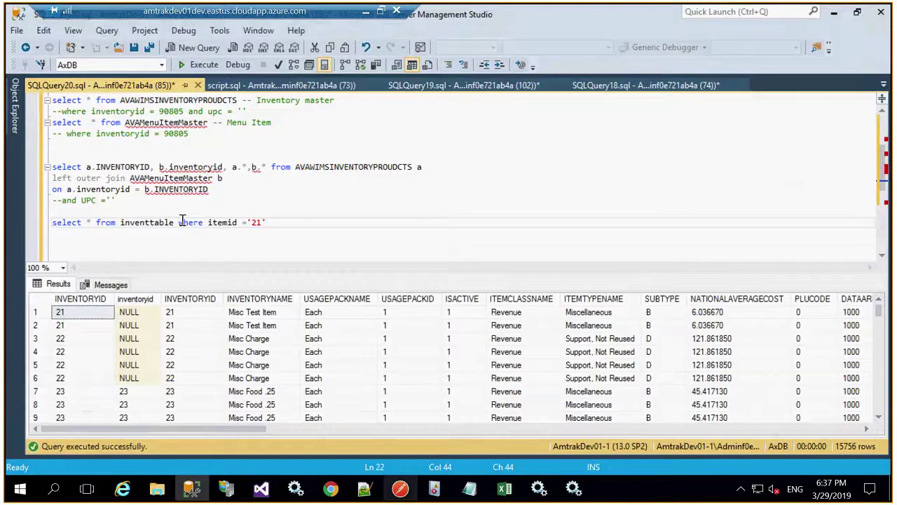
# - Run only the inventtable query for item 21 and clear its selection
pyautogui.tripleClick(182, 221)
pyautogui.press('F5')
pyautogui.click(220, 245)
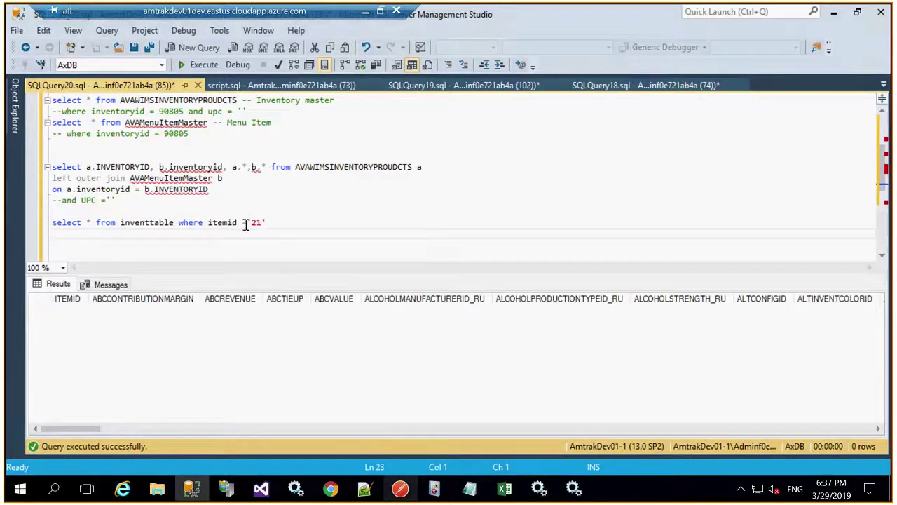
# - Rerun only the left outer join query and examine the UPC, ITEMID and ITEMNAME columns of its results
pyautogui.click(208, 190)
pyautogui.keyDown('shift'); pyautogui.click(79, 167); pyautogui.keyUp('shift')
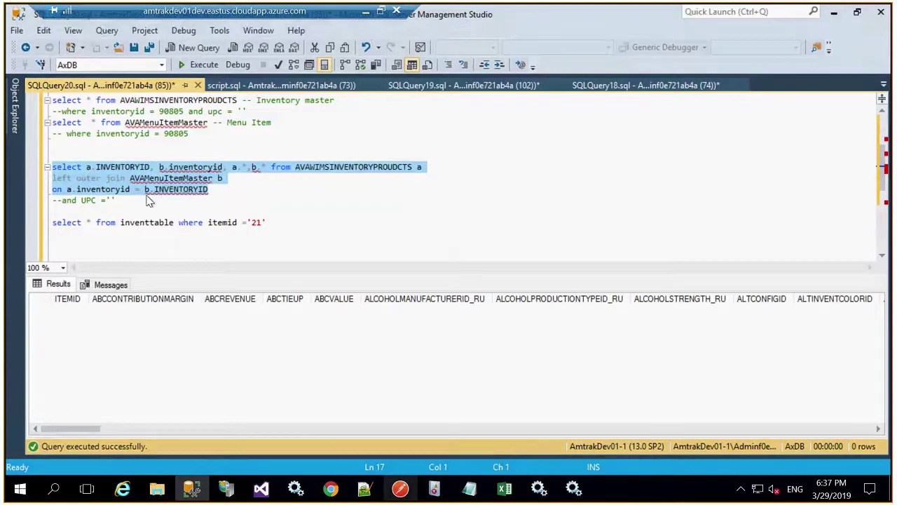
pyautogui.press('F5')
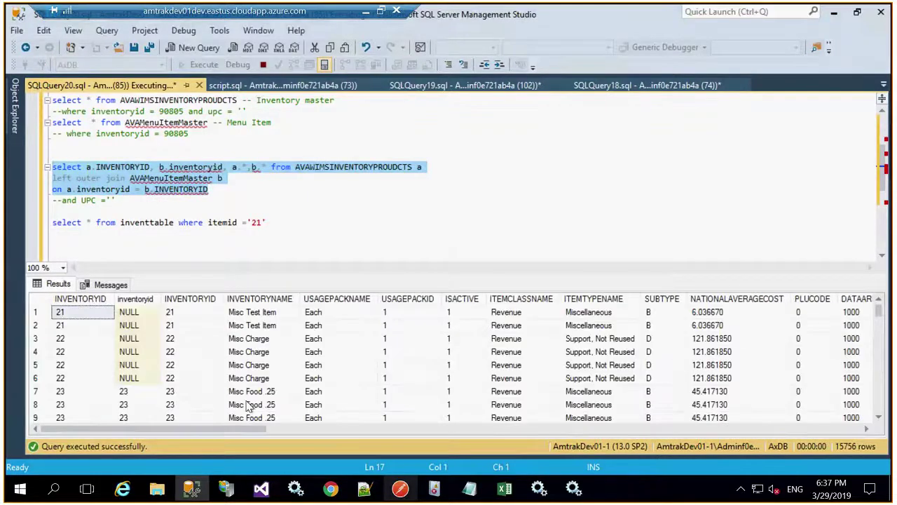
pyautogui.moveTo(255, 429); pyautogui.dragTo(435, 433)
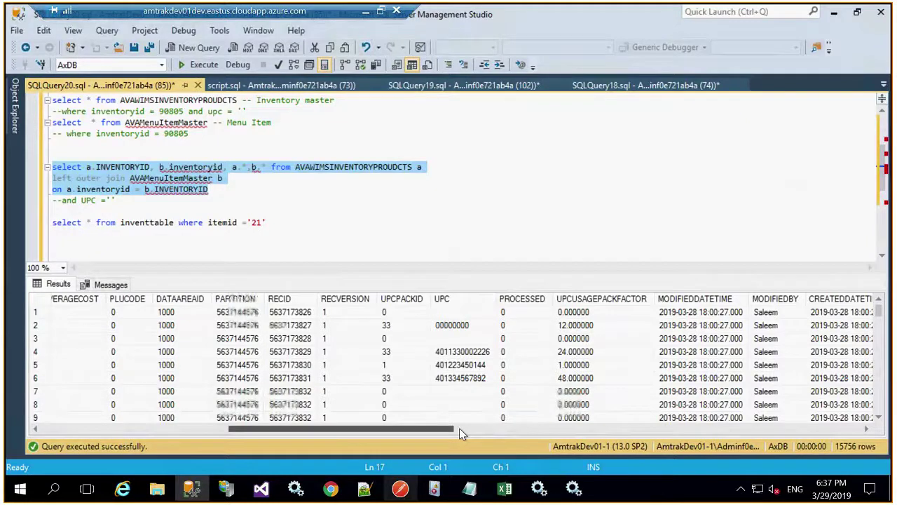
pyautogui.click(461, 433)
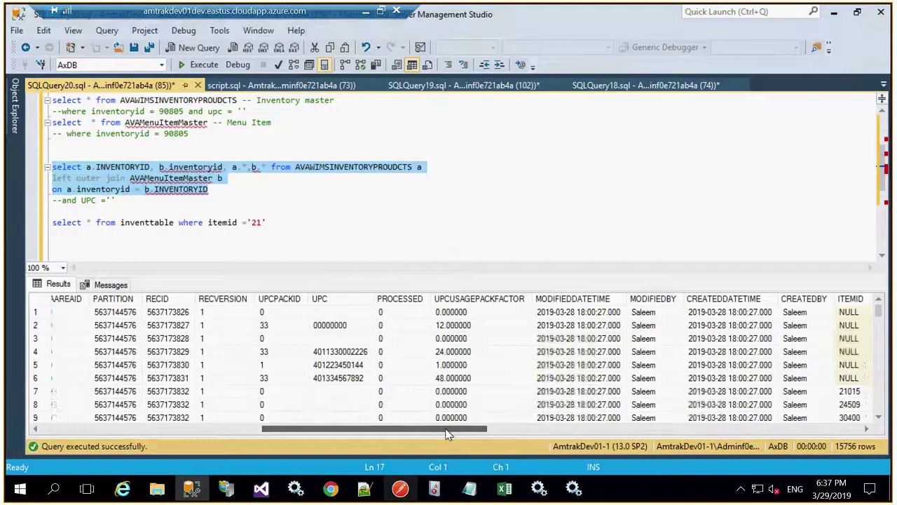
pyautogui.hscroll(3, 442, 432)
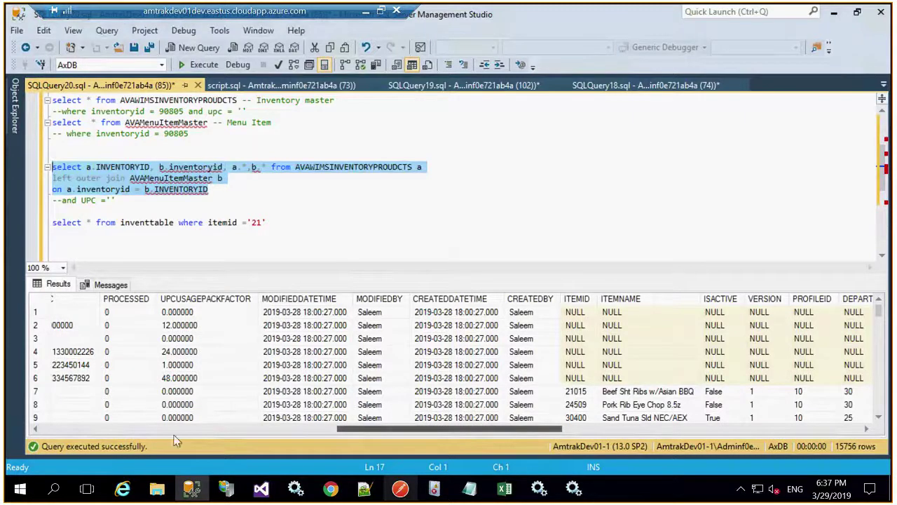
# - Change the itemid filter of the inventtable query to '23' and run only that query
pyautogui.click(90, 428)
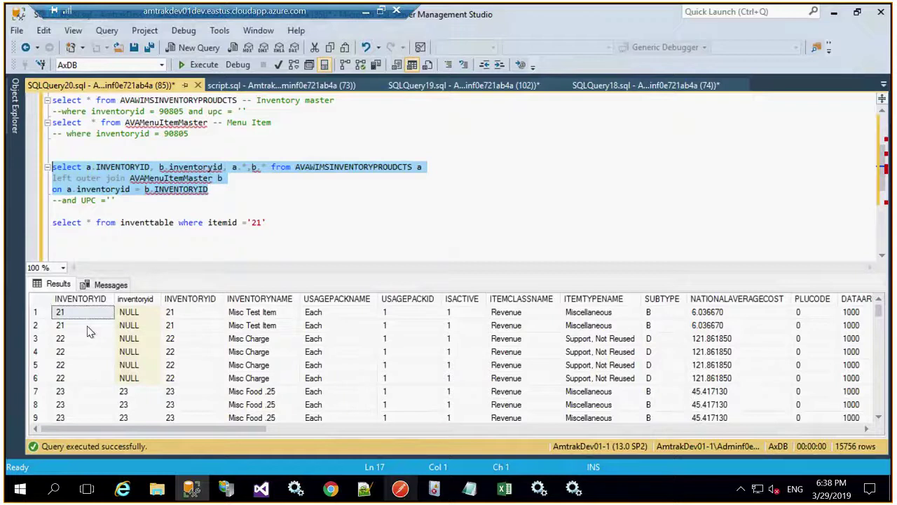
pyautogui.click(268, 228)
pyautogui.press('BackSpace')
pyautogui.write('3')
pyautogui.press('End')
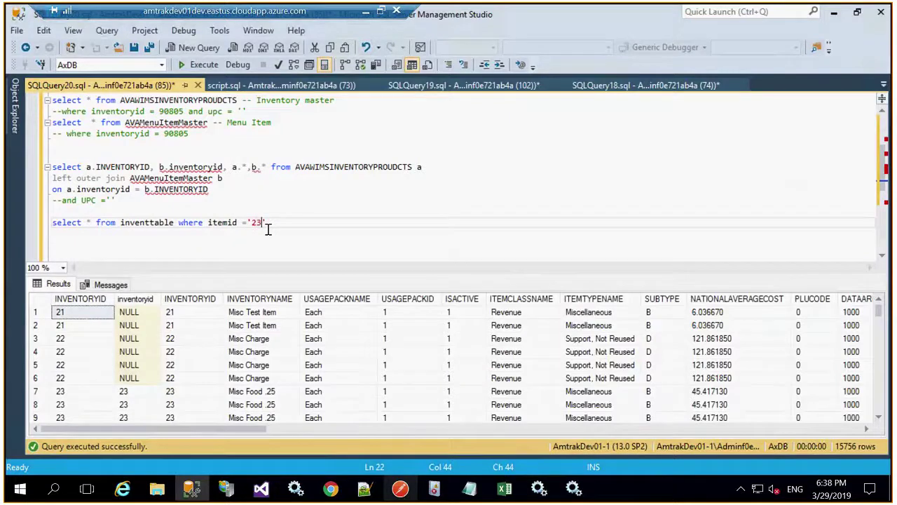
pyautogui.hotkey('shift', 'Home')
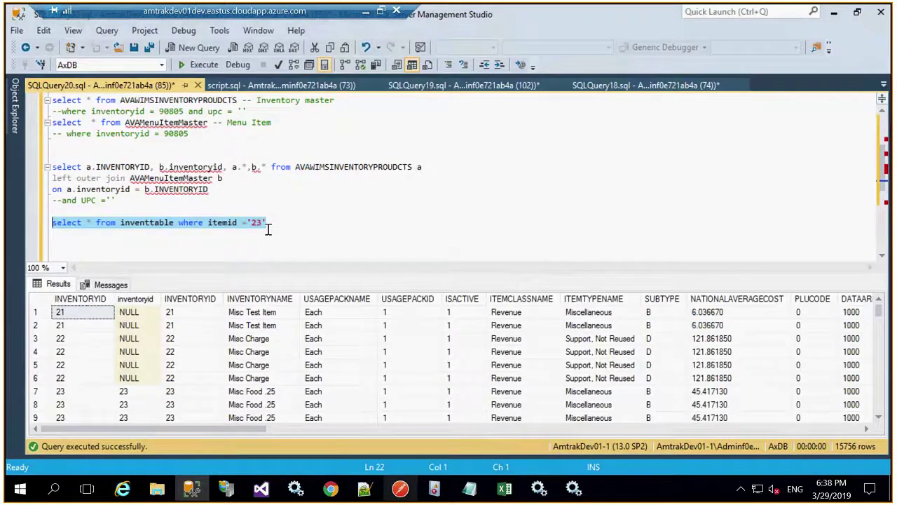
pyautogui.press('F5')
# - Rerun the left outer join query, add b.profileid after b.inventoryid in its select list, and run it again
pyautogui.moveTo(115, 200); pyautogui.dragTo(46, 160)
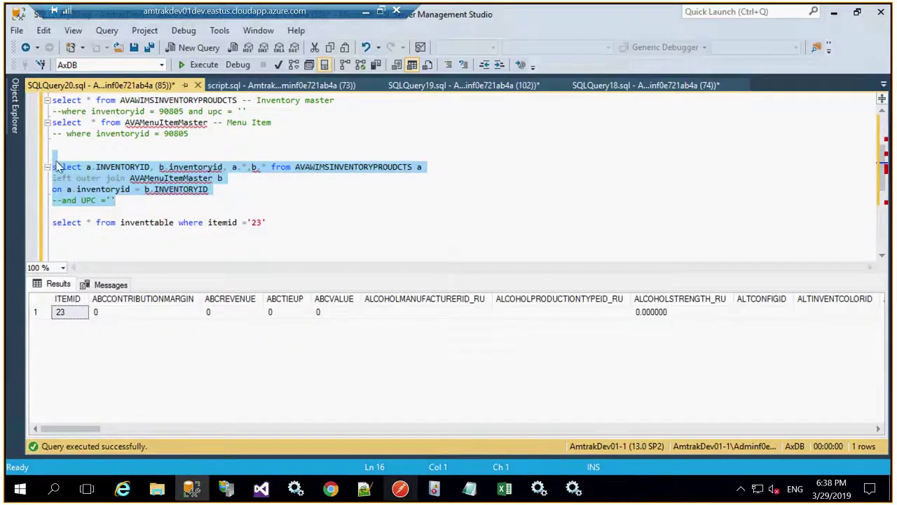
pyautogui.press('F5')
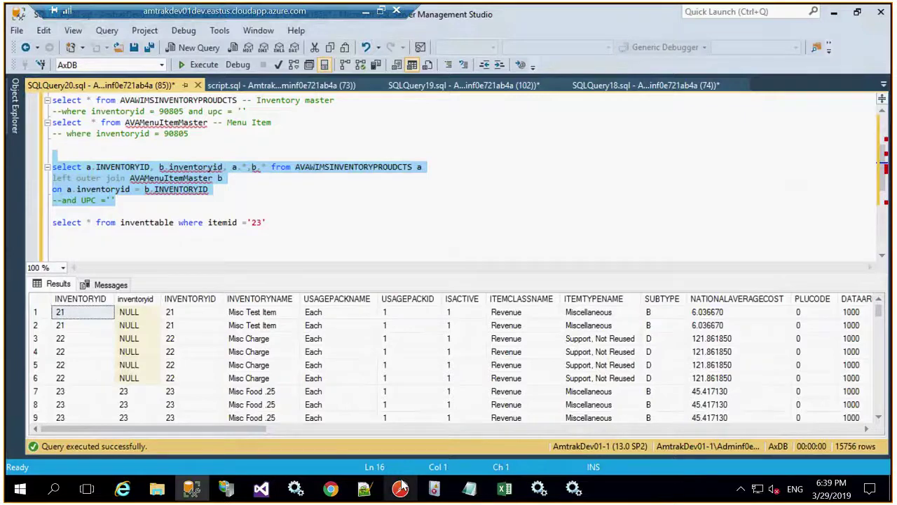
pyautogui.click(227, 169)
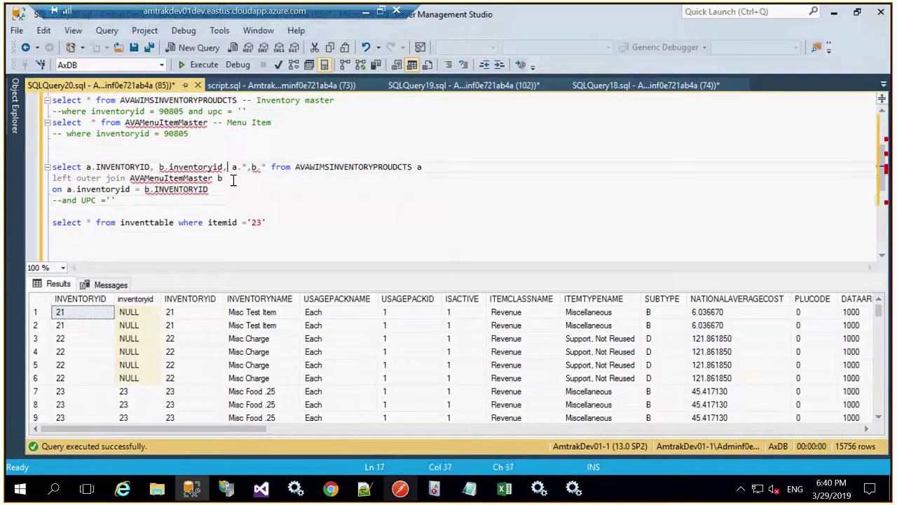
pyautogui.write('b.profile')
pyautogui.press('Right')
pyautogui.write('id,')
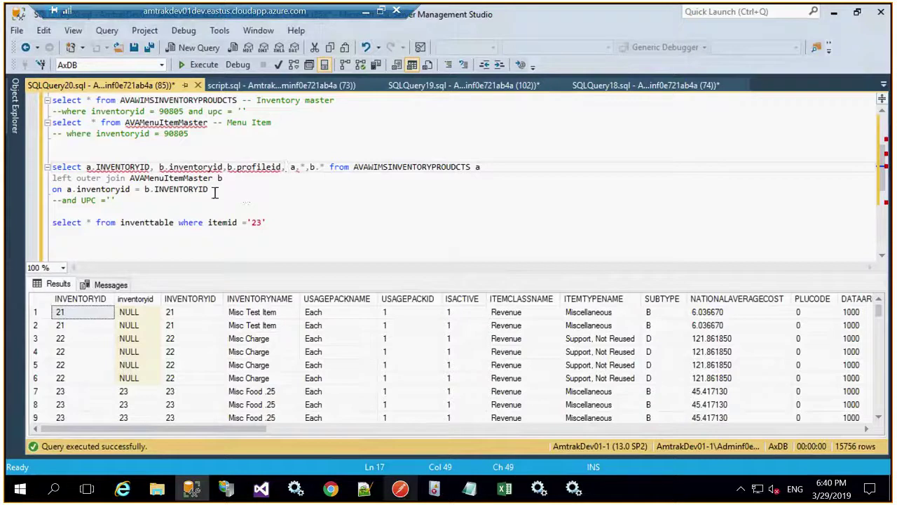
pyautogui.moveTo(216, 193); pyautogui.dragTo(58, 157)
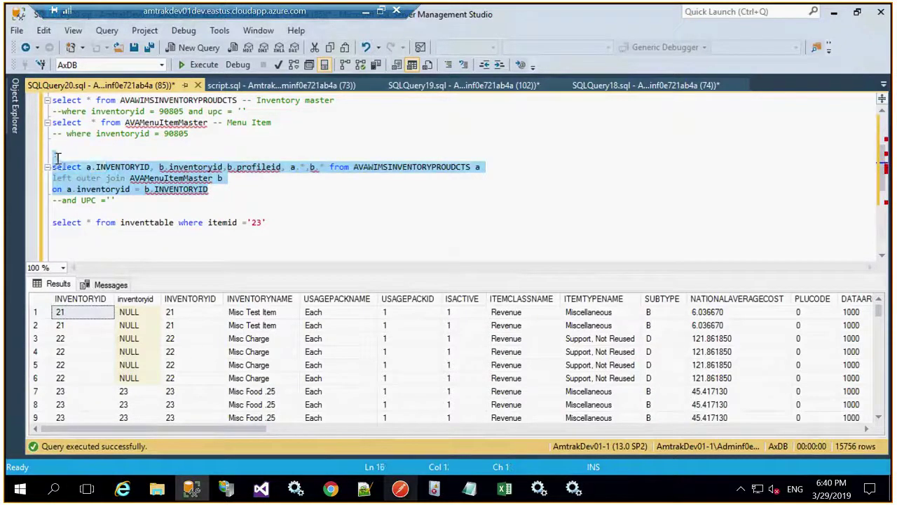
pyautogui.press('F5')
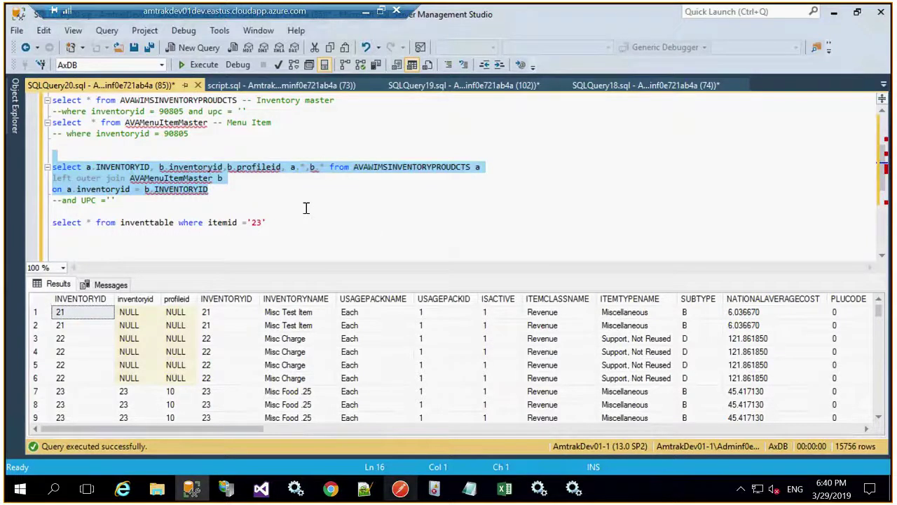
# - Delete the commented-out UPC condition below the join query's on clause
pyautogui.click(118, 201)
pyautogui.keyDown('shift'); pyautogui.click(61, 202); pyautogui.keyUp('shift')
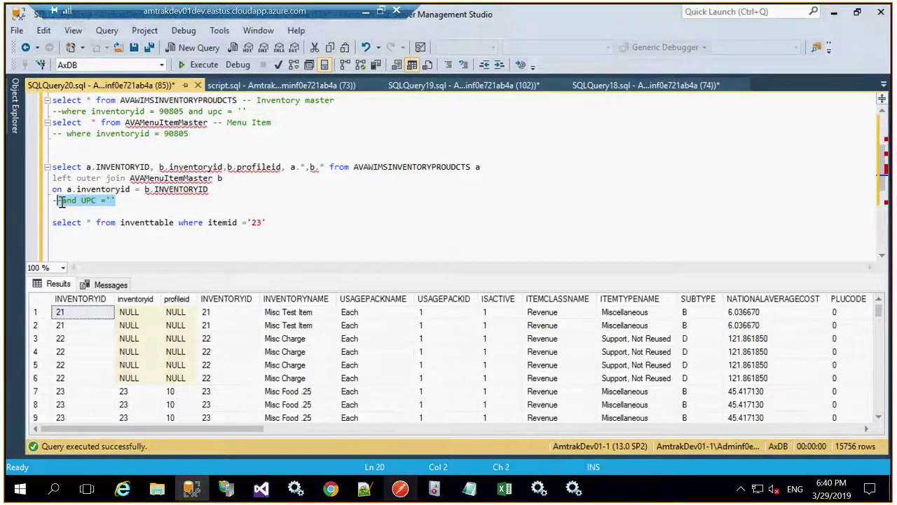
pyautogui.keyDown('shift'); pyautogui.click(62, 202); pyautogui.keyUp('shift')
pyautogui.press('BackSpace')
pyautogui.press('BackSpace')
pyautogui.press('BackSpace')
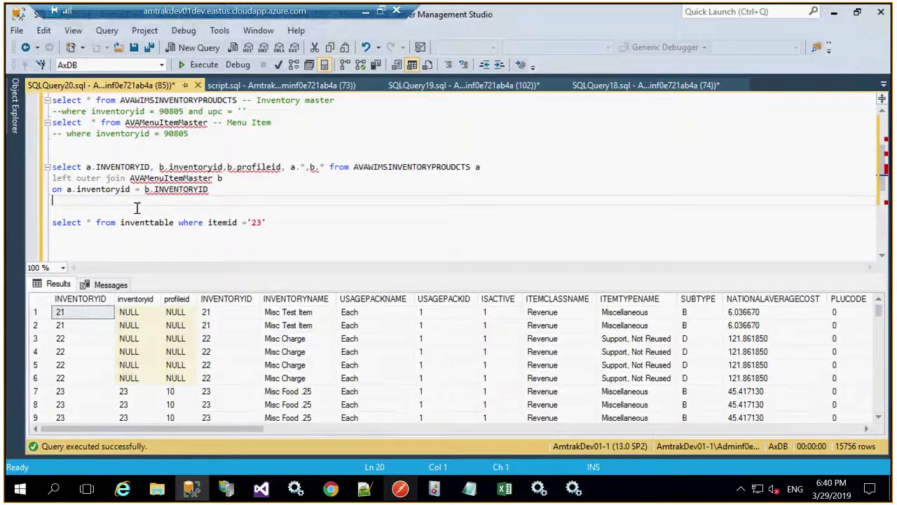
# - Add the filter line where a.INVENTORYID >100 to the join query
pyautogui.write('where inventory')
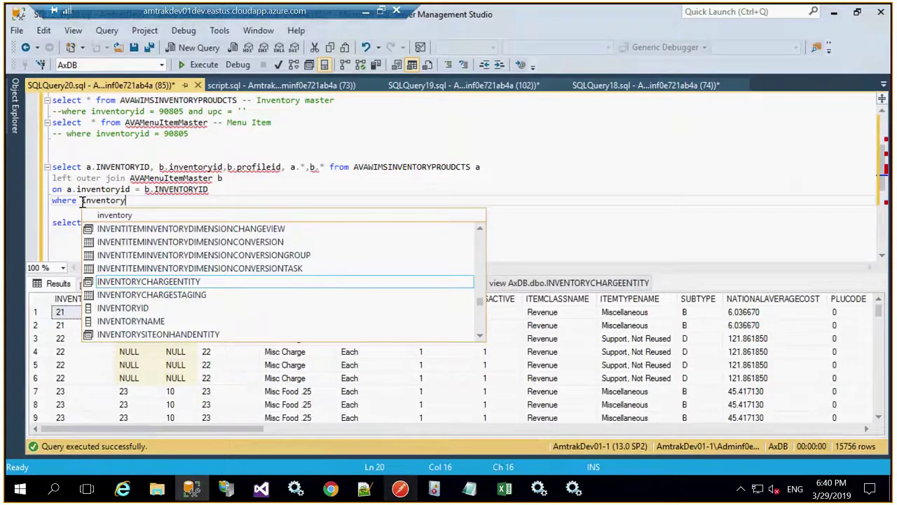
pyautogui.click(82, 202)
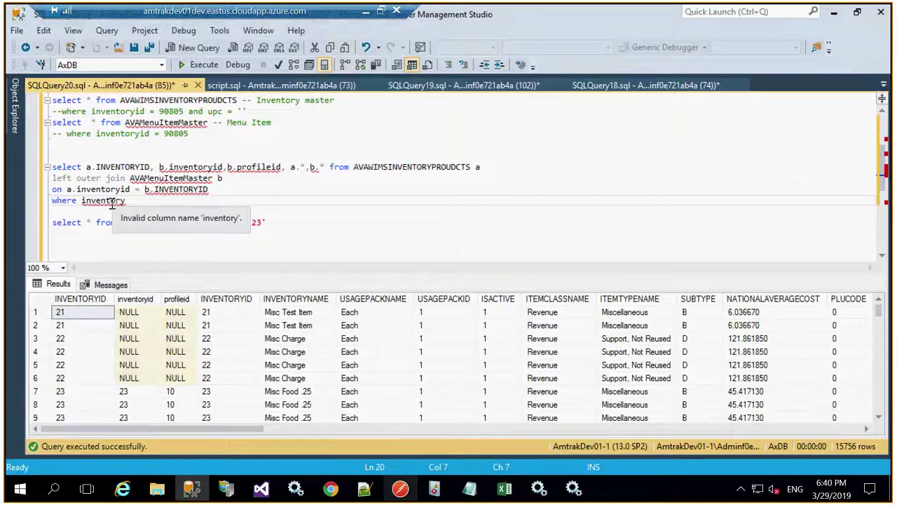
pyautogui.doubleClick(112, 203)
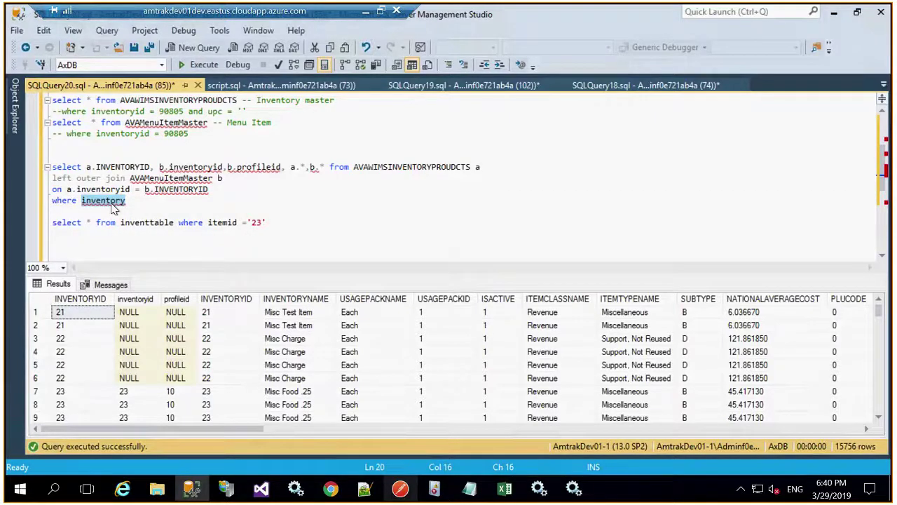
pyautogui.write('a.i')
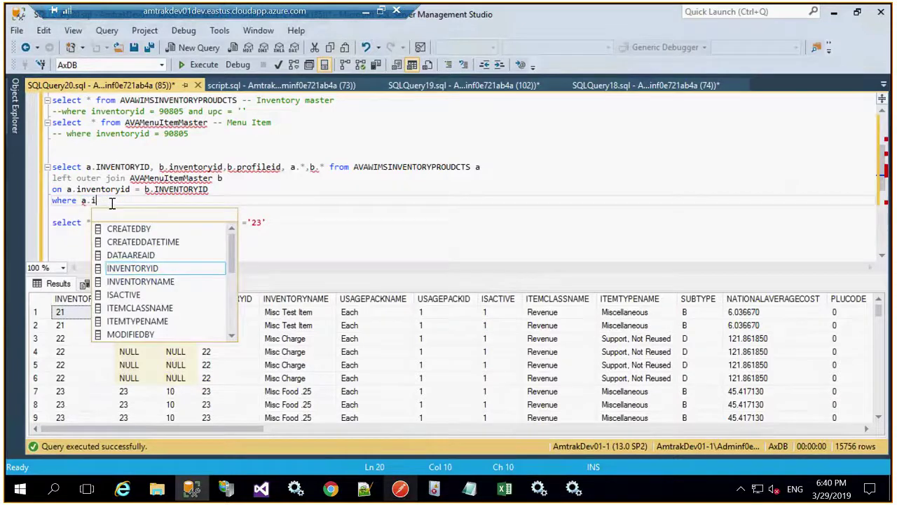
pyautogui.write('nventor')
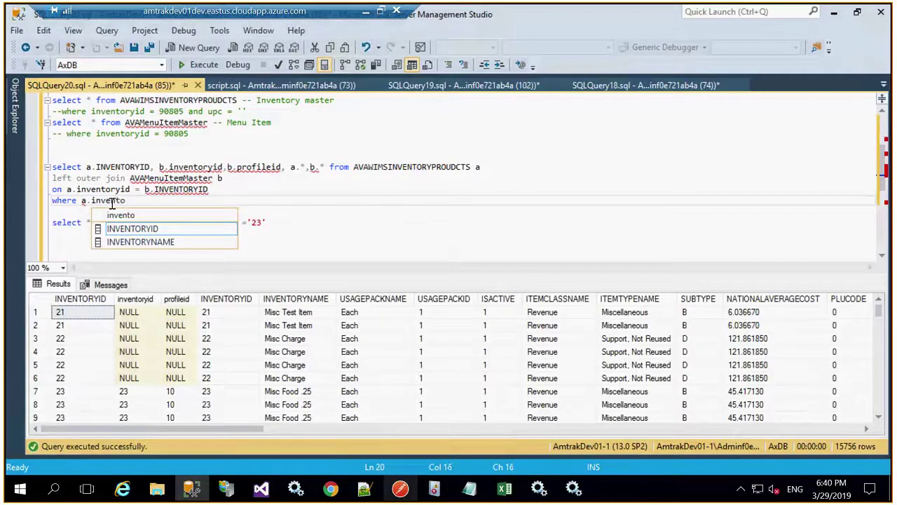
pyautogui.press('Tab')
pyautogui.write('>')
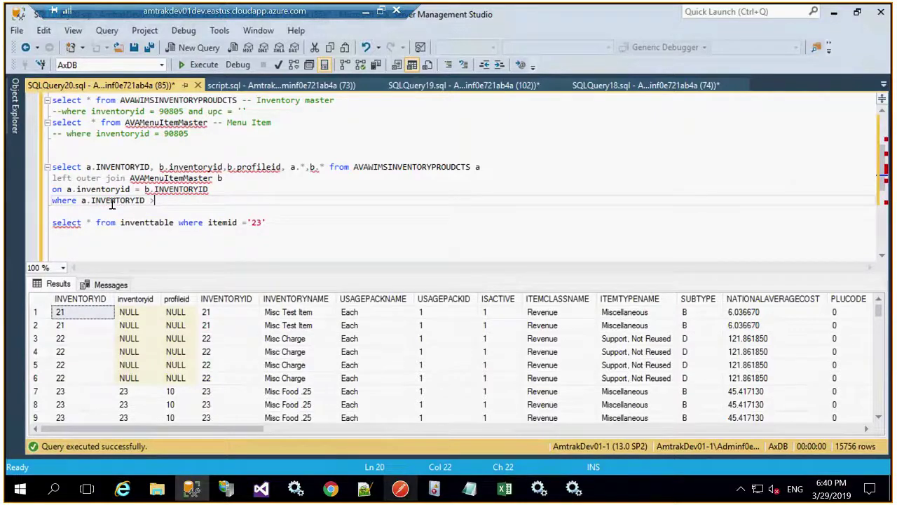
pyautogui.write('100')
# - Run only the filtered join query and look further down its result rows
pyautogui.moveTo(169, 200); pyautogui.dragTo(50, 167)
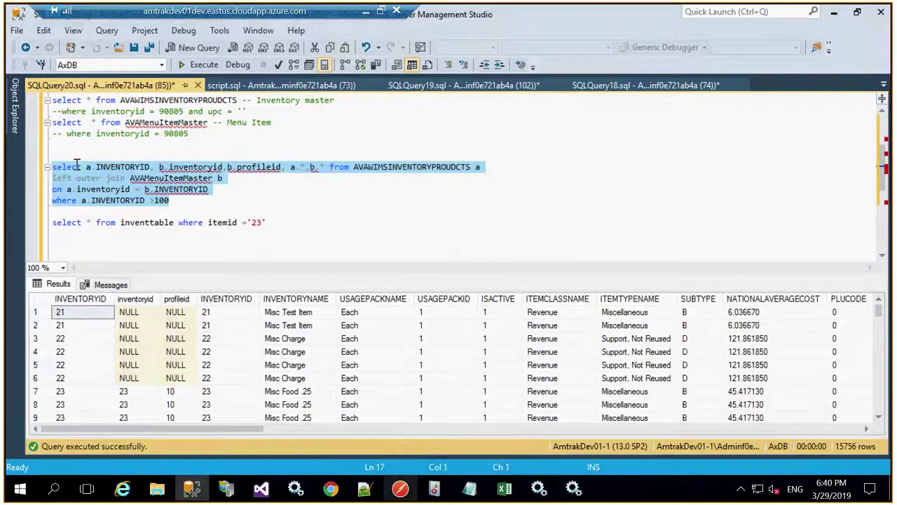
pyautogui.press('F5')
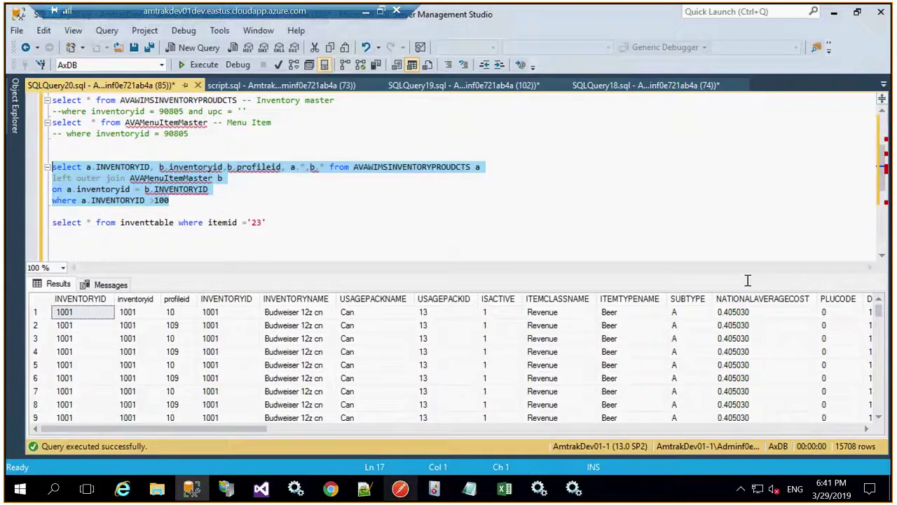
pyautogui.moveTo(878, 311); pyautogui.dragTo(880, 339)
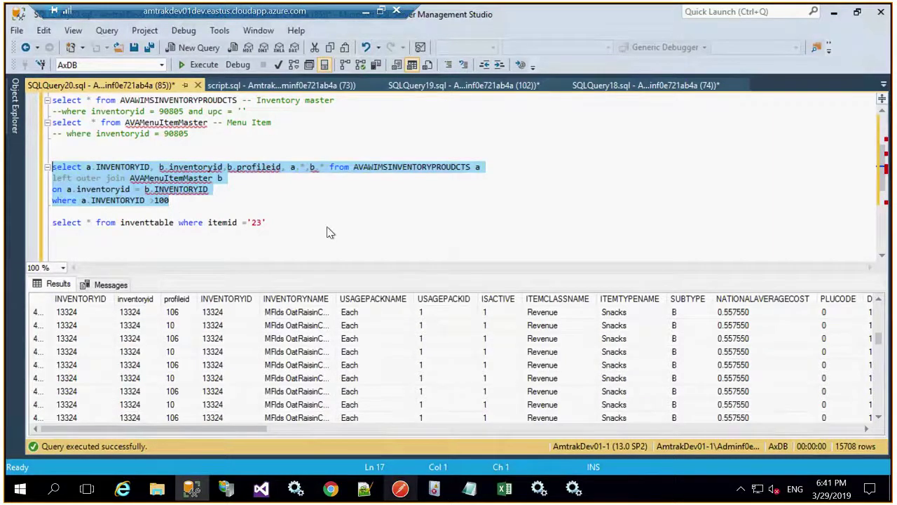
# - Add the condition and a.INVENTORYID is null below the where line, then run only the join query
pyautogui.click(184, 203)
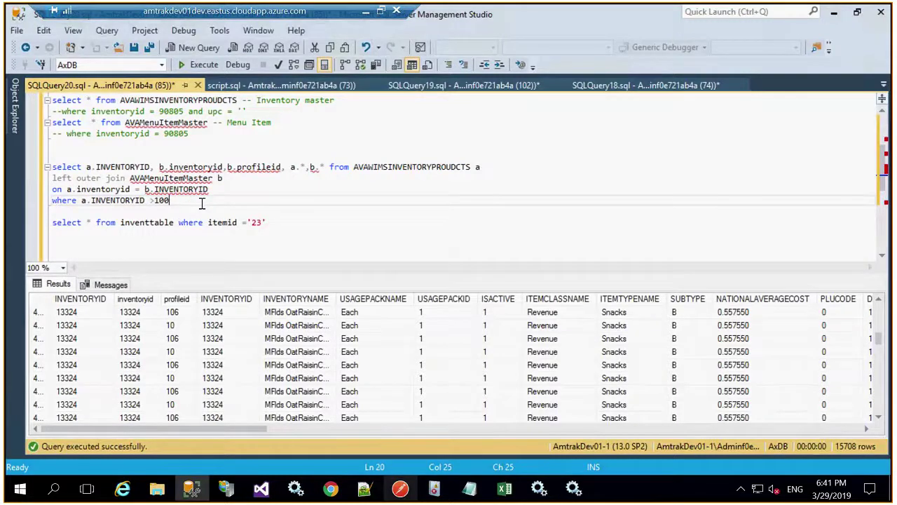
pyautogui.press('Return')
pyautogui.write('and')
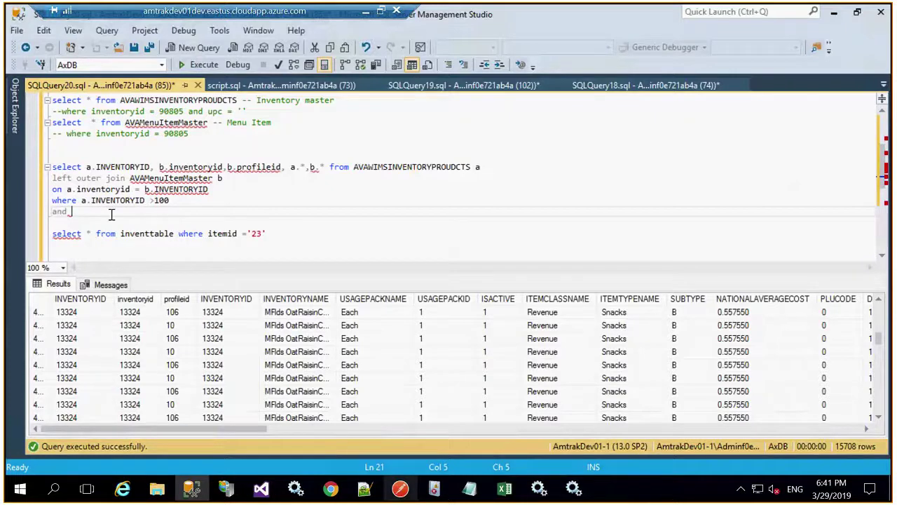
pyautogui.moveTo(82, 201); pyautogui.dragTo(144, 204)
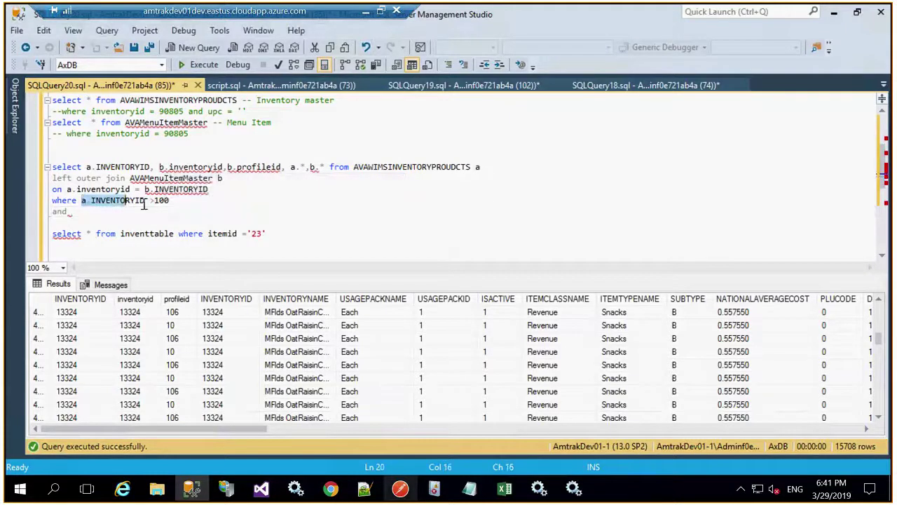
pyautogui.click(116, 212)
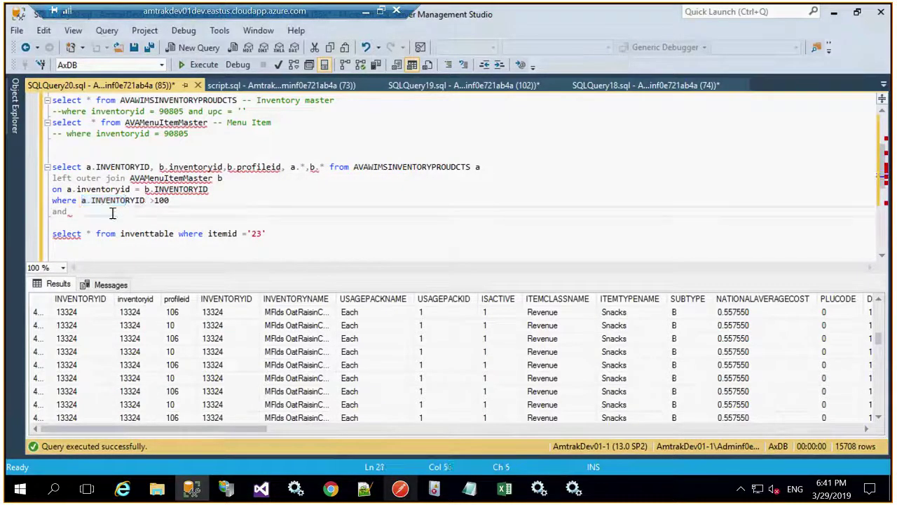
pyautogui.write('a.INVENTORYID')
pyautogui.write('is null')
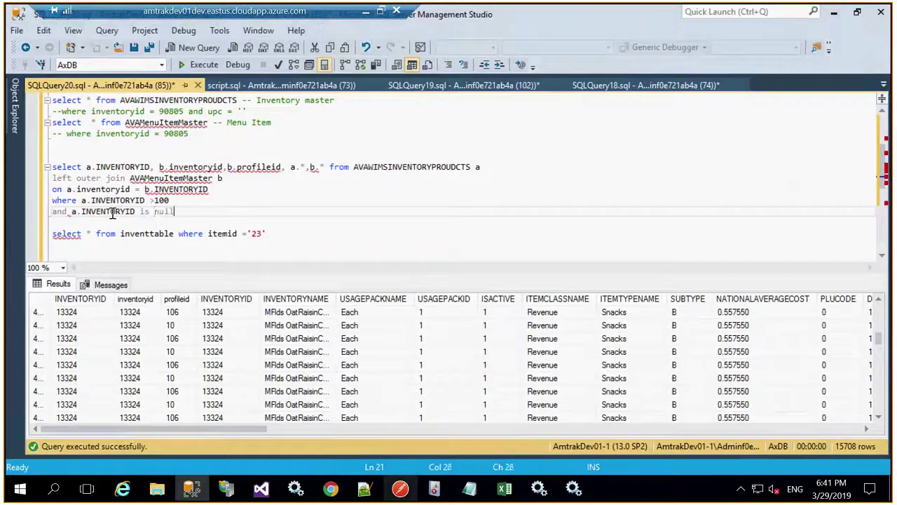
pyautogui.keyDown('shift'); pyautogui.click(144, 202); pyautogui.keyUp('shift')
pyautogui.moveTo(73, 181); pyautogui.dragTo(42, 171)
pyautogui.press('F5')
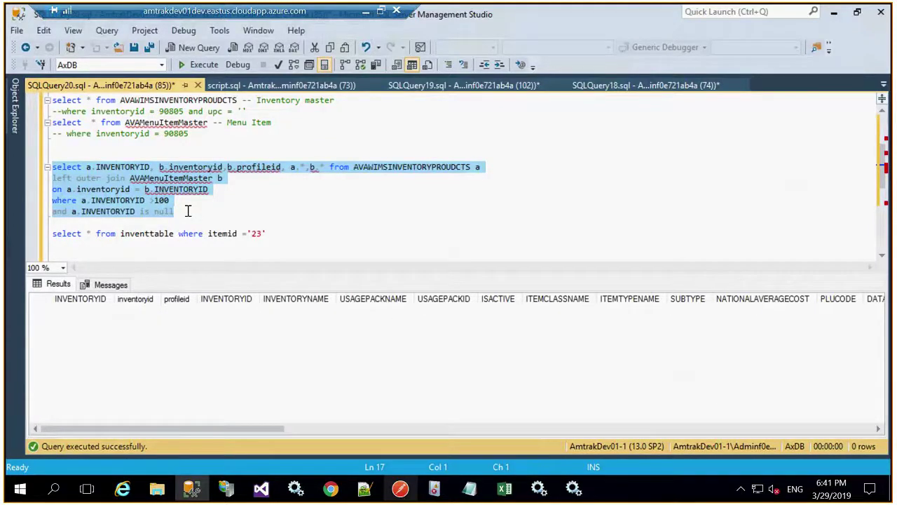
# - Change the null condition to b.INVENTORYID is null and rerun only the join query
pyautogui.click(75, 211)
pyautogui.press('BackSpace')
pyautogui.write('b')
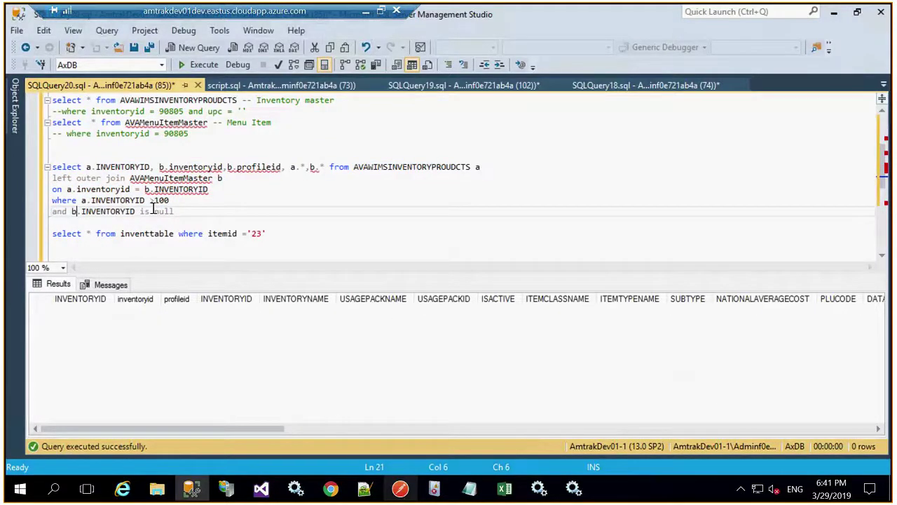
pyautogui.moveTo(173, 211); pyautogui.dragTo(47, 165)
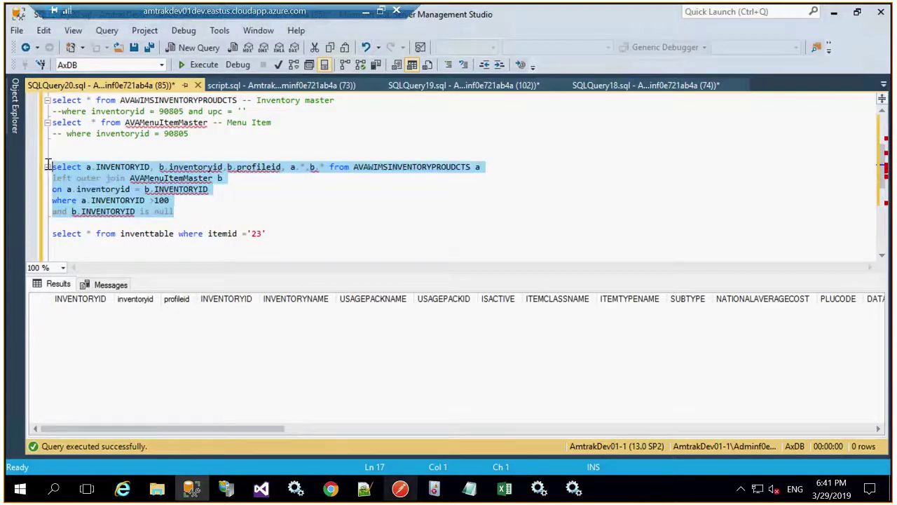
pyautogui.press('F5')
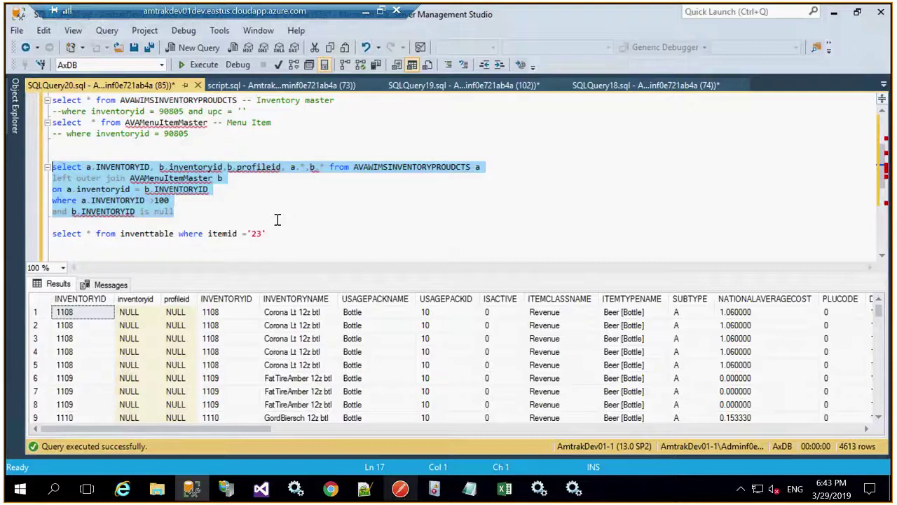
# - Add a.itemid after b.profileid in the join query's select list and try to run the query
pyautogui.click(285, 170)
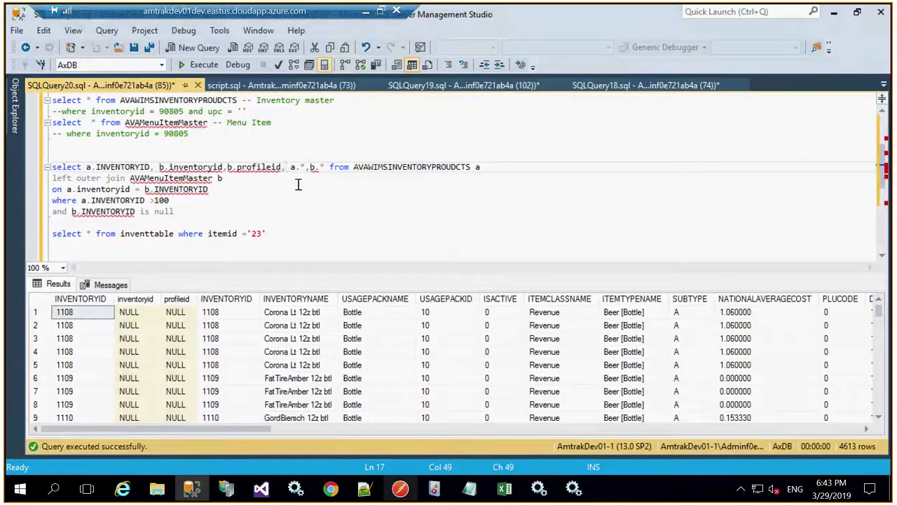
pyautogui.write('a,')
pyautogui.press('BackSpace')
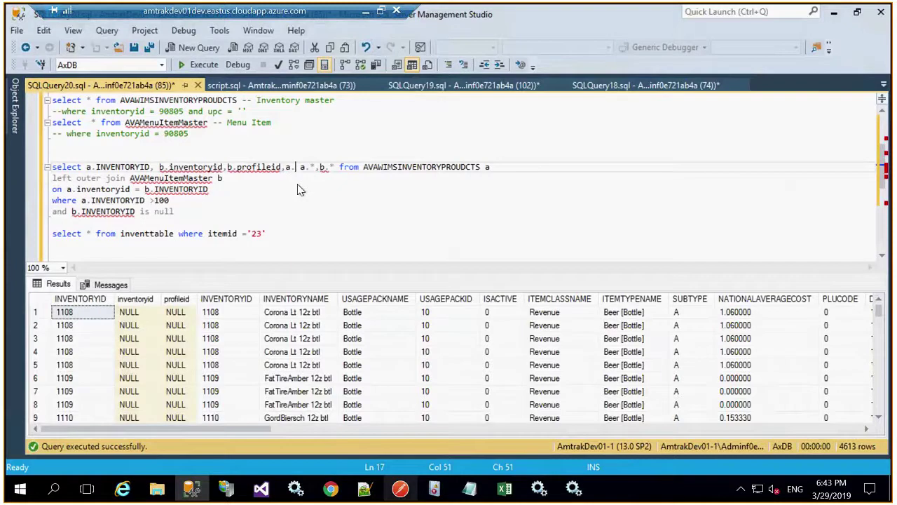
pyautogui.write('.itemi')
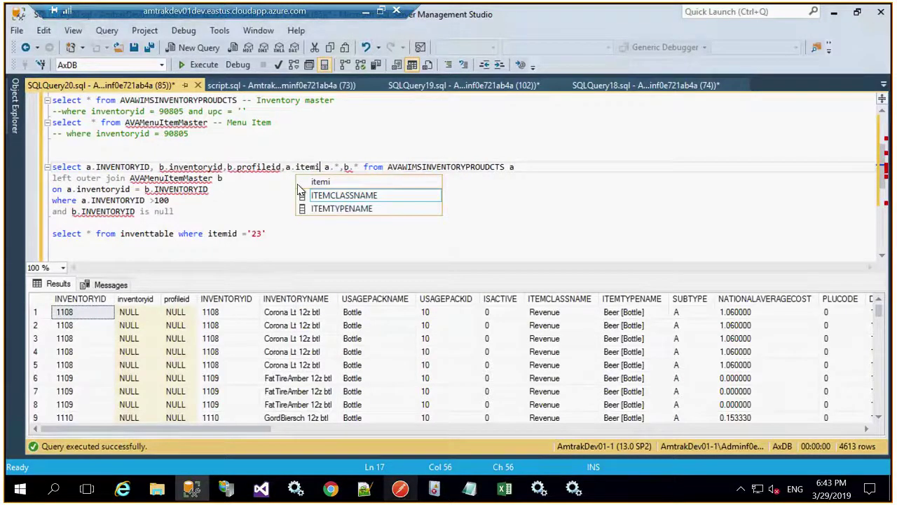
pyautogui.write('d,')
pyautogui.moveTo(174, 211); pyautogui.dragTo(42, 155)
pyautogui.press('F5')
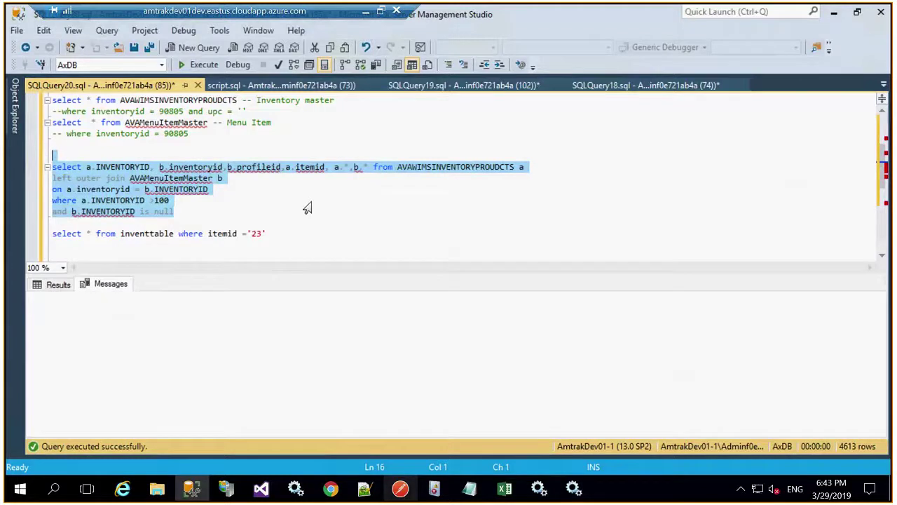
# - Change a.itemid to b.itemid in the join query's select list and run only that query
pyautogui.click(293, 167)
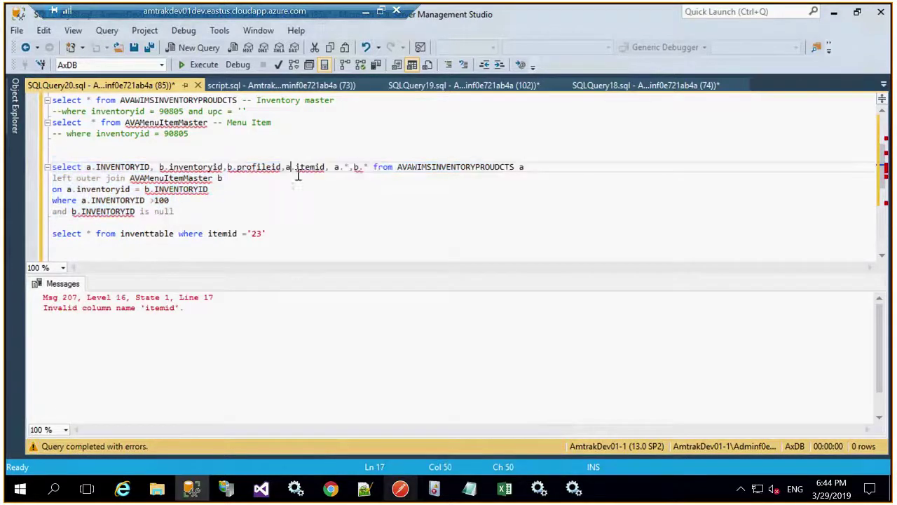
pyautogui.press('BackSpace')
pyautogui.write('b')
pyautogui.moveTo(174, 211); pyautogui.dragTo(43, 173)
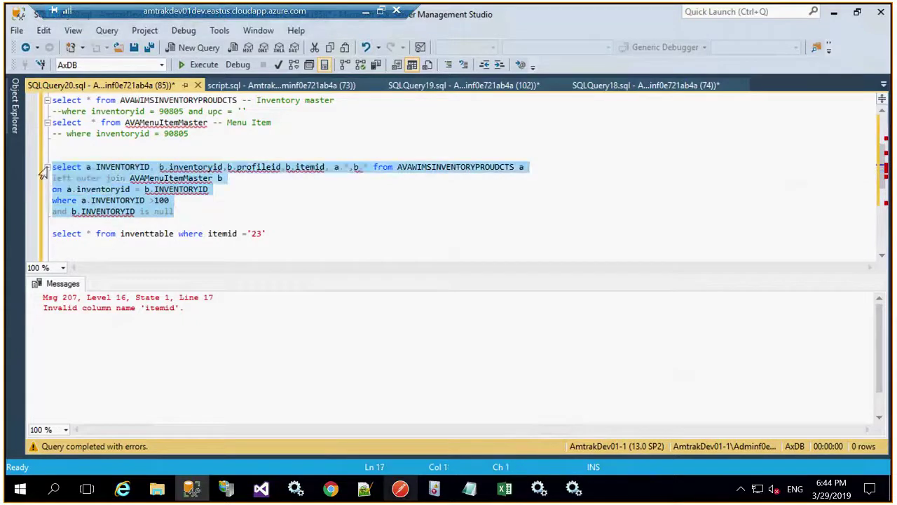
pyautogui.press('F5')
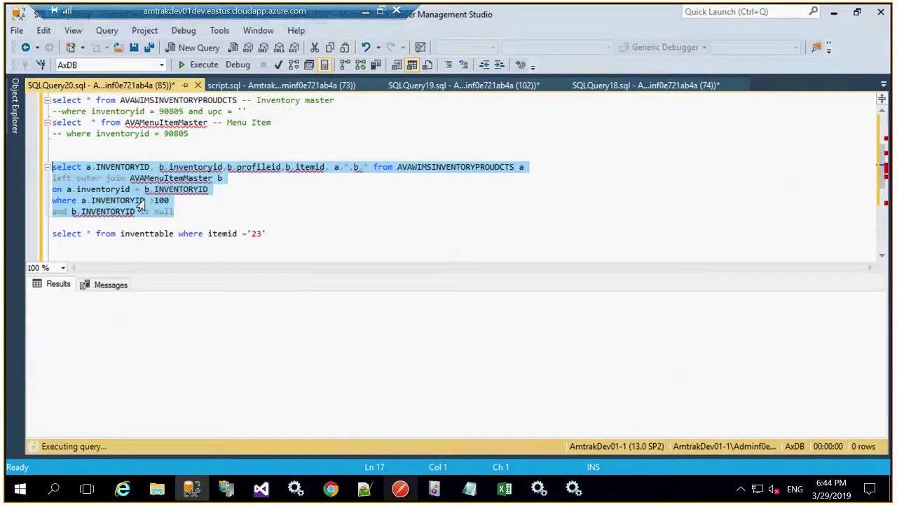
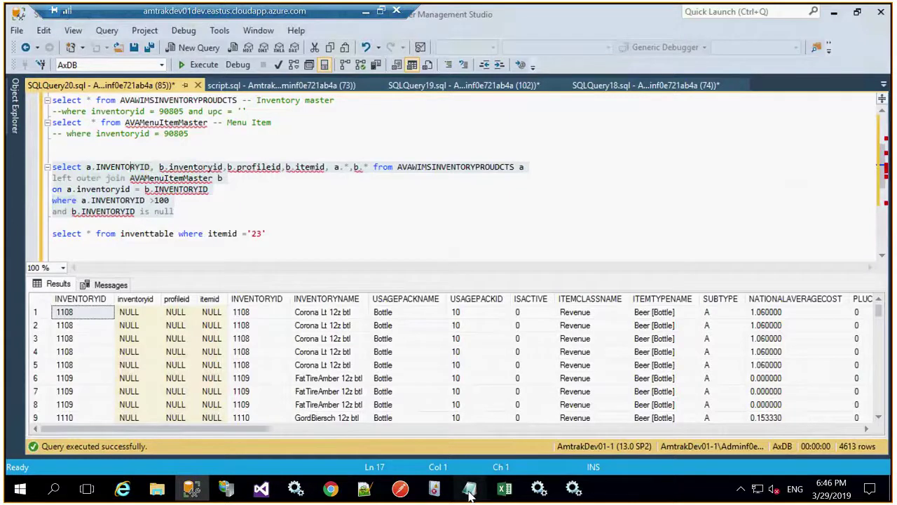
# - Switch to the untitled Notepad note and cut its existing number
pyautogui.moveTo(470, 495)
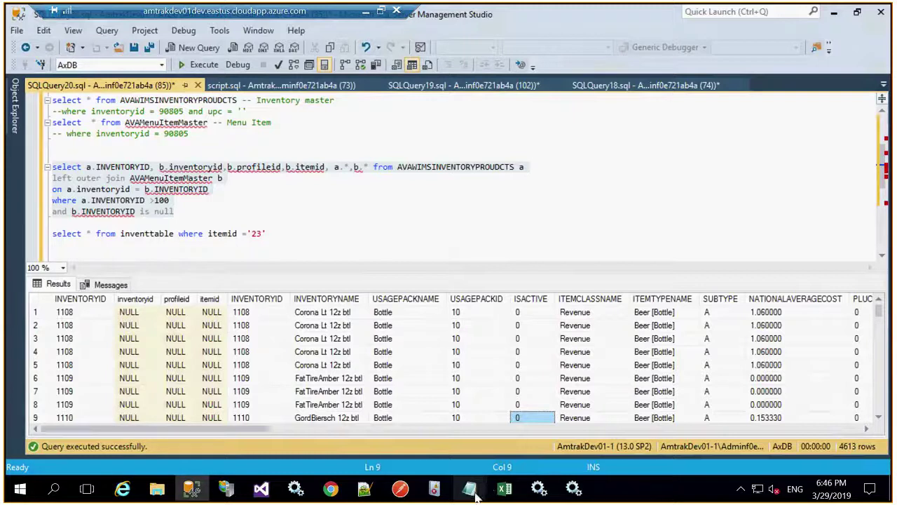
pyautogui.click(475, 495)
pyautogui.click(525, 455)
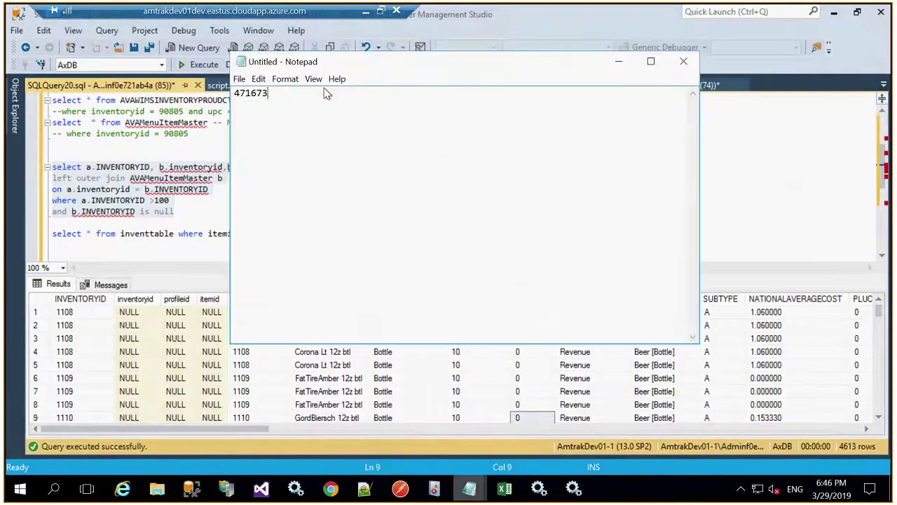
pyautogui.doubleClick(265, 93)
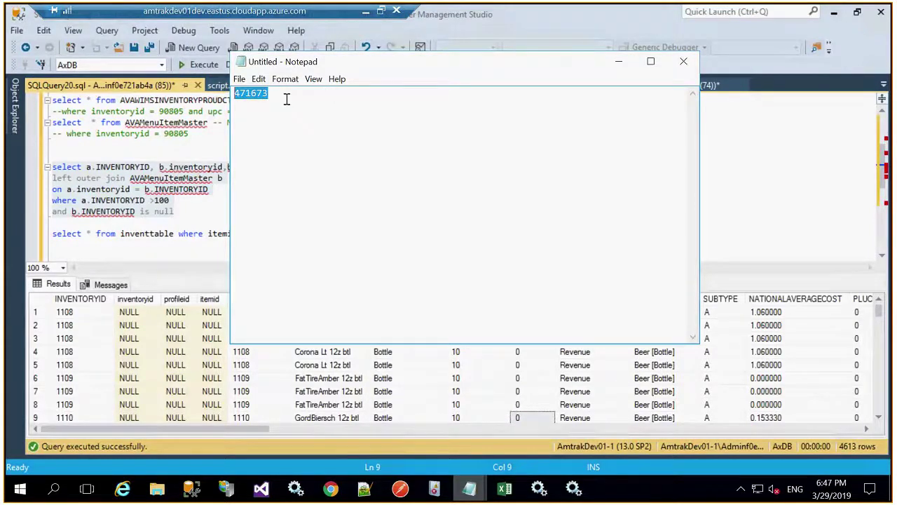
pyautogui.hotkey('ctrl', 'x')
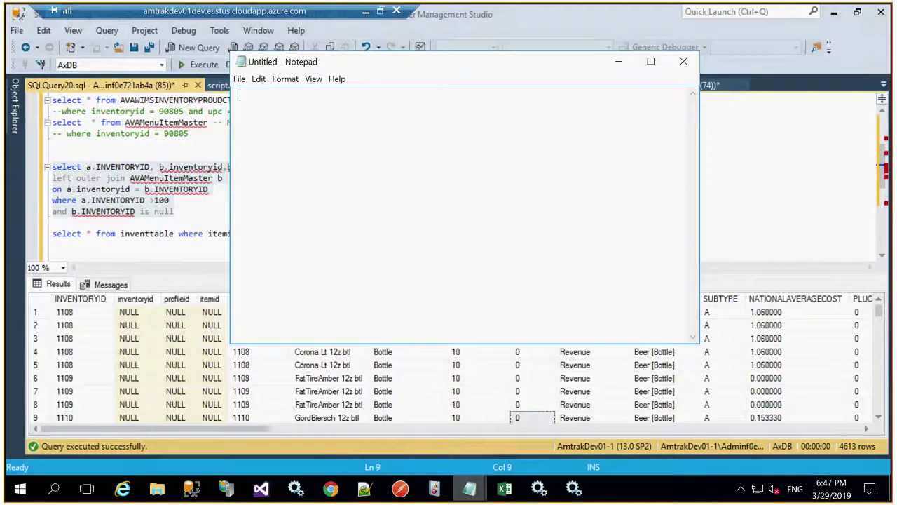
# - Write "Case 1 :" in the note with "InventoryId is null in menuItemAPI" on the line below
pyautogui.write('Case 1 :')
pyautogui.press('Return')
pyautogui.write('InventoryId is nul')
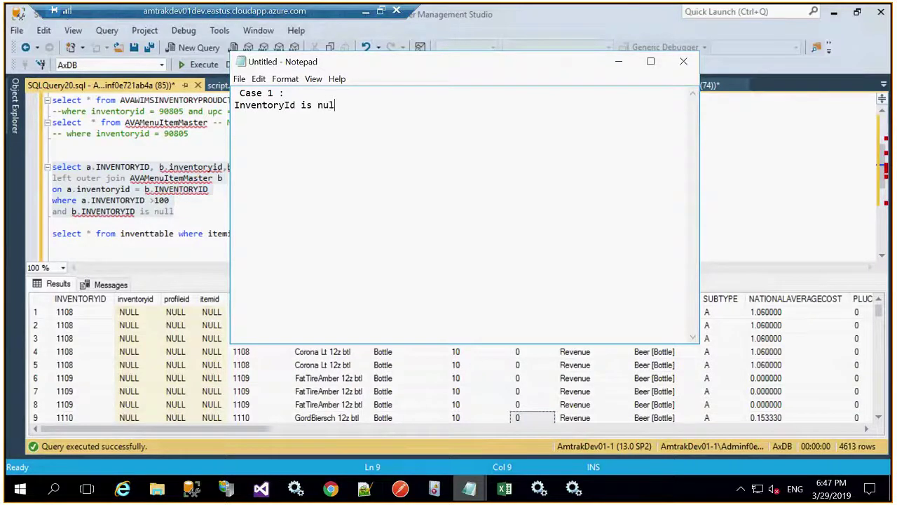
pyautogui.write('l/o')
pyautogui.press('BackSpace')
pyautogui.press('BackSpace')
pyautogui.write("or '")
pyautogui.press('BackSpace')
pyautogui.press('BackSpace')
pyautogui.press('BackSpace')
pyautogui.press('BackSpace')
pyautogui.write('in menuItemAPI')
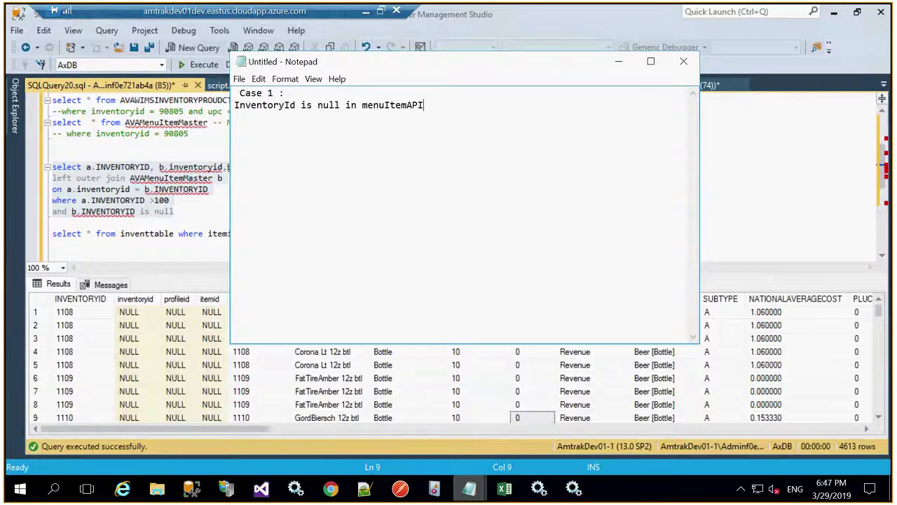
pyautogui.write(' ,')
# - Add the heading line "Released product will not be created in below cases" above Case 1
pyautogui.click(239, 93)
pyautogui.press('Return')
pyautogui.press('Up')
pyautogui.write('Released pro')
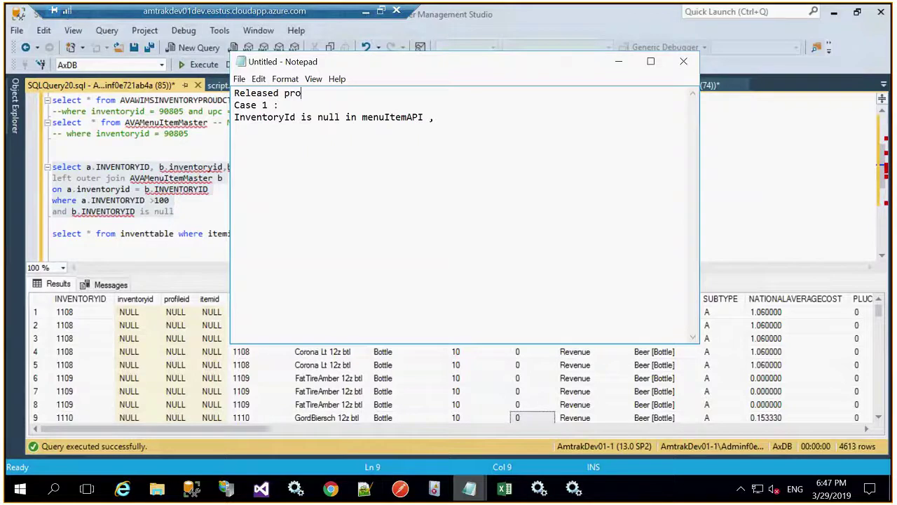
pyautogui.write('duct will not be created in ')
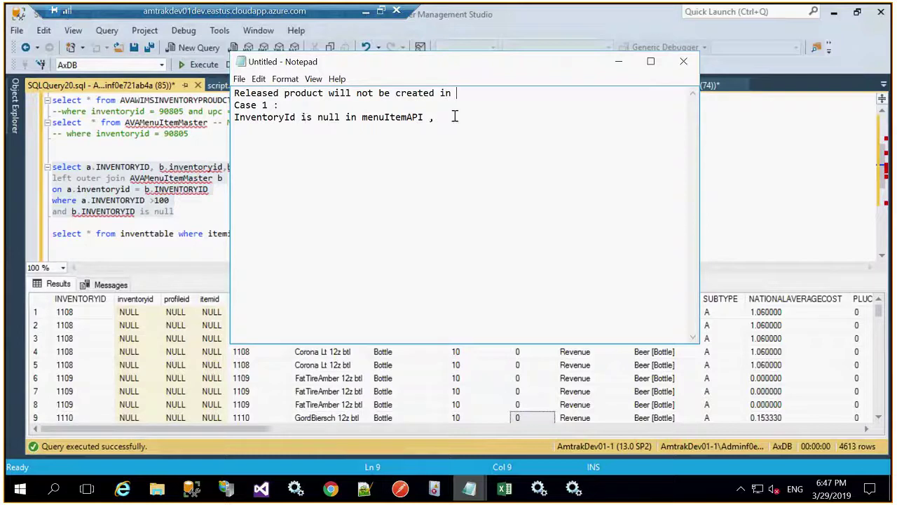
pyautogui.write('below cases')
# - Remove the comma after menuItemAPI and add "Case 2: When profile id is null or cannot be found due to missing inventoryId." below
pyautogui.click(452, 119)
pyautogui.press('BackSpace')
pyautogui.press('BackSpace')
pyautogui.press('BackSpace')
pyautogui.press('Return')
pyautogui.write('Case 2: When profi')
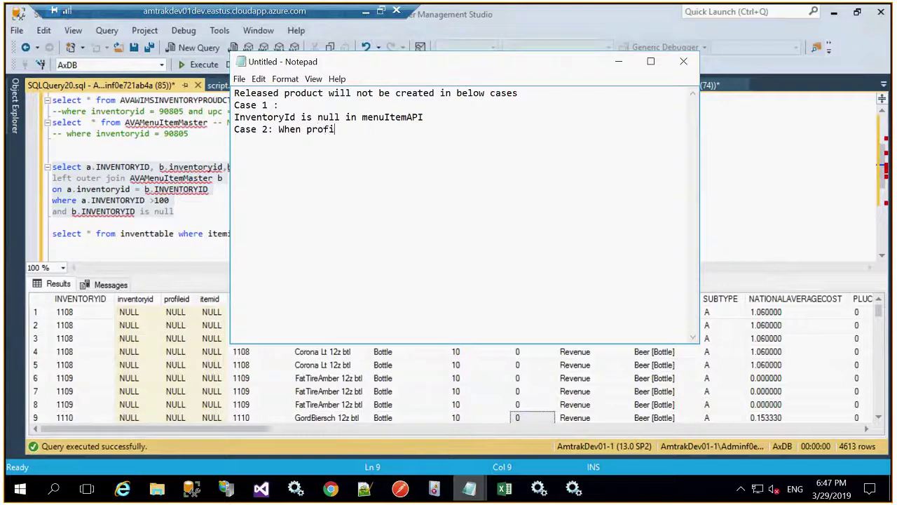
pyautogui.write('le id is null or cannot ')
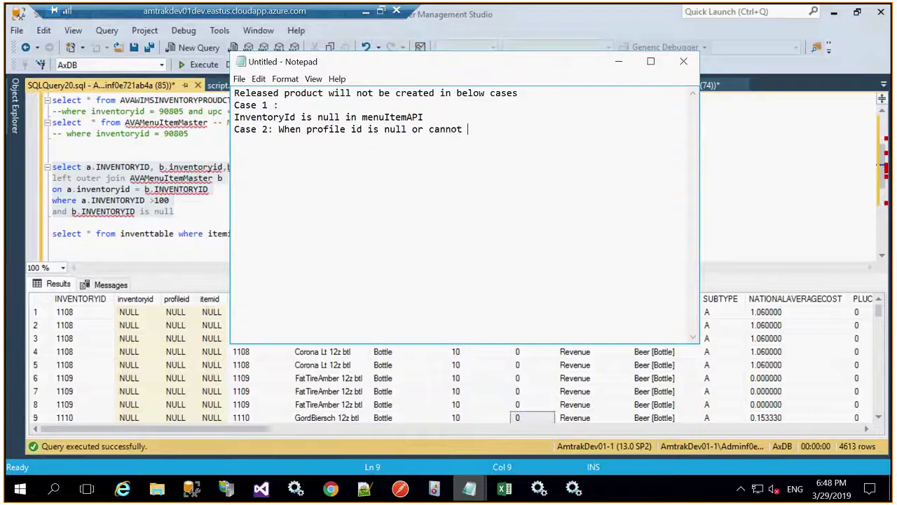
pyautogui.write('be found due to missing i')
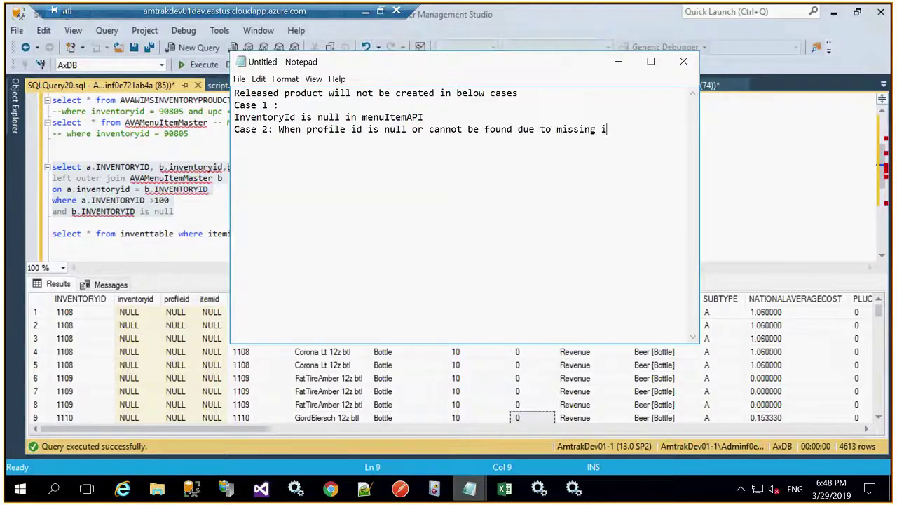
pyautogui.write('nventoryId.')
# - Break the Case 2 text before "or" and after its label, and add a blank line between the two cases
pyautogui.click(412, 129)
pyautogui.press('Return')
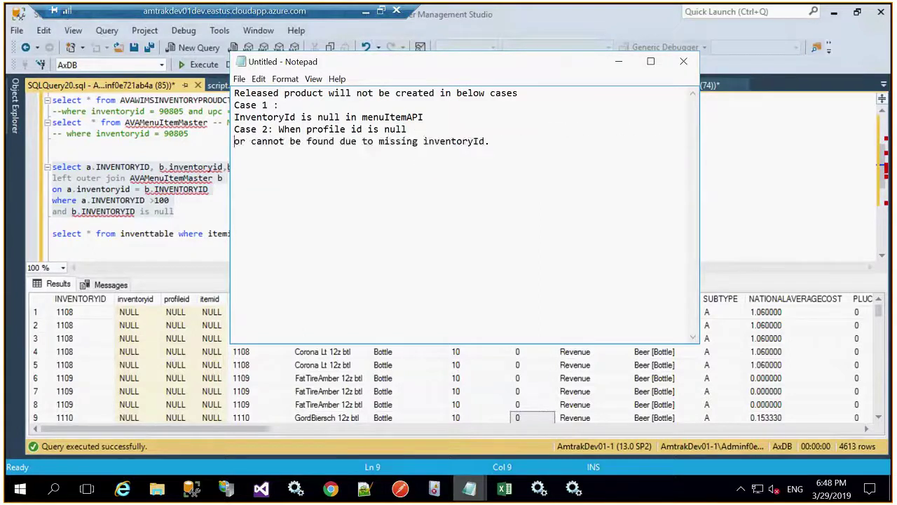
pyautogui.click(278, 129)
pyautogui.press('Return')
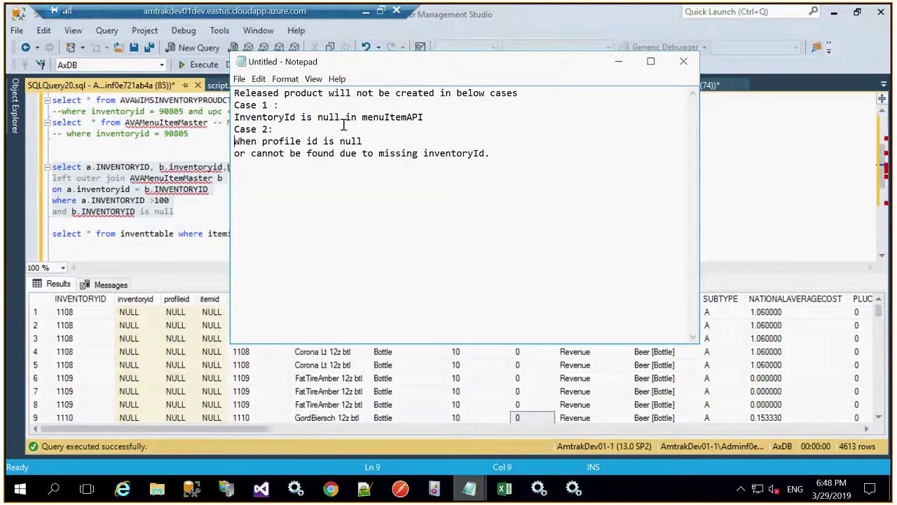
pyautogui.click(447, 118)
pyautogui.press('Return')
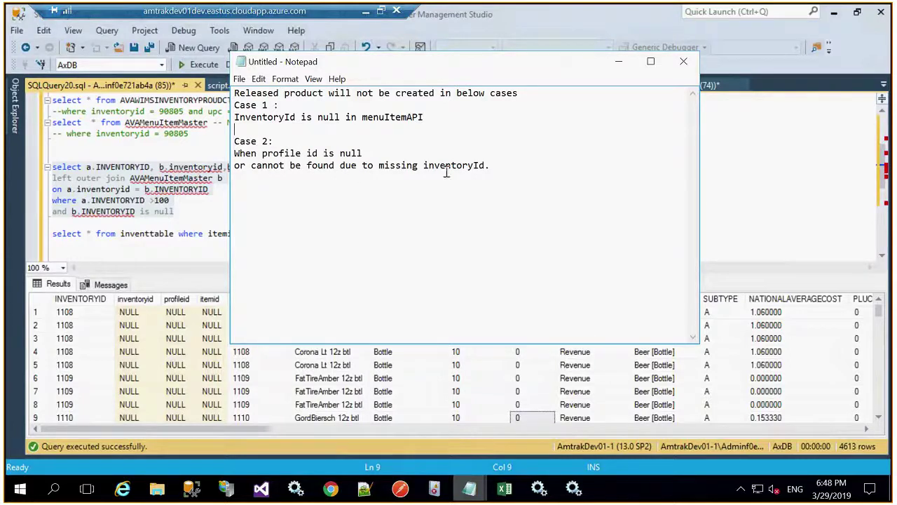
# - Insert "(i.e. category node code)" after the word profile in the Case 2 text
pyautogui.click(303, 154)
pyautogui.write('(category node')
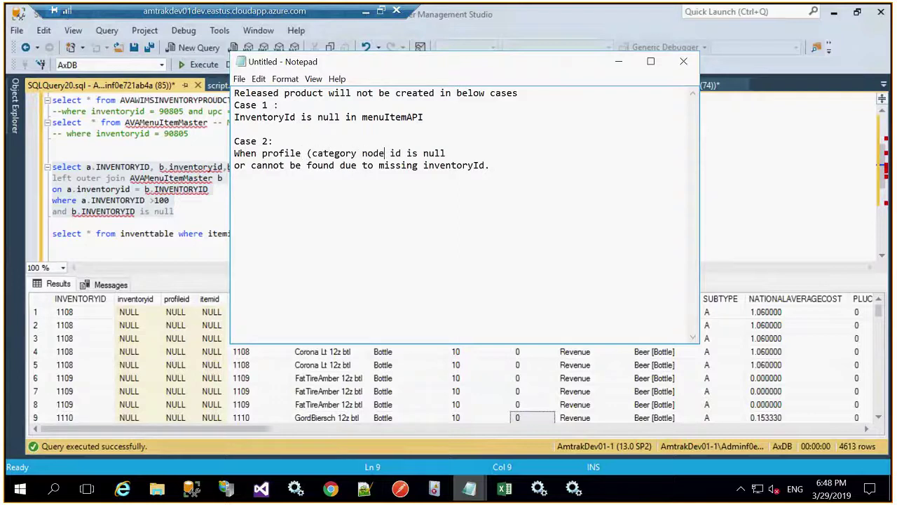
pyautogui.write(' code)')
pyautogui.click(312, 153)
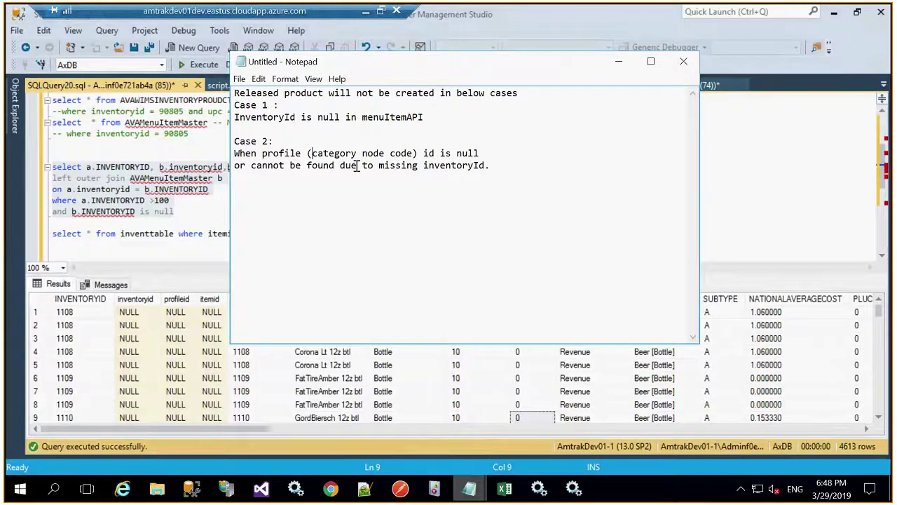
pyautogui.write('i.e')
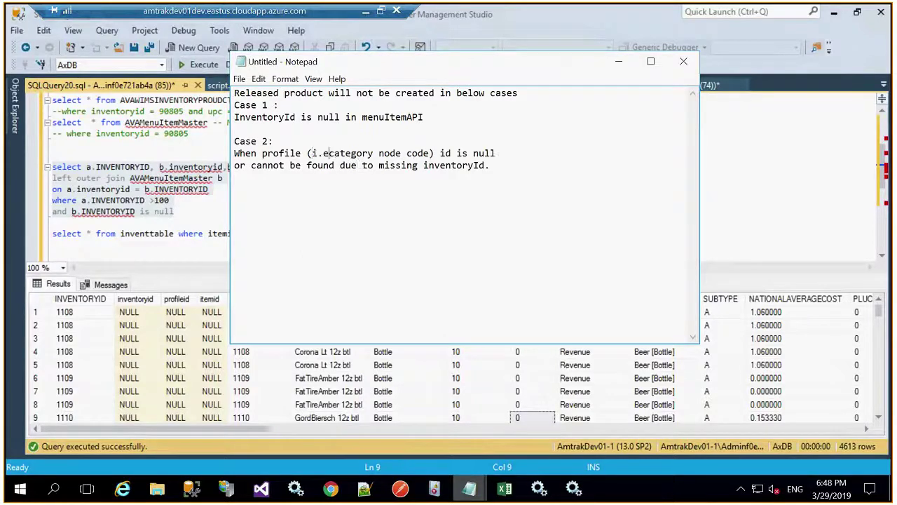
pyautogui.write('.')
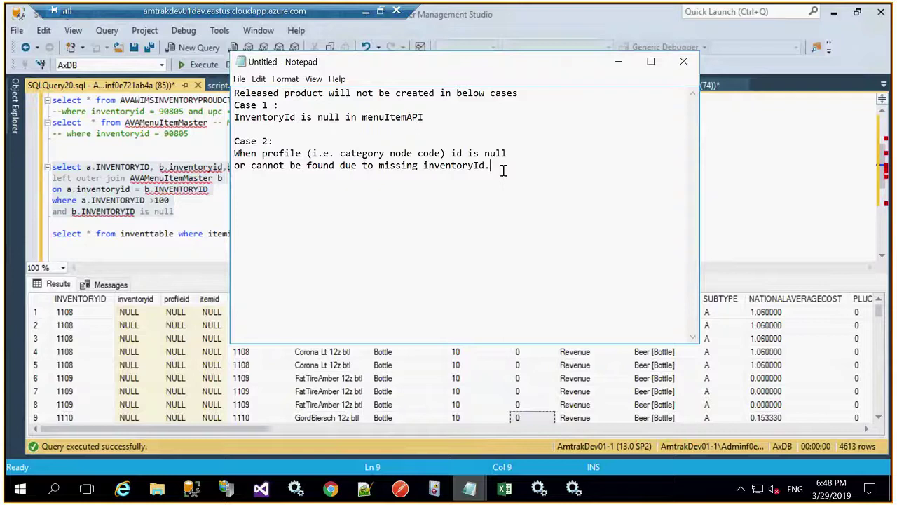
# - Put the word "or" on its own line within Case 2
pyautogui.press('Return')
pyautogui.press('Return')
pyautogui.press('BackSpace')
pyautogui.click(250, 167)
pyautogui.press('Return')
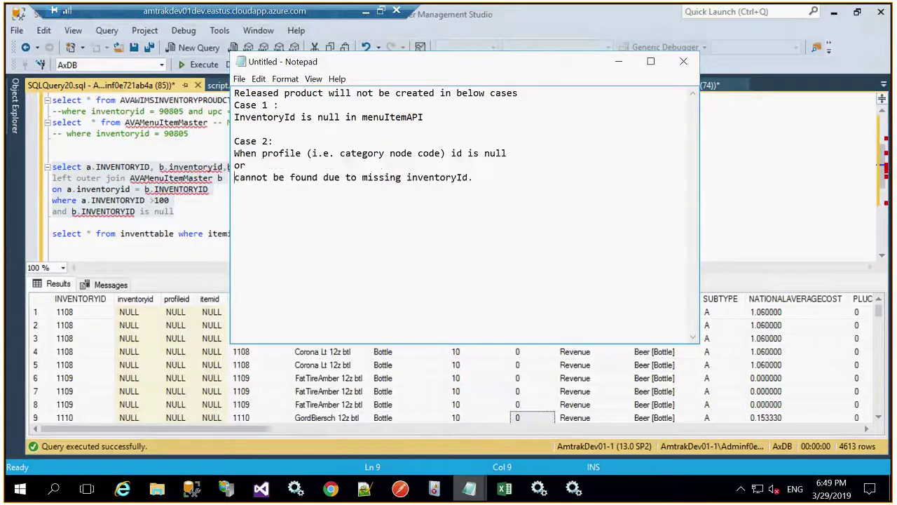
# - Start a "Remarks :" line below Case 2, separated by a blank line
pyautogui.click(504, 180)
pyautogui.press('Return')
pyautogui.press('Return')
pyautogui.write('Remarks :')
pyautogui.write('ALways ')
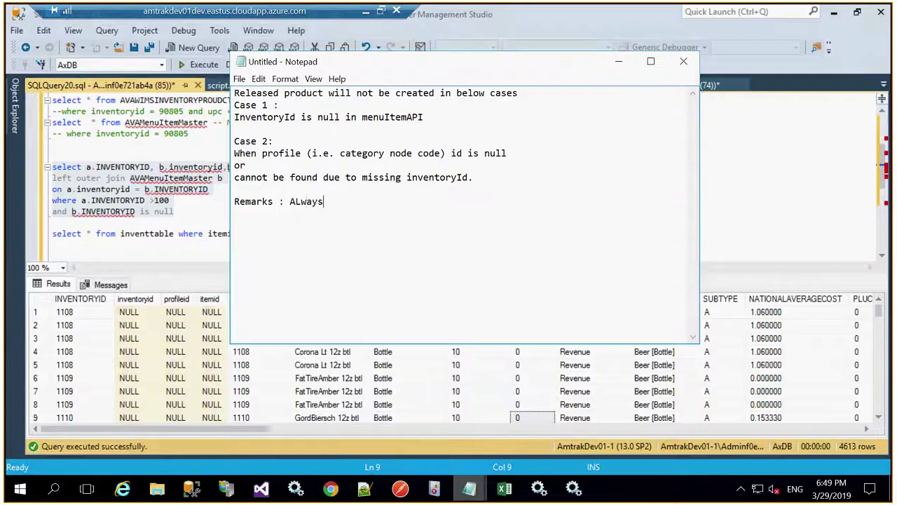
pyautogui.write(' create')
pyautogui.press('BackSpace')
pyautogui.press('BackSpace')
pyautogui.press('BackSpace')
pyautogui.press('BackSpace')
pyautogui.press('BackSpace')
pyautogui.press('BackSpace')
pyautogui.press('BackSpace')
pyautogui.press('BackSpace')
pyautogui.press('BackSpace')
pyautogui.press('BackSpace')
pyautogui.press('BackSpace')
pyautogui.press('BackSpace')
pyautogui.press('BackSpace')
pyautogui.press('BackSpace')
# - Complete the remark with "create item with 'default' category code." and add blank lines beneath it
pyautogui.write('create')
pyautogui.write('item for')
pyautogui.press('BackSpace')
pyautogui.press('BackSpace')
pyautogui.press('BackSpace')
pyautogui.write('with de')
pyautogui.press('BackSpace')
pyautogui.press('BackSpace')
pyautogui.write("''fe")
pyautogui.press('BackSpace')
pyautogui.press('BackSpace')
pyautogui.write('default')
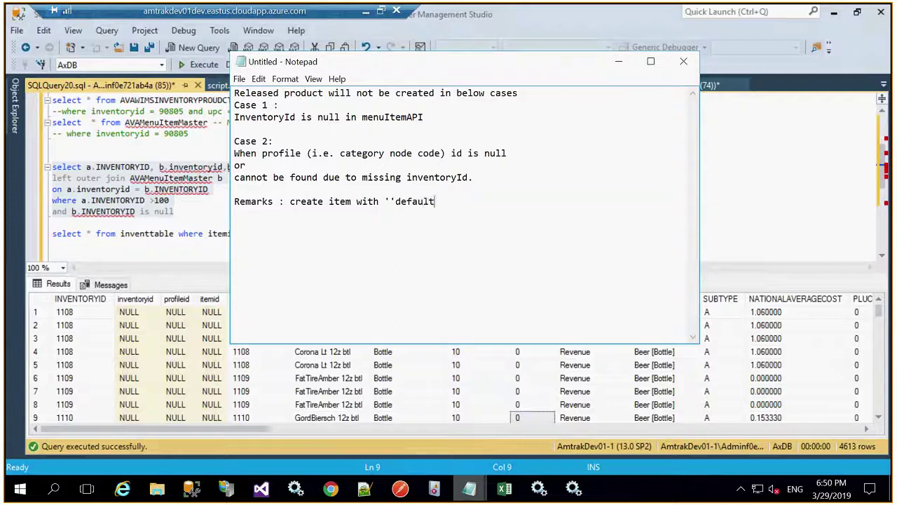
pyautogui.write("' category code.")
pyautogui.click(395, 202)
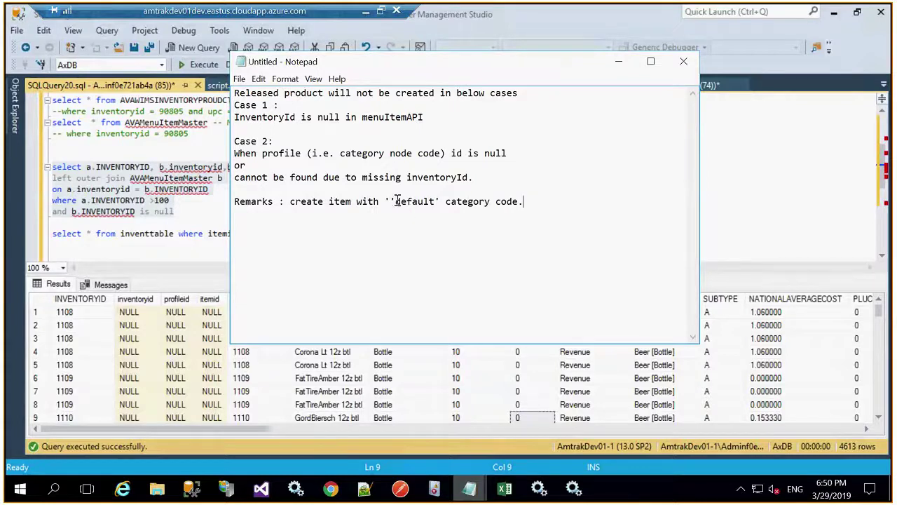
pyautogui.press('BackSpace')
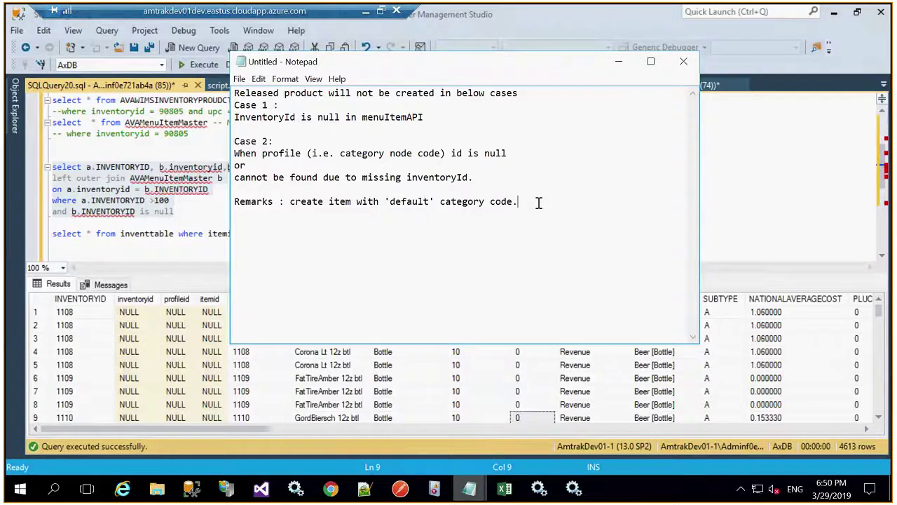
pyautogui.press('Return')
pyautogui.press('Return')
pyautogui.press('Return')
# - Return to the SQL query window and review the itemid condition of the inventtable query
pyautogui.click(111, 249)
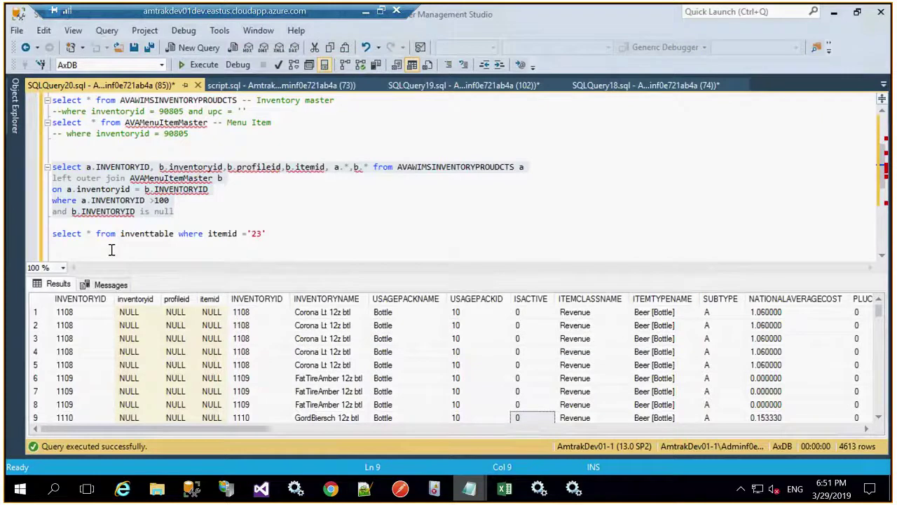
pyautogui.click(213, 241)
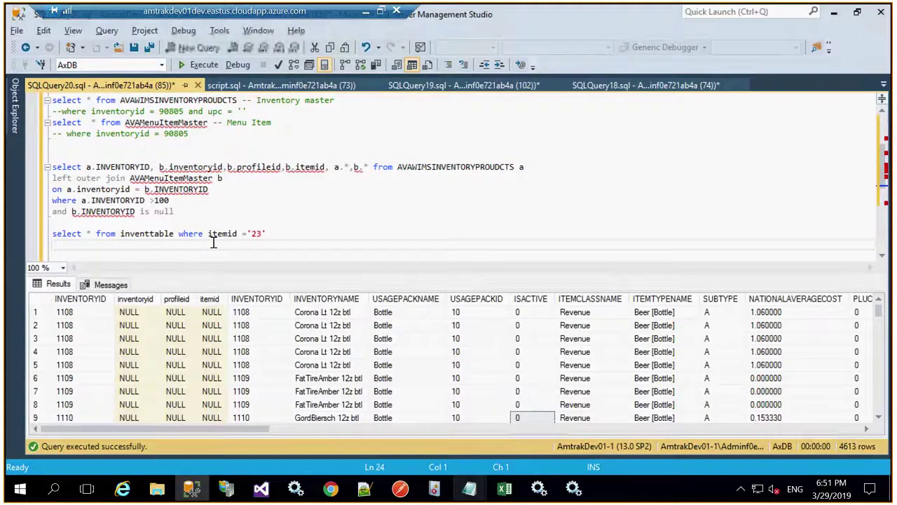
pyautogui.moveTo(266, 234); pyautogui.dragTo(223, 235)
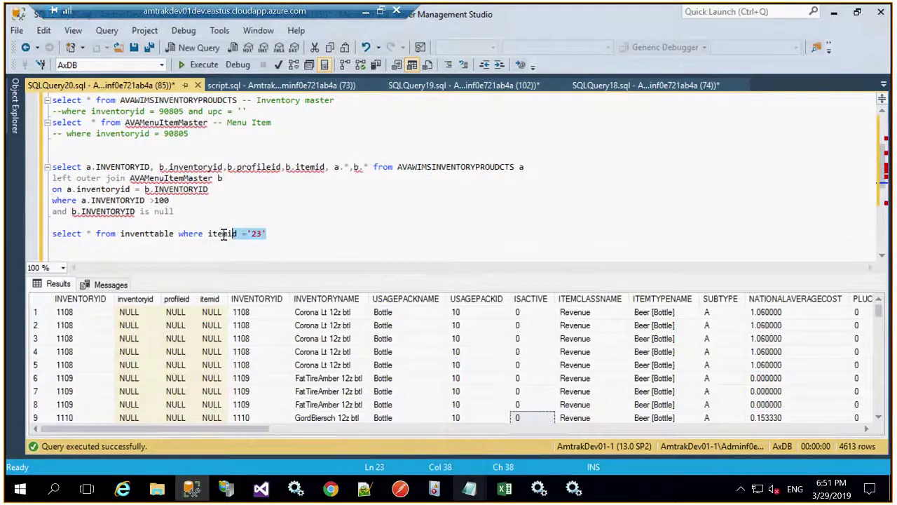
pyautogui.click(289, 232)
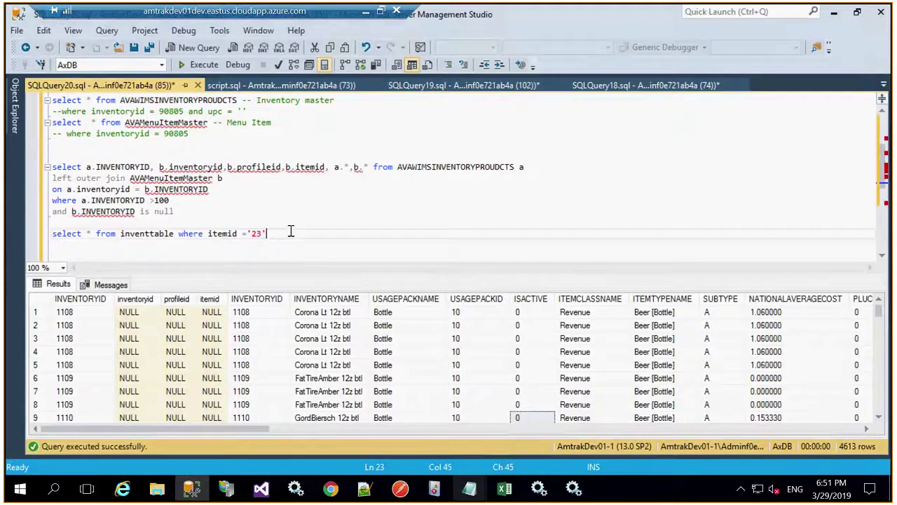
# - Switch to Postman and examine the ProfileId of the Bagl Plain 3z item in the menuitemmaster response
pyautogui.moveTo(405, 495)
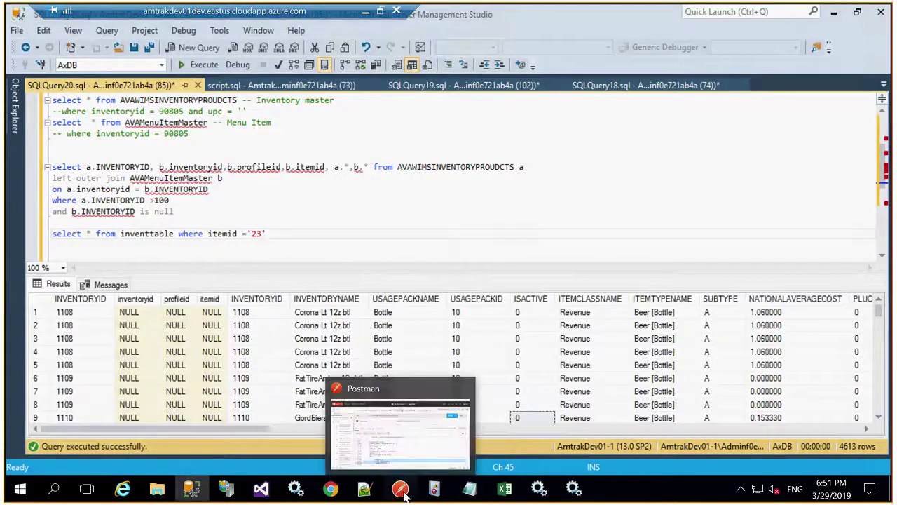
pyautogui.click(405, 496)
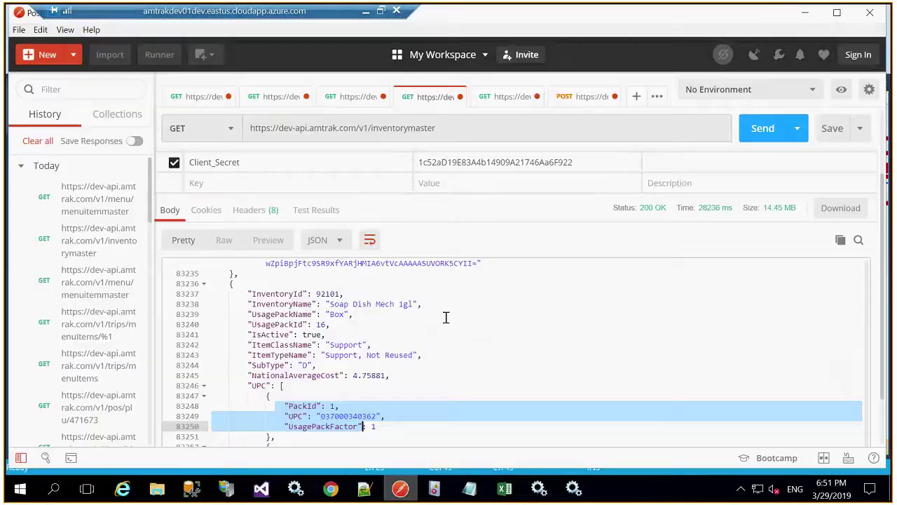
pyautogui.click(353, 96)
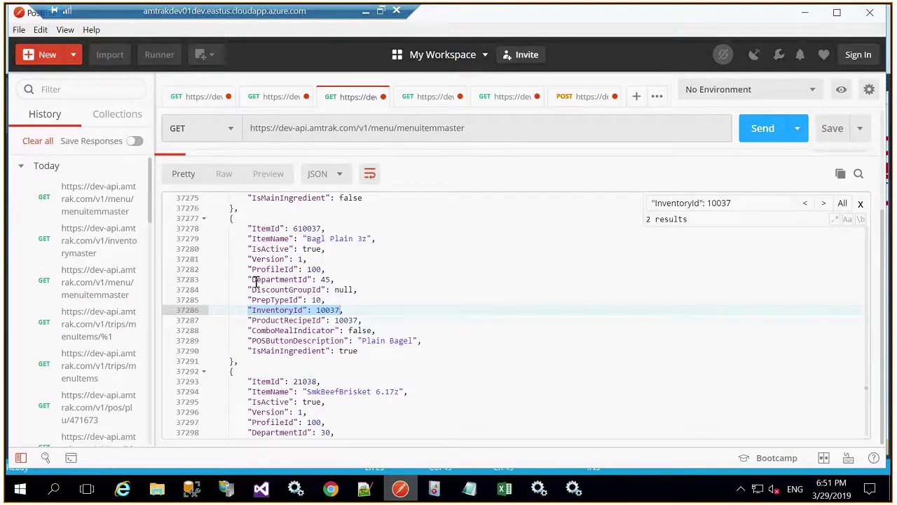
pyautogui.moveTo(247, 300); pyautogui.dragTo(303, 300)
pyautogui.moveTo(249, 268); pyautogui.dragTo(324, 269)
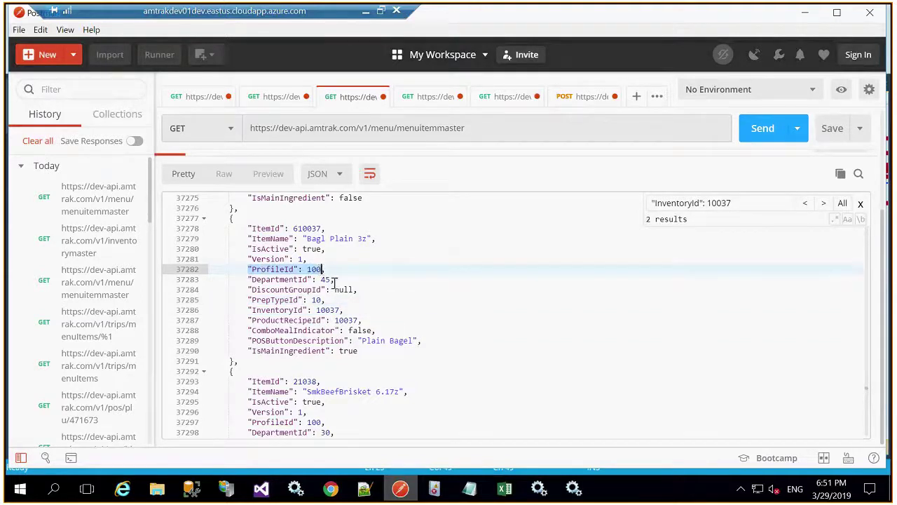
# - Search the menuitemmaster response for "ProfileId": null, and finish with the search text cut back to "ProfileId":
pyautogui.hotkey('ctrl', 'f')
pyautogui.click(721, 203)
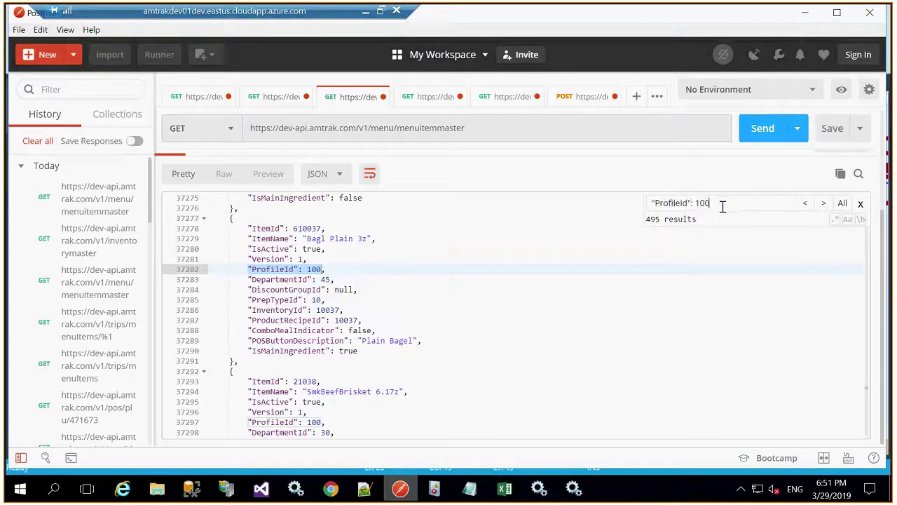
pyautogui.press('BackSpace')
pyautogui.press('BackSpace')
pyautogui.press('BackSpace')
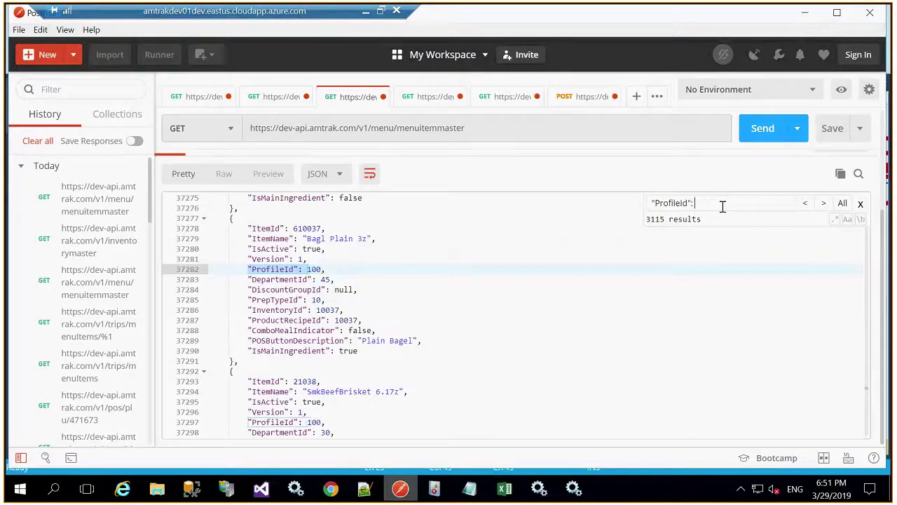
pyautogui.write('null')
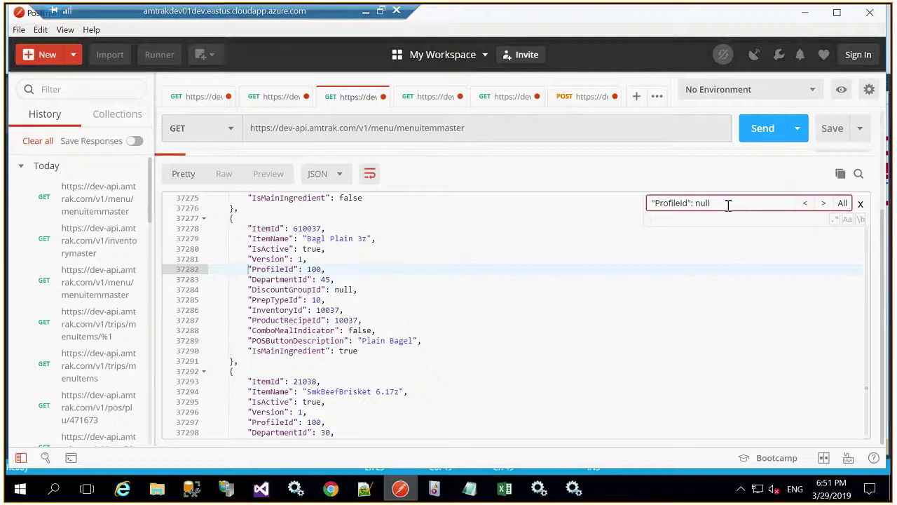
pyautogui.press('BackSpace')
pyautogui.press('BackSpace')
pyautogui.press('BackSpace')
pyautogui.press('BackSpace')
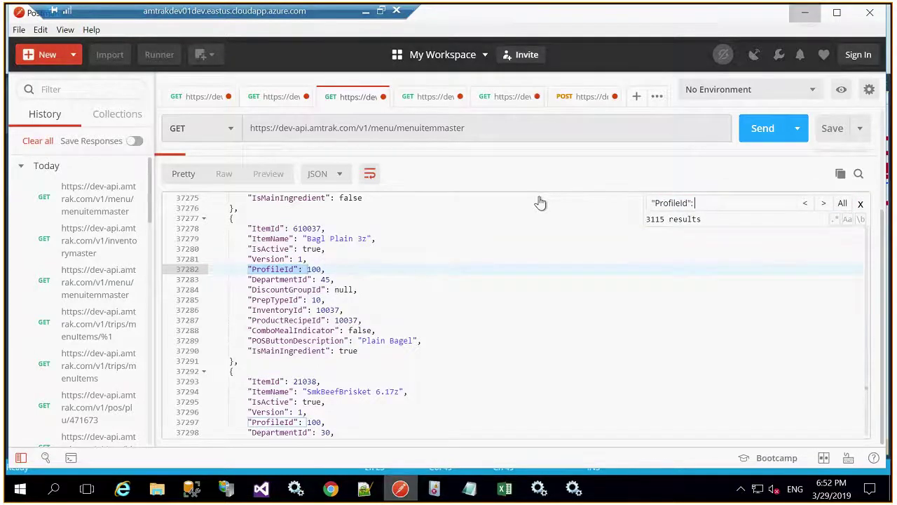
# - Switch to the Notepad note on released products and insert a blank line between its heading and Case 1
pyautogui.hotkey('alt', 'Tab')
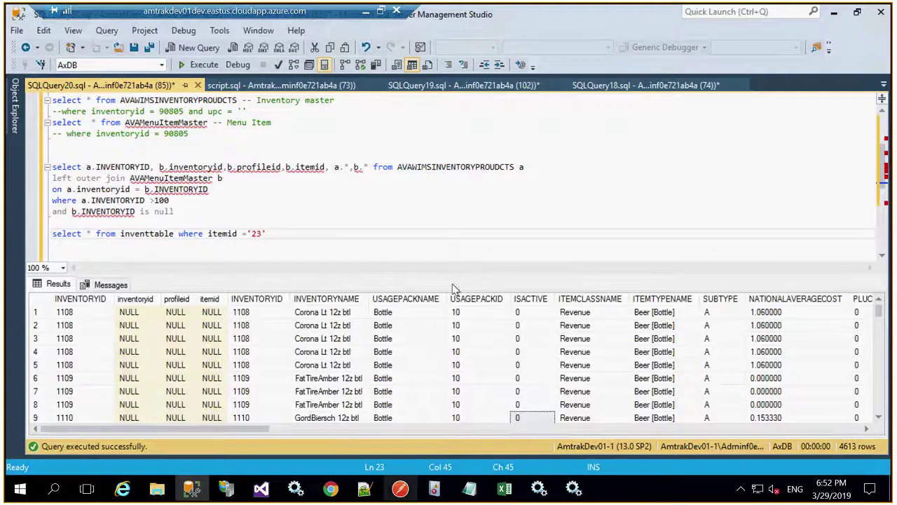
pyautogui.click(470, 495)
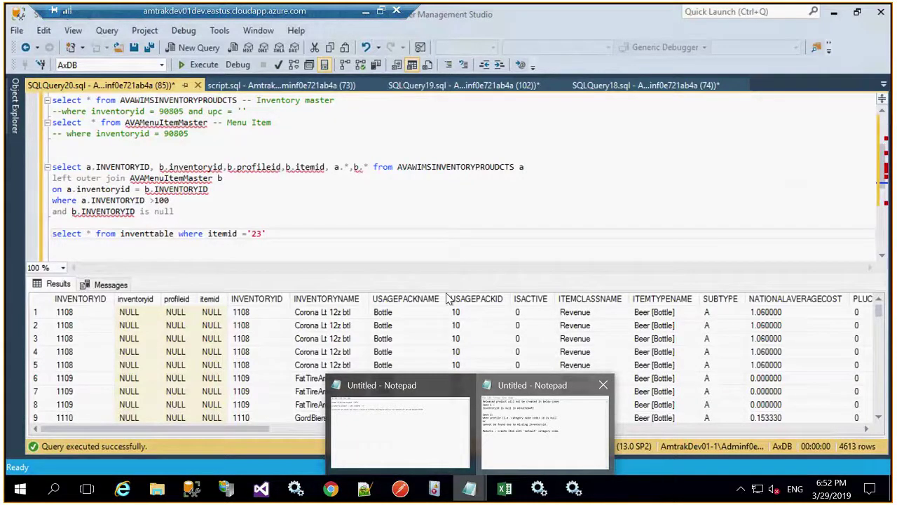
pyautogui.click(544, 424)
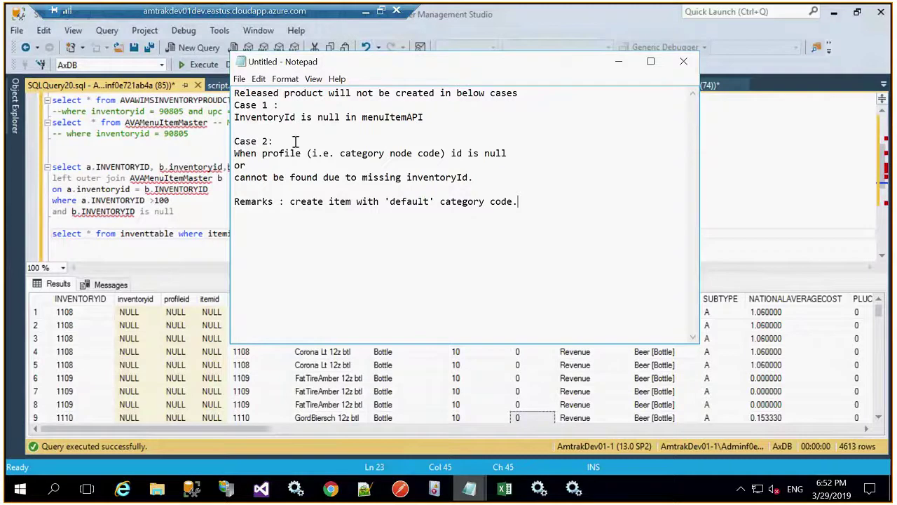
pyautogui.click(529, 99)
pyautogui.press('Return')
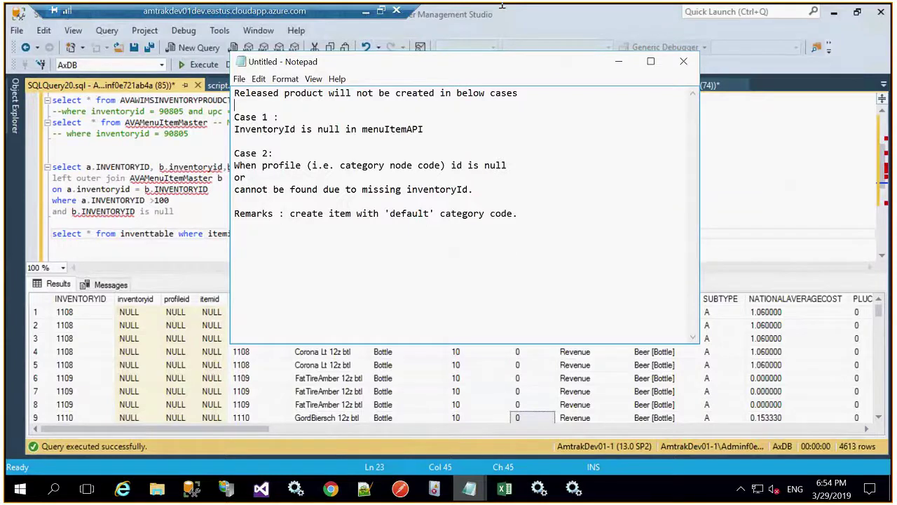
# - Stop sharing the screen in the meeting
pyautogui.moveTo(566, 8)
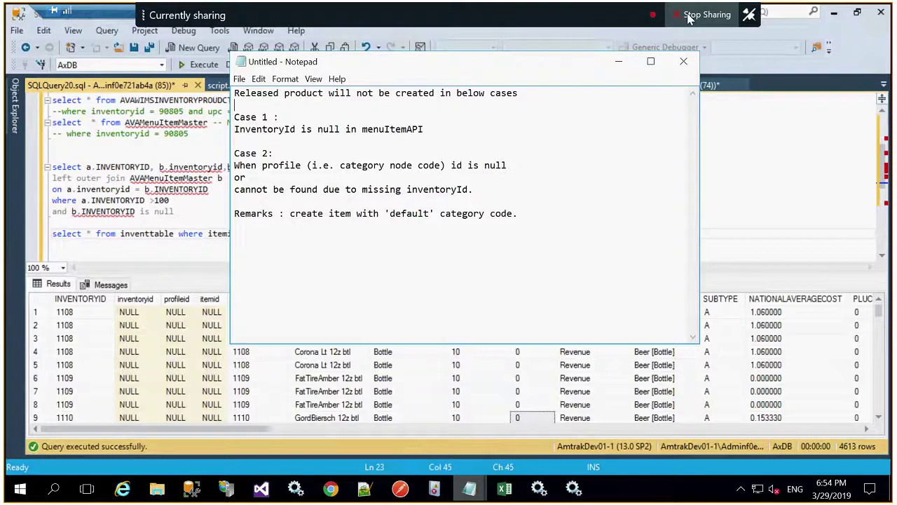
pyautogui.click(703, 15)
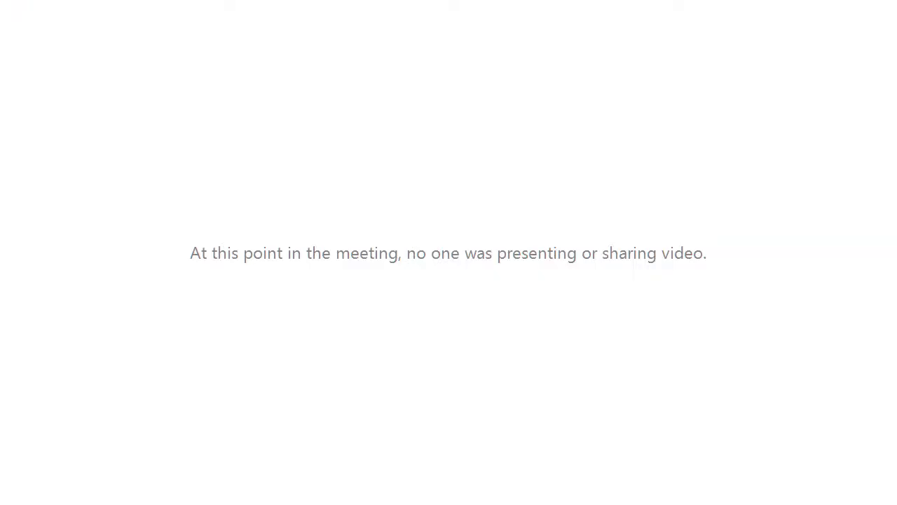
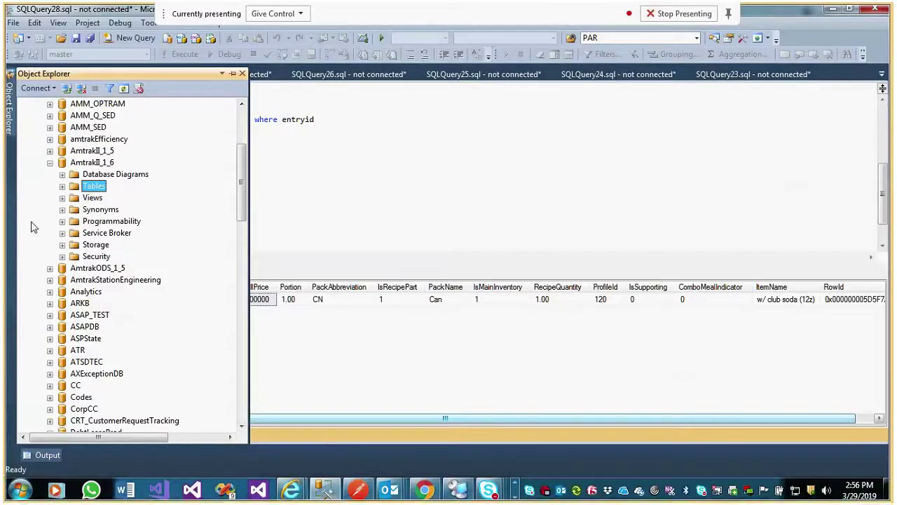
# - Expand the tables of the AmtrakII_1_6 database in a widened Object Explorer and open the INV.Inventory table's node
pyautogui.moveTo(240, 181); pyautogui.dragTo(240, 189)
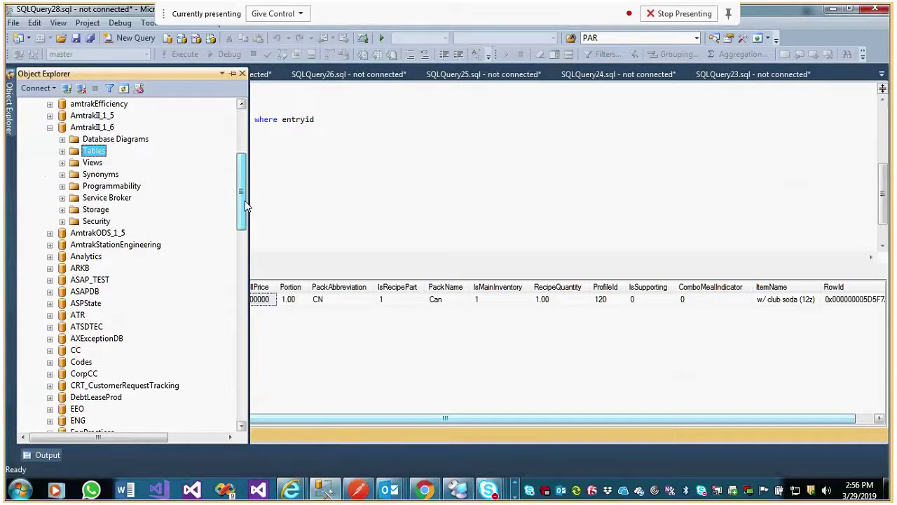
pyautogui.click(62, 151)
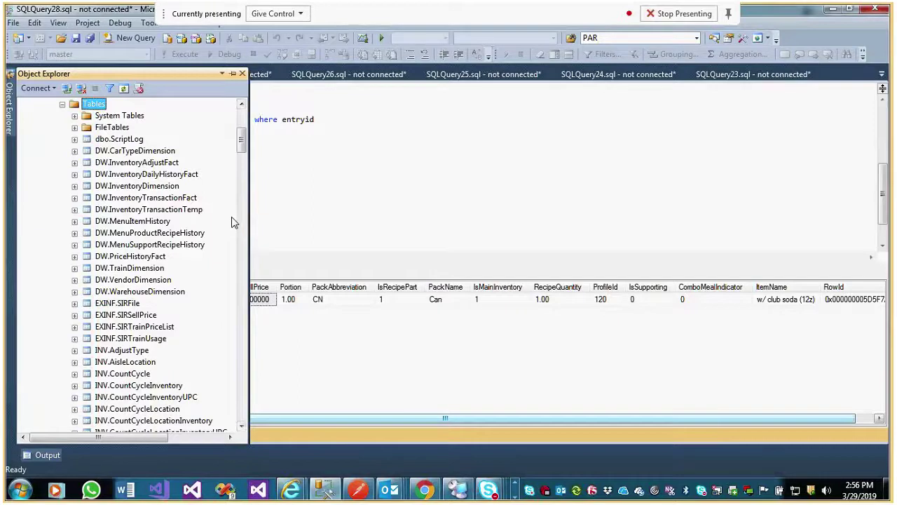
pyautogui.scroll(-2, 234, 222)
pyautogui.scroll(1, 235, 220)
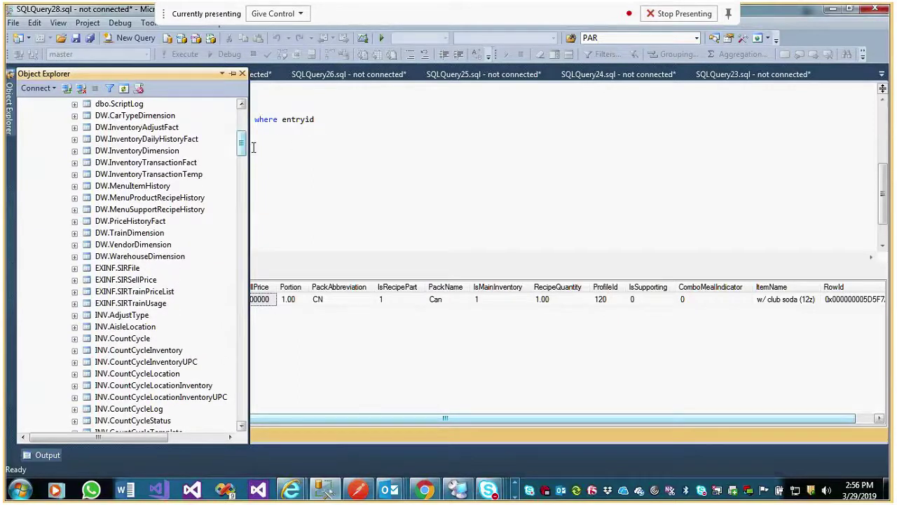
pyautogui.moveTo(249, 175); pyautogui.dragTo(295, 168)
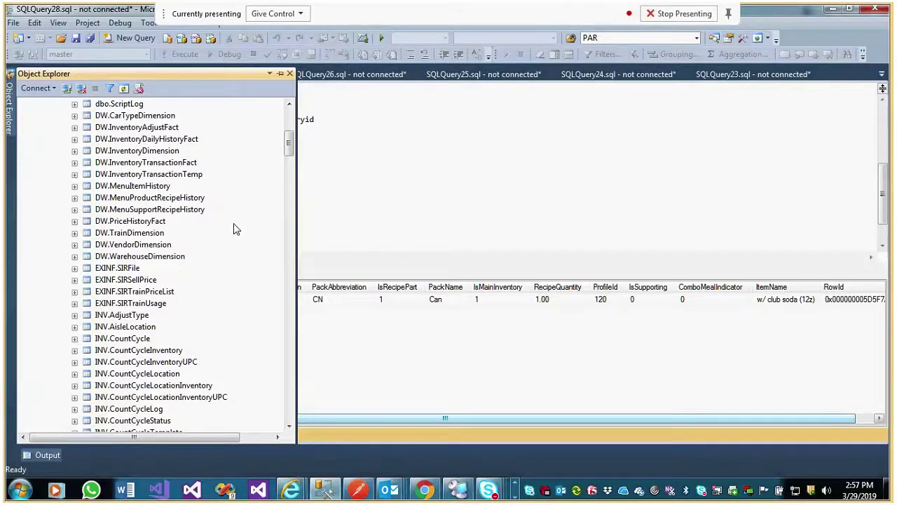
pyautogui.scroll(2, 235, 229)
pyautogui.scroll(-5, 235, 228)
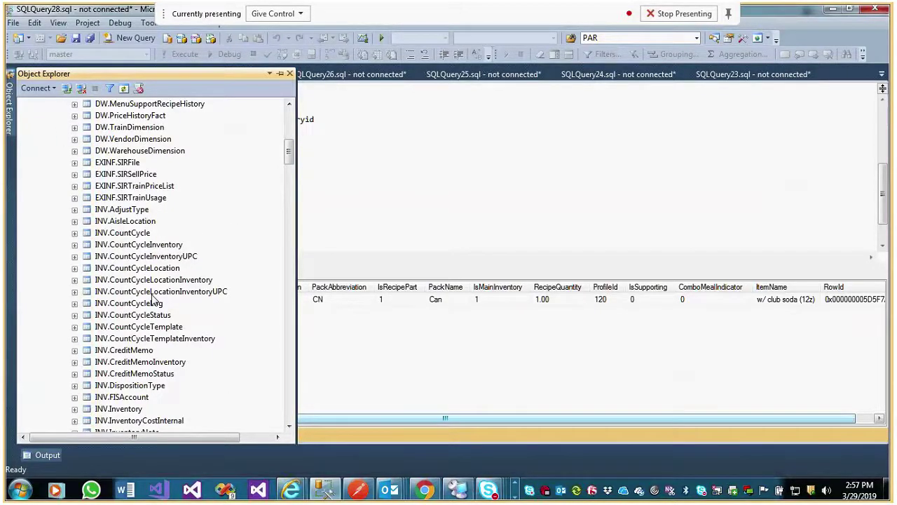
pyautogui.scroll(-4, 153, 300)
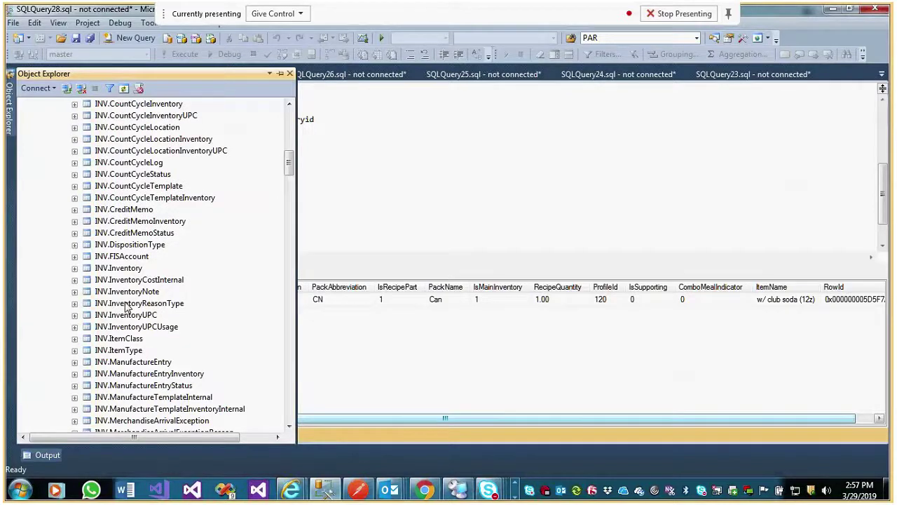
pyautogui.doubleClick(118, 268)
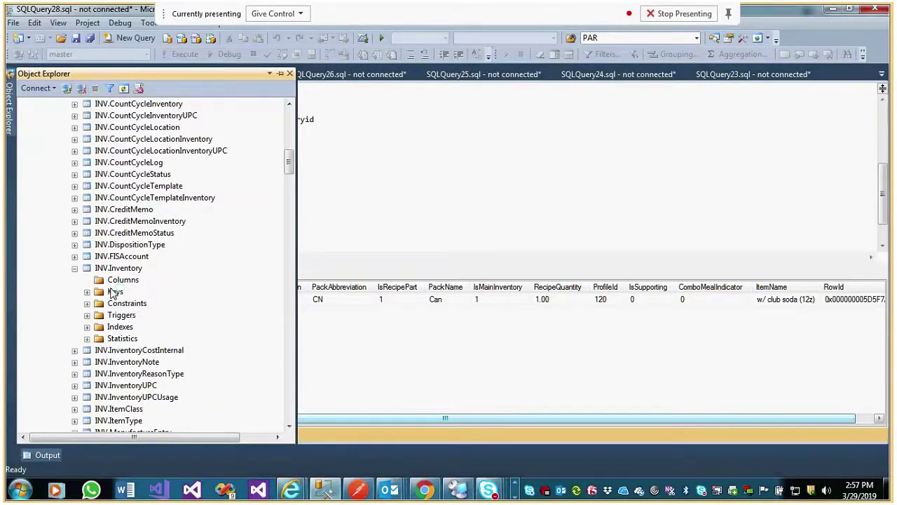
# - Refresh the Columns folder of INV.Inventory and expand it to list the table's columns
pyautogui.rightClick(124, 277)
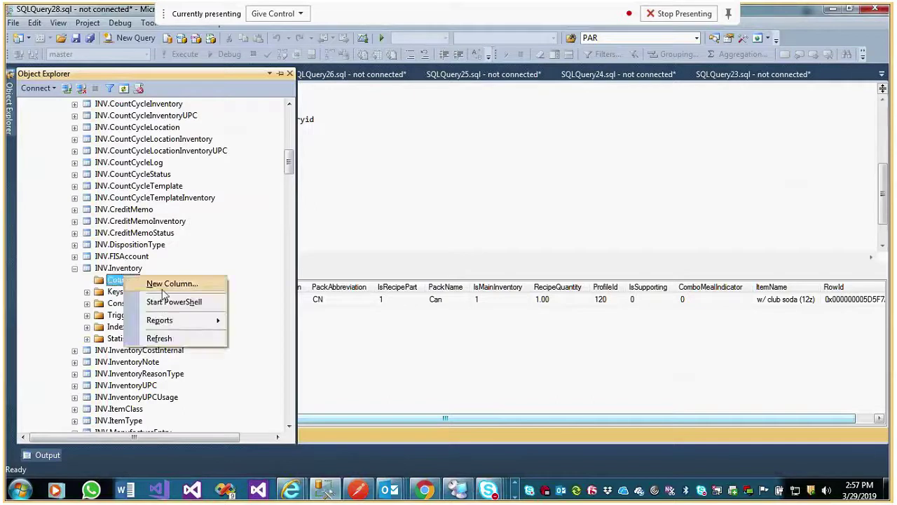
pyautogui.click(157, 339)
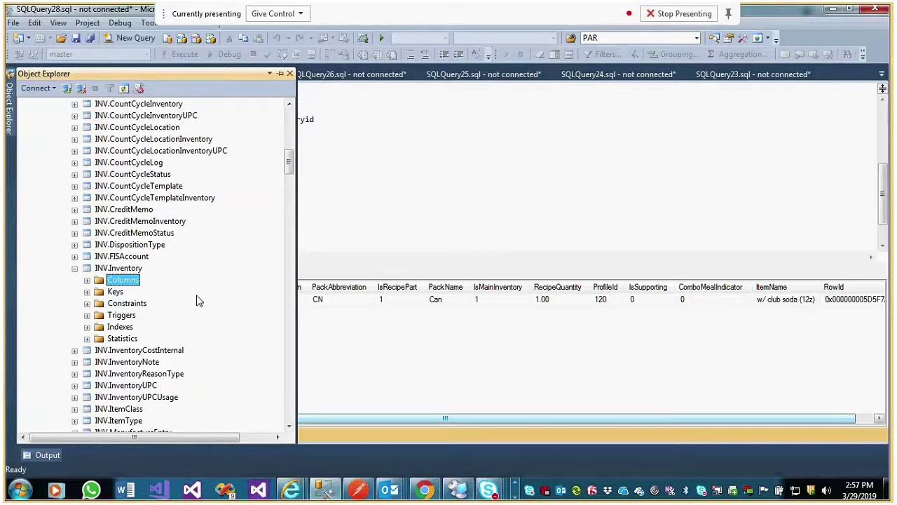
pyautogui.press('Right')
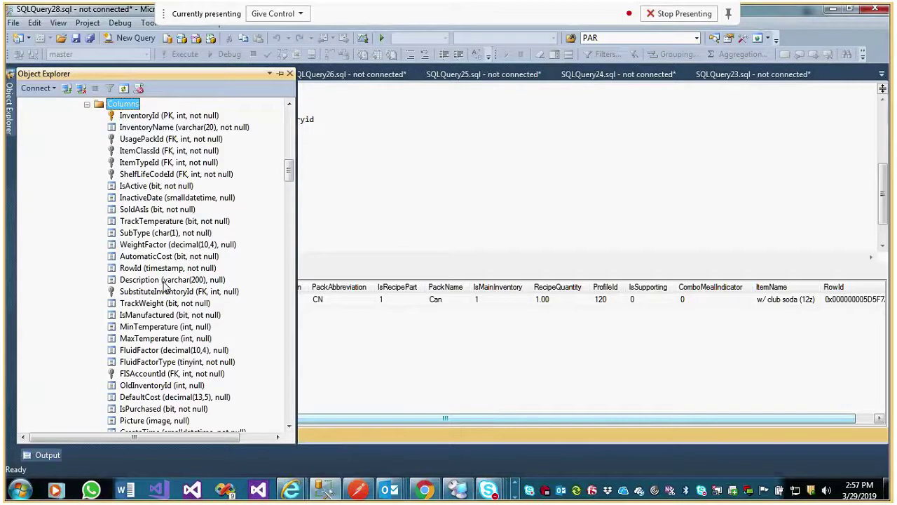
# - Examine the column names, data types and nullability of the INV.Inventory table
pyautogui.scroll(1, 165, 286)
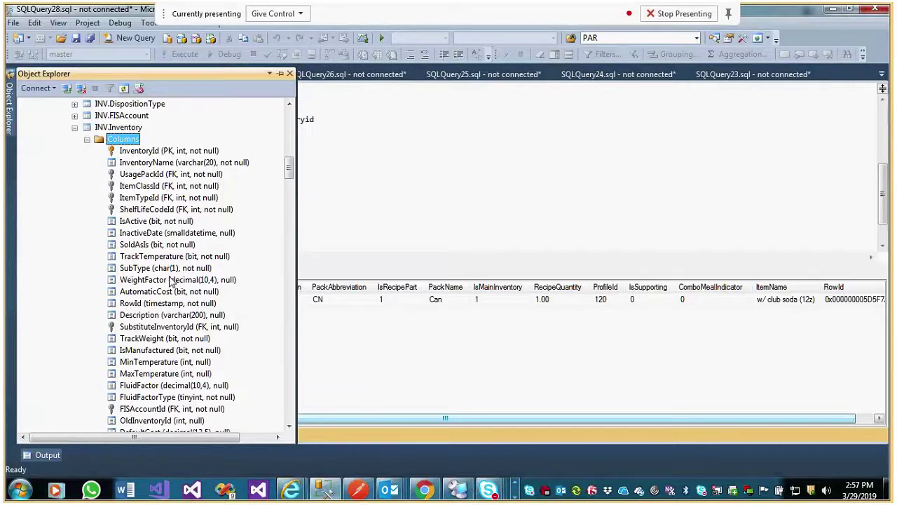
pyautogui.scroll(-1, 171, 281)
pyautogui.scroll(2, 170, 282)
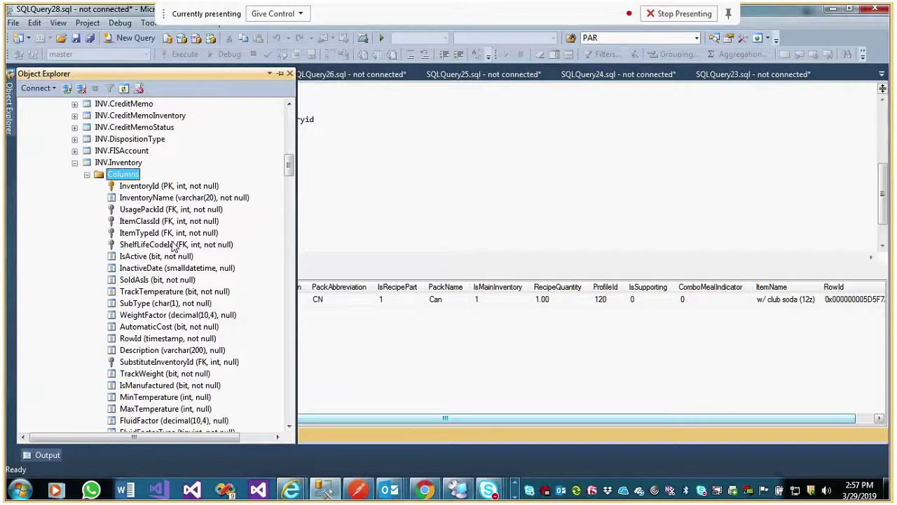
pyautogui.scroll(-1, 173, 247)
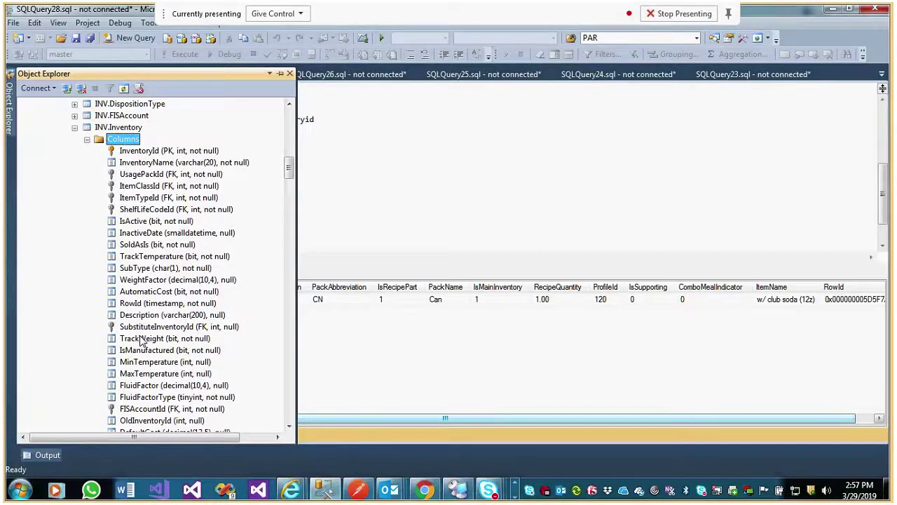
pyautogui.scroll(-2, 142, 340)
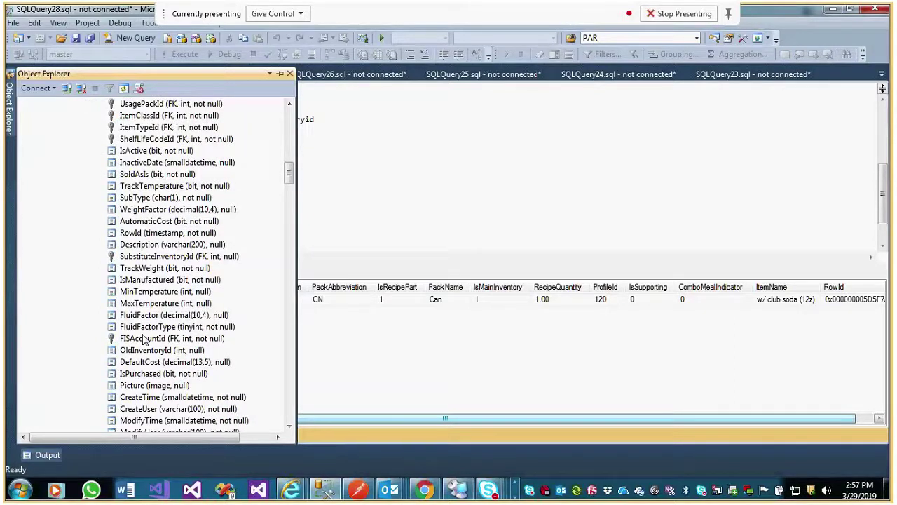
pyautogui.scroll(-1, 145, 340)
pyautogui.scroll(-2, 144, 340)
pyautogui.scroll(2, 144, 340)
pyautogui.scroll(2, 144, 340)
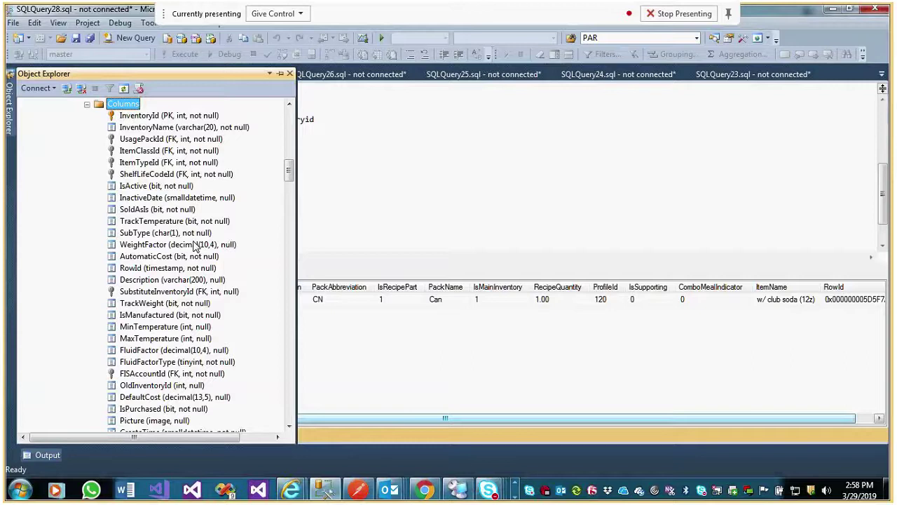
# - Switch to the Amtrak Food & Beverage Management site in Chrome and open the Inv Master List under System Controls
pyautogui.click(424, 489)
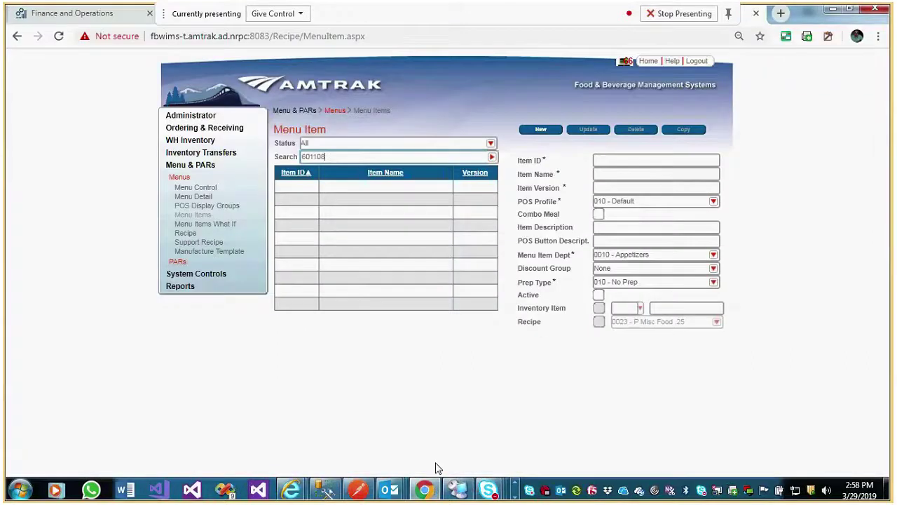
pyautogui.click(186, 275)
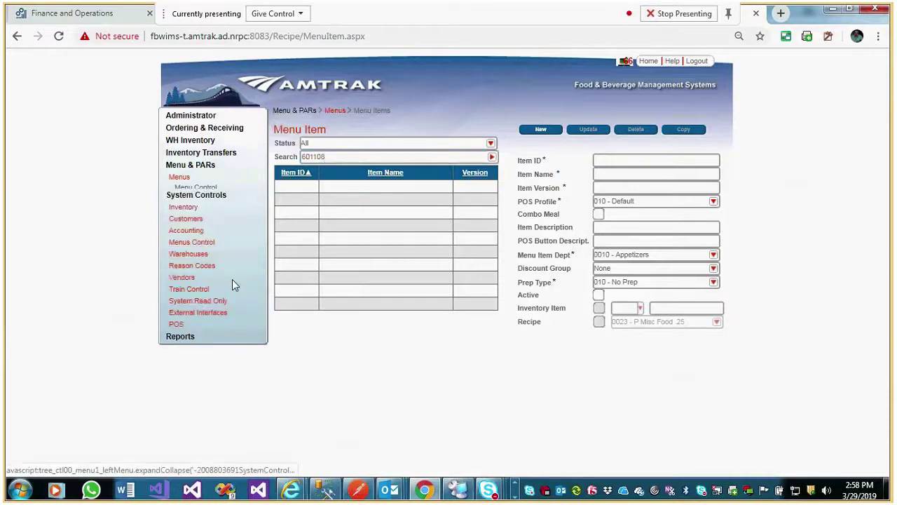
pyautogui.click(188, 190)
pyautogui.click(201, 201)
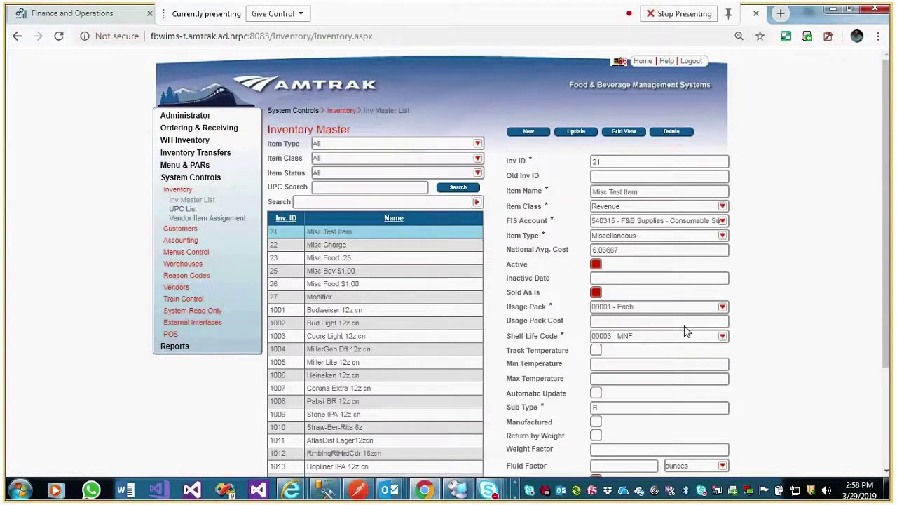
# - Go to the last page of the Inventory Master list and review its items
pyautogui.scroll(-1, 461, 335)
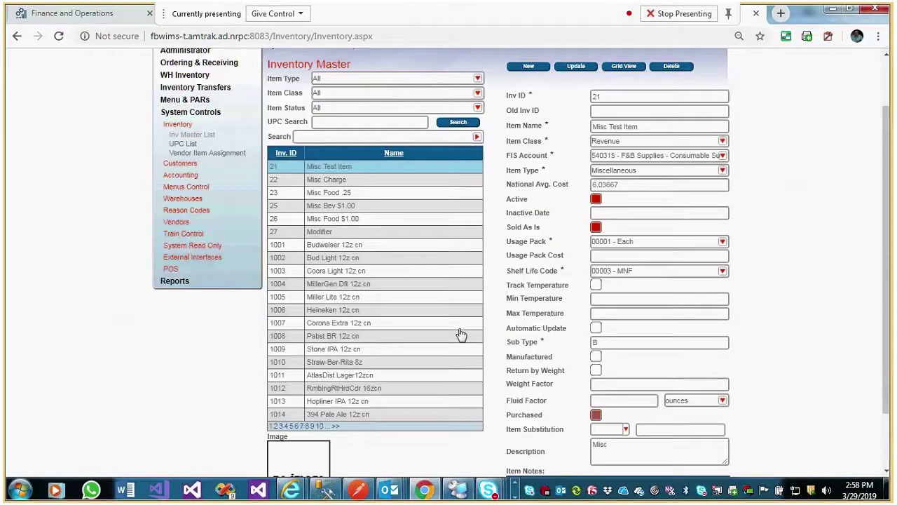
pyautogui.click(336, 429)
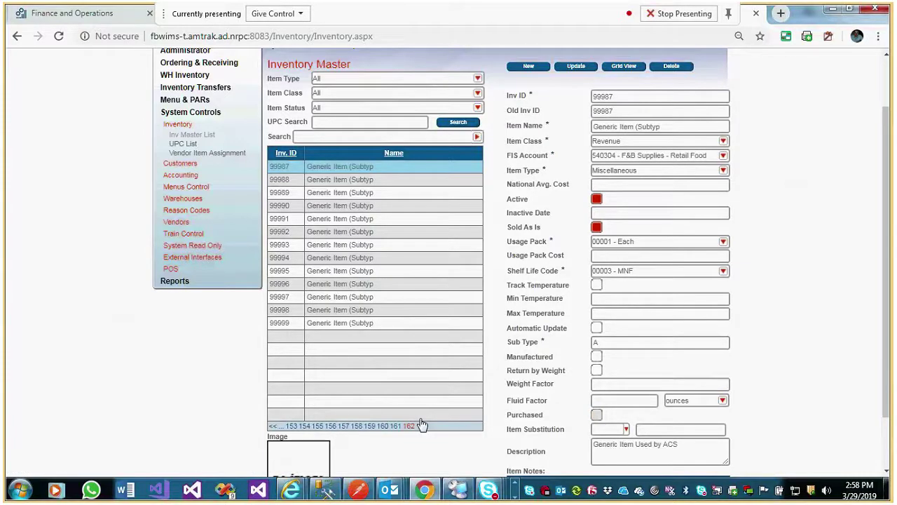
pyautogui.scroll(-1, 432, 386)
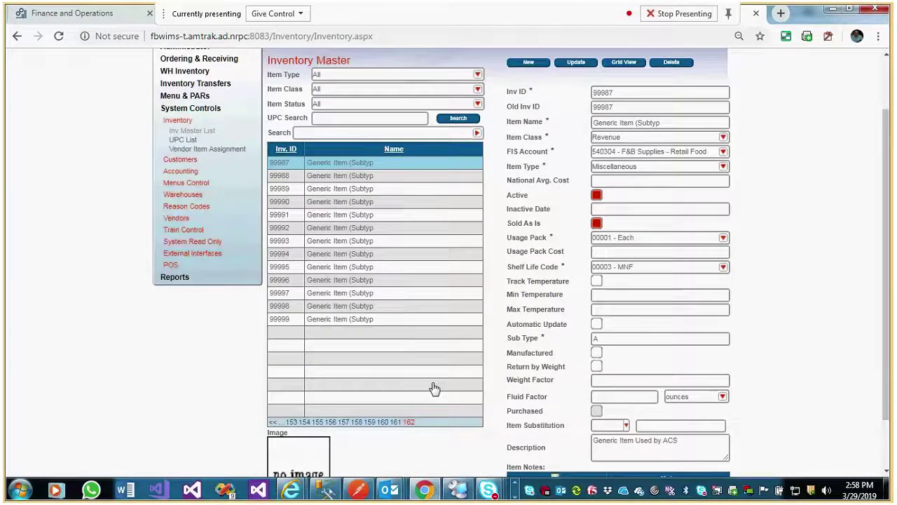
pyautogui.scroll(2, 341, 374)
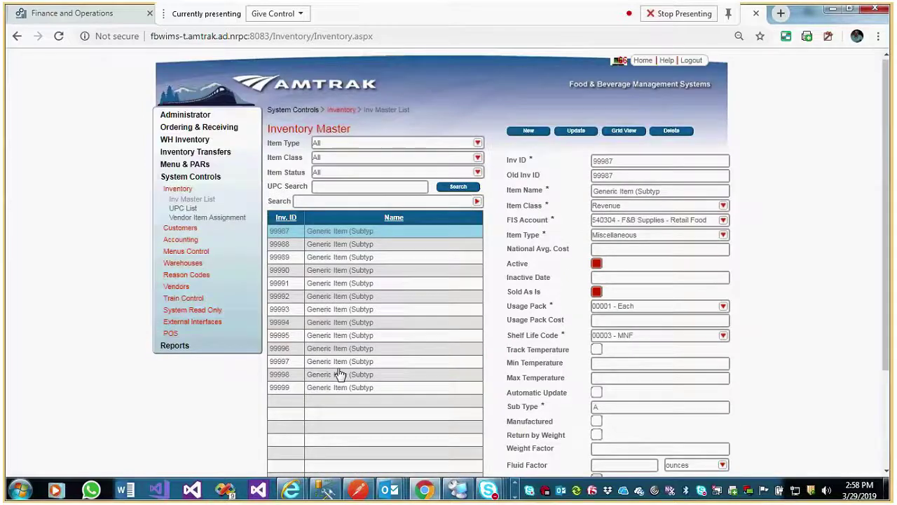
# - Return to the first page of the Inventory Master list and show the details of item 1001, Budweiser 12z cn
pyautogui.scroll(-2, 340, 375)
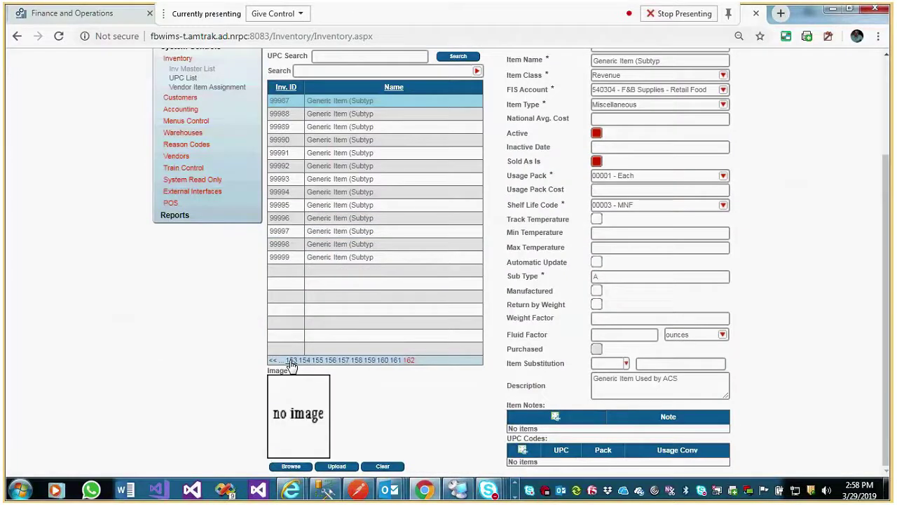
pyautogui.click(287, 361)
pyautogui.click(354, 180)
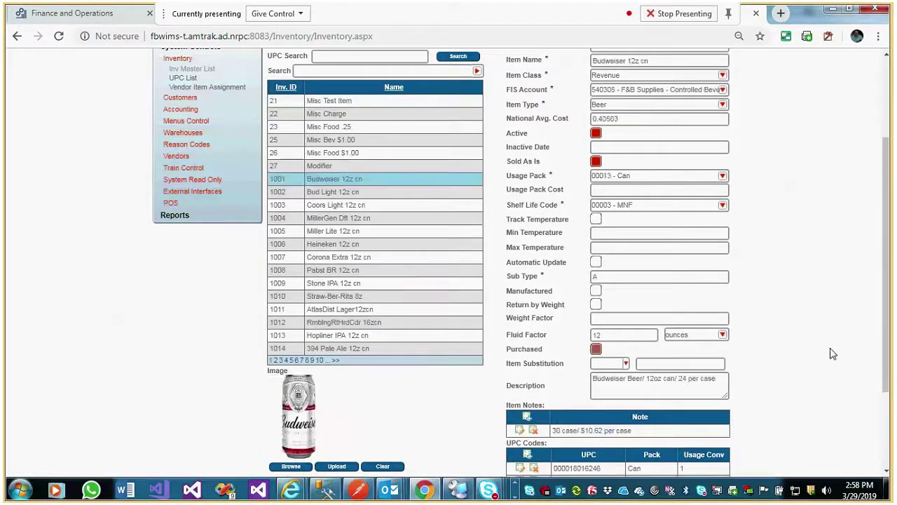
# - Examine the UPC codes, packs and usage conversions listed for the Budweiser 12z cn inventory item
pyautogui.scroll(-2, 826, 347)
pyautogui.scroll(-1, 825, 346)
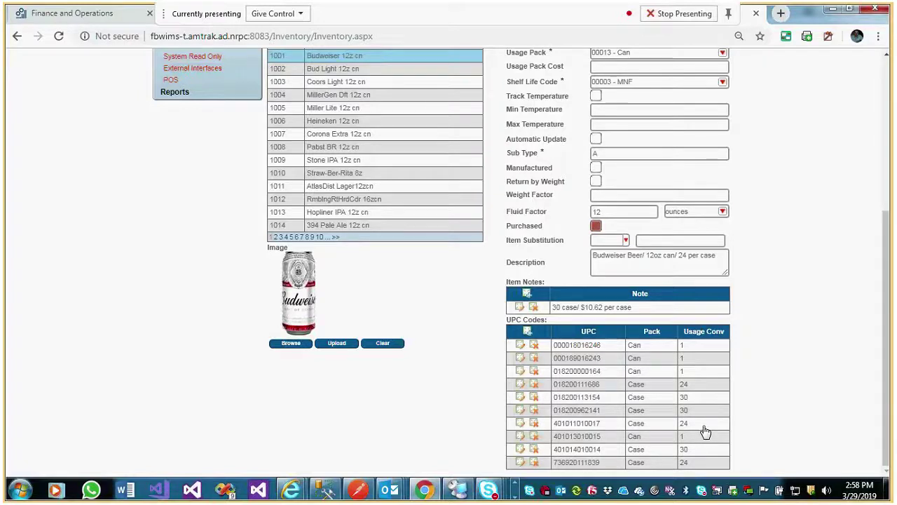
pyautogui.scroll(2, 705, 432)
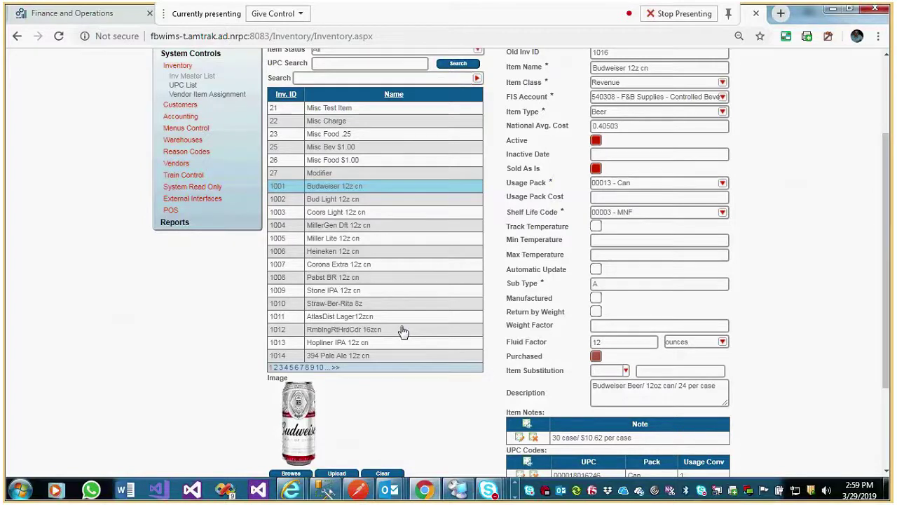
# - Open the Menu Items page under Menus in the Menu & PARs section
pyautogui.scroll(1, 403, 331)
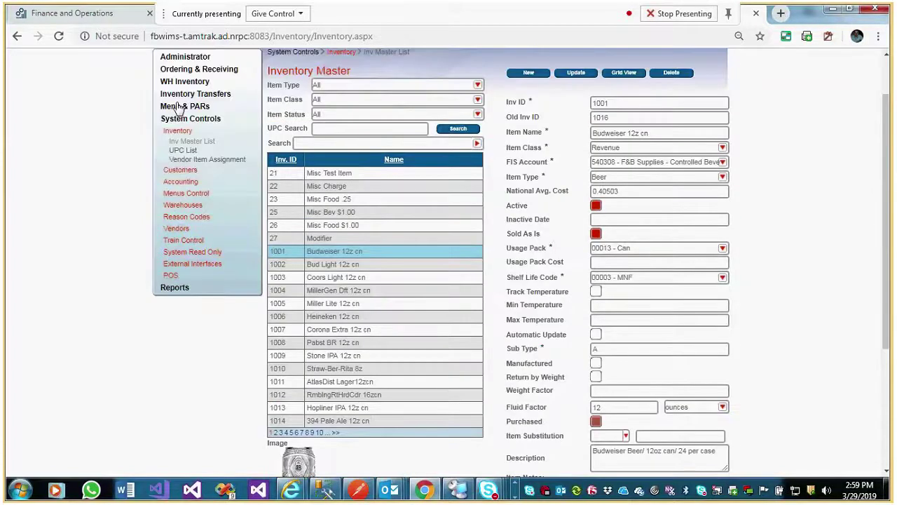
pyautogui.click(179, 107)
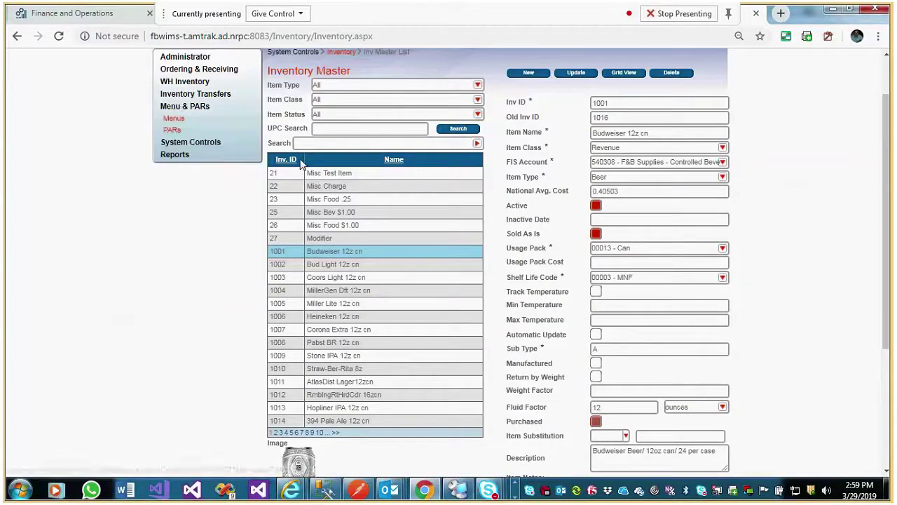
pyautogui.click(179, 119)
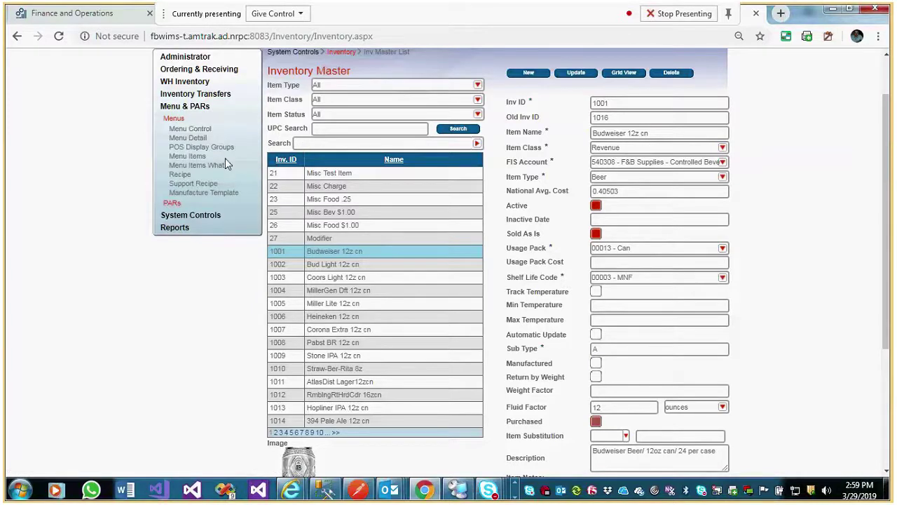
pyautogui.click(188, 156)
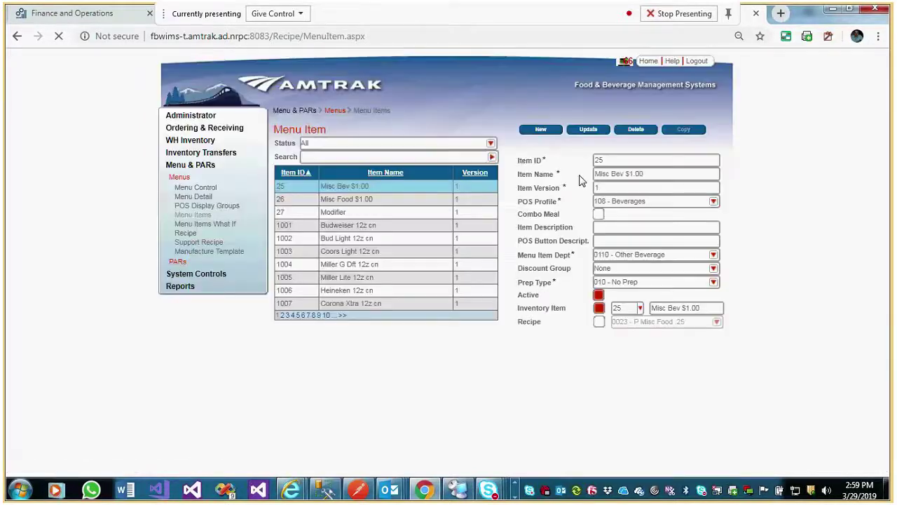
pyautogui.click(370, 156)
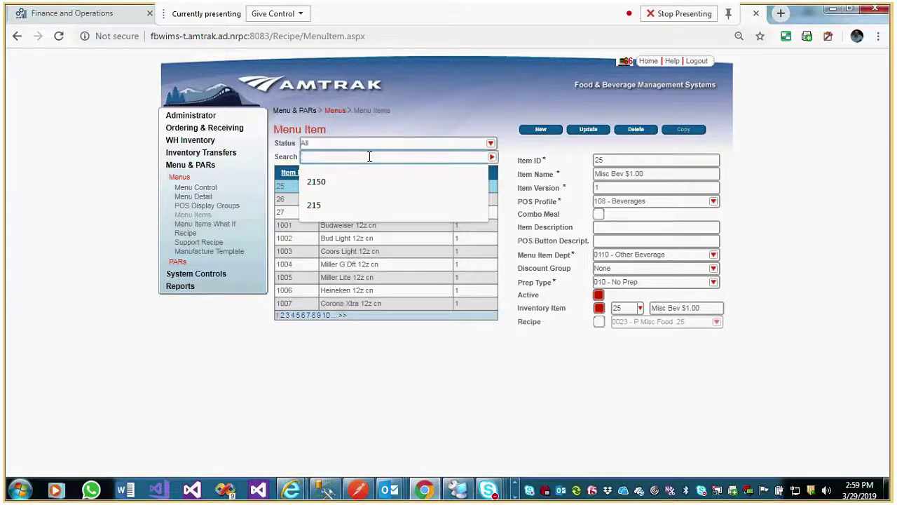
pyautogui.click(375, 394)
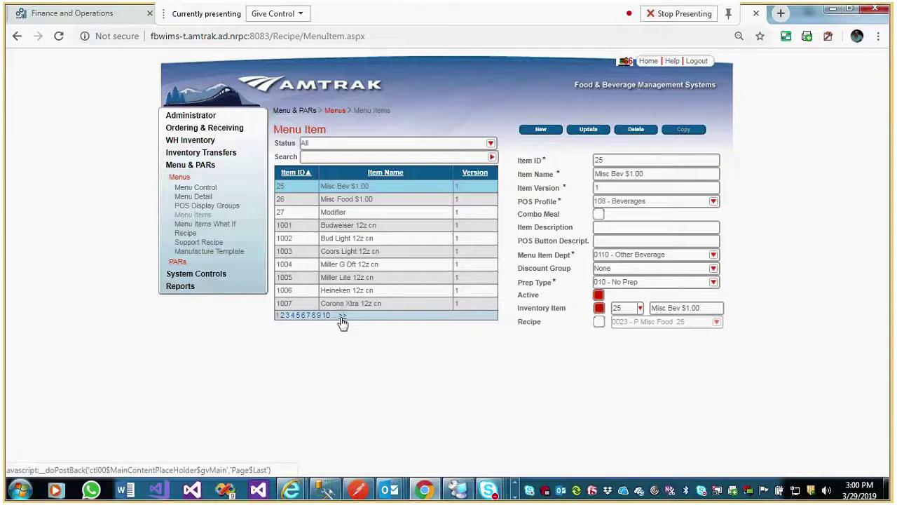
pyautogui.click(328, 157)
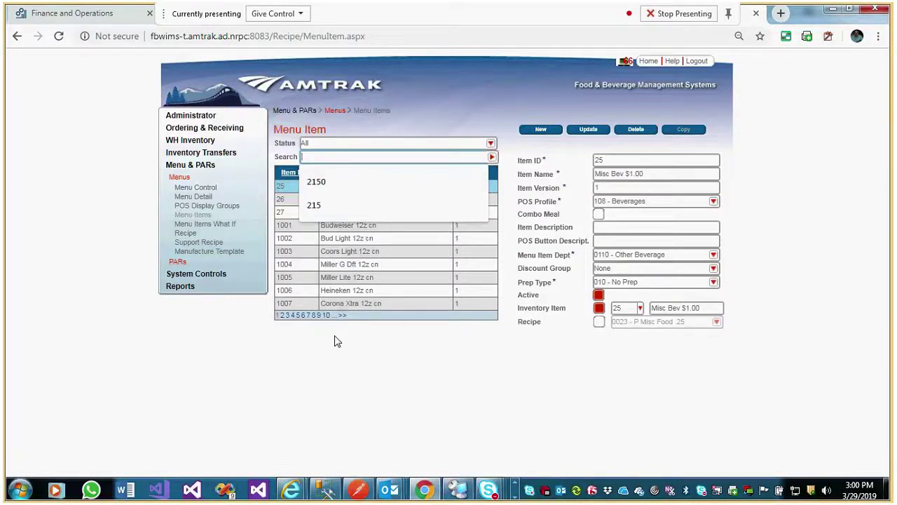
pyautogui.click(386, 379)
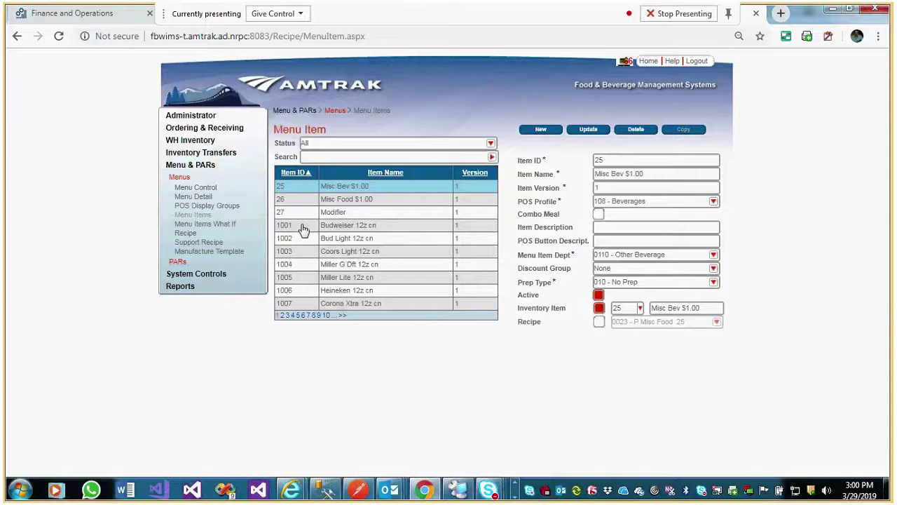
# - Search the menu items for Budweiser
pyautogui.click(338, 156)
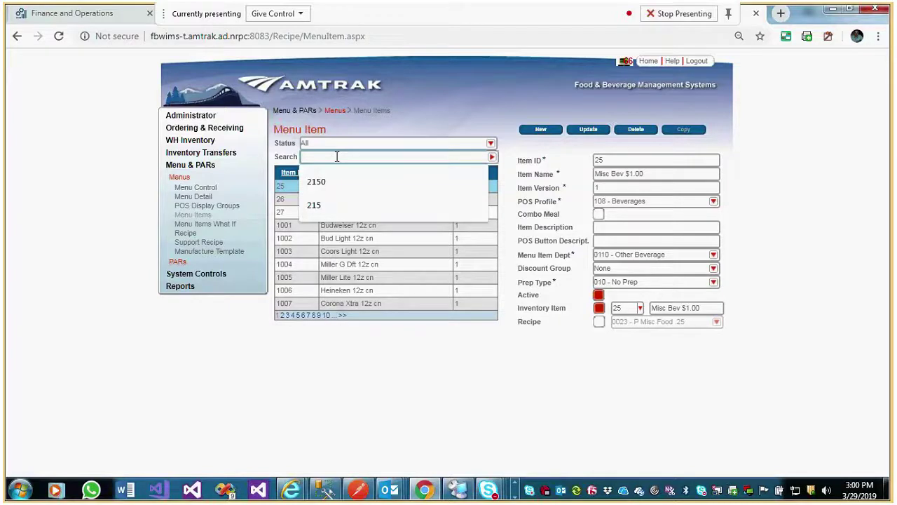
pyautogui.write('Bud')
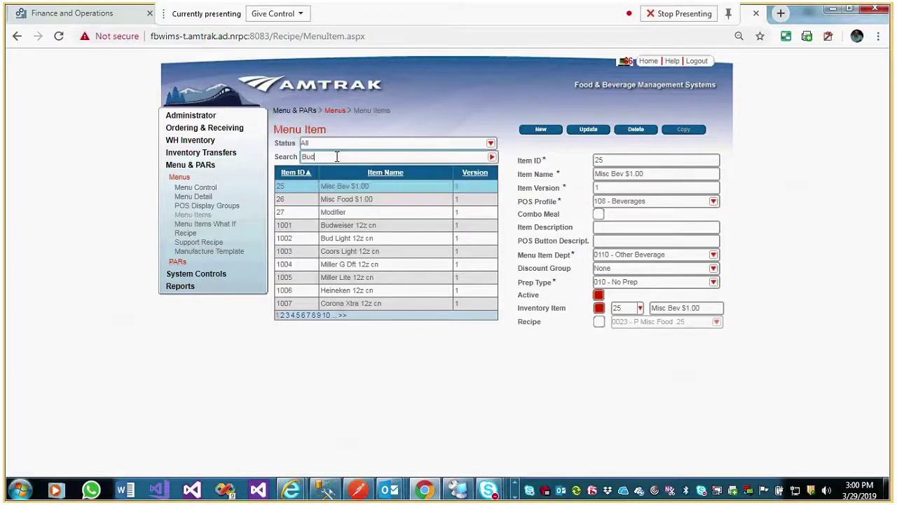
pyautogui.write('weiser')
pyautogui.press('Return')
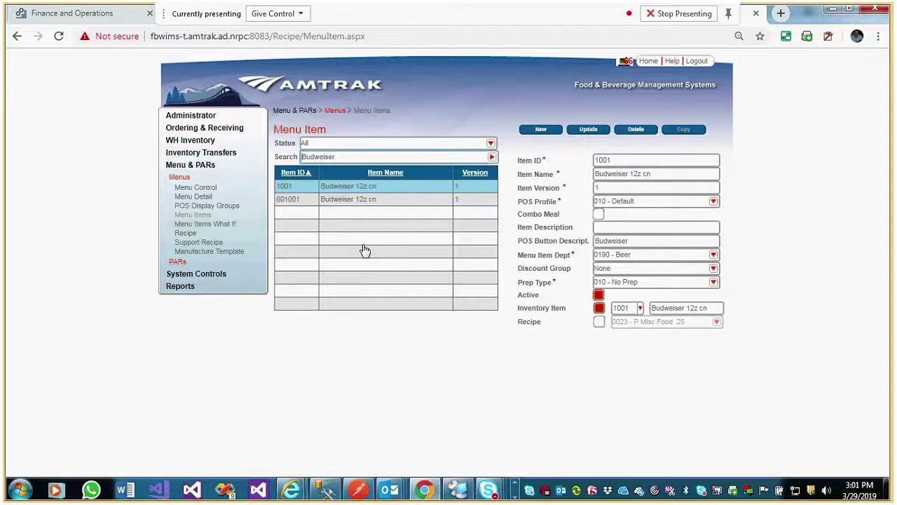
# - Compare the inventory item and recipe settings of Budweiser menu items 601001 and 1001, ending on 601001
pyautogui.click(305, 202)
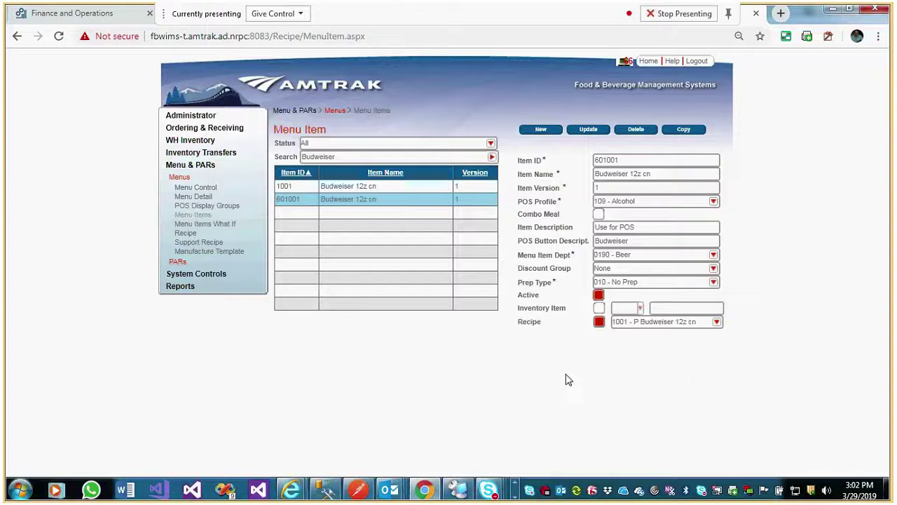
pyautogui.click(346, 190)
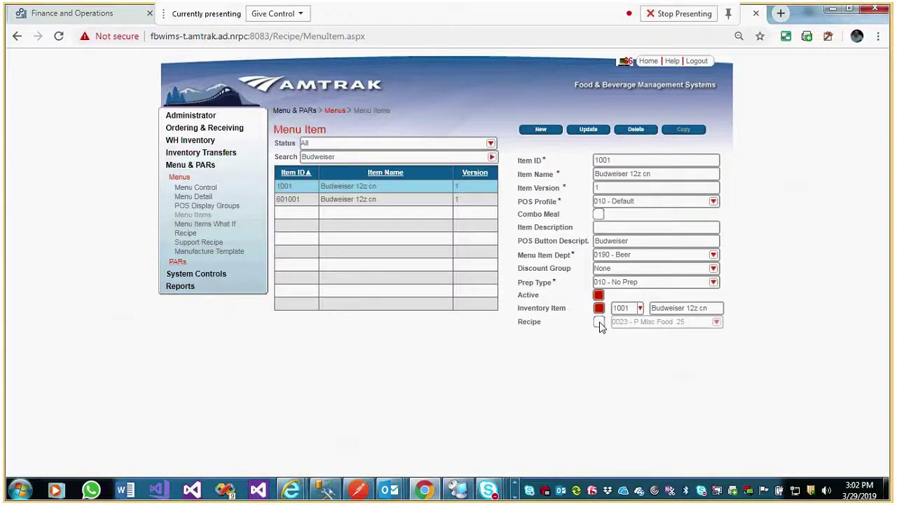
pyautogui.click(380, 199)
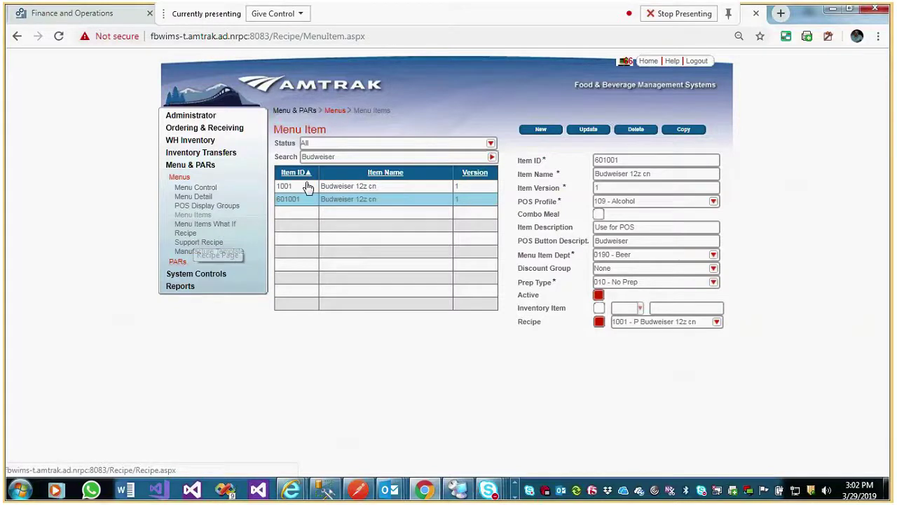
# - Open the Recipe page under Menus and search the recipes for 1001
pyautogui.click(202, 231)
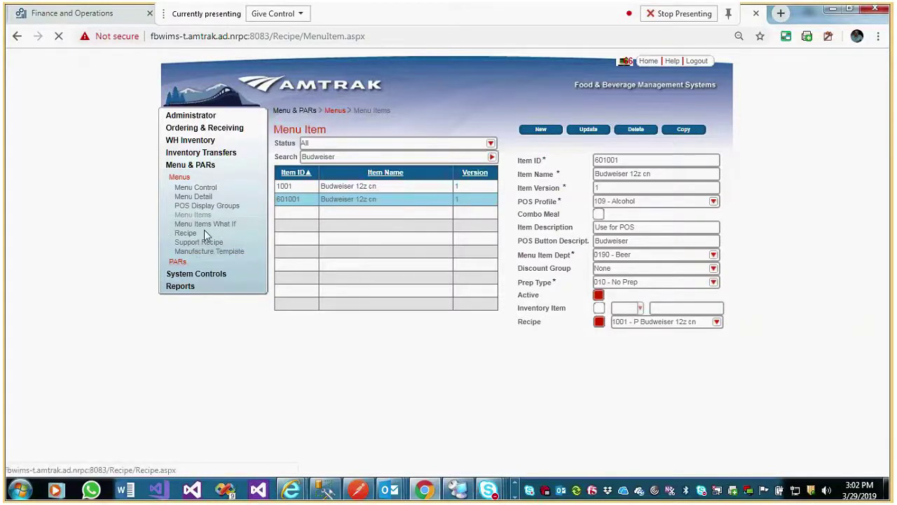
pyautogui.click(363, 144)
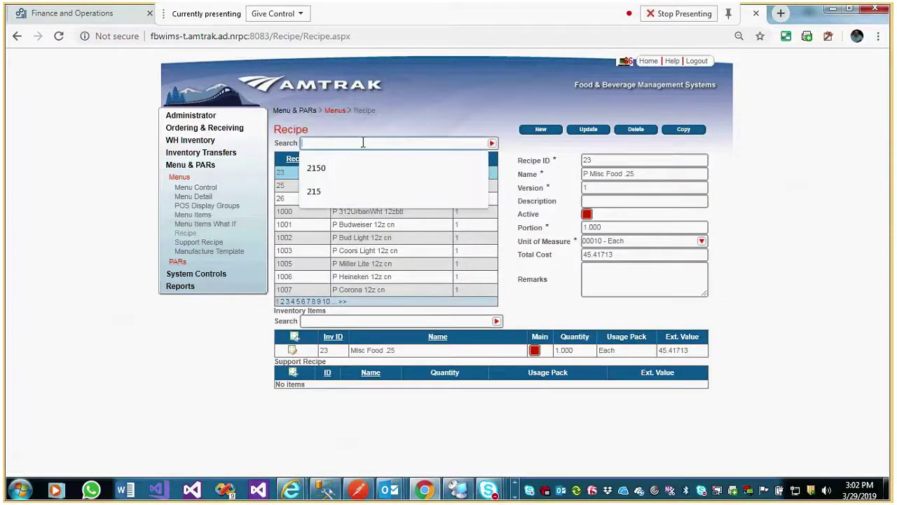
pyautogui.write('1001')
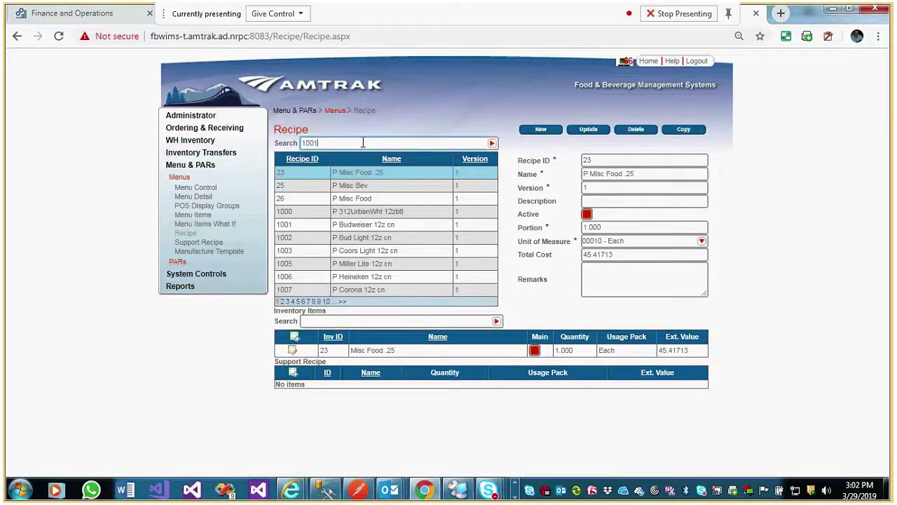
pyautogui.press('Return')
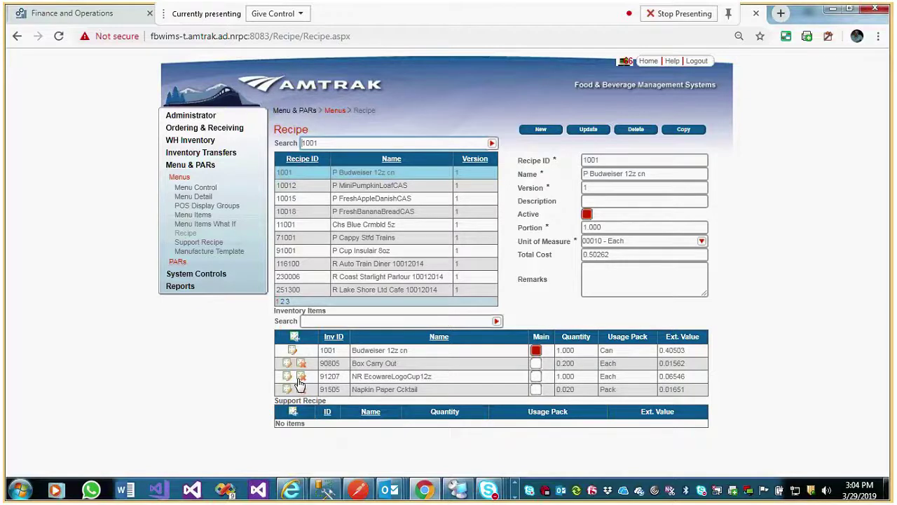
# - Highlight the Box Carry Out, NR EcowareLogoCup12z and Napkin Paper Ccktail rows in the P Budweiser 12z cn recipe, and clear the selection
pyautogui.moveTo(299, 382); pyautogui.dragTo(315, 366)
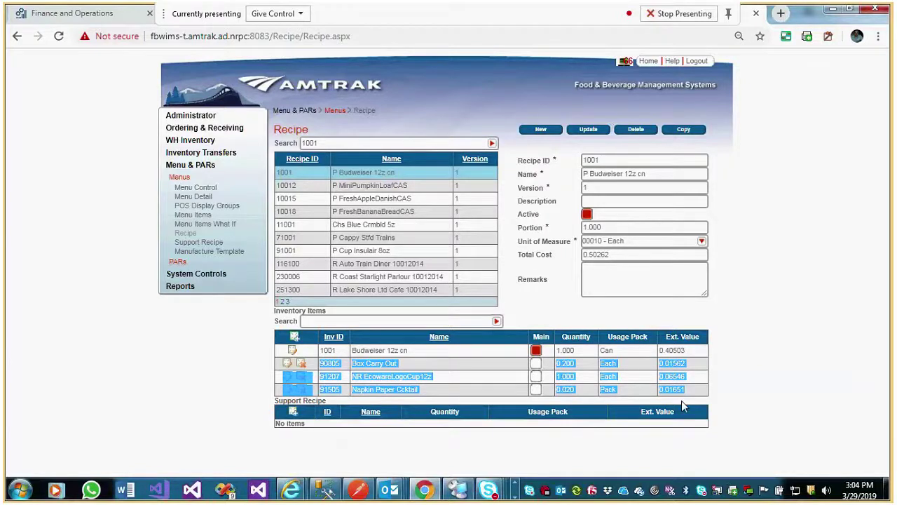
pyautogui.click(748, 384)
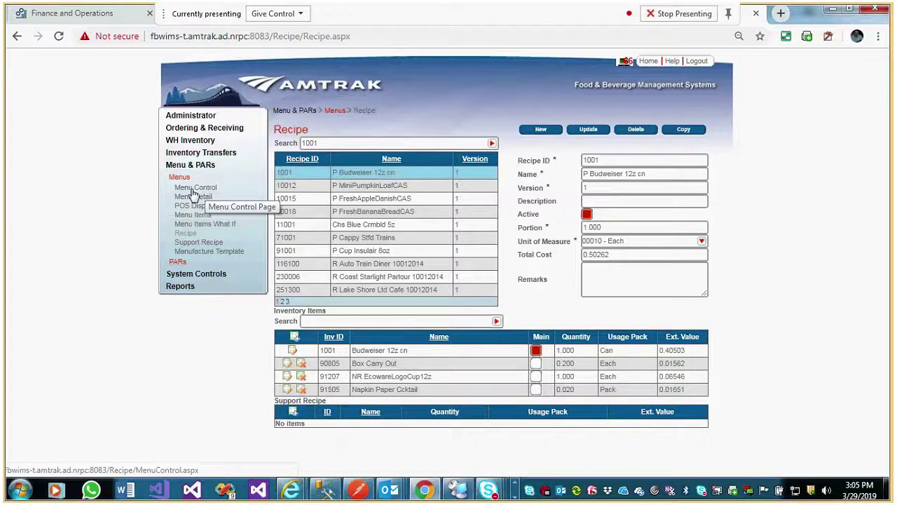
pyautogui.moveTo(701, 392); pyautogui.dragTo(273, 363)
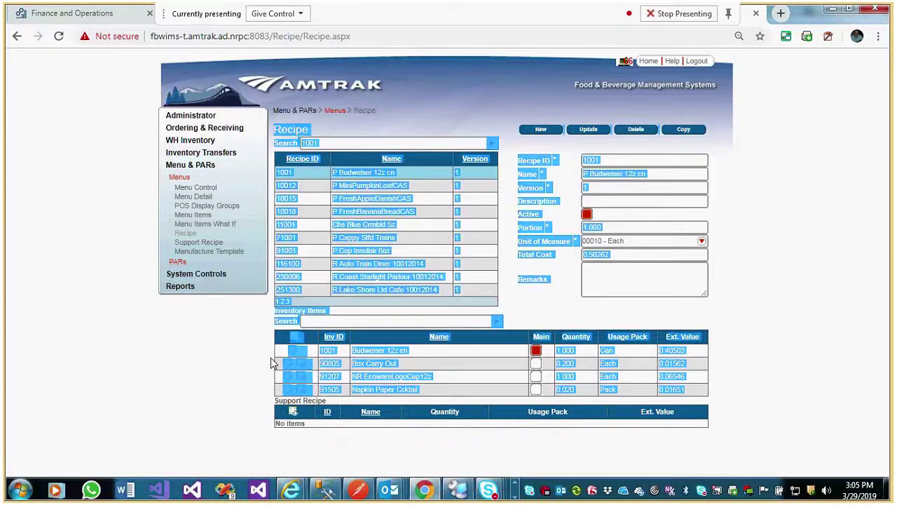
pyautogui.click(823, 379)
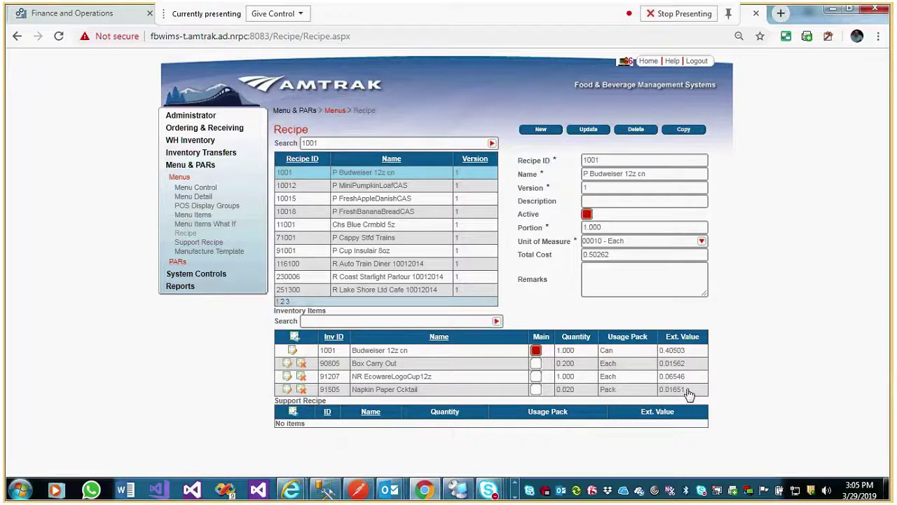
pyautogui.moveTo(689, 394); pyautogui.dragTo(893, 343)
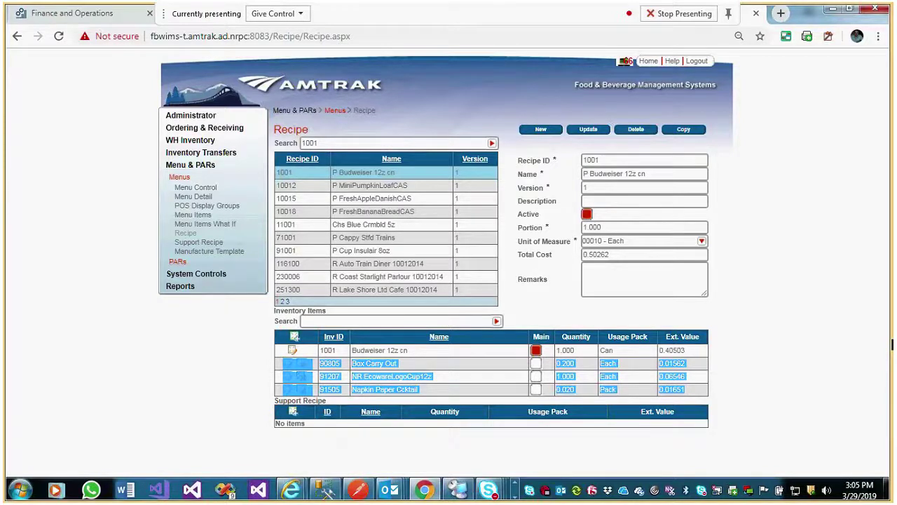
pyautogui.click(695, 400)
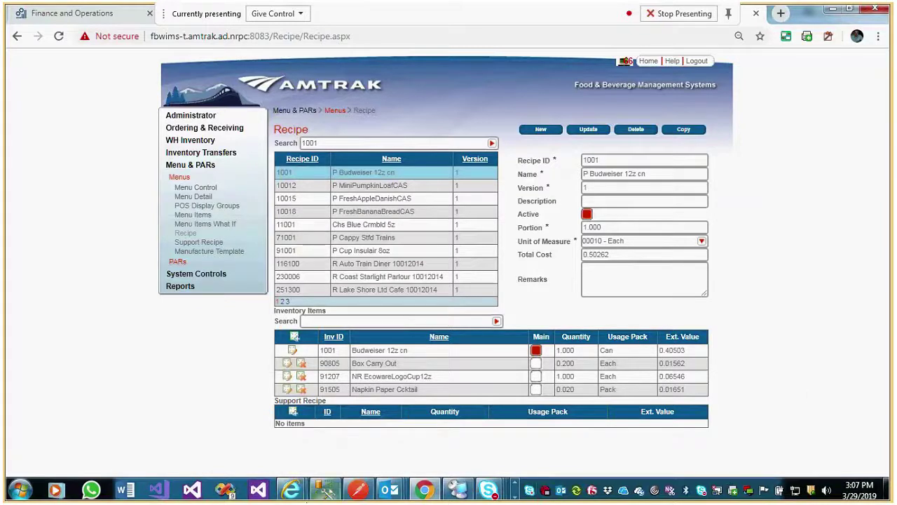
pyautogui.click(368, 495)
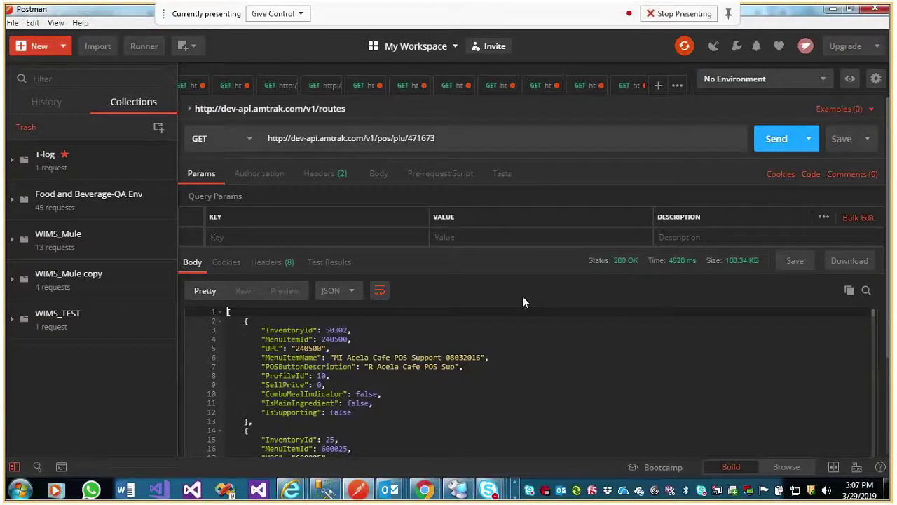
pyautogui.moveTo(380, 138); pyautogui.dragTo(605, 138)
pyautogui.press('BackSpace')
pyautogui.write('/menu')
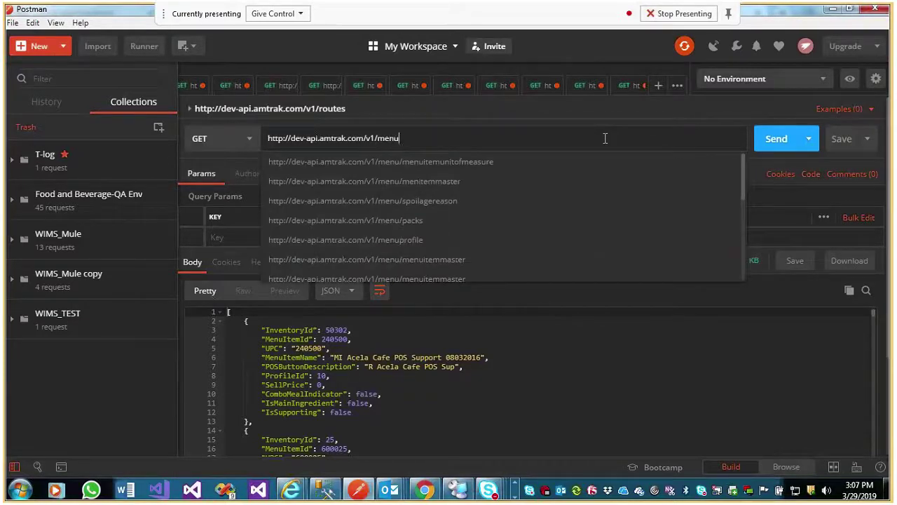
pyautogui.click(499, 265)
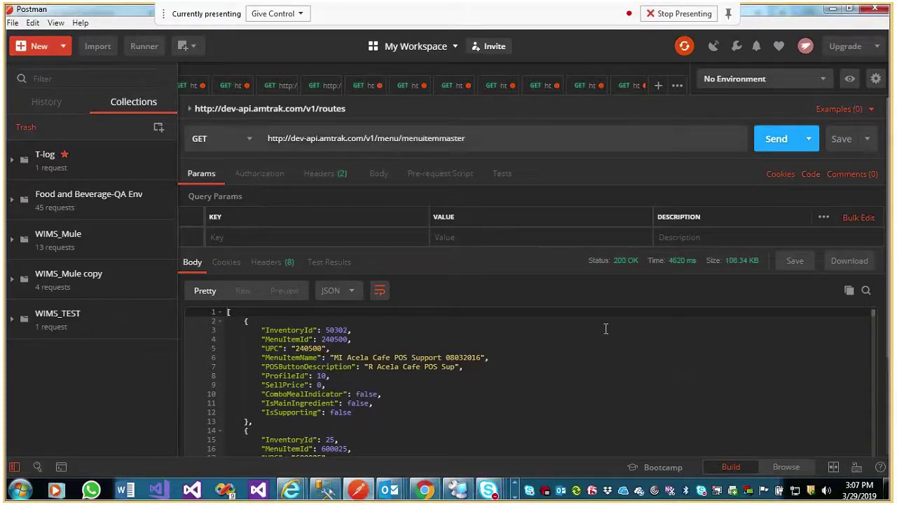
pyautogui.click(769, 145)
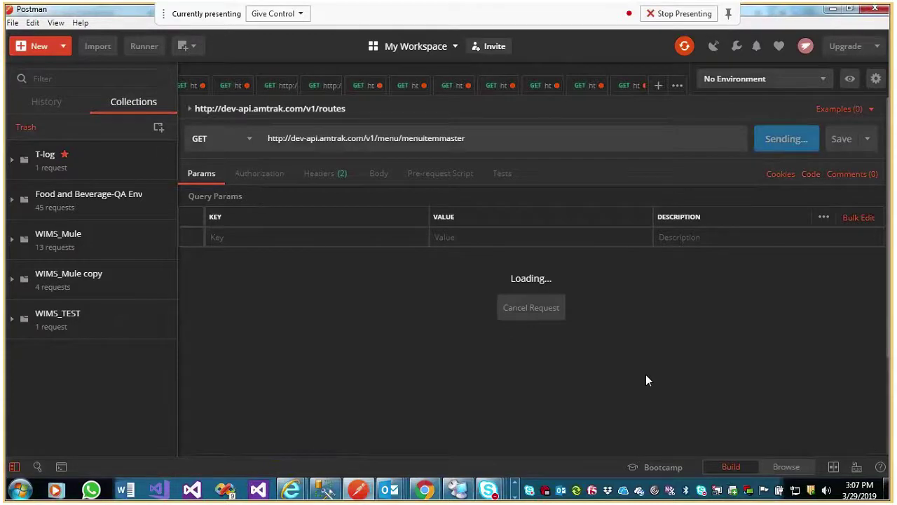
# - Examine the first menu item's fields in the JSON response and highlight its ProductRecipeId line
pyautogui.scroll(-1, 578, 367)
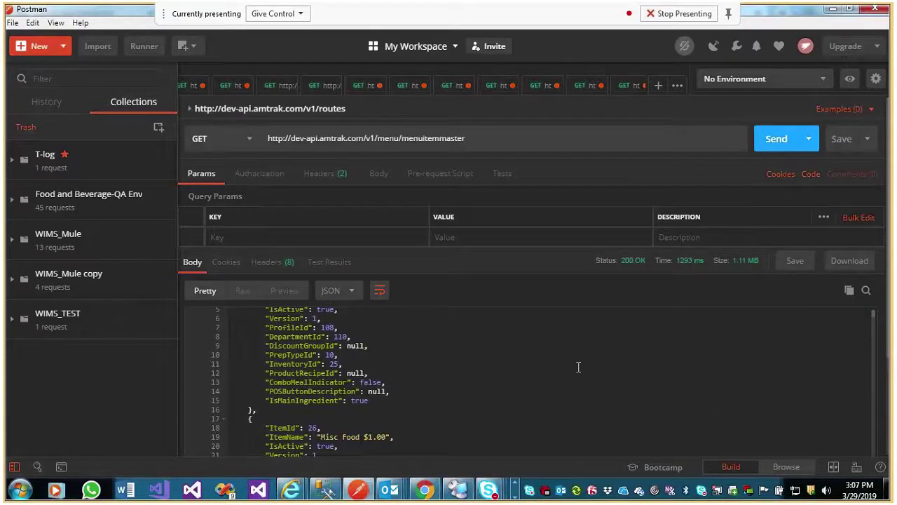
pyautogui.scroll(1, 435, 411)
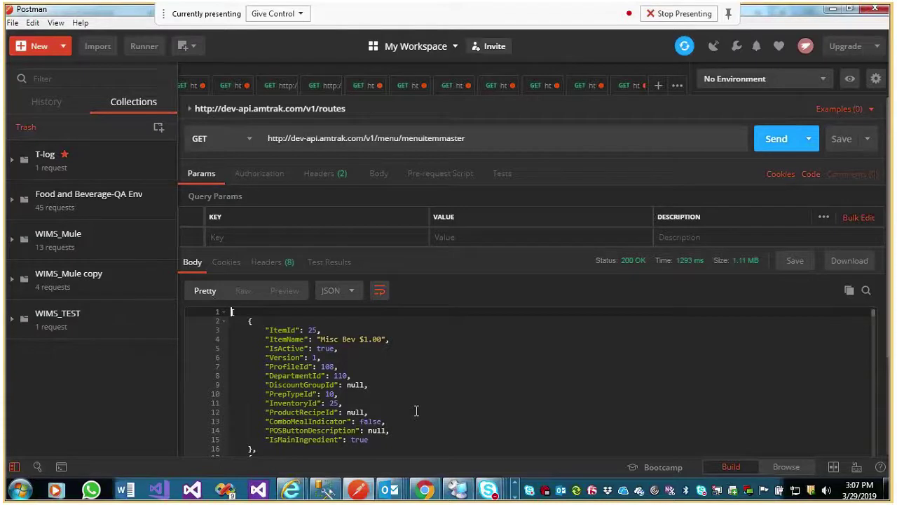
pyautogui.scroll(-3, 417, 410)
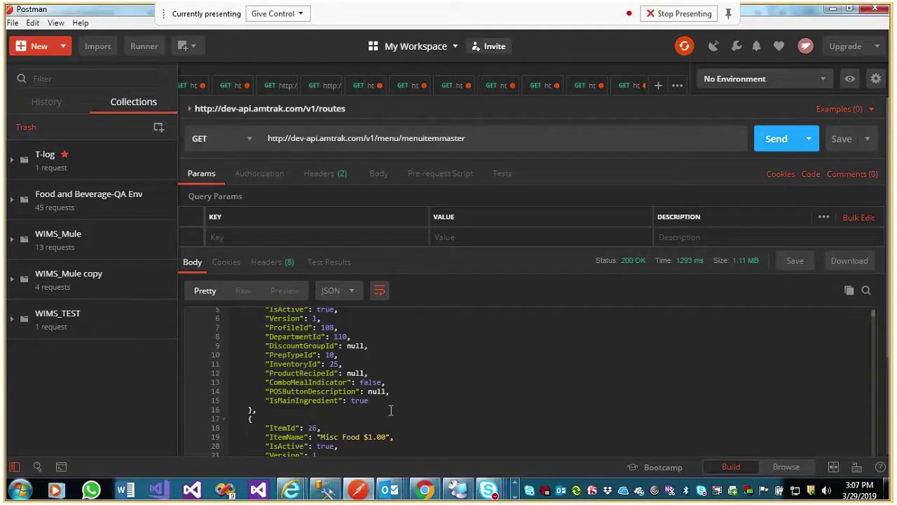
pyautogui.scroll(3, 395, 409)
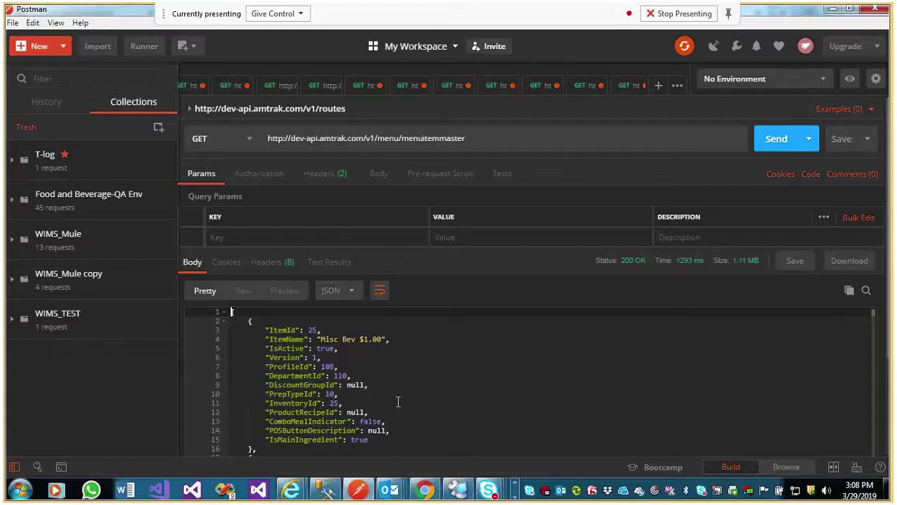
pyautogui.moveTo(266, 413); pyautogui.dragTo(383, 411)
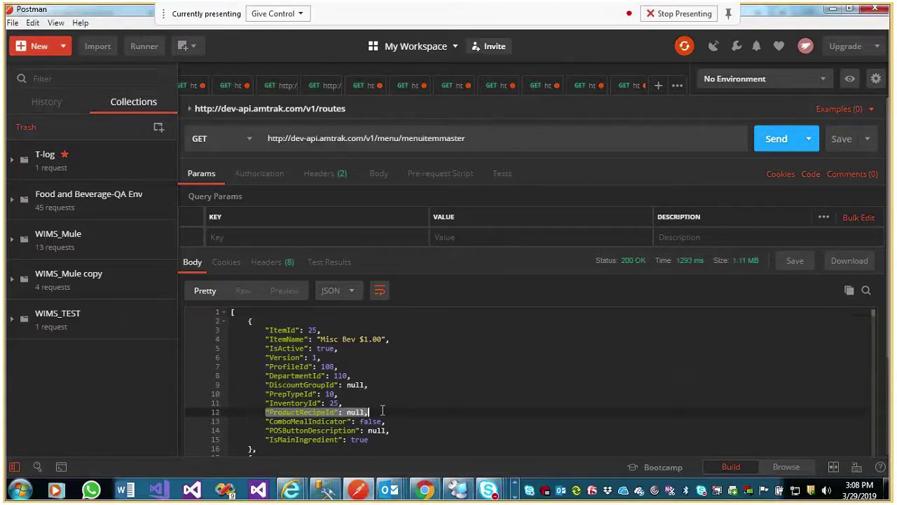
# - Highlight the POSButtonDescription and IsMainIngredient field names in the first menu item of the JSON response
pyautogui.click(417, 411)
pyautogui.click(323, 421)
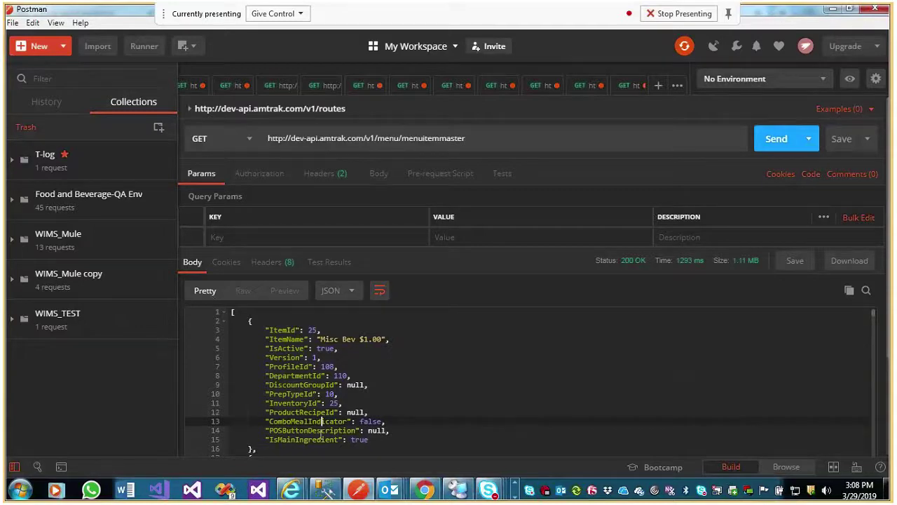
pyautogui.doubleClick(322, 431)
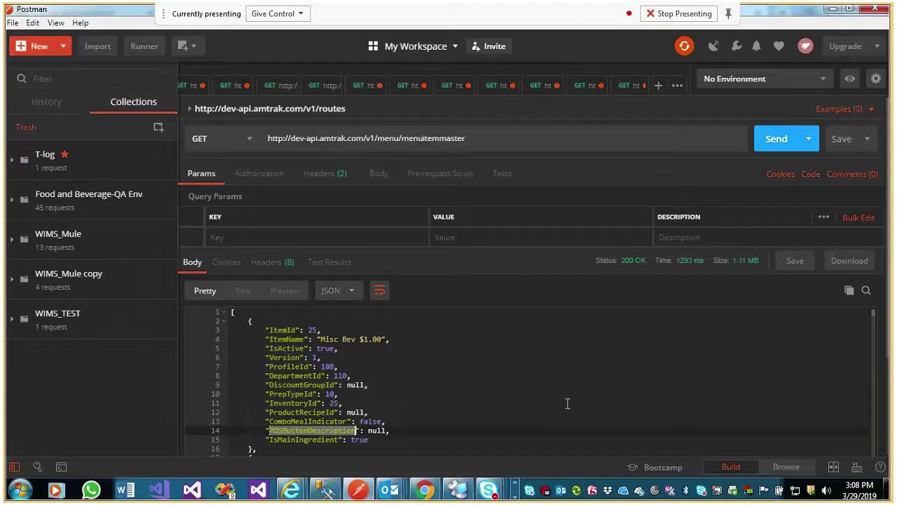
pyautogui.doubleClick(282, 440)
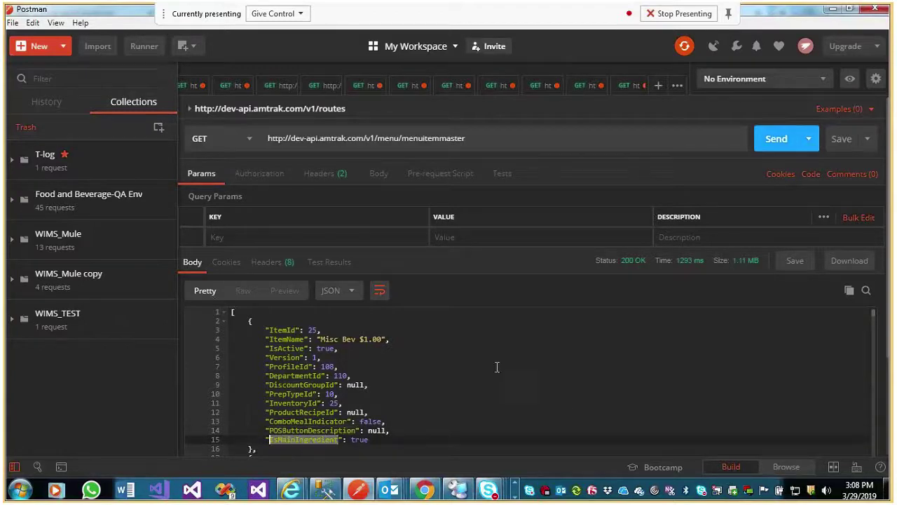
# - Compare the first menu items in the response, highlight the first item's ProductRecipeId and InventoryId lines, and clear the selection
pyautogui.scroll(-1, 497, 366)
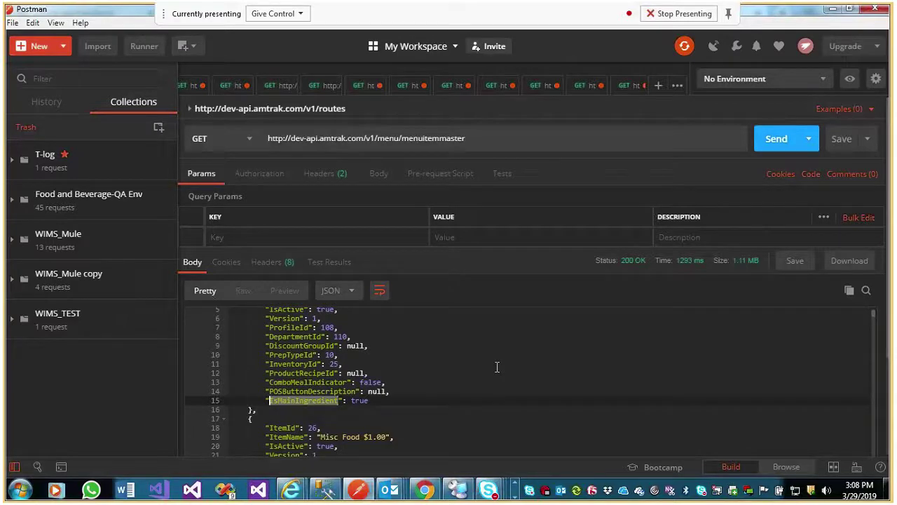
pyautogui.scroll(-3, 498, 366)
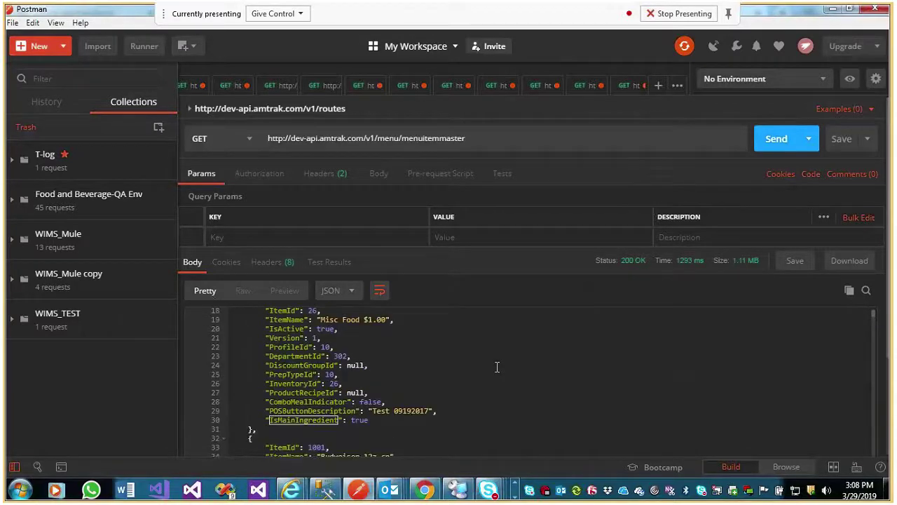
pyautogui.scroll(2, 497, 366)
pyautogui.scroll(-7, 498, 379)
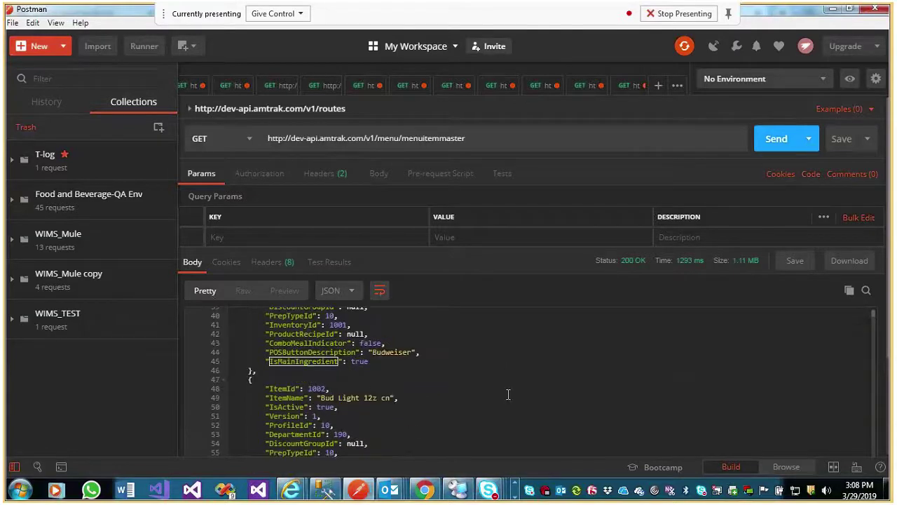
pyautogui.scroll(4, 509, 395)
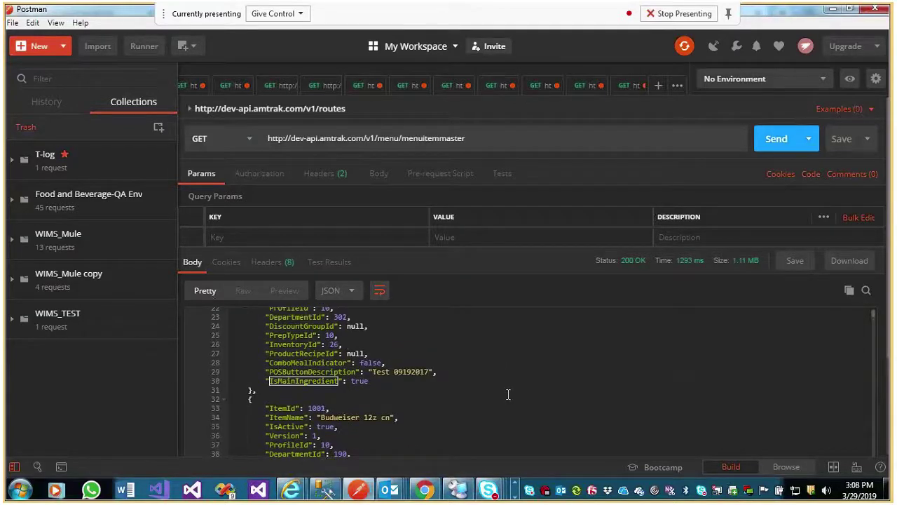
pyautogui.scroll(6, 508, 394)
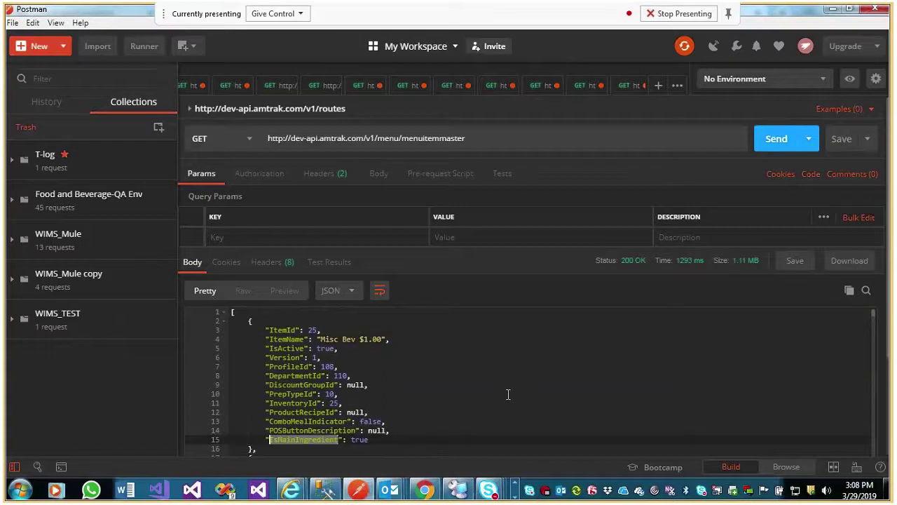
pyautogui.scroll(-1, 509, 395)
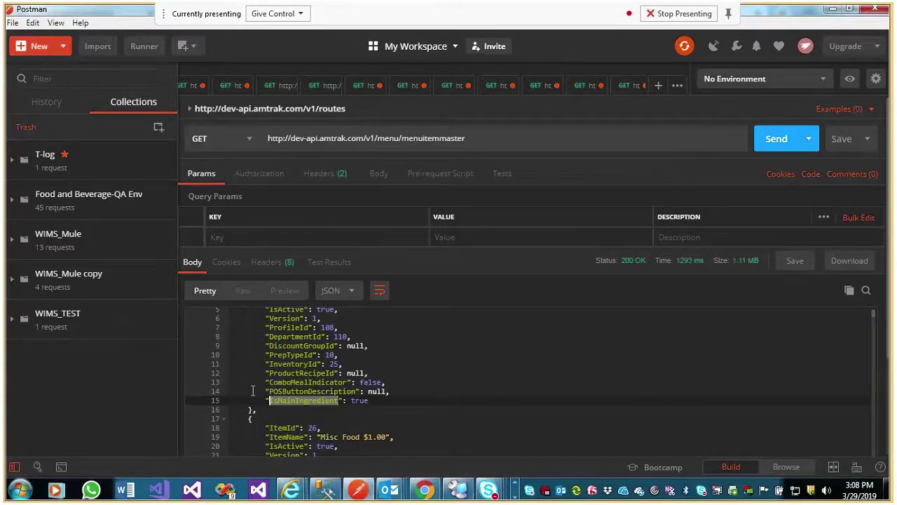
pyautogui.moveTo(256, 372); pyautogui.dragTo(401, 373)
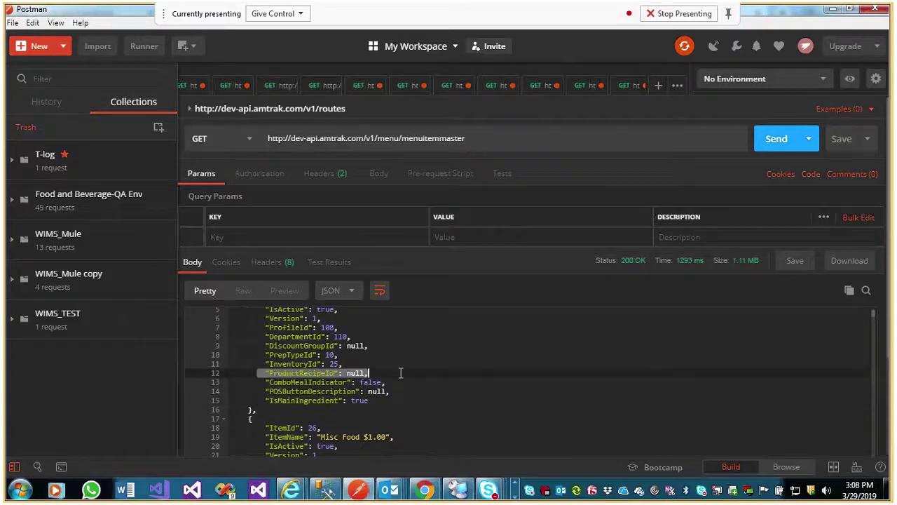
pyautogui.click(254, 365)
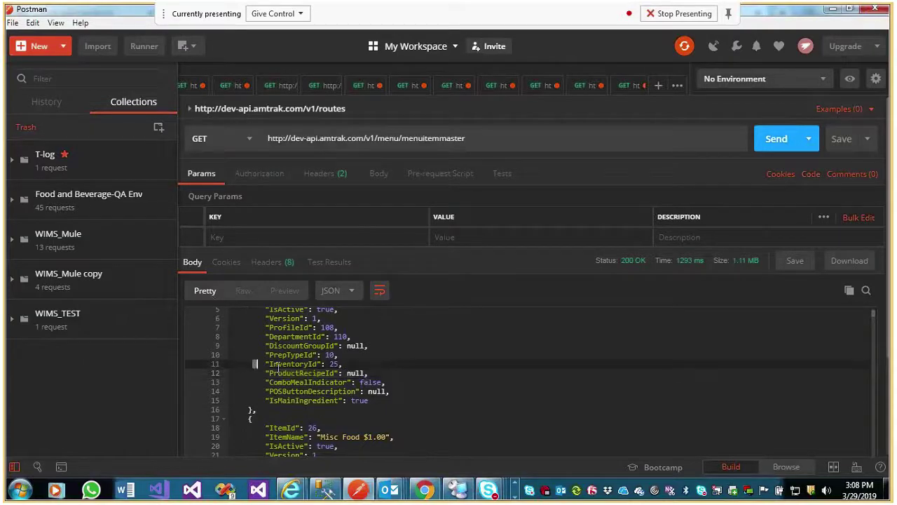
pyautogui.keyDown('shift'); pyautogui.click(491, 366); pyautogui.keyUp('shift')
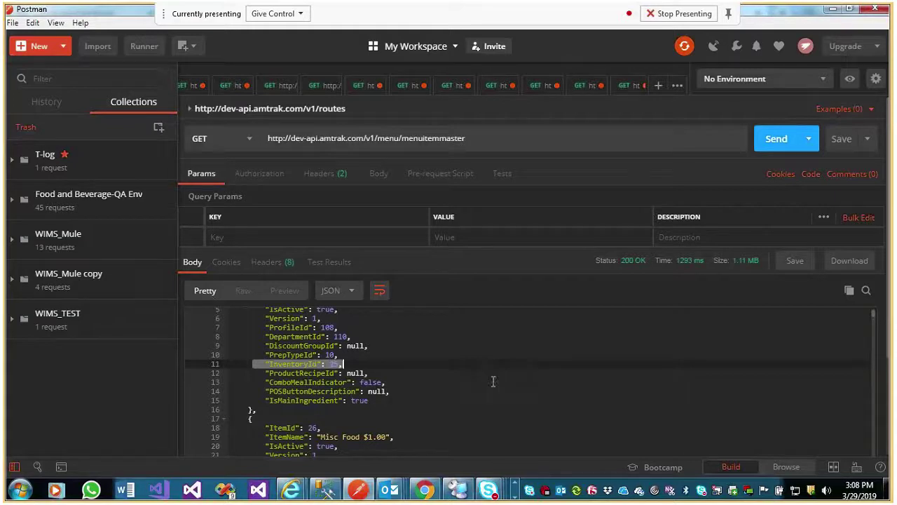
pyautogui.scroll(1, 493, 380)
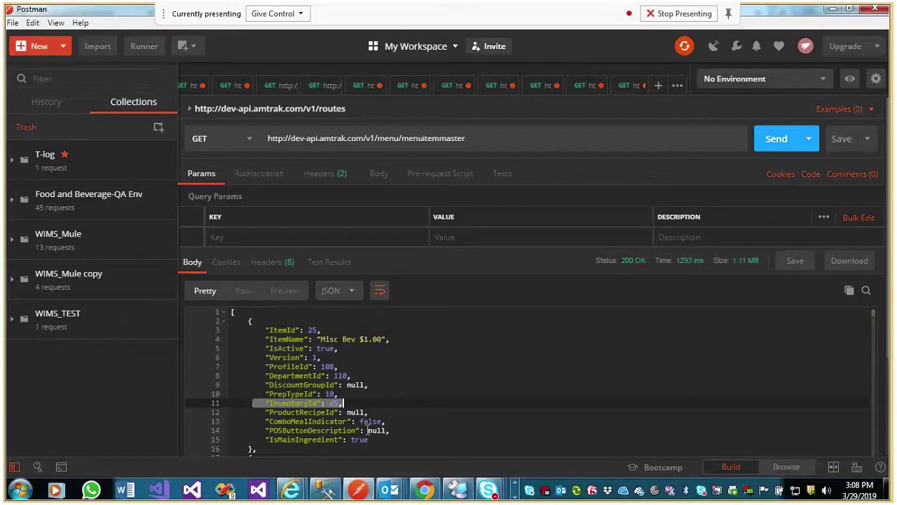
pyautogui.click(359, 404)
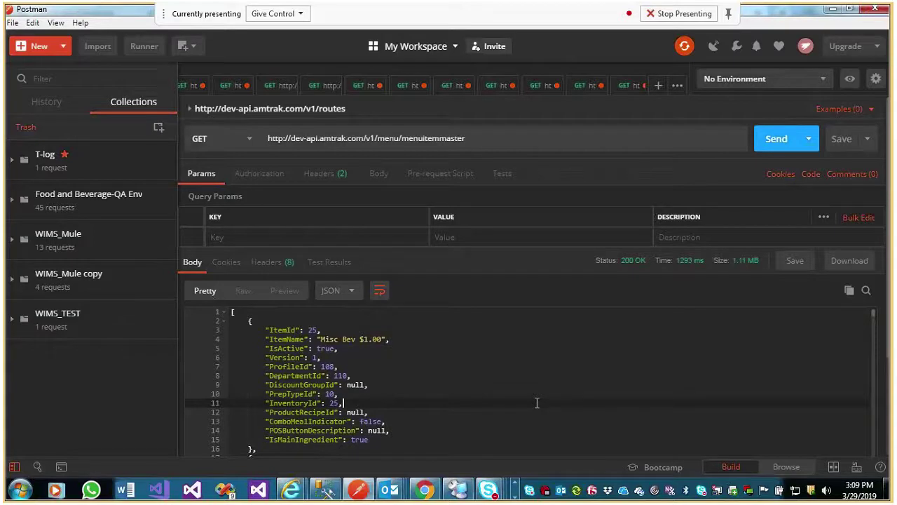
pyautogui.scroll(-1, 537, 403)
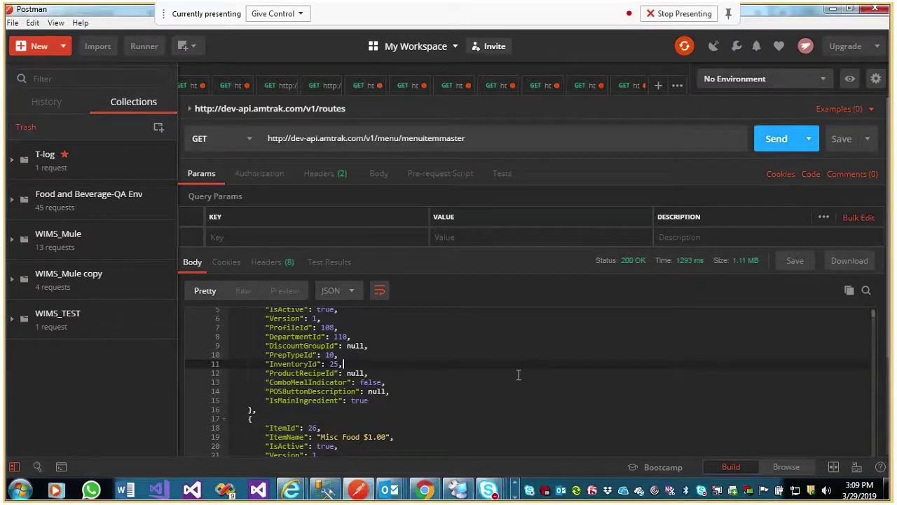
pyautogui.scroll(2, 519, 375)
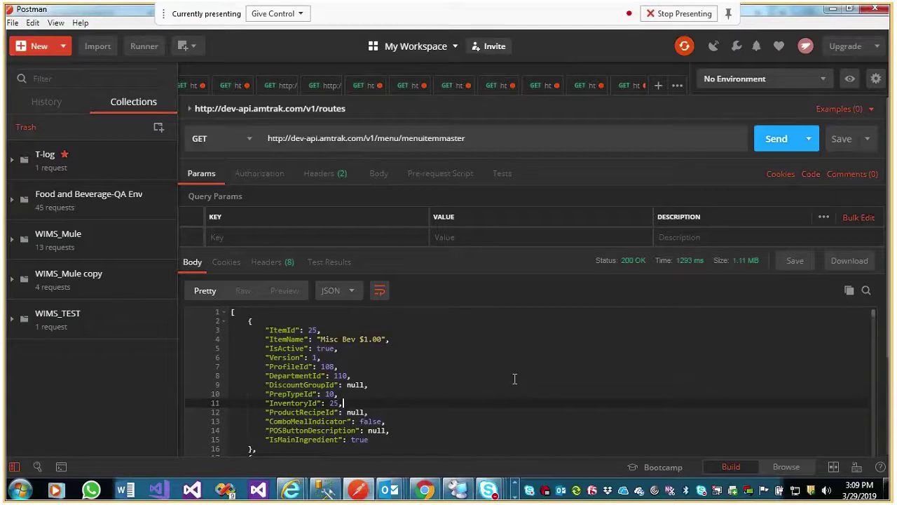
pyautogui.hotkey('ctrl', 'f')
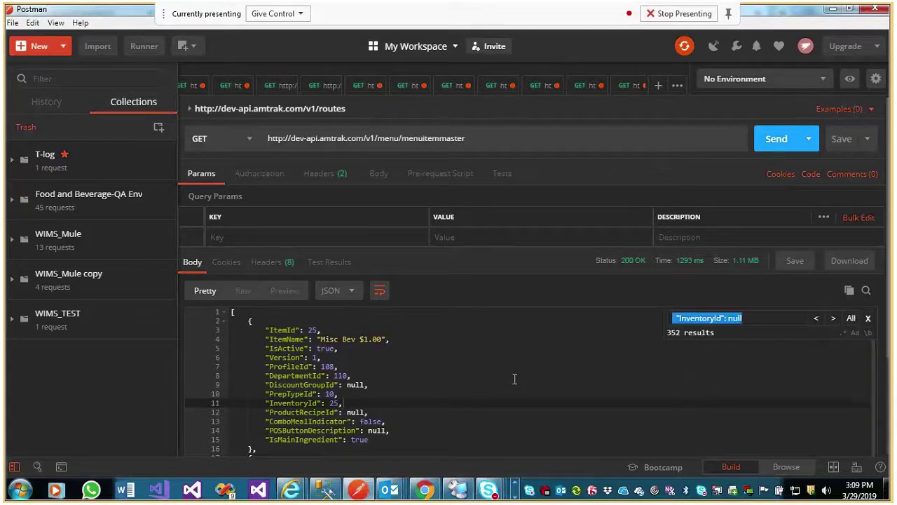
pyautogui.write('21')
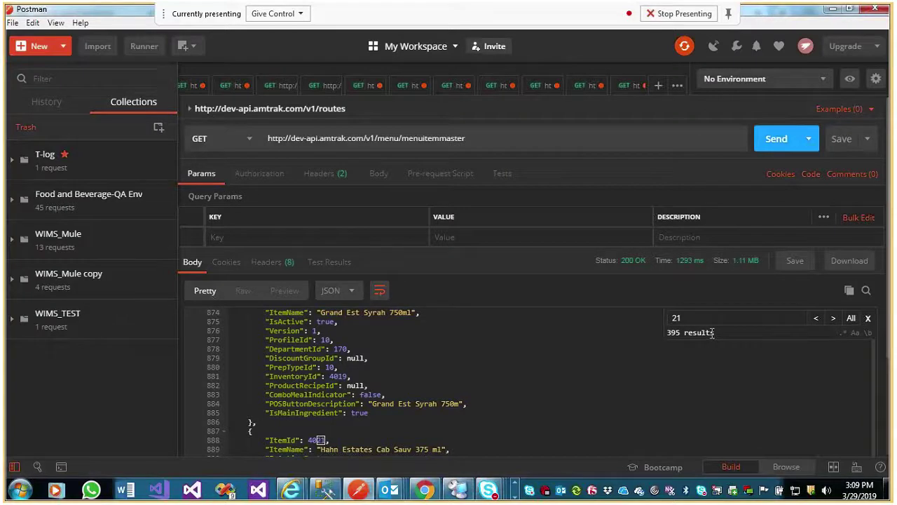
pyautogui.press('BackSpace')
pyautogui.press('BackSpace')
pyautogui.scroll(3, 625, 372)
pyautogui.scroll(10, 626, 373)
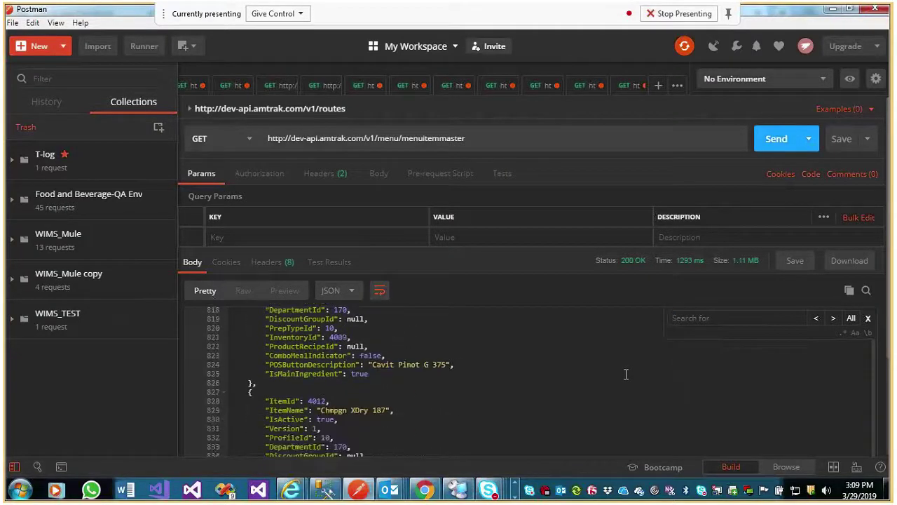
# - Search the JSON response for 1001, go to the previous match, and close the search
pyautogui.write('1101')
pyautogui.press('BackSpace')
pyautogui.press('BackSpace')
pyautogui.press('BackSpace')
pyautogui.write('001')
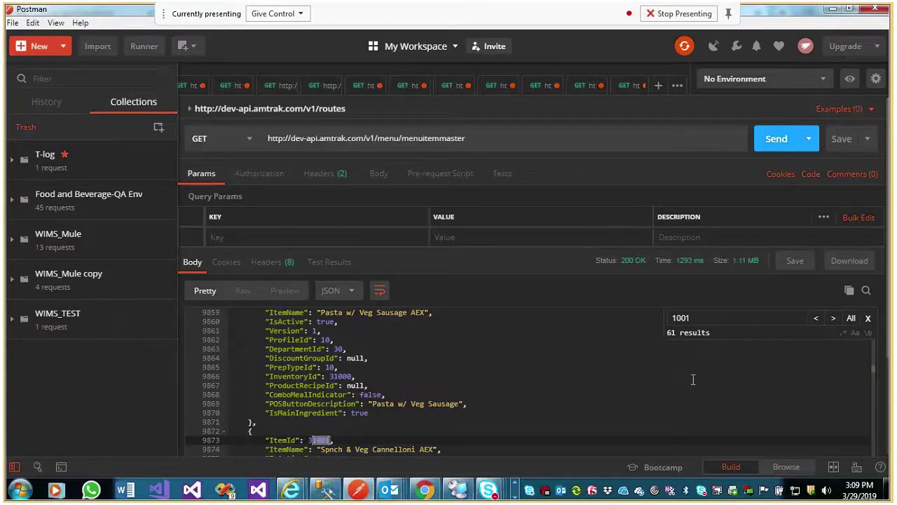
pyautogui.click(816, 319)
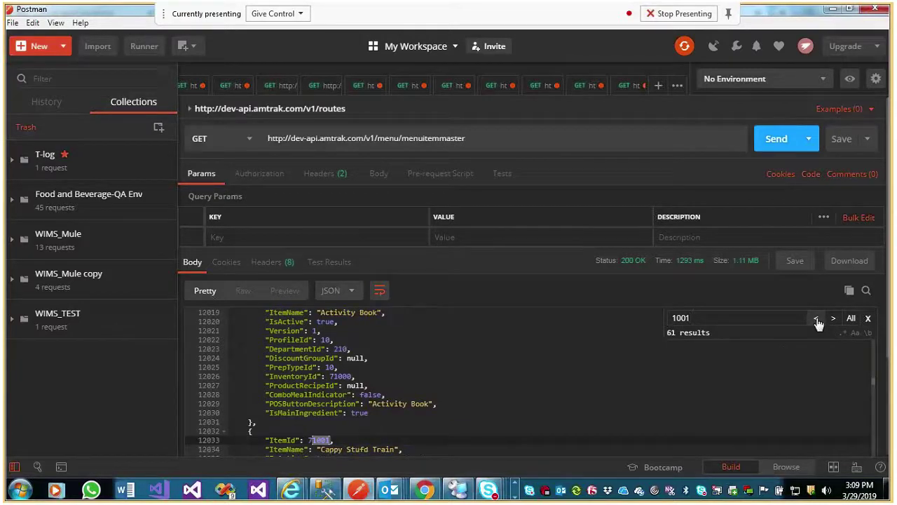
pyautogui.press('Escape')
# - Find the first match for 1001 from the start of the response and review the Budweiser 12z cn record
pyautogui.scroll(2, 804, 401)
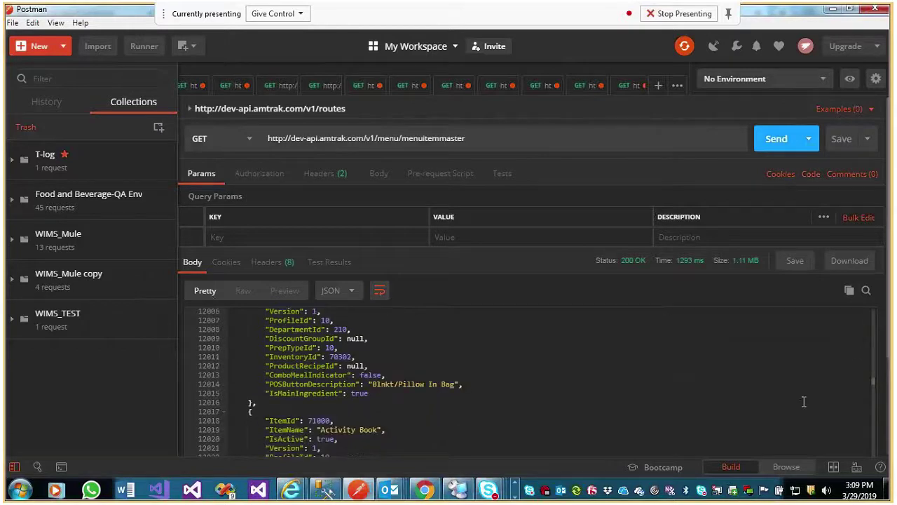
pyautogui.scroll(2, 804, 401)
pyautogui.moveTo(873, 386); pyautogui.dragTo(882, 321)
pyautogui.click(715, 378)
pyautogui.hotkey('ctrl', 'f')
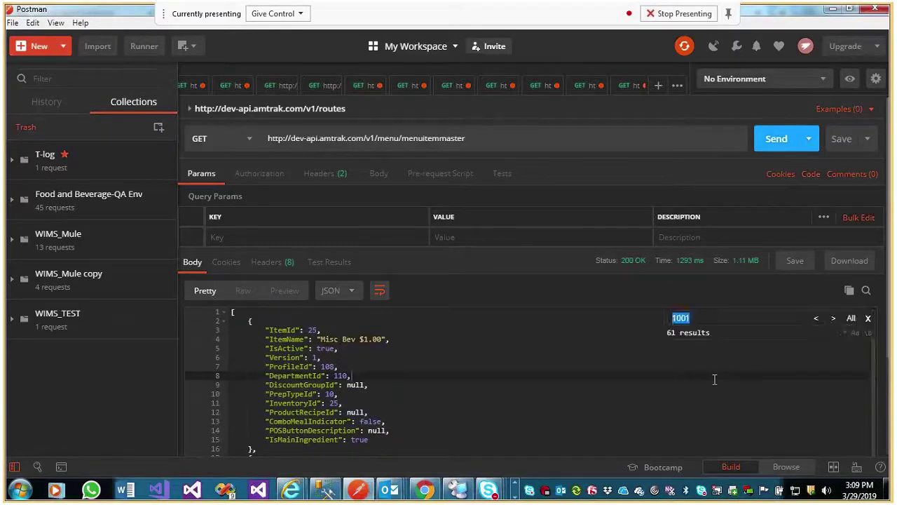
pyautogui.press('Return')
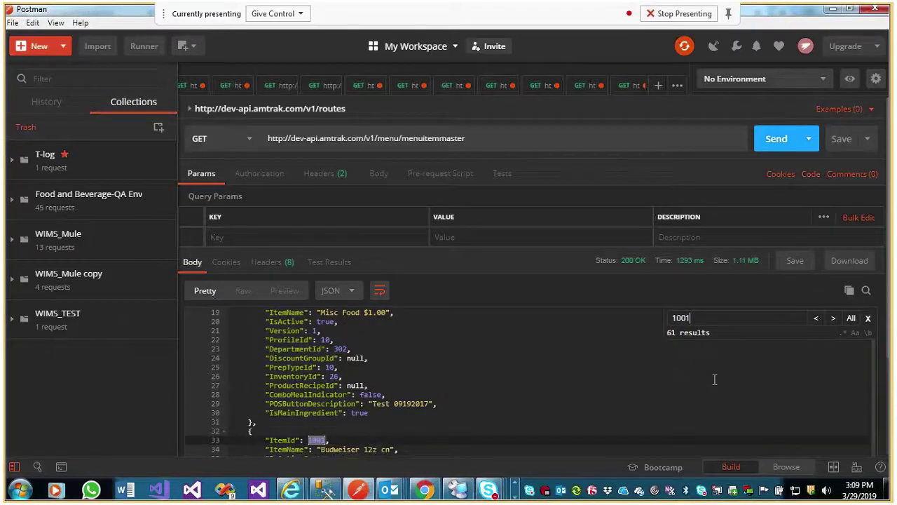
pyautogui.press('Escape')
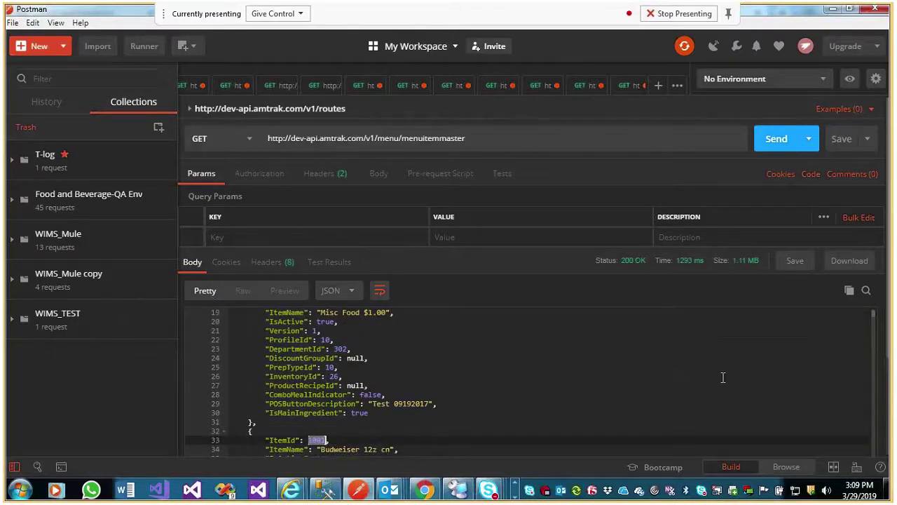
pyautogui.scroll(-1, 723, 378)
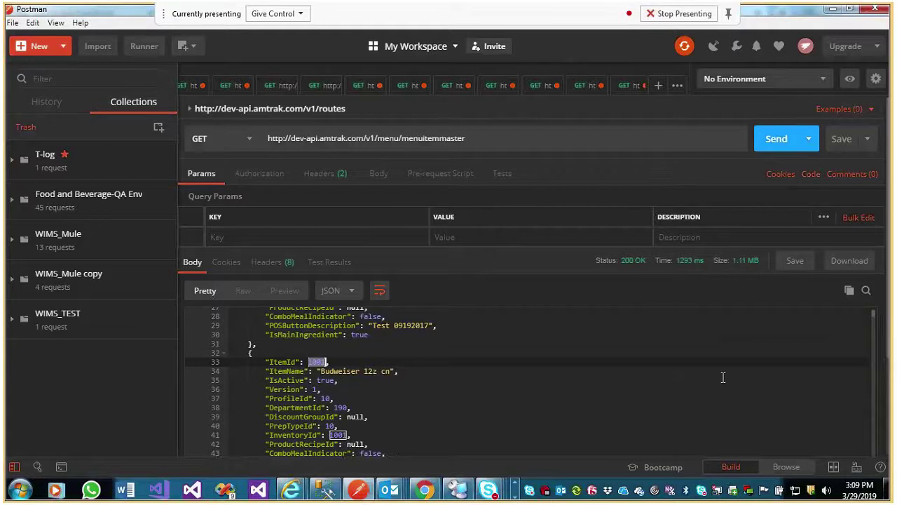
pyautogui.scroll(-2, 723, 377)
pyautogui.scroll(2, 666, 385)
# - Switch to the Amtrak Food & Beverage Management Systems site, open Menu Items under Menus, and search for 1001
pyautogui.click(459, 490)
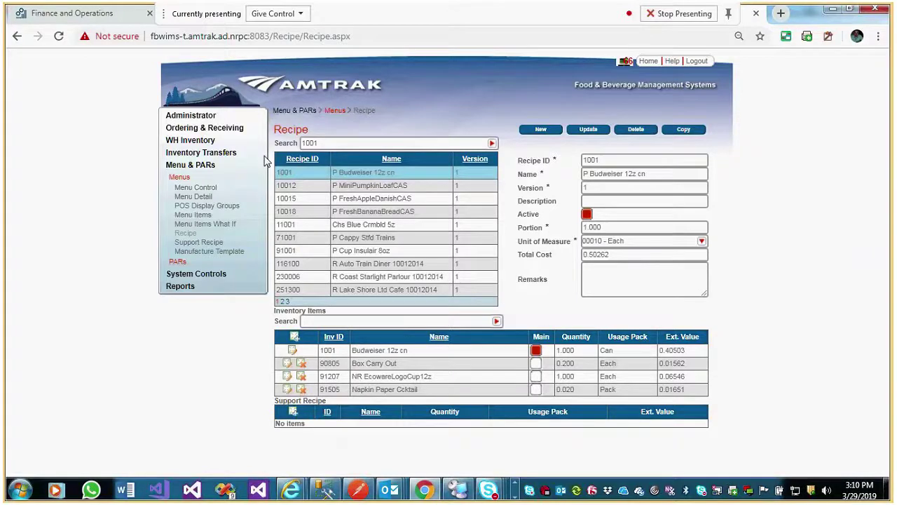
pyautogui.click(192, 215)
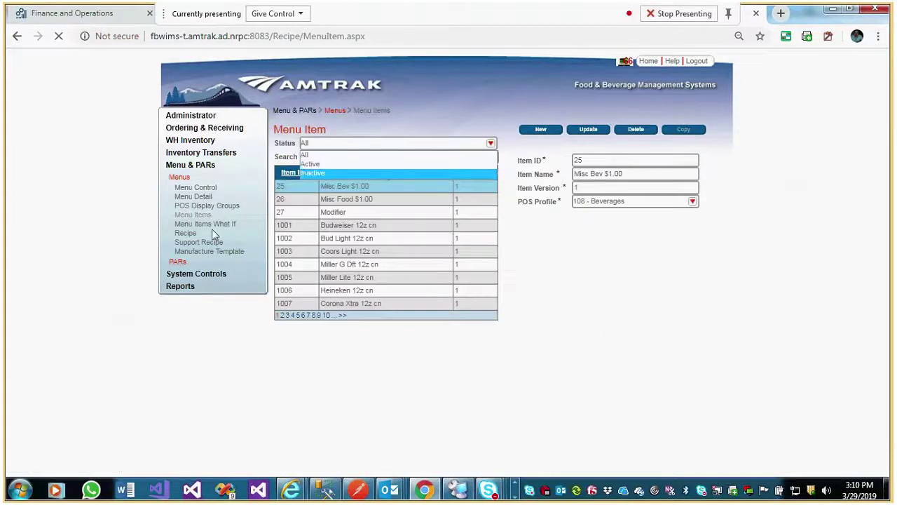
pyautogui.click(350, 156)
pyautogui.write('1001')
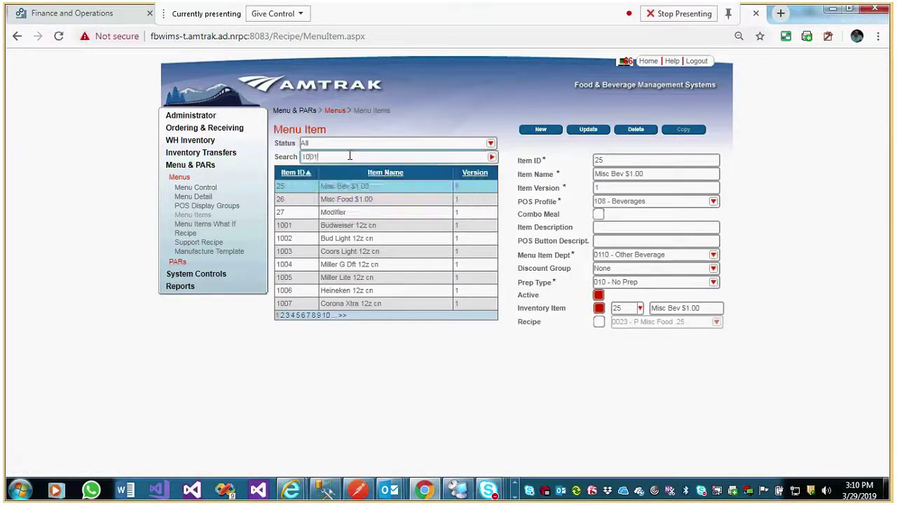
pyautogui.press('Return')
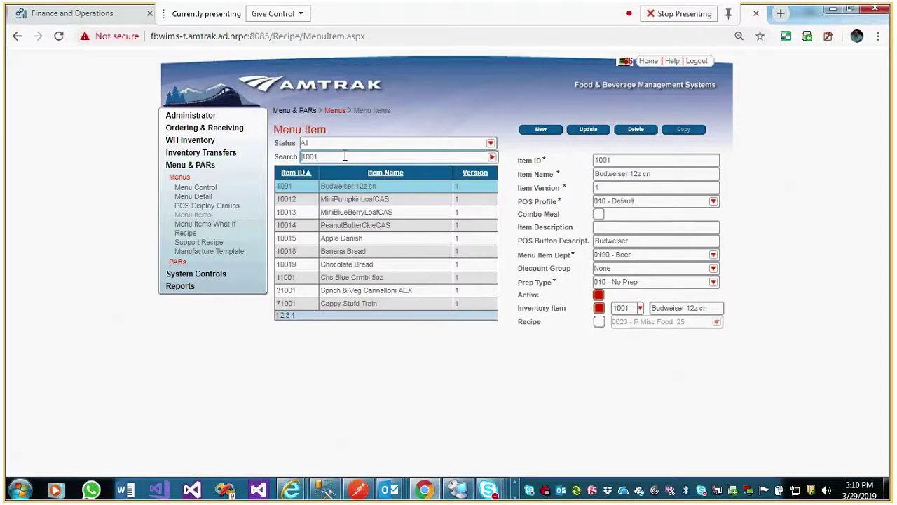
# - Search the menu items for Bud and refine the search to Budweiser
pyautogui.write('Bud')
pyautogui.press('Return')
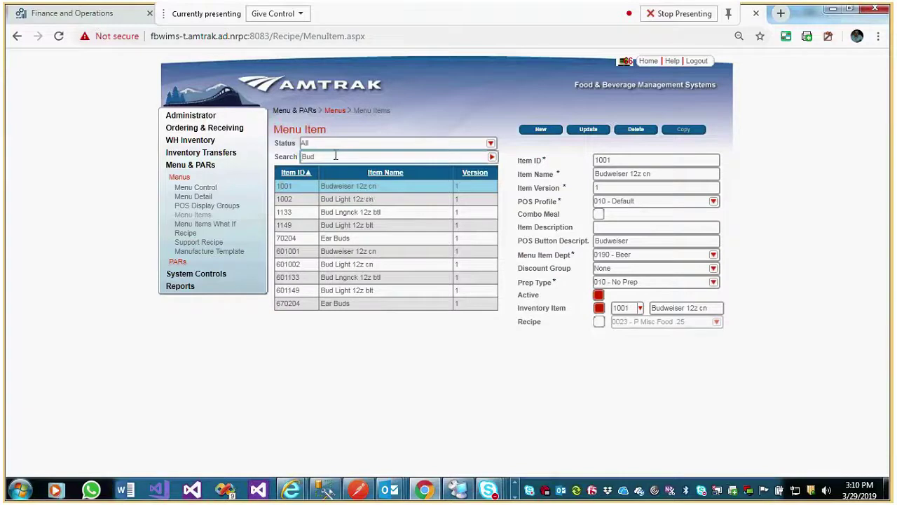
pyautogui.write('weiser')
pyautogui.press('Return')
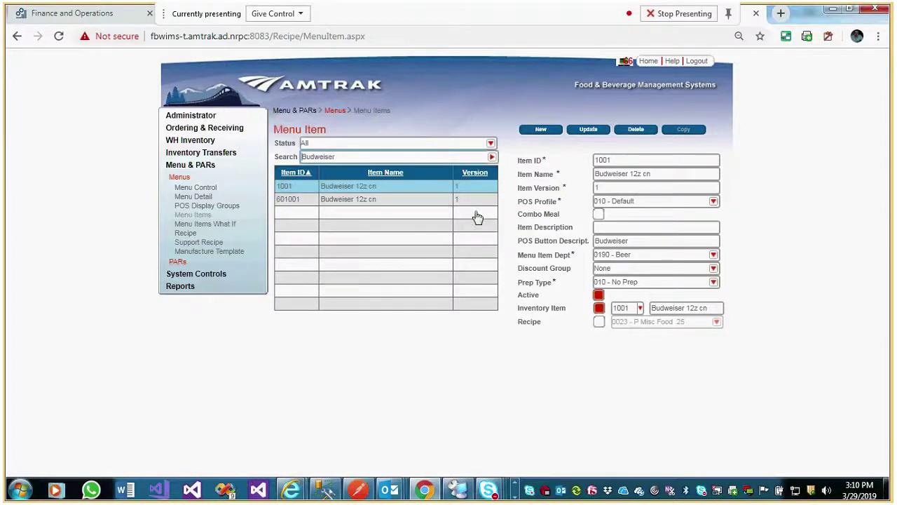
# - Switch back to Postman and examine the fields of the Budweiser 12z cn item, clearing the highlight on its ItemId
pyautogui.hotkey('alt', 'Tab')
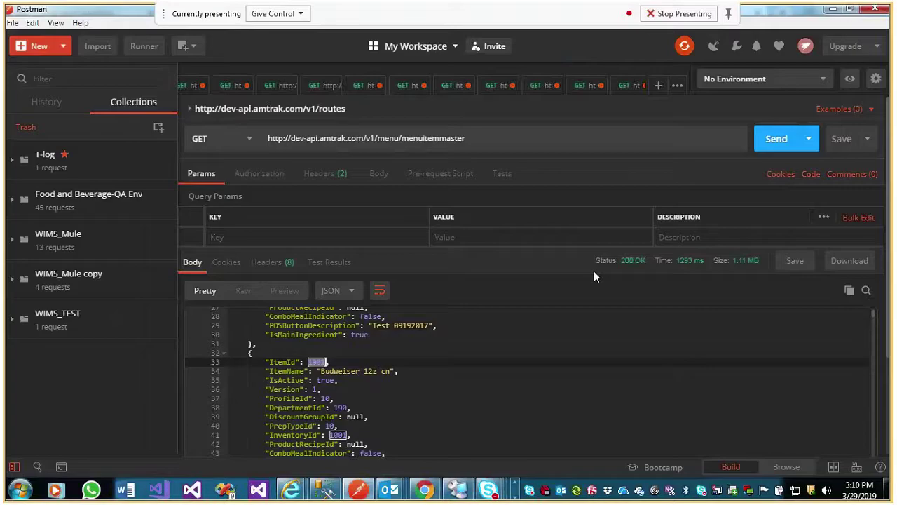
pyautogui.scroll(-2, 533, 391)
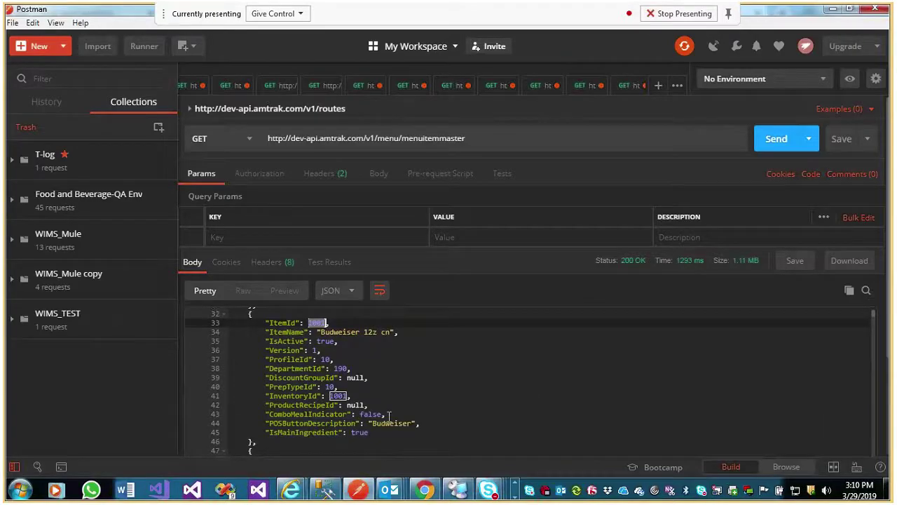
pyautogui.click(452, 395)
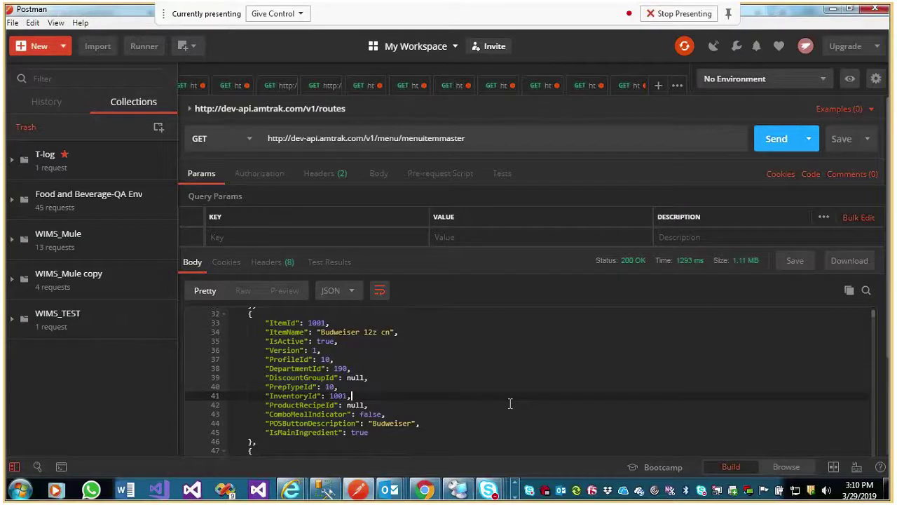
# - Switch to the Amtrak Food & Beverage Management Systems site and review the POS Profile options for Budweiser 12z cn, keeping 010 - Default
pyautogui.hotkey('alt', 'Tab')
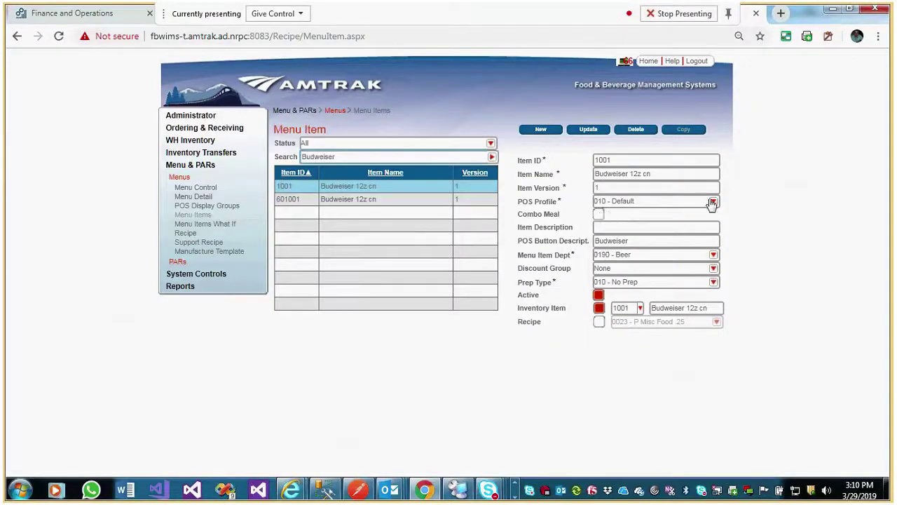
pyautogui.click(626, 203)
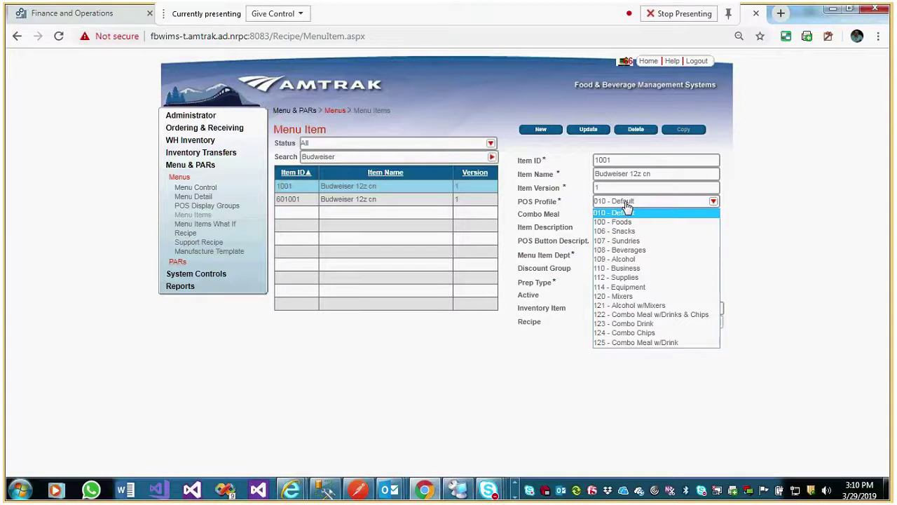
pyautogui.click(626, 209)
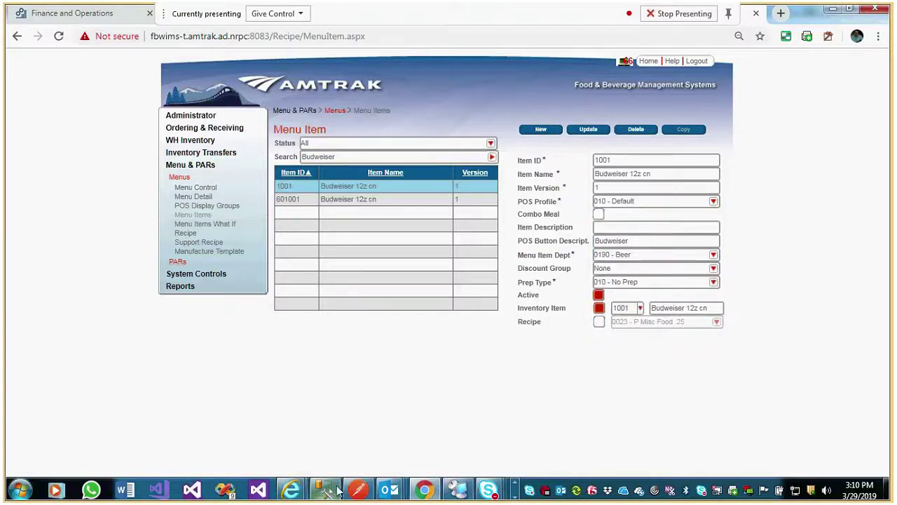
# - Compare the Budweiser 12z cn record in Postman with its Menu Item form on the Amtrak site, ending back in Postman
pyautogui.moveTo(337, 491)
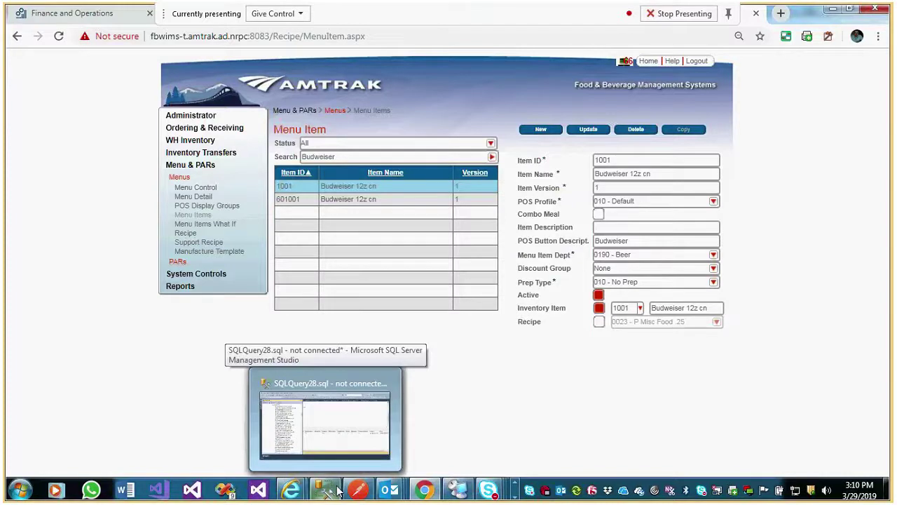
pyautogui.hotkey('alt', 'Tab')
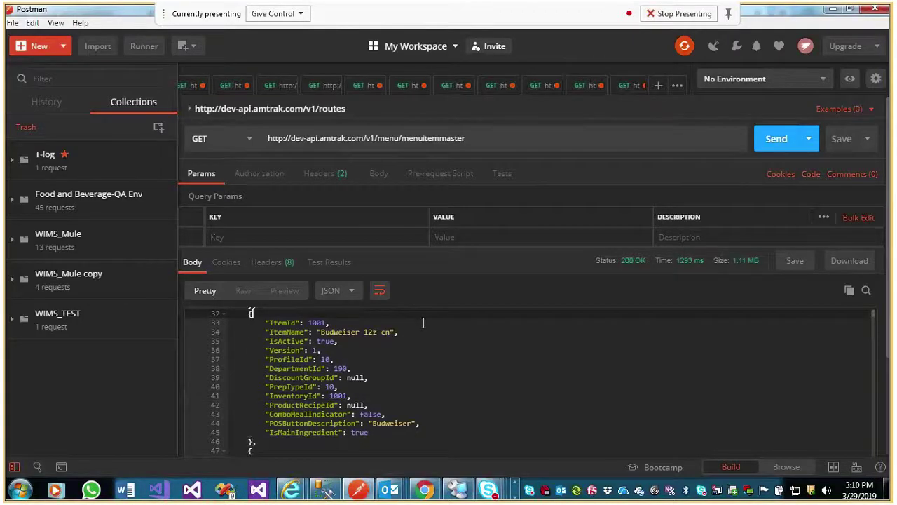
pyautogui.hotkey('alt', 'Tab')
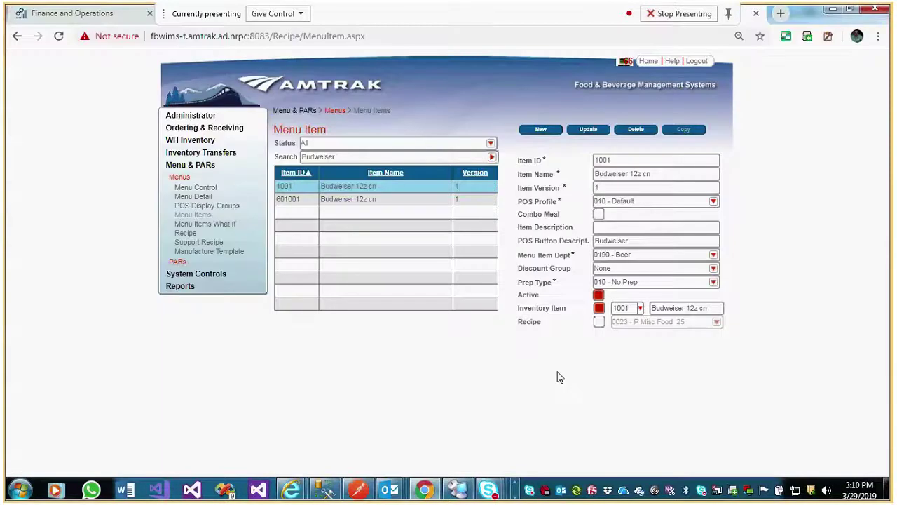
pyautogui.hotkey('alt', 'Tab')
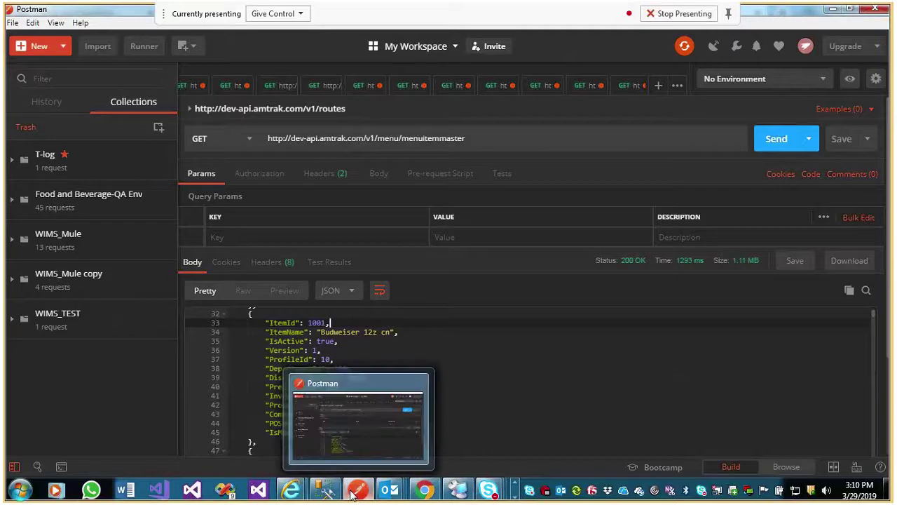
# - Search the menu item master response body for 6
pyautogui.click(546, 398)
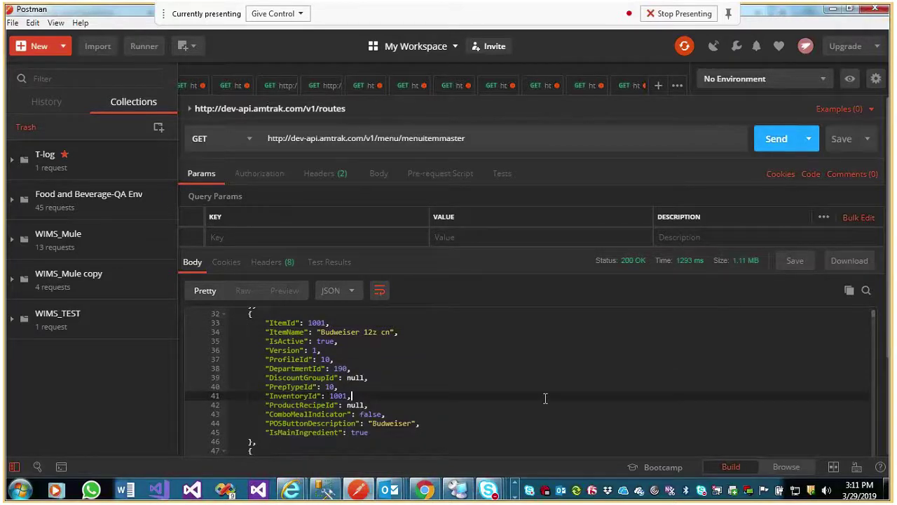
pyautogui.hotkey('ctrl', 'f')
pyautogui.write('6')
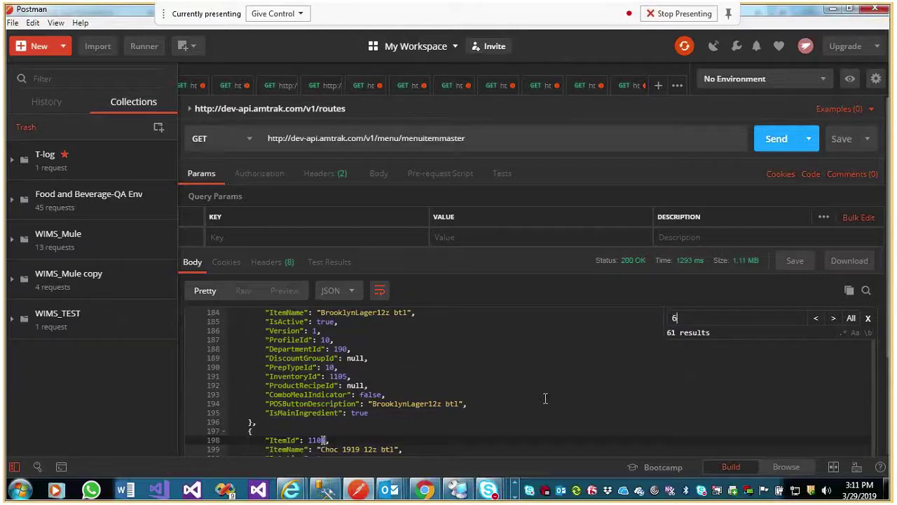
# - Find item 601001 in the menuitemmaster response and highlight its ProfileId line
pyautogui.write('0')
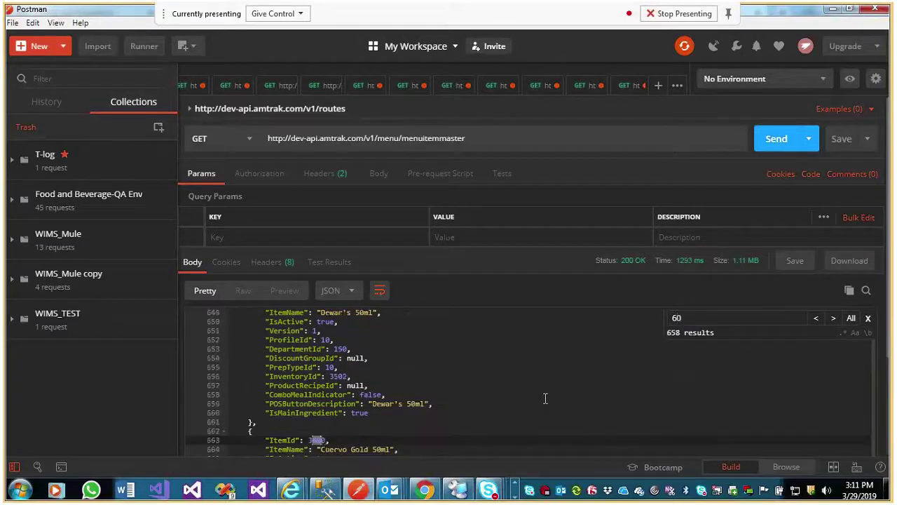
pyautogui.write('1001')
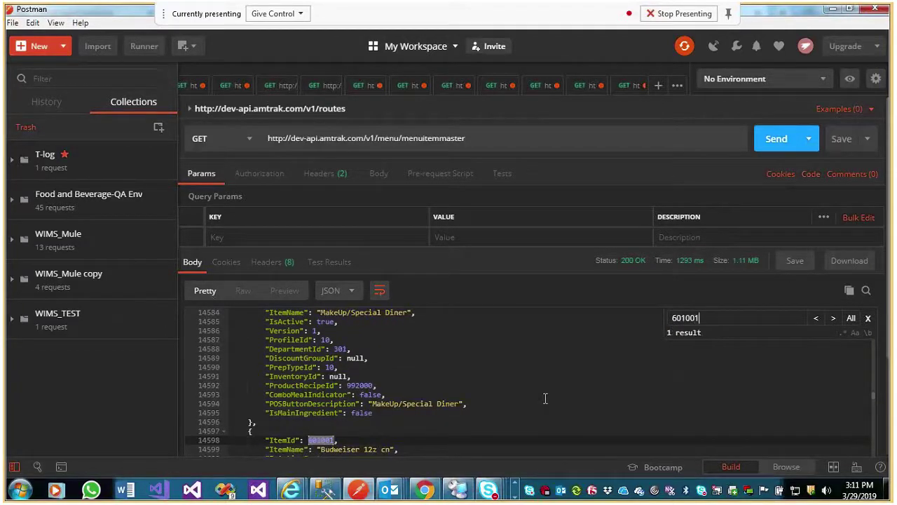
pyautogui.click(867, 319)
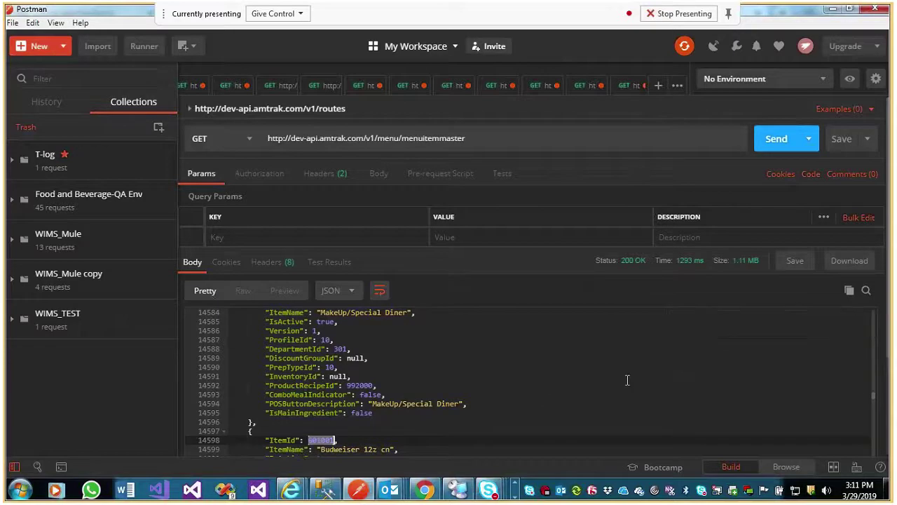
pyautogui.scroll(-4, 623, 381)
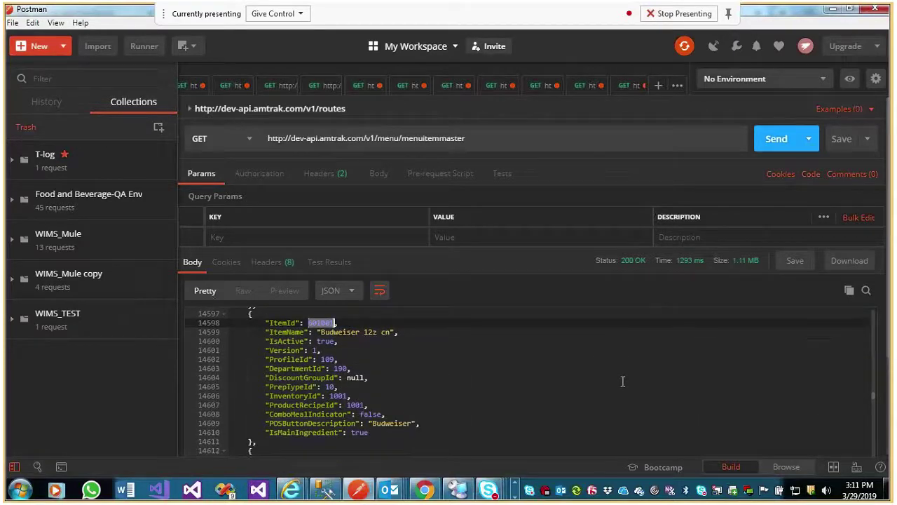
pyautogui.moveTo(265, 359); pyautogui.dragTo(370, 355)
# - Switch to Chrome, select menu item 601001 to compare its POS profile with the response, and return to Postman
pyautogui.hotkey('alt', 'Tab')
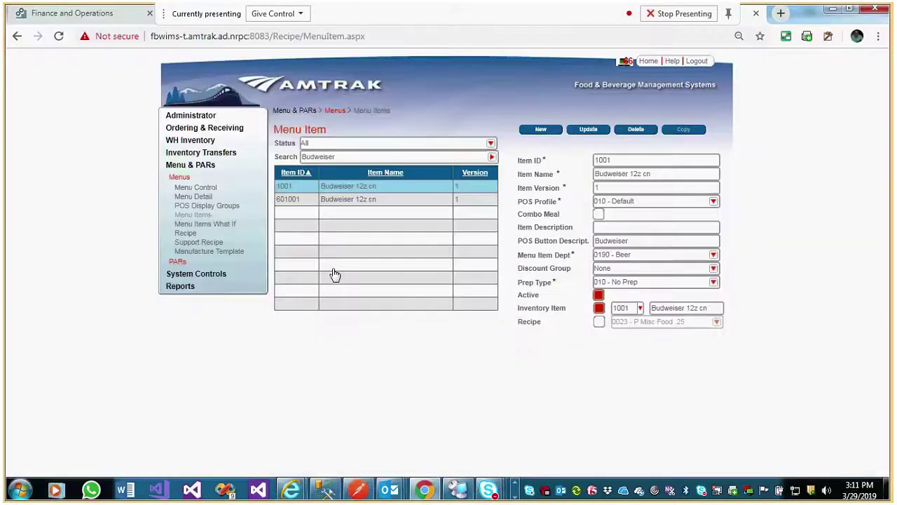
pyautogui.click(349, 200)
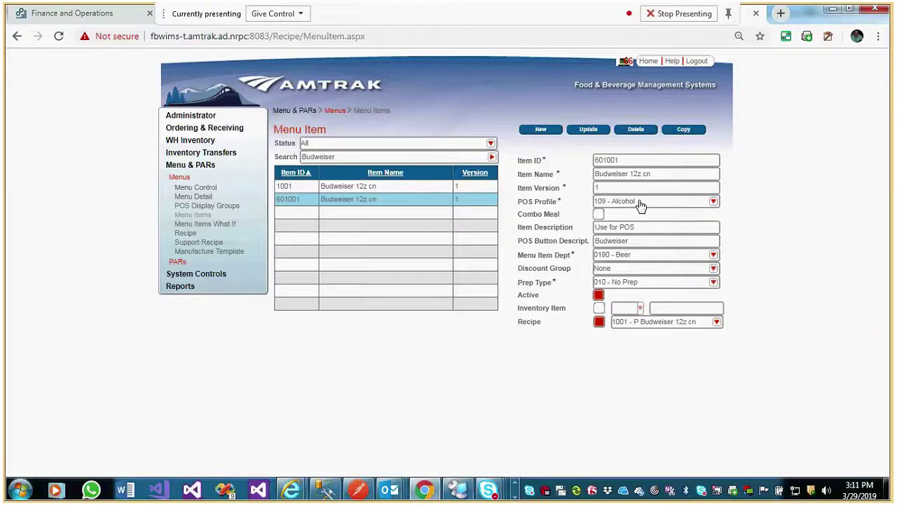
pyautogui.hotkey('alt', 'Tab')
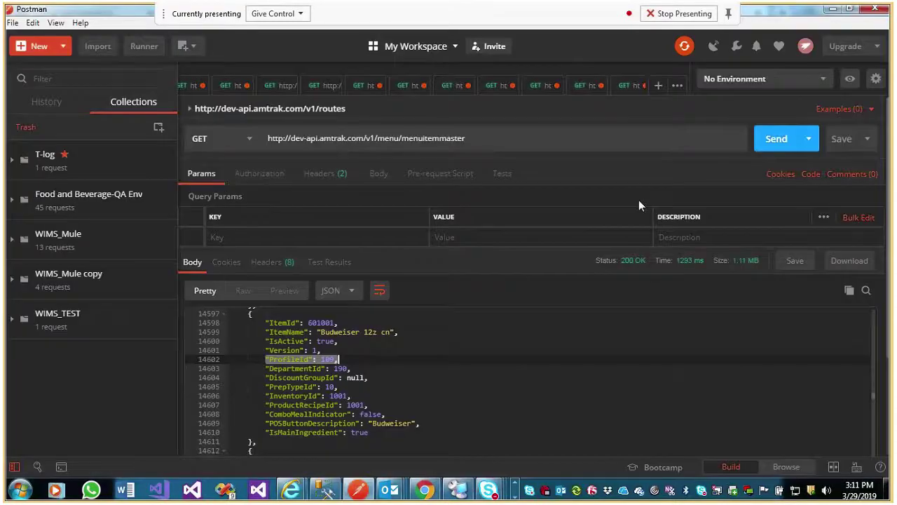
# - Highlight item 601001's InventoryId and ProductRecipeId lines and compare them with the item's inventory and recipe fields in Chrome
pyautogui.click(360, 396)
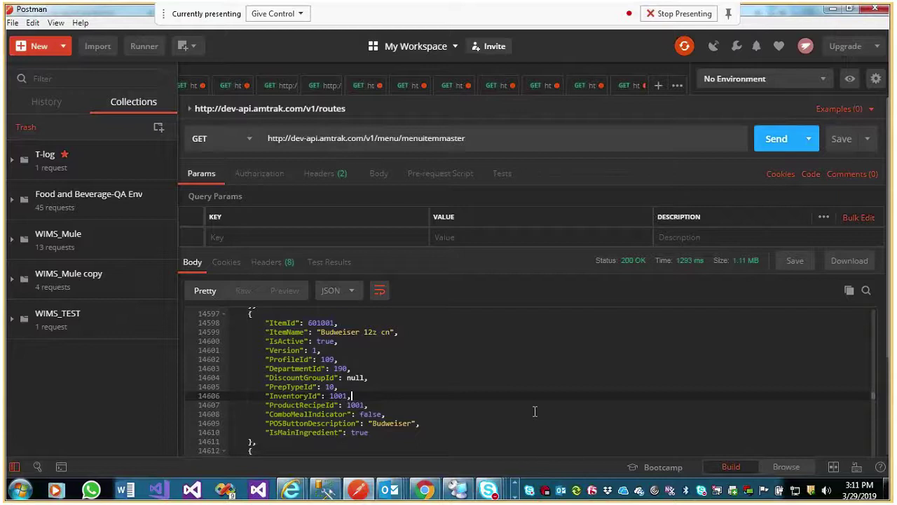
pyautogui.click(374, 405)
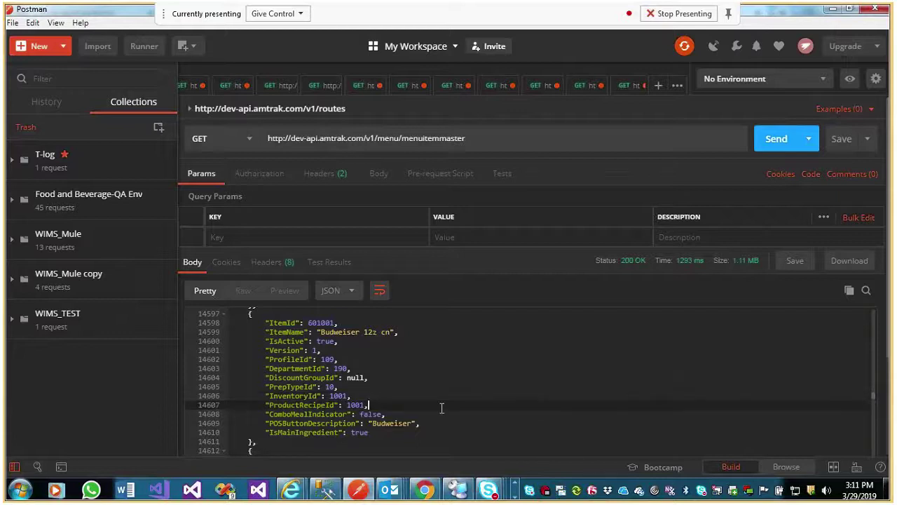
pyautogui.moveTo(442, 408); pyautogui.dragTo(260, 396)
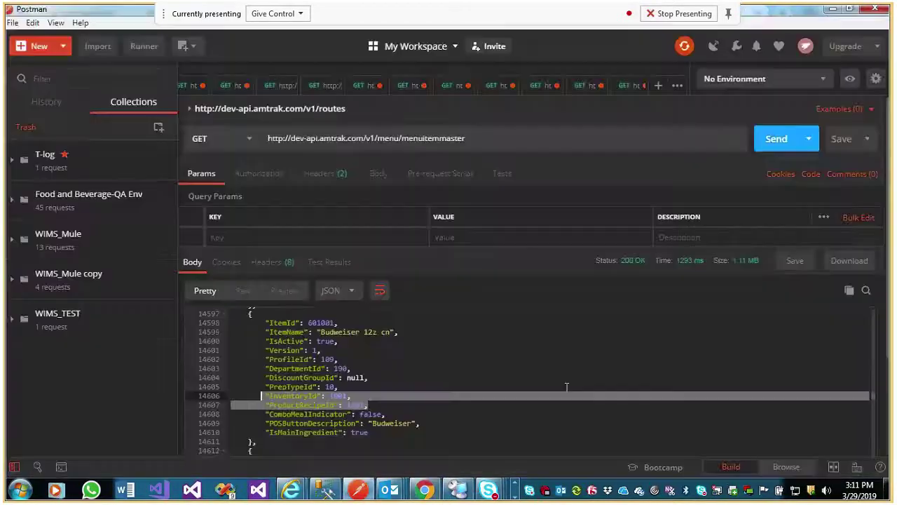
pyautogui.hotkey('alt', 'Tab')
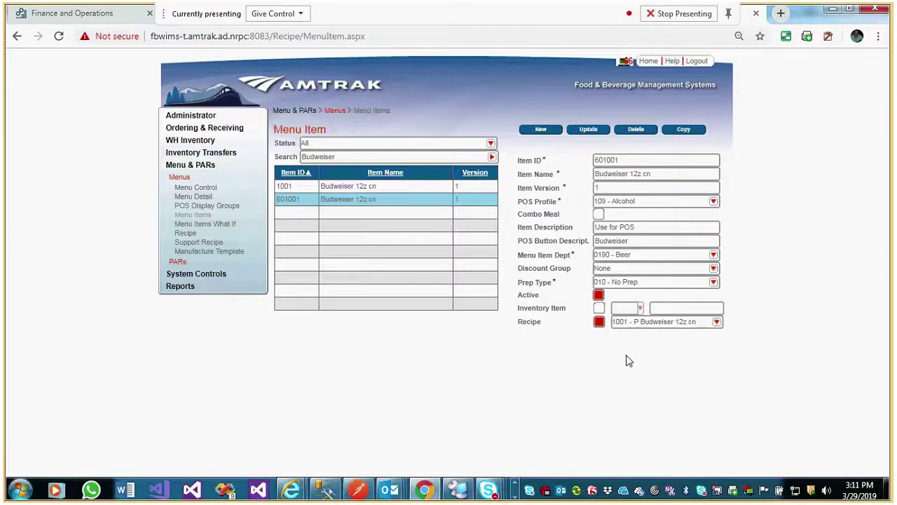
pyautogui.hotkey('alt', 'Tab')
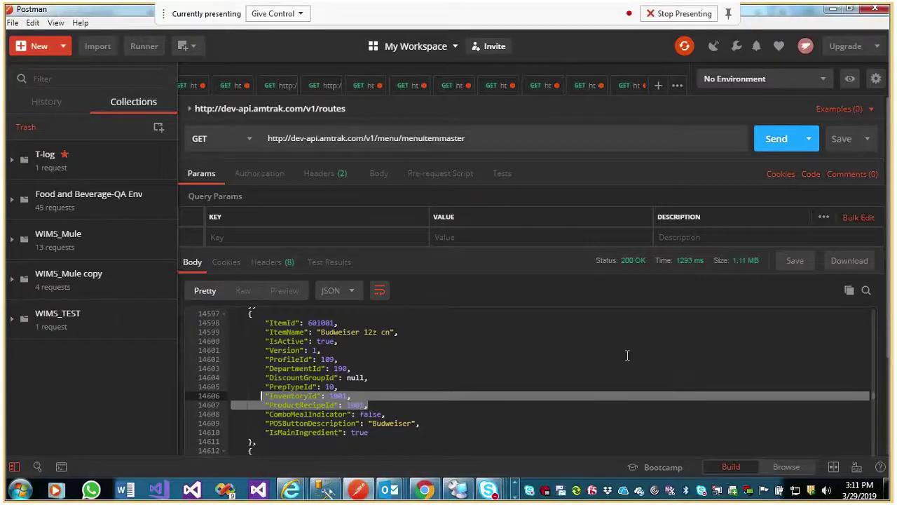
pyautogui.click(547, 394)
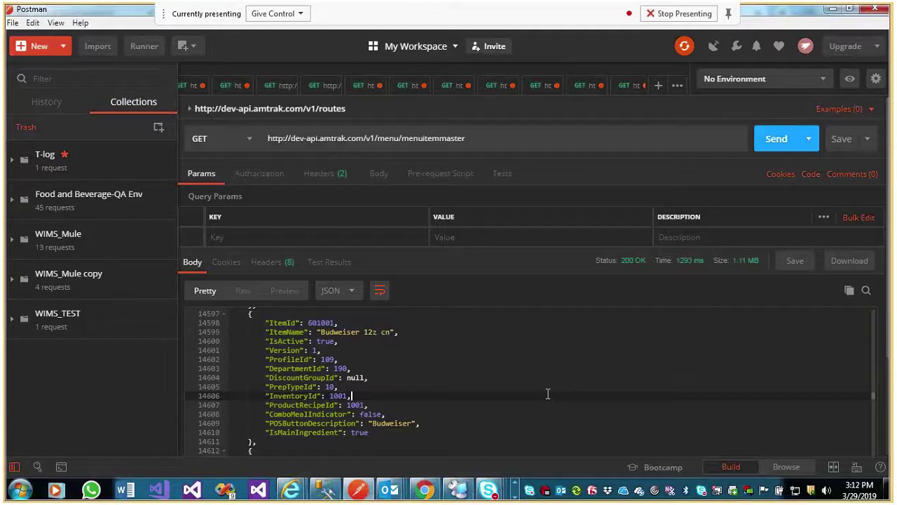
# - Return to the start of the menuitemmaster response and search it for 1108
pyautogui.moveTo(875, 397); pyautogui.dragTo(889, 309)
pyautogui.click(602, 375)
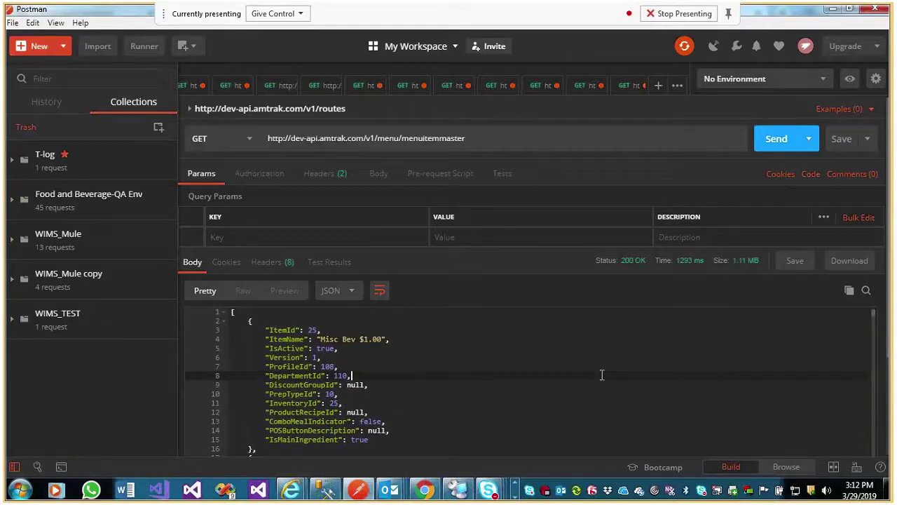
pyautogui.hotkey('ctrl', 'f')
pyautogui.write('1108')
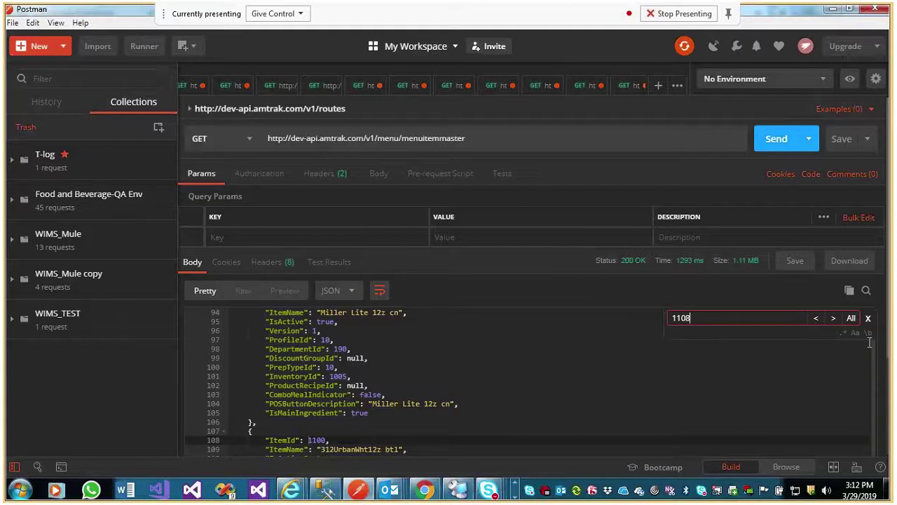
pyautogui.click(869, 319)
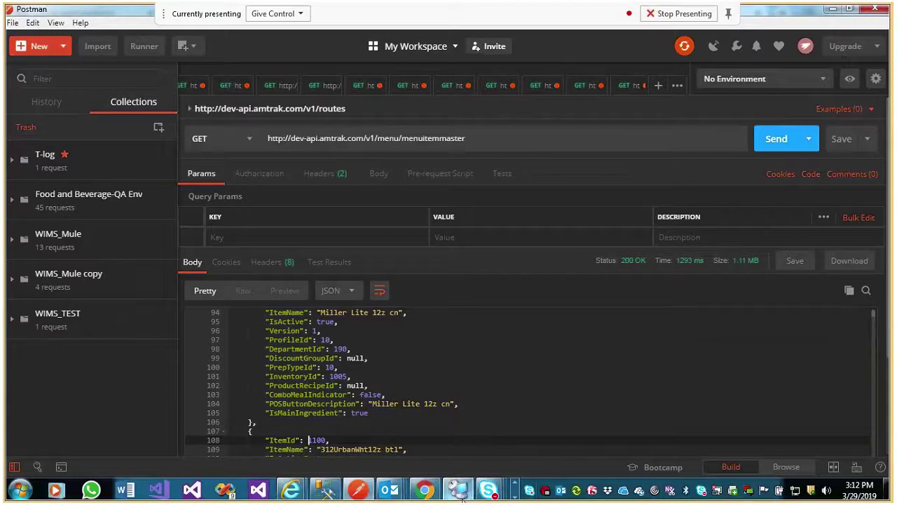
# - Switch to Chrome, open the Inv Master List under System Controls and search it for 1108
pyautogui.click(426, 490)
pyautogui.moveTo(196, 274)
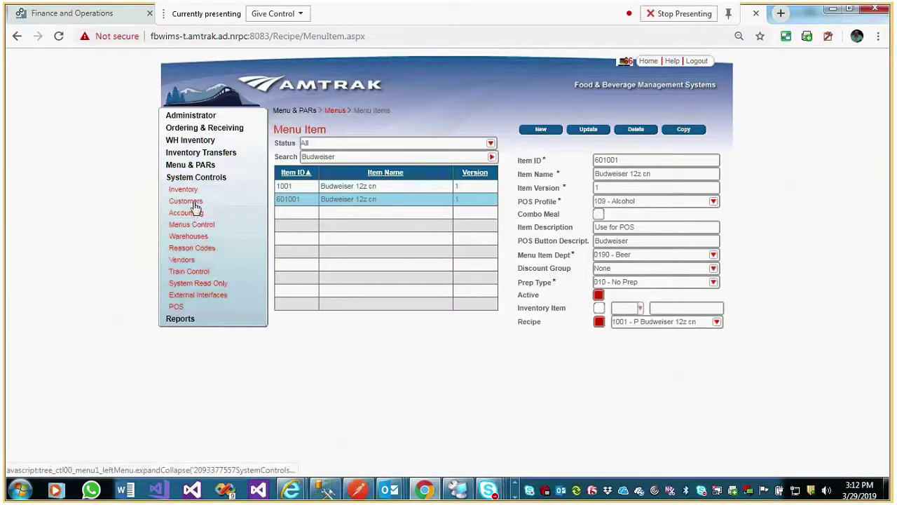
pyautogui.click(201, 201)
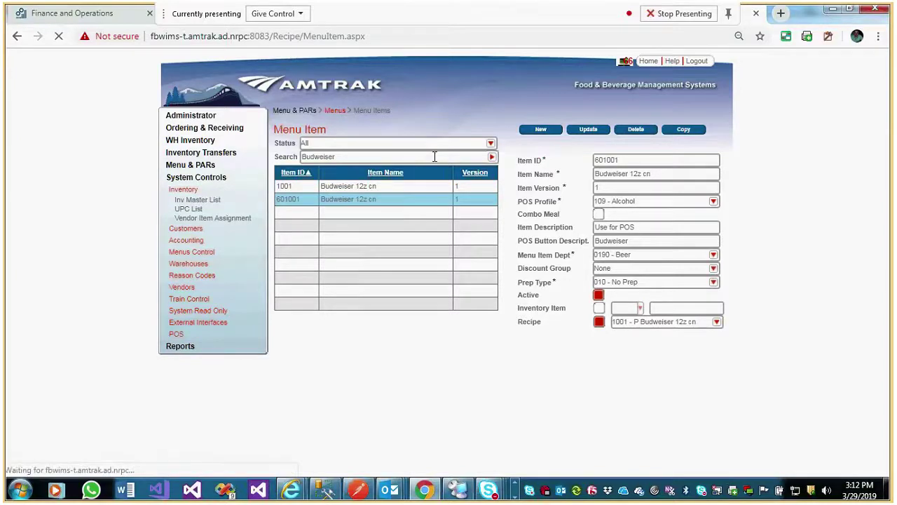
pyautogui.click(344, 201)
pyautogui.write('1108')
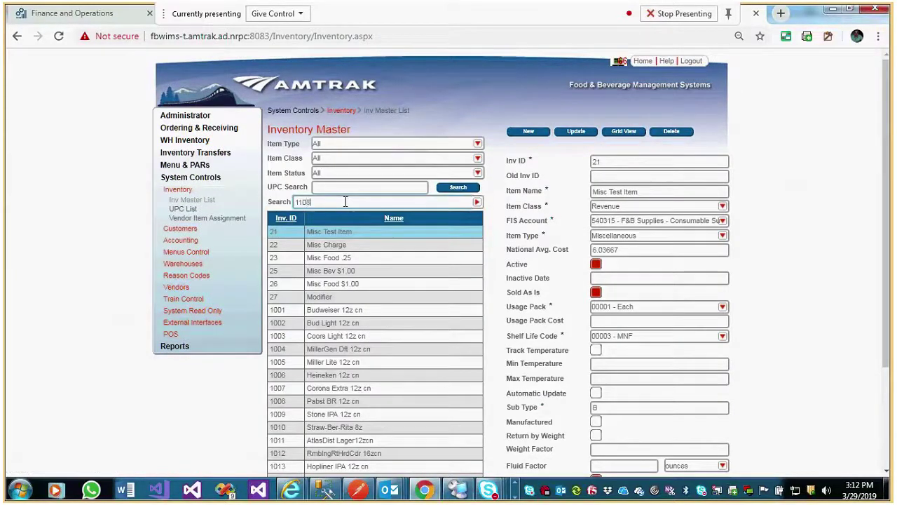
pyautogui.press('Return')
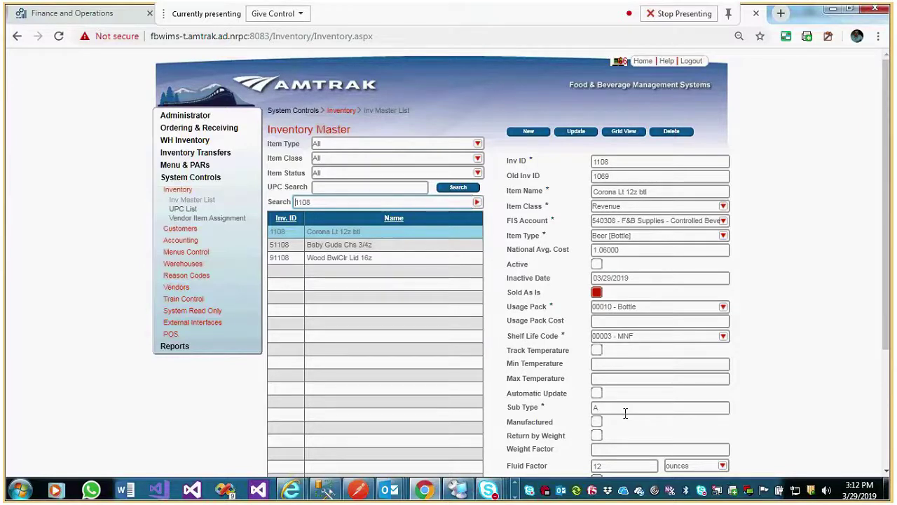
# - Open the Menu Items page under Menu & PARs and search it for 1108
pyautogui.click(204, 165)
pyautogui.click(175, 178)
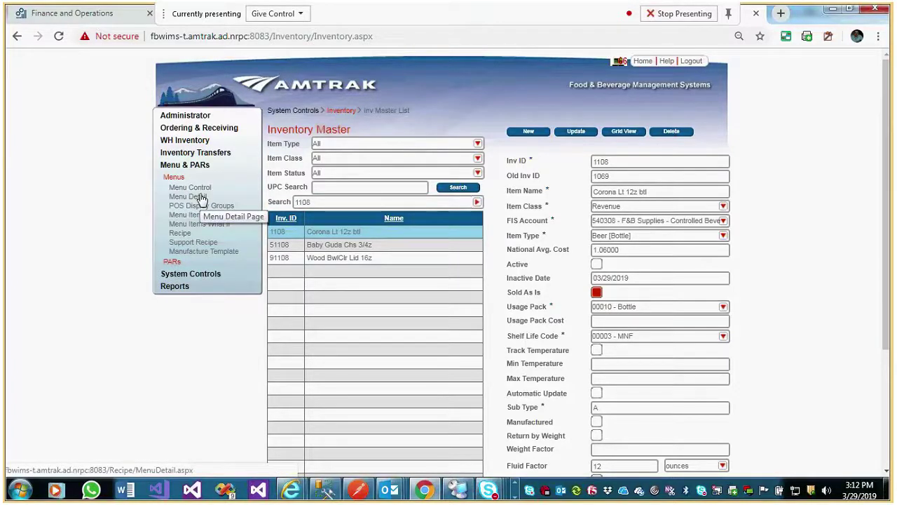
pyautogui.click(193, 217)
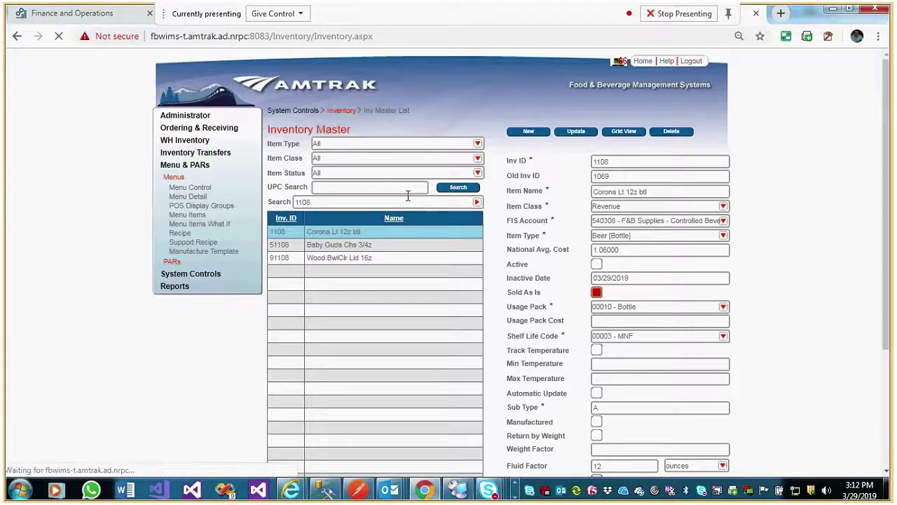
pyautogui.click(378, 156)
pyautogui.write('1108')
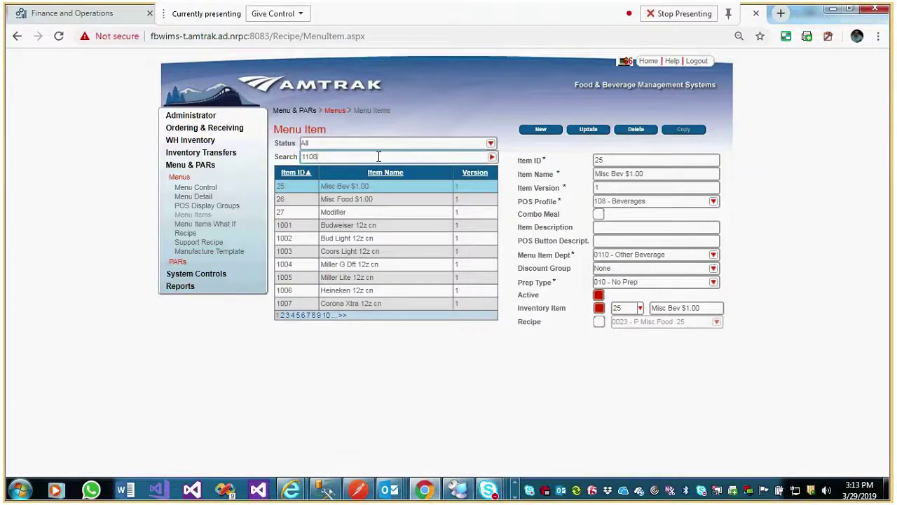
pyautogui.press('Return')
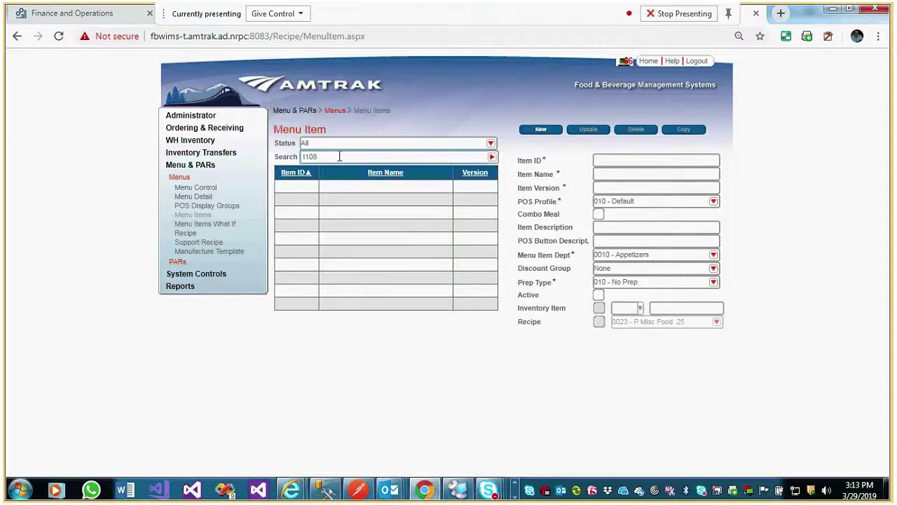
# - Load fbwims.amtrak.ad.nrpc/ in a new browser tab
pyautogui.hotkey('ctrl', 't')
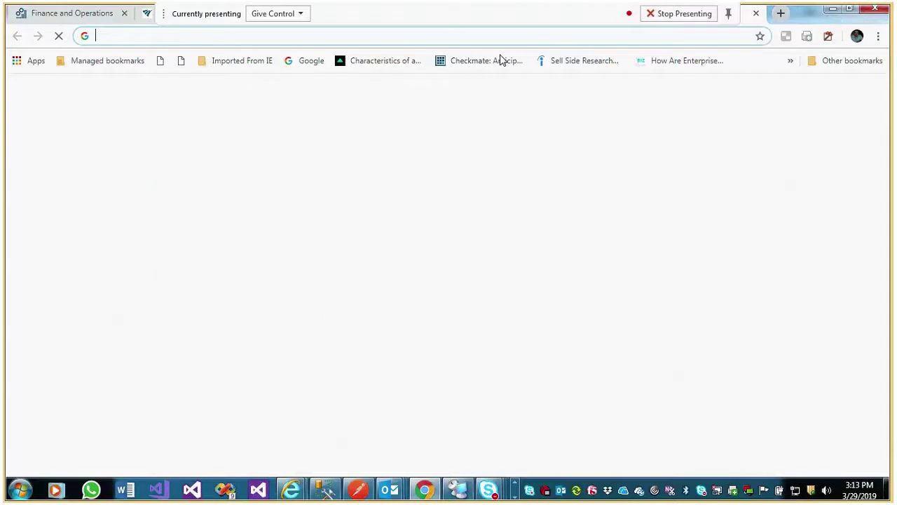
pyautogui.write('f')
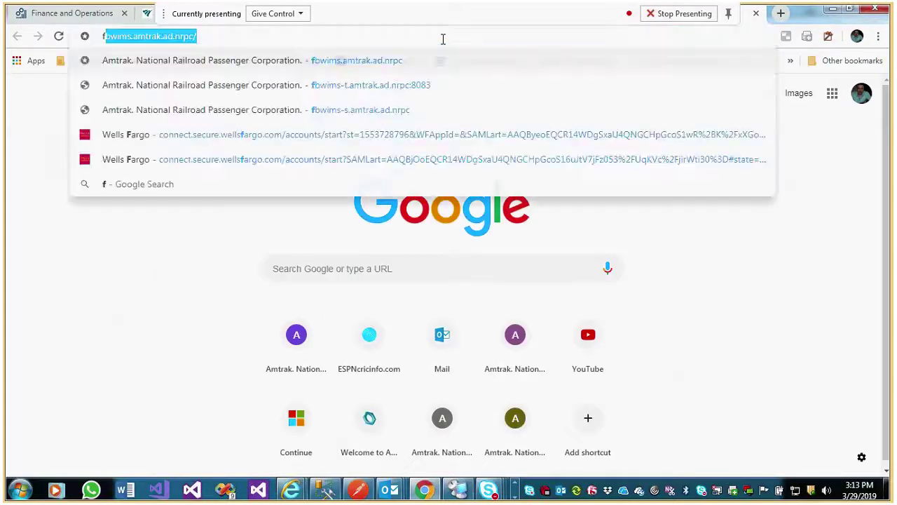
pyautogui.press('Delete')
pyautogui.write('a')
pyautogui.press('BackSpace')
pyautogui.write('v')
pyautogui.press('BackSpace')
pyautogui.write('bi')
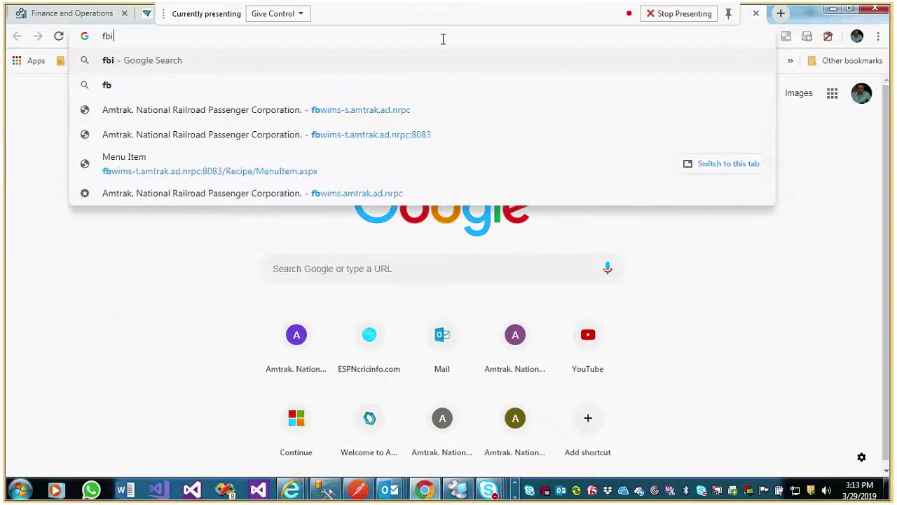
pyautogui.press('BackSpace')
pyautogui.write('wims.amtrak.ad.nrpc/')
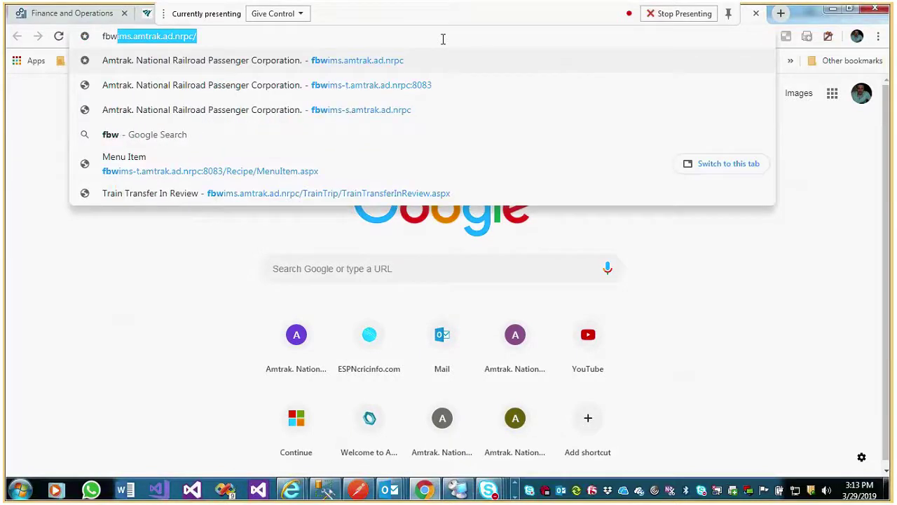
pyautogui.press('Return')
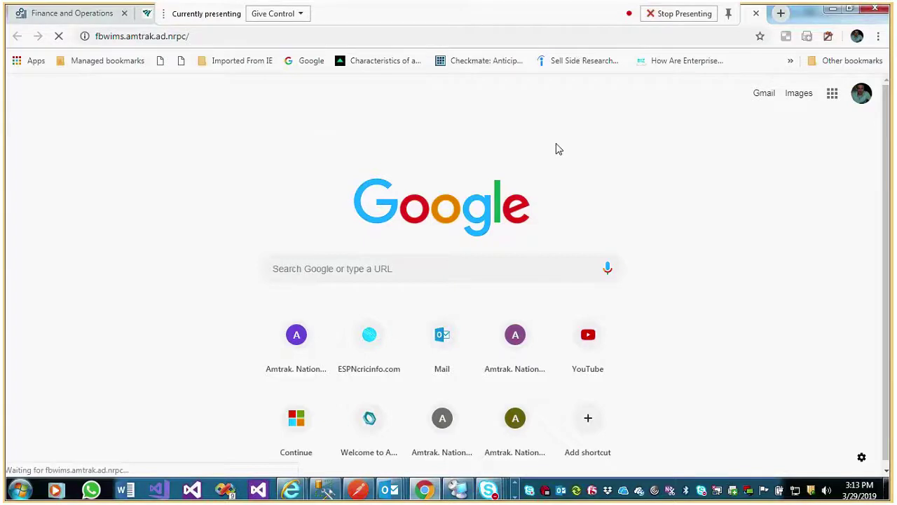
# - Return to the Menu Item page, search for Corona and select item 1107, Corona Ex 12z btl
pyautogui.hotkey('alt', 'Tab')
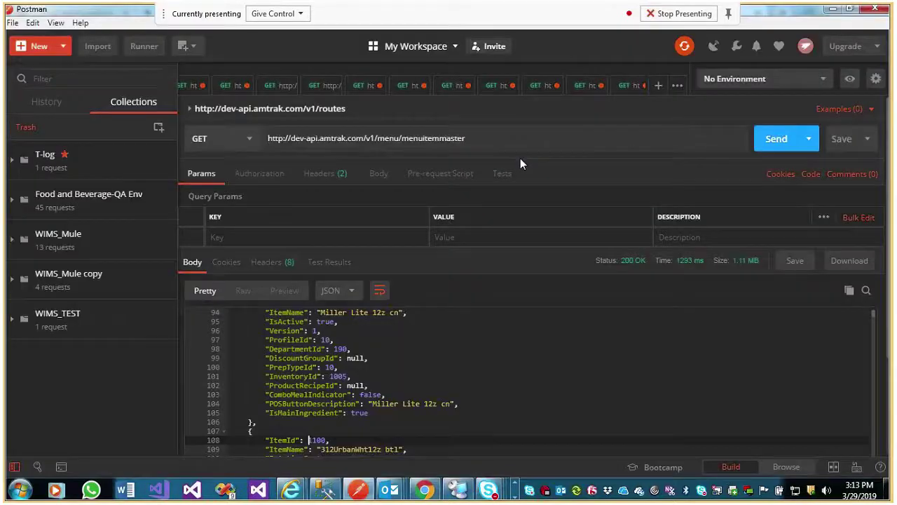
pyautogui.hotkey('alt', 'Tab')
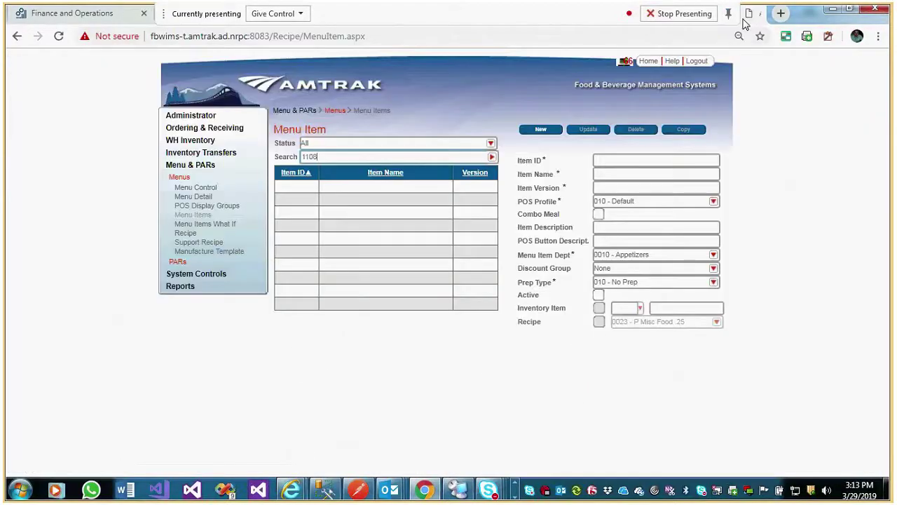
pyautogui.write('Corona')
pyautogui.press('Return')
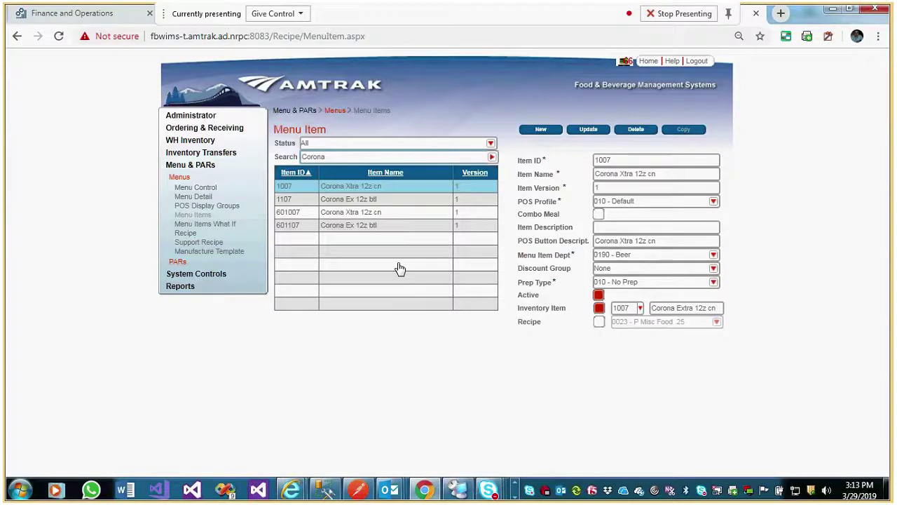
pyautogui.click(403, 201)
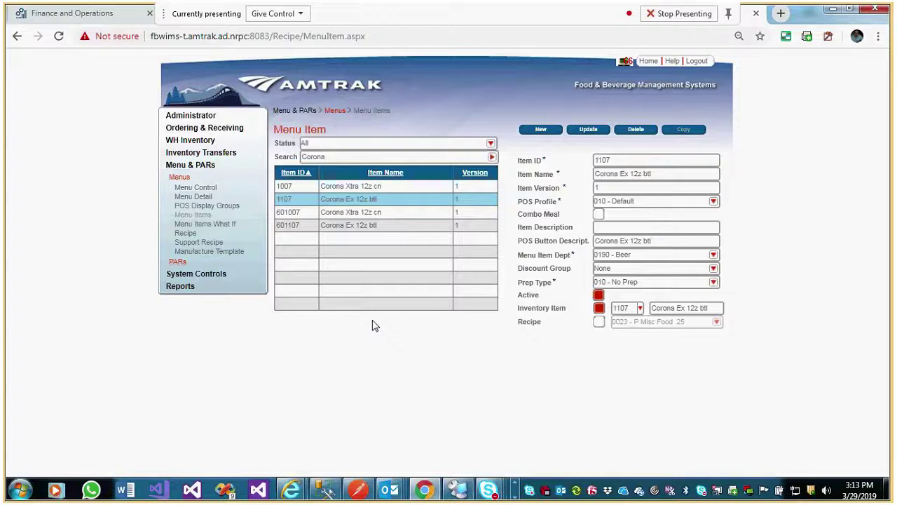
# - Look through the inventory item list for menu item 1107 and close it without choosing another item
pyautogui.click(640, 310)
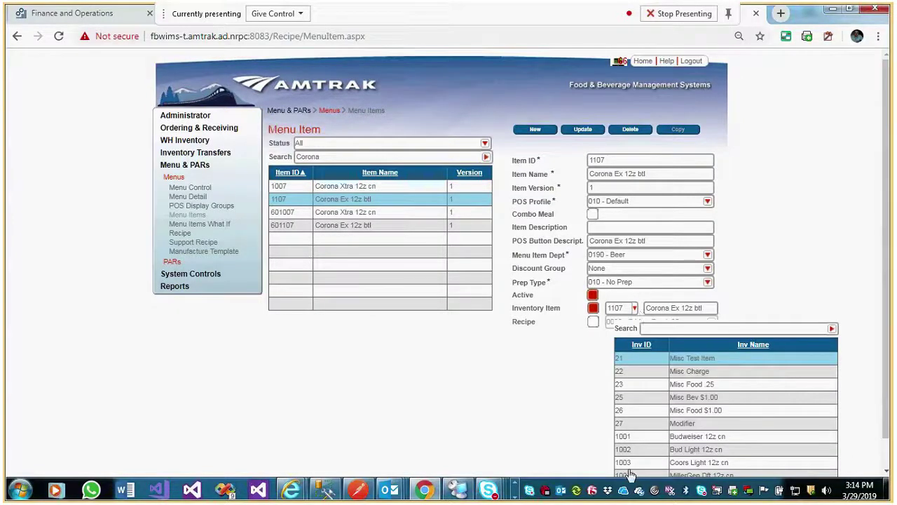
pyautogui.scroll(-1, 659, 449)
pyautogui.scroll(-1, 659, 451)
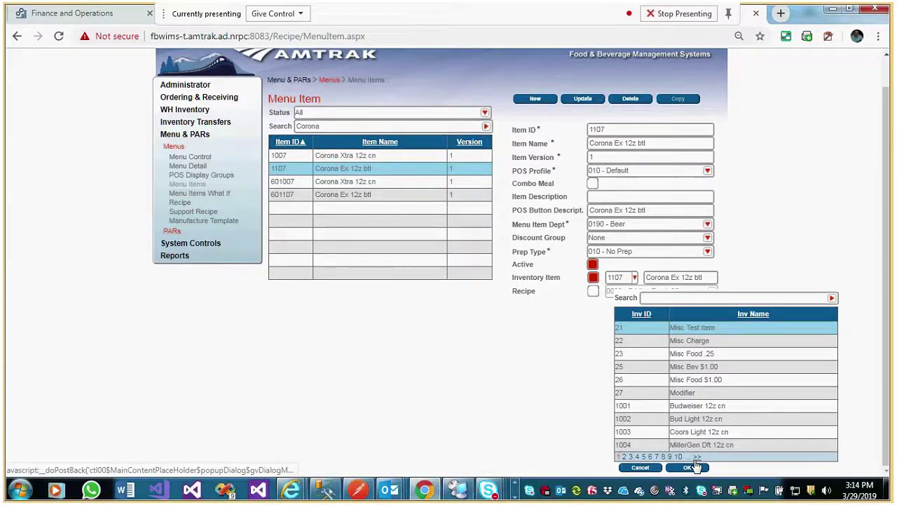
pyautogui.click(647, 469)
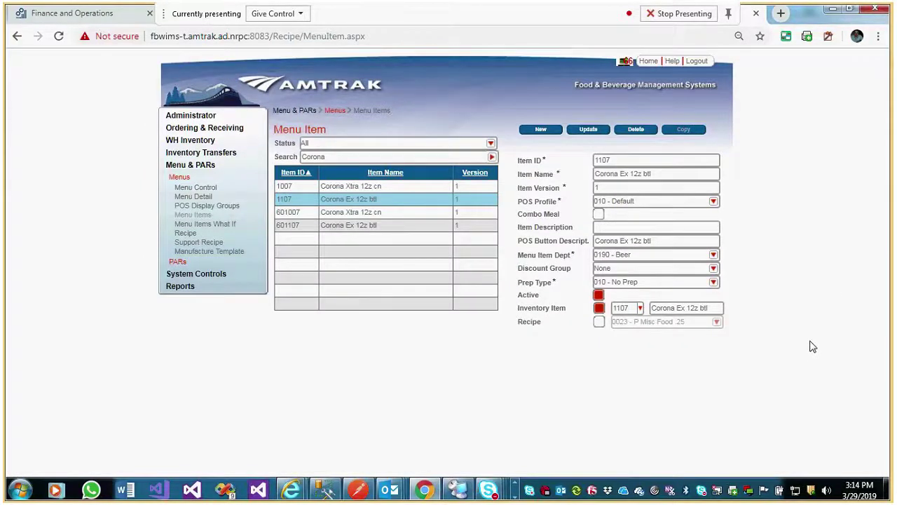
# - Load fbwims.amtrak.ad.nrpc/ in a new browser tab
pyautogui.click(780, 13)
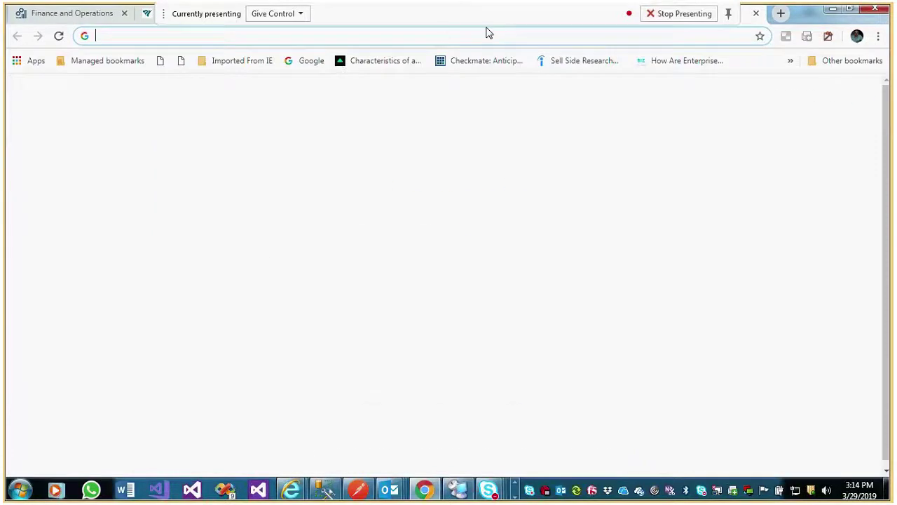
pyautogui.write('f')
pyautogui.press('Return')
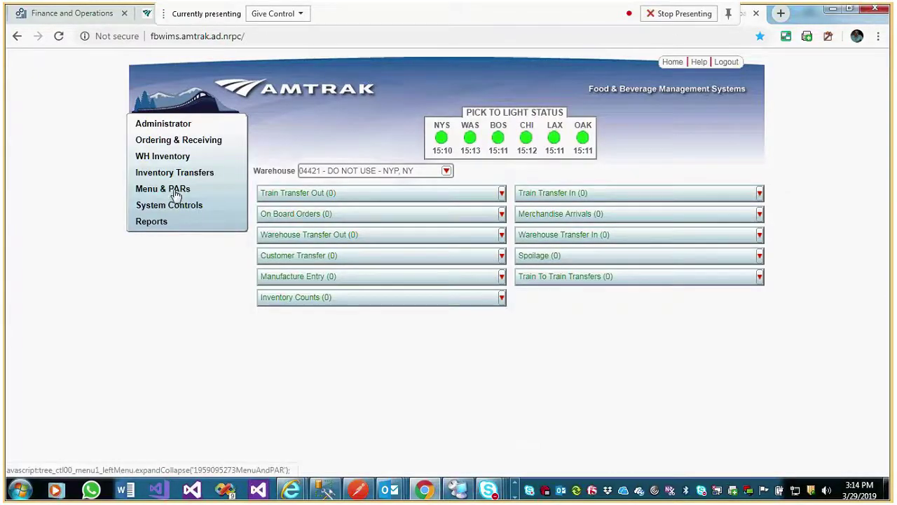
# - Open the Menu Items page under Menu & PARs on this site and search it for 1108
pyautogui.click(175, 190)
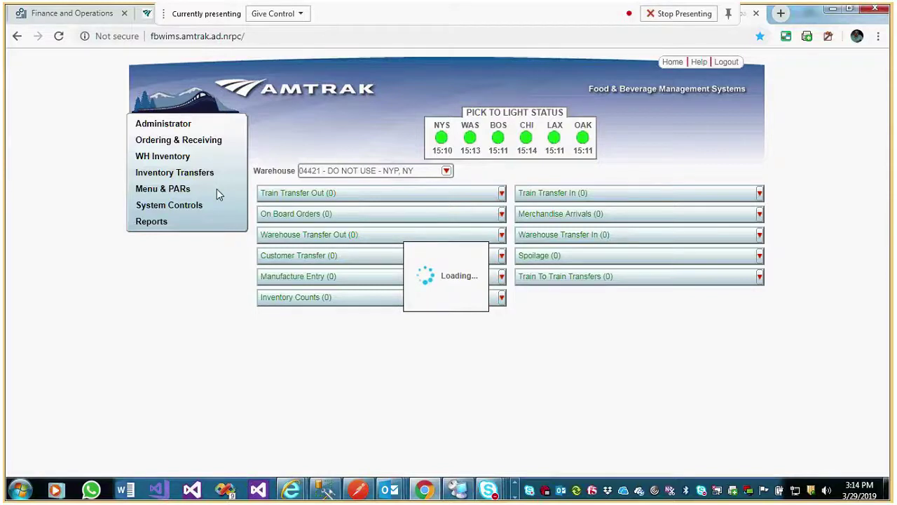
pyautogui.click(217, 188)
pyautogui.click(185, 206)
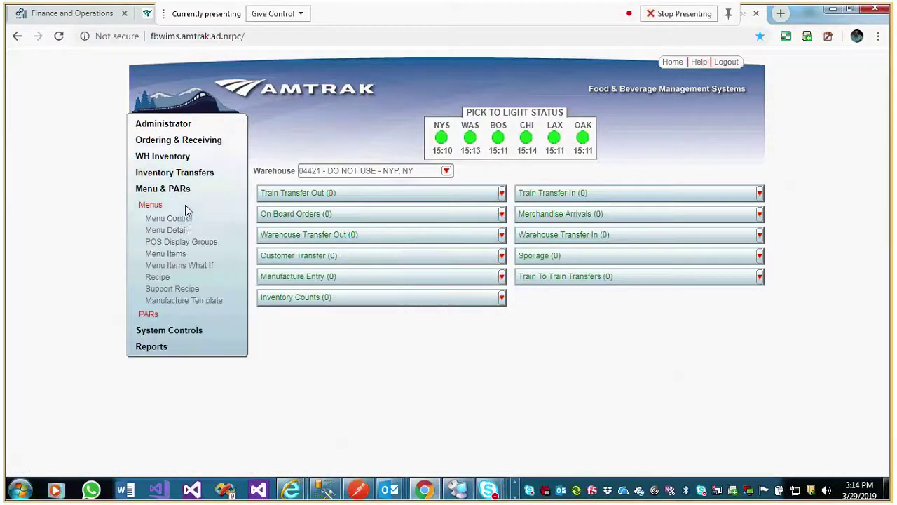
pyautogui.click(180, 255)
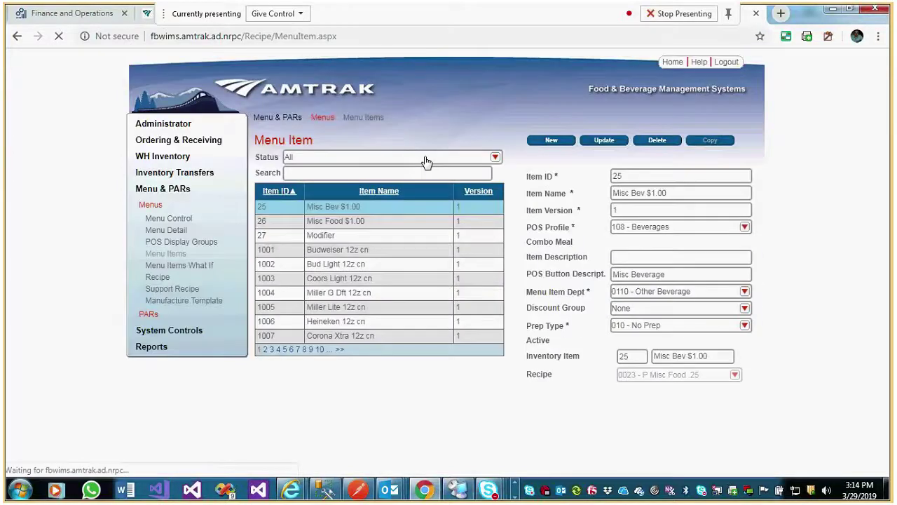
pyautogui.click(357, 172)
pyautogui.write('1108')
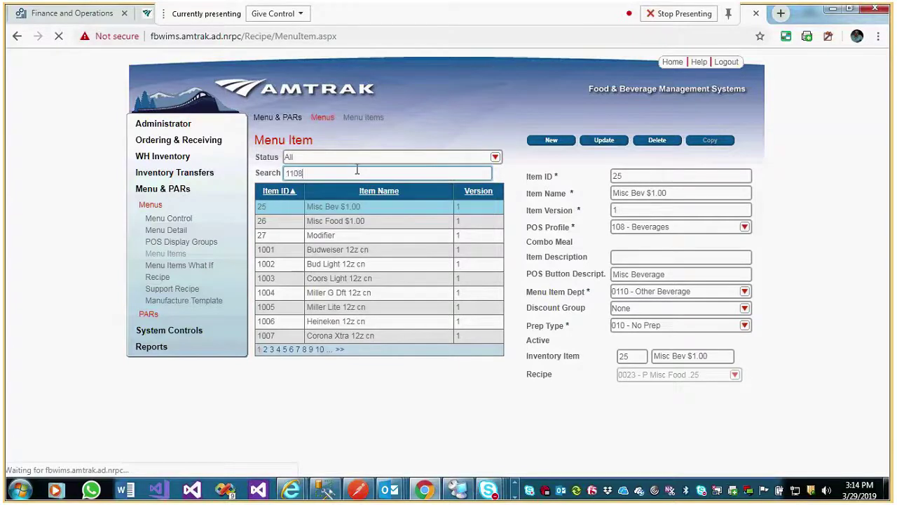
pyautogui.press('Return')
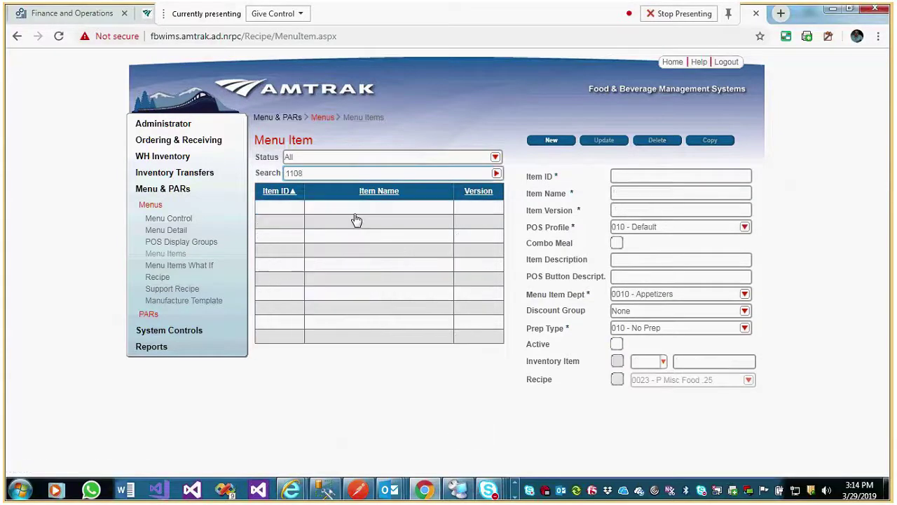
# - Search the menu items for Corona and select item 1107, Corona Ex 12z btl
pyautogui.moveTo(314, 173); pyautogui.dragTo(234, 171)
pyautogui.write('Corana')
pyautogui.press('BackSpace')
pyautogui.press('BackSpace')
pyautogui.press('BackSpace')
pyautogui.write('ona')
pyautogui.press('Return')
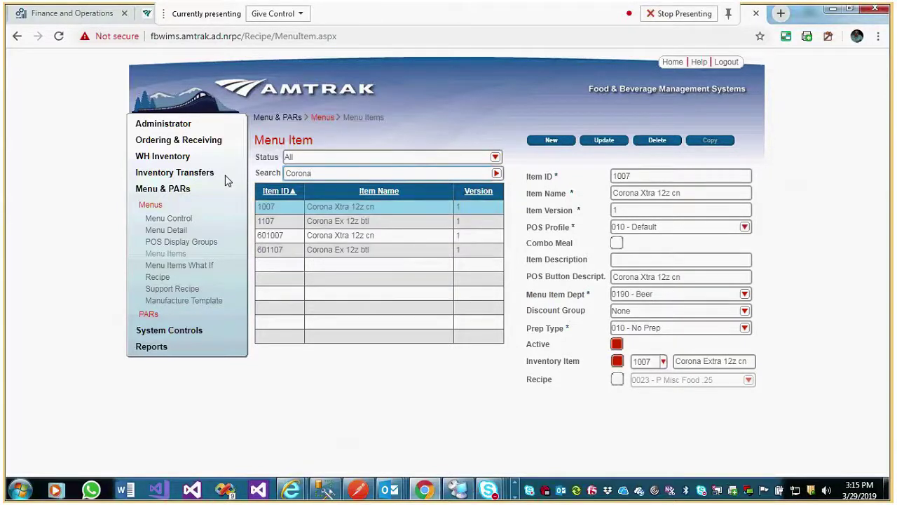
pyautogui.click(286, 223)
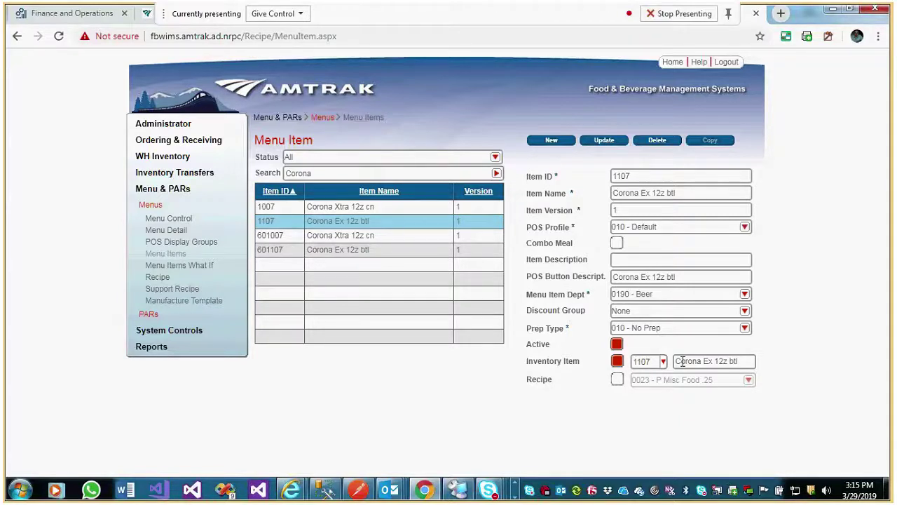
# - Compare the inventory item and recipe assignments of menu items 1107 and 601107, ending on item 1107
pyautogui.moveTo(677, 361); pyautogui.dragTo(746, 366)
pyautogui.click(839, 352)
pyautogui.click(356, 253)
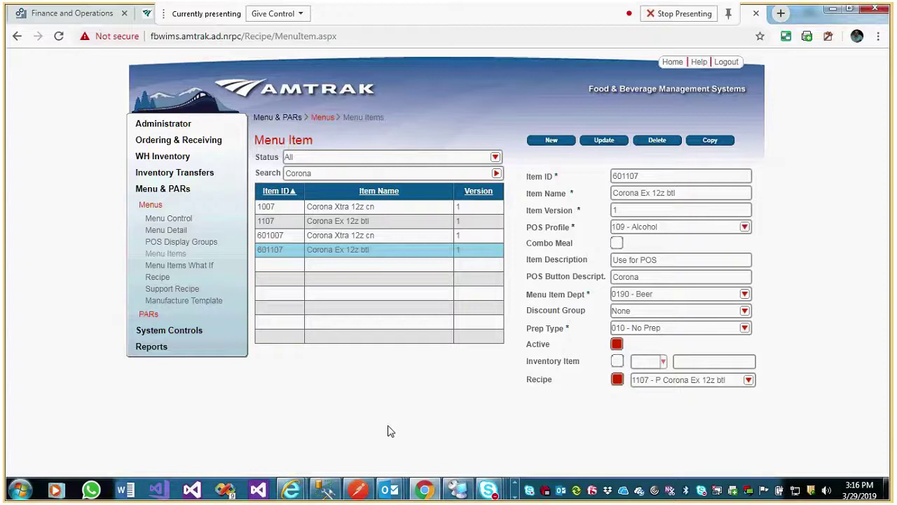
pyautogui.click(279, 222)
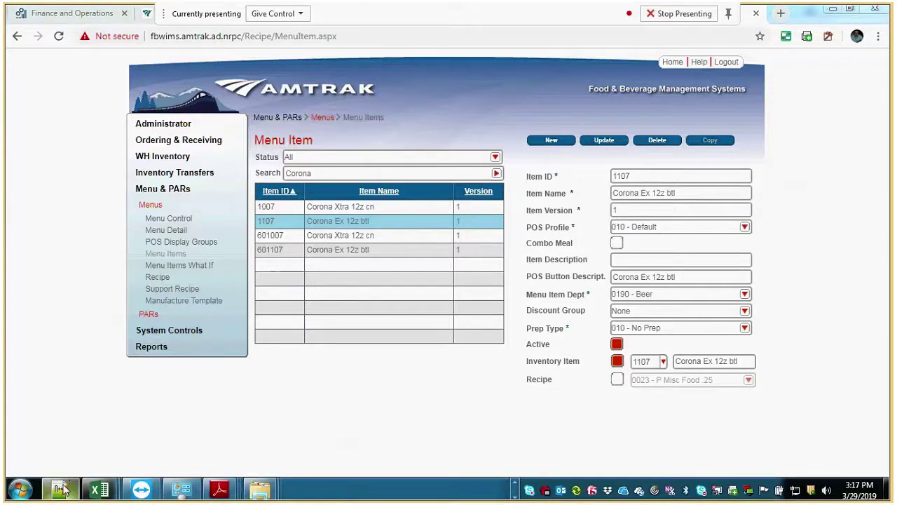
# - Switch to Notepad++ and add three blank lines at the end of the POS Set Up notes
pyautogui.click(59, 488)
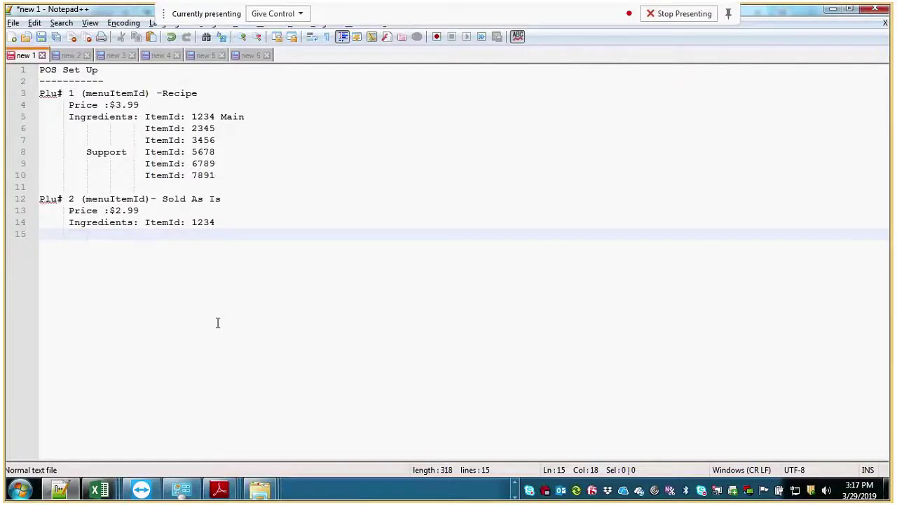
pyautogui.press('Return')
pyautogui.press('Return')
pyautogui.press('Return')
pyautogui.press('BackSpace')
pyautogui.press('BackSpace')
pyautogui.press('BackSpace')
pyautogui.press('BackSpace')
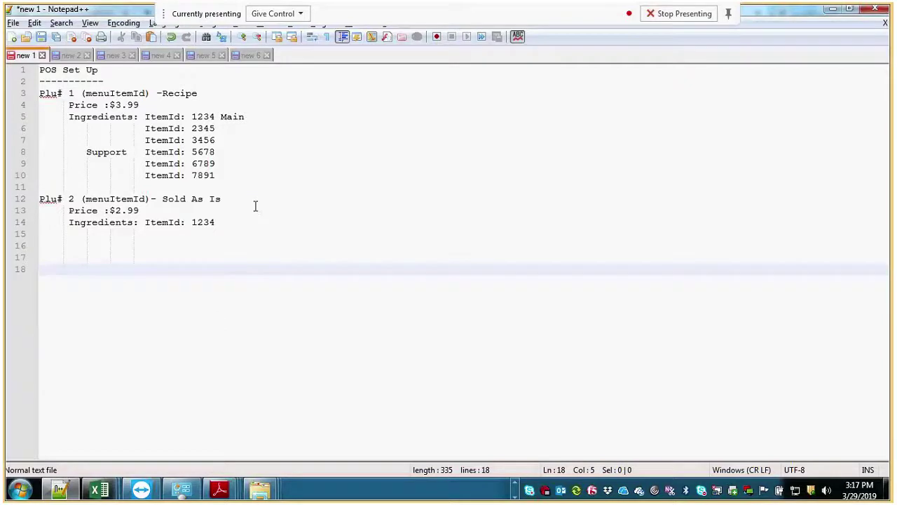
# - Insert two blank lines after ItemId 7891 and prefix the Price line of Plu# 1 with "--"
pyautogui.click(242, 221)
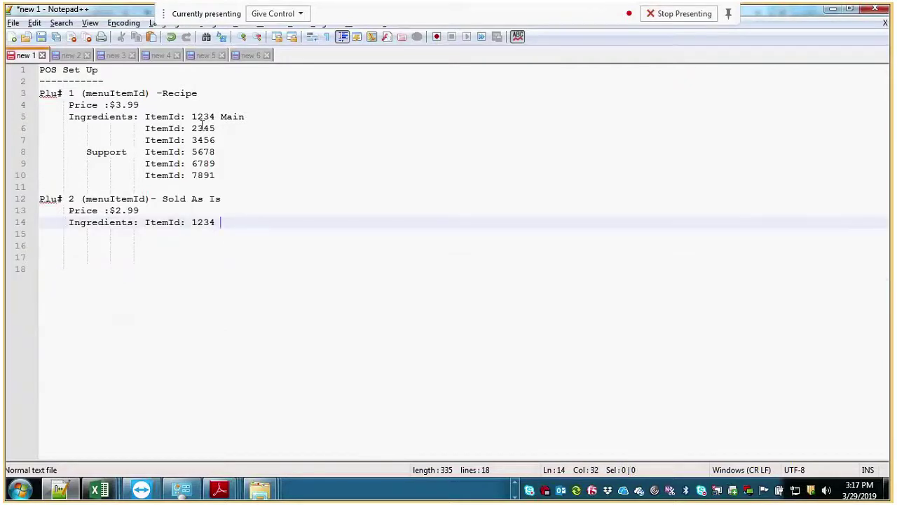
pyautogui.click(236, 178)
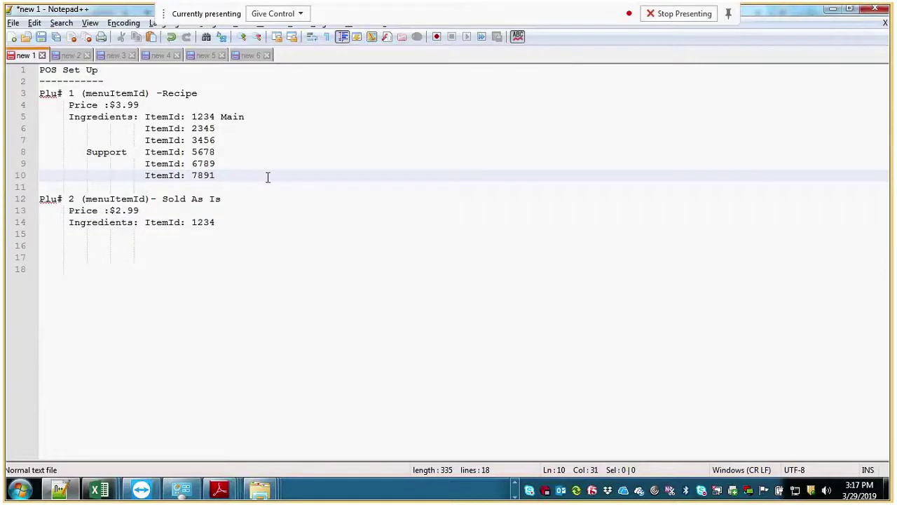
pyautogui.press('Return')
pyautogui.press('Return')
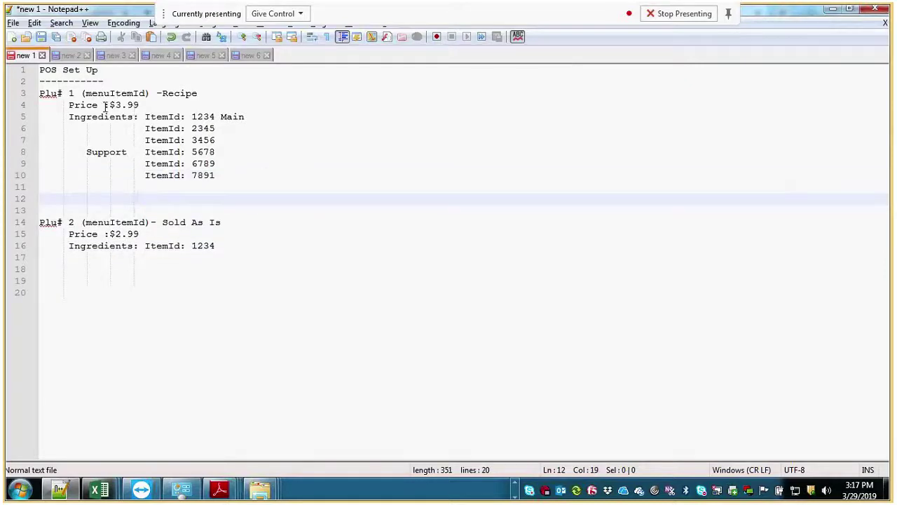
pyautogui.click(68, 105)
pyautogui.write('--')
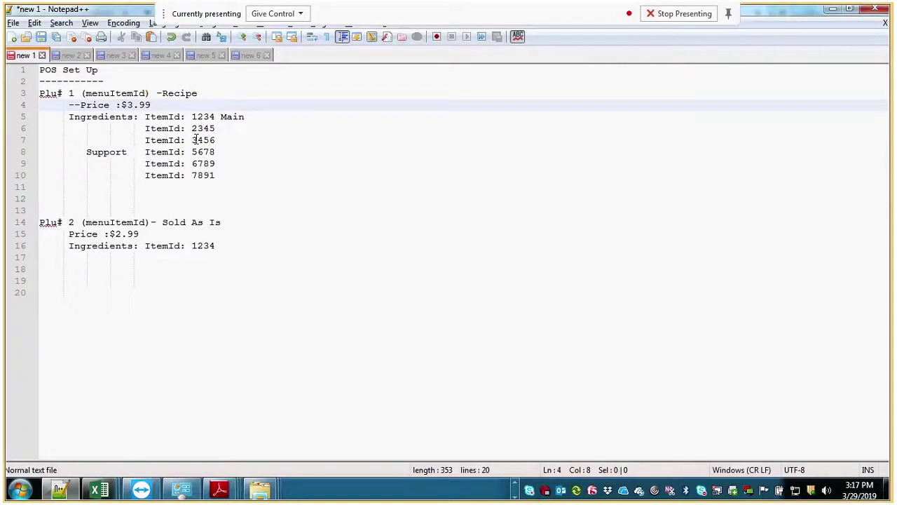
# - Highlight the ItemId 1234 ingredient under Plu# 1 and under Plu# 2 to compare the two entries
pyautogui.moveTo(254, 116); pyautogui.dragTo(144, 117)
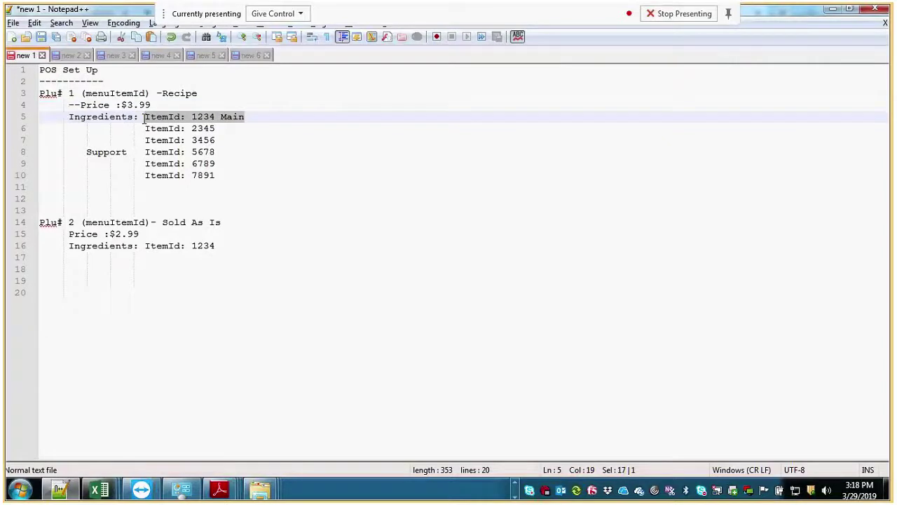
pyautogui.click(216, 245)
pyautogui.moveTo(216, 246); pyautogui.dragTo(144, 246)
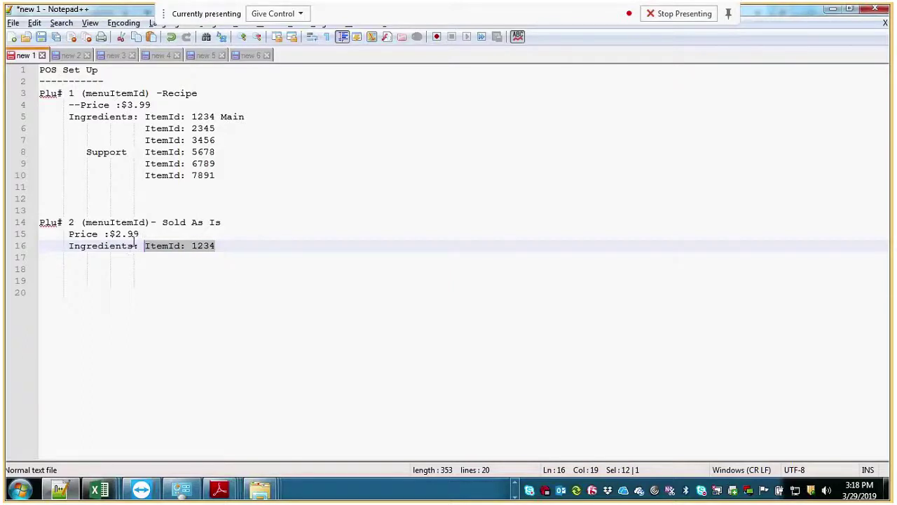
pyautogui.click(259, 253)
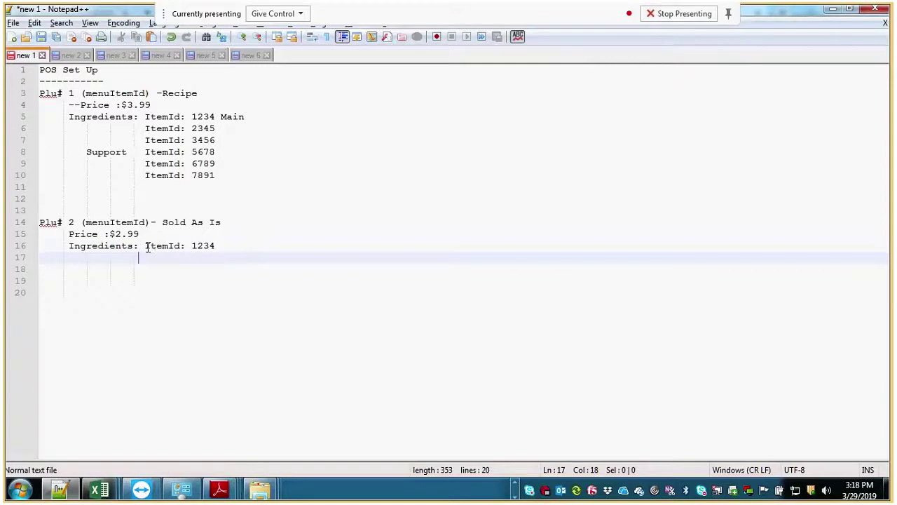
pyautogui.moveTo(145, 246); pyautogui.dragTo(294, 246)
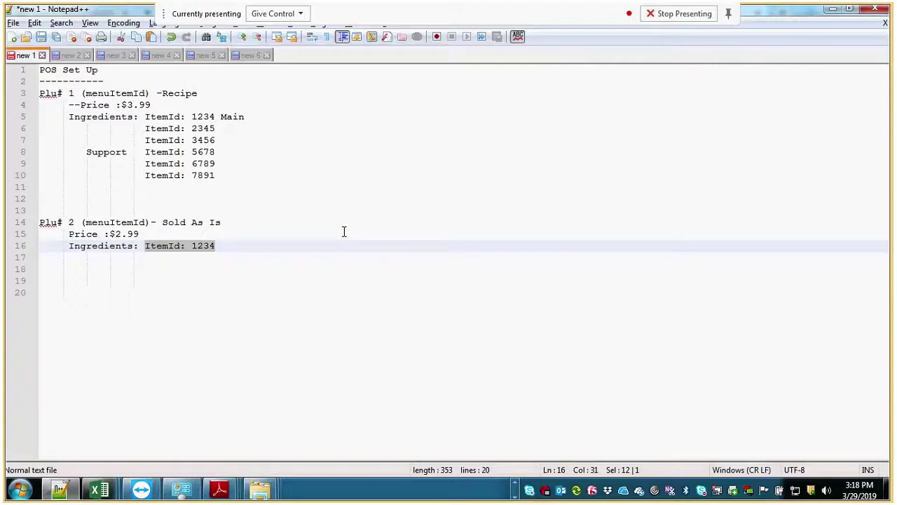
# - Insert a blank line between ItemId 3456 and the Support ingredients of Plu# 1
pyautogui.click(235, 136)
pyautogui.press('Return')
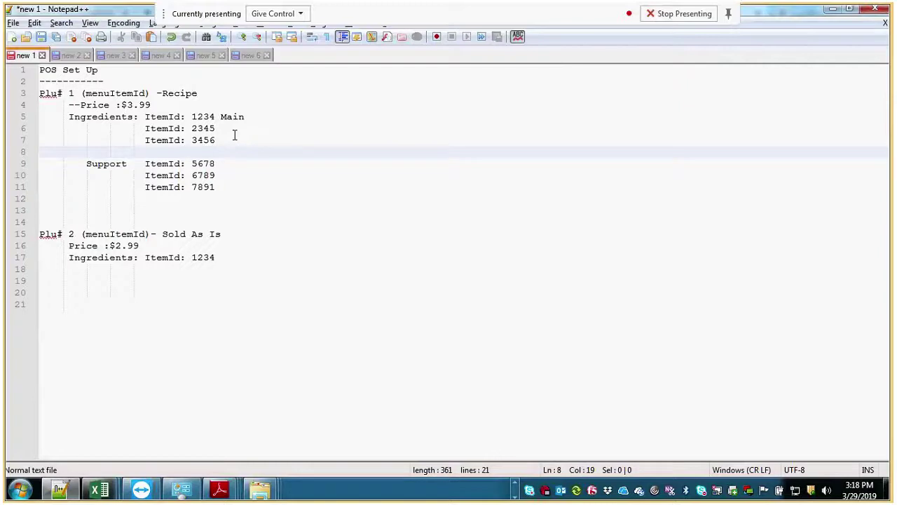
pyautogui.click(247, 257)
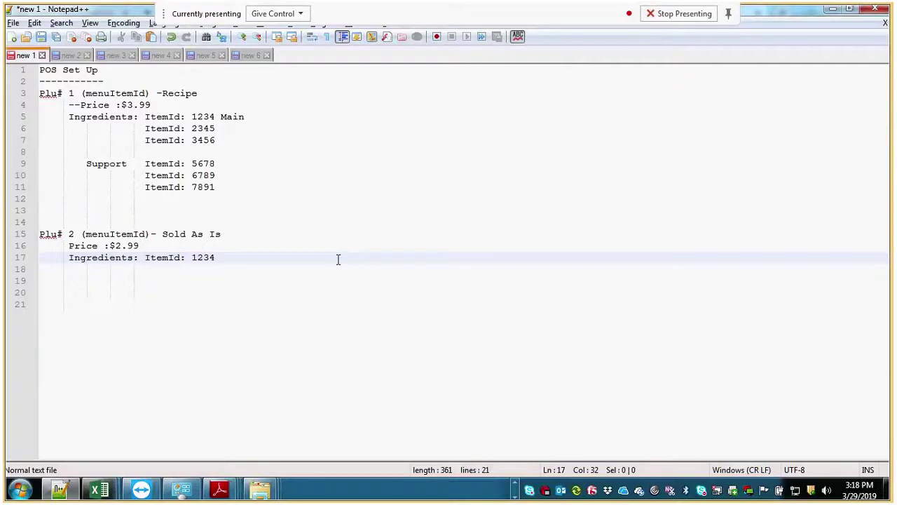
# - Label the ItemId 2345 line "Recipe" and indent the ItemId 3456 and ItemId 1234 Main entries to line up with it
pyautogui.click(91, 131)
pyautogui.write('Recipe')
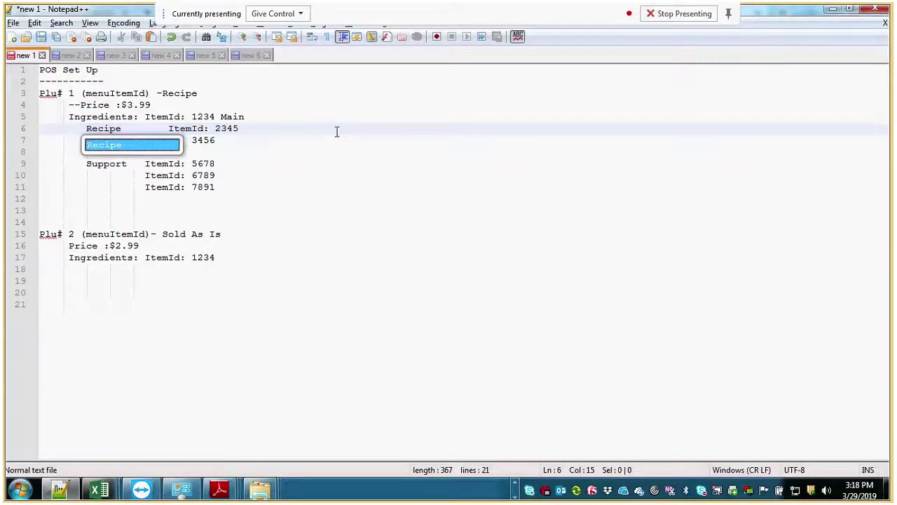
pyautogui.click(335, 152)
pyautogui.click(143, 140)
pyautogui.press('Tab')
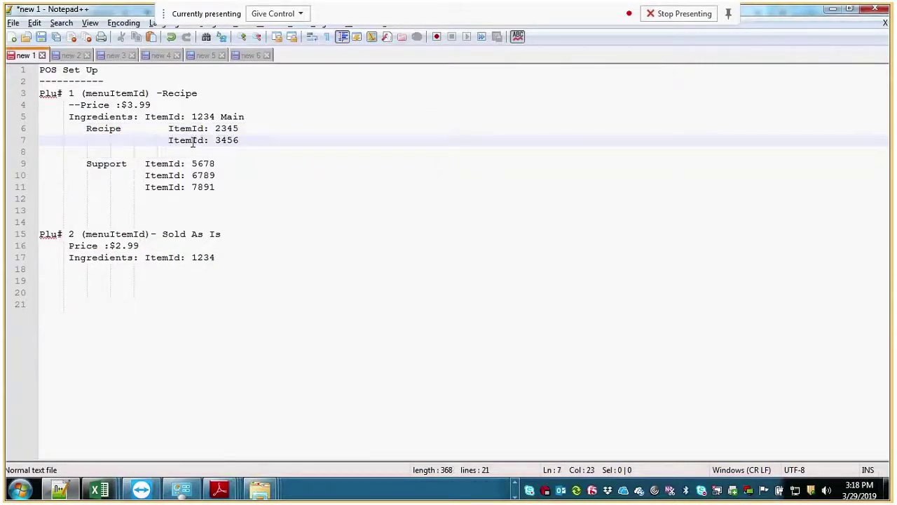
pyautogui.click(144, 117)
pyautogui.press('Tab')
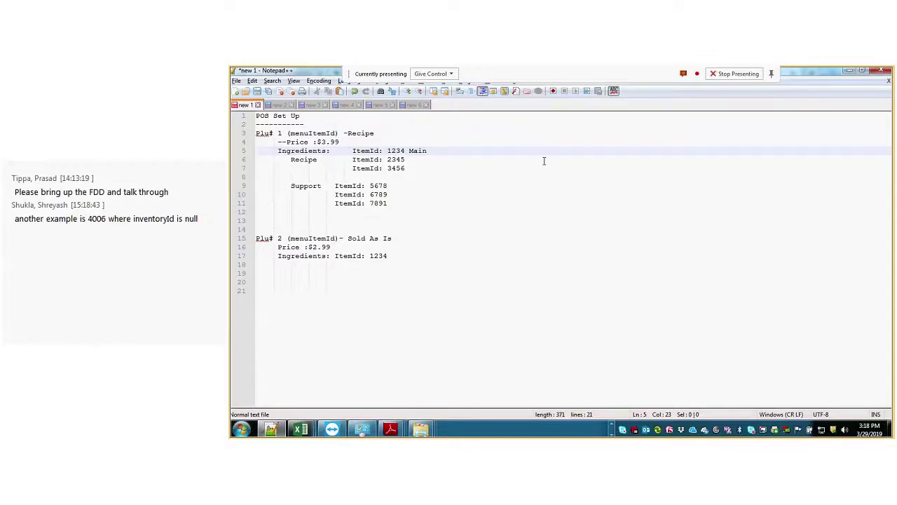
# - Switch to Excel, view the sales transaction rows on Sheet2 and the deployment schedule workbook, and return to the Notepad++ notes
pyautogui.click(301, 429)
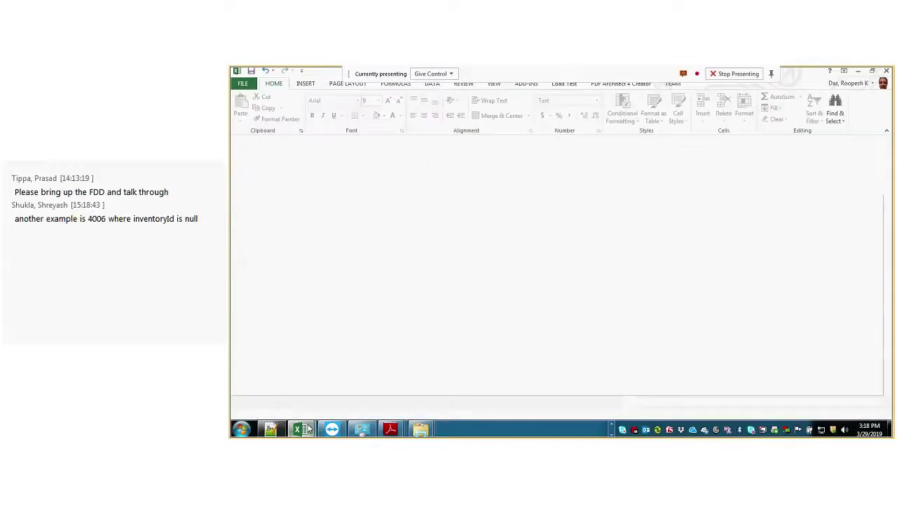
pyautogui.moveTo(301, 430)
pyautogui.click(314, 401)
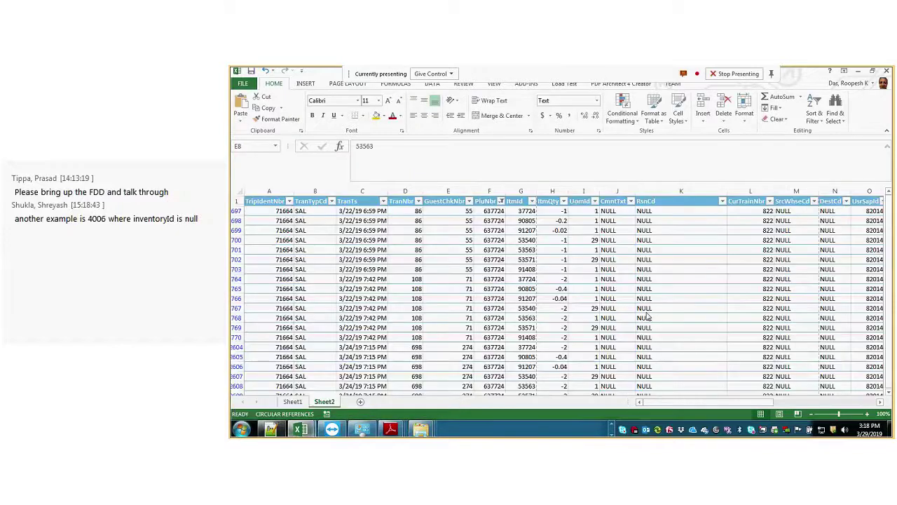
pyautogui.hotkey('alt', 'Tab')
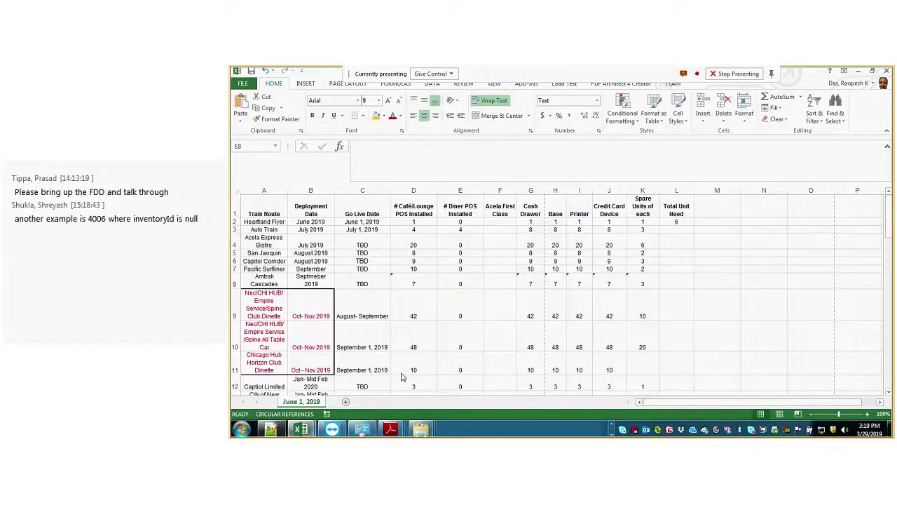
pyautogui.hotkey('alt', 'Tab')
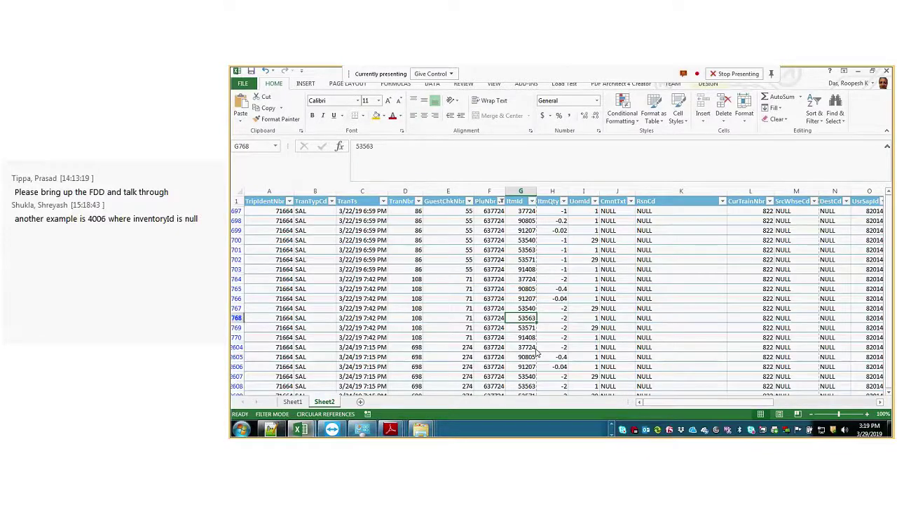
pyautogui.hotkey('alt', 'Tab')
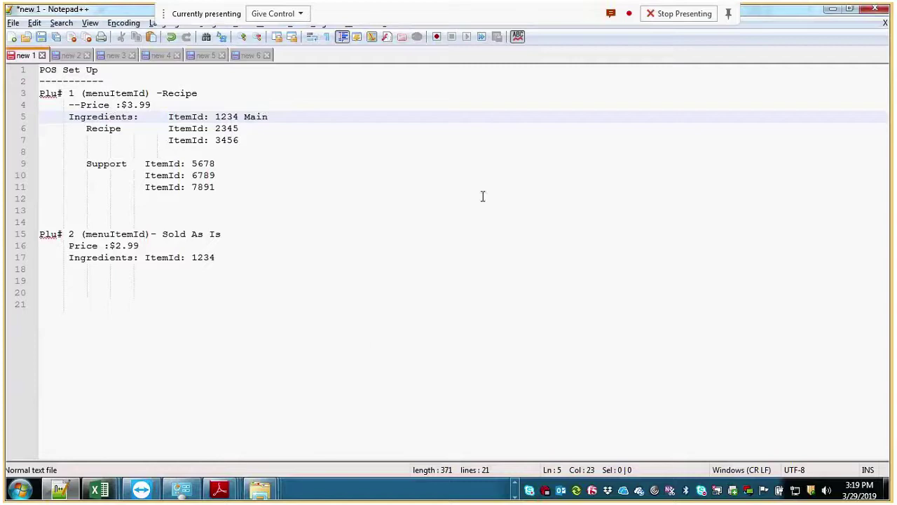
# - Stop presenting the screen in the meeting
pyautogui.click(678, 15)
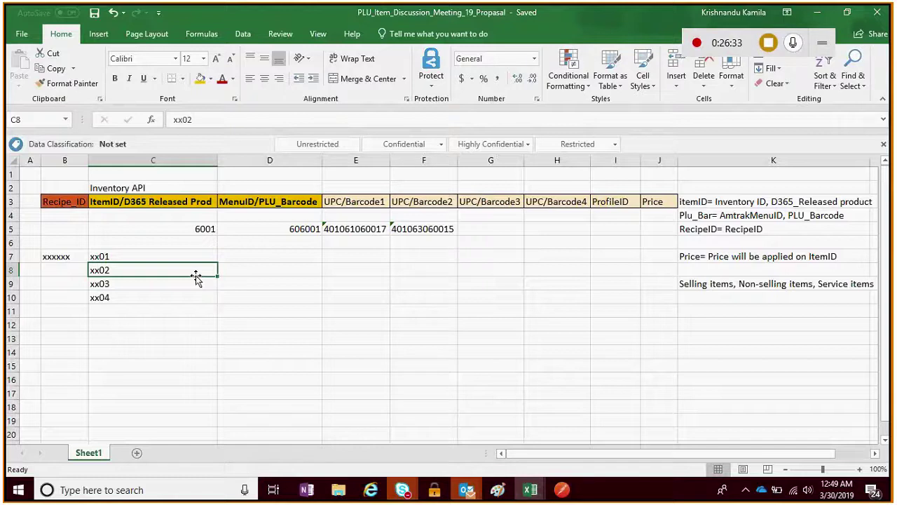
# - Check the F&B NextGen POS meeting window in Skype for Business and return to the PLU_Item_Discussion_Meeting_19_Propasal workbook in Excel
pyautogui.click(154, 226)
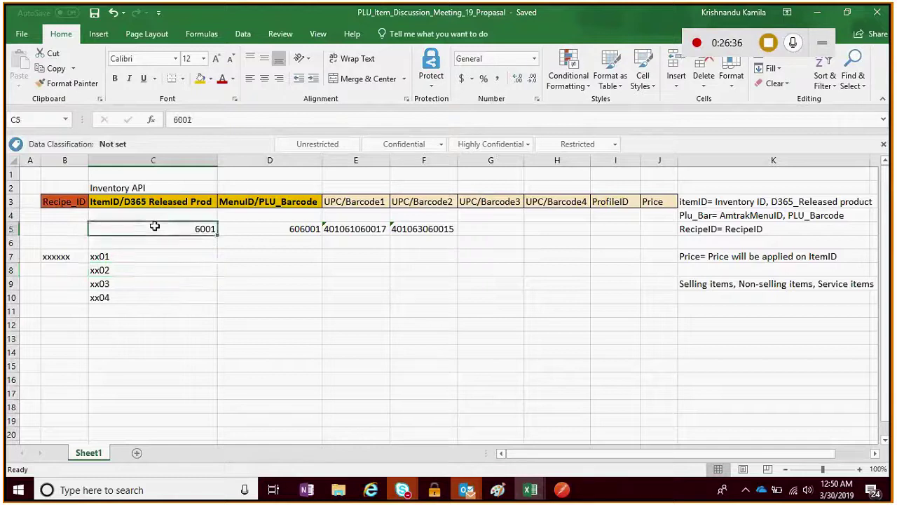
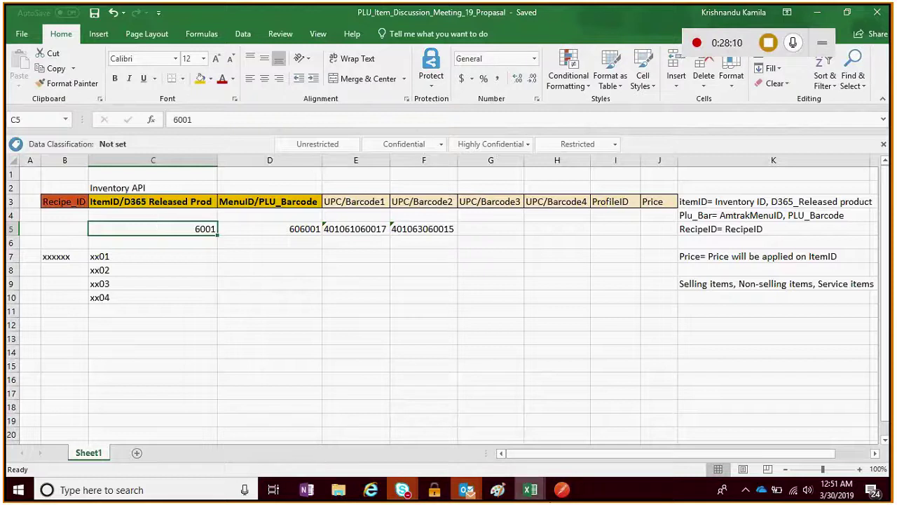
pyautogui.click(405, 491)
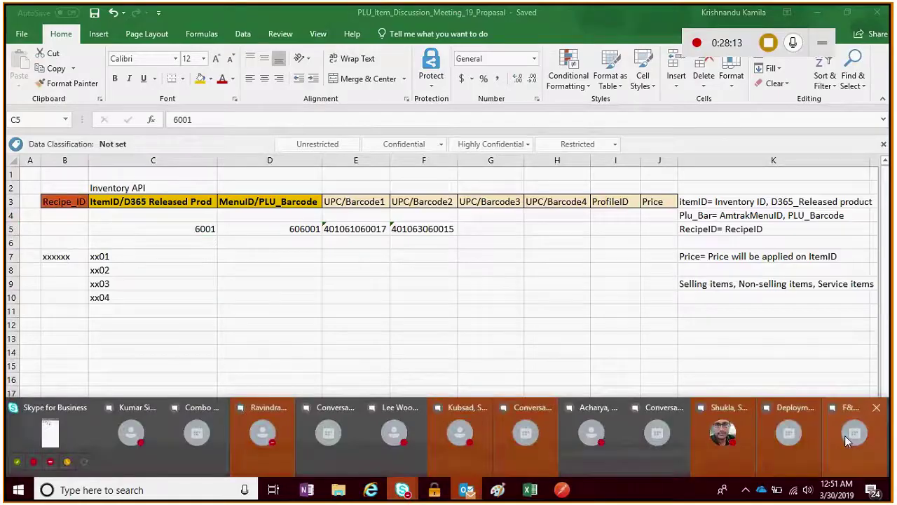
pyautogui.click(845, 436)
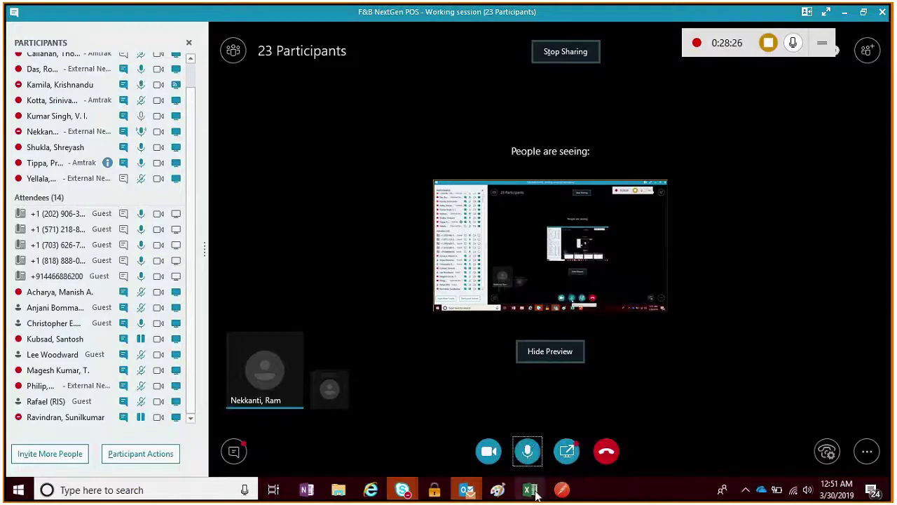
pyautogui.moveTo(536, 494)
pyautogui.moveTo(740, 459)
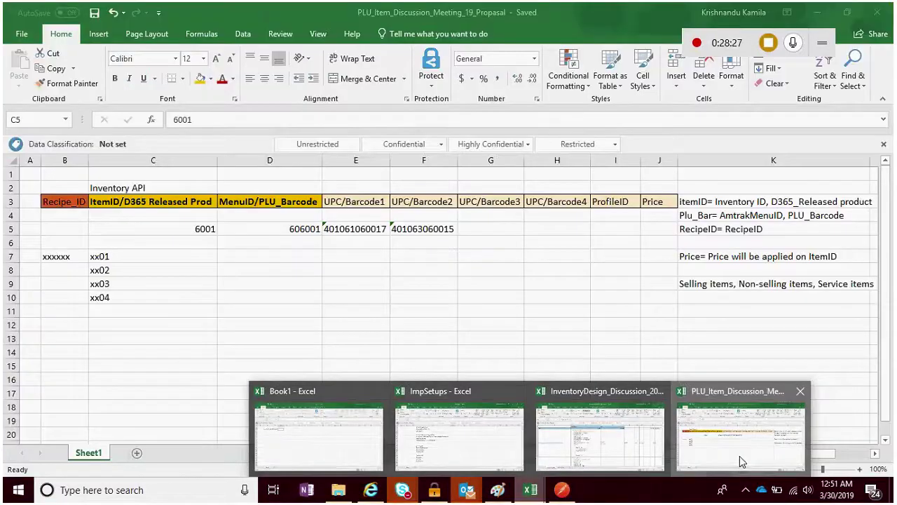
pyautogui.click(740, 455)
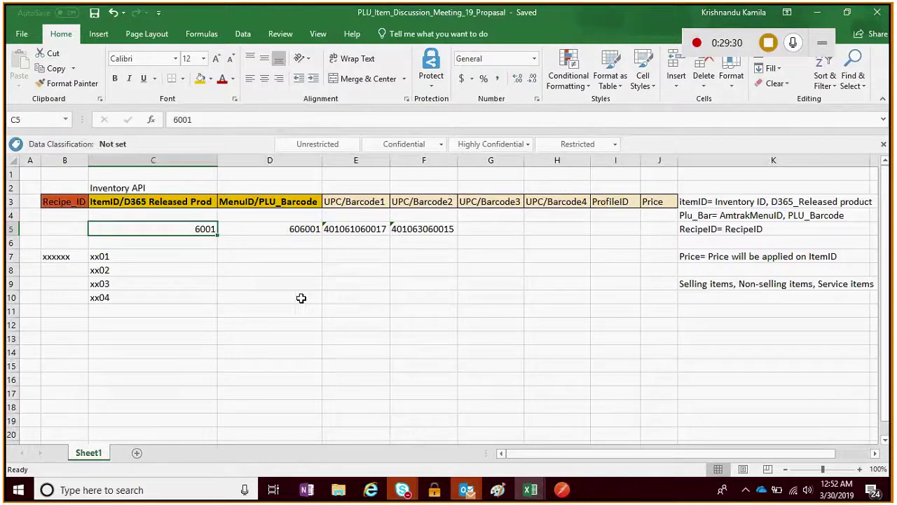
# - Examine the ItemID header and compare the row 5 item ID with its MenuID/PLU_Barcode under the Inventory API heading
pyautogui.click(232, 282)
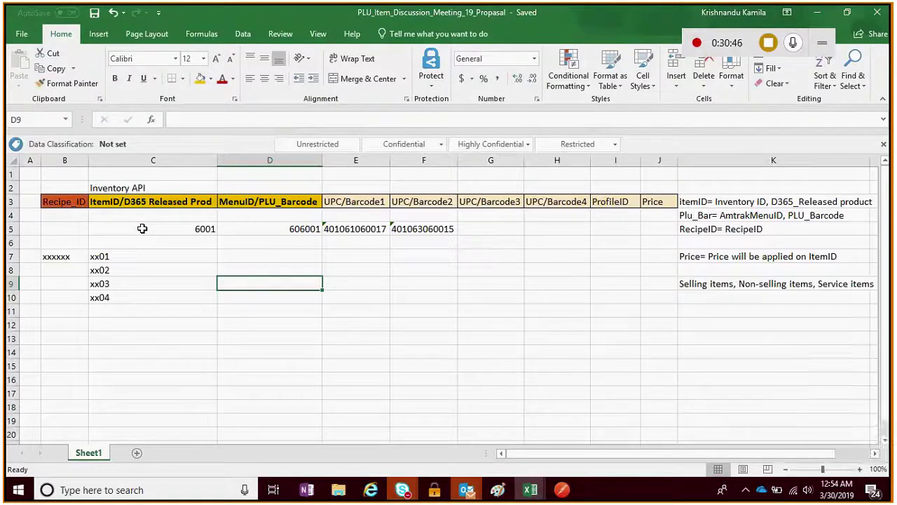
pyautogui.click(136, 228)
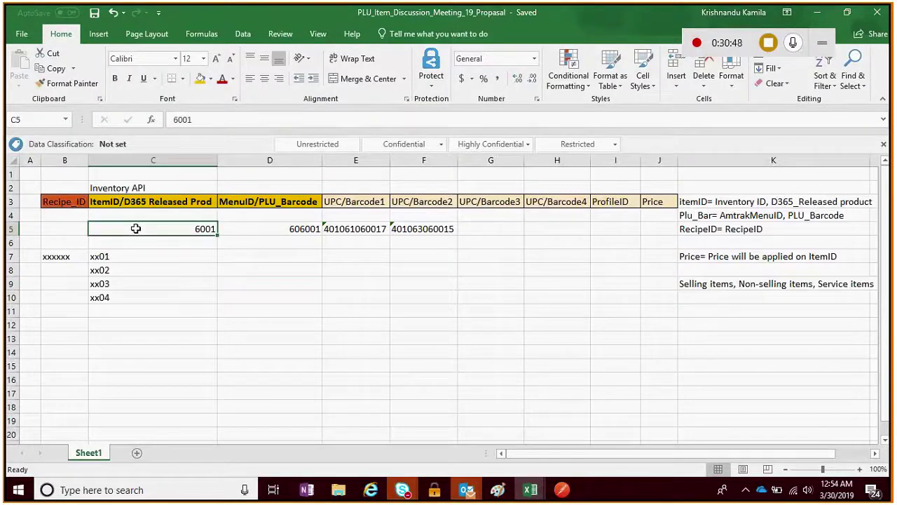
pyautogui.click(143, 203)
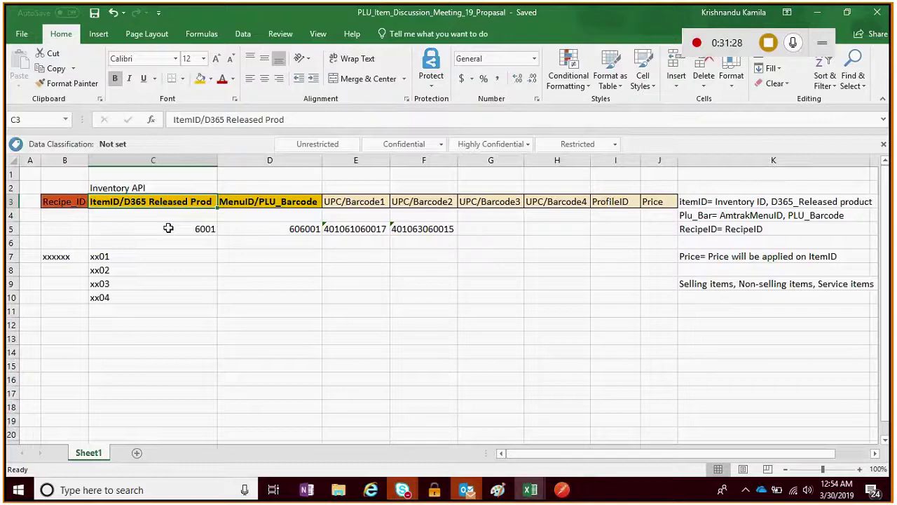
pyautogui.click(169, 228)
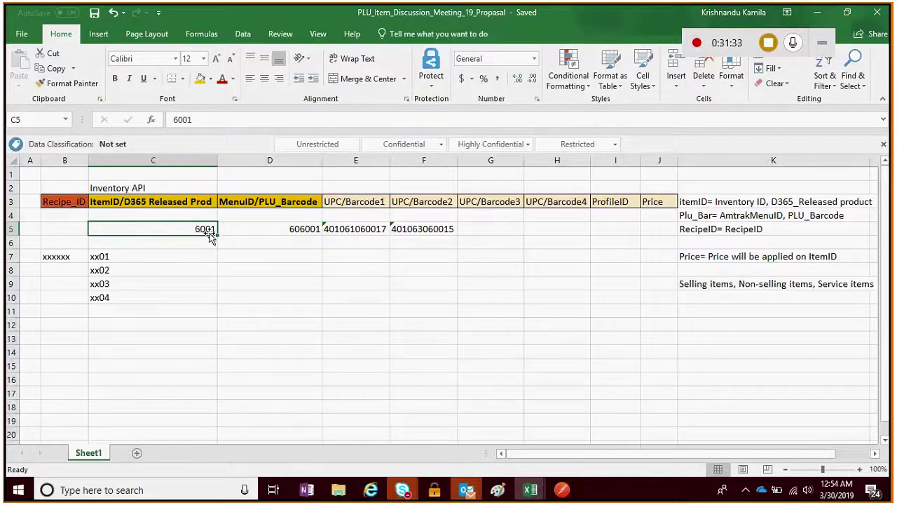
pyautogui.click(148, 185)
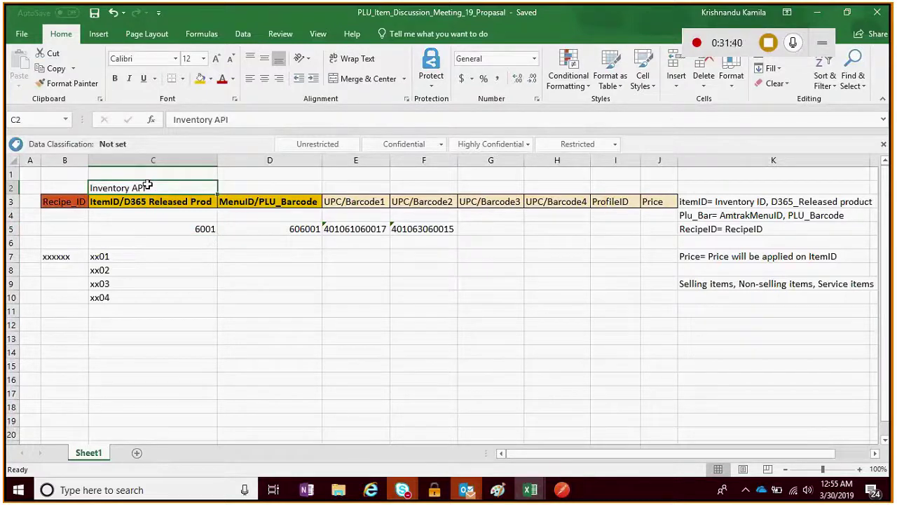
pyautogui.click(180, 230)
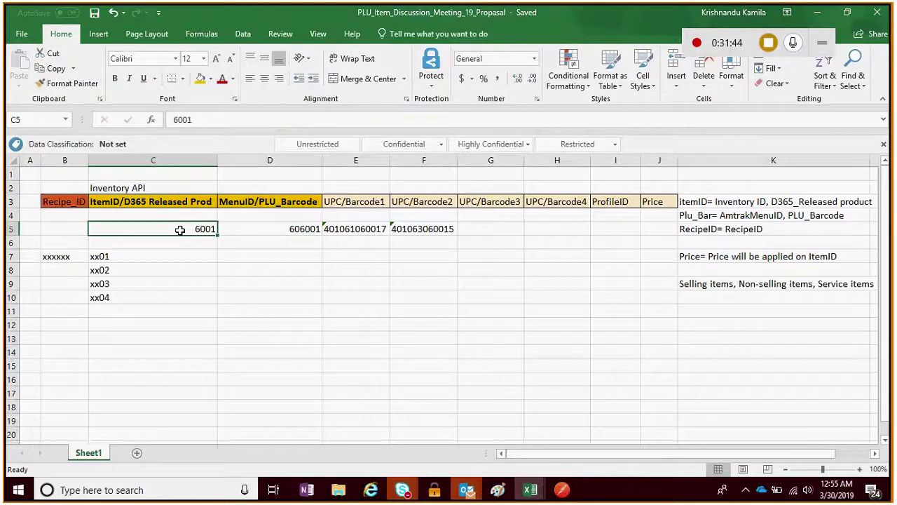
pyautogui.click(239, 230)
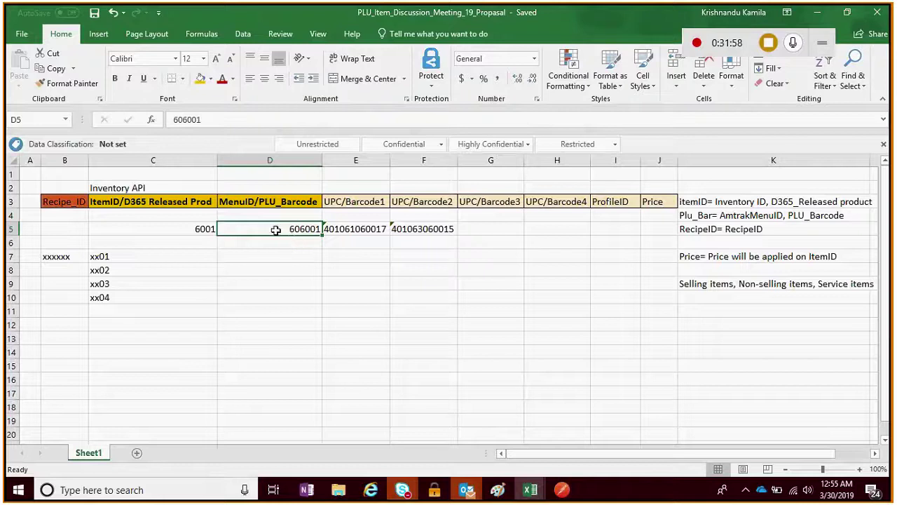
pyautogui.click(208, 229)
pyautogui.click(265, 229)
pyautogui.click(198, 228)
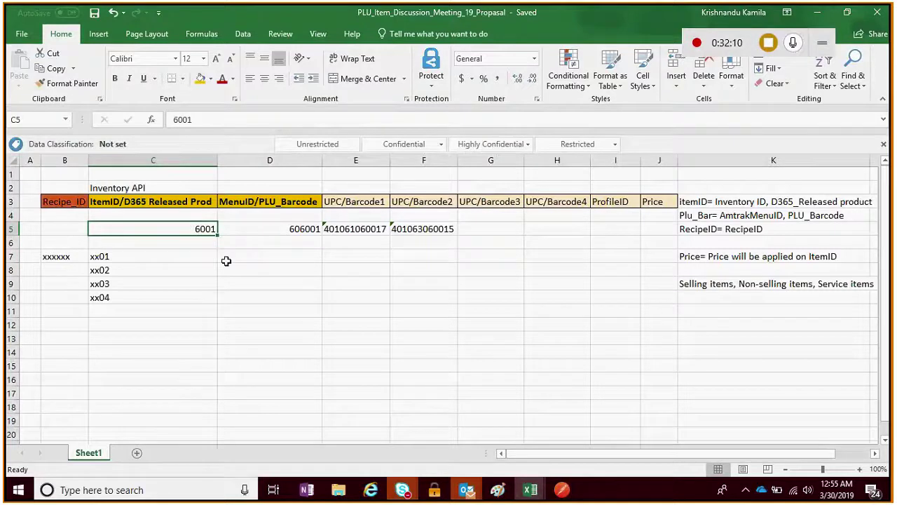
pyautogui.click(271, 229)
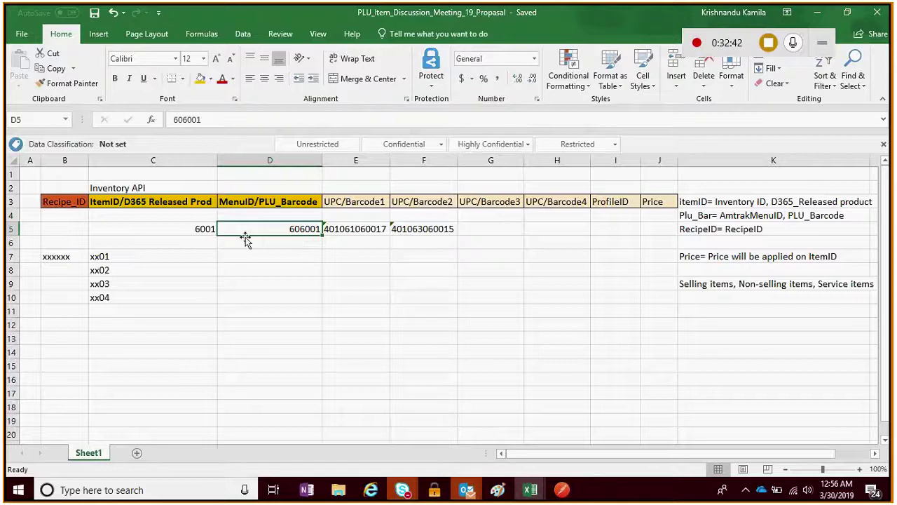
pyautogui.click(201, 229)
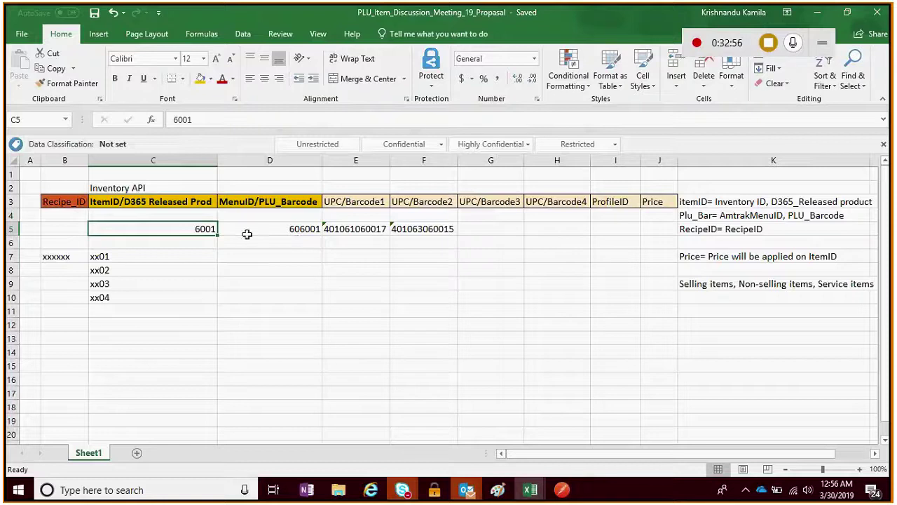
# - Review how the row 5 item ID relates to its PLU barcode and the UPC/Barcode1 to UPC/Barcode4 cells
pyautogui.doubleClick(189, 228)
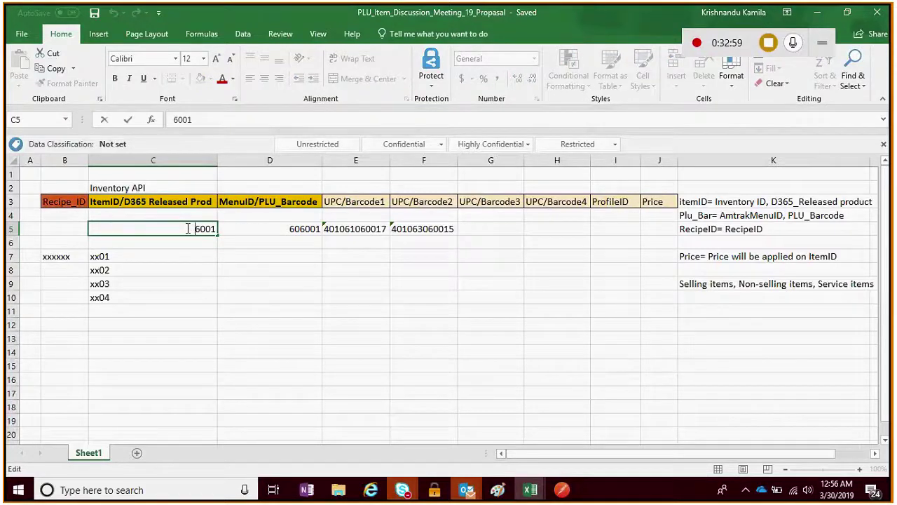
pyautogui.moveTo(188, 228); pyautogui.dragTo(223, 225)
pyautogui.press('Return')
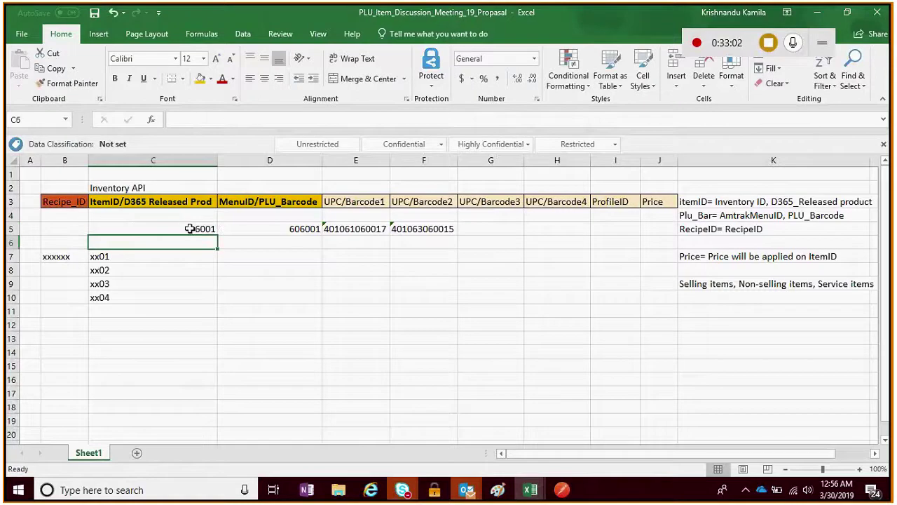
pyautogui.click(188, 229)
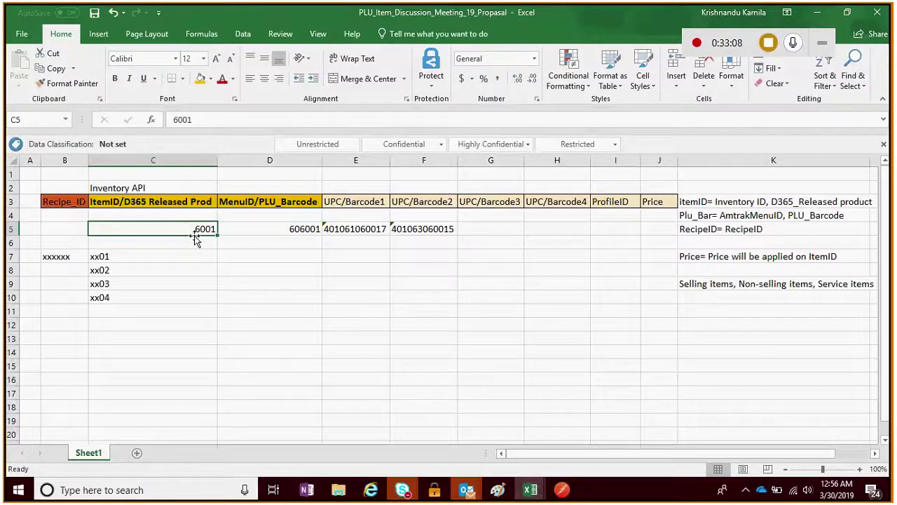
pyautogui.click(250, 227)
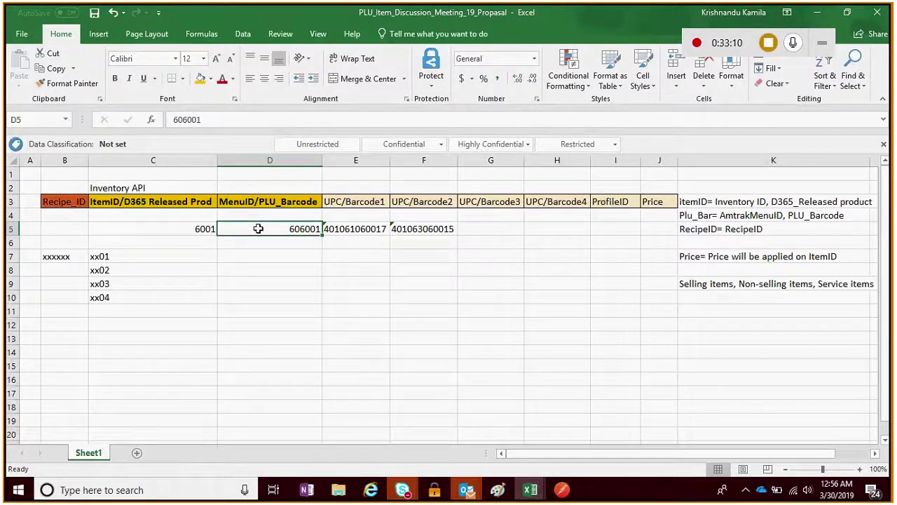
pyautogui.click(342, 229)
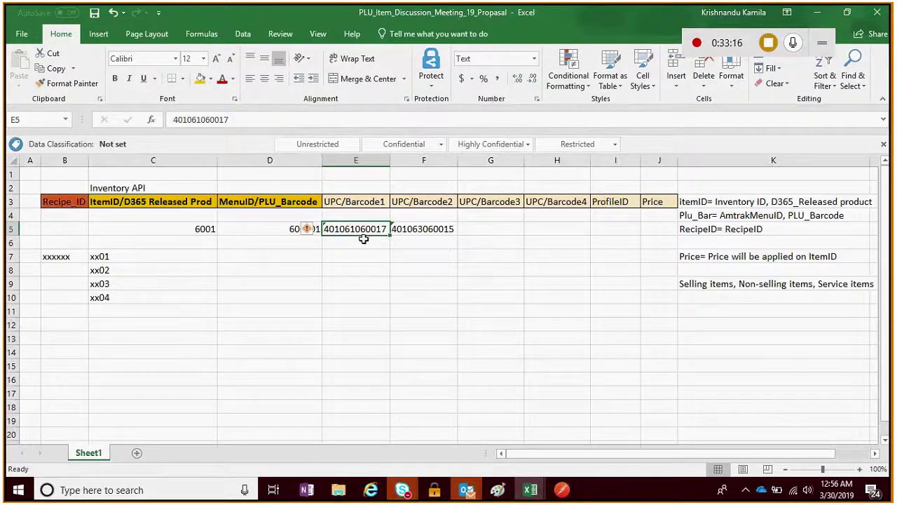
pyautogui.click(420, 232)
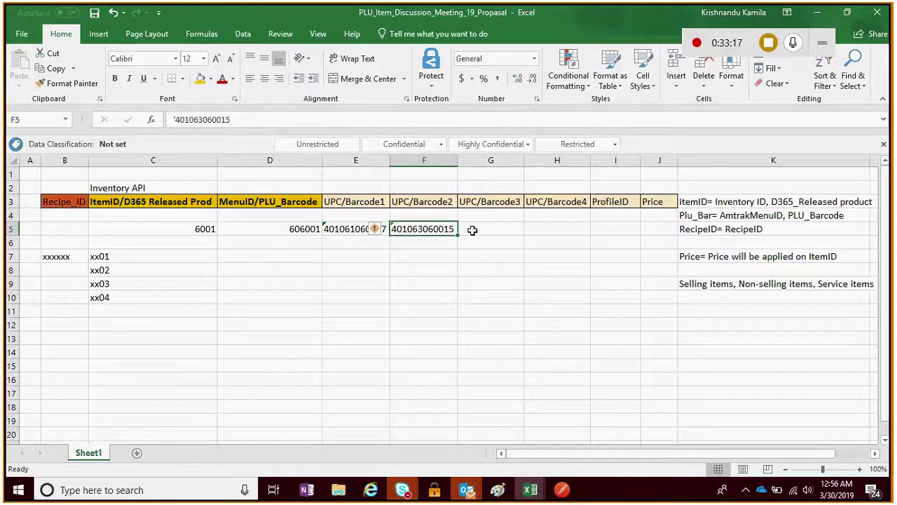
pyautogui.click(530, 230)
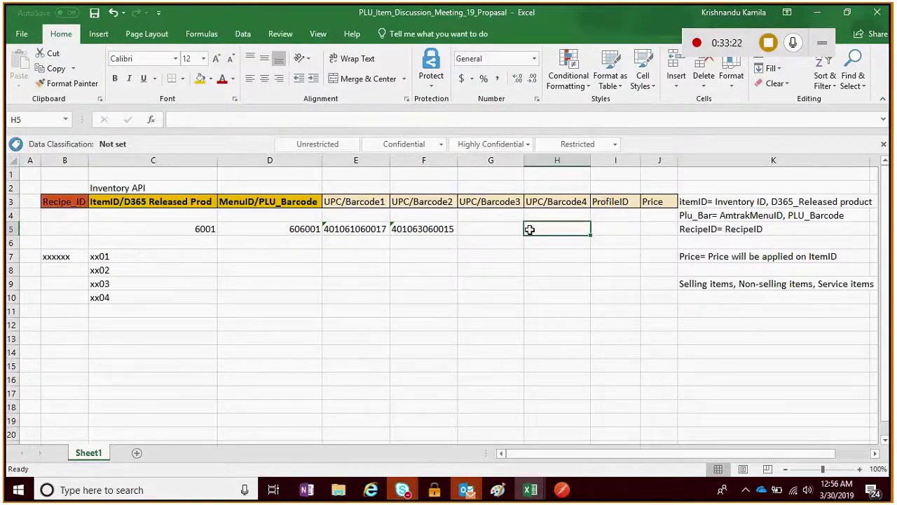
pyautogui.moveTo(529, 230); pyautogui.dragTo(297, 234)
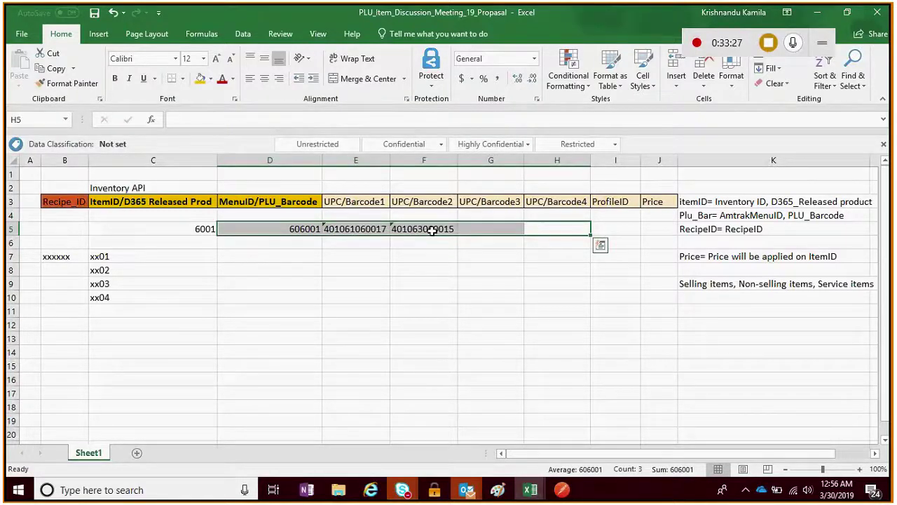
pyautogui.click(183, 228)
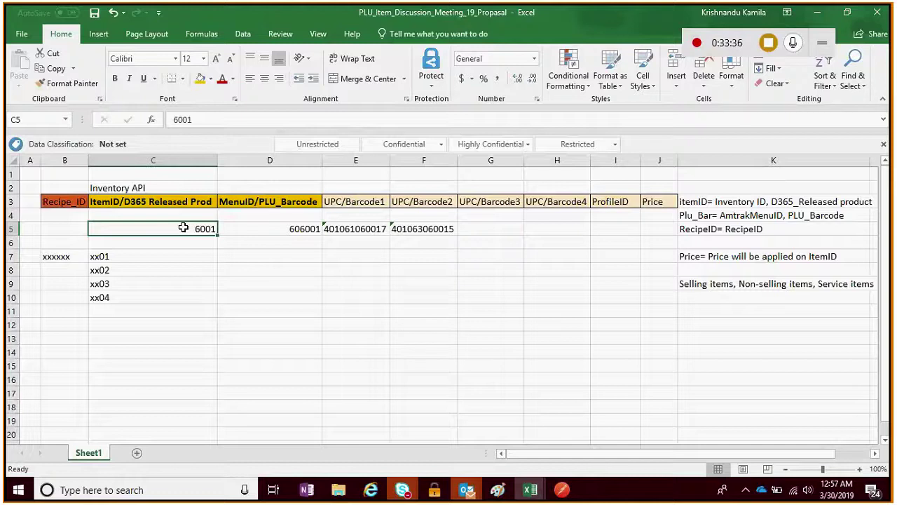
pyautogui.click(305, 229)
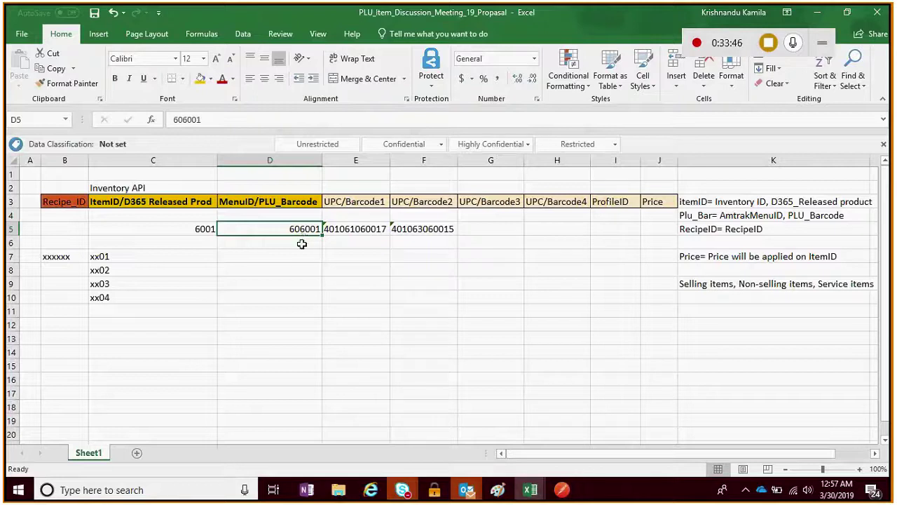
pyautogui.click(176, 226)
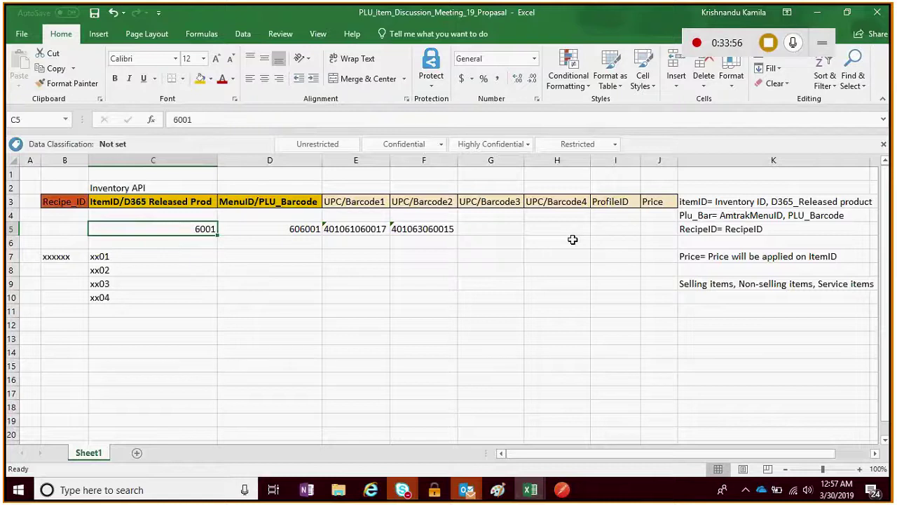
# - Enter 109 as the ProfileID of item 6001 in cell I5
pyautogui.click(593, 230)
pyautogui.write('109')
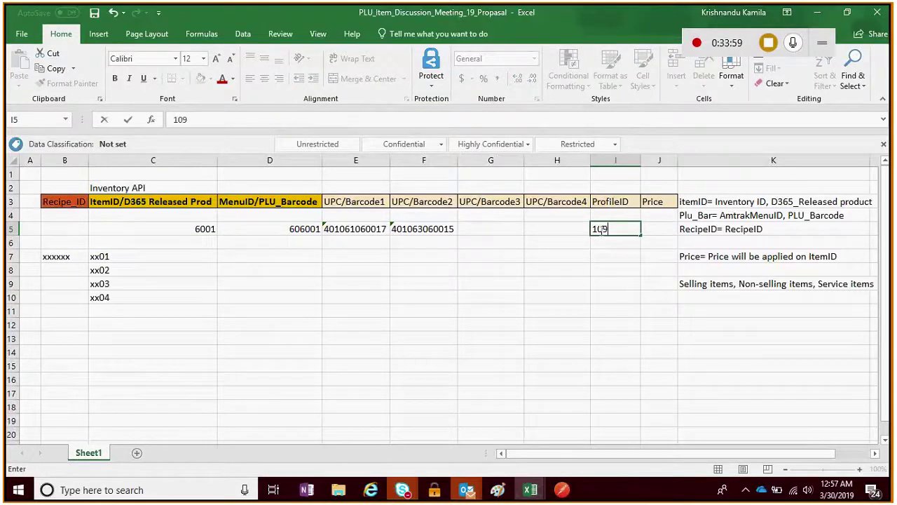
pyautogui.press('Return')
pyautogui.click(595, 227)
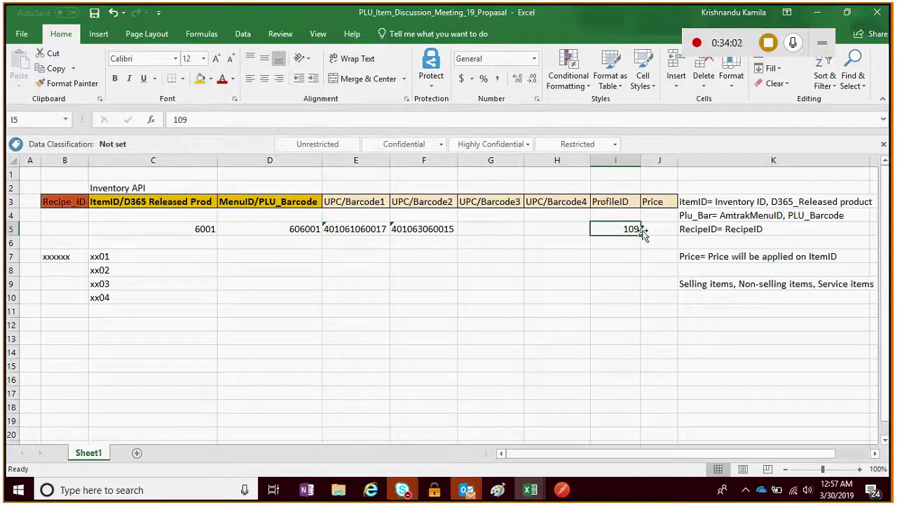
# - Fill the ItemID/D365 Released Prod header cell C3 with the standard light green color
pyautogui.click(177, 233)
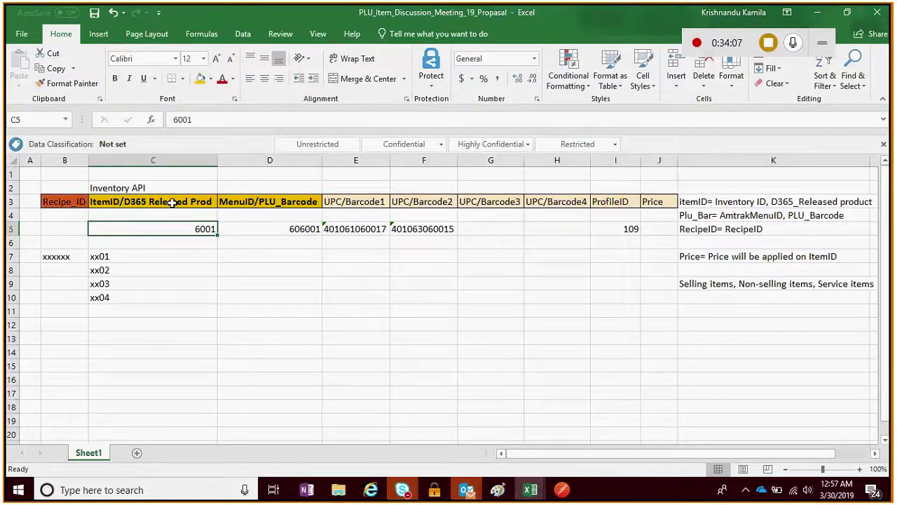
pyautogui.click(172, 203)
pyautogui.click(210, 78)
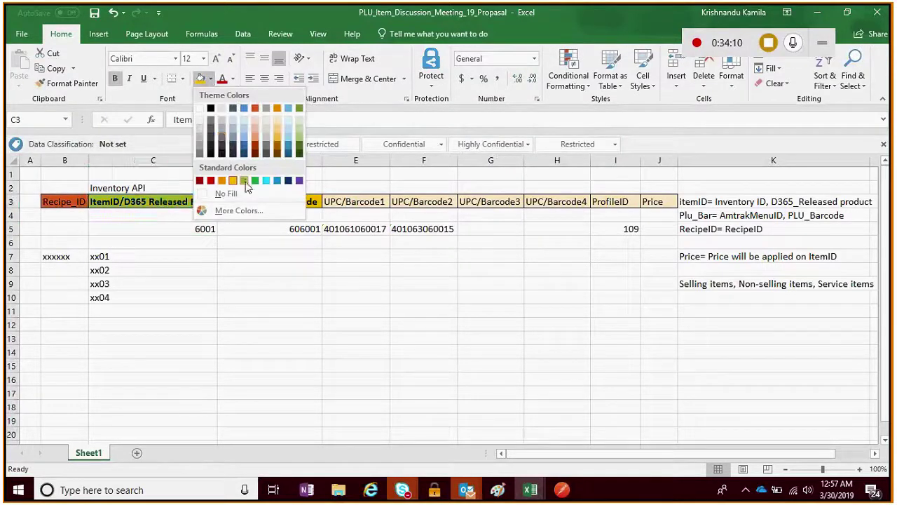
pyautogui.click(245, 178)
pyautogui.click(160, 246)
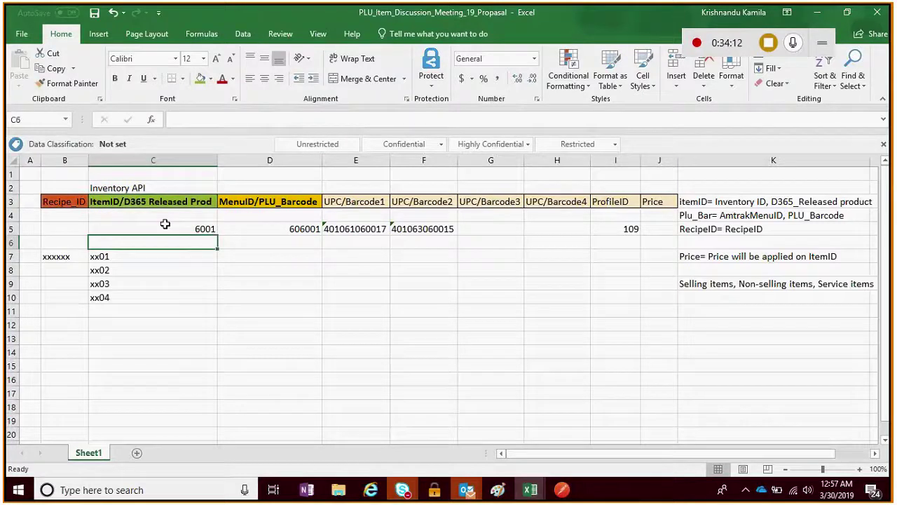
pyautogui.click(169, 203)
pyautogui.click(170, 230)
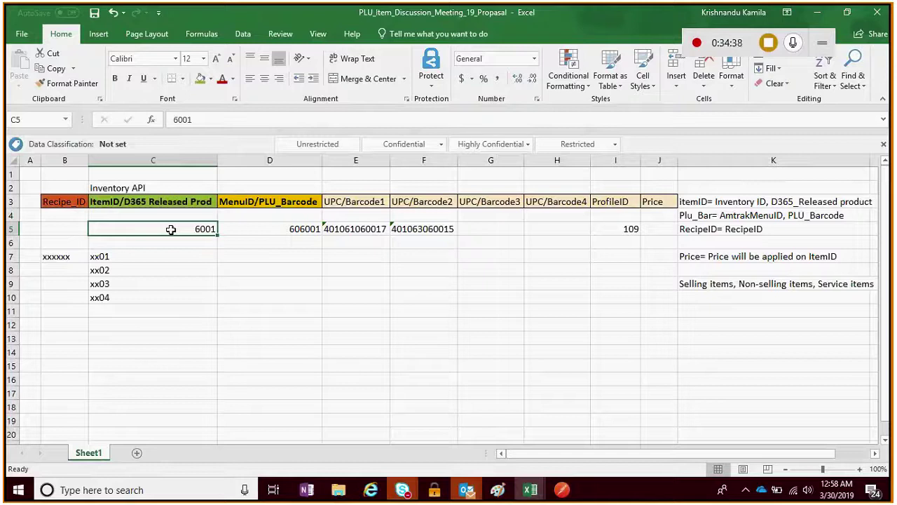
# - Switch to Outlook, open the Bug:628 message about the null Inventory ID, and find its table of plain bagel items
pyautogui.click(459, 485)
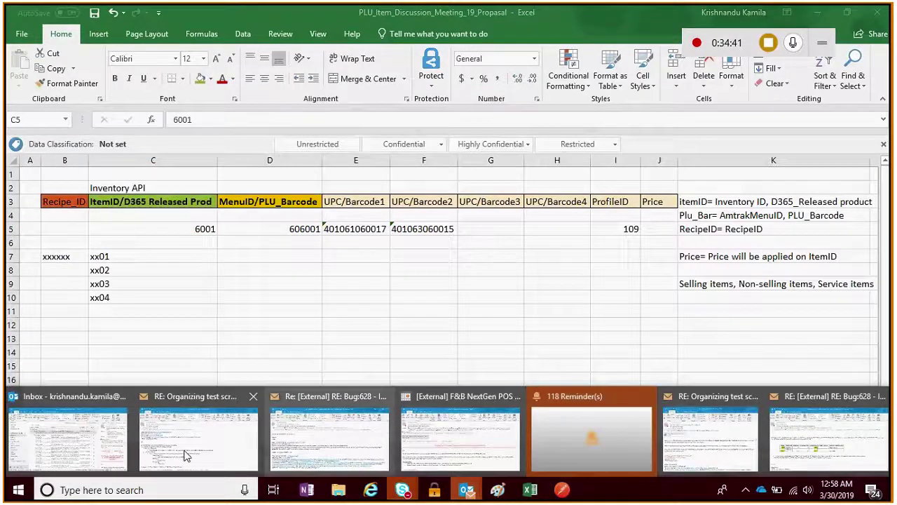
pyautogui.moveTo(168, 451)
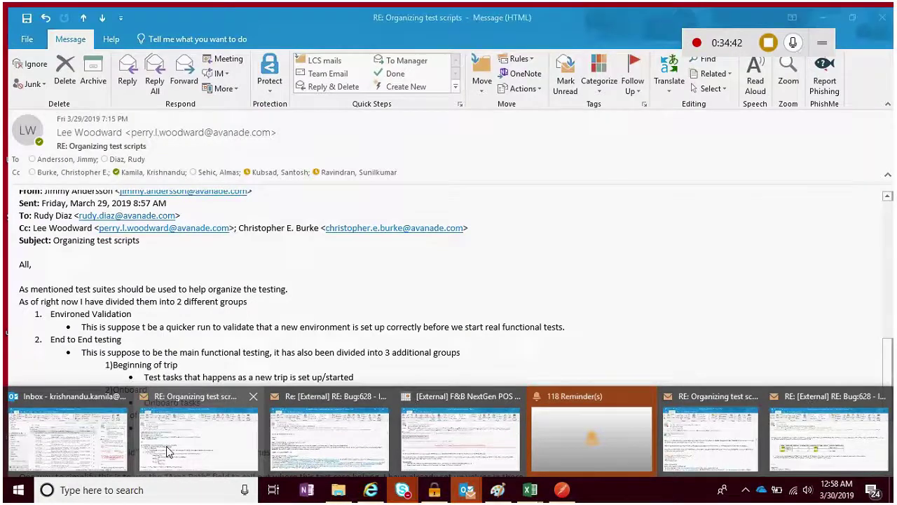
pyautogui.moveTo(76, 447)
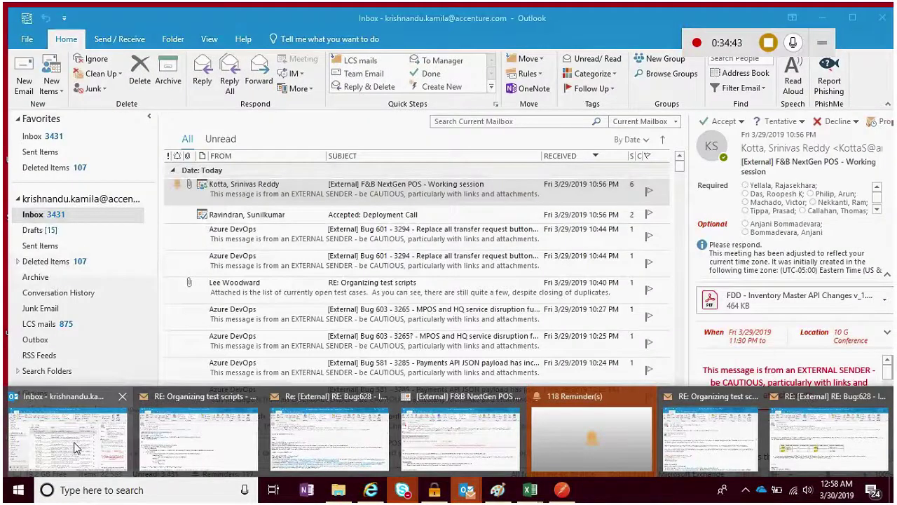
pyautogui.moveTo(353, 446)
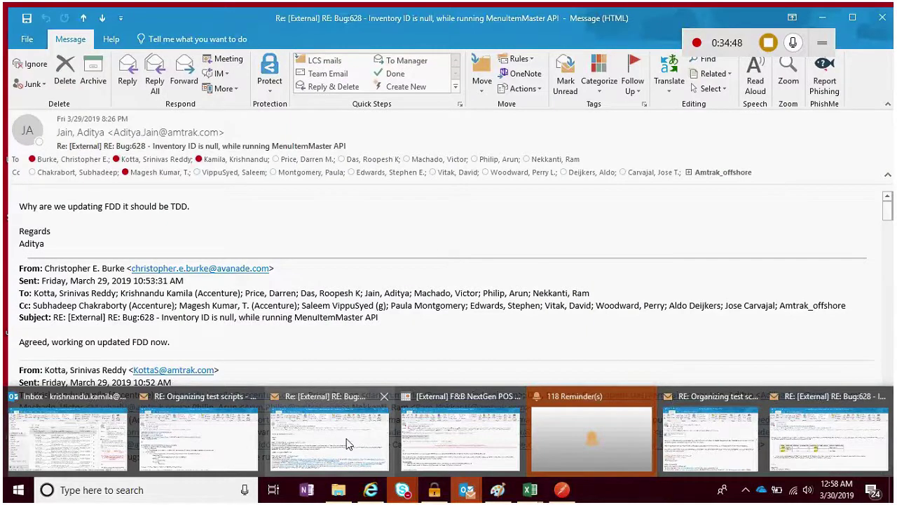
pyautogui.click(352, 446)
pyautogui.press('super+Up')
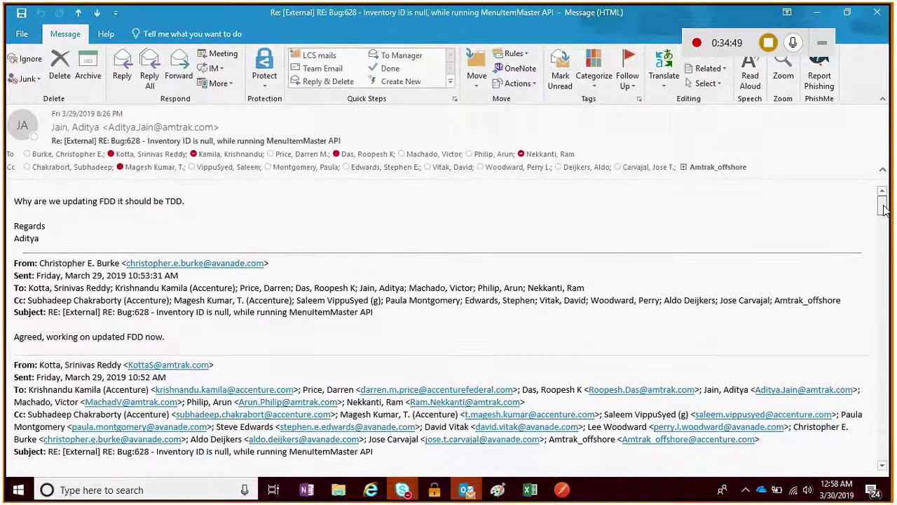
pyautogui.moveTo(884, 207); pyautogui.dragTo(888, 336)
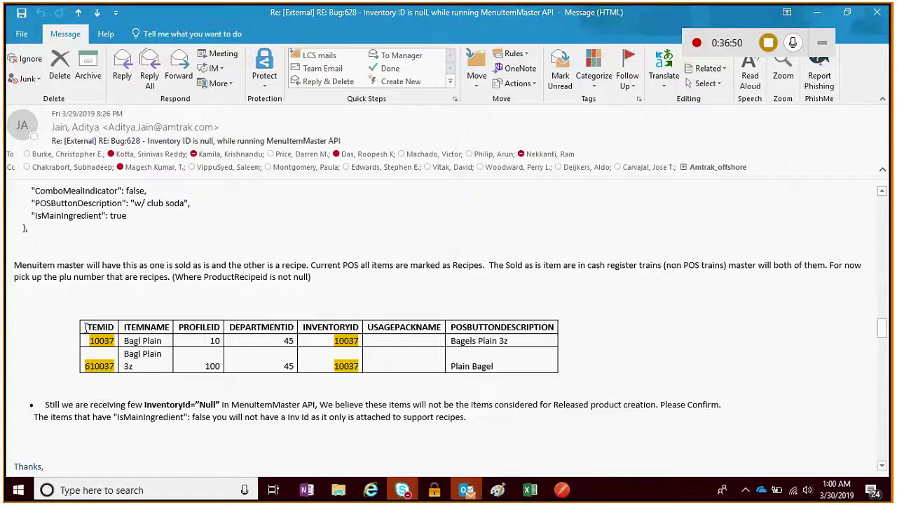
# - Copy the plain bagel item table from the email into the PLU_Item_Discussion_Meeting_19_Propasal workbook in Excel, starting at cell D14
pyautogui.moveTo(86, 327); pyautogui.dragTo(468, 377)
pyautogui.hotkey('ctrl', 'c')
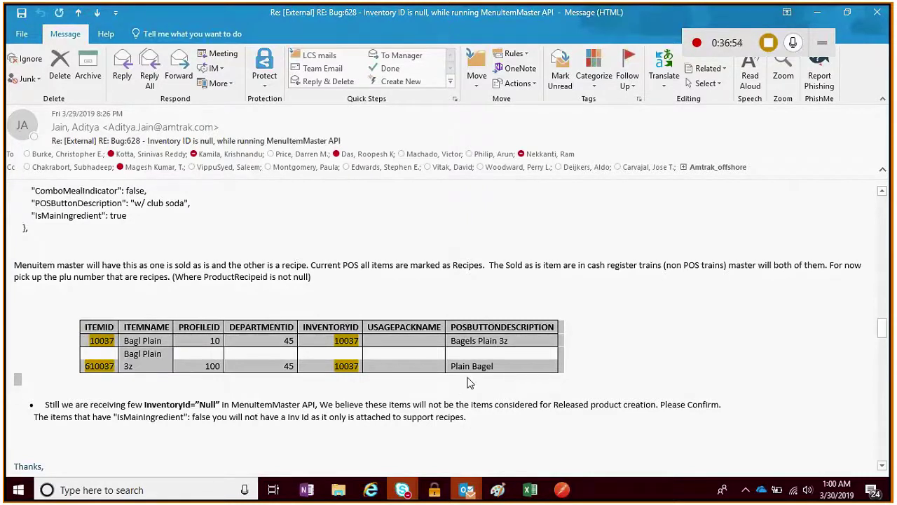
pyautogui.click(530, 489)
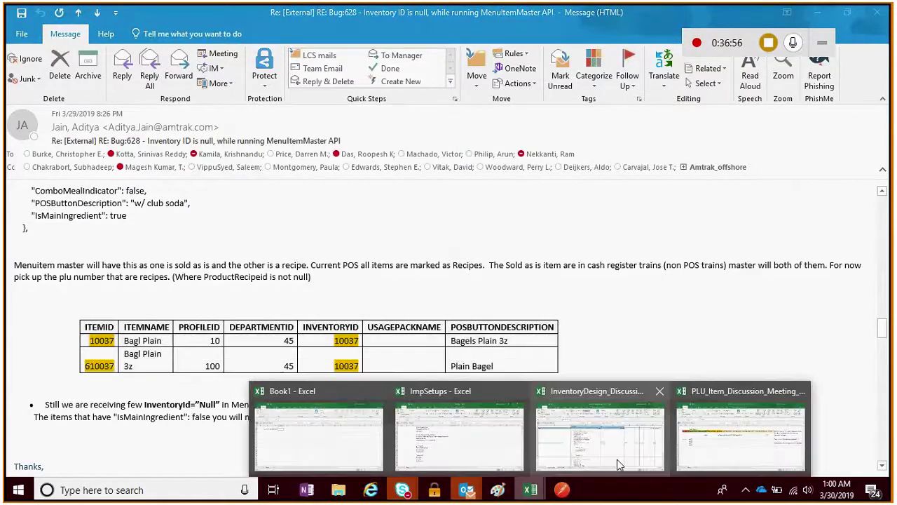
pyautogui.click(706, 451)
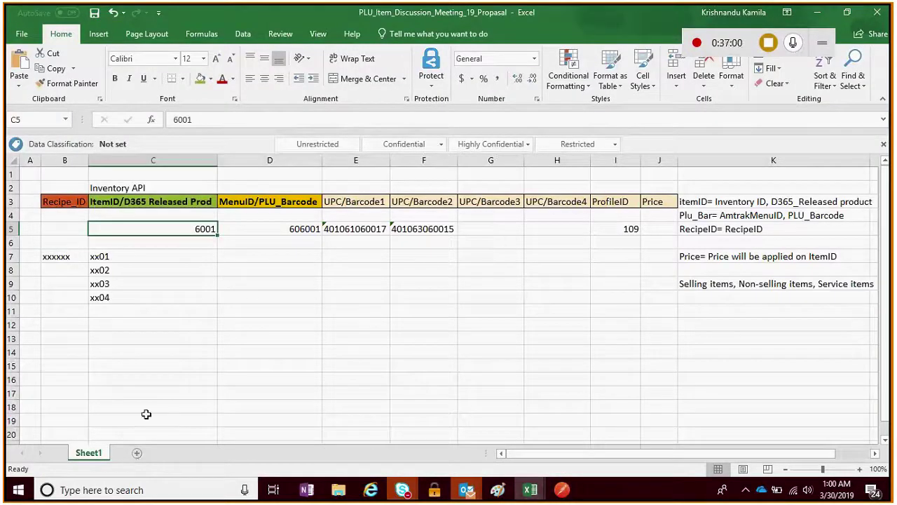
pyautogui.click(238, 351)
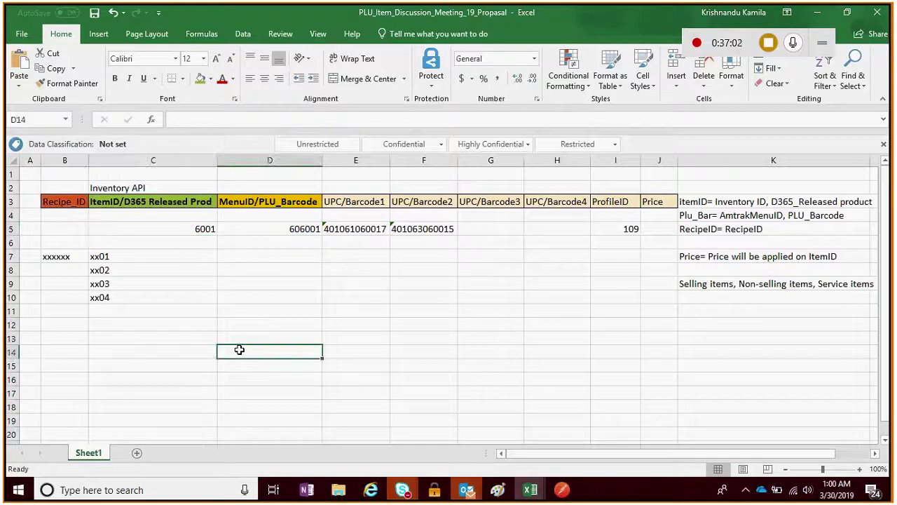
pyautogui.hotkey('ctrl', 'v')
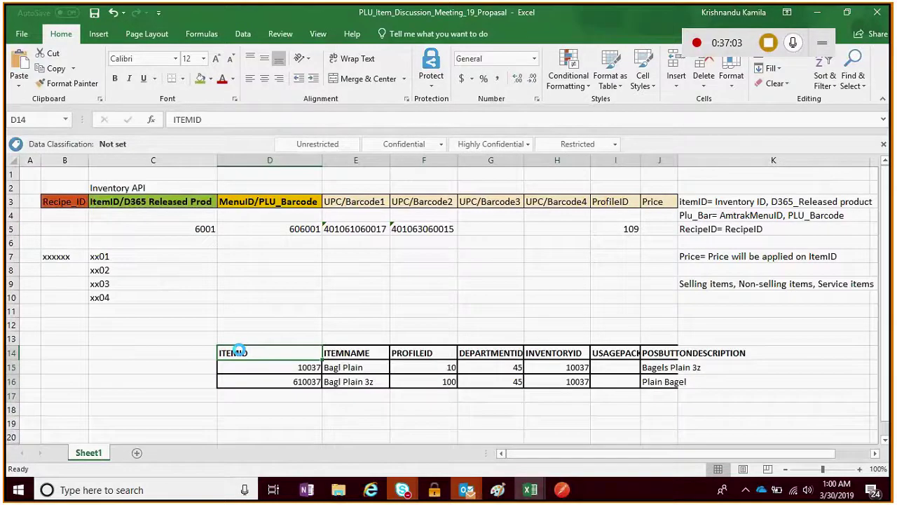
# - Compare the pasted bagel rows with the Recipe_ID to Price table in B3:J10 and its item ID in C5
pyautogui.click(736, 336)
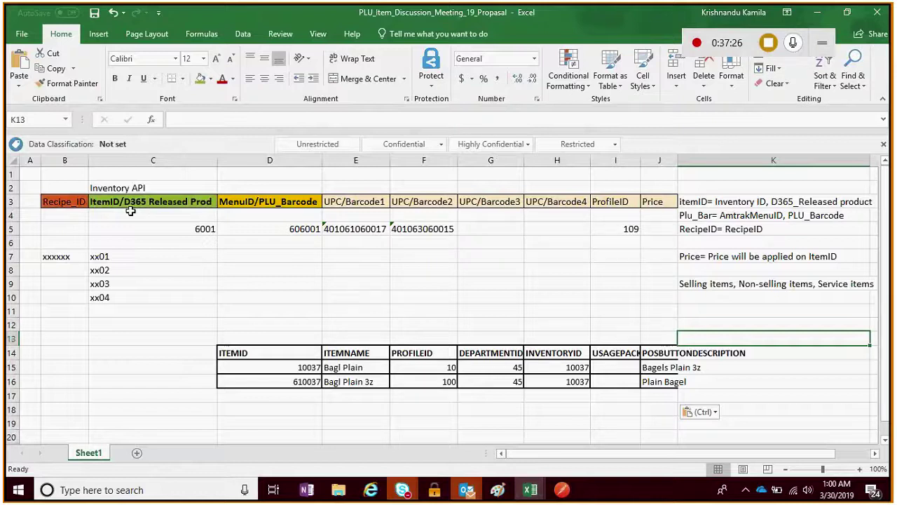
pyautogui.moveTo(62, 201); pyautogui.dragTo(657, 310)
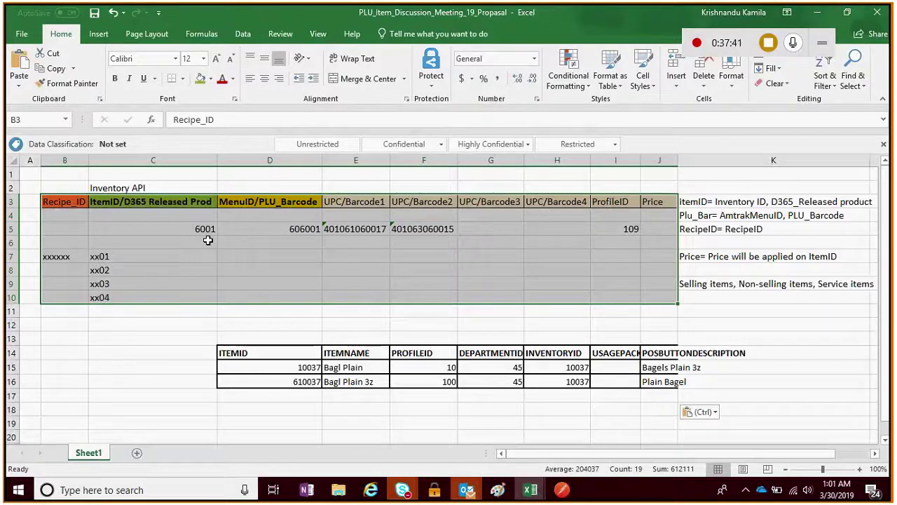
pyautogui.click(177, 228)
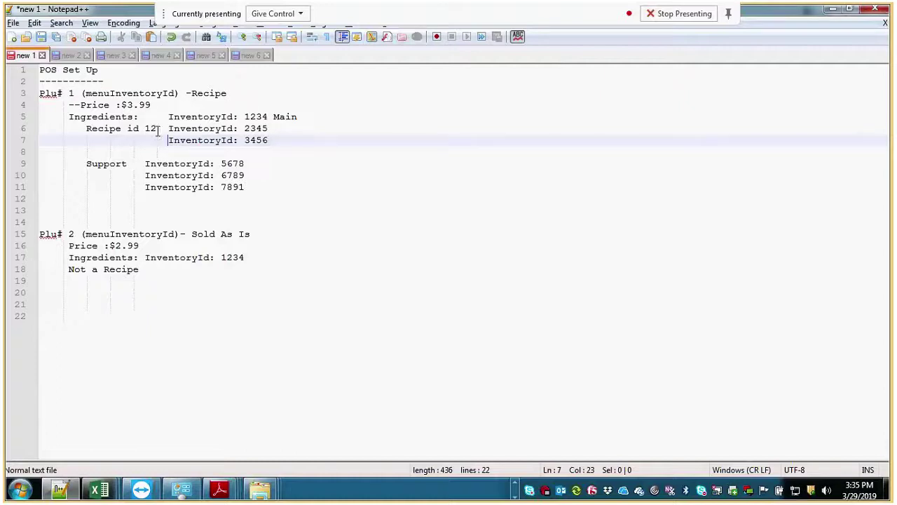
# - Review the main and support inventory IDs of Plu# 1 and the sold-as-is Plu# 2 entry in the Notepad++ notes
pyautogui.moveTo(168, 116); pyautogui.dragTo(280, 140)
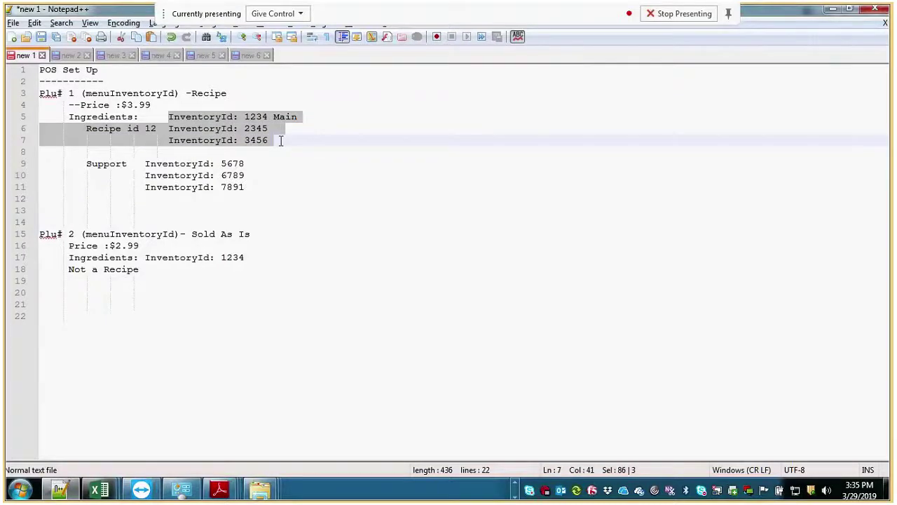
pyautogui.moveTo(144, 163)
pyautogui.mouseDown()
pyautogui.moveTo(248, 176)
pyautogui.moveTo(264, 188)
pyautogui.moveTo(145, 176)
pyautogui.moveTo(149, 167)
pyautogui.mouseUp()
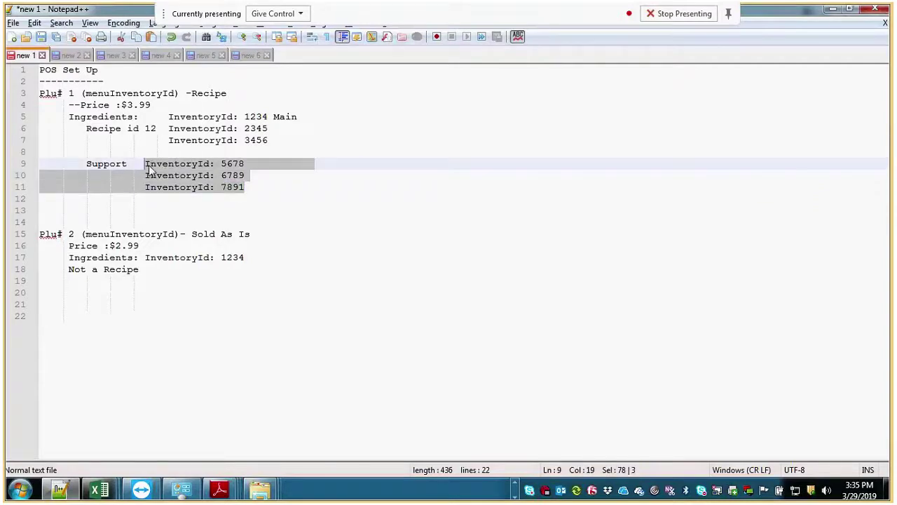
pyautogui.moveTo(143, 270); pyautogui.dragTo(40, 233)
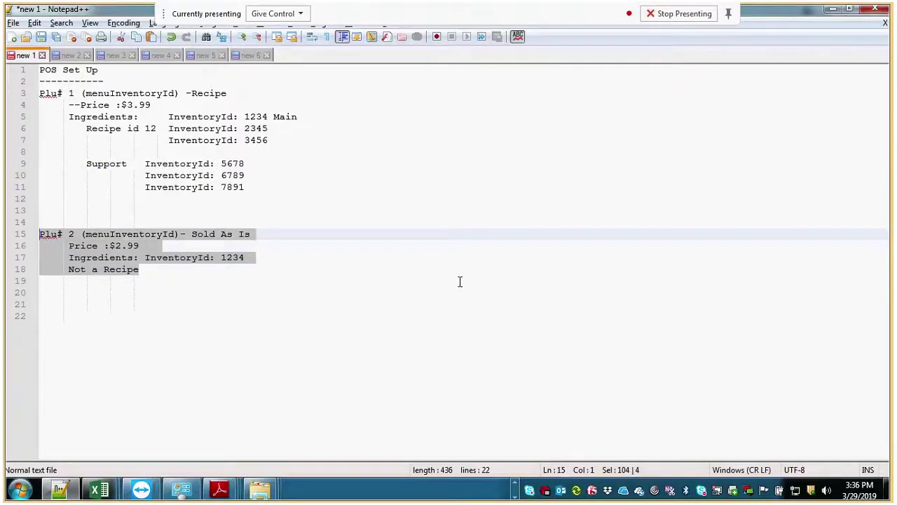
pyautogui.click(286, 331)
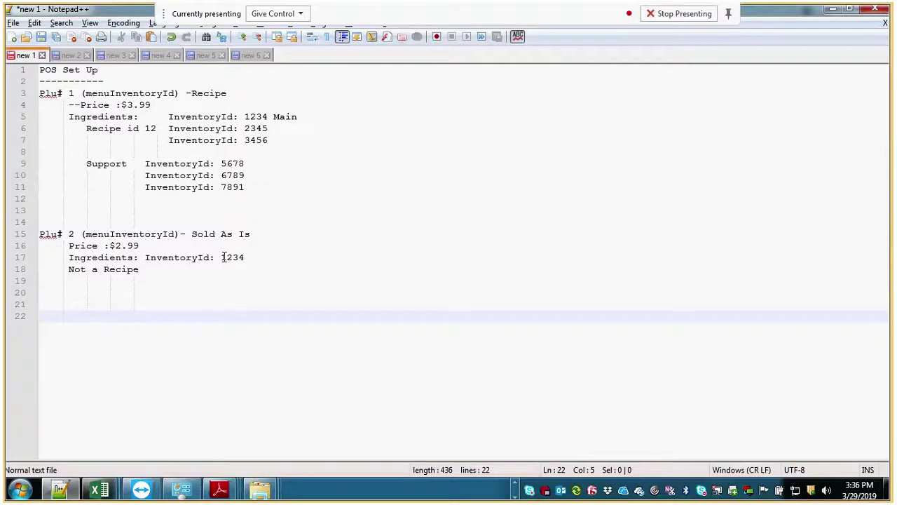
# - Add UPC after the main ingredient InventoryId 1234 of Plu# 1 on line 5, which Plu# 2 also uses
pyautogui.moveTo(223, 257); pyautogui.dragTo(250, 257)
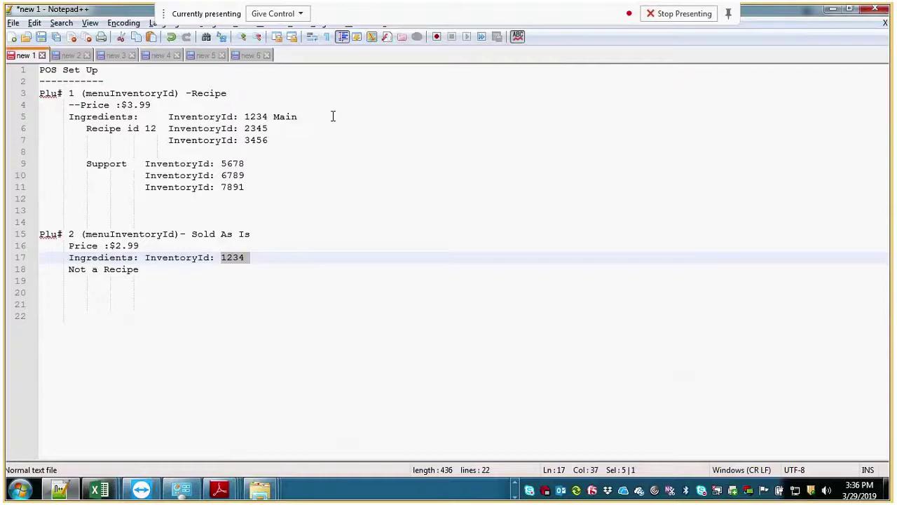
pyautogui.click(436, 122)
pyautogui.write('UPC')
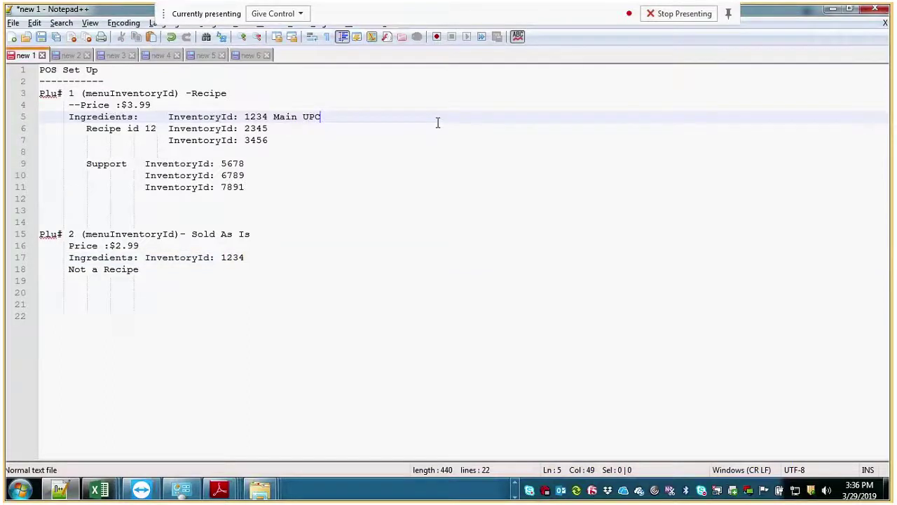
# - Switch to the Amtrak Food & Beverage Management Systems site in Chrome and open the Menu Detail page
pyautogui.hotkey('alt', 'Tab')
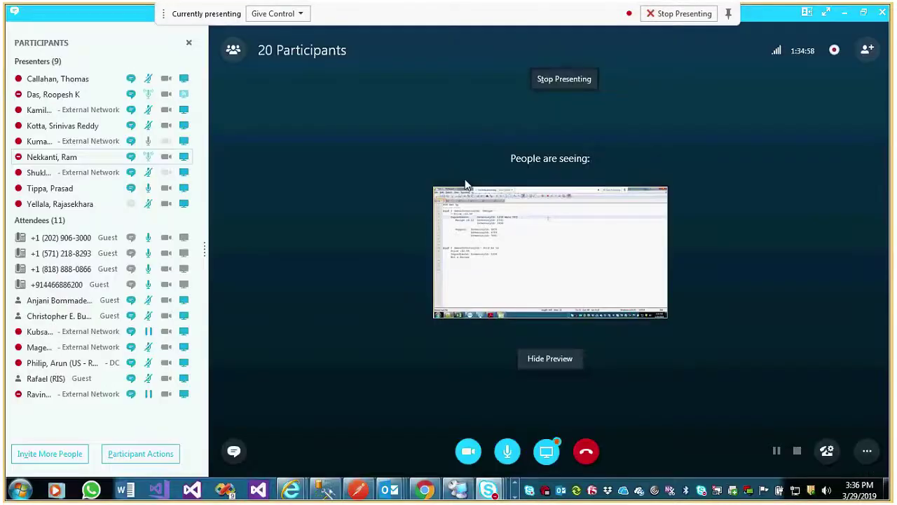
pyautogui.click(425, 491)
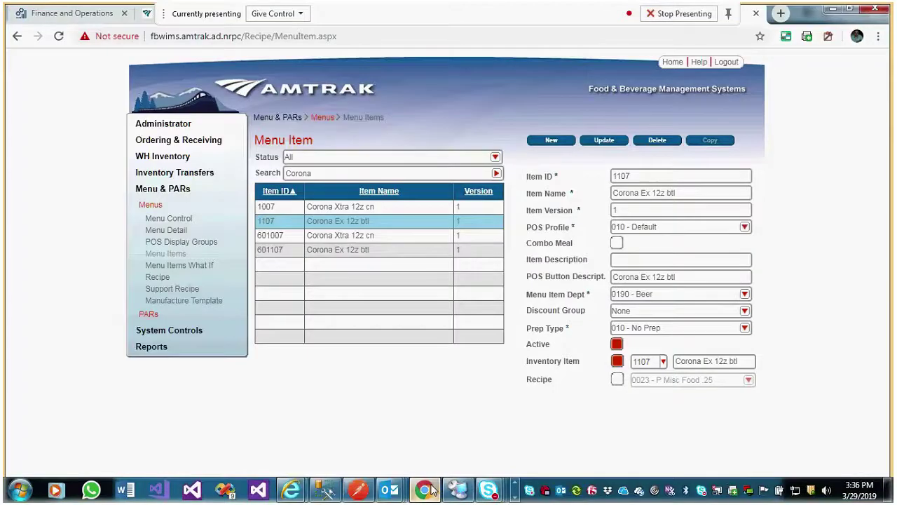
pyautogui.click(429, 490)
pyautogui.hotkey('alt', 'Tab')
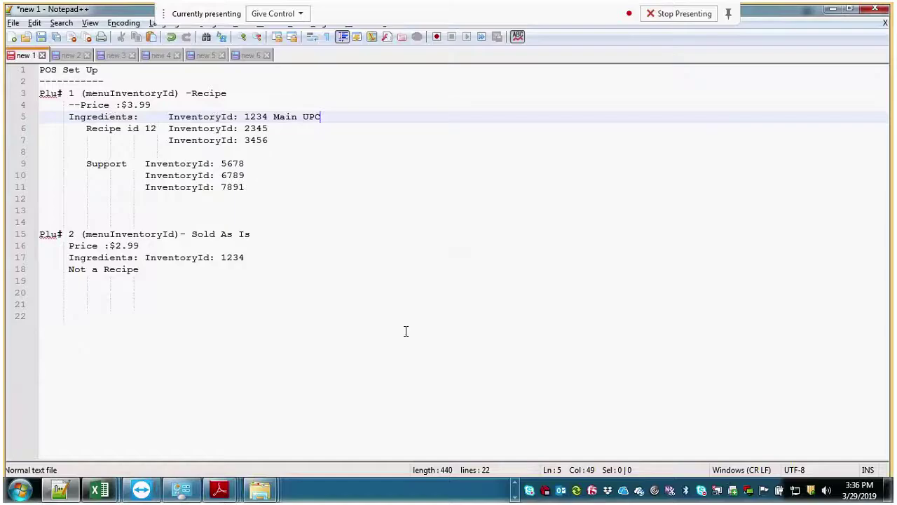
pyautogui.hotkey('alt', 'Tab')
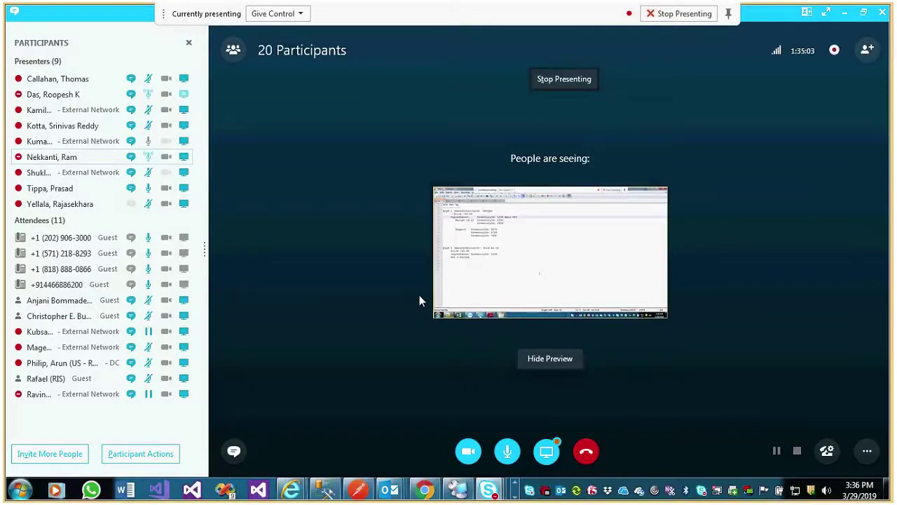
pyautogui.hotkey('alt', 'Tab')
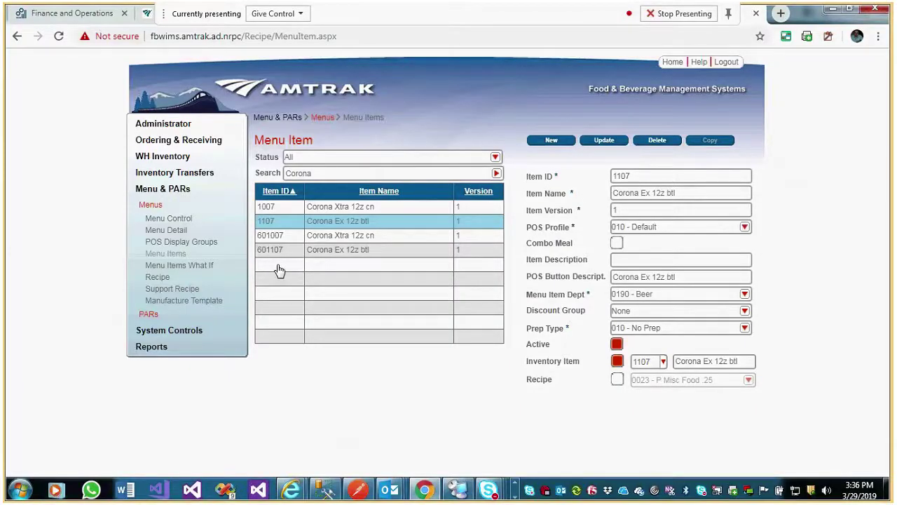
pyautogui.click(176, 254)
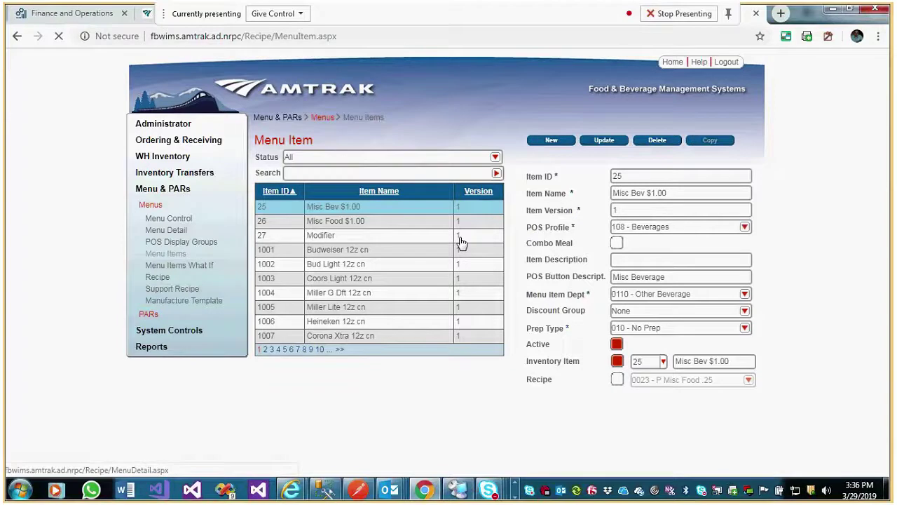
# - Search the Menu Detail list for menu 490
pyautogui.click(375, 152)
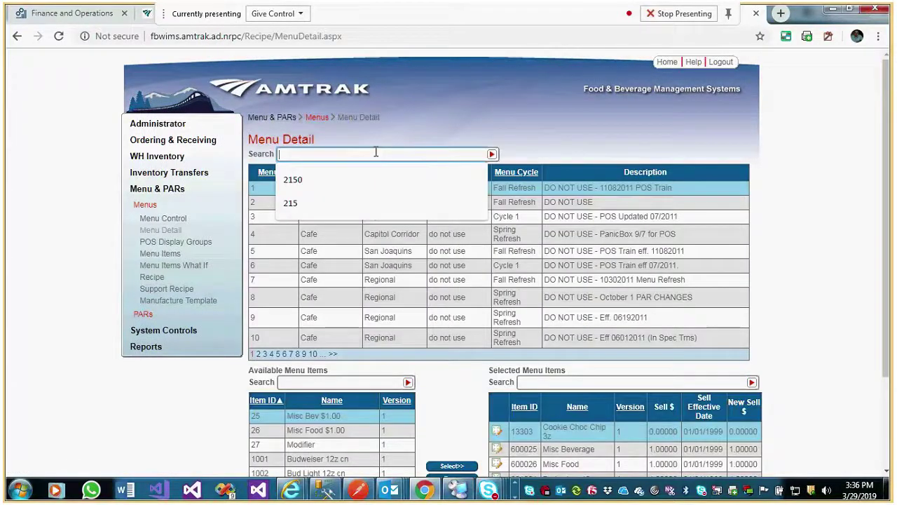
pyautogui.write('490')
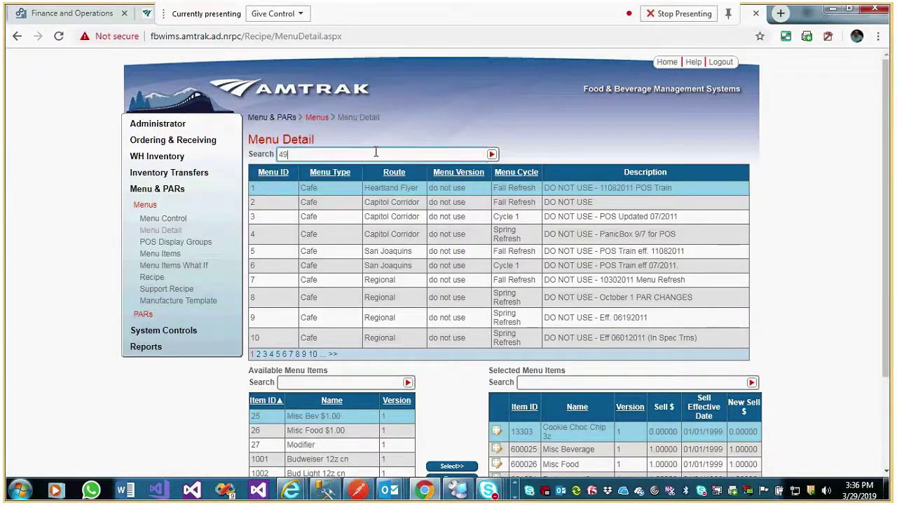
pyautogui.press('Return')
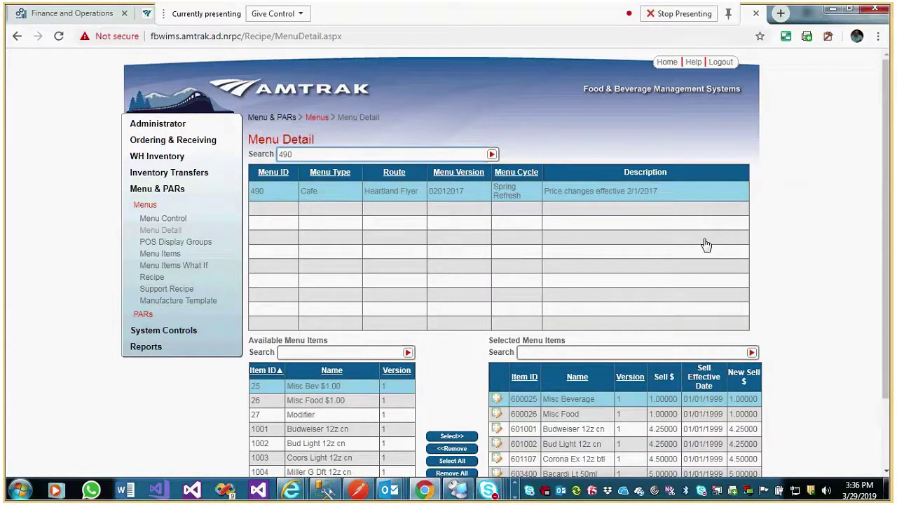
# - Show page 9 of the Selected Menu Items for menu 490
pyautogui.scroll(-1, 809, 287)
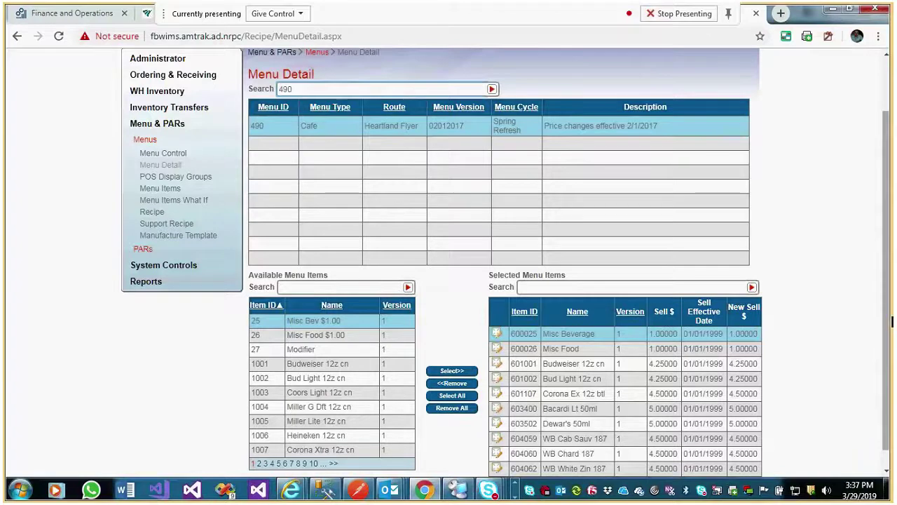
pyautogui.scroll(-1, 888, 329)
pyautogui.scroll(-1, 253, 130)
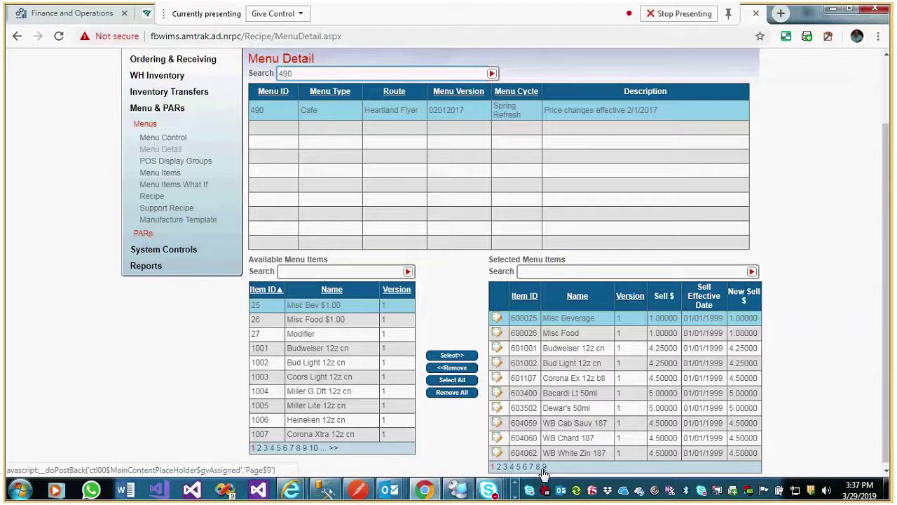
pyautogui.click(543, 467)
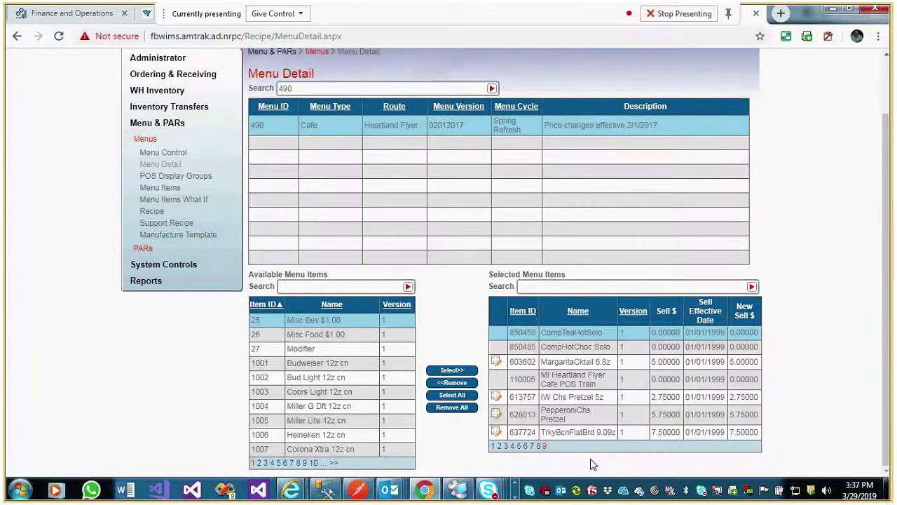
# - Compare the item IDs and sell prices of PepperoniChs Pretzel and CompTeaHotSolo among the selected menu items
pyautogui.click(703, 415)
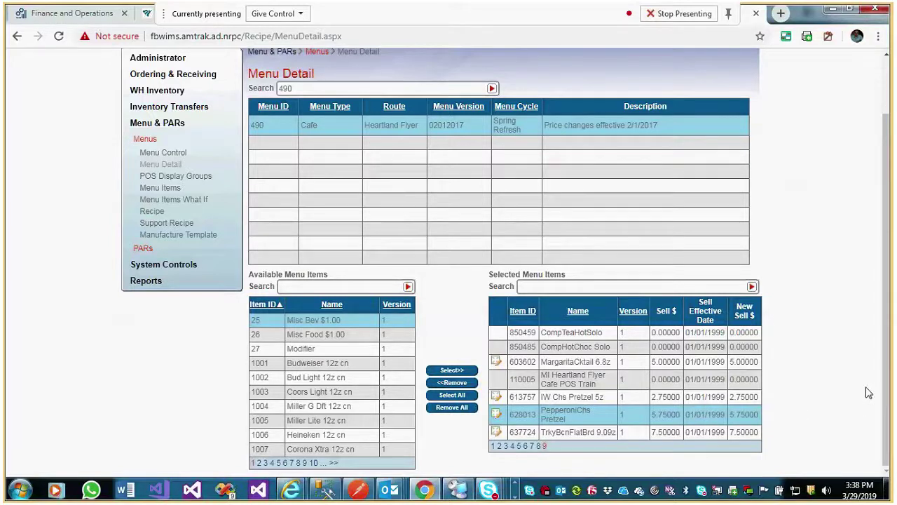
pyautogui.click(570, 337)
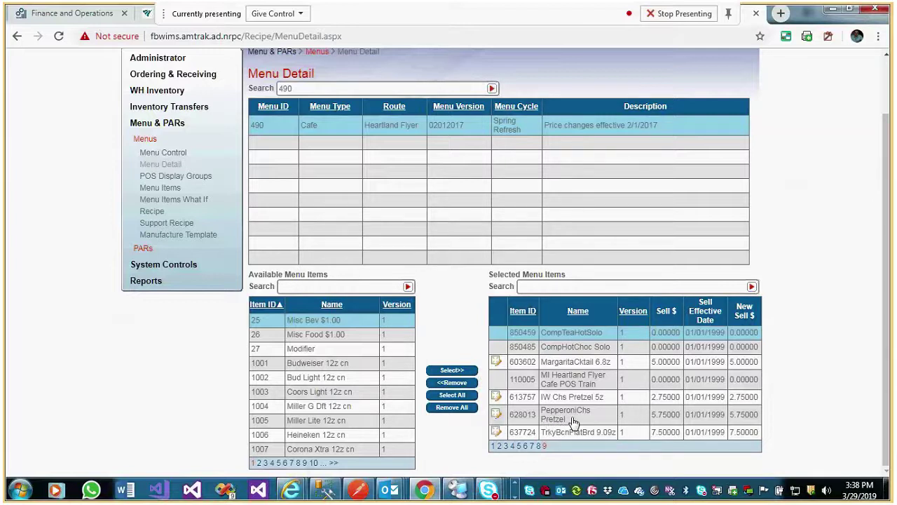
pyautogui.doubleClick(532, 334)
pyautogui.click(525, 419)
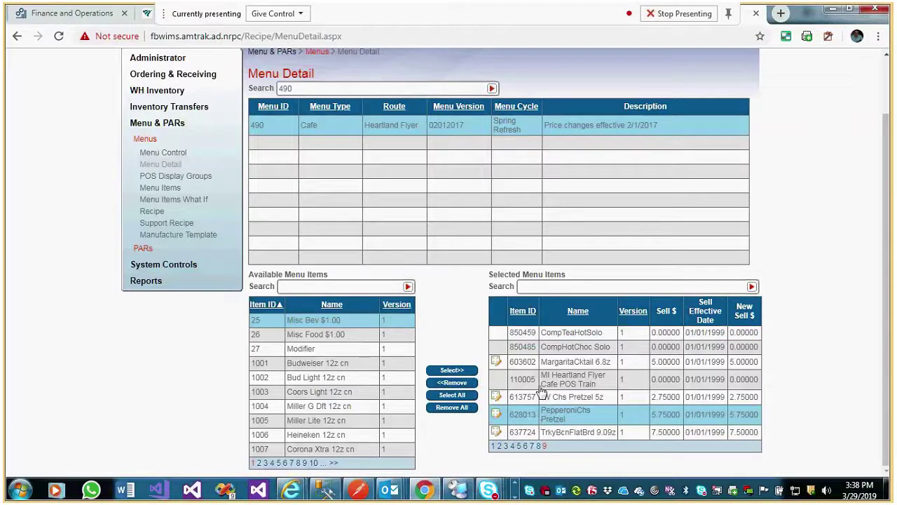
# - Copy CompTeaHotSolo's item ID from the selected menu items and open the Menu Items page
pyautogui.moveTo(533, 334); pyautogui.dragTo(519, 335)
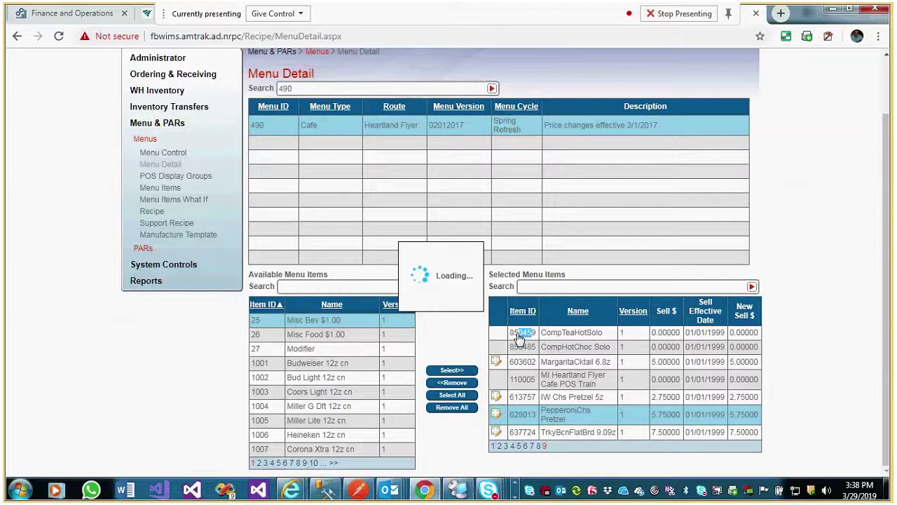
pyautogui.moveTo(535, 335); pyautogui.dragTo(507, 334)
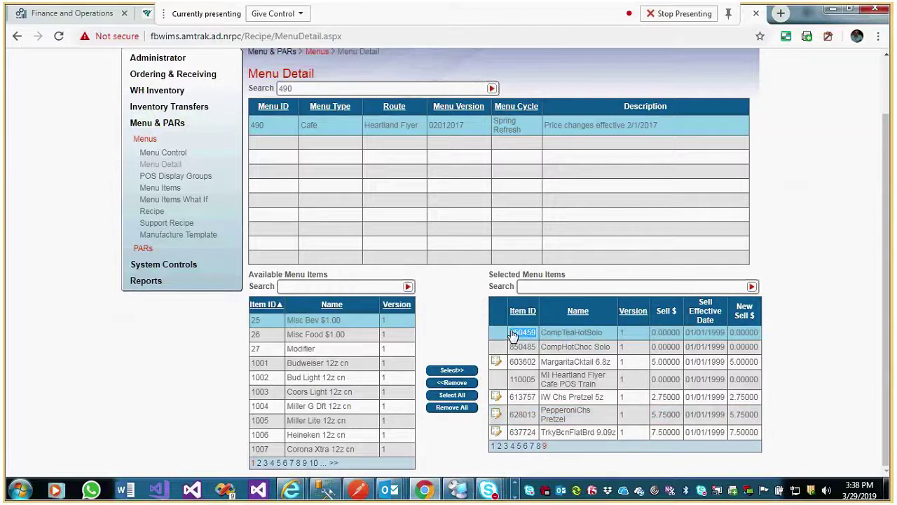
pyautogui.rightClick(520, 336)
pyautogui.click(545, 344)
pyautogui.click(164, 189)
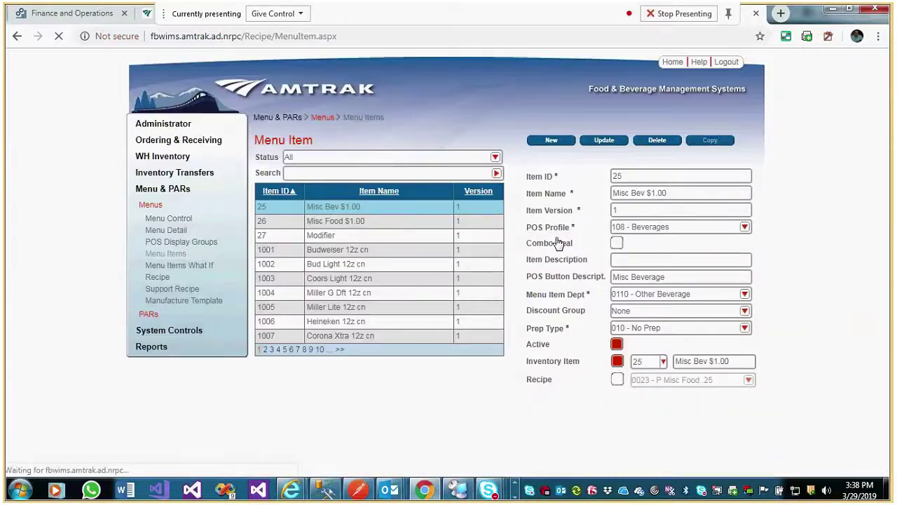
# - Search the Menu Item list for the copied ID 850459 and check the recipe assigned to CompTeaHotSolo
pyautogui.click(357, 173)
pyautogui.click(825, 249)
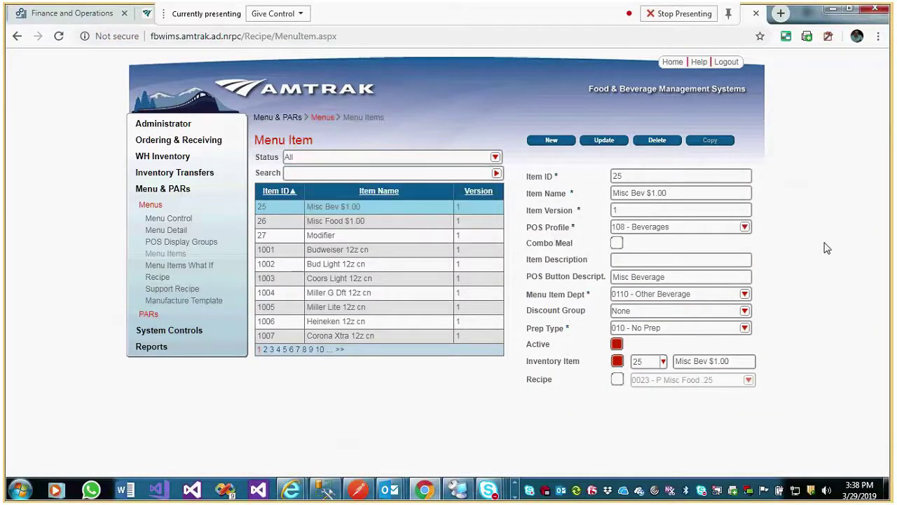
pyautogui.click(357, 173)
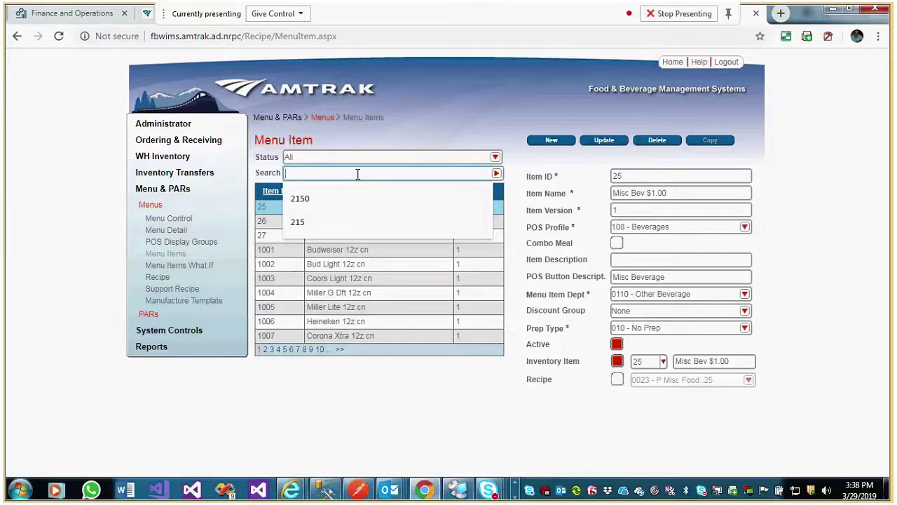
pyautogui.hotkey('ctrl', 'v')
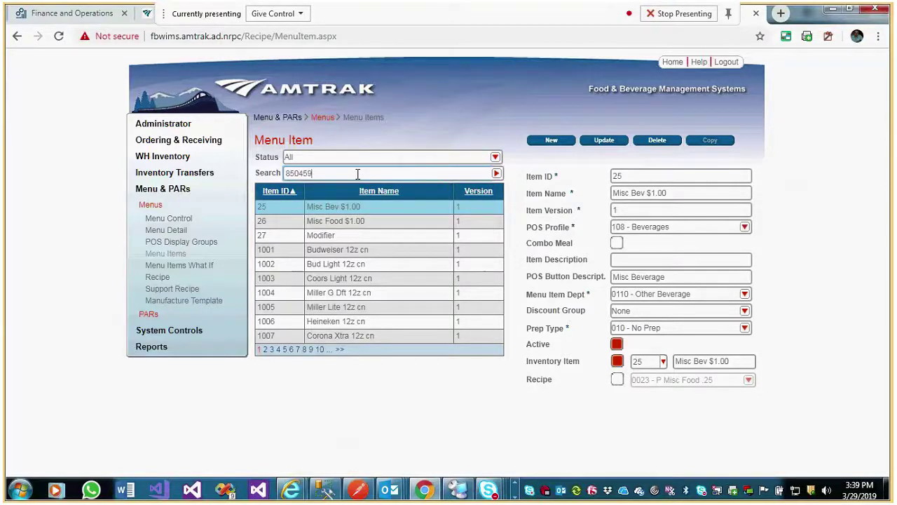
pyautogui.press('Return')
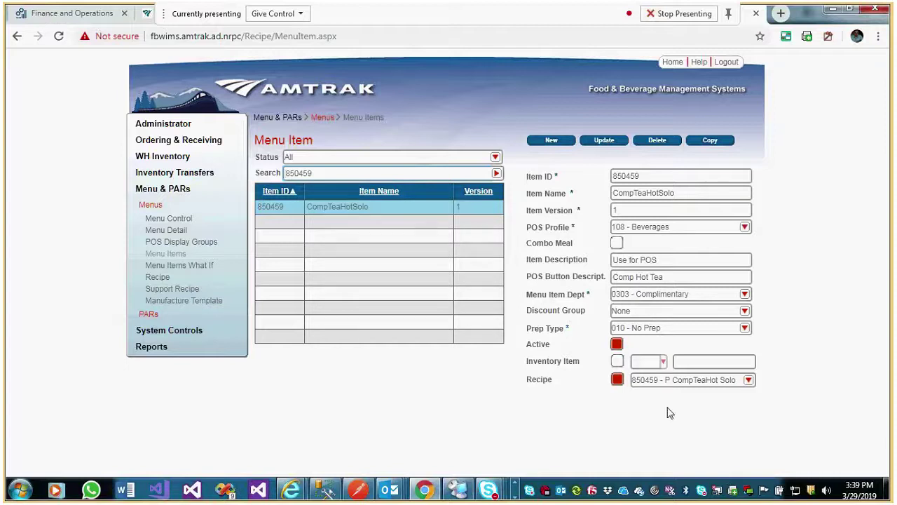
pyautogui.doubleClick(533, 382)
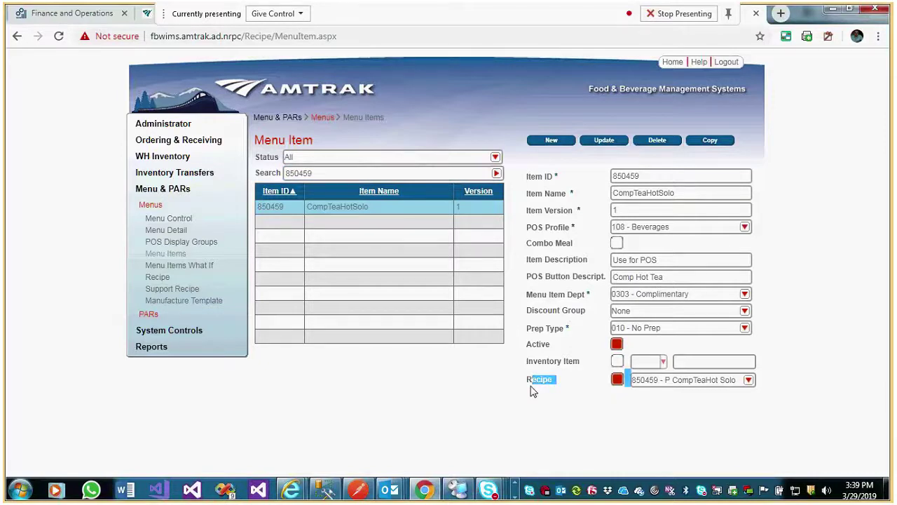
pyautogui.click(672, 414)
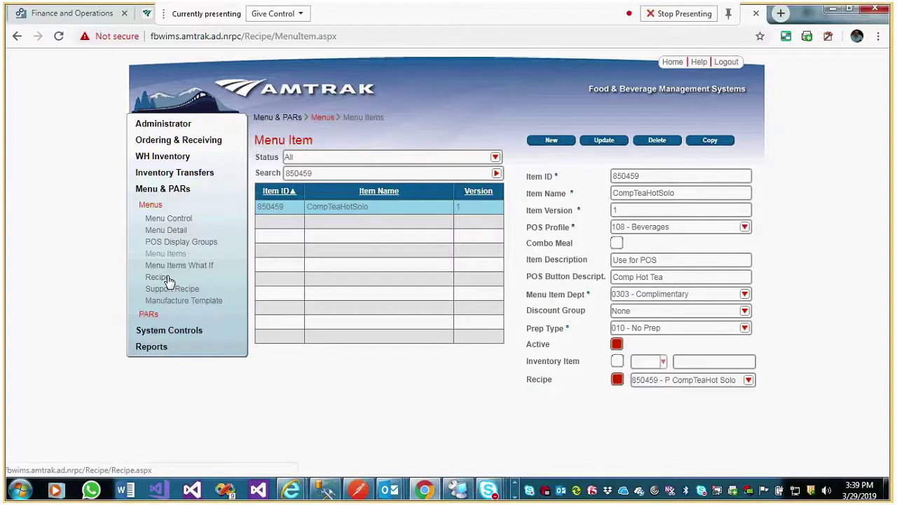
# - Open the Recipe page and search the recipes for ID 850459
pyautogui.press('Tab')
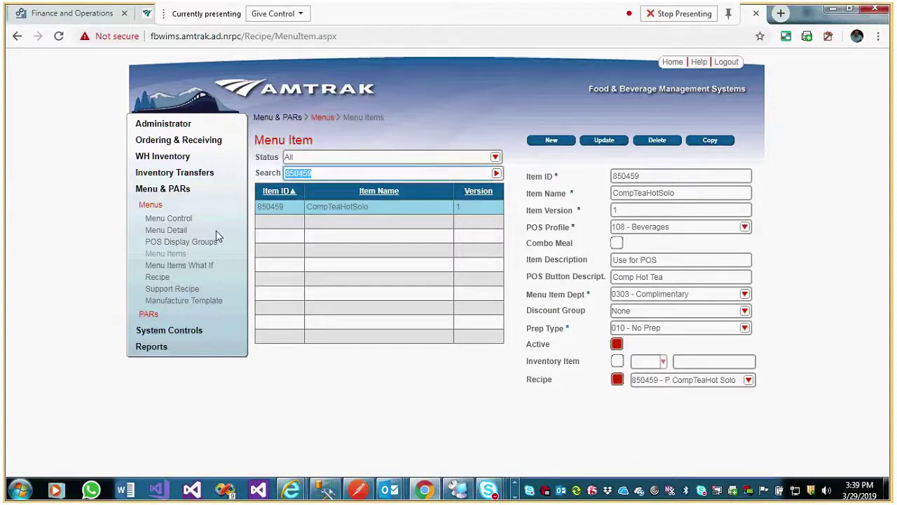
pyautogui.click(177, 274)
pyautogui.click(327, 158)
pyautogui.hotkey('ctrl', 'v')
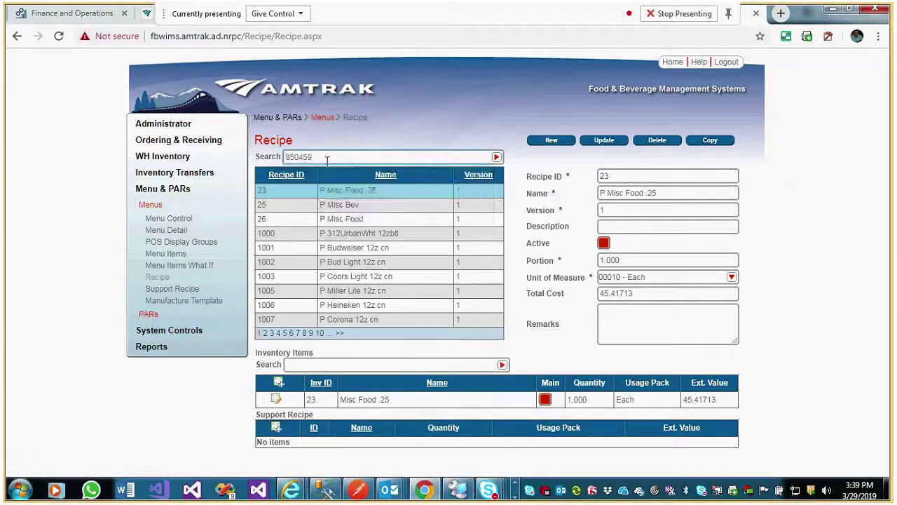
pyautogui.press('Return')
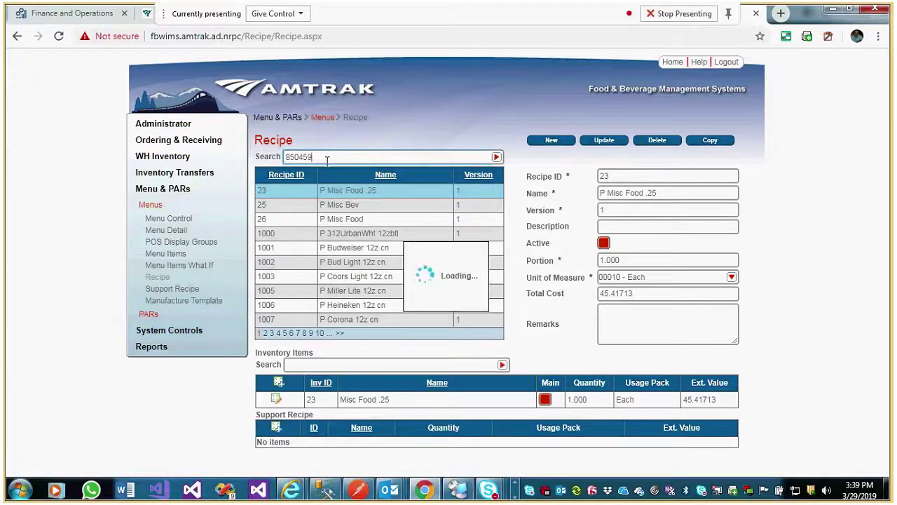
# - Examine the Tea Bags Ind main ingredient and the Hot Beverage Support entry in the P CompTeaHot Solo recipe
pyautogui.scroll(-1, 805, 294)
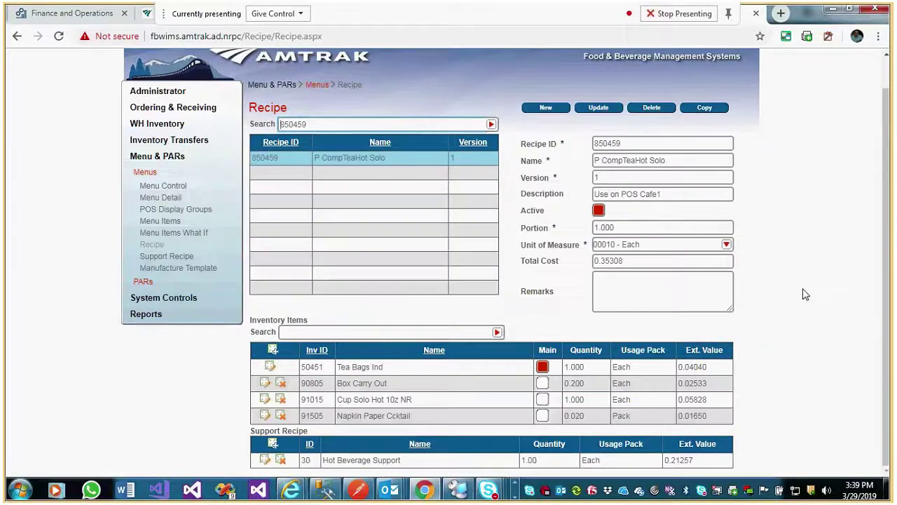
pyautogui.doubleClick(344, 367)
pyautogui.moveTo(365, 370); pyautogui.dragTo(403, 373)
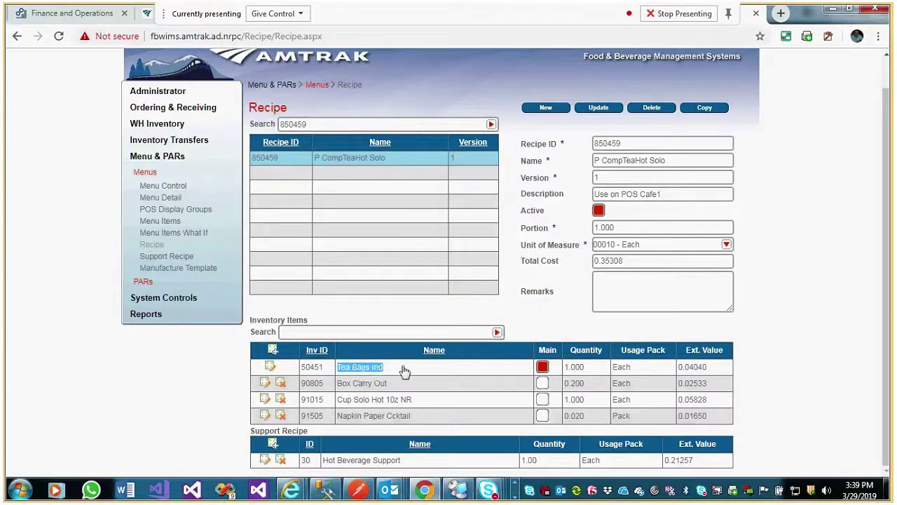
pyautogui.moveTo(722, 372); pyautogui.dragTo(265, 369)
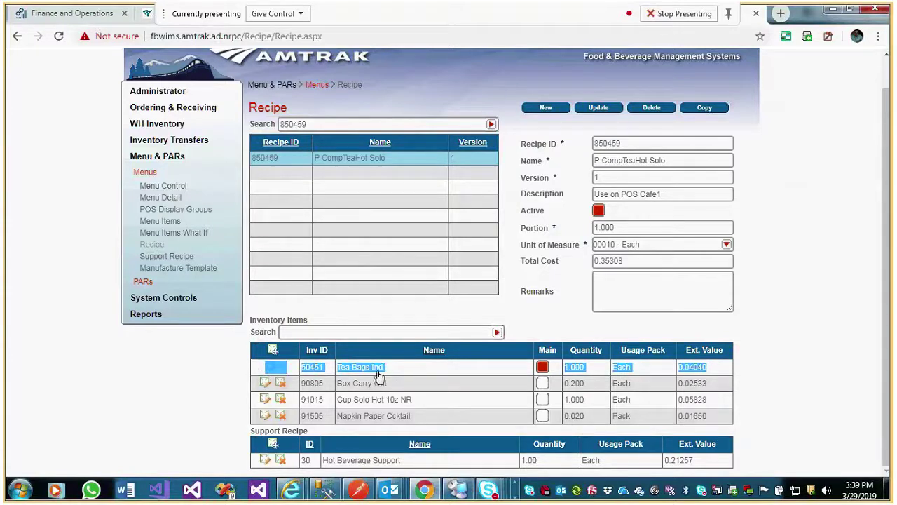
pyautogui.click(851, 389)
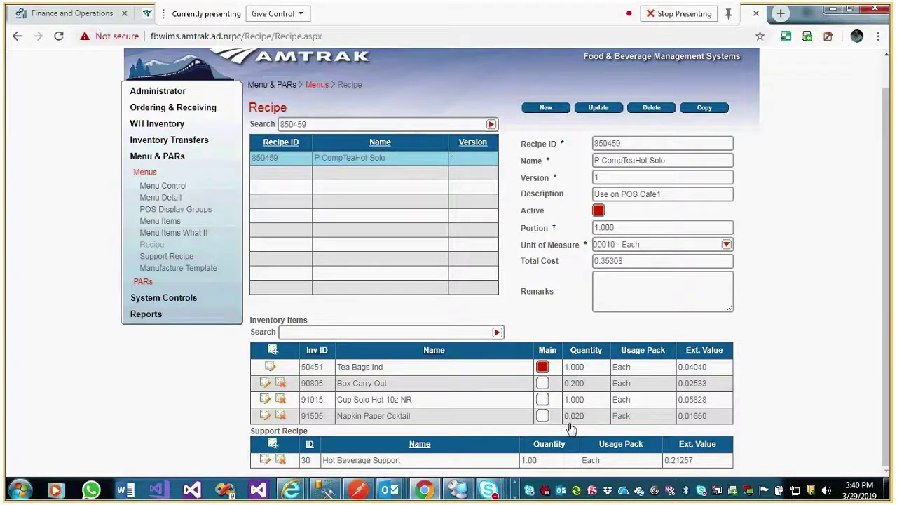
pyautogui.tripleClick(413, 464)
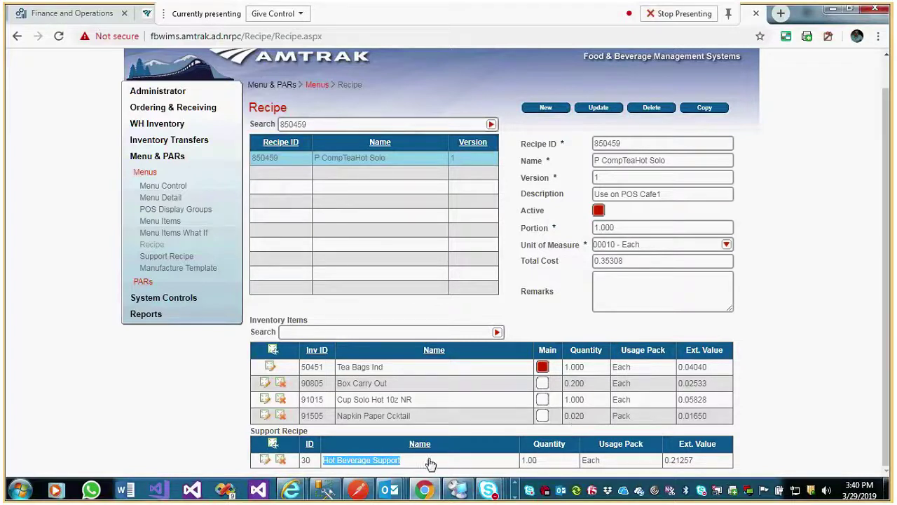
pyautogui.click(483, 470)
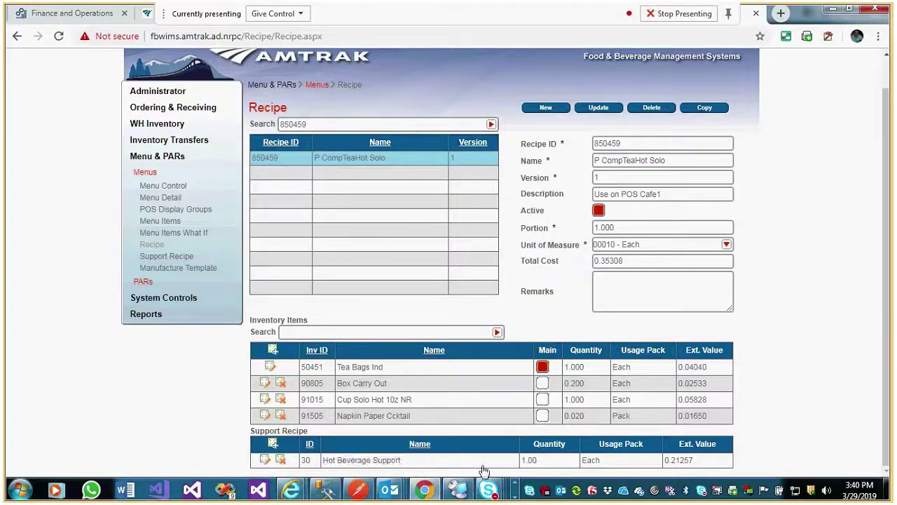
# - Open the Support Recipe page and search for support recipe 30
pyautogui.click(186, 258)
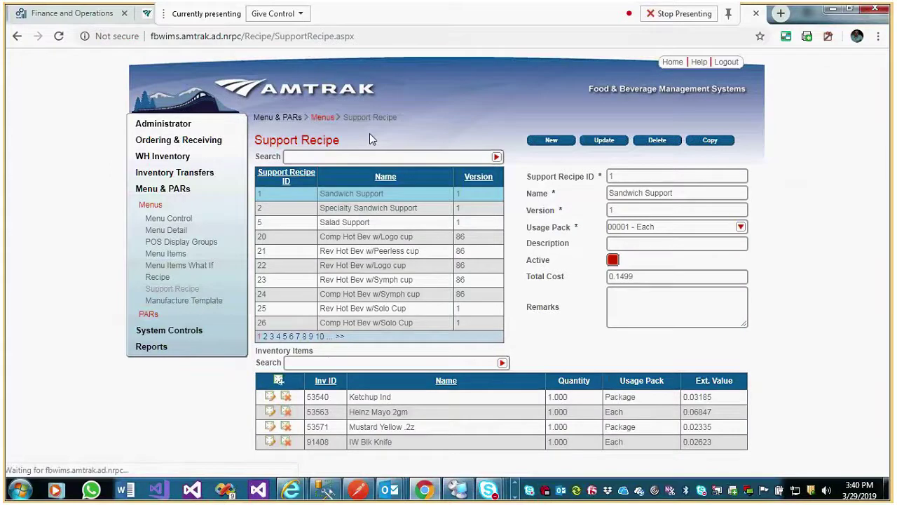
pyautogui.click(351, 157)
pyautogui.write('3')
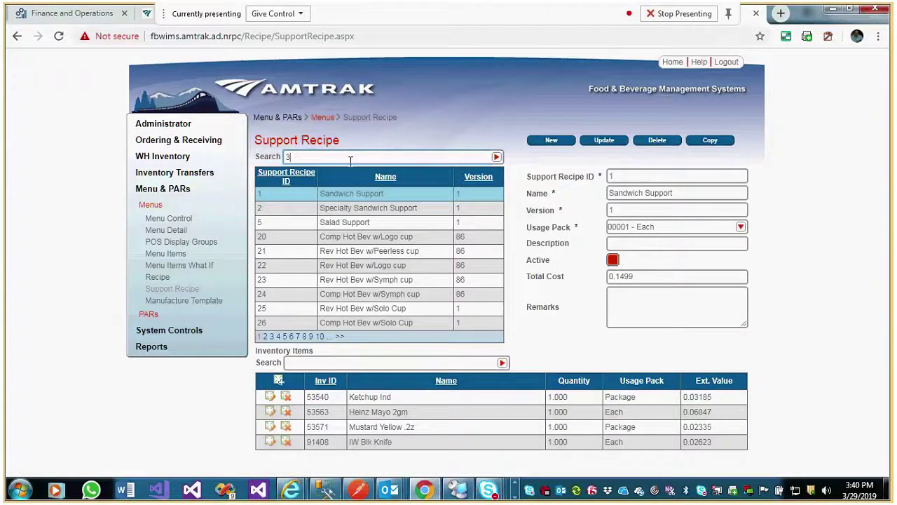
pyautogui.write('0')
# - Examine the inventory items that make up the Hot Beverage Support recipe, including Tea Bags Ind
pyautogui.scroll(-2, 411, 430)
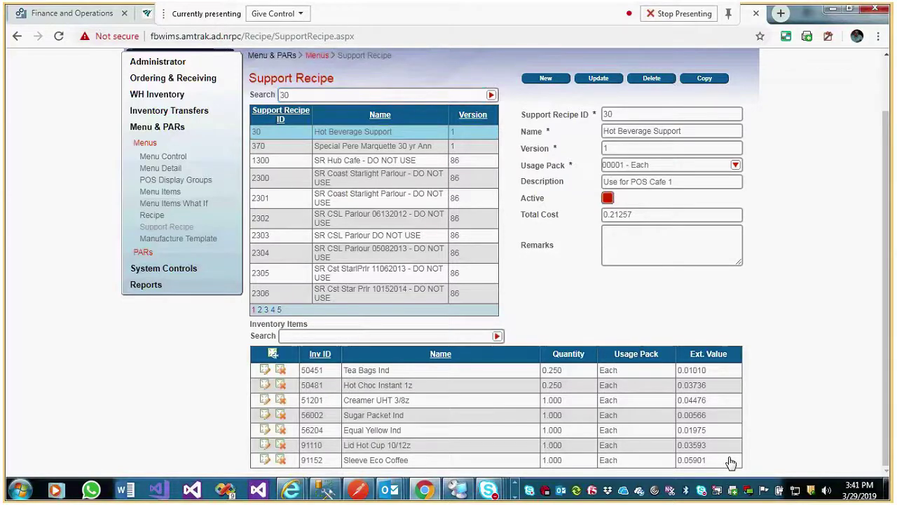
pyautogui.moveTo(731, 462); pyautogui.dragTo(143, 396)
pyautogui.click(142, 396)
pyautogui.tripleClick(379, 372)
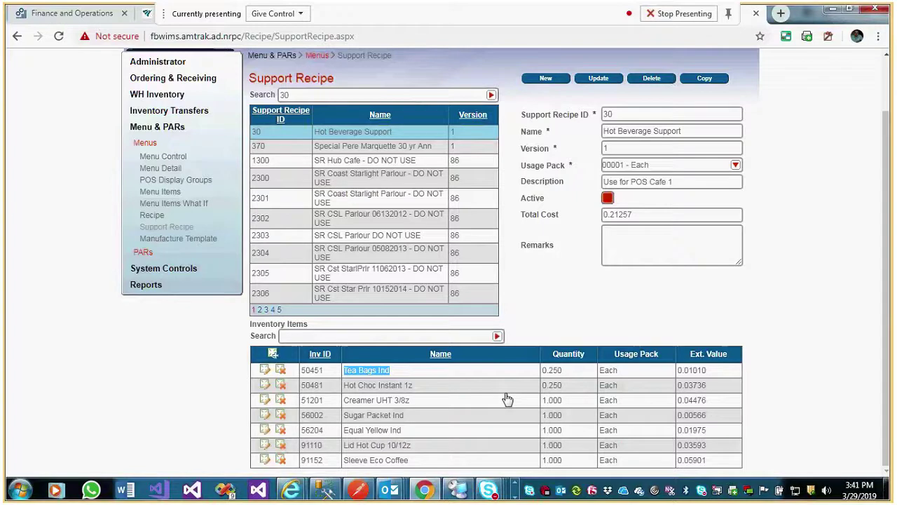
pyautogui.click(830, 395)
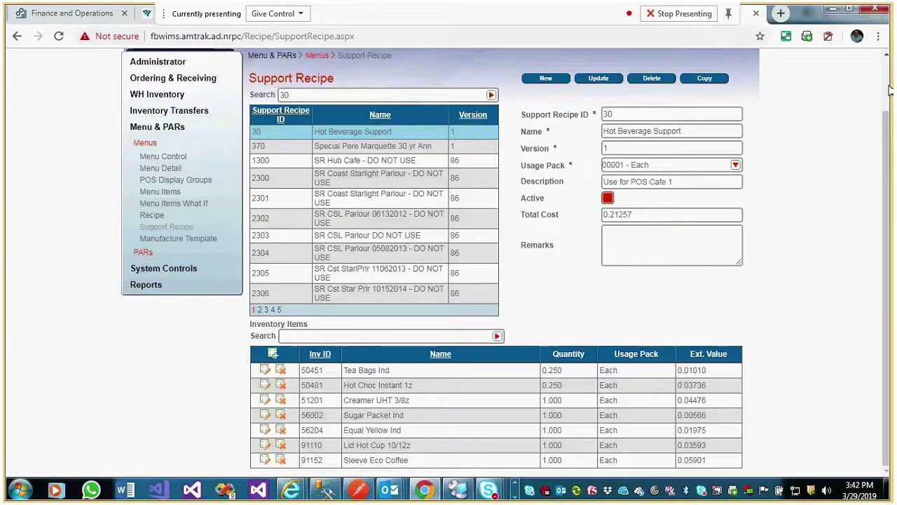
pyautogui.moveTo(889, 90); pyautogui.dragTo(887, 61)
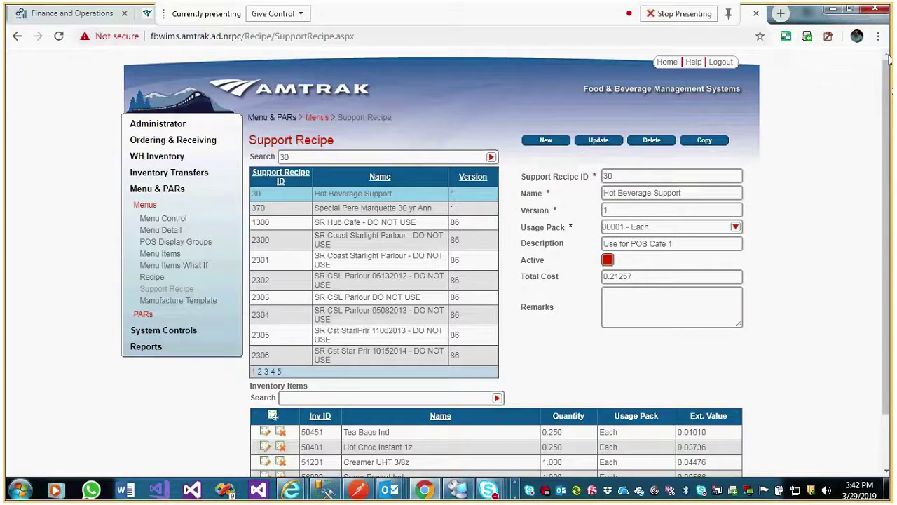
pyautogui.click(887, 438)
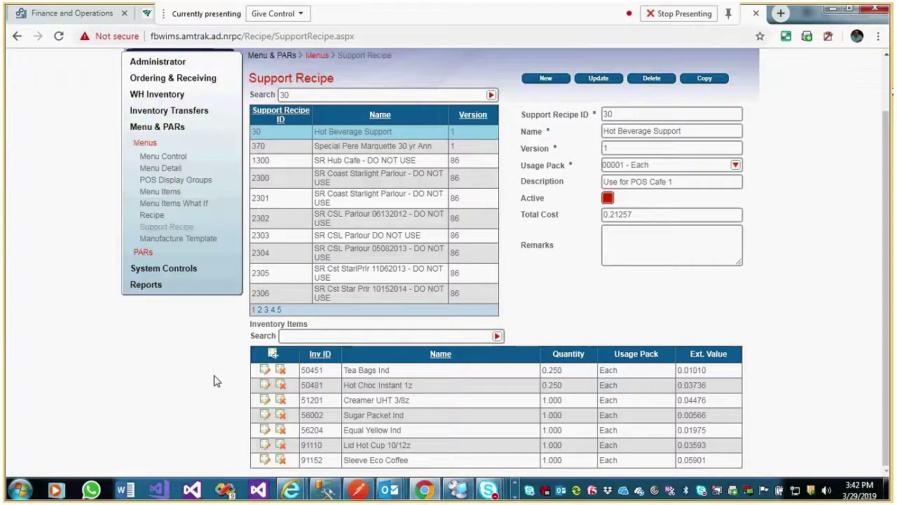
pyautogui.moveTo(226, 370); pyautogui.dragTo(750, 451)
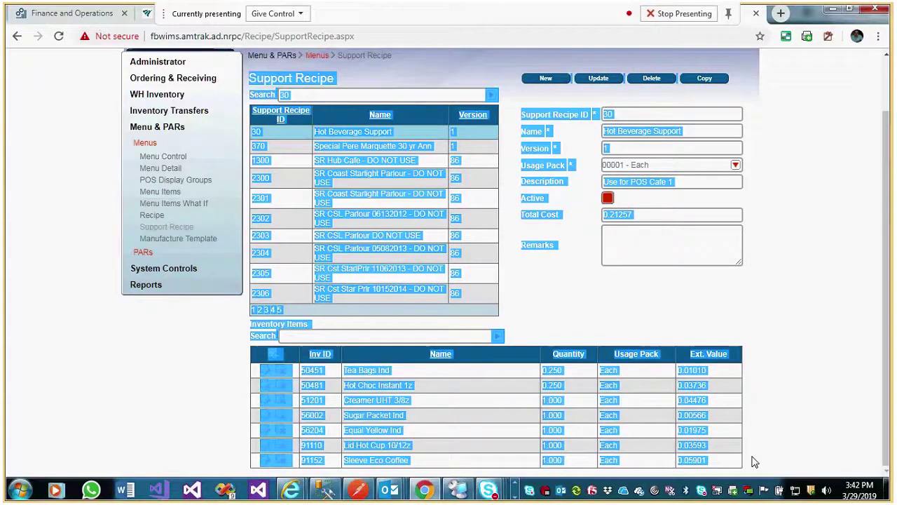
pyautogui.click(755, 459)
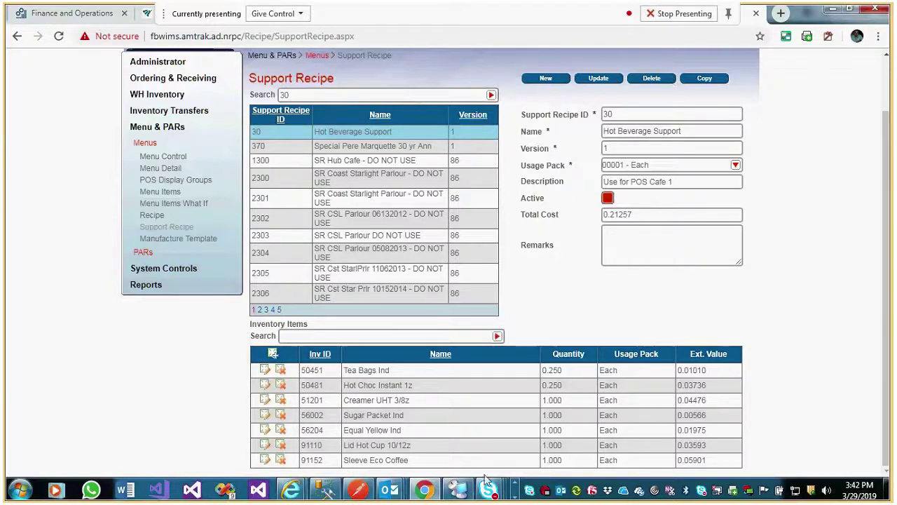
# - Switch to Postman and find the GreekStrwbry Yogurt record in the menuitemmaster response
pyautogui.moveTo(356, 491)
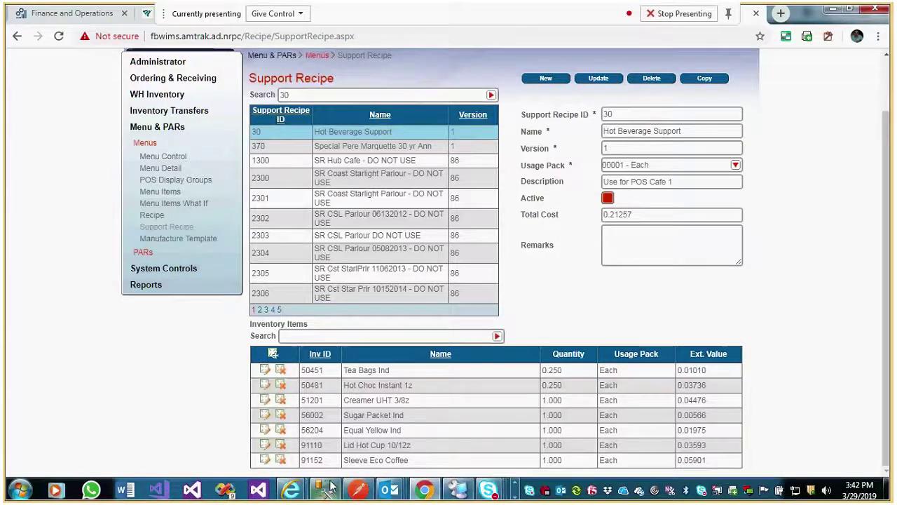
pyautogui.click(356, 491)
pyautogui.scroll(-1, 429, 421)
pyautogui.click(391, 403)
pyautogui.scroll(-4, 391, 403)
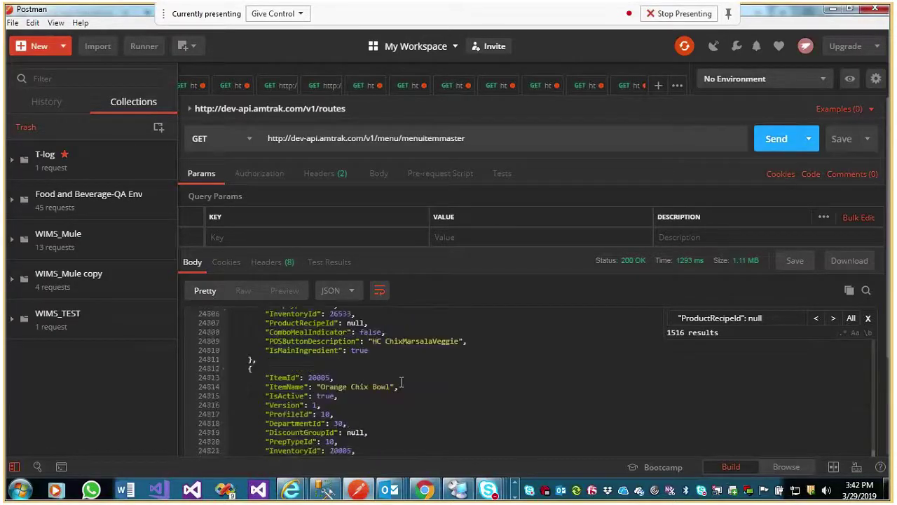
pyautogui.scroll(-4, 438, 368)
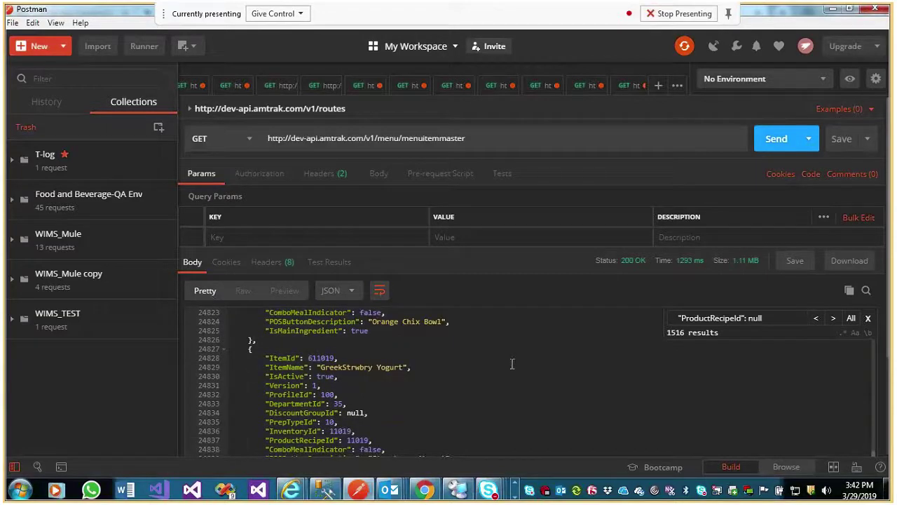
pyautogui.scroll(-1, 509, 364)
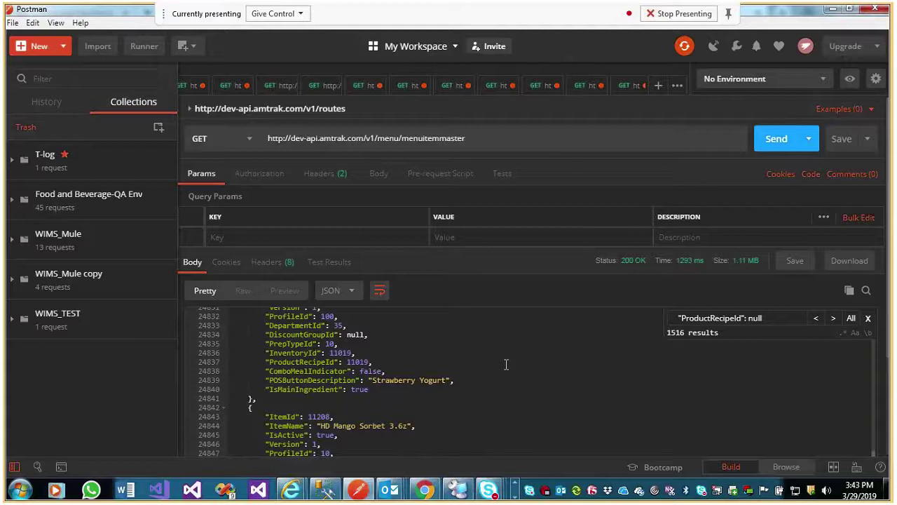
pyautogui.scroll(1, 506, 364)
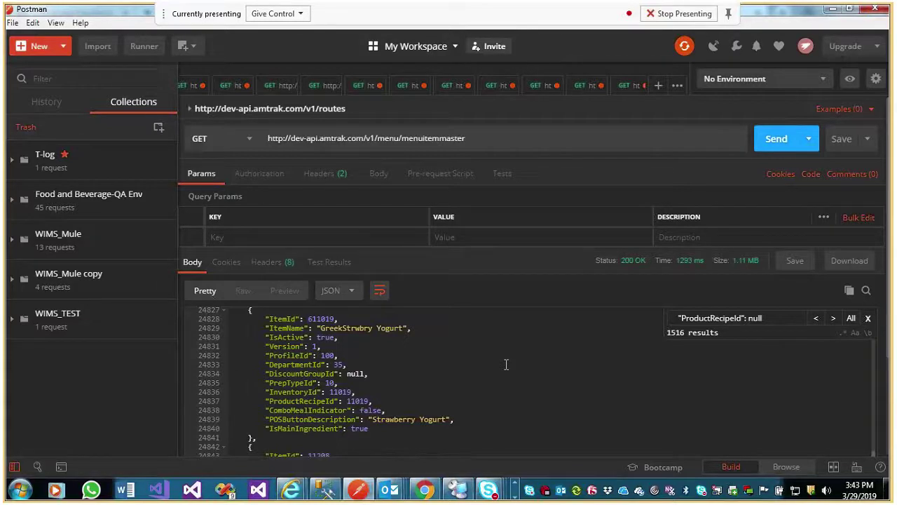
# - Examine the inventory and product recipe IDs of GreekStrwbry Yogurt and the HD Mango Sorbet 3.6z record that follows it
pyautogui.click(404, 395)
pyautogui.click(442, 400)
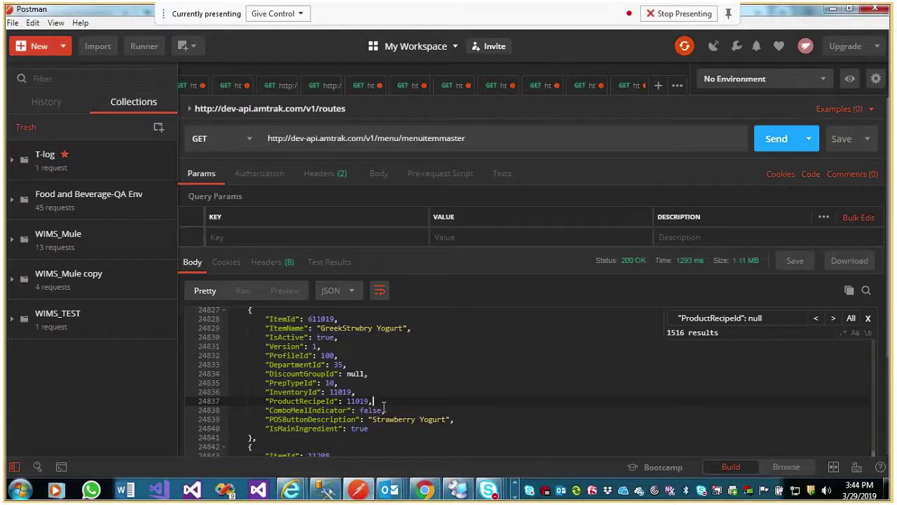
pyautogui.scroll(-2, 449, 395)
pyautogui.scroll(1, 450, 398)
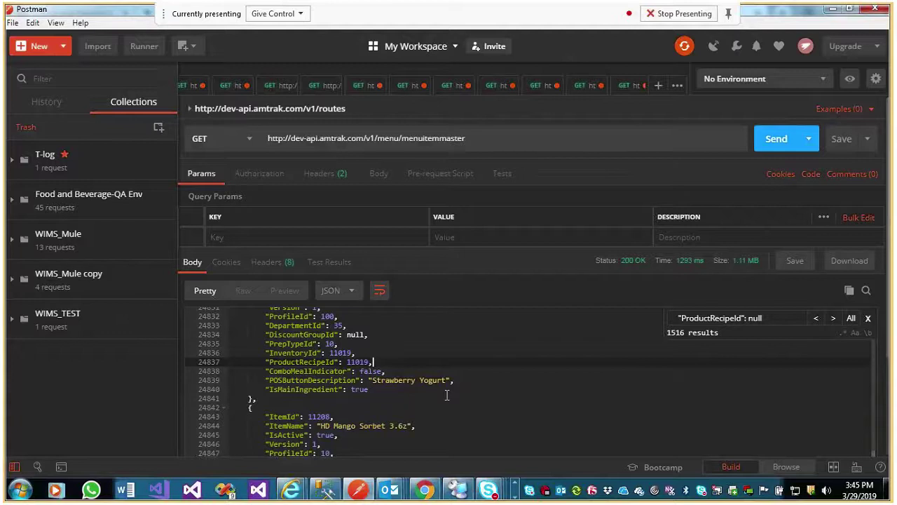
pyautogui.scroll(-2, 447, 395)
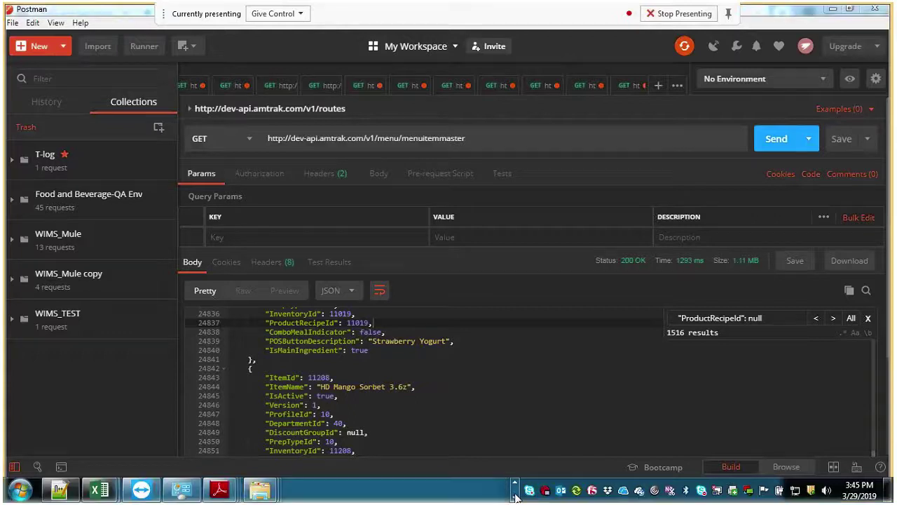
# - Check the POS Set Up notes in Notepad++, return to Postman and clear the response search
pyautogui.click(68, 490)
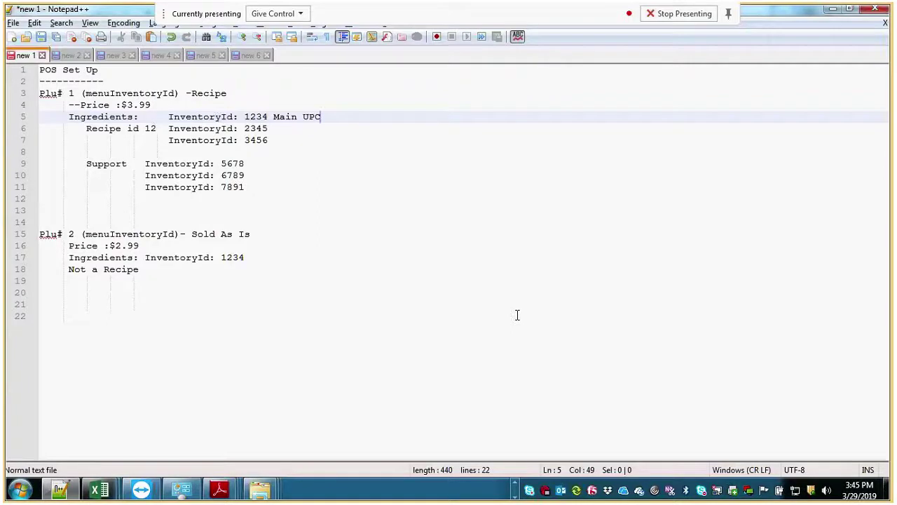
pyautogui.hotkey('alt', 'Tab')
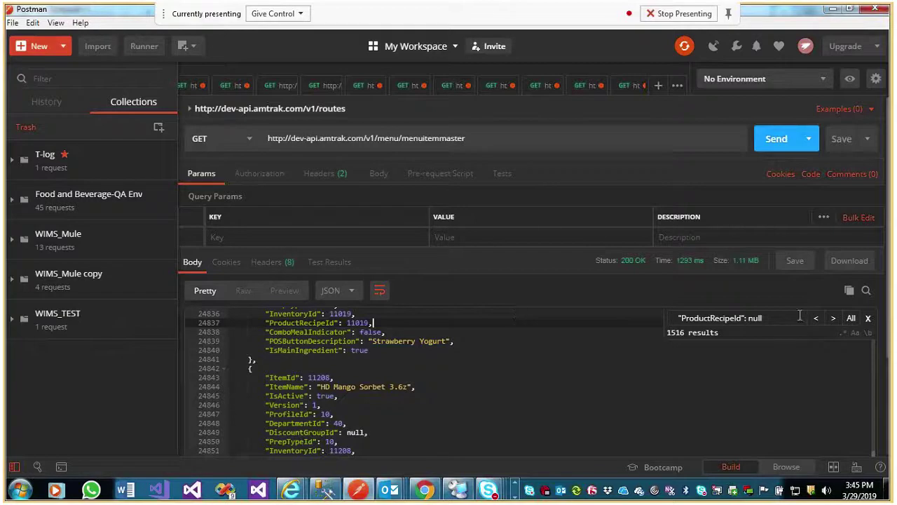
pyautogui.hotkey('ctrl', 'f')
pyautogui.press('BackSpace')
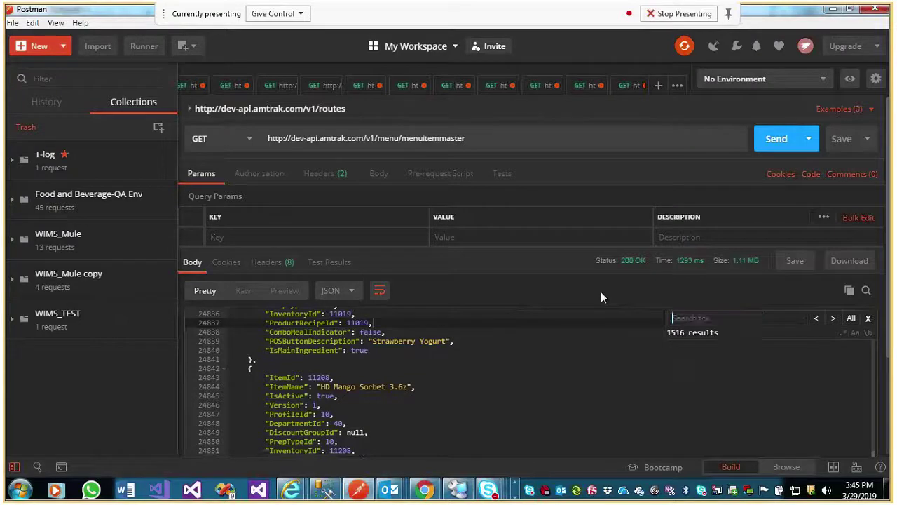
pyautogui.click(868, 318)
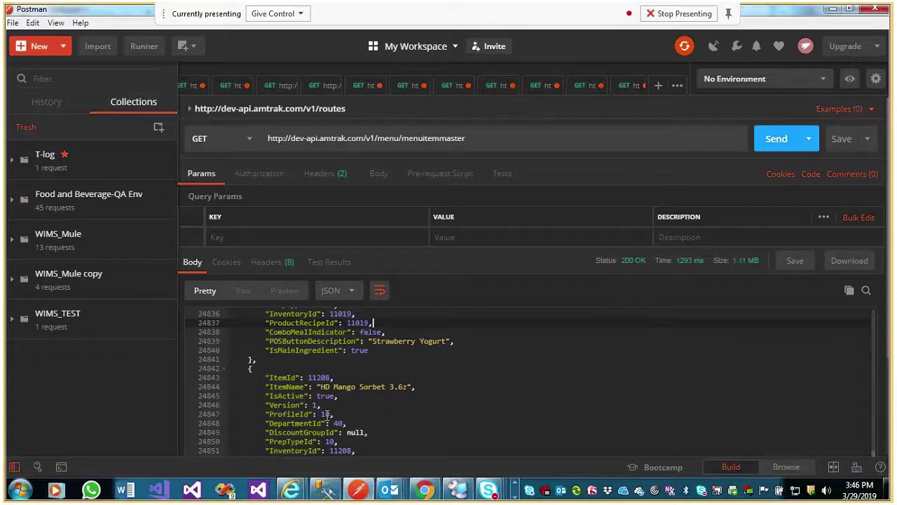
# - Search the menuitemmaster response for "InventoryId": null and bring up the MI Special Dallas Cowboy Private Car record
pyautogui.click(274, 451)
pyautogui.hotkey('shift', 'Right')
pyautogui.hotkey('shift', 'Right')
pyautogui.hotkey('shift', 'Right')
pyautogui.hotkey('shift', 'Right')
pyautogui.hotkey('shift', 'Right')
pyautogui.hotkey('shift', 'Right')
pyautogui.hotkey('shift', 'Right')
pyautogui.hotkey('shift', 'Right')
pyautogui.hotkey('shift', 'Right')
pyautogui.hotkey('shift', 'Right')
pyautogui.hotkey('shift', 'Right')
pyautogui.hotkey('shift', 'Right')
pyautogui.hotkey('shift', 'Right')
pyautogui.hotkey('shift', 'Right')
pyautogui.hotkey('shift', 'Right')
pyautogui.hotkey('shift', 'Right')
pyautogui.hotkey('shift', 'Right')
pyautogui.hotkey('shift', 'Right')
pyautogui.hotkey('shift', 'Right')
pyautogui.hotkey('shift', 'Right')
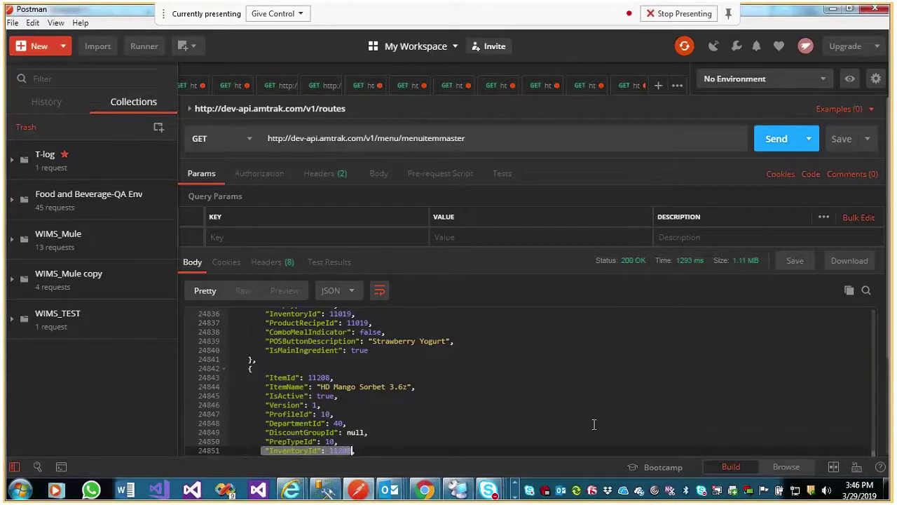
pyautogui.hotkey('ctrl', 'f')
pyautogui.click(765, 319)
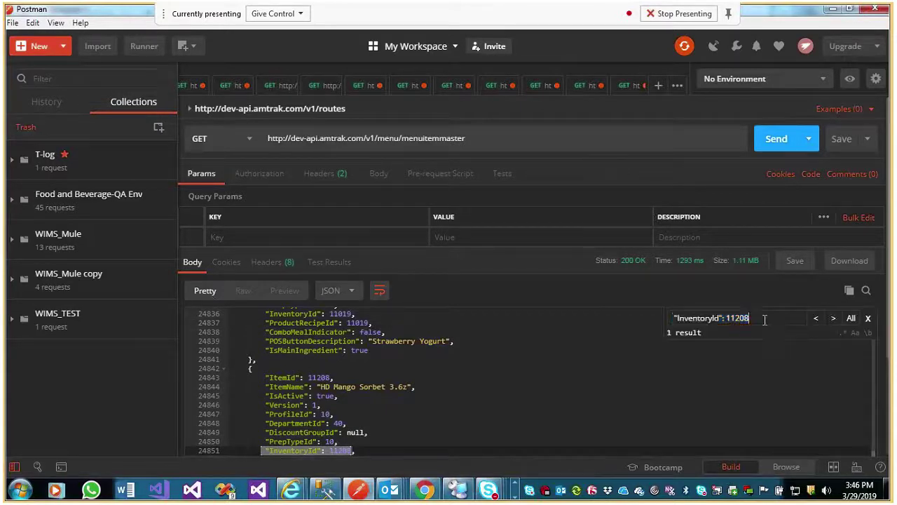
pyautogui.press('BackSpace')
pyautogui.press('BackSpace')
pyautogui.press('BackSpace')
pyautogui.press('BackSpace')
pyautogui.press('BackSpace')
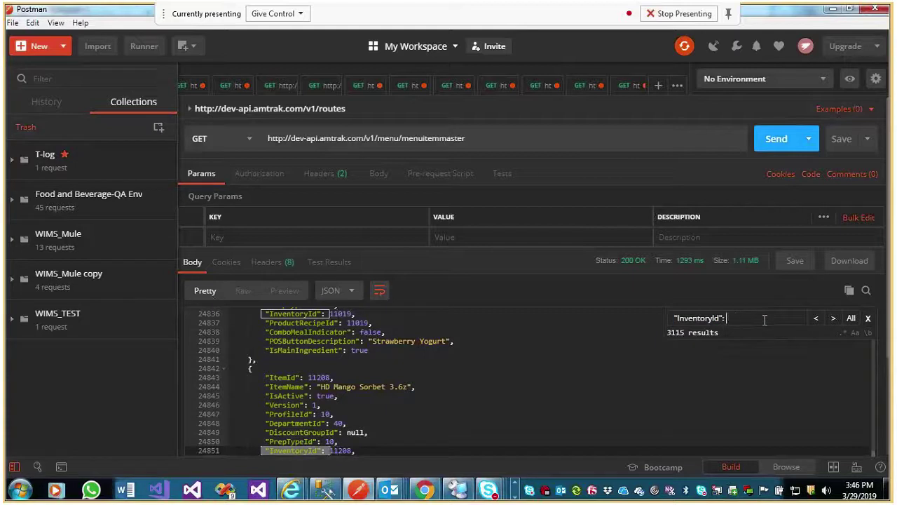
pyautogui.write('null')
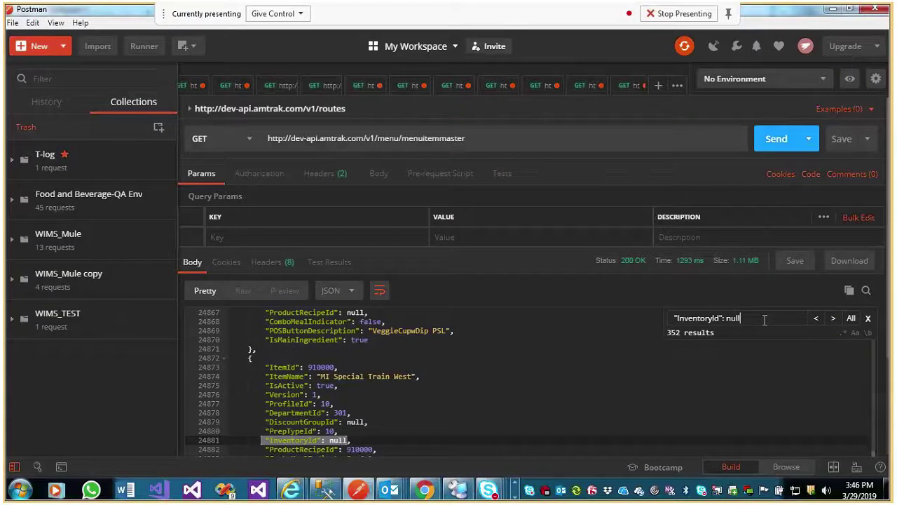
pyautogui.press('Return')
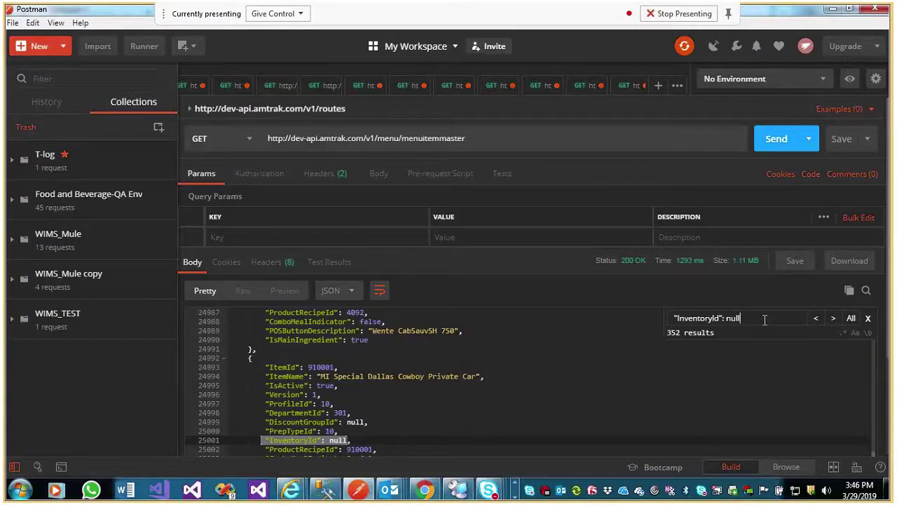
pyautogui.click(867, 318)
pyautogui.scroll(-1, 764, 395)
pyautogui.click(736, 400)
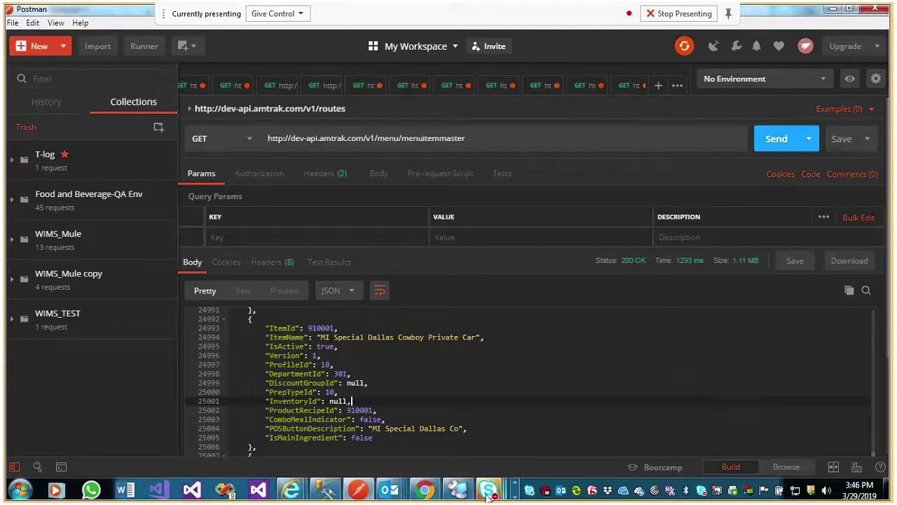
# - Check the Skype for Business meeting window and return to Postman
pyautogui.moveTo(491, 491)
pyautogui.click(533, 461)
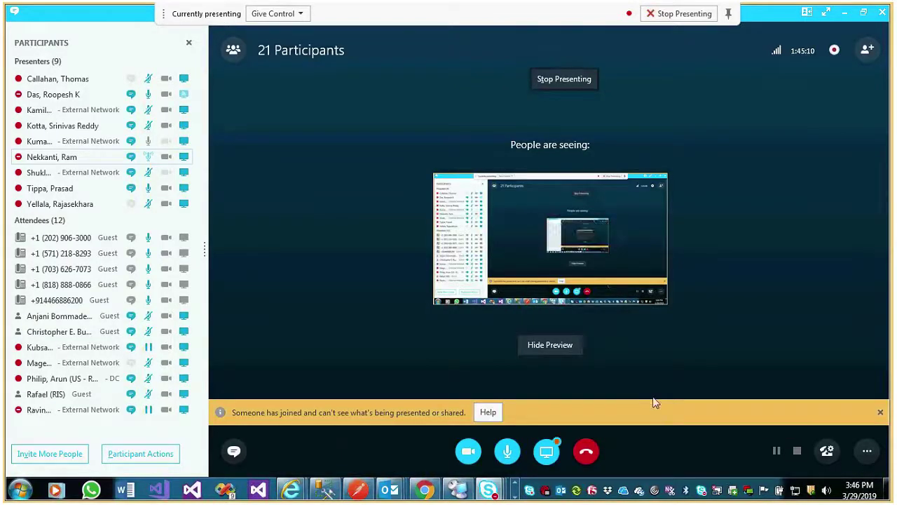
pyautogui.hotkey('alt', 'Tab')
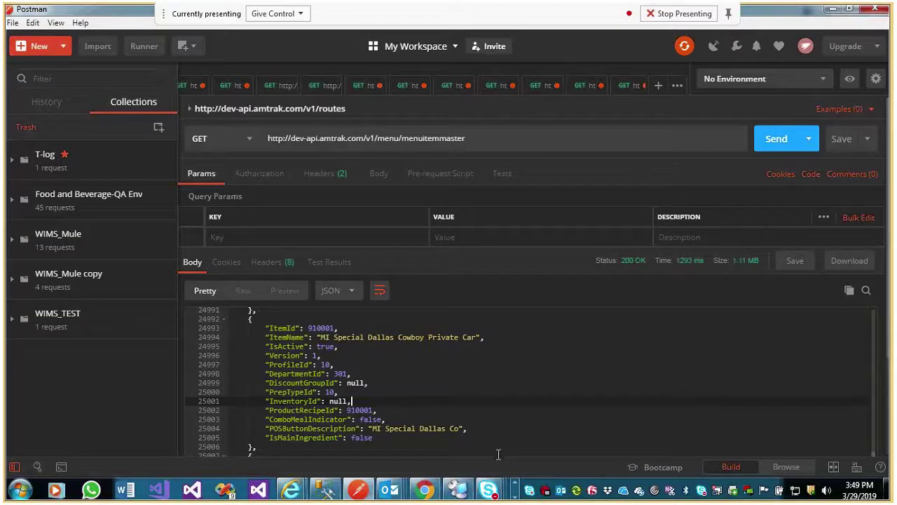
pyautogui.moveTo(489, 491)
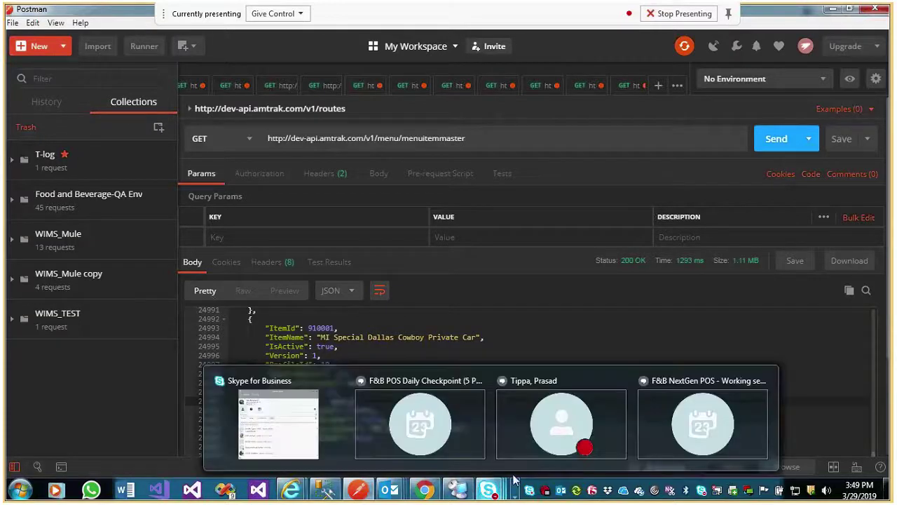
pyautogui.click(736, 414)
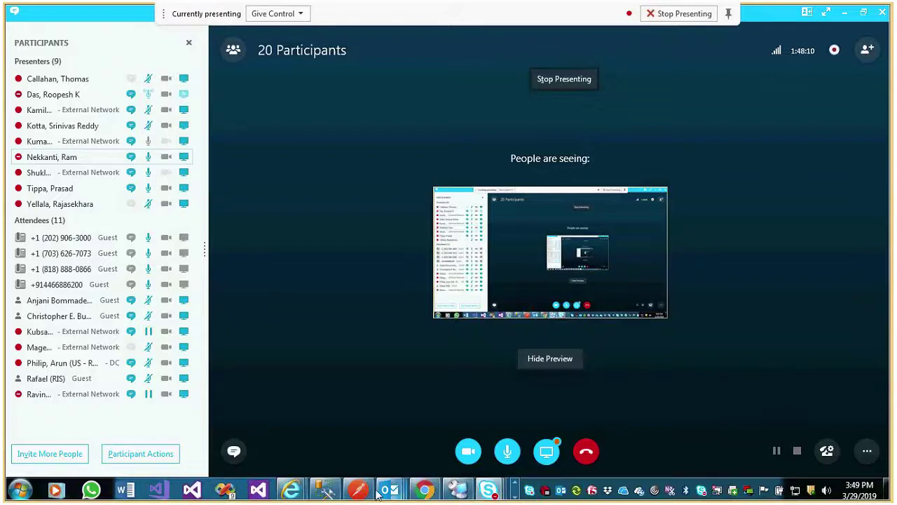
pyautogui.click(359, 490)
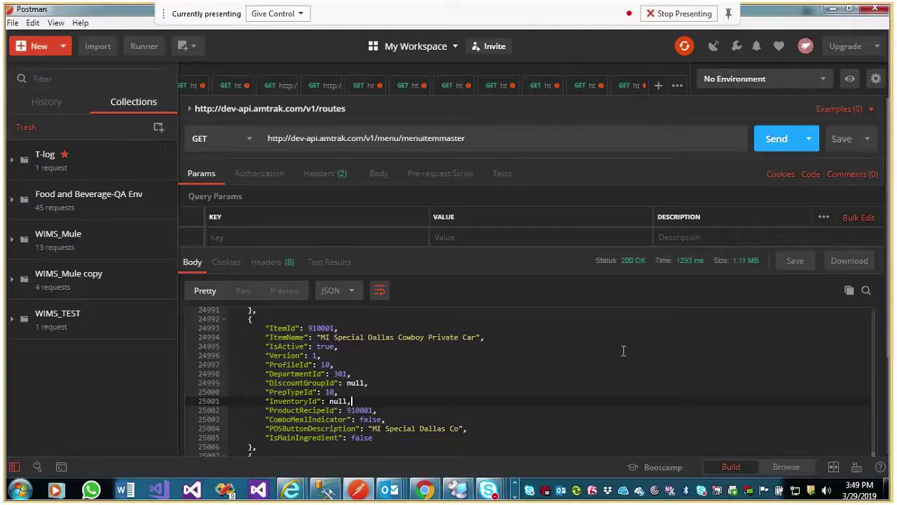
# - Examine the product recipe ID of MI Special Dallas Cowboy Private Car and the SouthwestQuiche 8ct record that follows it
pyautogui.scroll(1, 623, 350)
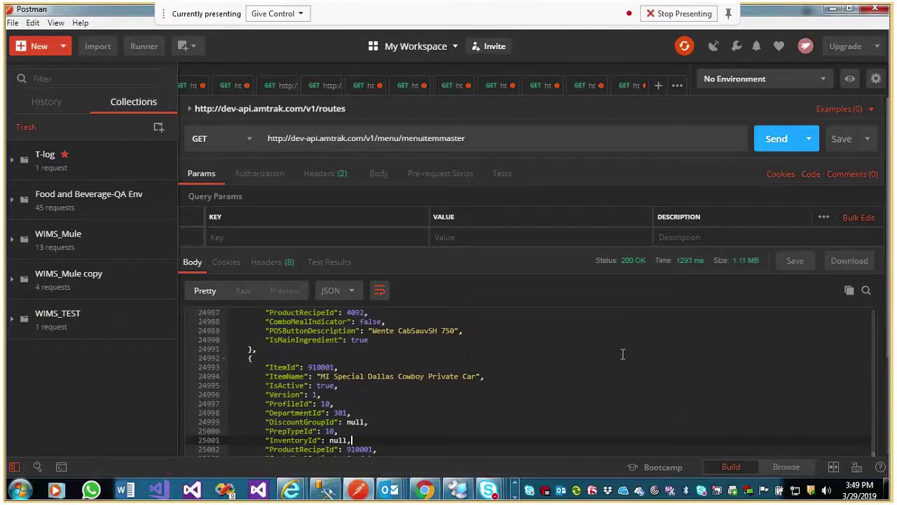
pyautogui.scroll(-1, 623, 354)
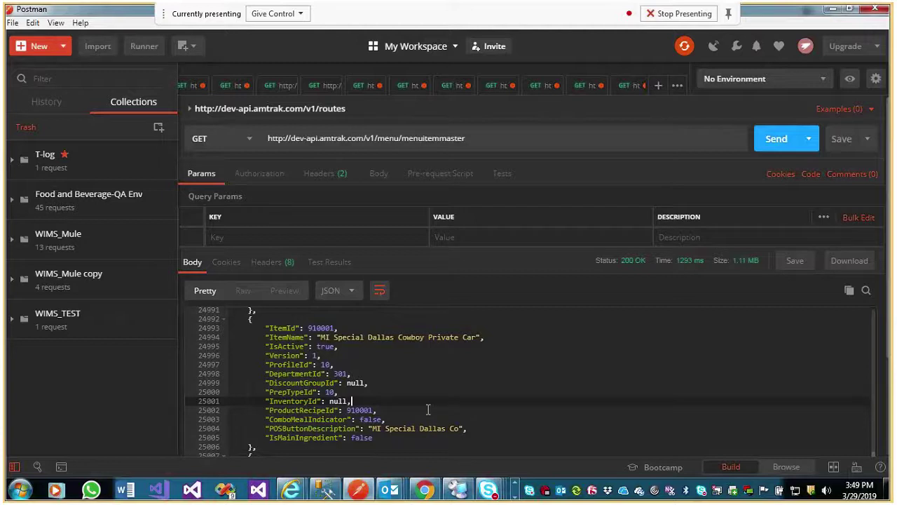
pyautogui.doubleClick(361, 410)
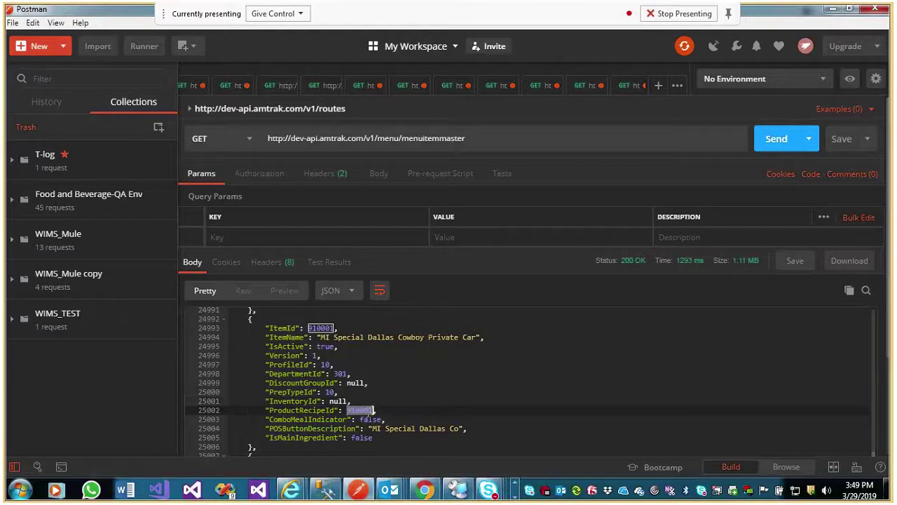
pyautogui.click(502, 406)
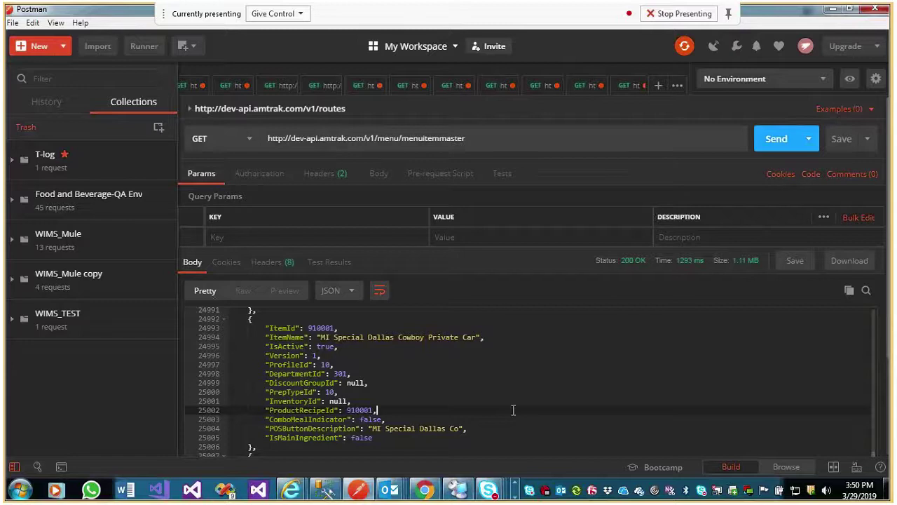
pyautogui.scroll(-4, 513, 410)
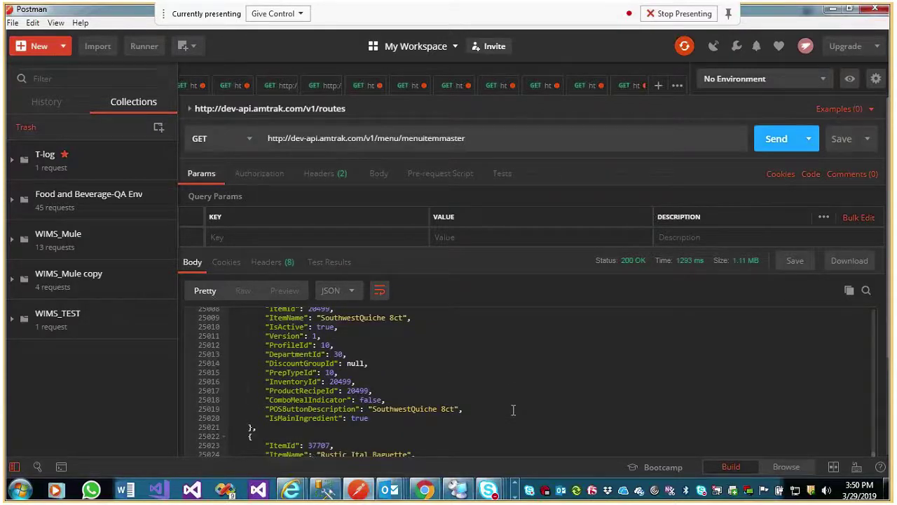
pyautogui.scroll(1, 514, 410)
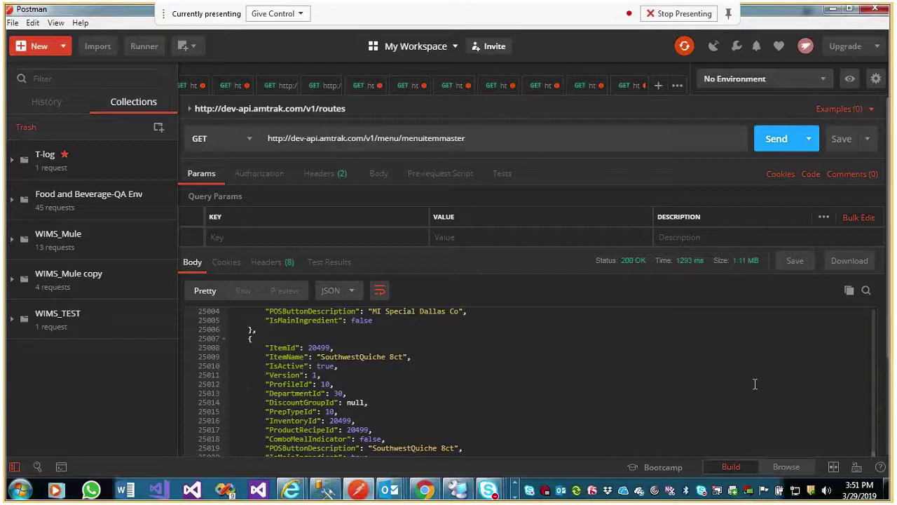
pyautogui.scroll(-1, 722, 389)
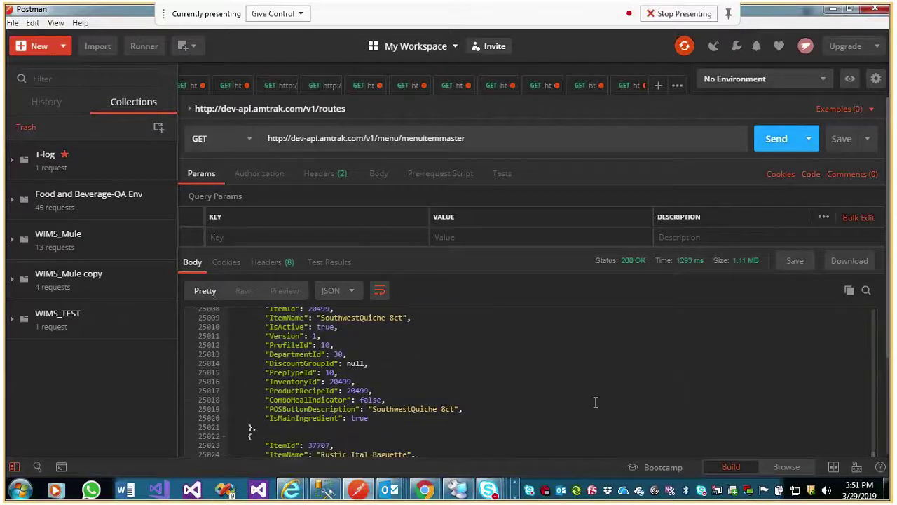
pyautogui.scroll(1, 595, 402)
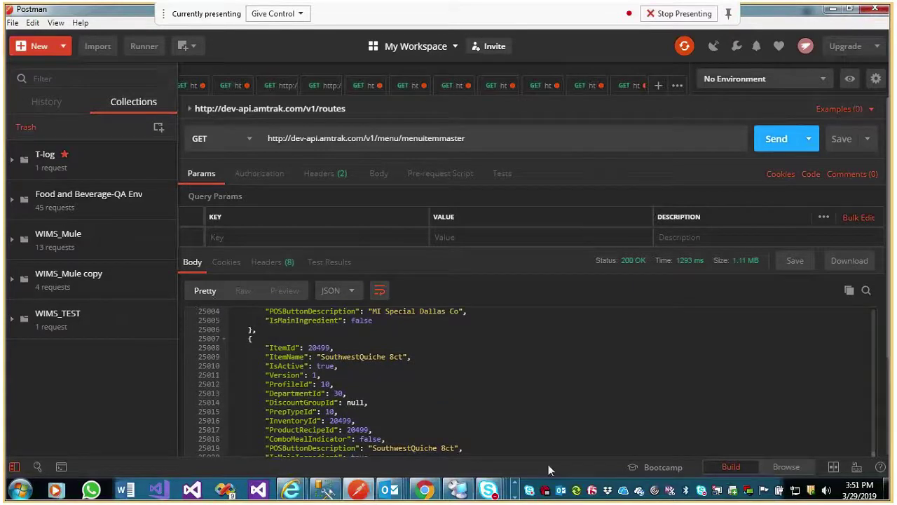
# - Switch to the POS Set Up notes in Notepad++ and add the heading "Plu 3" on line 22
pyautogui.moveTo(490, 490)
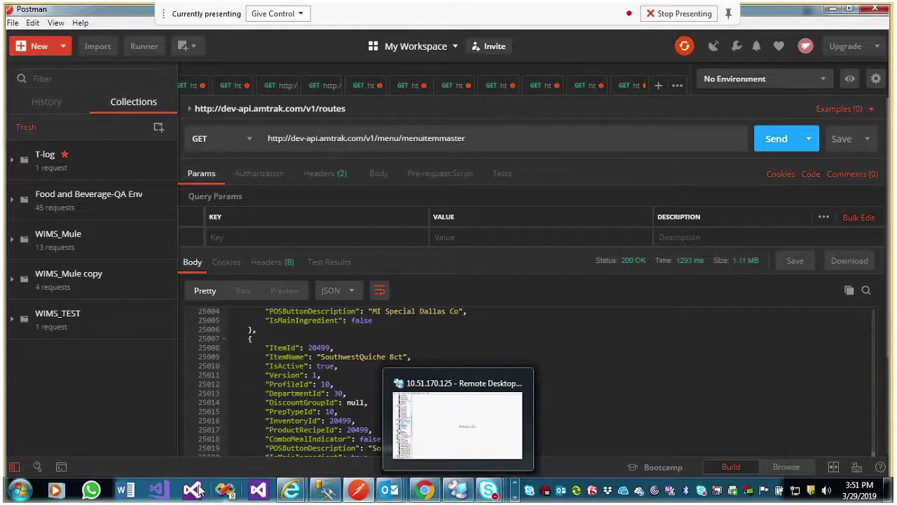
pyautogui.click(515, 497)
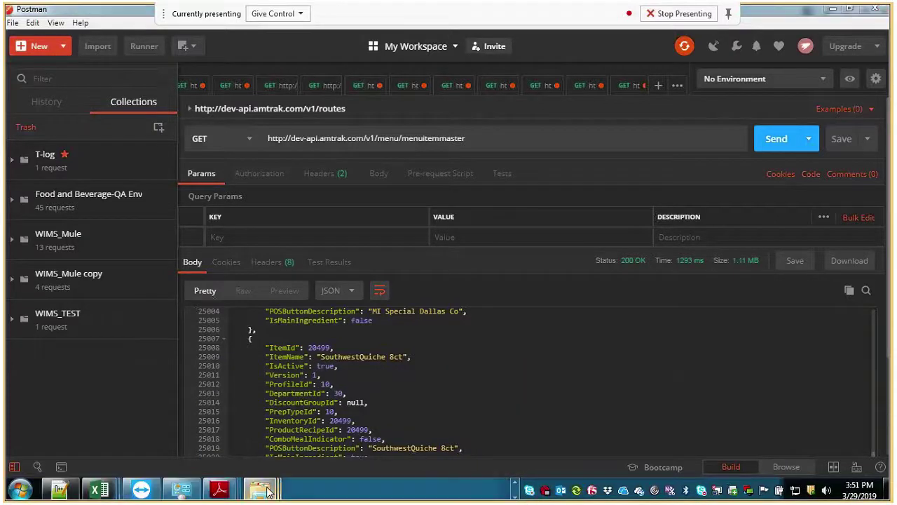
pyautogui.click(60, 490)
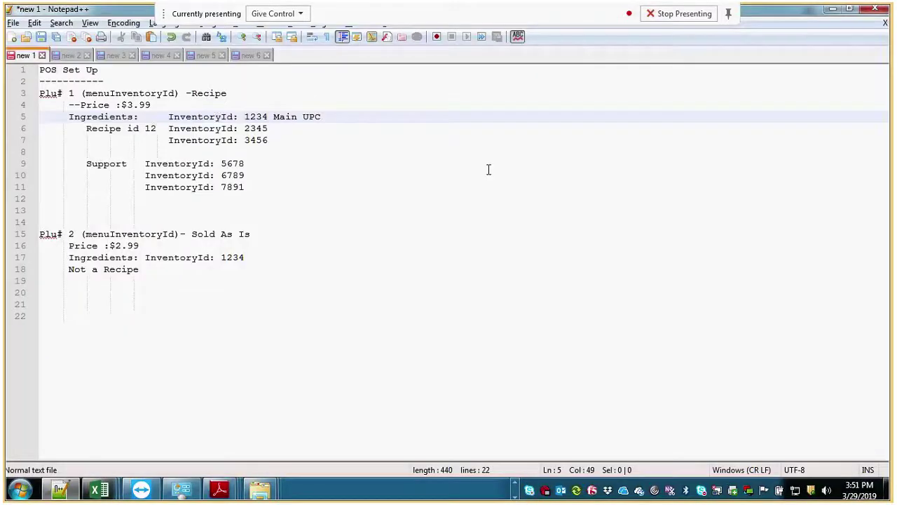
pyautogui.click(344, 318)
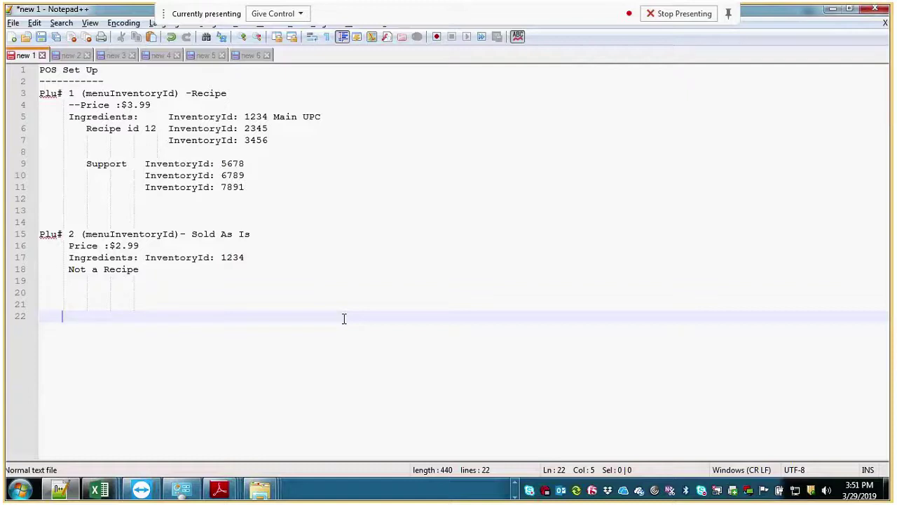
pyautogui.press('Home')
pyautogui.write('Pl')
pyautogui.write('u')
pyautogui.write(' 2')
pyautogui.press('BackSpace')
pyautogui.press('BackSpace')
pyautogui.write('3')
# - Copy the Plu# 2 details to Plu 3, leaving out the heading text "(menuInventoryId)- Sold As Is"
pyautogui.click(296, 235)
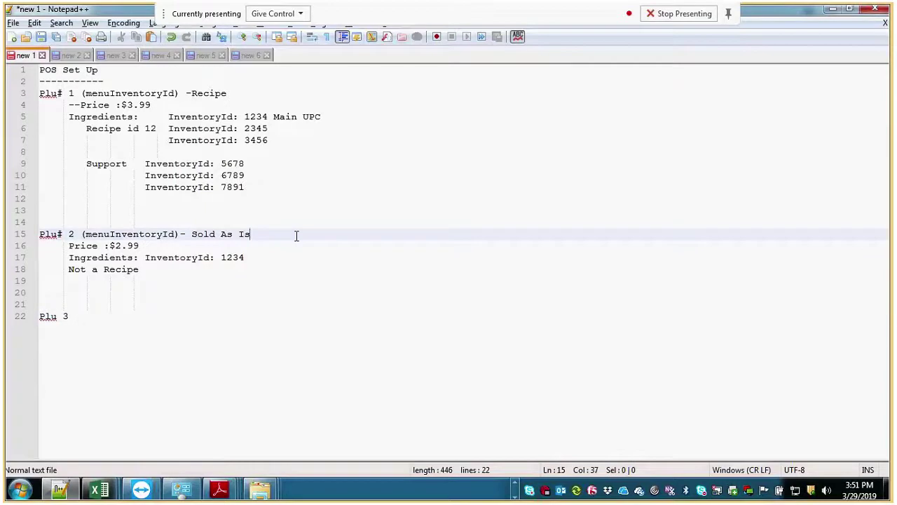
pyautogui.click(81, 237)
pyautogui.moveTo(81, 236); pyautogui.dragTo(182, 268)
pyautogui.hotkey('ctrl', 'c')
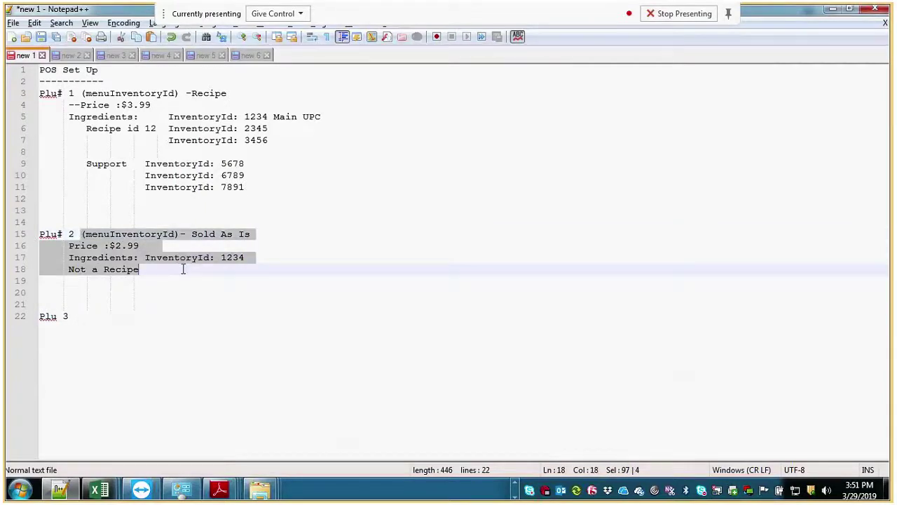
pyautogui.click(133, 316)
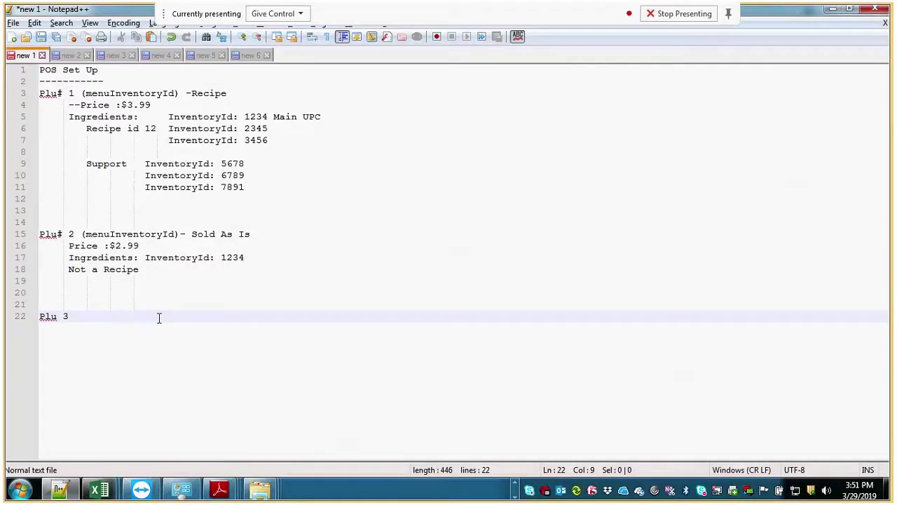
pyautogui.hotkey('ctrl', 'v')
pyautogui.moveTo(87, 317); pyautogui.dragTo(282, 315)
pyautogui.press('Delete')
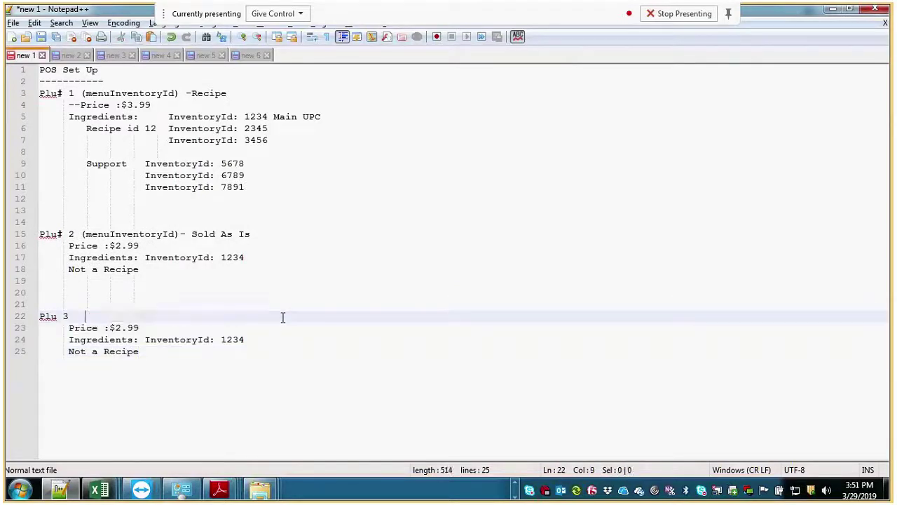
# - Copy the Support inventory ID block from Plu# 1 into Plu 3 and remove its "Not a Recipe" line
pyautogui.moveTo(87, 163); pyautogui.dragTo(261, 197)
pyautogui.hotkey('ctrl', 'c')
pyautogui.click(186, 352)
pyautogui.press('Return')
pyautogui.hotkey('ctrl', 'v')
pyautogui.moveTo(148, 350); pyautogui.dragTo(59, 351)
pyautogui.press('Delete')
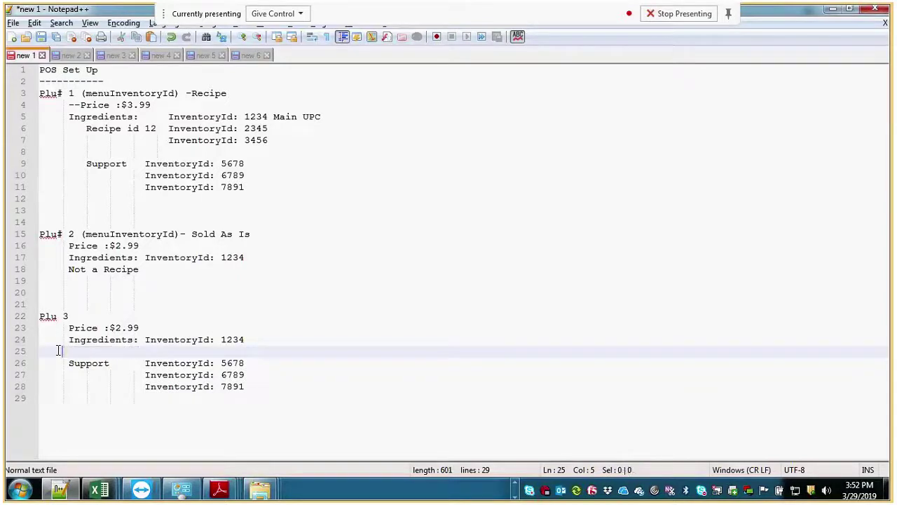
# - Set the Plu 3 price to $0.00
pyautogui.moveTo(262, 351); pyautogui.dragTo(20, 333)
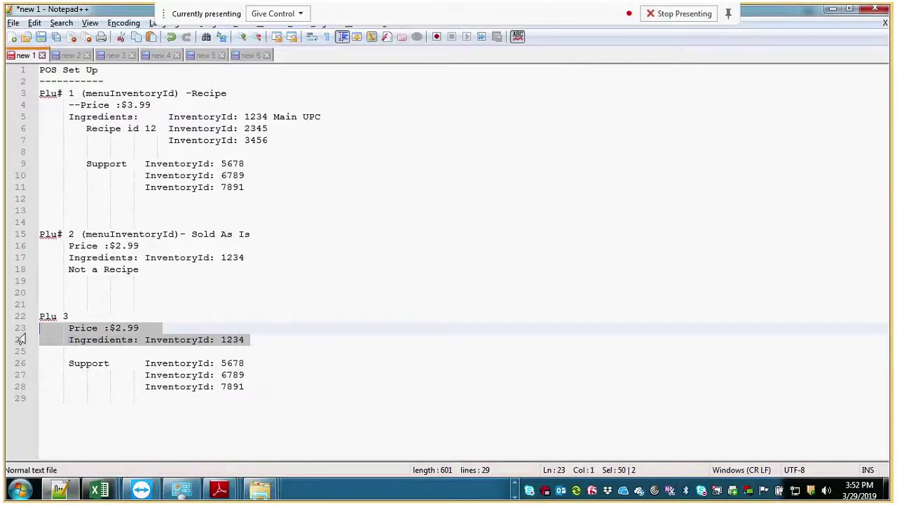
pyautogui.click(163, 323)
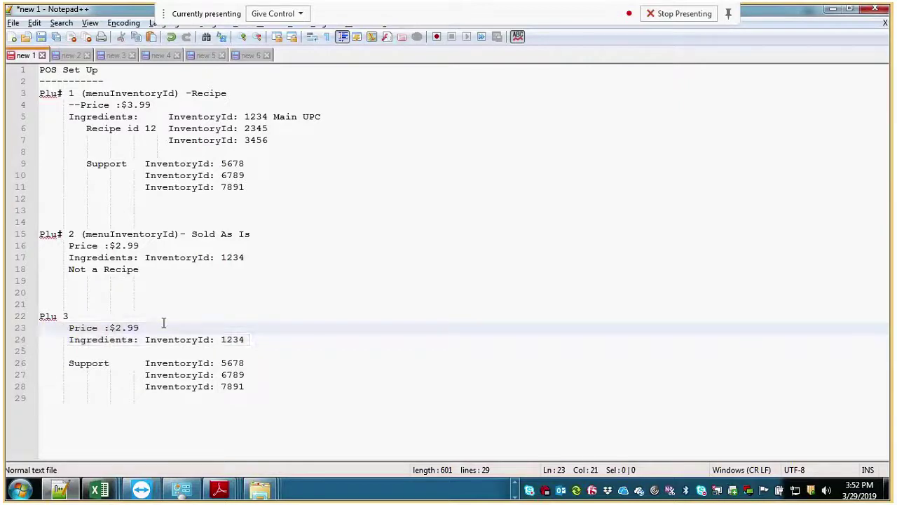
pyautogui.press('BackSpace')
pyautogui.press('BackSpace')
pyautogui.press('BackSpace')
pyautogui.press('BackSpace')
pyautogui.press('BackSpace')
pyautogui.write('0.00')
pyautogui.click(257, 340)
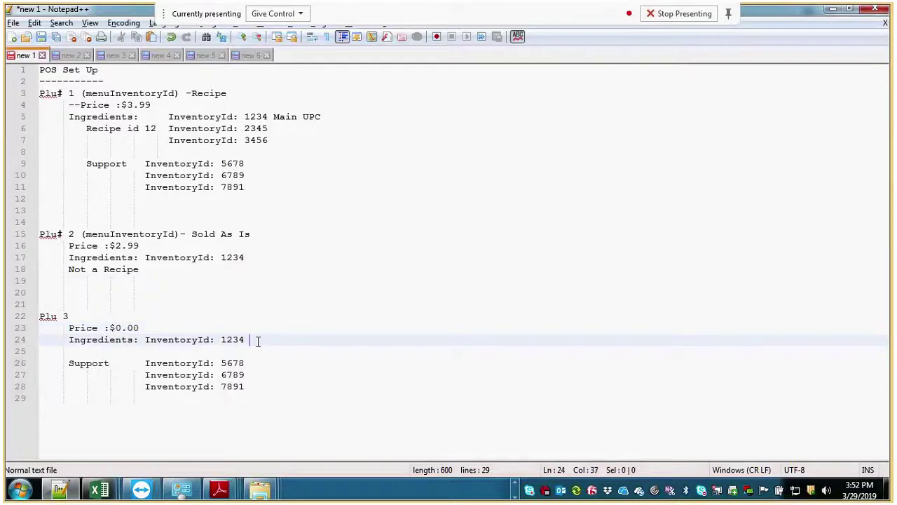
# - Remove the Ingredients line and the blank line from Plu 3, placing the Support block directly under its price
pyautogui.press('Delete')
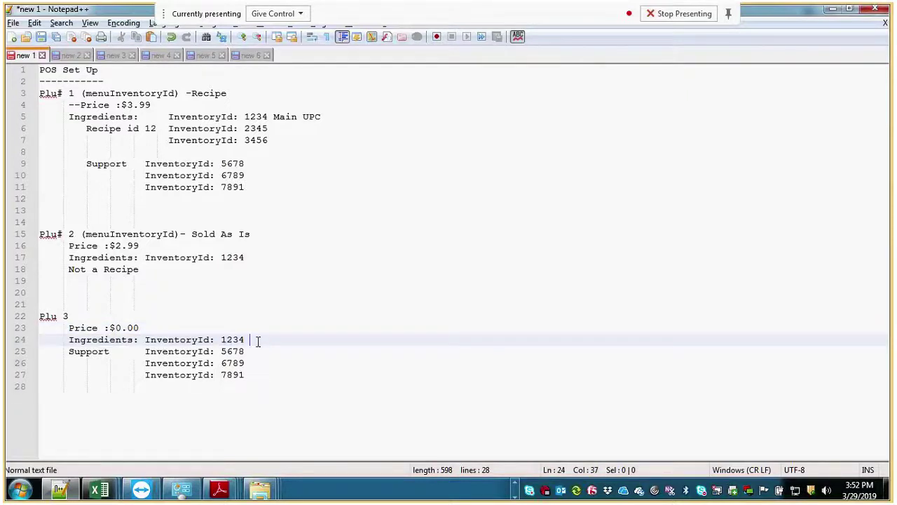
pyautogui.moveTo(258, 341); pyautogui.dragTo(39, 340)
pyautogui.press('Delete')
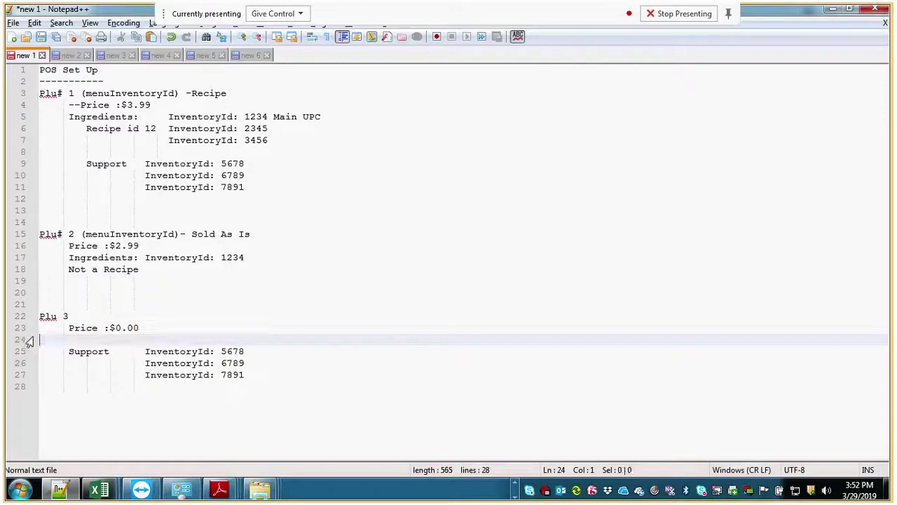
pyautogui.press('BackSpace')
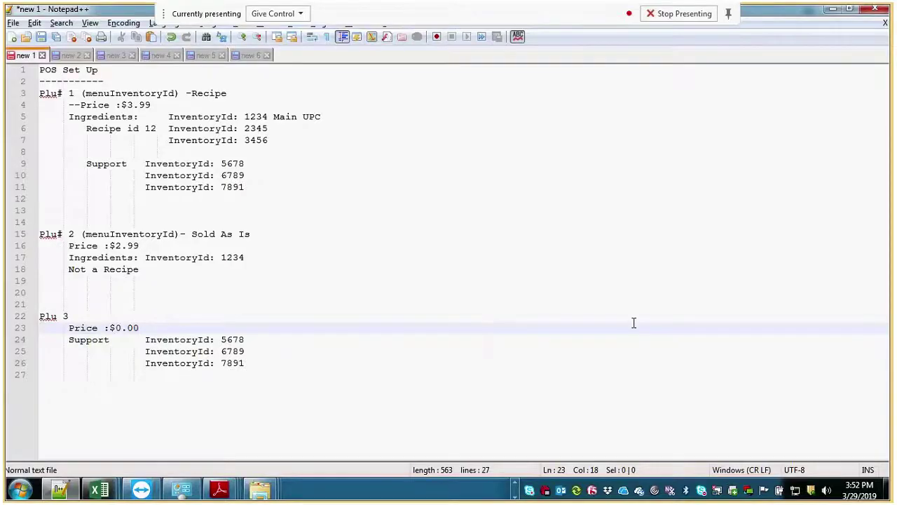
pyautogui.hotkey('alt', 'Tab')
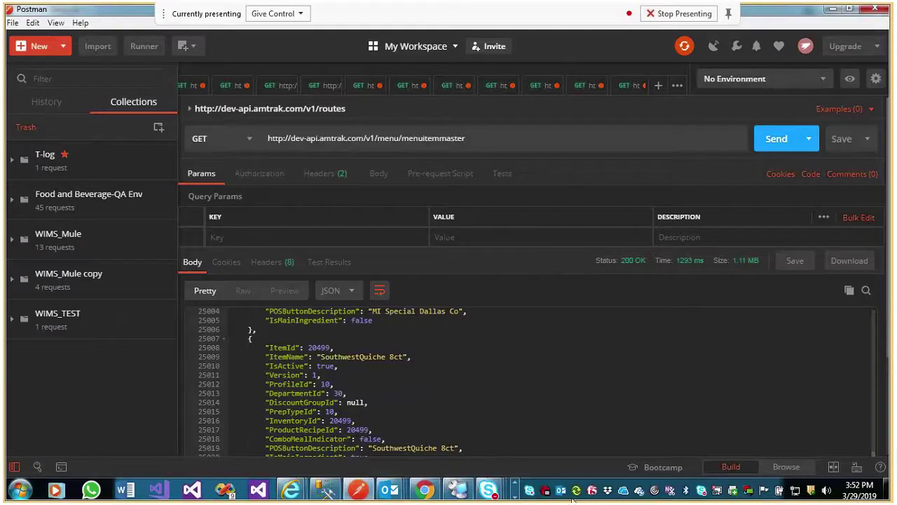
pyautogui.moveTo(489, 489)
pyautogui.click(731, 425)
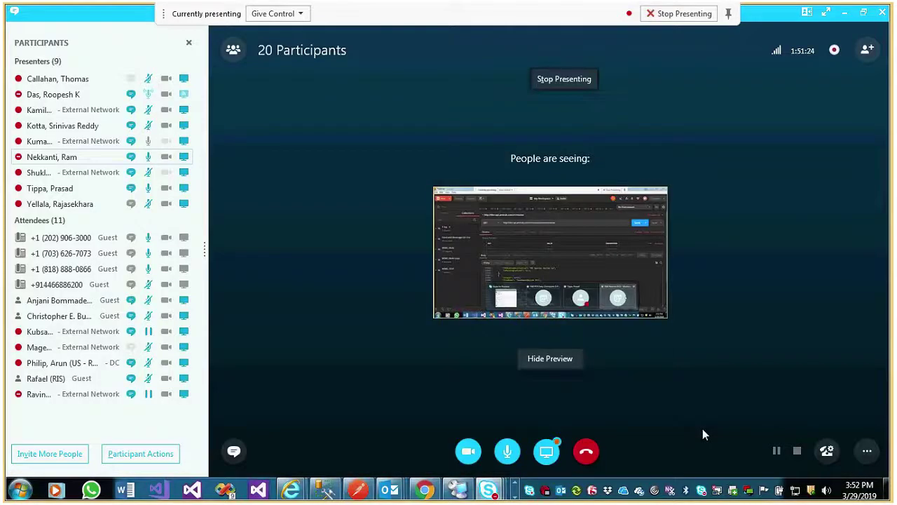
pyautogui.hotkey('alt', 'Tab')
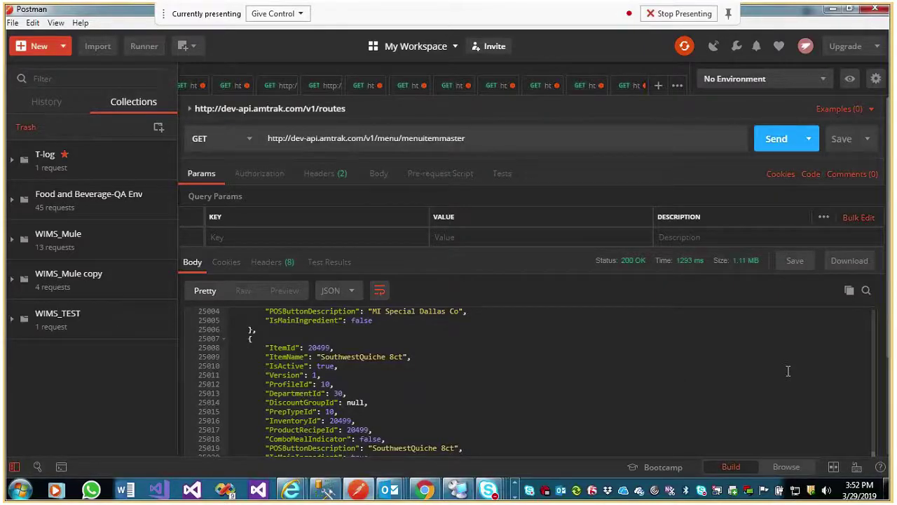
pyautogui.hotkey('alt', 'Tab')
pyautogui.hotkey('alt', 'Tab')
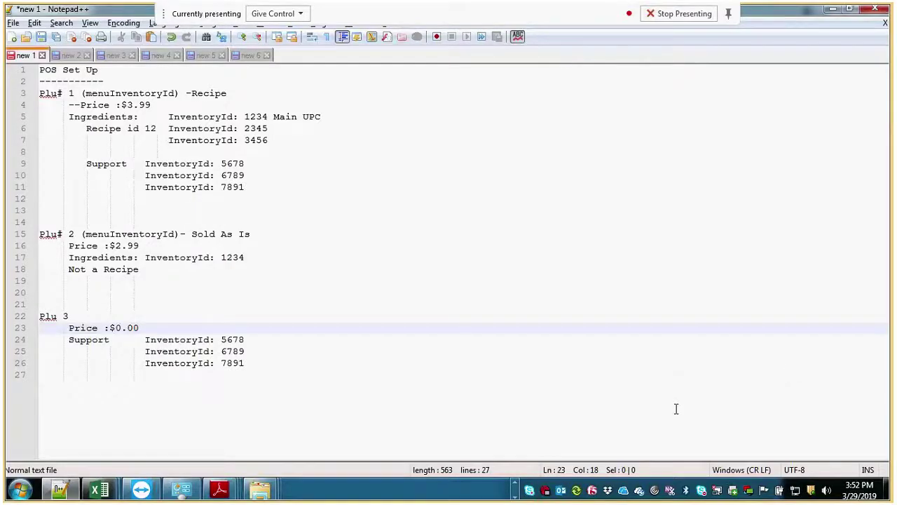
# - Add a full dashed separator line on line 29 below the Plu 3 block, starting at the margin, followed by empty lines
pyautogui.click(333, 365)
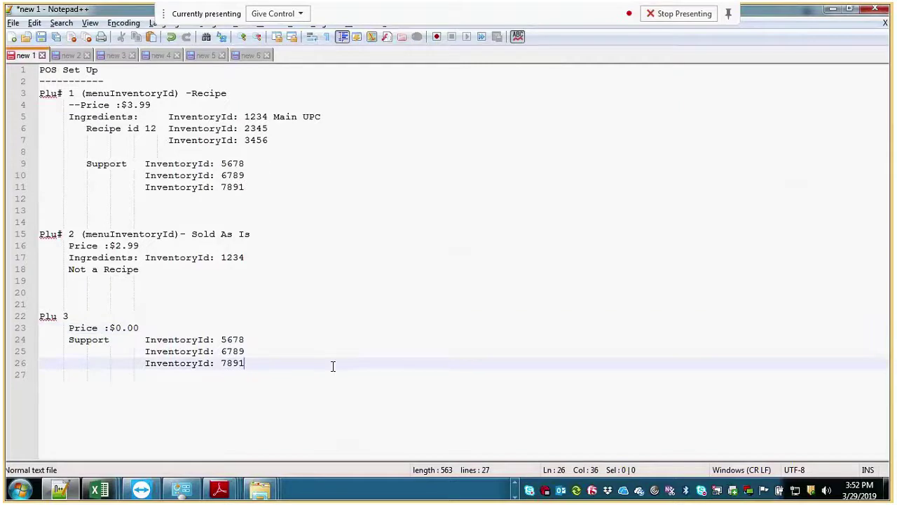
pyautogui.press('Return')
pyautogui.press('Return')
pyautogui.press('Return')
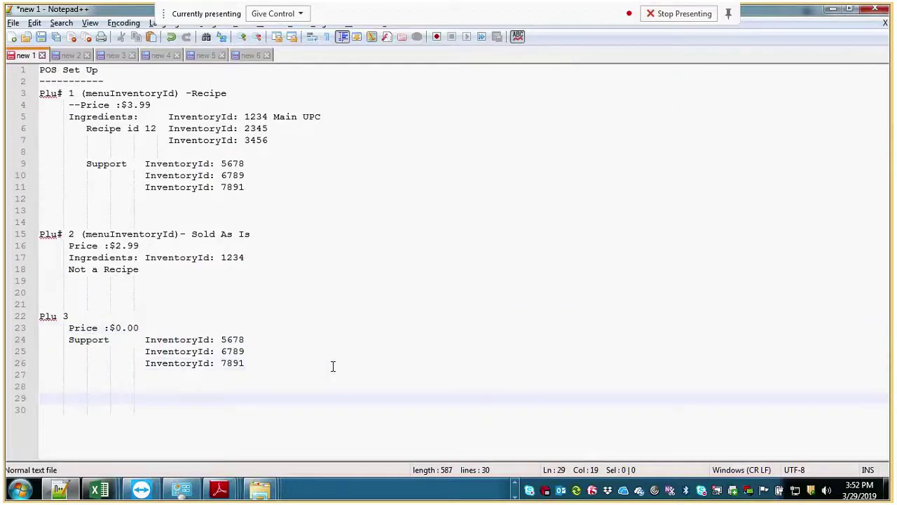
pyautogui.press('BackSpace')
pyautogui.press('BackSpace')
pyautogui.press('BackSpace')
pyautogui.press('BackSpace')
pyautogui.press('BackSpace')
pyautogui.write('----------------------------------------------------------------')
pyautogui.press('Return')
pyautogui.press('Return')
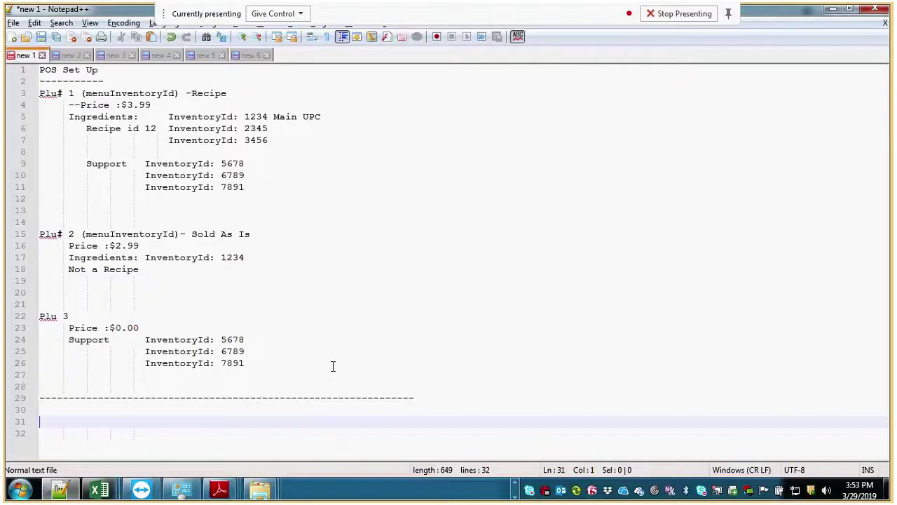
# - Add the lines "PLuId 1234" and "Inventory : 1001" directly beneath the dashed separator
pyautogui.hotkey('alt', 'Tab')
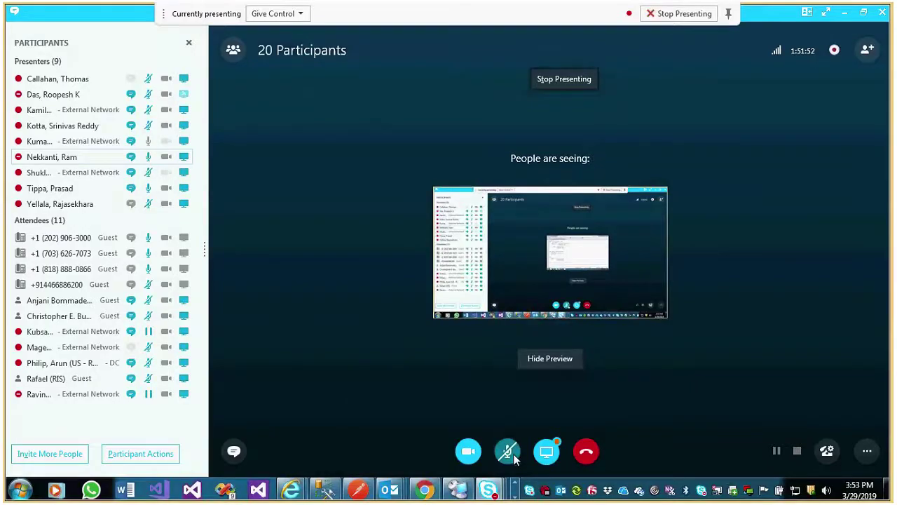
pyautogui.hotkey('alt', 'Tab')
pyautogui.press('Up')
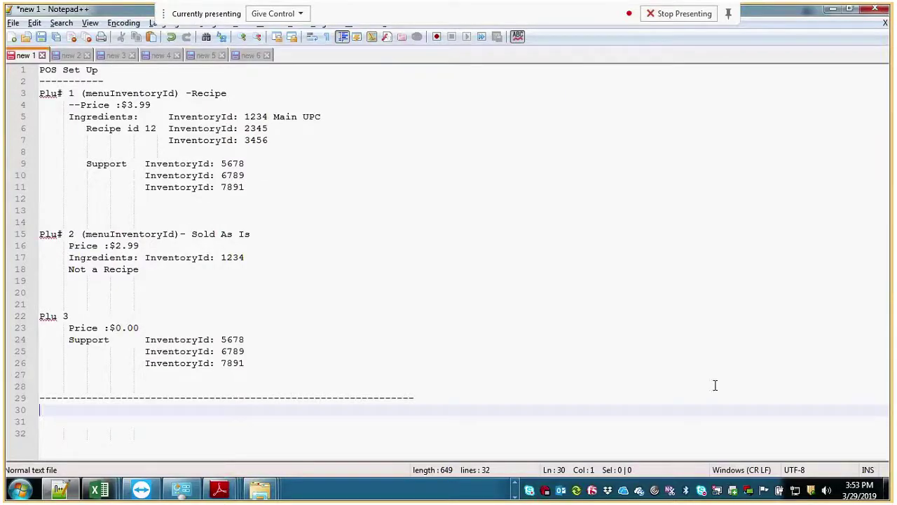
pyautogui.write('PLu')
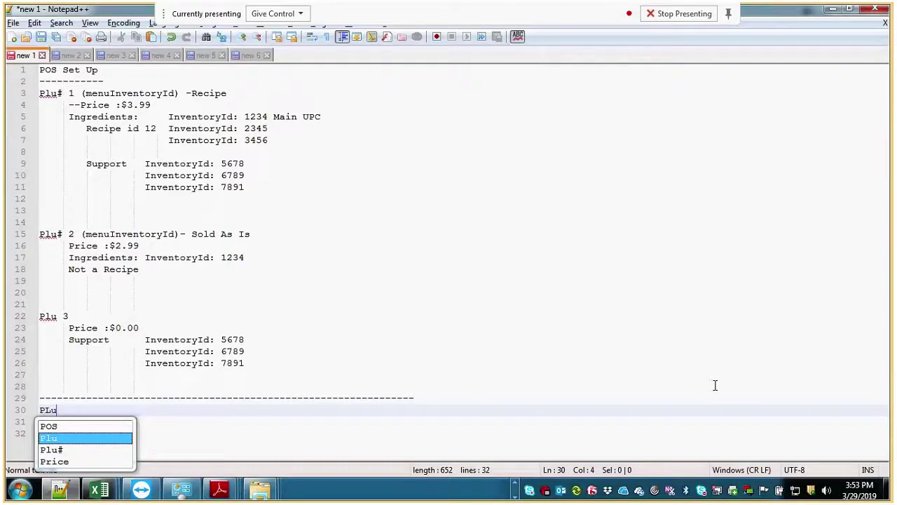
pyautogui.write('Id')
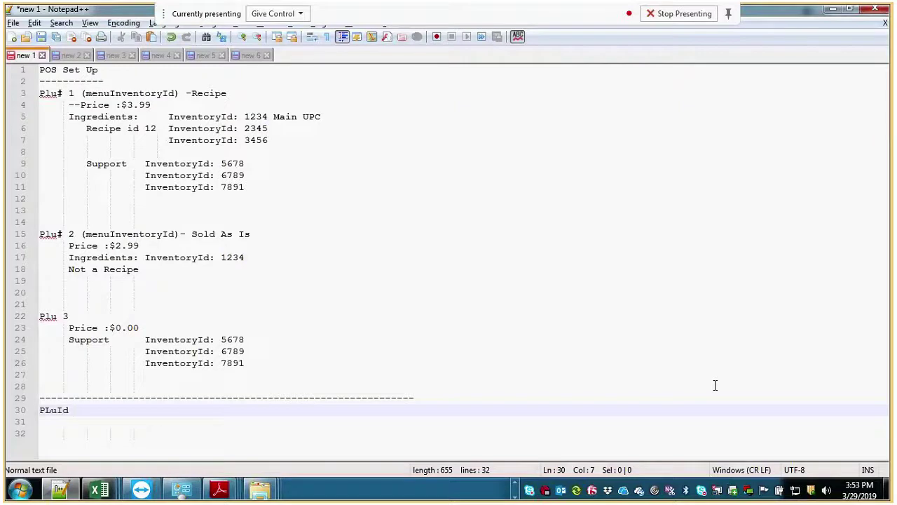
pyautogui.write('1234')
pyautogui.press('Return')
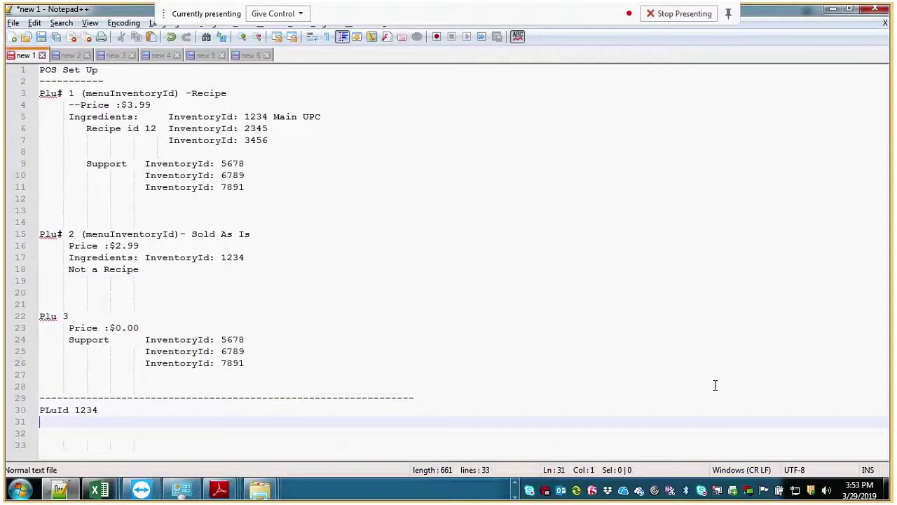
pyautogui.write('Inve')
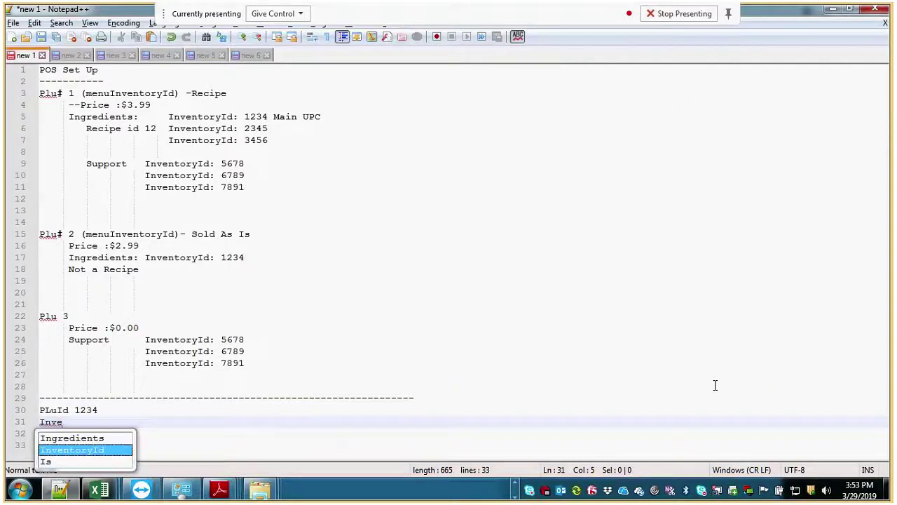
pyautogui.write('ntory : 1001')
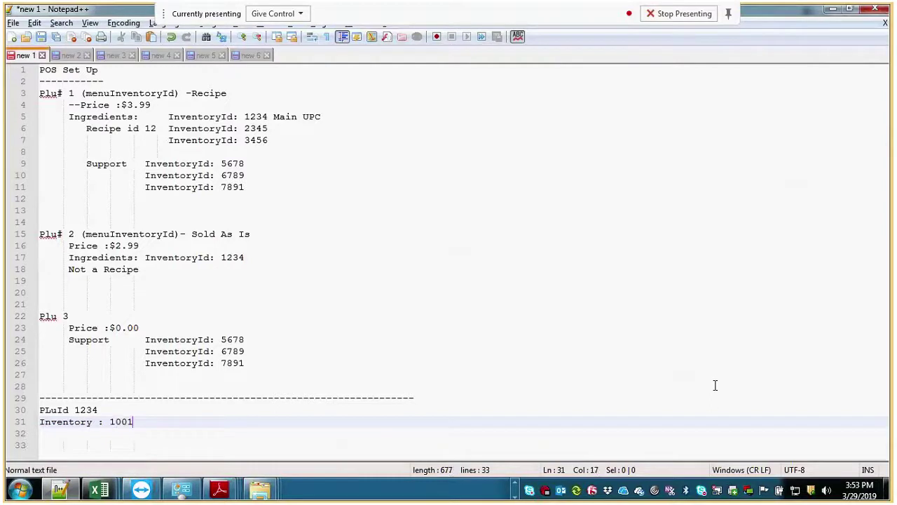
# - Add the lines "recipeid" and "SupportRecipeId" below the Inventory line
pyautogui.press('Return')
pyautogui.write('rec')
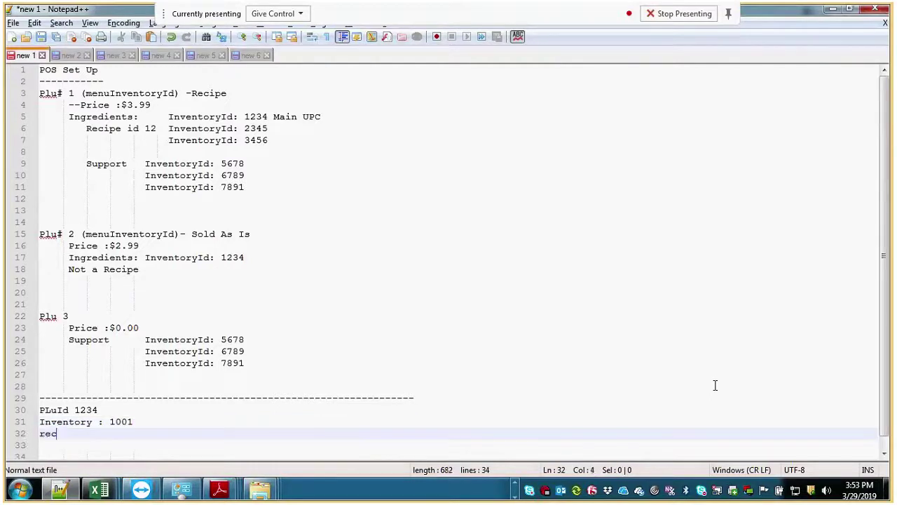
pyautogui.write('ipeid')
pyautogui.press('Return')
pyautogui.write('Suppor')
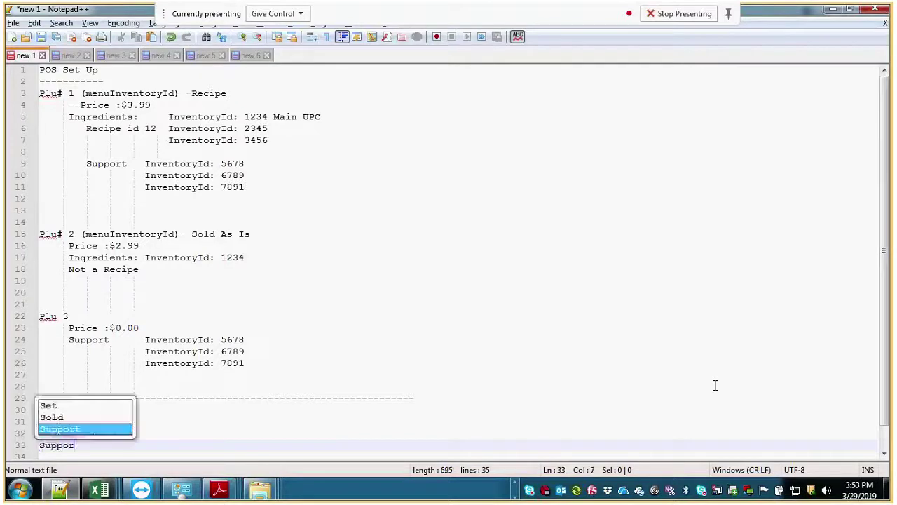
pyautogui.write('tRecipeId')
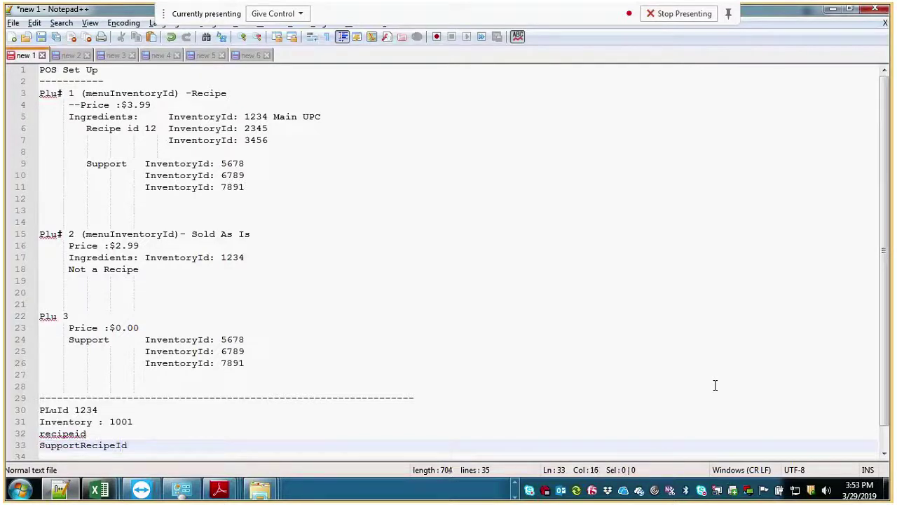
# - Append "(menuItemId)" to the "PLuId 1234" line
pyautogui.click(119, 410)
pyautogui.hotkey('alt', 'Tab')
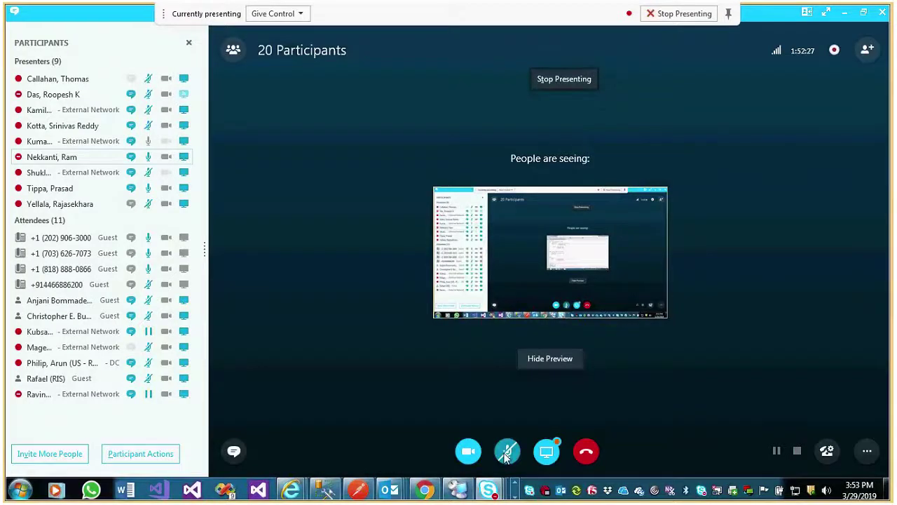
pyautogui.hotkey('alt', 'Tab')
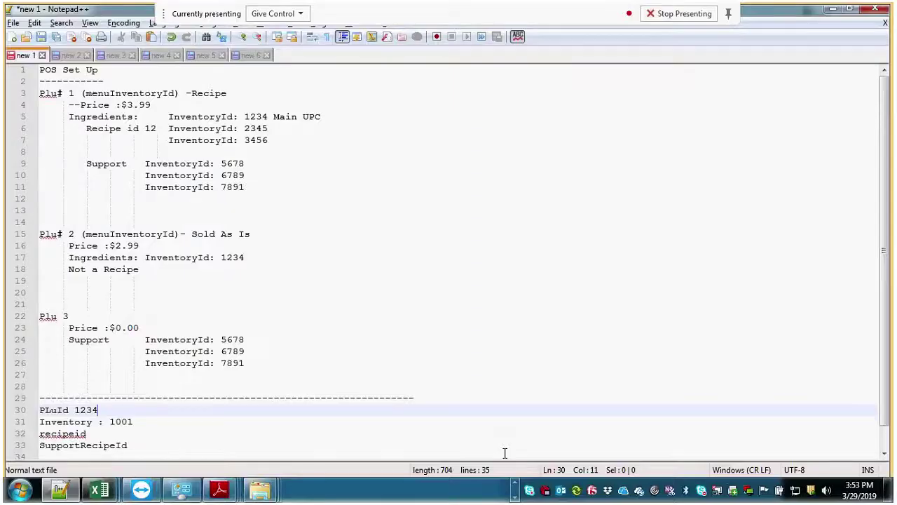
pyautogui.hotkey('alt', 'Tab')
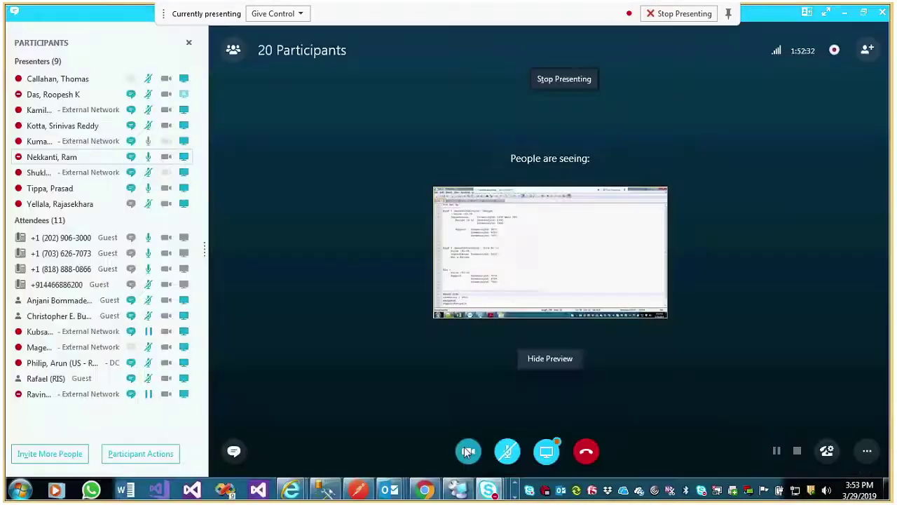
pyautogui.hotkey('alt', 'Tab')
pyautogui.click(179, 427)
pyautogui.click(173, 407)
pyautogui.write('(')
pyautogui.write('menuIym')
pyautogui.press('BackSpace')
pyautogui.press('BackSpace')
pyautogui.write('temId')
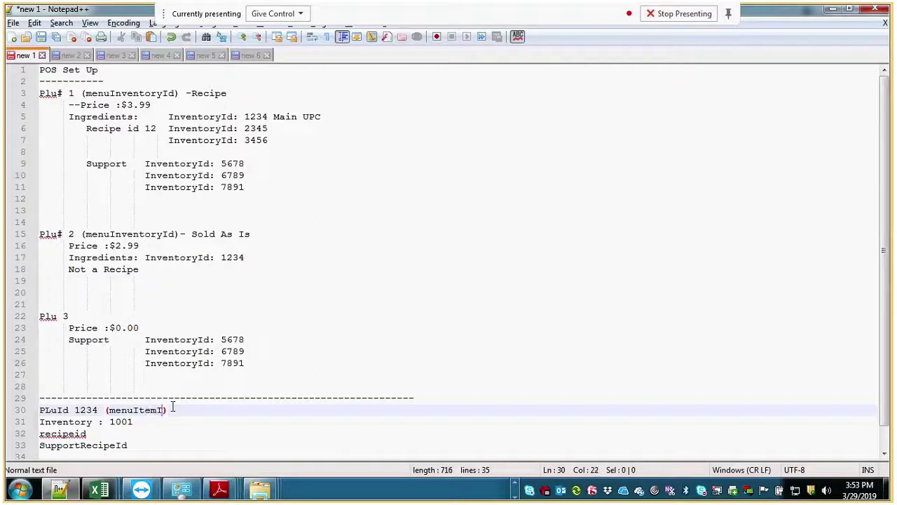
# - Add the heading "Logic:" below SupportRecipeId, leaving one blank line between them
pyautogui.click(216, 437)
pyautogui.press('Down')
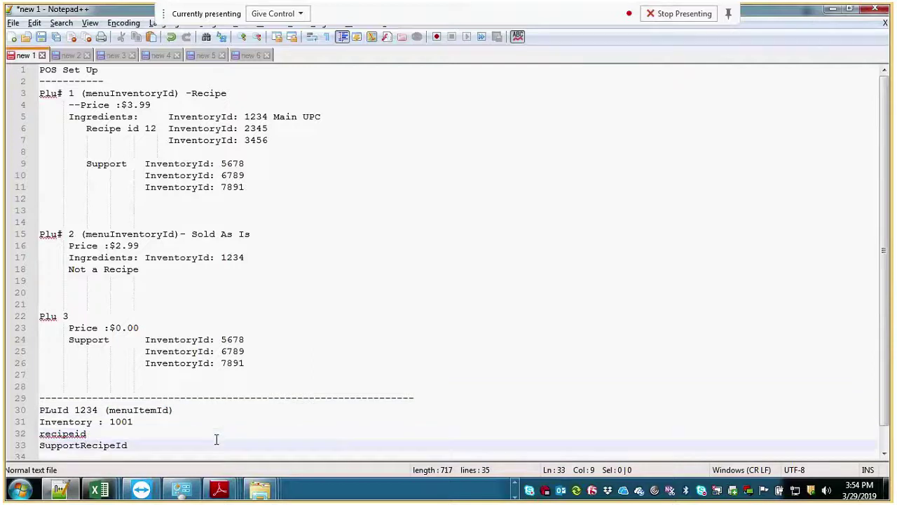
pyautogui.press('End')
pyautogui.press('Return')
pyautogui.press('Return')
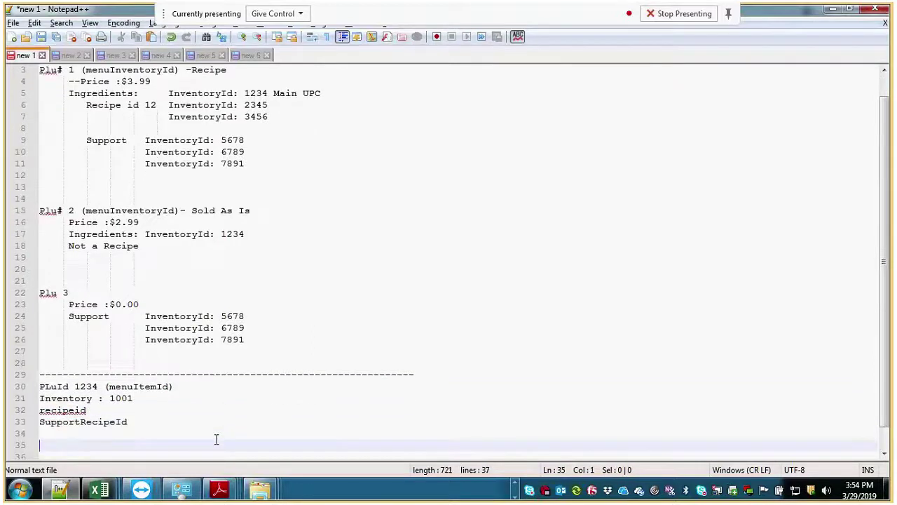
pyautogui.write('Logic:')
pyautogui.press('Return')
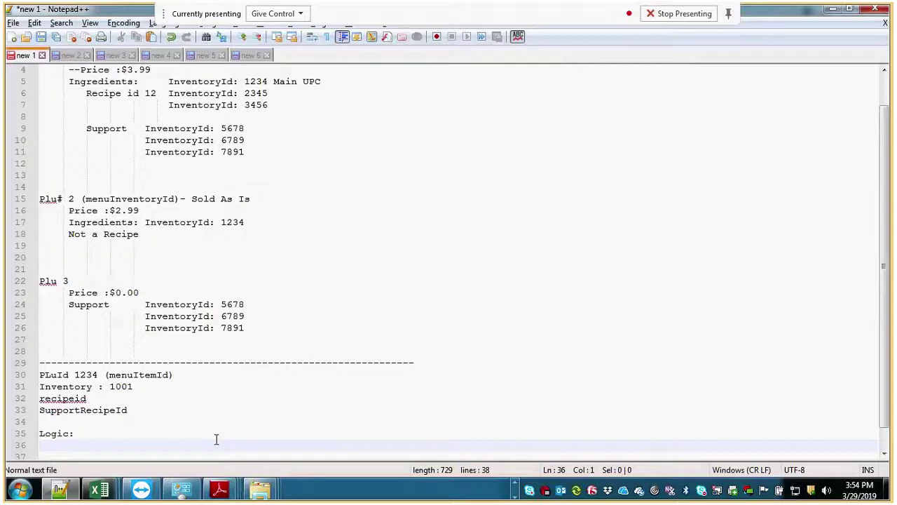
# - Write "Plu Id and InventoryId" on the line under the Logic heading
pyautogui.write('Plue')
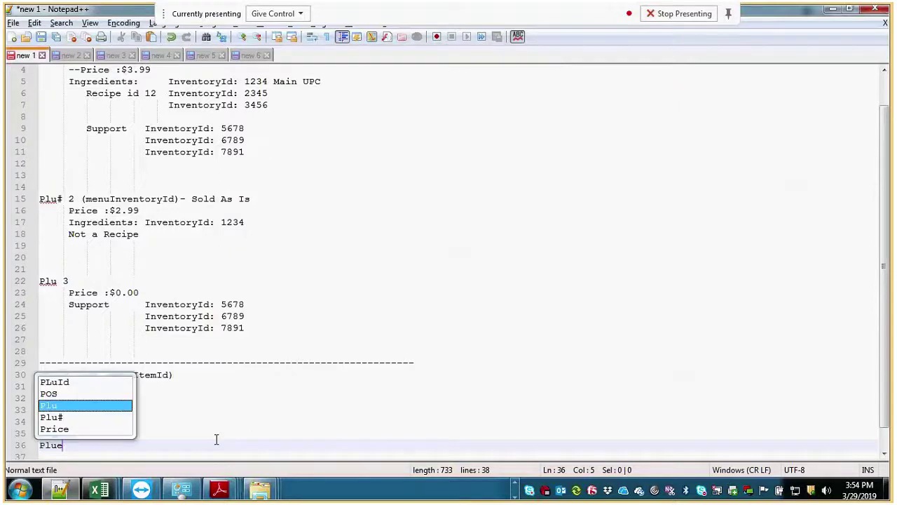
pyautogui.press('BackSpace')
pyautogui.write('Id')
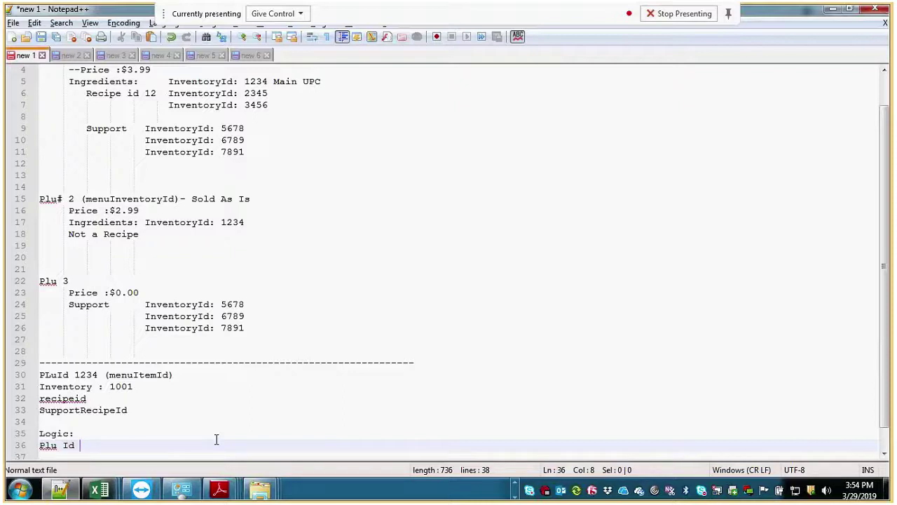
pyautogui.write('and Inventoi')
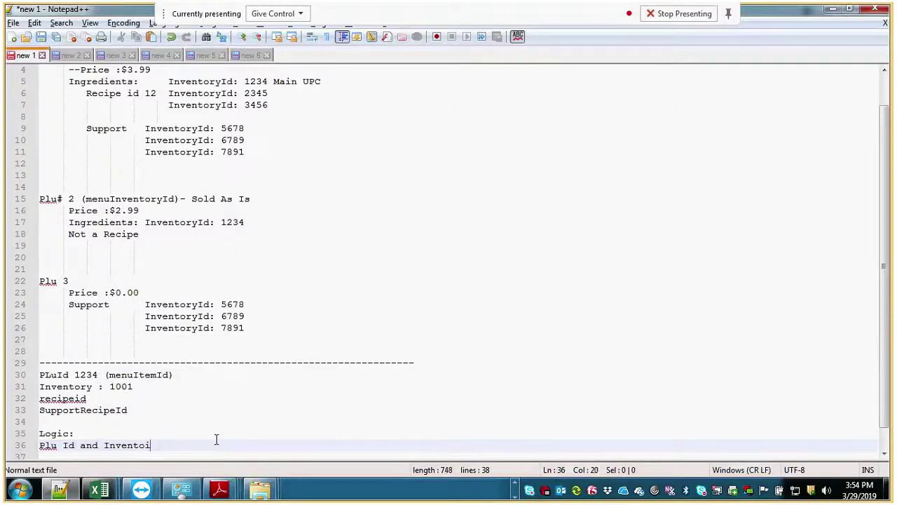
pyautogui.press('BackSpace')
pyautogui.write('ryId')
# - Remove the word "and" from the Logic entry and move InventoryId to its own indented line below Plu Id
pyautogui.doubleClick(90, 446)
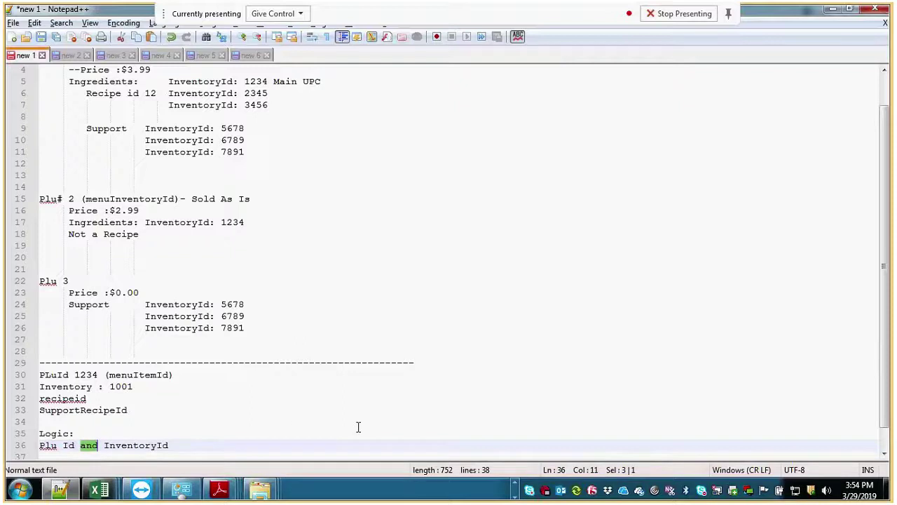
pyautogui.press('Delete')
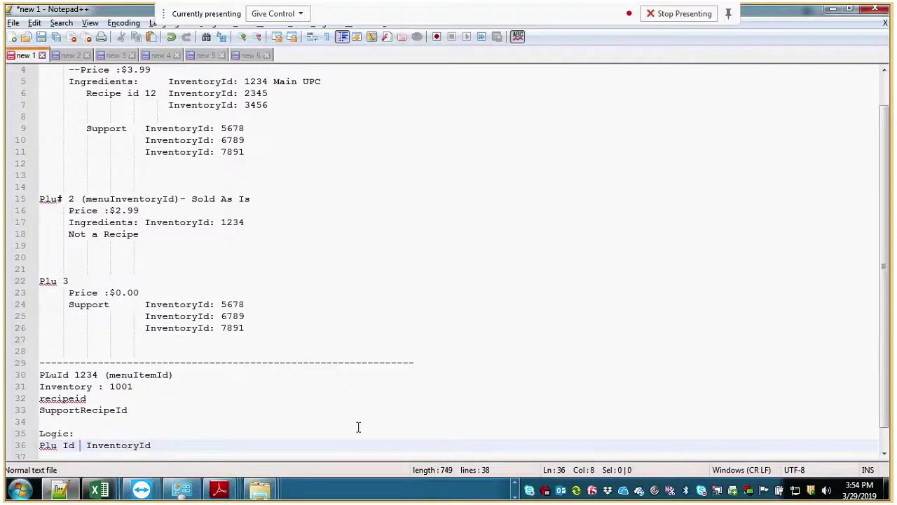
pyautogui.press('Return')
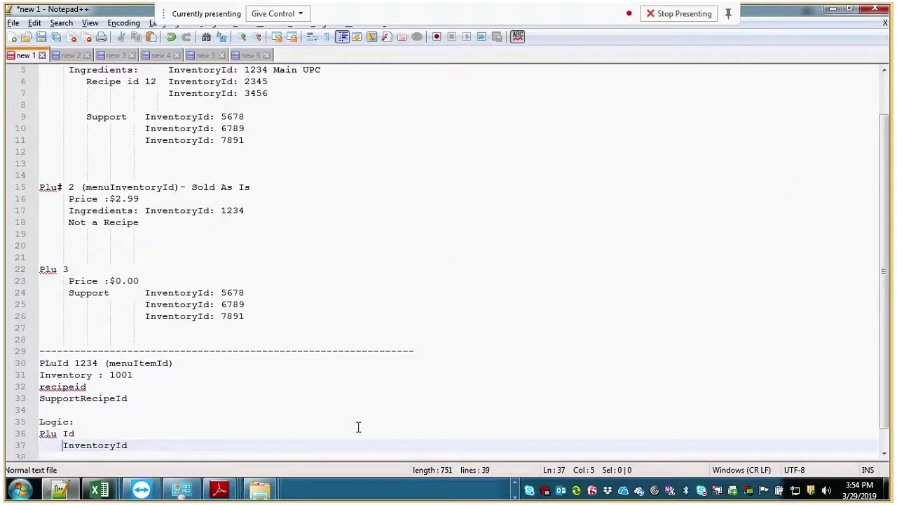
pyautogui.click(290, 435)
pyautogui.press('Up')
pyautogui.click(213, 436)
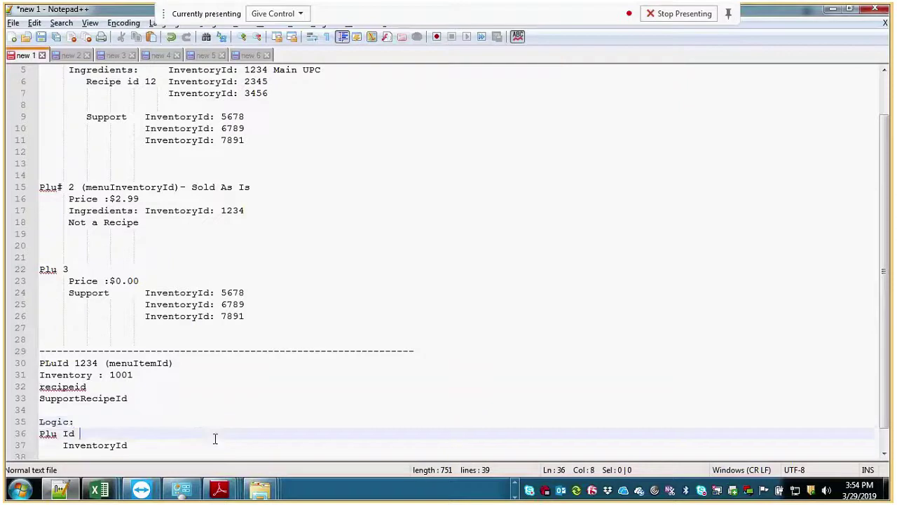
pyautogui.click(200, 422)
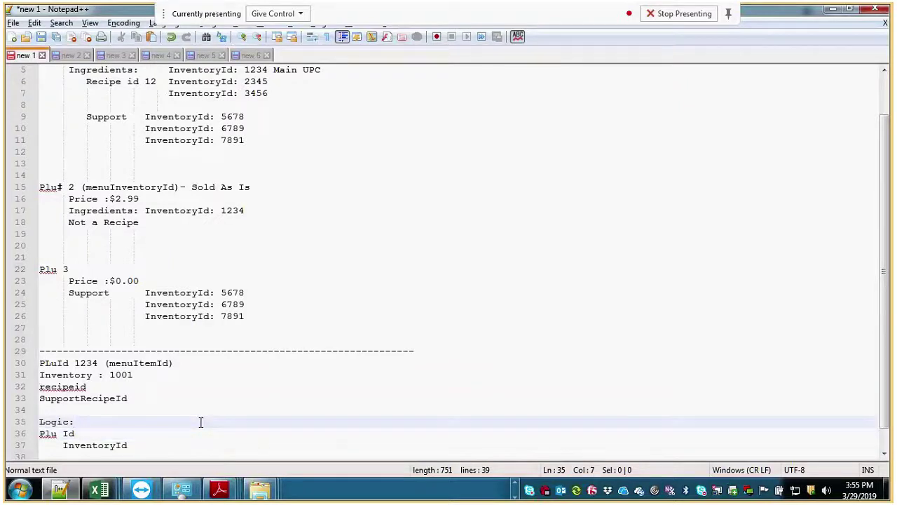
# - Add an indented line "API : MenuItemMaster" directly below the Logic heading, above Plu Id
pyautogui.press('Return')
pyautogui.press('Tab')
pyautogui.write('AP')
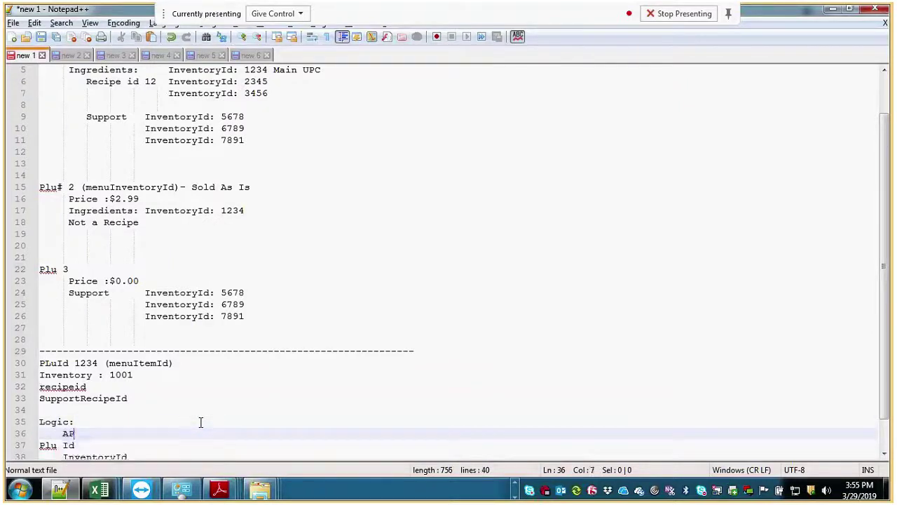
pyautogui.write('I : Men')
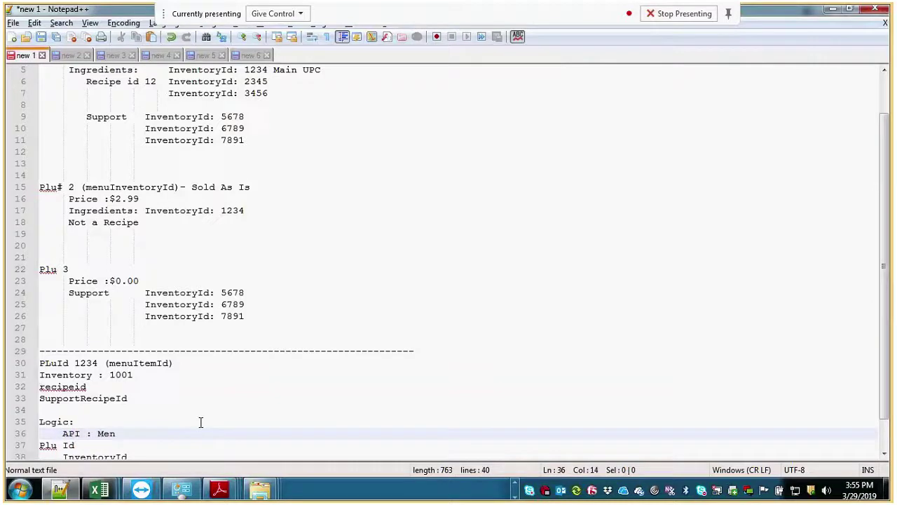
pyautogui.write('uItemMaster')
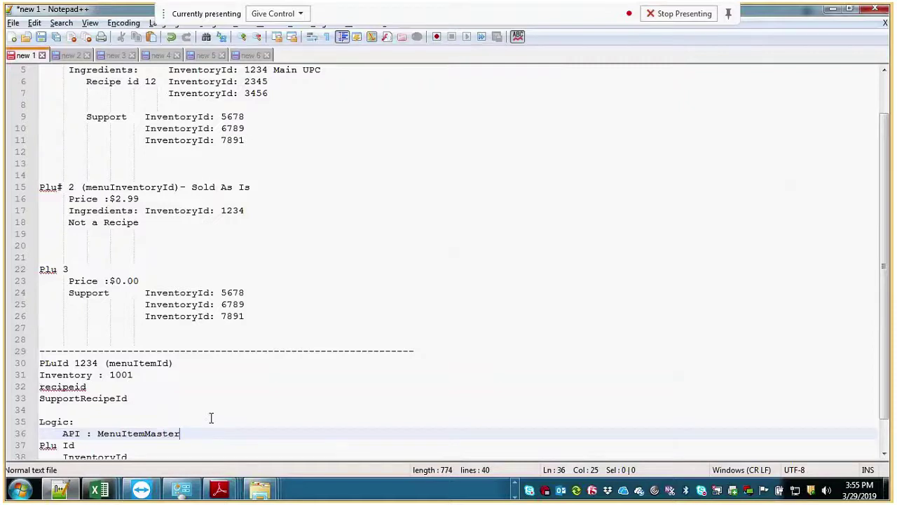
pyautogui.scroll(-1, 211, 418)
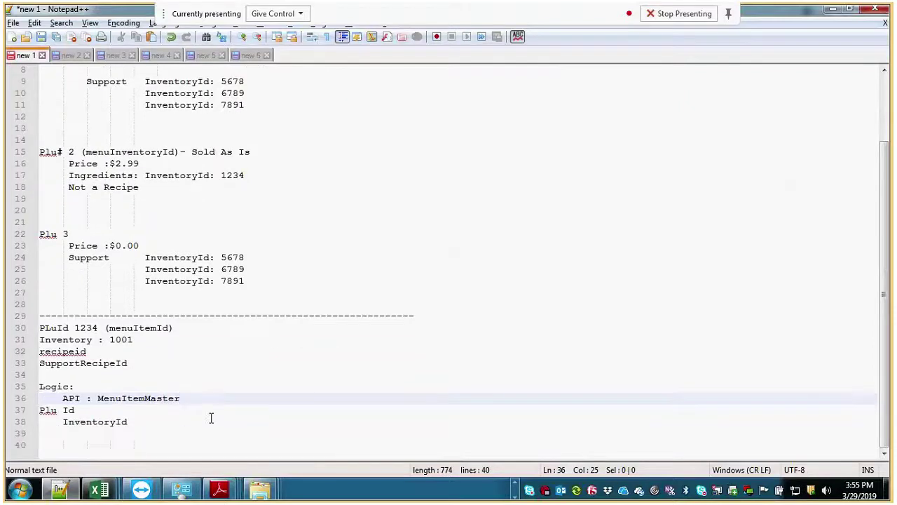
pyautogui.click(121, 412)
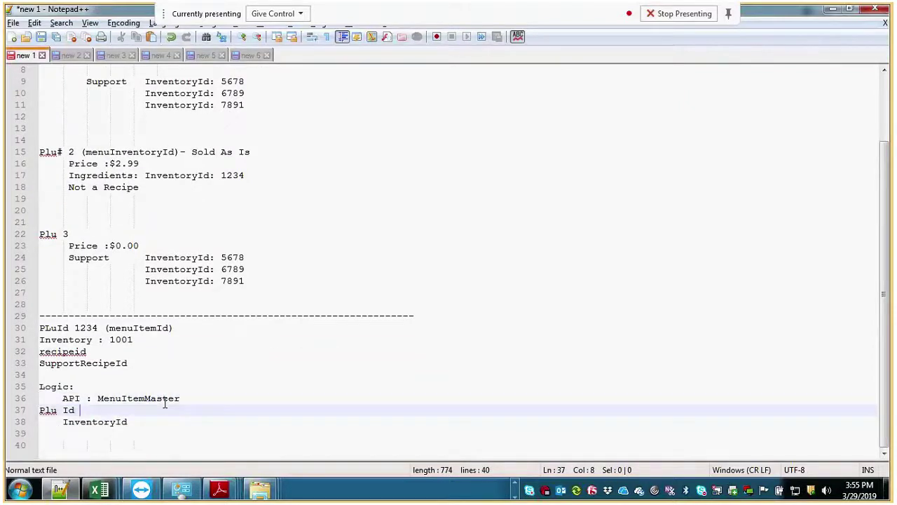
pyautogui.doubleClick(150, 400)
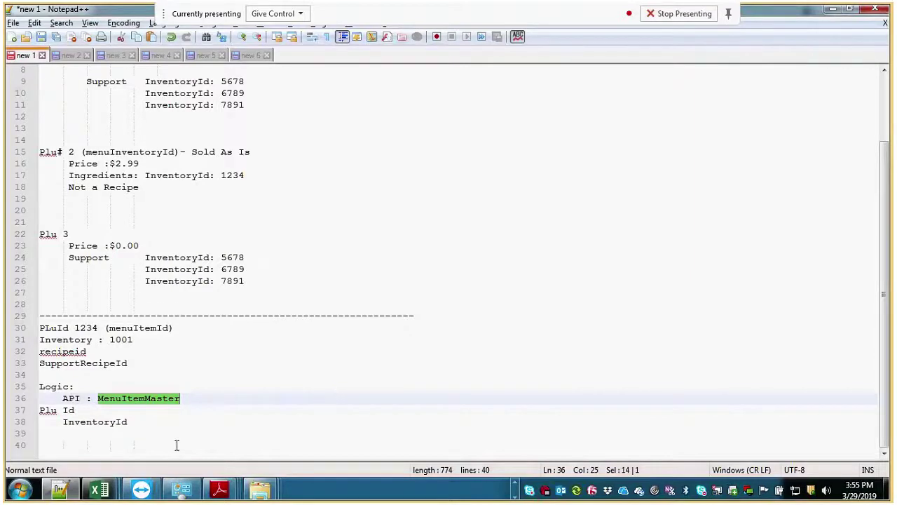
pyautogui.click(162, 422)
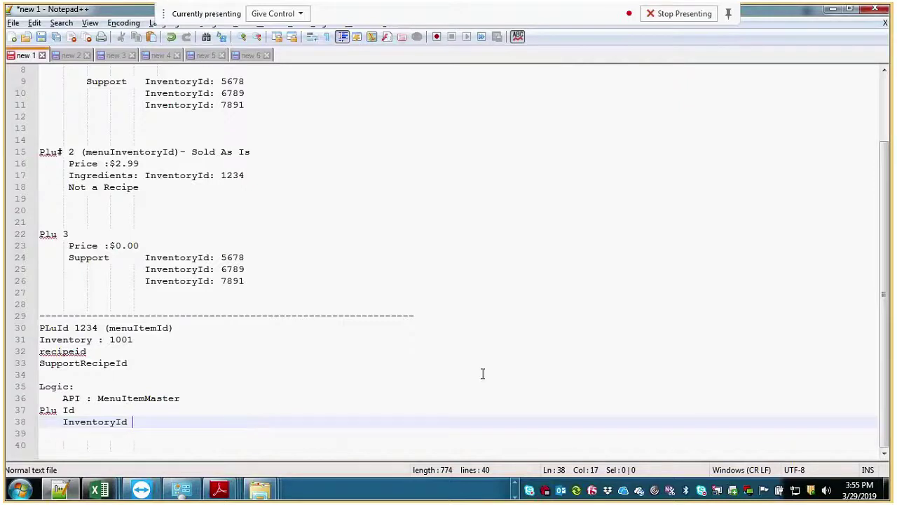
# - Write "Inventory API - Master" on the Logic heading's line, indented far across as a second column heading
pyautogui.click(477, 349)
pyautogui.click(377, 380)
pyautogui.press('Tab')
pyautogui.press('Tab')
pyautogui.press('Tab')
pyautogui.press('Tab')
pyautogui.press('Tab')
pyautogui.press('Tab')
pyautogui.press('Tab')
pyautogui.press('Tab')
pyautogui.press('Tab')
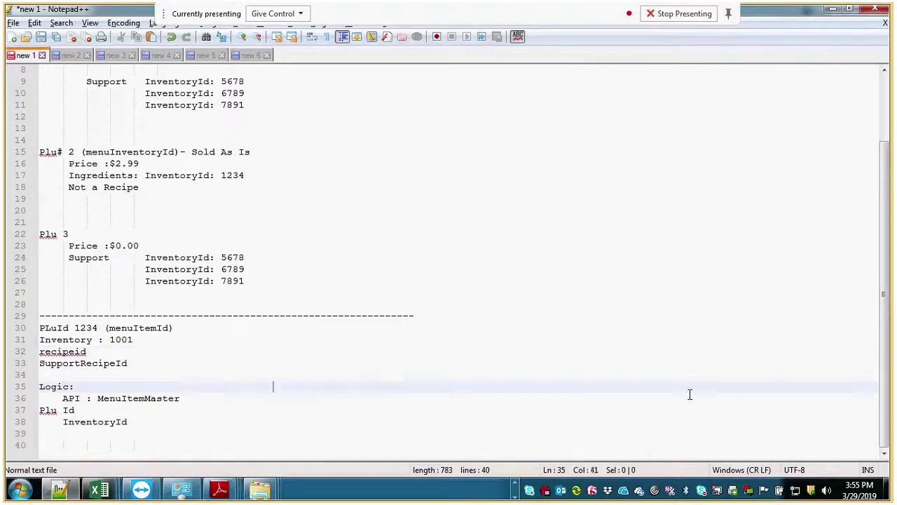
pyautogui.press('Tab')
pyautogui.press('Tab')
pyautogui.press('Tab')
pyautogui.write('Inv')
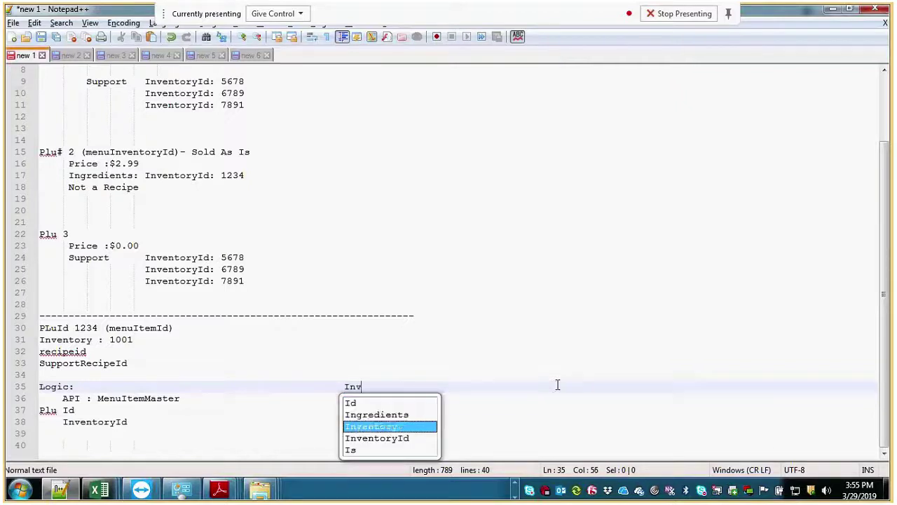
pyautogui.write('entory ')
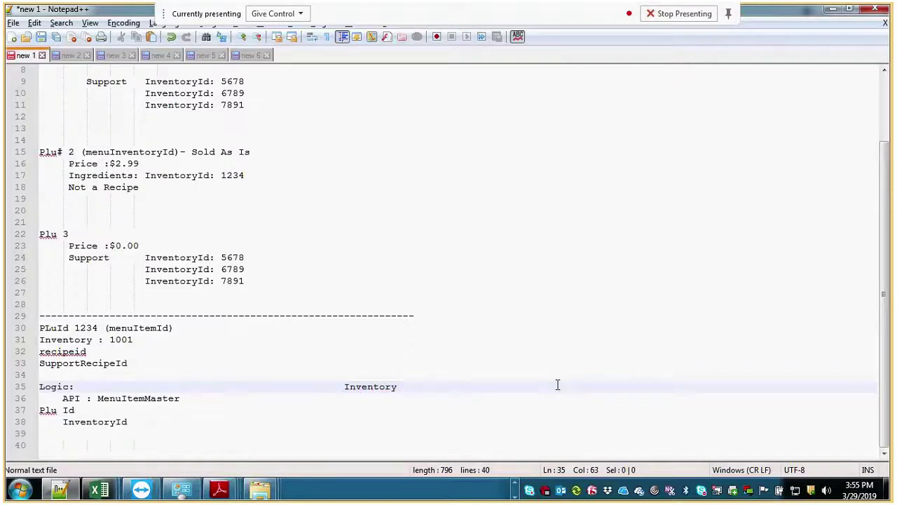
pyautogui.write('API - MAs')
pyautogui.press('BackSpace')
pyautogui.press('BackSpace')
pyautogui.write('aster')
# - Shift the "Inventory API - Master" text three more tab stops away from the Logic heading
pyautogui.click(344, 386)
pyautogui.press('Tab')
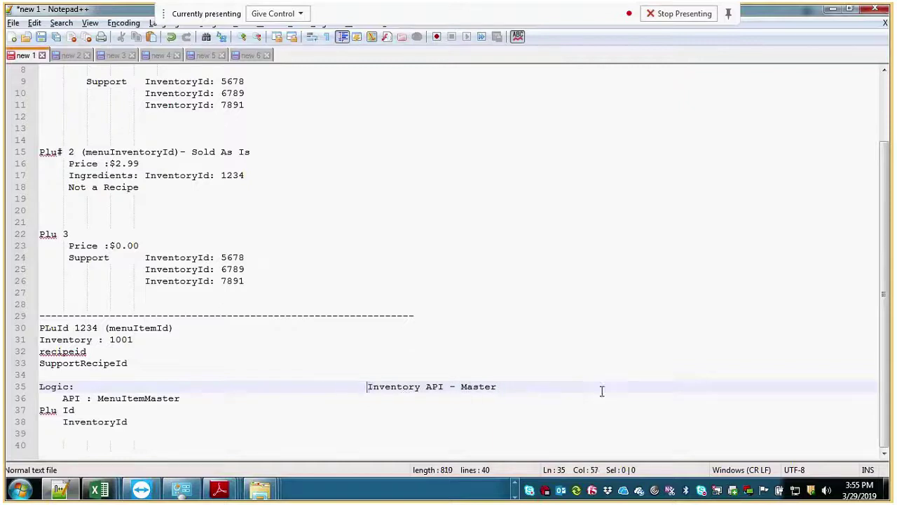
pyautogui.press('Tab')
pyautogui.press('Tab')
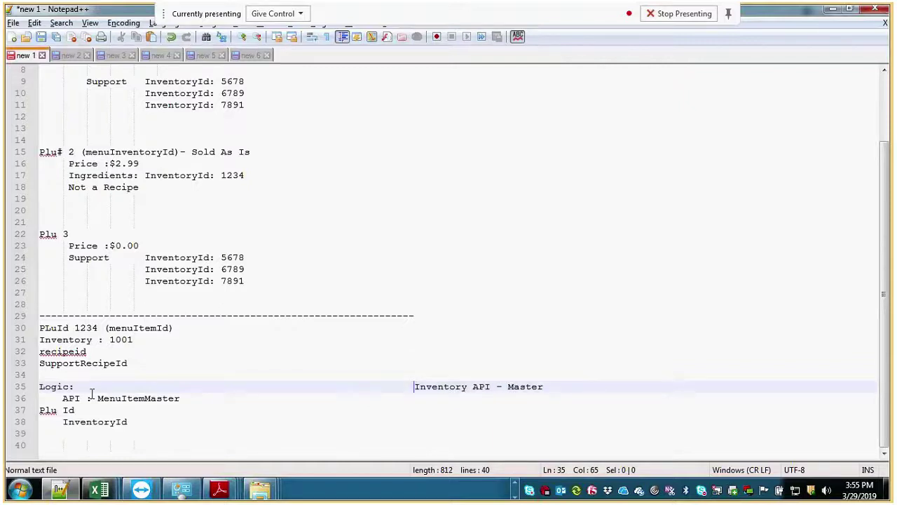
pyautogui.click(123, 410)
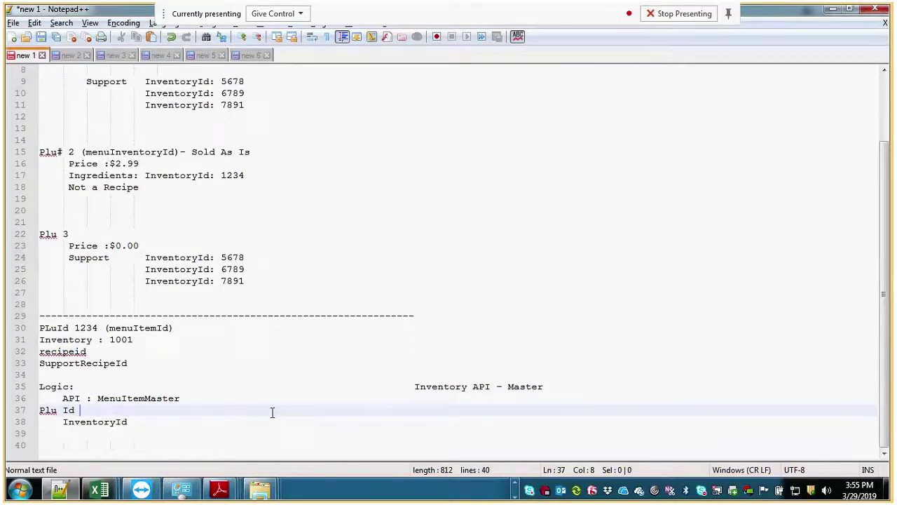
pyautogui.hotkey('alt', 'Tab')
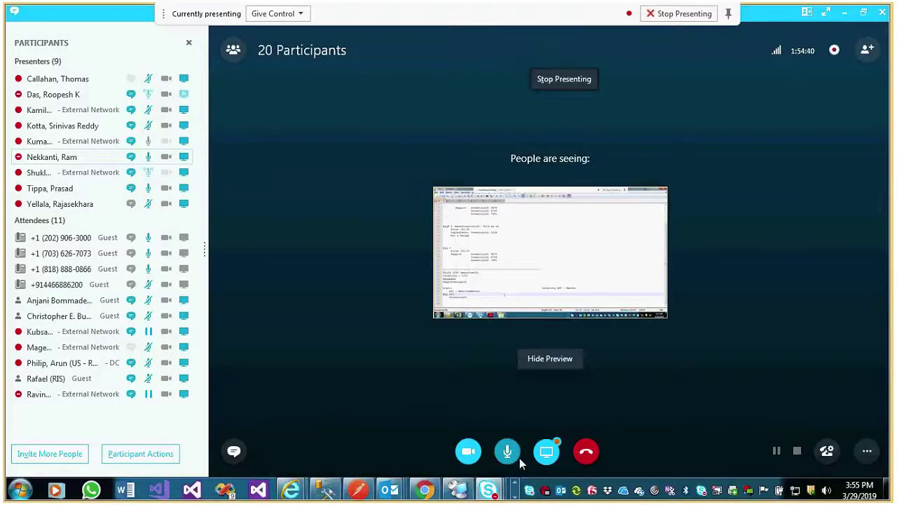
pyautogui.hotkey('alt', 'Tab')
# - Add an indented entry "case 1 : Sold" below InventoryId, leaving one blank line between them
pyautogui.click(143, 409)
pyautogui.press('Down')
pyautogui.press('Down')
pyautogui.press('Tab')
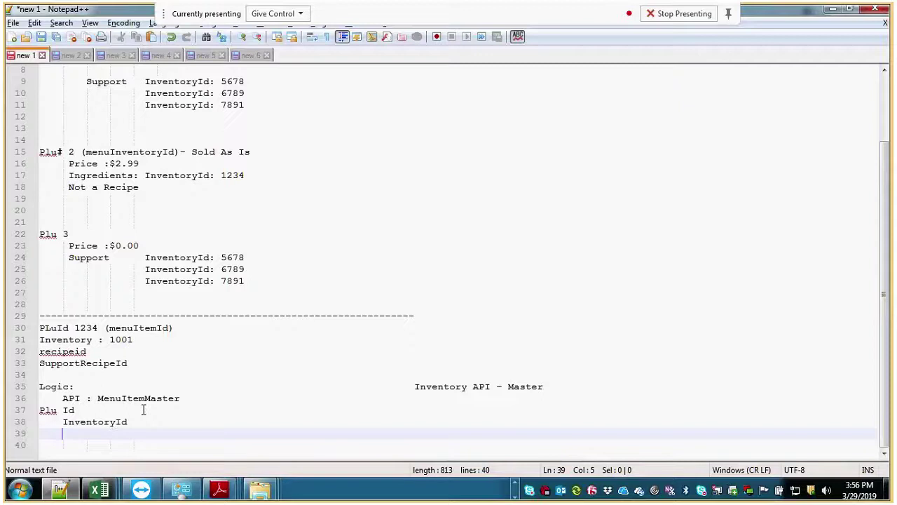
pyautogui.press('Return')
pyautogui.write('case 1 :')
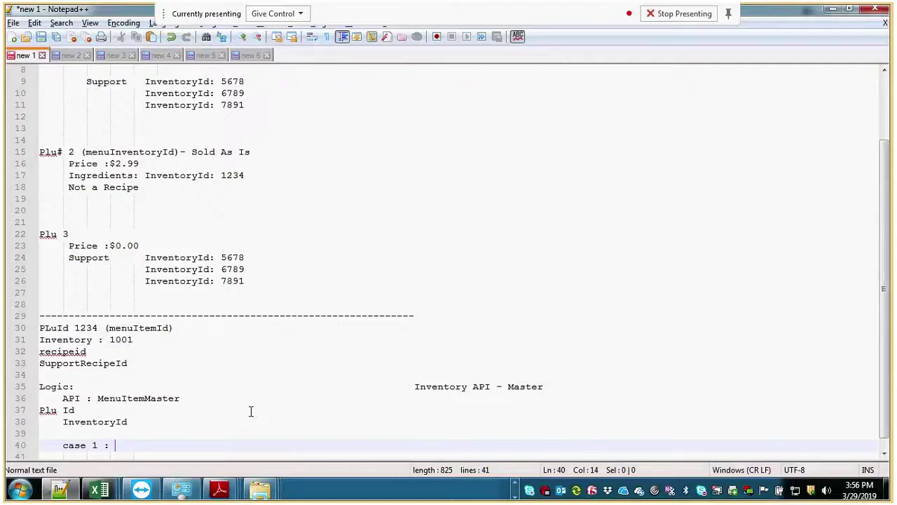
pyautogui.hotkey('alt', 'Tab')
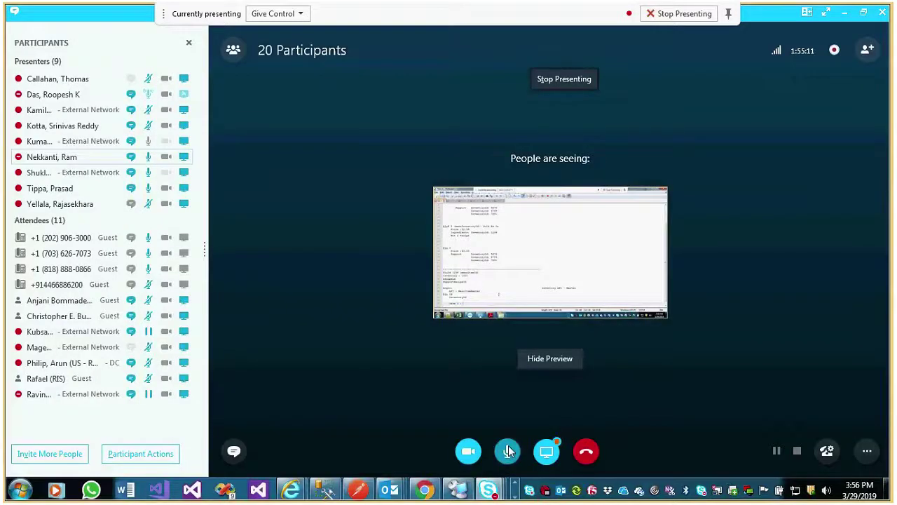
pyautogui.hotkey('alt', 'Tab')
pyautogui.write('Sold')
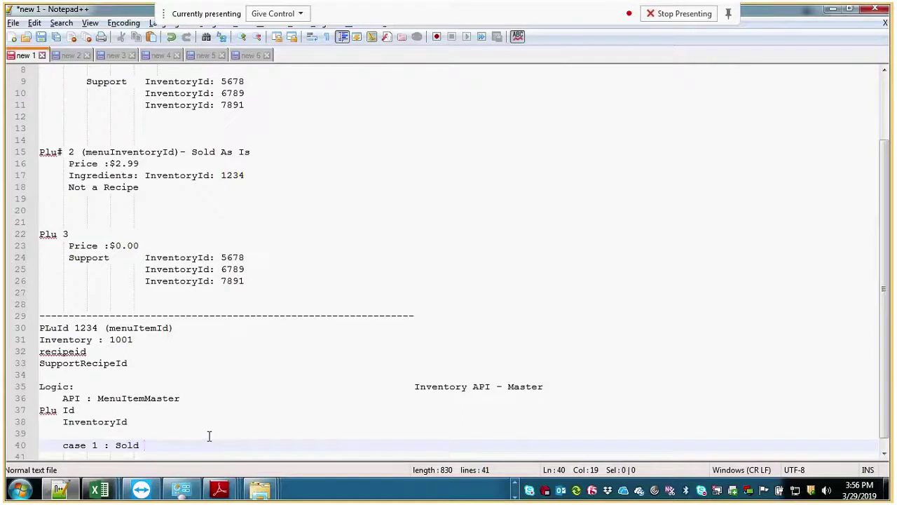
pyautogui.hotkey('alt', 'Tab')
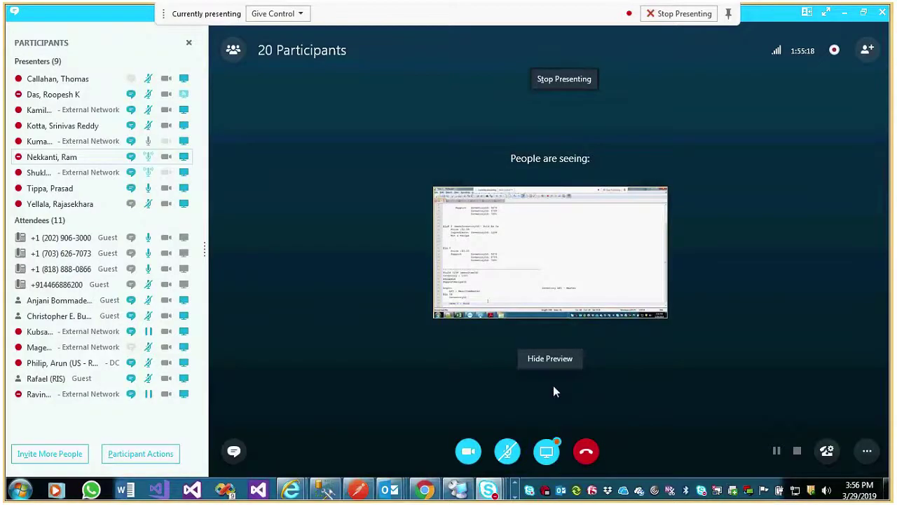
pyautogui.hotkey('alt', 'Tab')
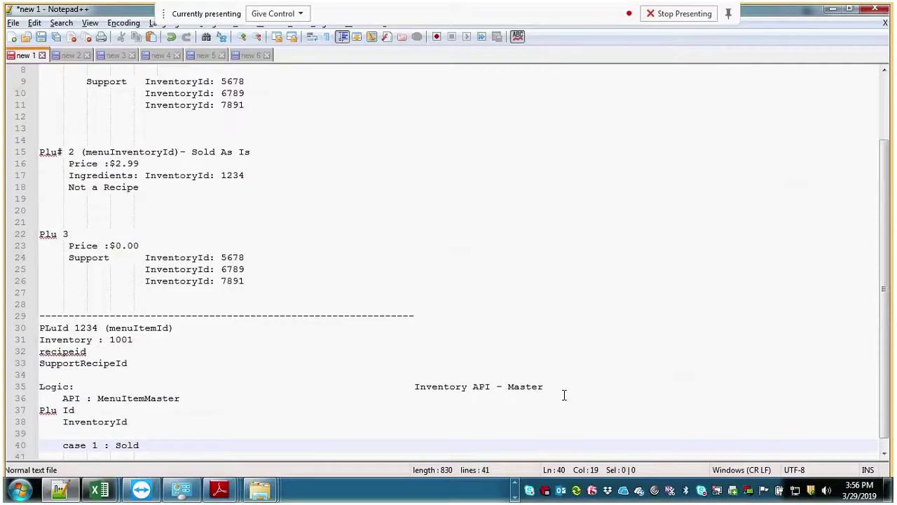
# - Insert a new line below the Logic heading's line and indent it by 13 tab stops without adding text
pyautogui.click(567, 383)
pyautogui.press('Return')
pyautogui.press('Tab')
pyautogui.press('Tab')
pyautogui.press('Tab')
pyautogui.press('Tab')
pyautogui.press('Tab')
pyautogui.press('Tab')
pyautogui.press('Tab')
pyautogui.press('Tab')
pyautogui.press('Tab')
pyautogui.press('Tab')
pyautogui.press('Tab')
pyautogui.press('Tab')
pyautogui.press('Tab')
# - Add the line "UPC/barcode" directly below SupportRecipeId
pyautogui.click(147, 363)
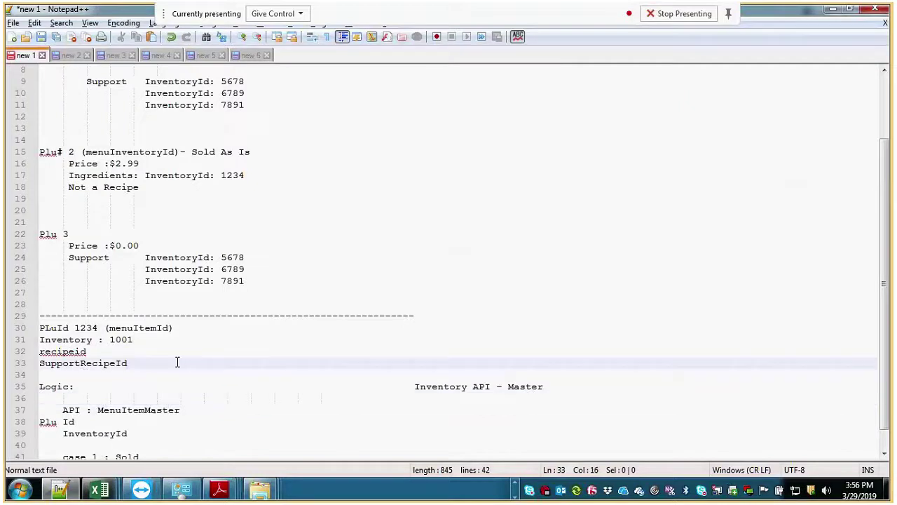
pyautogui.press('Return')
pyautogui.write('UPC')
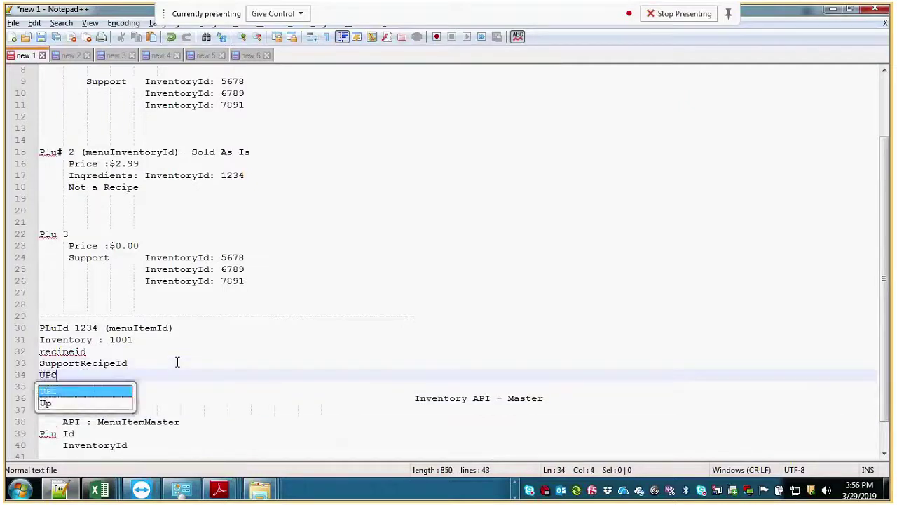
pyautogui.press('Return')
pyautogui.write('Ba')
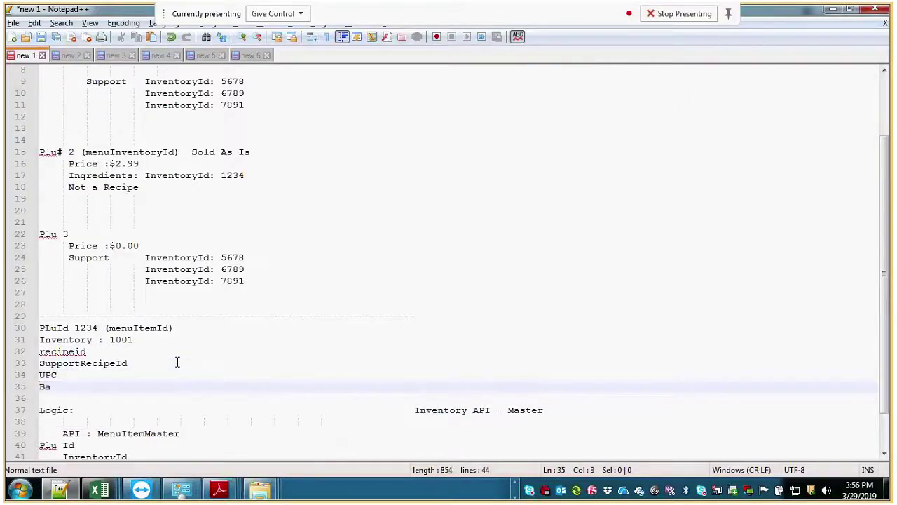
pyautogui.write('r')
pyautogui.press('BackSpace')
pyautogui.press('BackSpace')
pyautogui.press('BackSpace')
pyautogui.click(124, 373)
pyautogui.write('/bas')
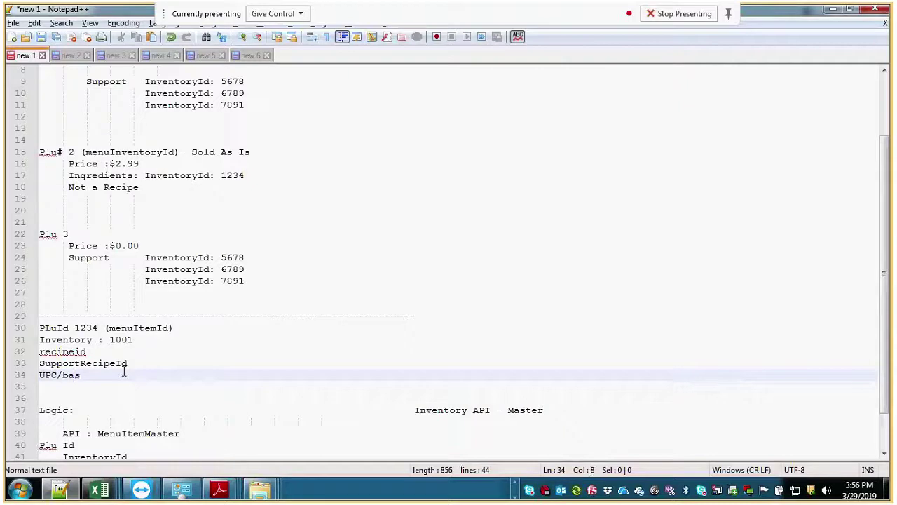
pyautogui.press('BackSpace')
pyautogui.write('rcode')
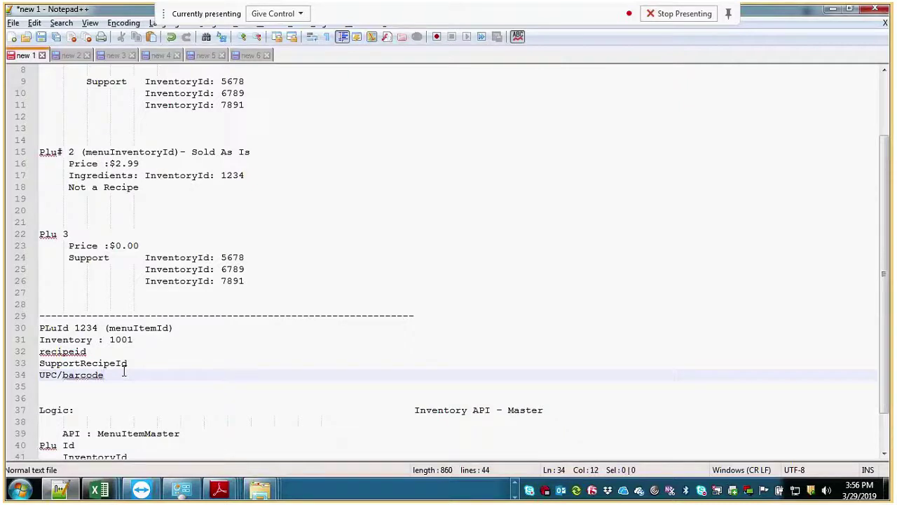
# - Complete the case 1 entry as "Sold AS Is" and add "case 2:" below it, separated by a blank line
pyautogui.scroll(-2, 199, 427)
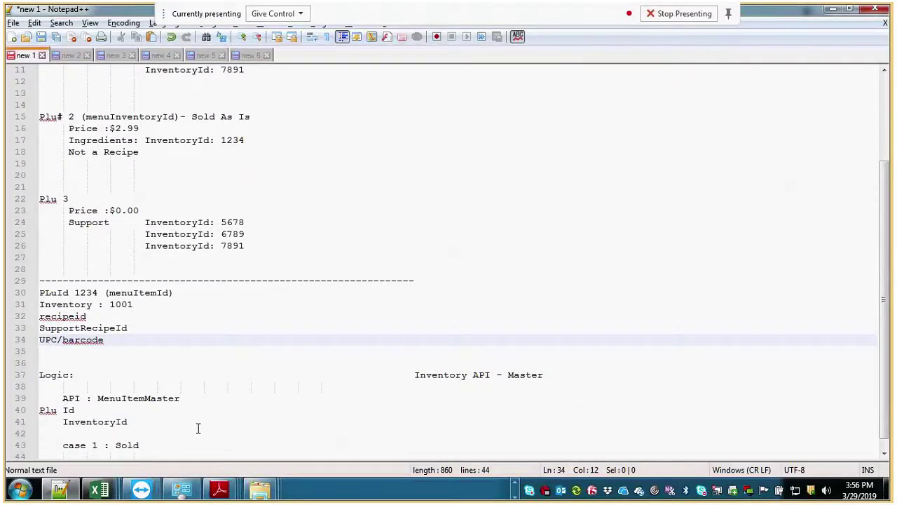
pyautogui.click(282, 406)
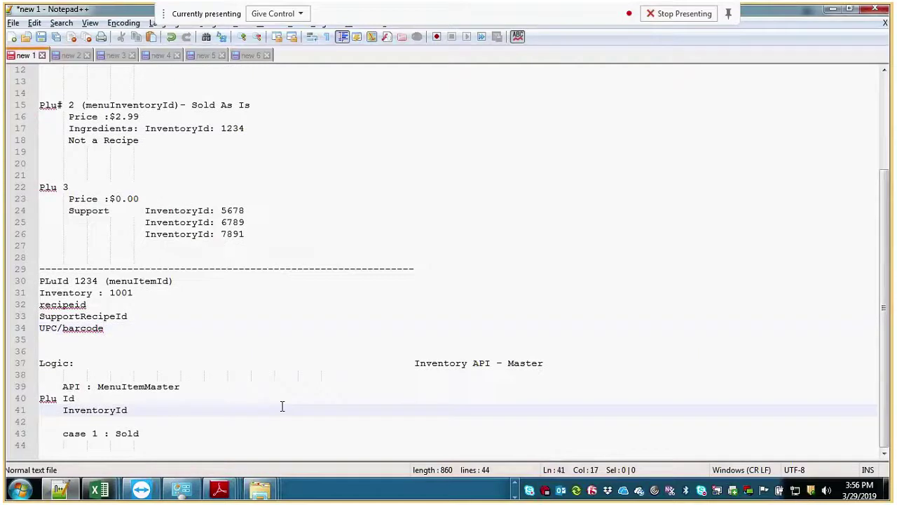
pyautogui.click(194, 437)
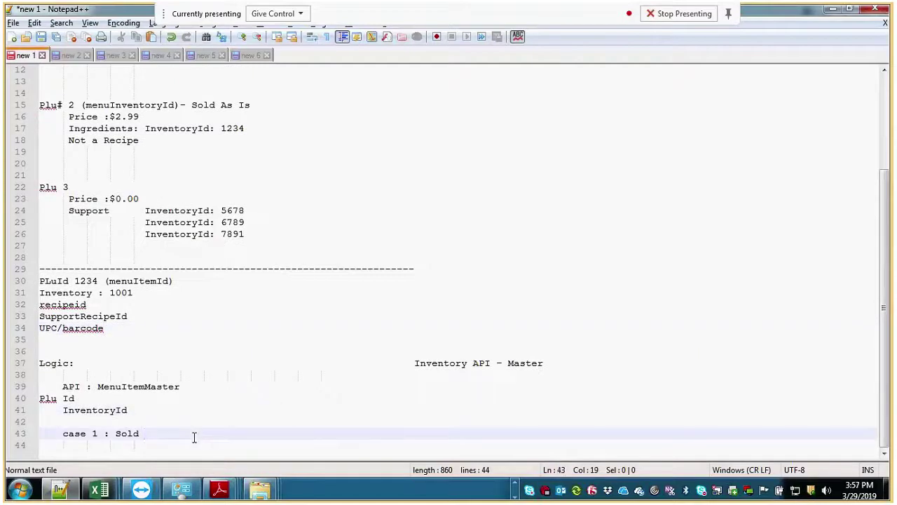
pyautogui.write('AS IS')
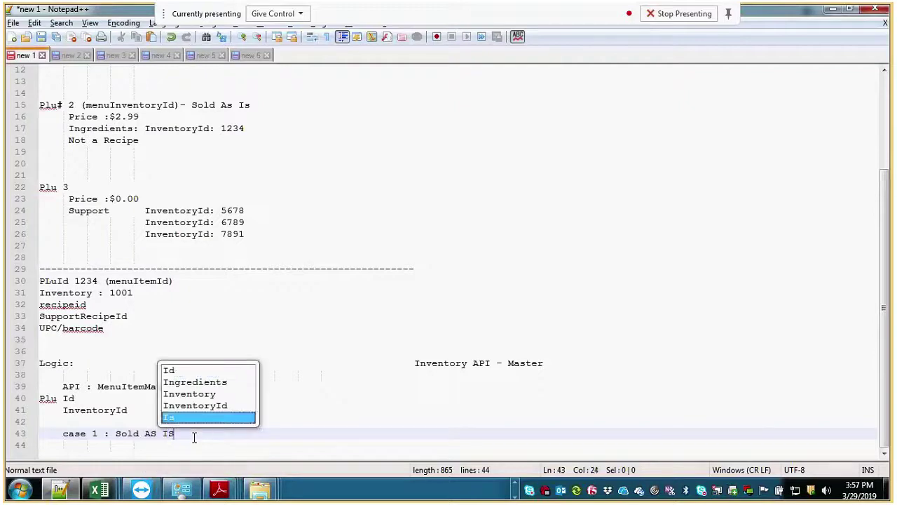
pyautogui.press('Return')
pyautogui.press('Return')
pyautogui.press('Return')
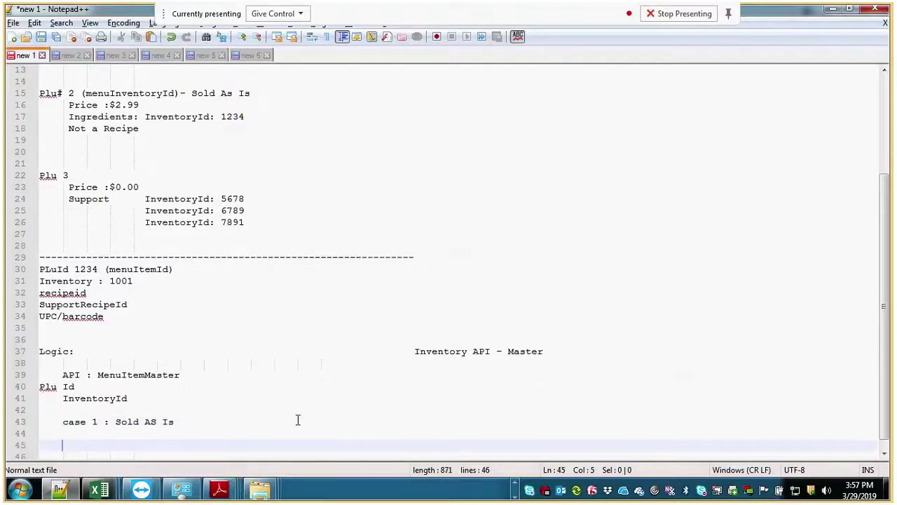
pyautogui.write('case 2:')
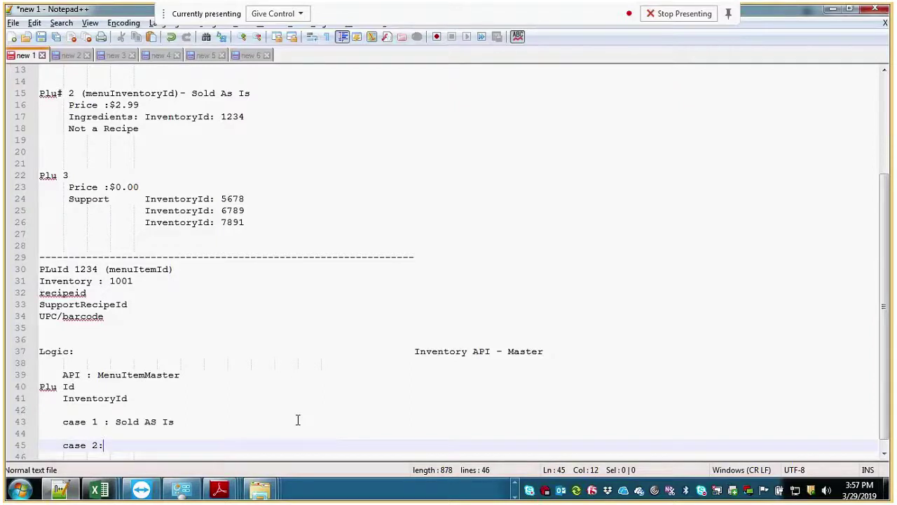
# - Add the line "Sell Price" below UPC/barcode and highlight MenuItemMaster in the API line
pyautogui.click(128, 314)
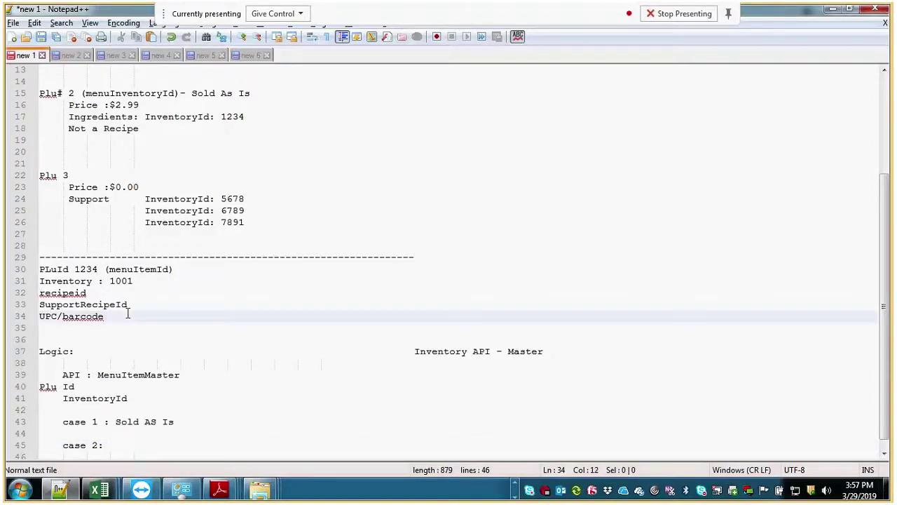
pyautogui.press('Return')
pyautogui.write('Sell Price')
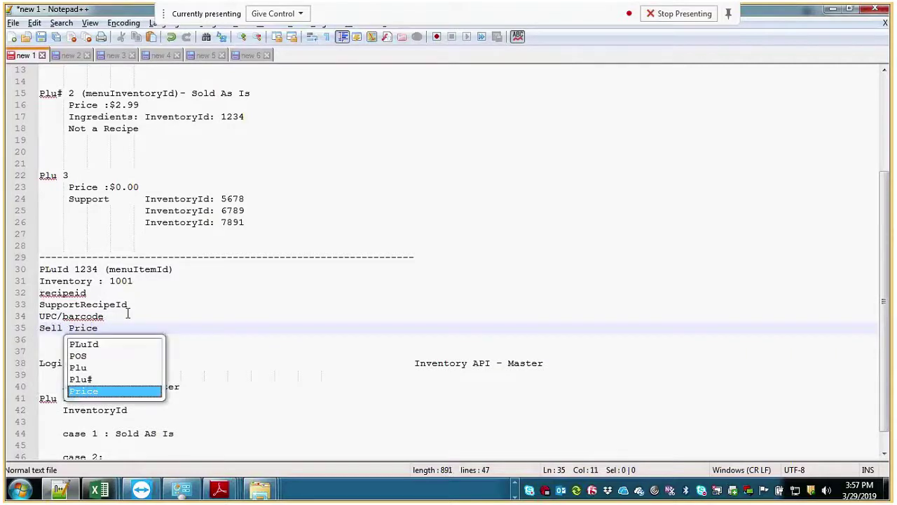
pyautogui.click(176, 328)
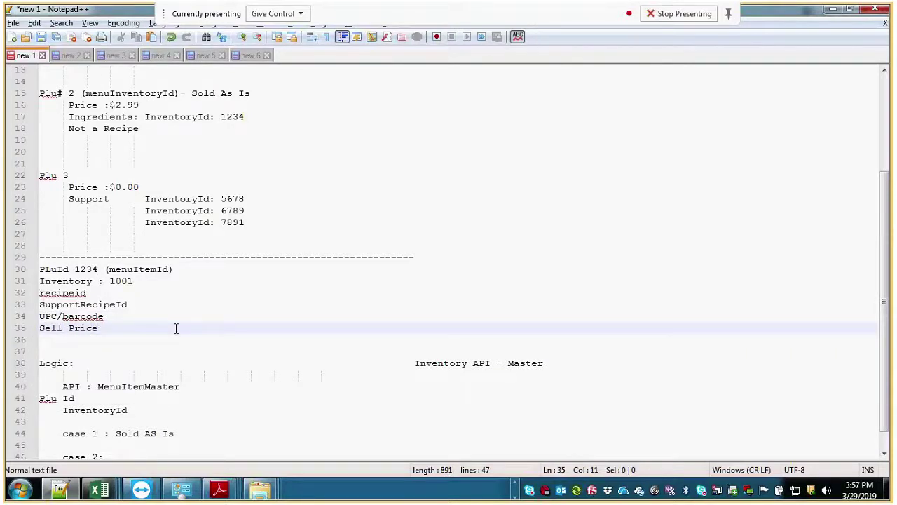
pyautogui.doubleClick(144, 386)
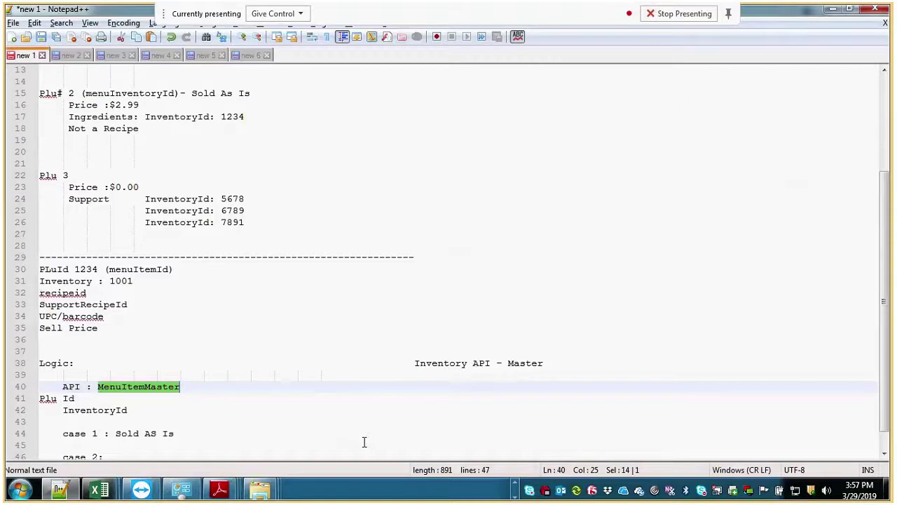
pyautogui.scroll(-1, 297, 397)
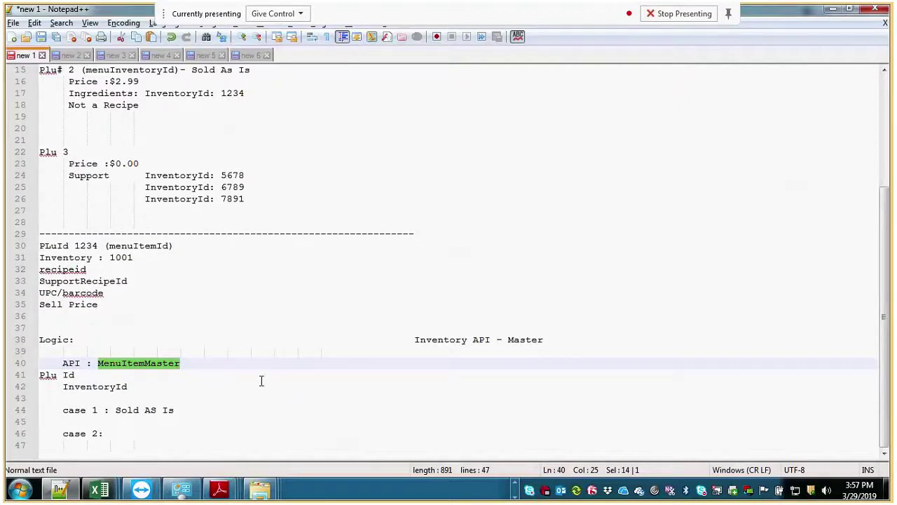
pyautogui.click(245, 410)
pyautogui.click(207, 421)
pyautogui.click(178, 440)
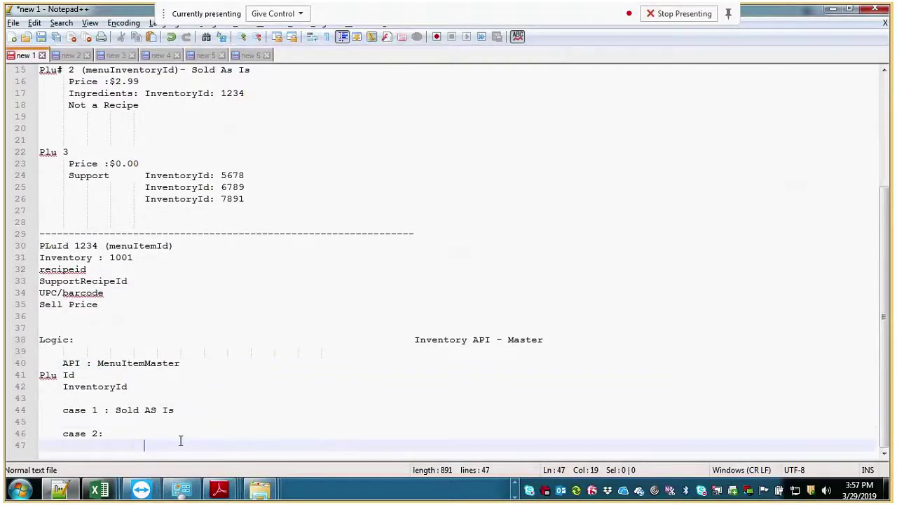
pyautogui.click(170, 428)
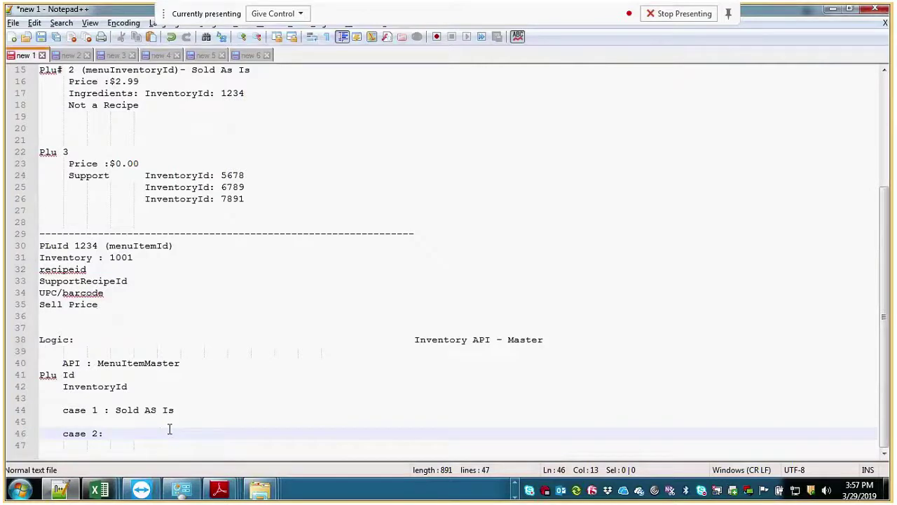
pyautogui.hotkey('alt', 'Tab')
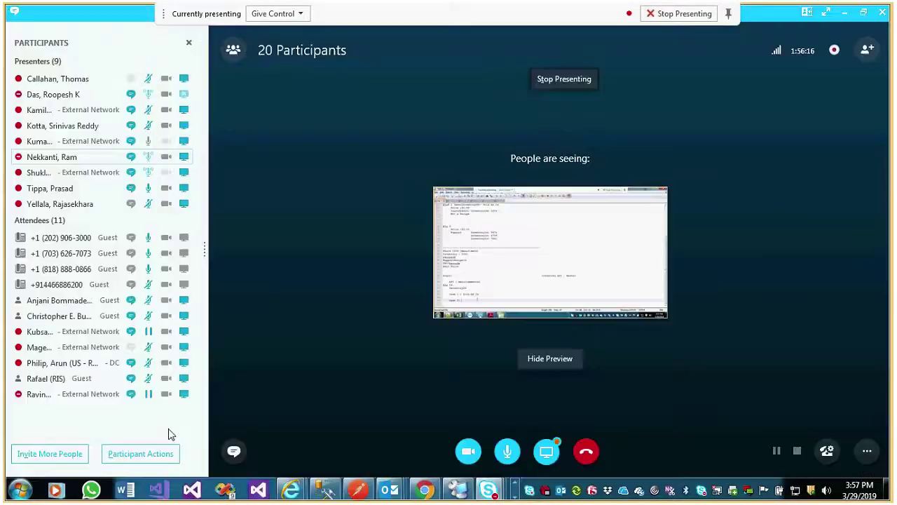
pyautogui.hotkey('alt', 'Tab')
# - Insert a blank line above the Logic heading and clear the "Sell Price" line below UPC/barcode
pyautogui.click(249, 315)
pyautogui.press('Return')
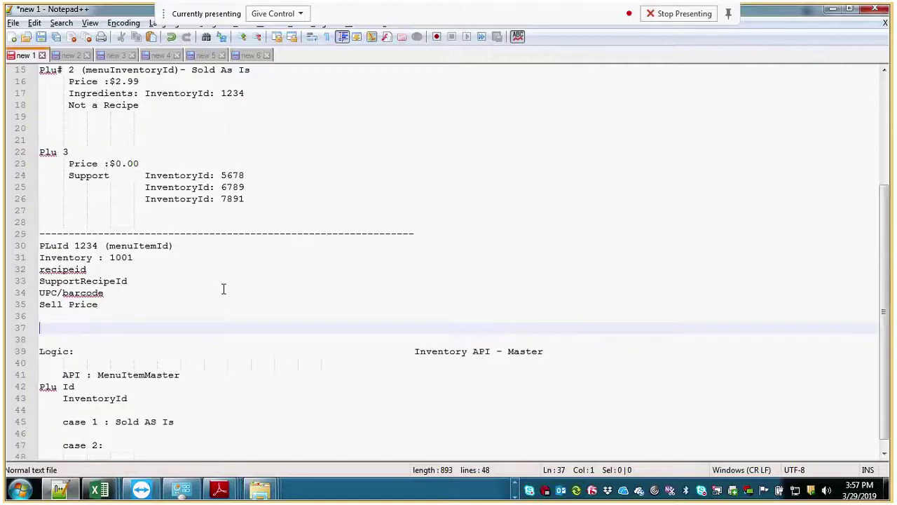
pyautogui.click(33, 305)
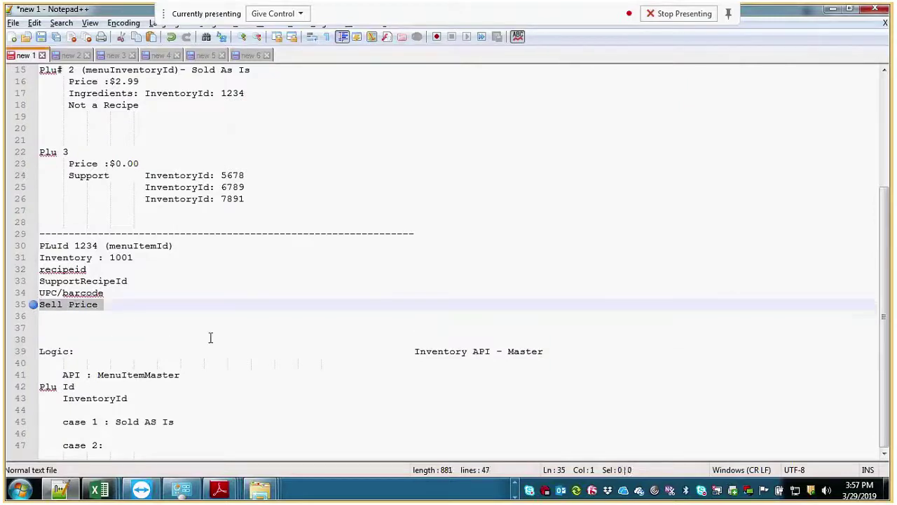
pyautogui.press('Delete')
# - Add "POS/PLu" after "Inventory API – Master" on the Logic line, separated by five tab stops
pyautogui.click(645, 341)
pyautogui.press('Tab')
pyautogui.press('Tab')
pyautogui.press('Tab')
pyautogui.press('Tab')
pyautogui.press('Tab')
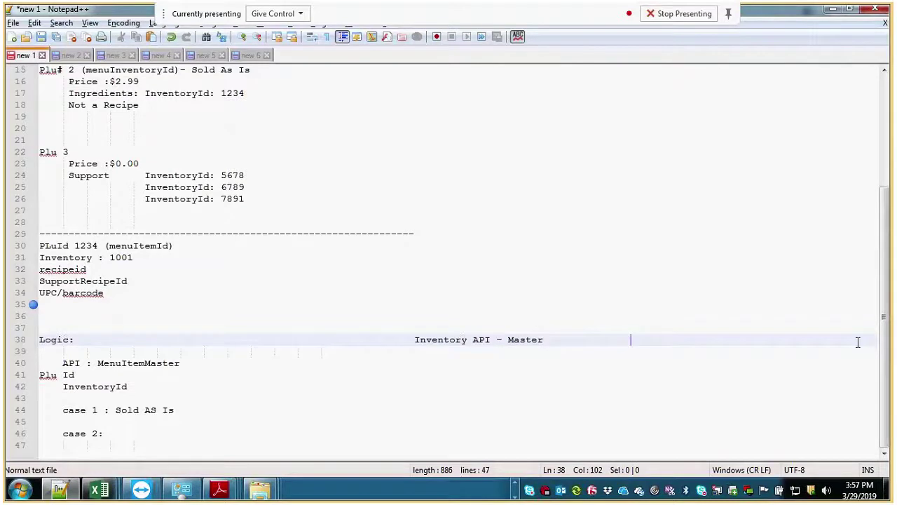
pyautogui.write('POS/P')
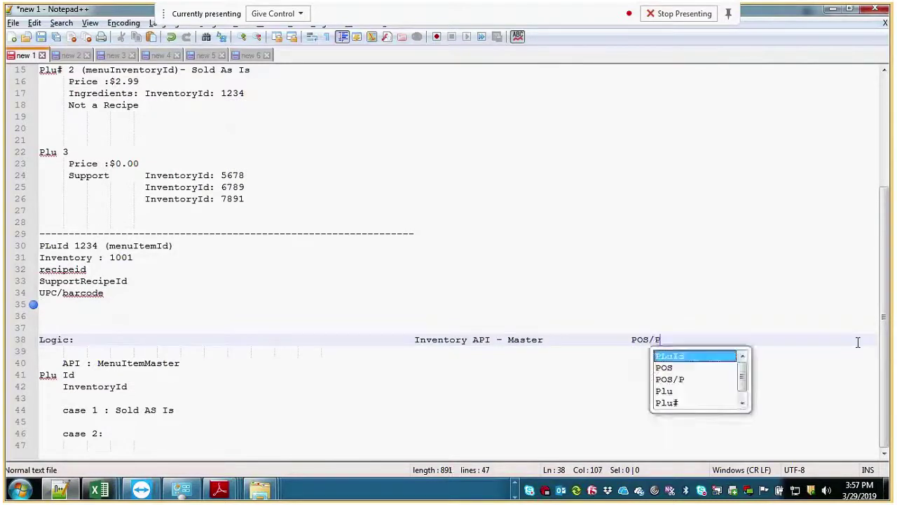
pyautogui.press('BackSpace')
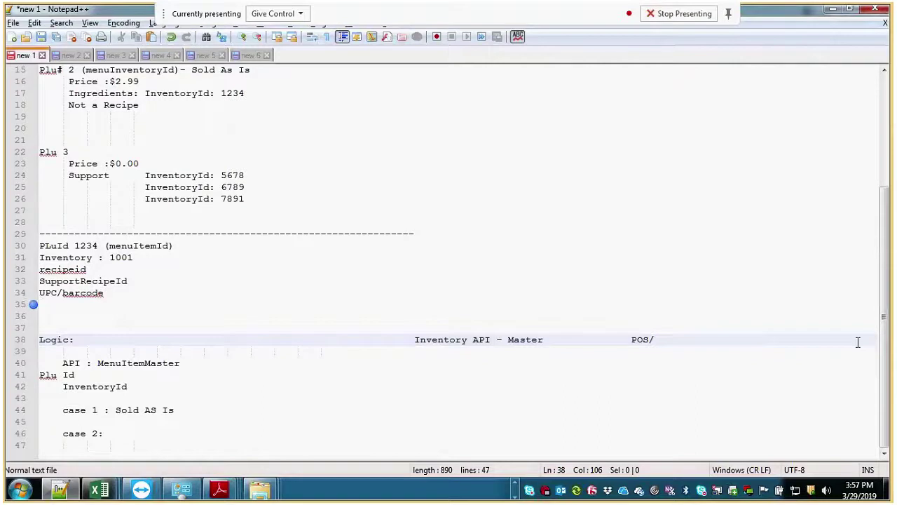
pyautogui.write('PLu')
# - Prefix the POS/PLu text on the Logic line with "/trip/"
pyautogui.press('Left')
pyautogui.press('Left')
pyautogui.press('Left')
pyautogui.press('Left')
pyautogui.press('Left')
pyautogui.press('Left')
pyautogui.write('/trip')
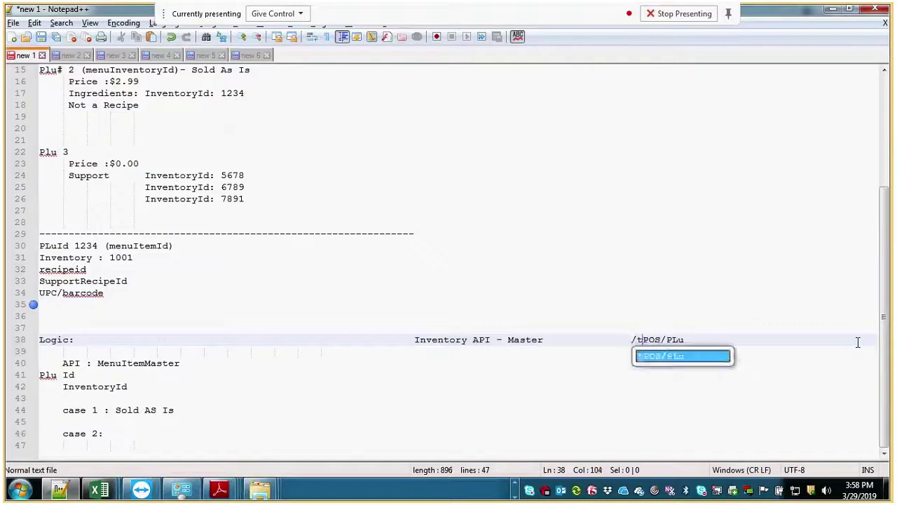
pyautogui.write('/')
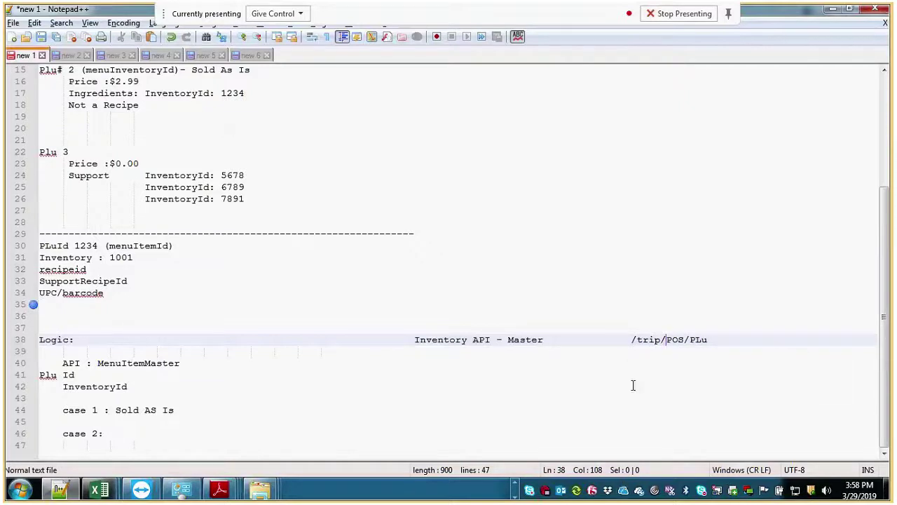
pyautogui.click(749, 341)
pyautogui.click(678, 360)
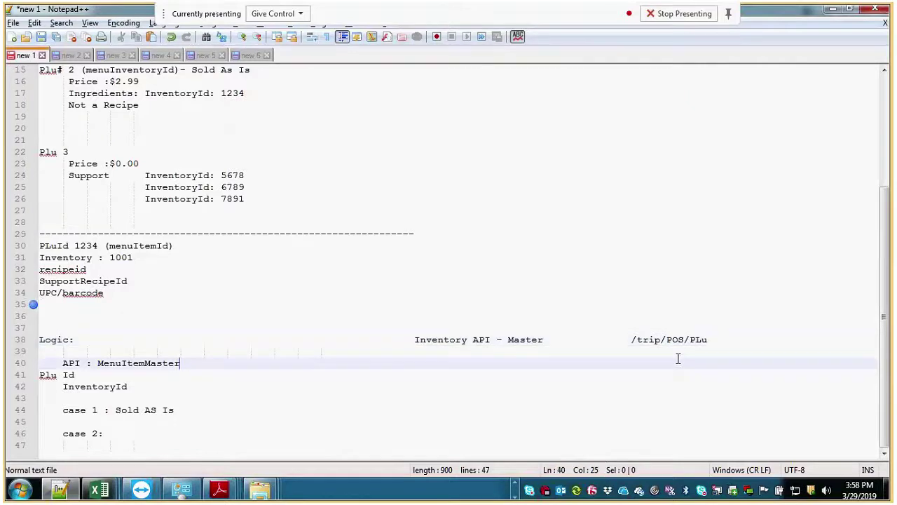
# - Complete the case 2 entry as "Recipe ID" and indent the blank line above it by two tab stops
pyautogui.click(172, 411)
pyautogui.click(164, 424)
pyautogui.click(156, 433)
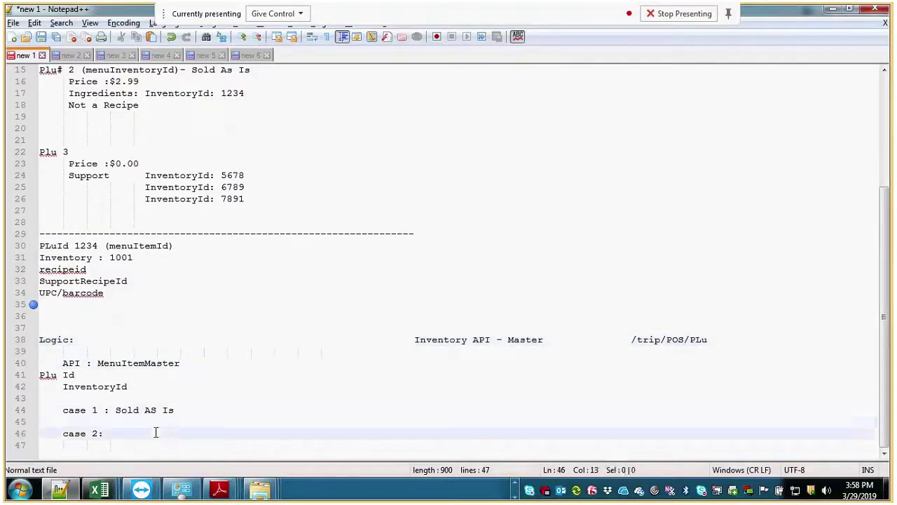
pyautogui.write('Recipe')
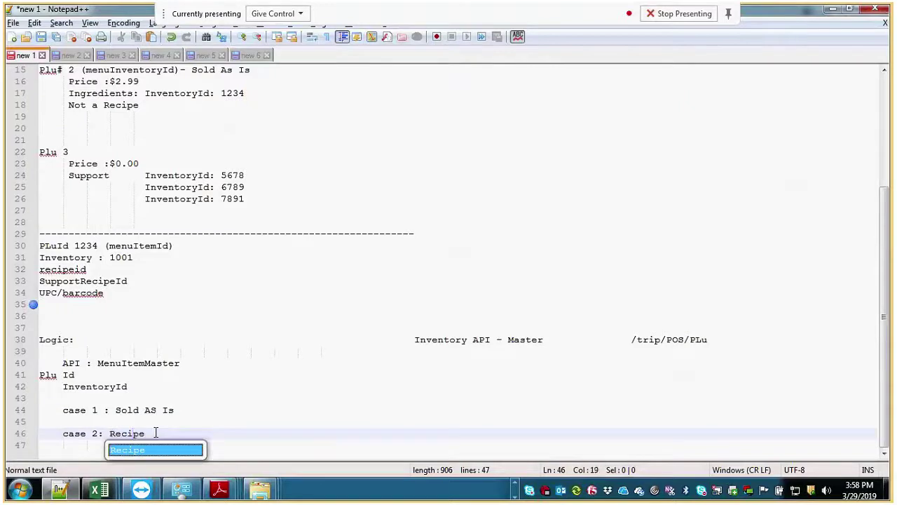
pyautogui.click(197, 419)
pyautogui.press('Tab')
pyautogui.press('Tab')
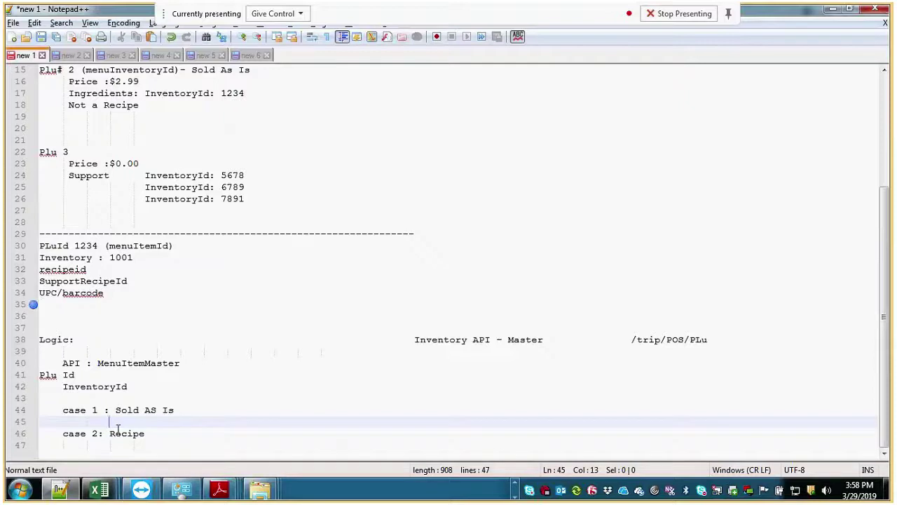
pyautogui.click(267, 435)
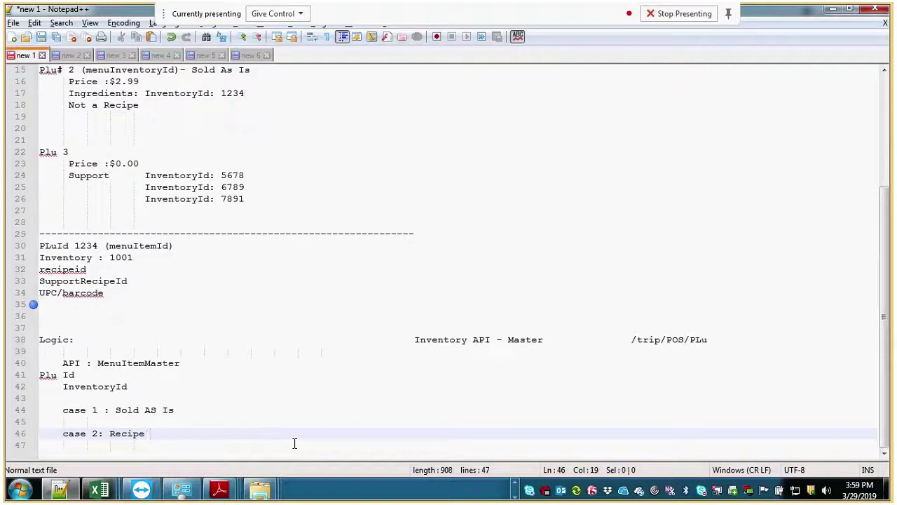
pyautogui.write('ID')
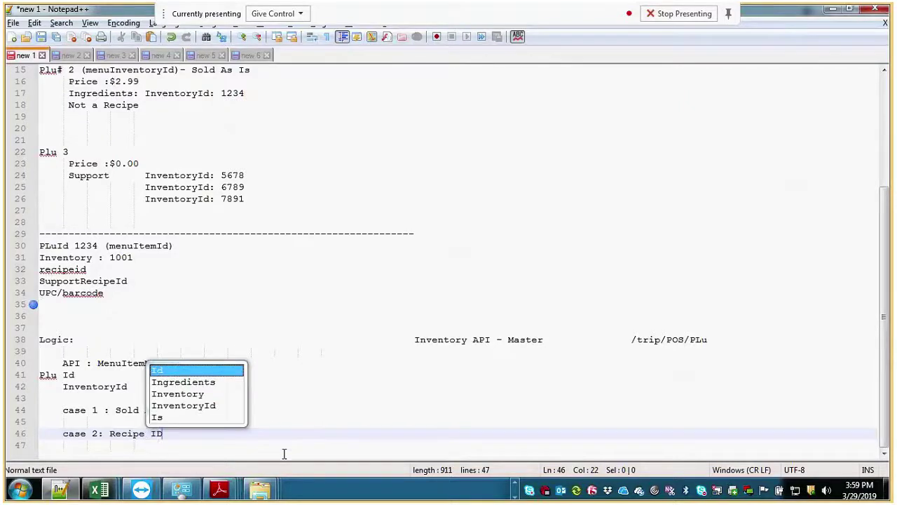
pyautogui.click(269, 450)
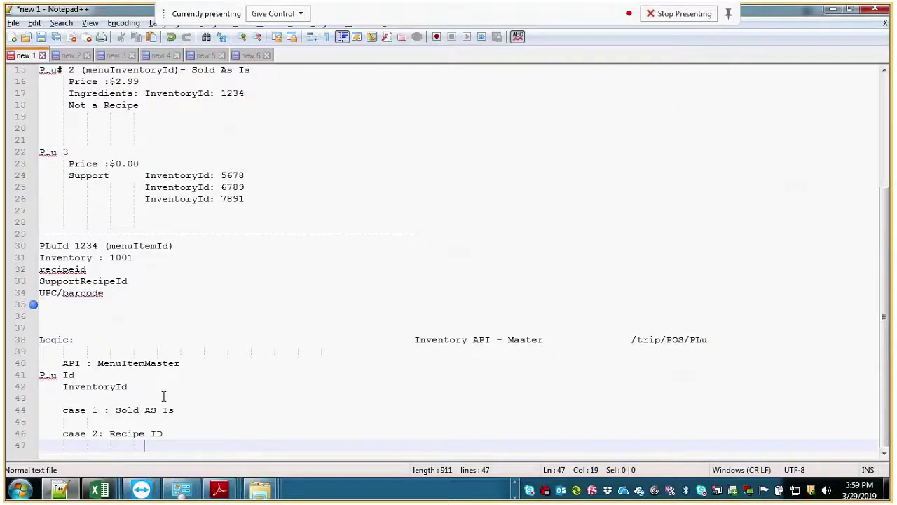
# - Delete the InventoryId text and its line below Plu Id in the Logic section
pyautogui.click(218, 391)
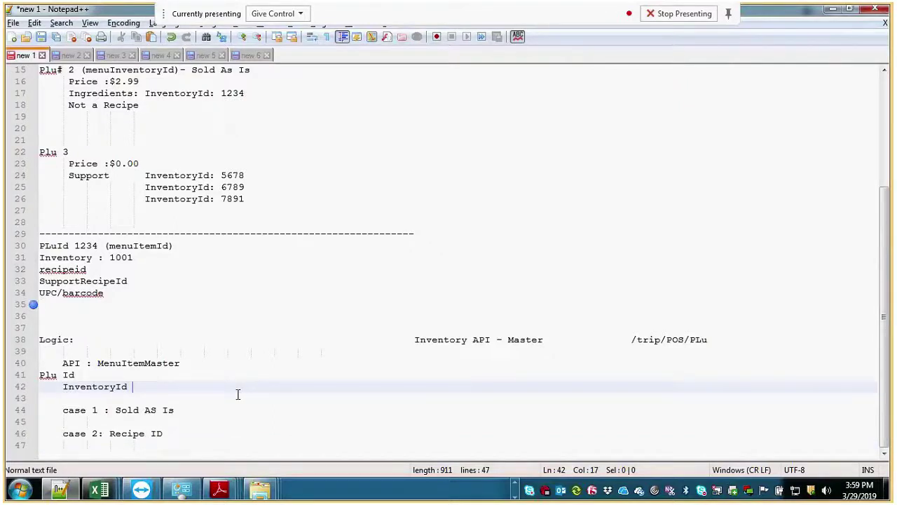
pyautogui.moveTo(60, 387); pyautogui.dragTo(129, 387)
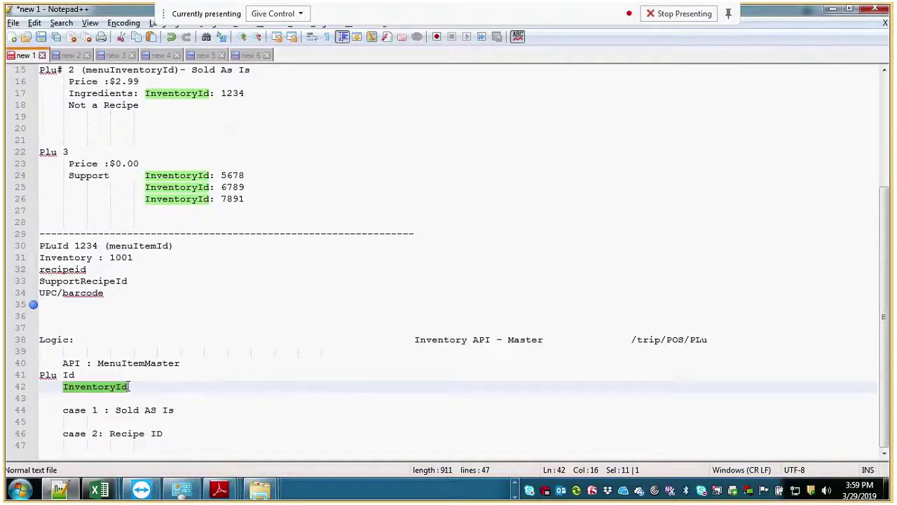
pyautogui.press('BackSpace')
pyautogui.press('Delete')
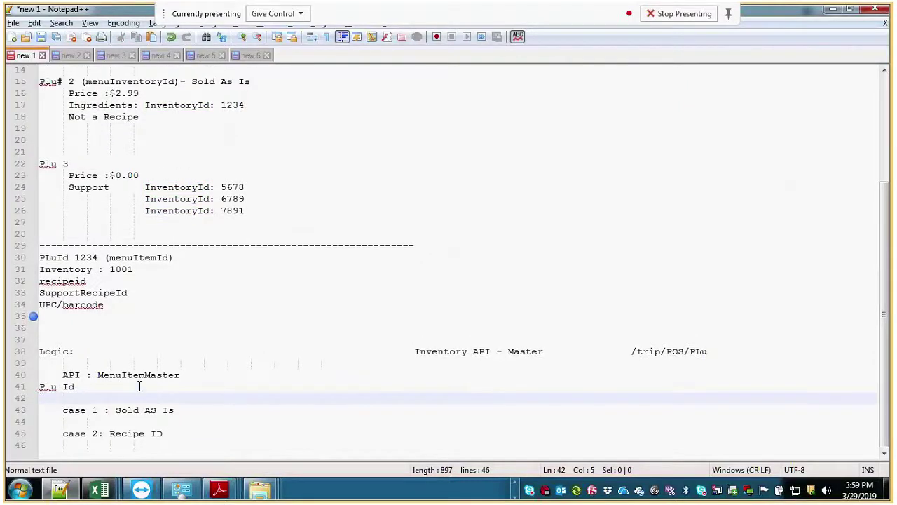
pyautogui.click(203, 412)
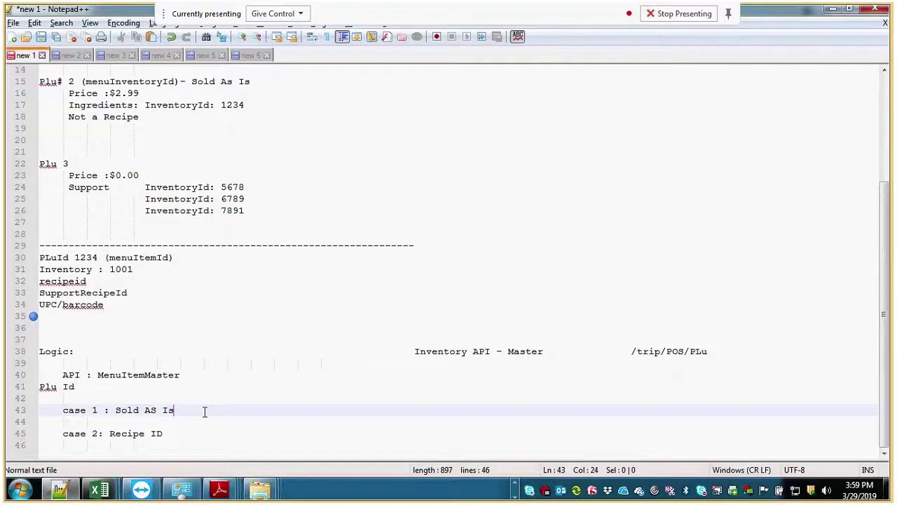
# - Add "Case 3:" below the case 2 entry, separated by a blank line
pyautogui.click(224, 430)
pyautogui.press('Return')
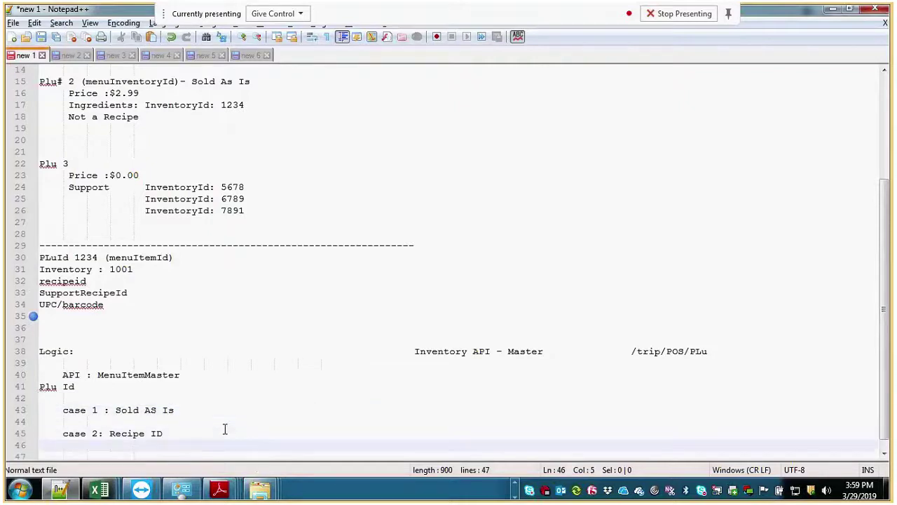
pyautogui.press('Return')
pyautogui.write('c')
pyautogui.press('BackSpace')
pyautogui.write('Case 3:')
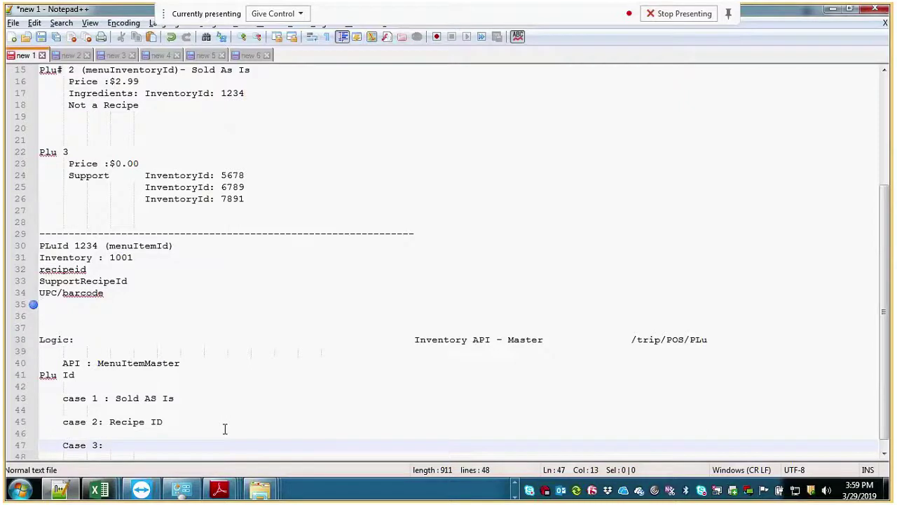
# - Add the line "Inventory is never Null" directly below case 1, indented two more tab stops
pyautogui.click(236, 390)
pyautogui.click(229, 399)
pyautogui.press('Return')
pyautogui.press('Tab')
pyautogui.press('Tab')
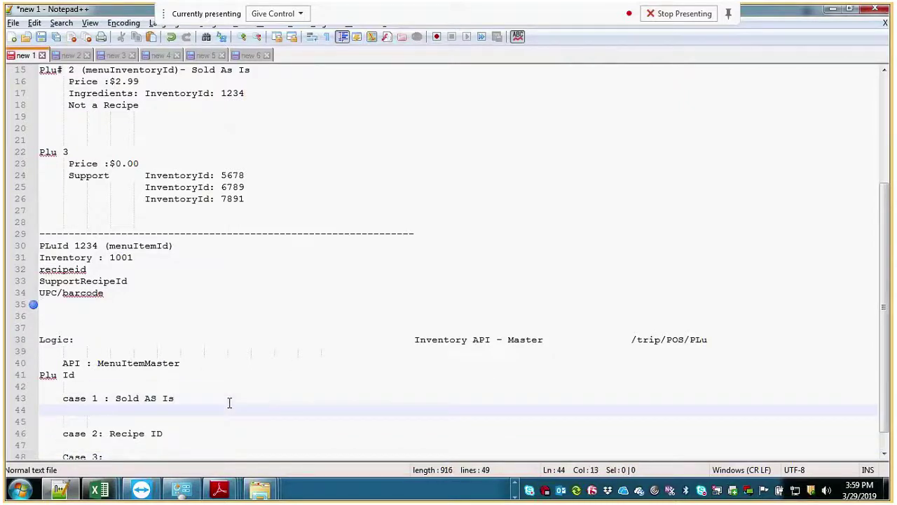
pyautogui.write('I')
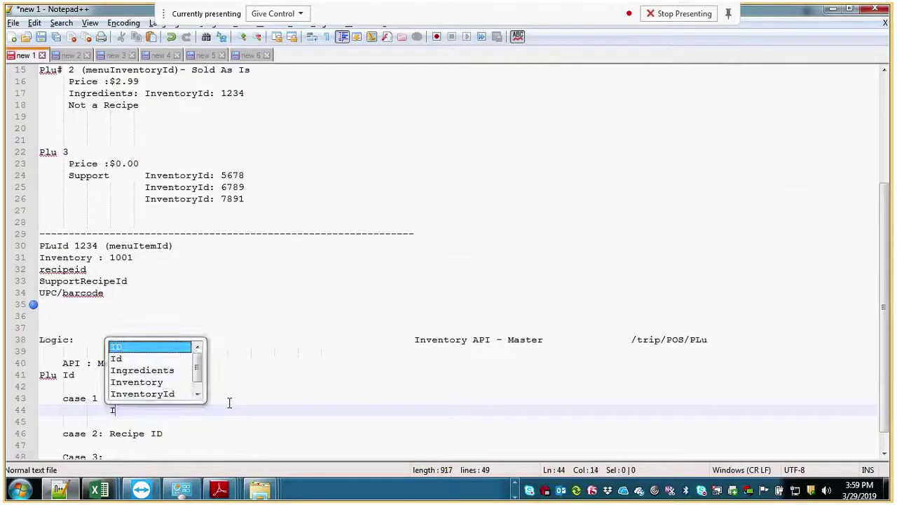
pyautogui.write('nventory ')
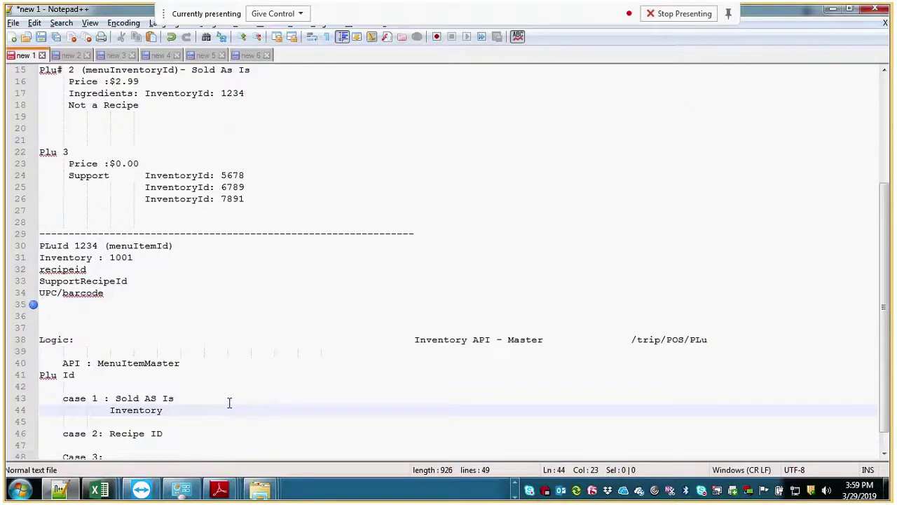
pyautogui.write('i')
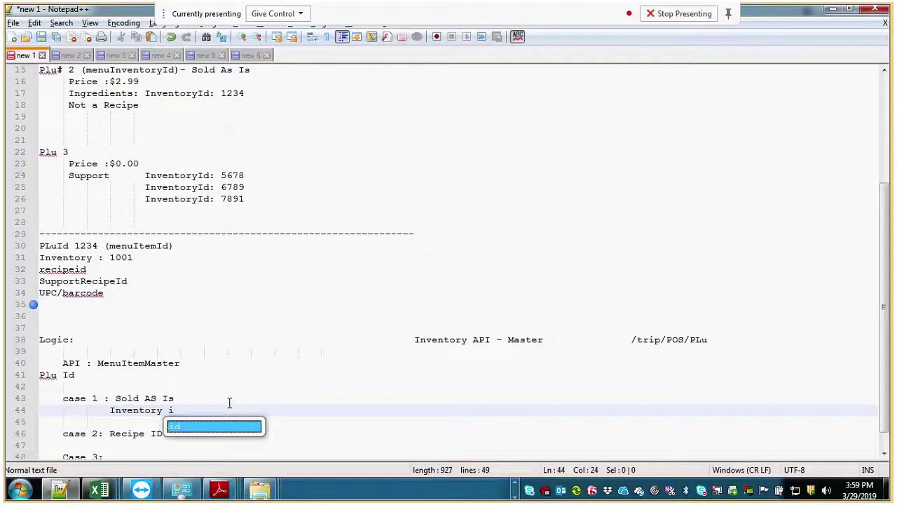
pyautogui.write('s ')
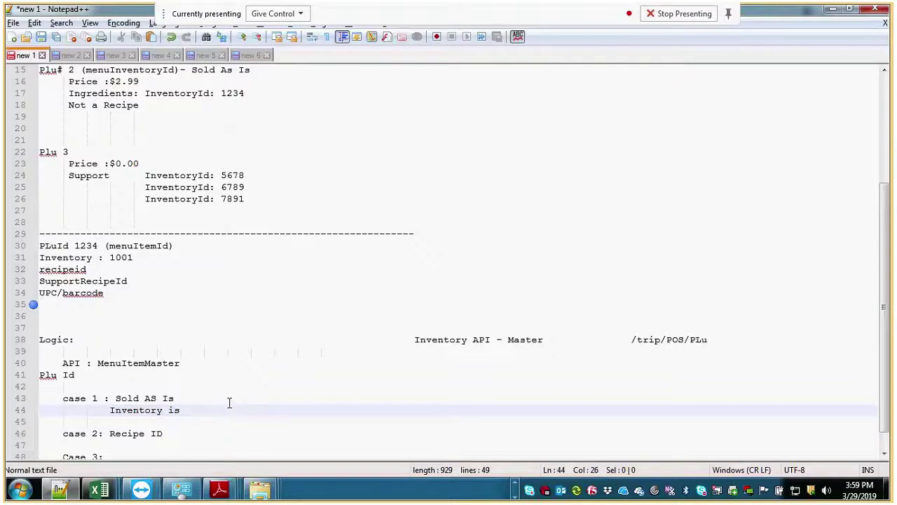
pyautogui.write('never Null -')
pyautogui.press('BackSpace')
pyautogui.scroll(-1, 222, 407)
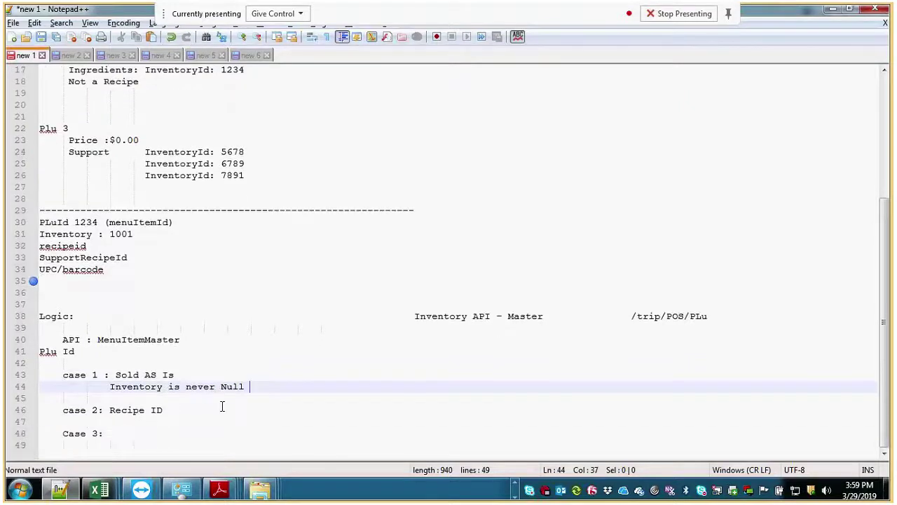
# - Insert an empty line below the case 2 entry, indented two more tab stops
pyautogui.click(205, 410)
pyautogui.press('Return')
pyautogui.press('Tab')
pyautogui.press('Tab')
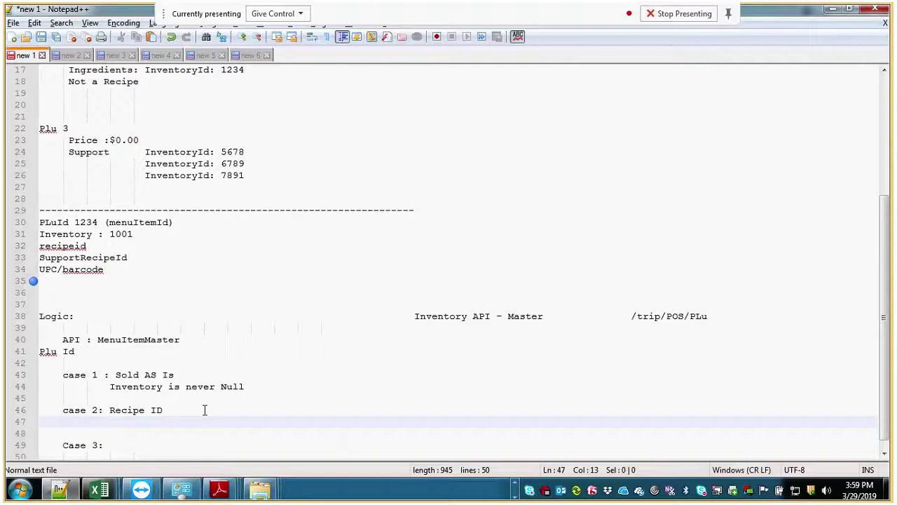
pyautogui.click(163, 444)
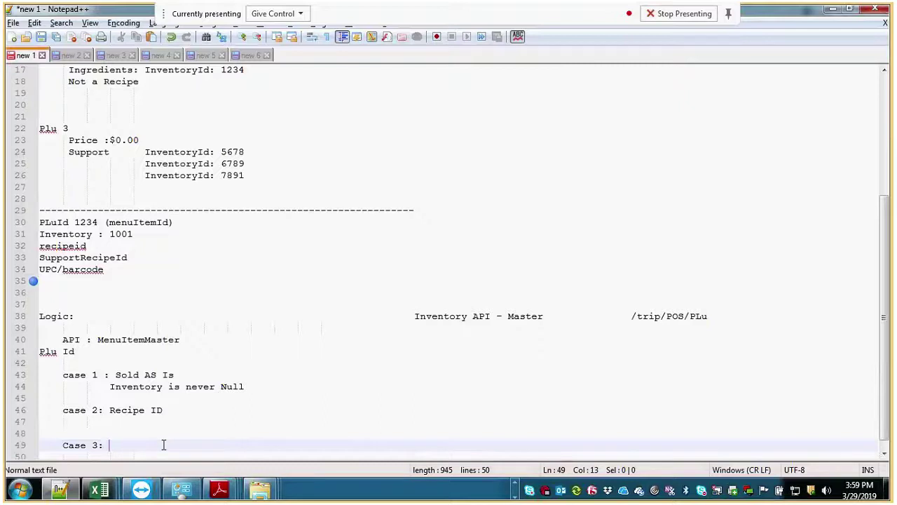
# - Extend the case 2 line after "Recipe ID" with "and Recipe has a Main Ingredent Flag set.(true)"
pyautogui.click(186, 410)
pyautogui.write('and')
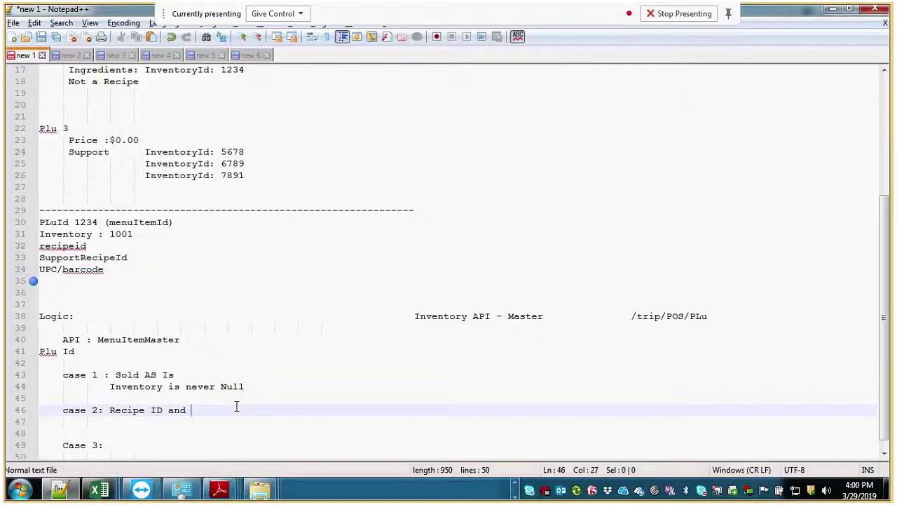
pyautogui.write('Recipe Has a M')
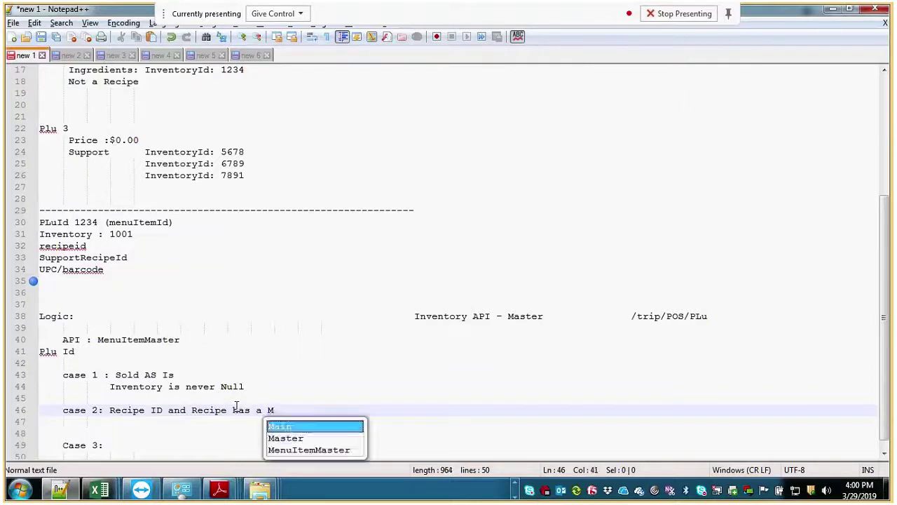
pyautogui.write('ain In')
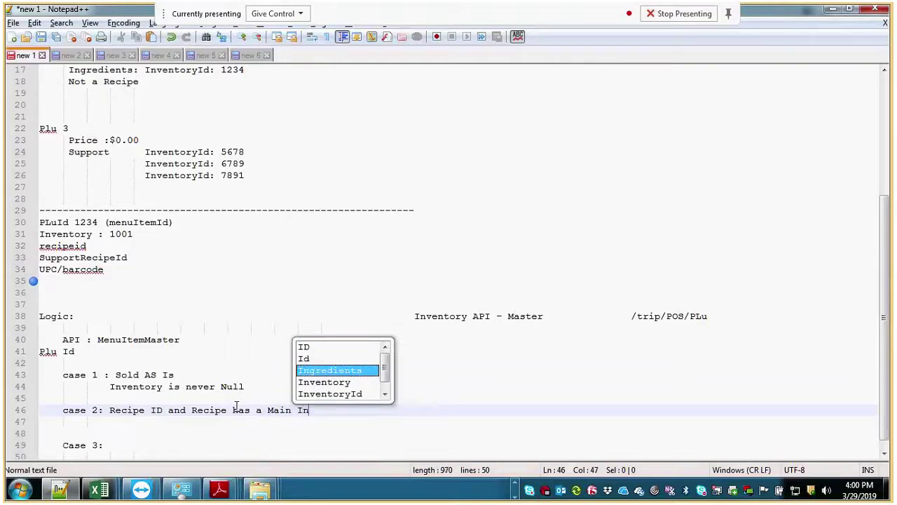
pyautogui.write('gredent ')
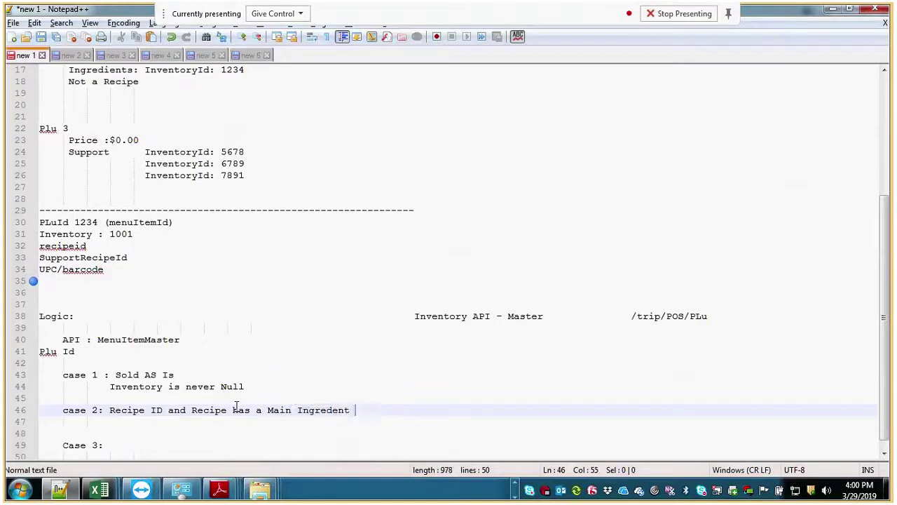
pyautogui.write('Flag set')
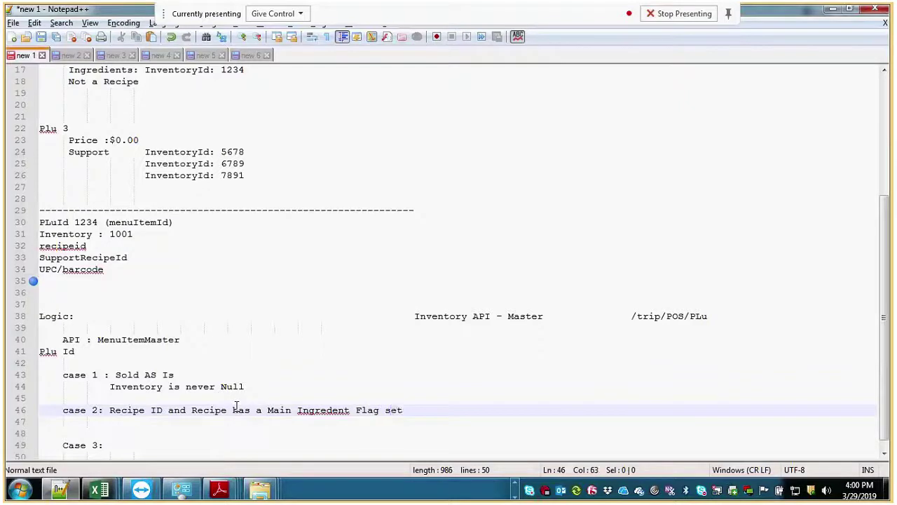
pyautogui.write('.(true)')
pyautogui.click(192, 429)
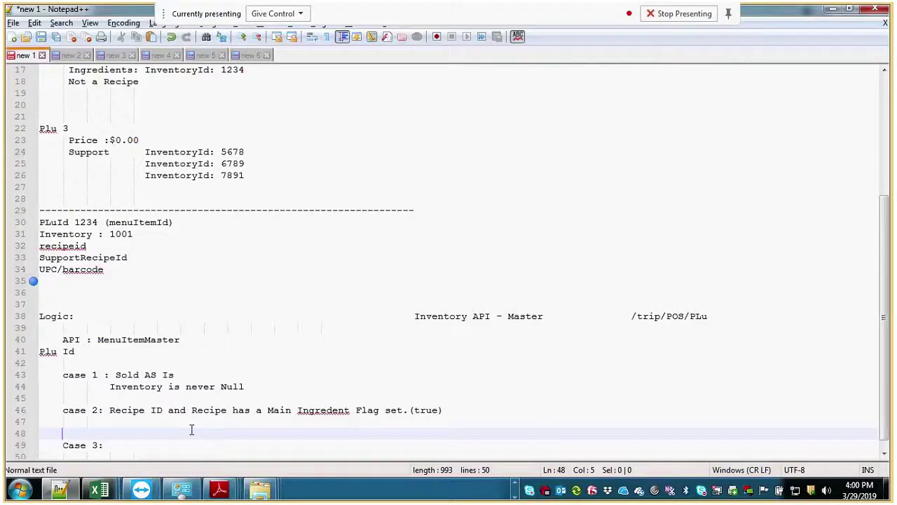
pyautogui.click(173, 428)
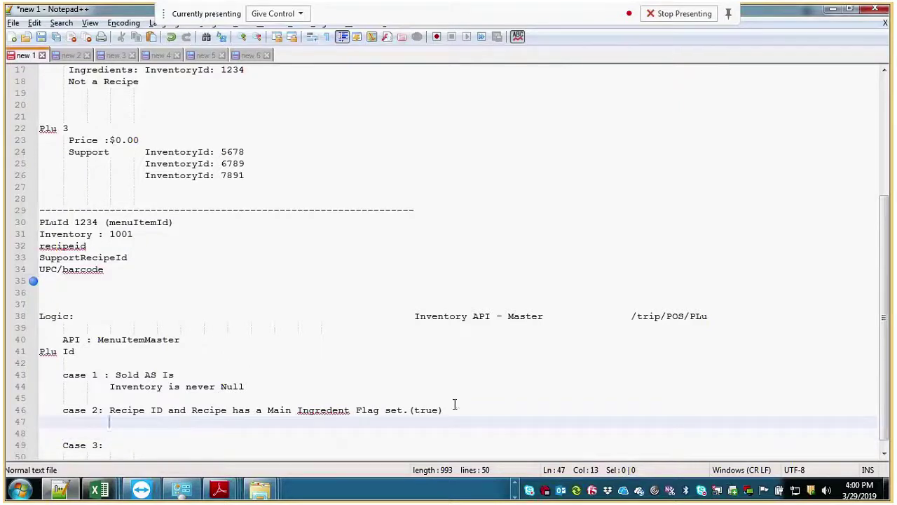
# - Add the line "Main Ingredient Flag" directly below UPC/barcode in the PLuId 1234 field list
pyautogui.click(157, 273)
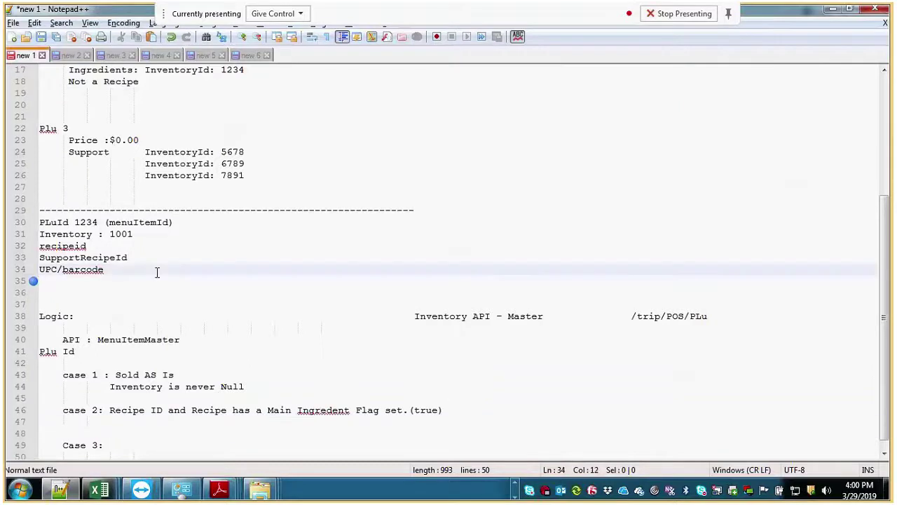
pyautogui.press('Return')
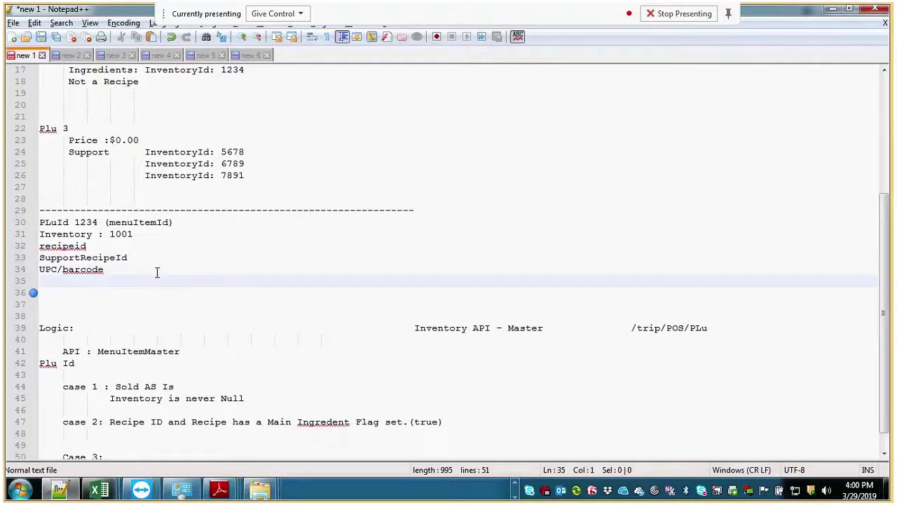
pyautogui.write('Main In')
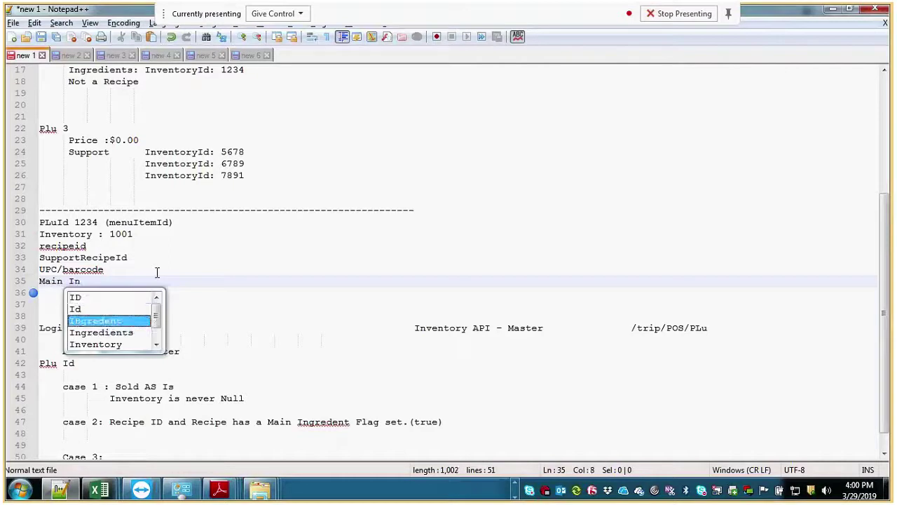
pyautogui.write('gredient ')
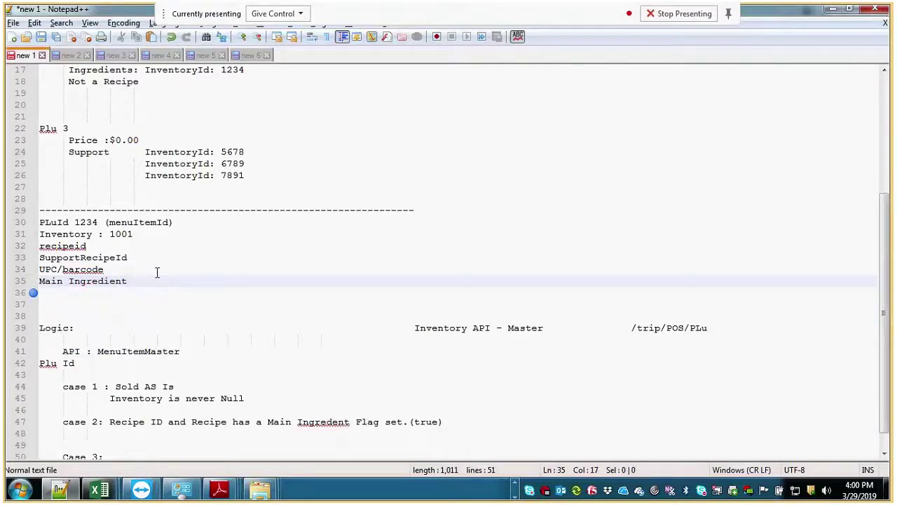
pyautogui.write('Flag')
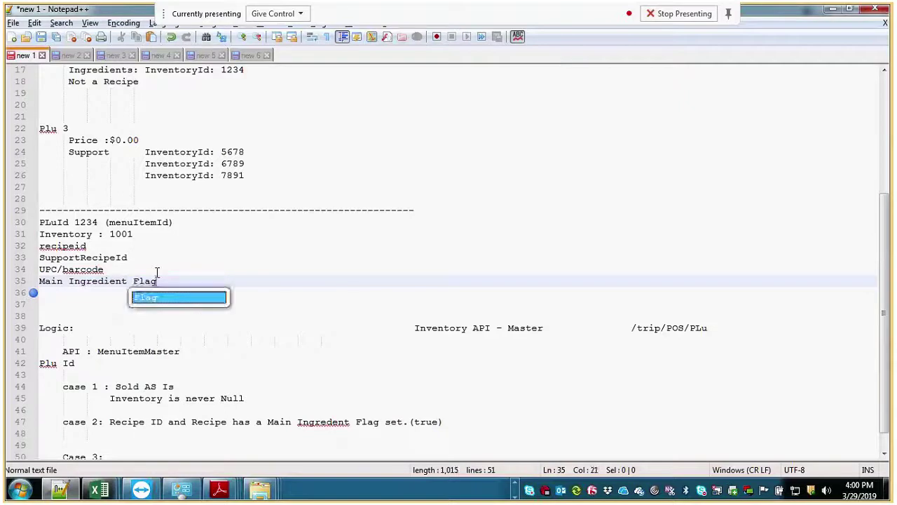
pyautogui.click(205, 280)
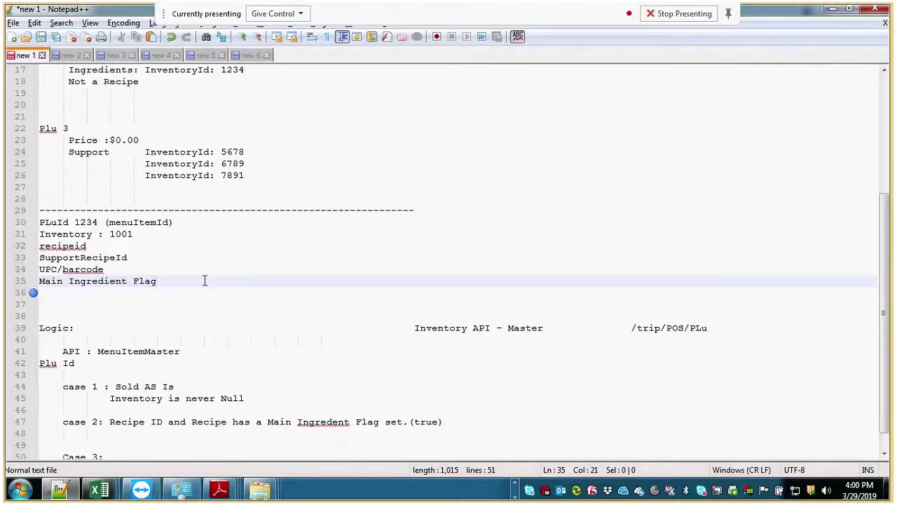
# - Add the indented line "If main Ingredient == true" directly below the case 2 description
pyautogui.scroll(-1, 334, 389)
pyautogui.click(281, 374)
pyautogui.click(482, 398)
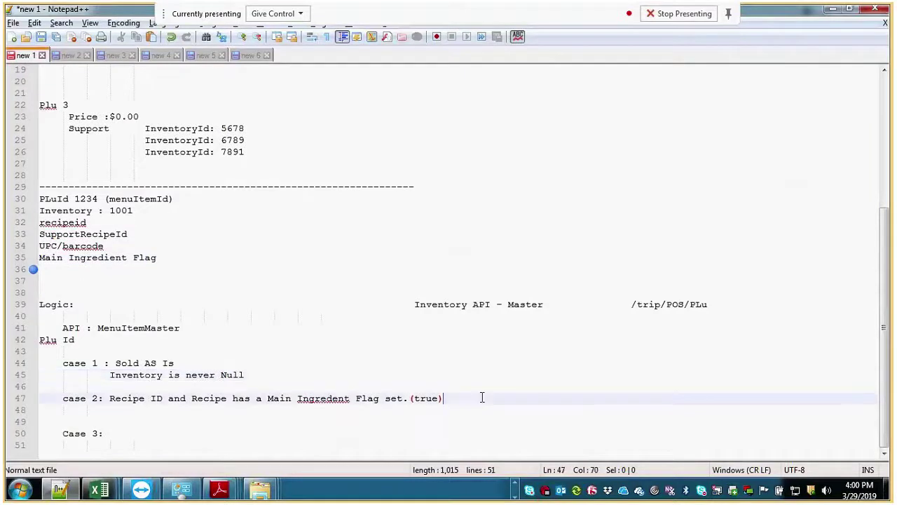
pyautogui.press('Return')
pyautogui.press('Tab')
pyautogui.press('Tab')
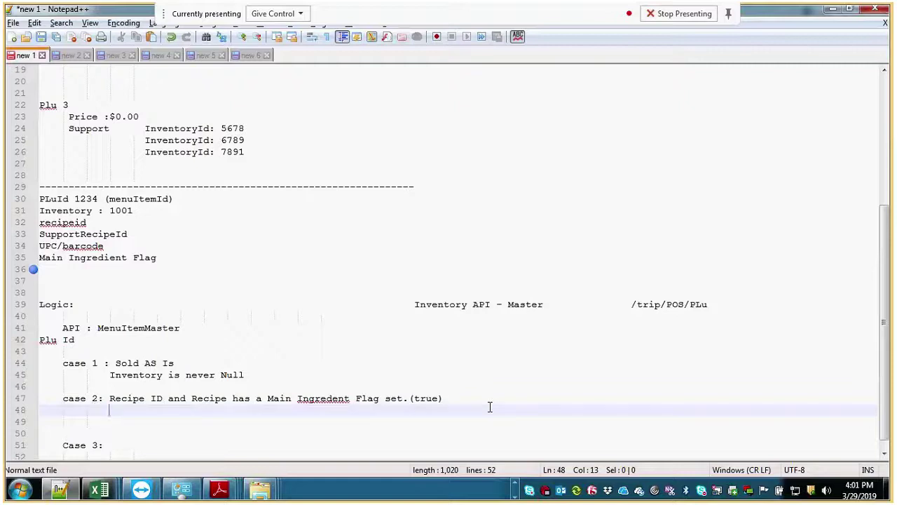
pyautogui.write('If m')
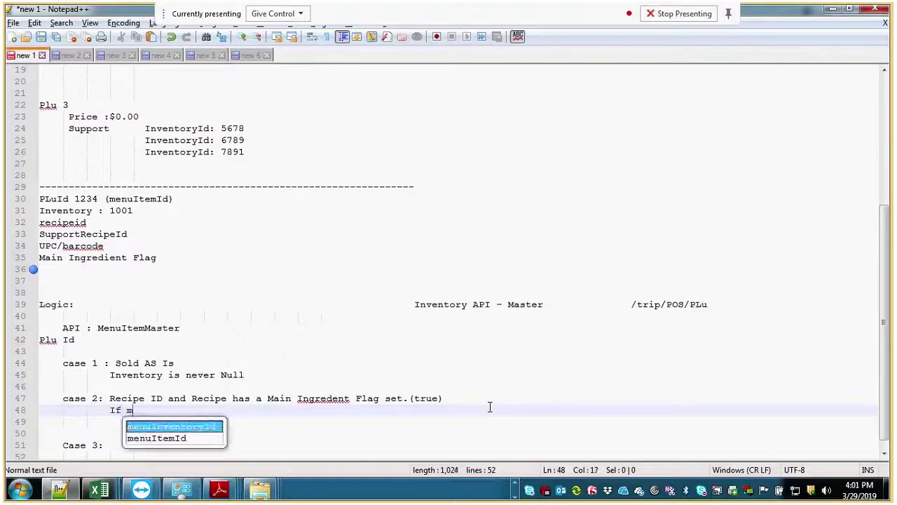
pyautogui.press('Escape')
pyautogui.write('a')
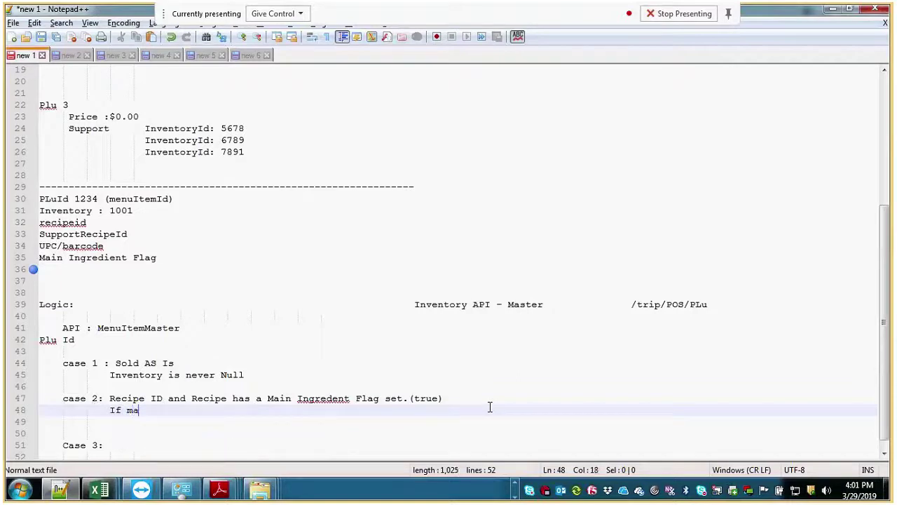
pyautogui.write('in I')
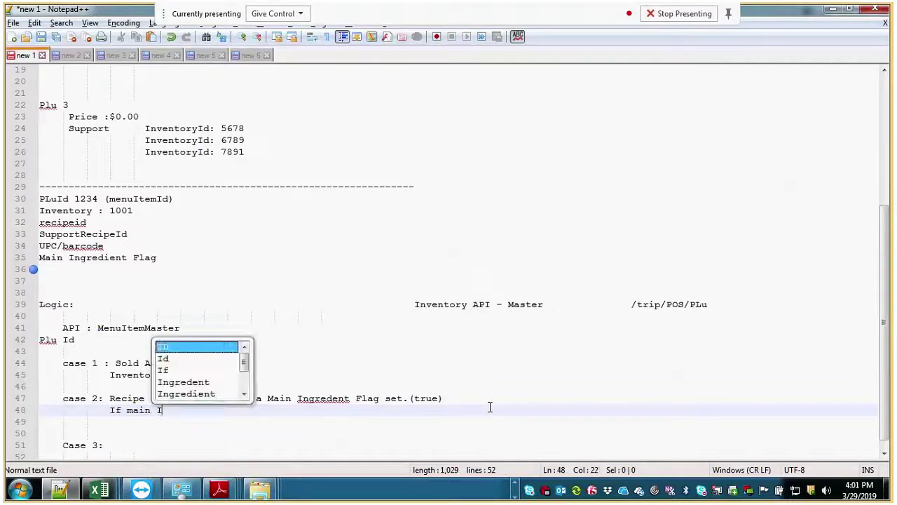
pyautogui.write('ngred')
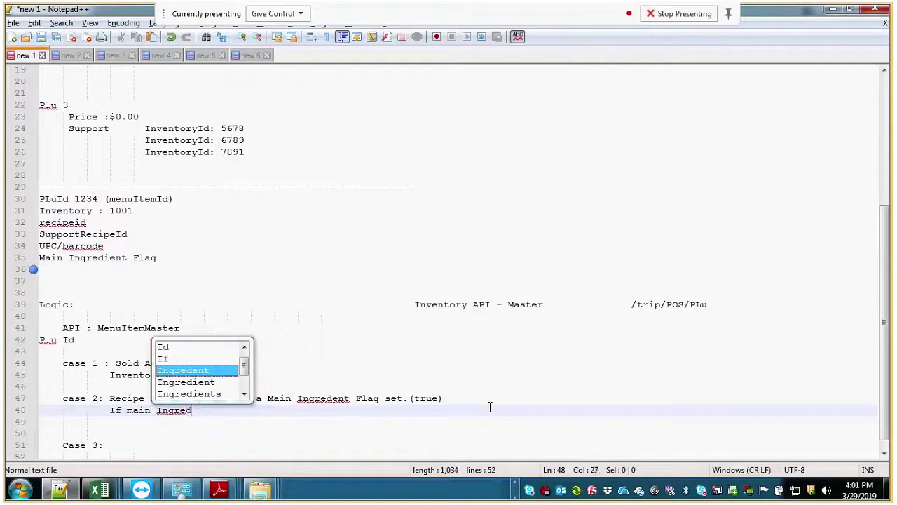
pyautogui.write('ient == true')
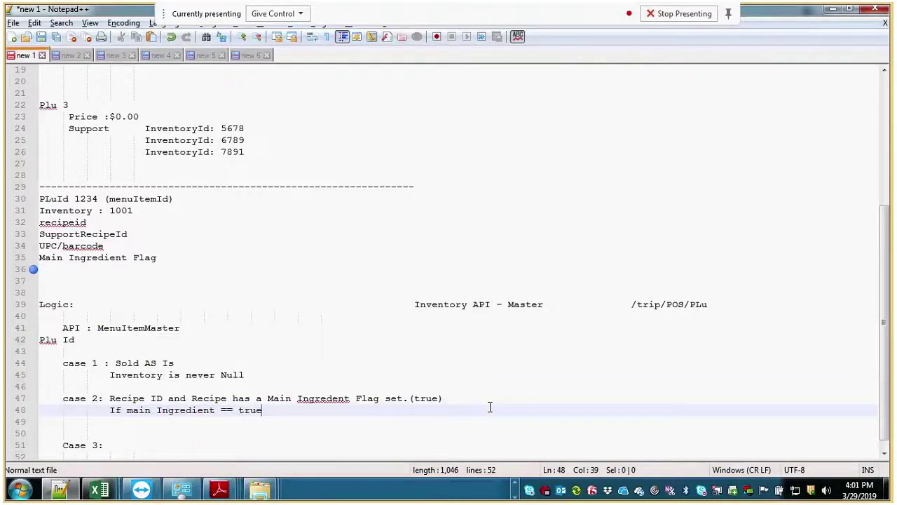
# - Add a pair of braces below the "If main Ingredient == true" condition, with an indented blank line between them
pyautogui.press('Return')
pyautogui.press('Tab')
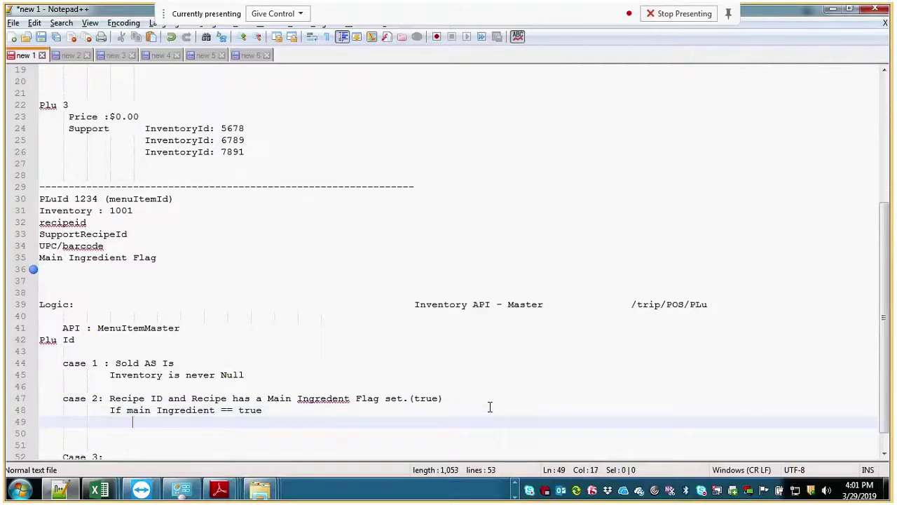
pyautogui.write('{')
pyautogui.press('Return')
pyautogui.press('Tab')
pyautogui.press('BackSpace')
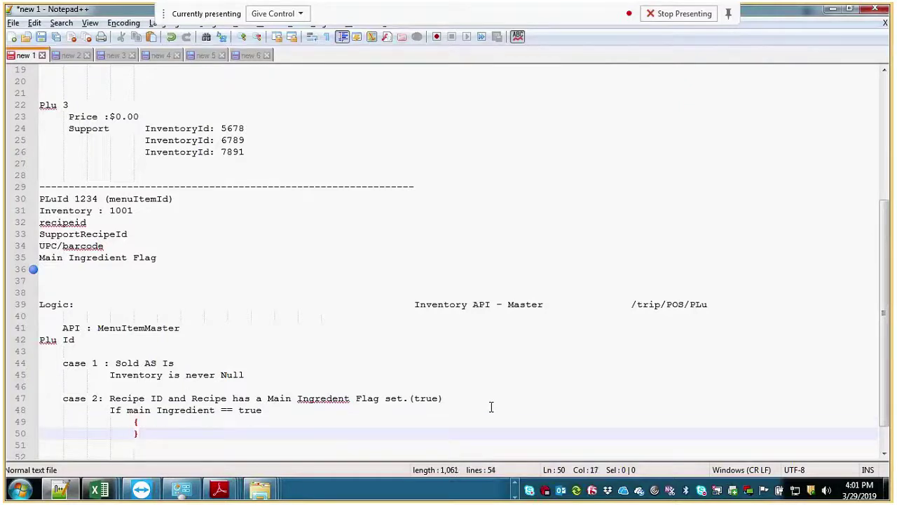
pyautogui.click(176, 424)
pyautogui.press('Return')
pyautogui.press('Tab')
# - Append "--In recipe)" to the "If main Ingredient == true" condition
pyautogui.click(286, 409)
pyautogui.write('(')
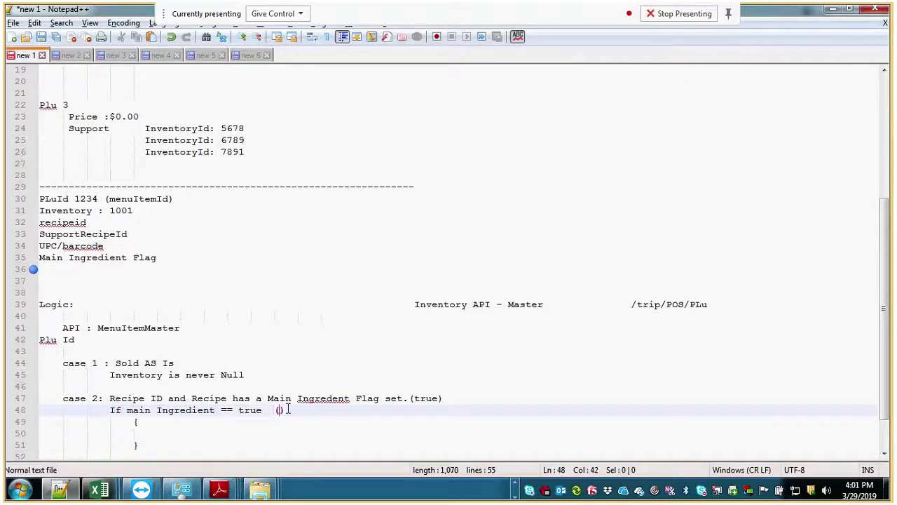
pyautogui.press('BackSpace')
pyautogui.write('--In ')
pyautogui.write('rec')
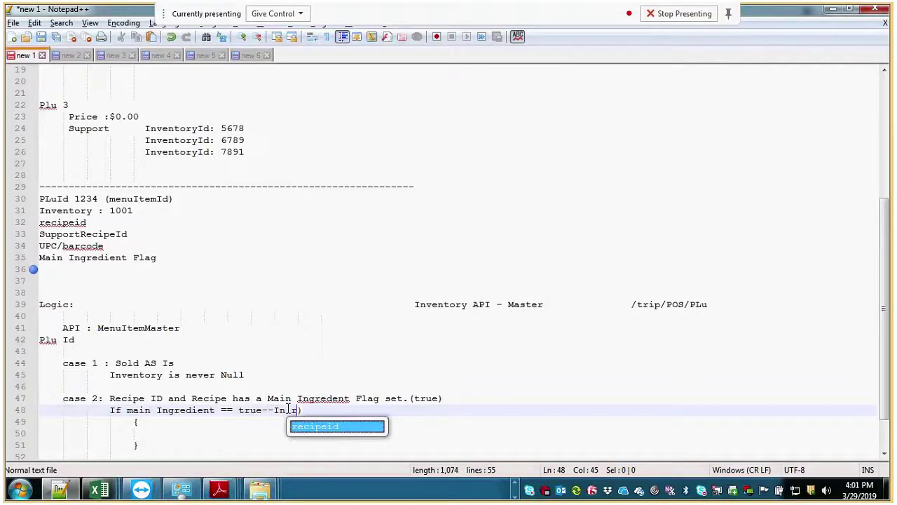
pyautogui.write('ipe')
pyautogui.press('Escape')
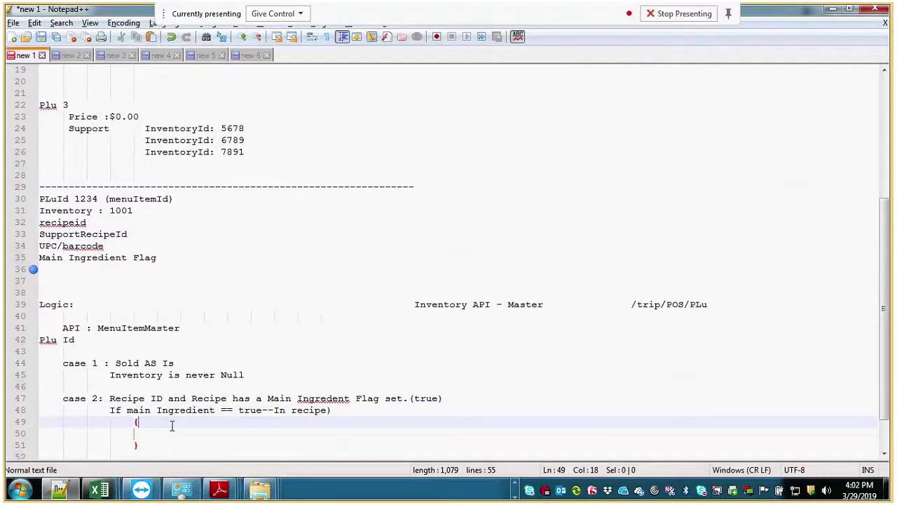
# - Write "Inventory is not null" between the braces of the first case 2 condition
pyautogui.click(162, 432)
pyautogui.write('I')
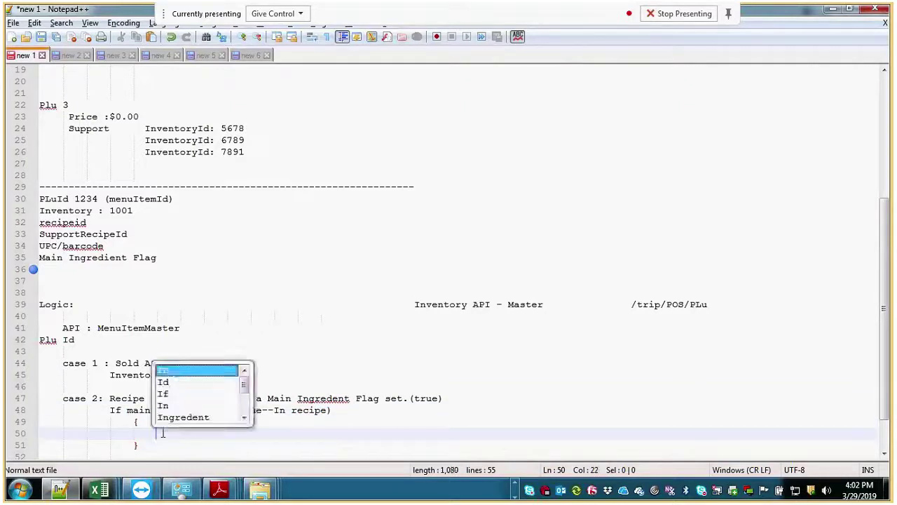
pyautogui.write('nventory is')
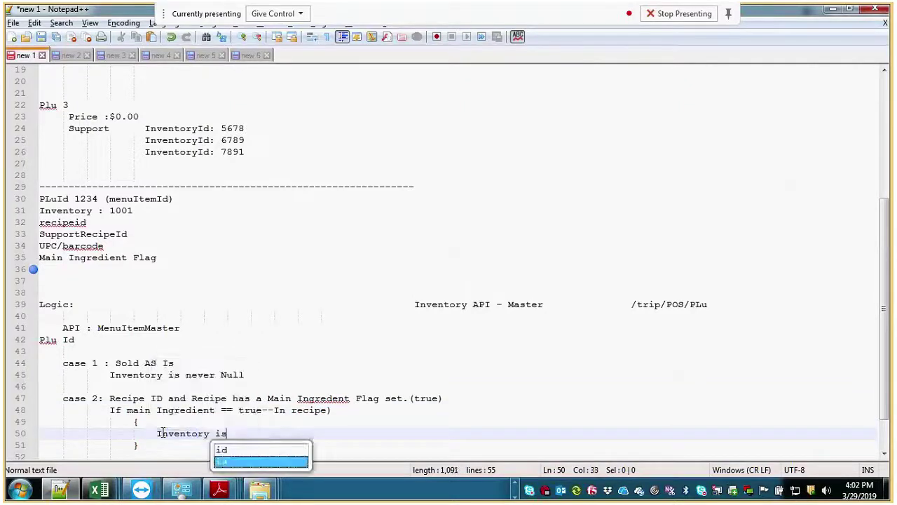
pyautogui.write(' not null')
# - Add a second condition, "if main Ingredient not set", below the first block's closing brace
pyautogui.scroll(-1, 162, 431)
pyautogui.click(148, 425)
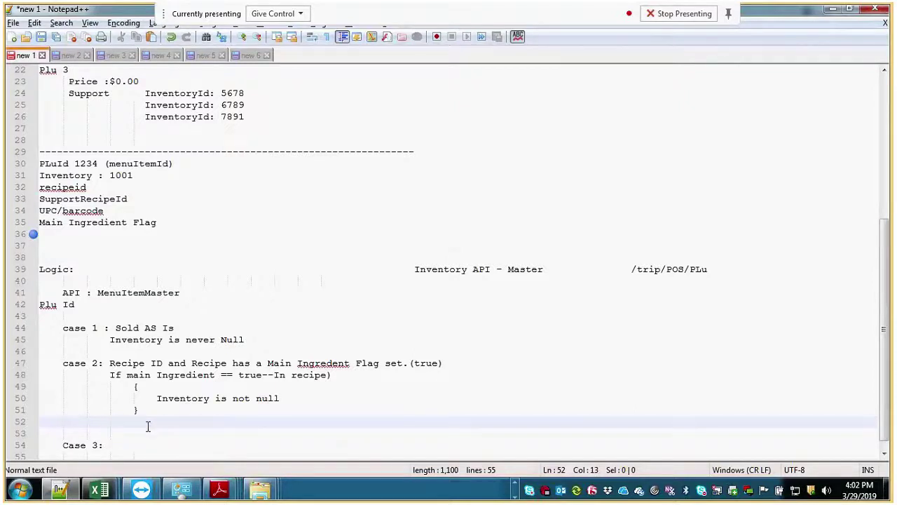
pyautogui.write('if main Ingre')
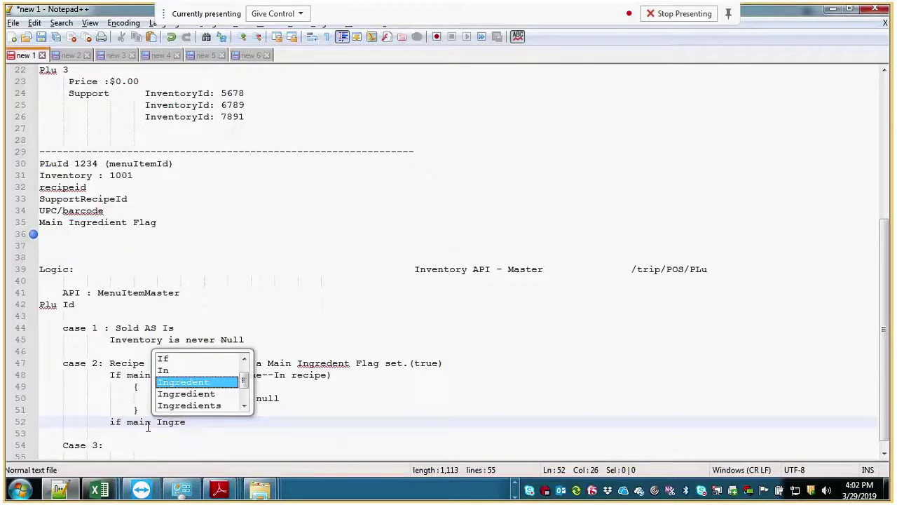
pyautogui.press('BackSpace')
pyautogui.write('edient =')
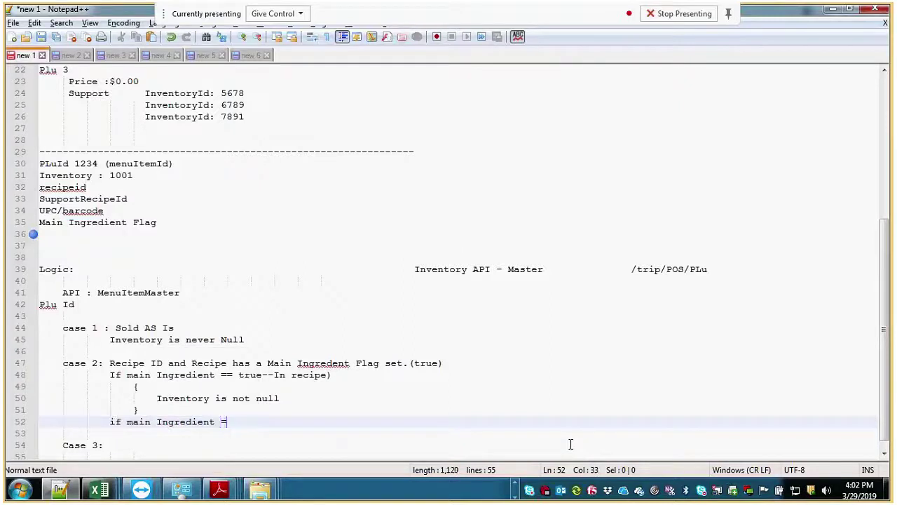
pyautogui.press('BackSpace')
pyautogui.write('not set')
# - Add an opening and a closing brace under "if main Ingredient not set", with an indented blank line inside
pyautogui.press('Return')
pyautogui.press('Tab')
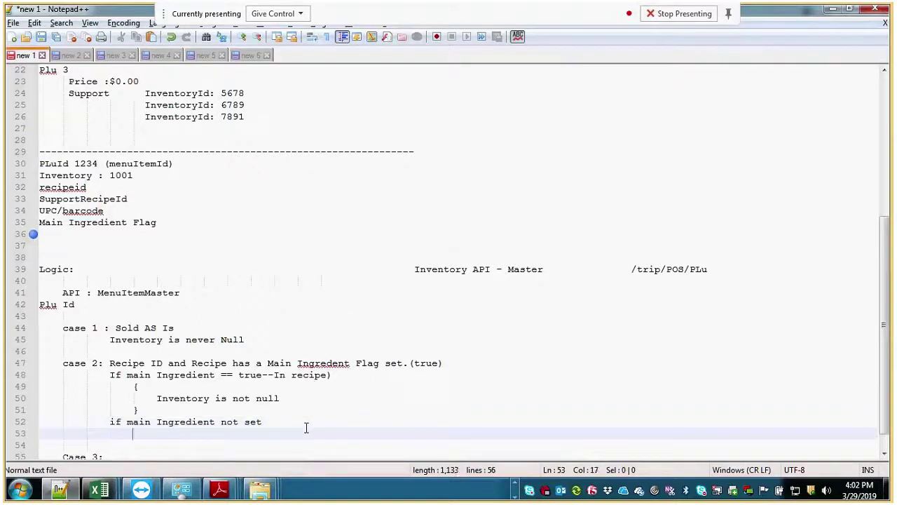
pyautogui.write('{')
pyautogui.press('Return')
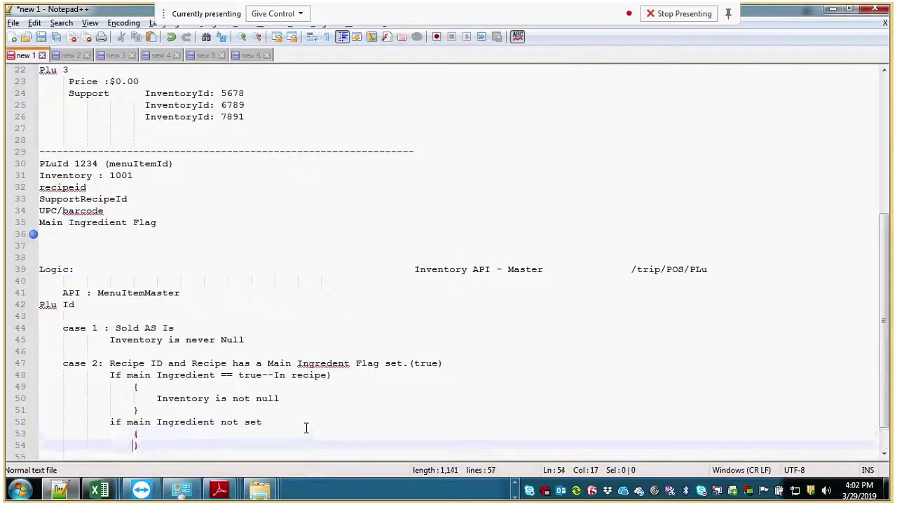
pyautogui.click(201, 435)
pyautogui.press('Return')
pyautogui.press('Tab')
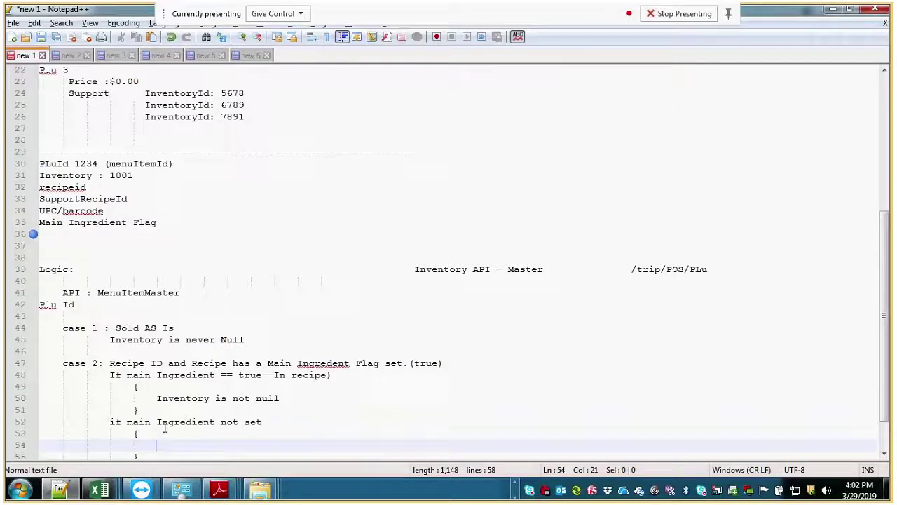
# - Copy the statement "Inventory is not null" from the first block into the second block
pyautogui.scroll(-1, 201, 434)
pyautogui.moveTo(152, 364); pyautogui.dragTo(281, 364)
pyautogui.hotkey('ctrl', 'c')
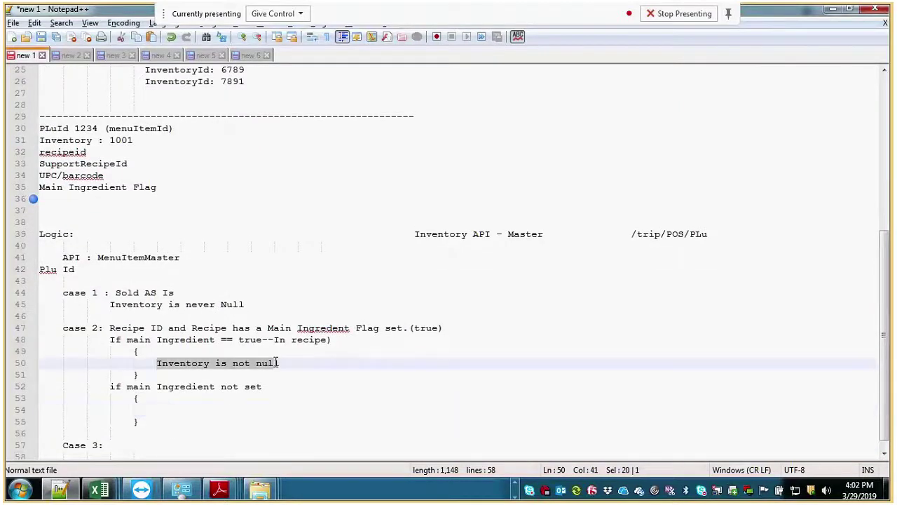
pyautogui.click(180, 417)
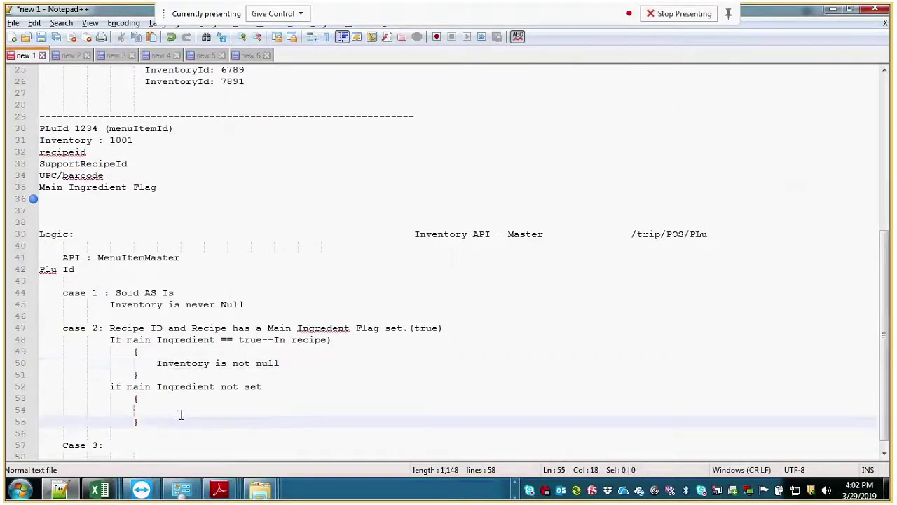
pyautogui.click(181, 412)
pyautogui.hotkey('ctrl', 'v')
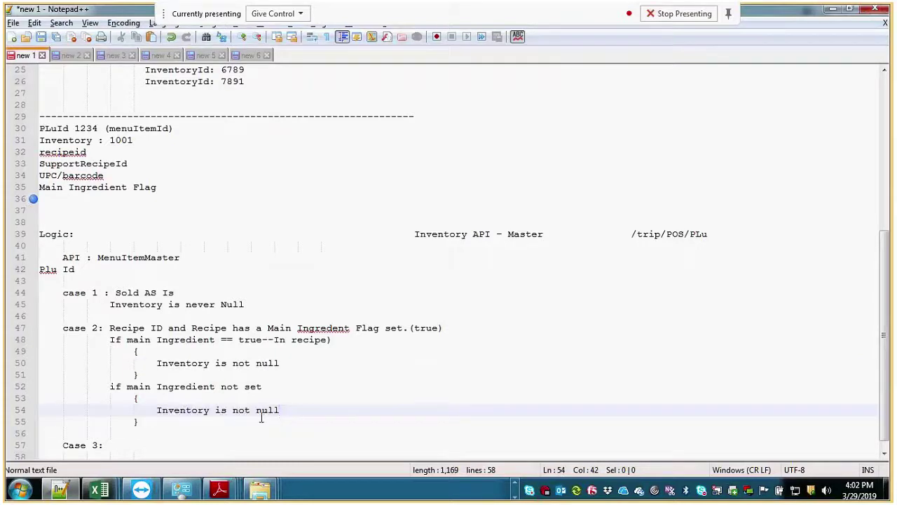
# - Change the statement in the second block to "Inventory = null"
pyautogui.doubleClick(242, 410)
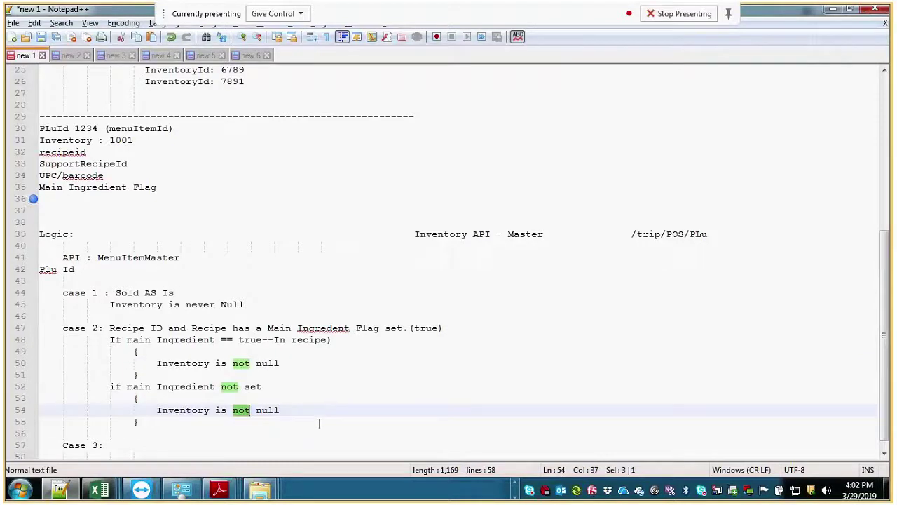
pyautogui.press('Right')
pyautogui.press('BackSpace')
pyautogui.press('BackSpace')
pyautogui.press('BackSpace')
pyautogui.press('BackSpace')
pyautogui.press('BackSpace')
pyautogui.press('BackSpace')
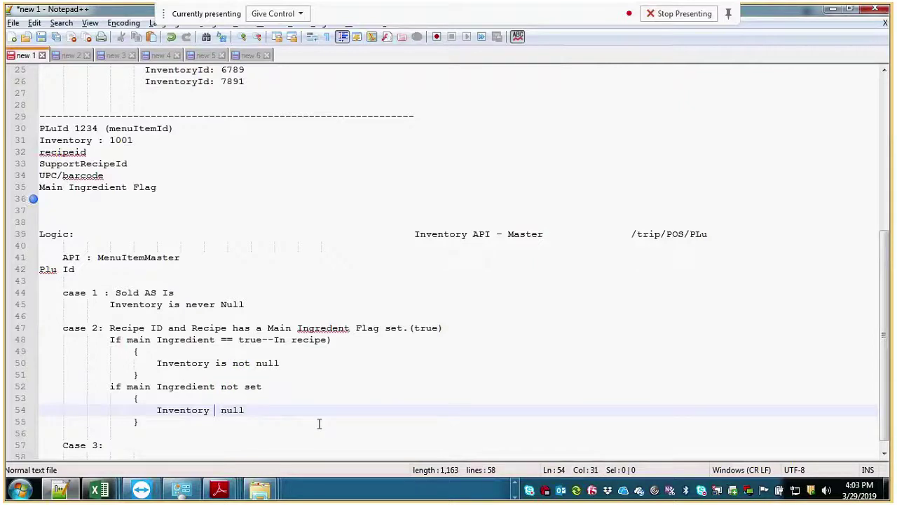
pyautogui.write('=')
pyautogui.moveTo(110, 342); pyautogui.dragTo(262, 342)
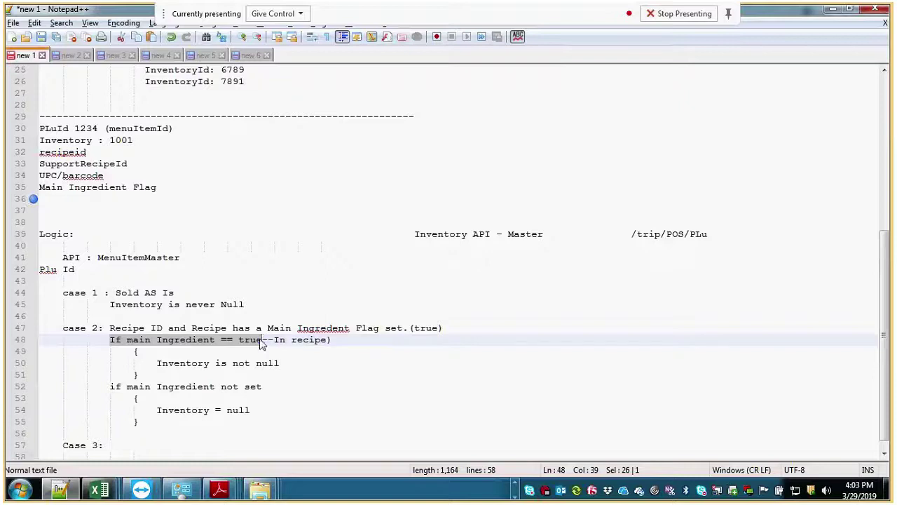
pyautogui.moveTo(157, 364); pyautogui.dragTo(288, 364)
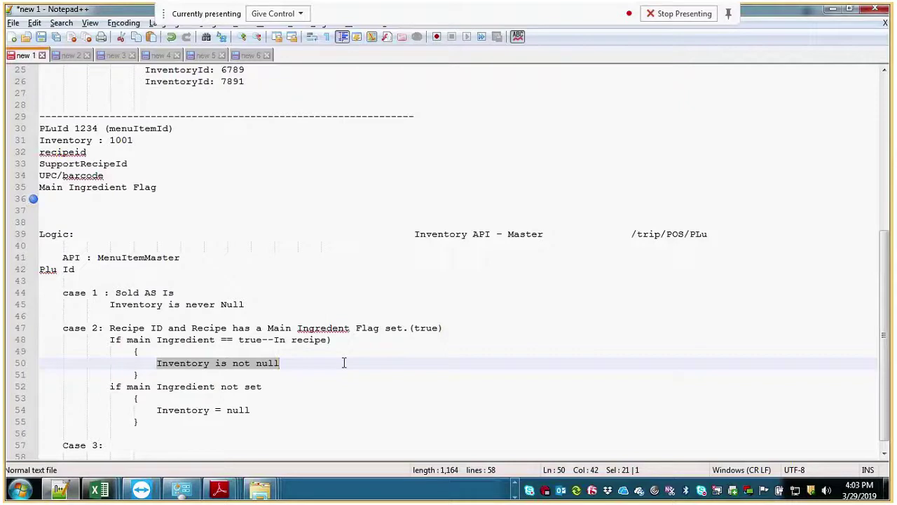
pyautogui.click(269, 339)
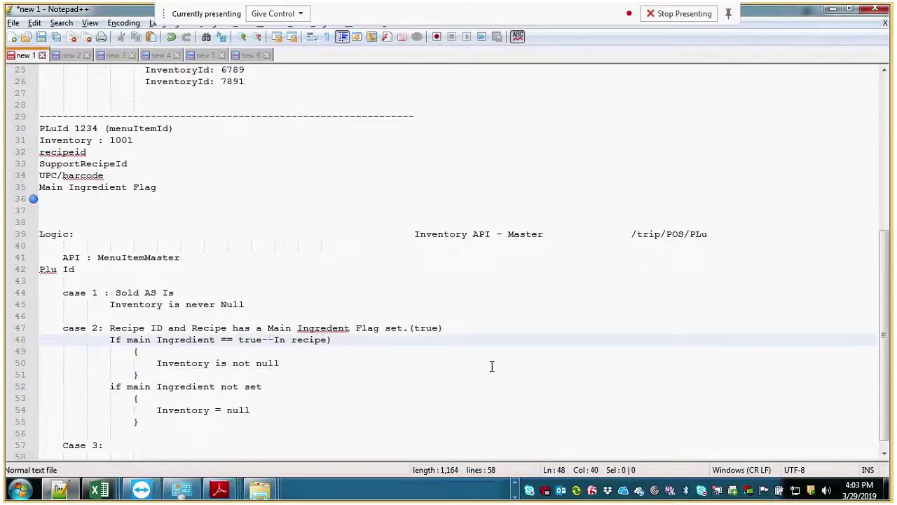
pyautogui.press('Left')
pyautogui.press('Left')
pyautogui.press('Left')
pyautogui.press('Left')
pyautogui.press('Left')
pyautogui.press('Delete')
pyautogui.press('Delete')
pyautogui.hotkey('ctrl', 'z')
pyautogui.hotkey('ctrl', 'z')
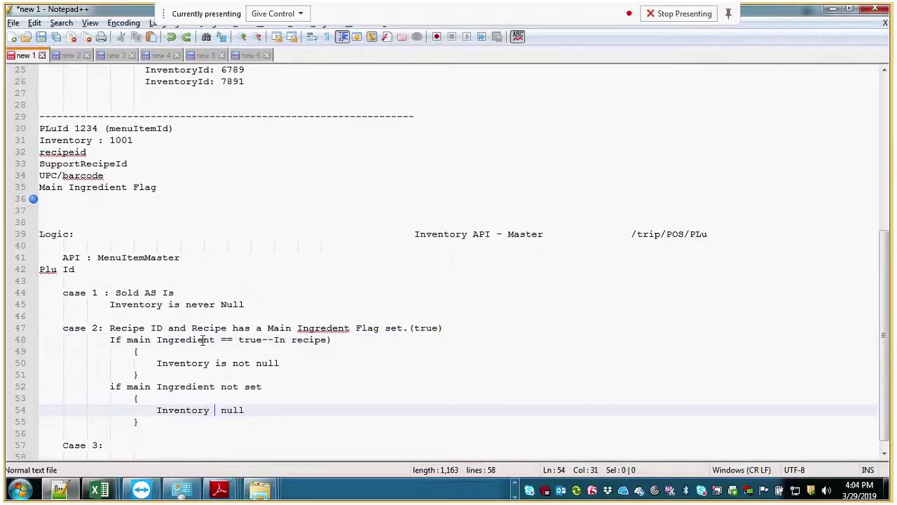
# - Delete the word "true" from the parentheses at the end of the case 2 description
pyautogui.click(384, 327)
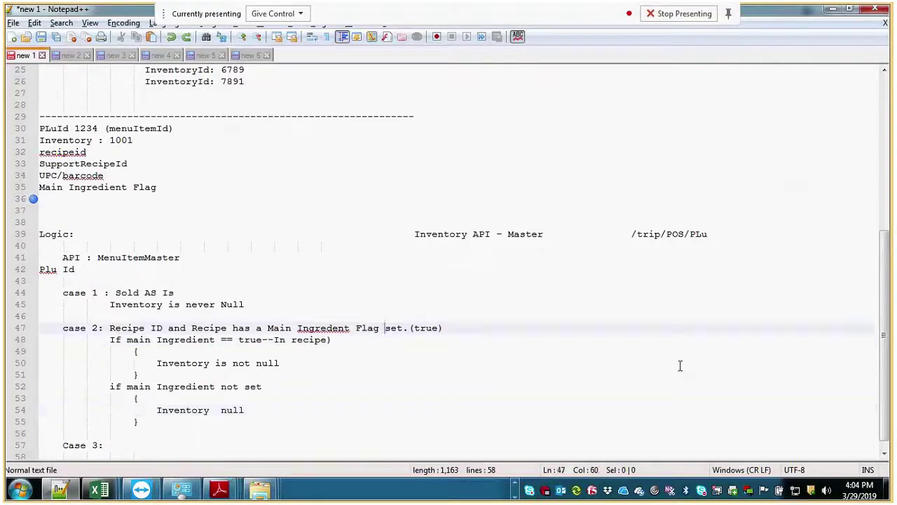
pyautogui.press('Right')
pyautogui.press('Right')
pyautogui.press('Right')
pyautogui.press('Right')
pyautogui.press('Right')
pyautogui.press('Delete')
pyautogui.press('Delete')
pyautogui.press('Delete')
pyautogui.press('Delete')
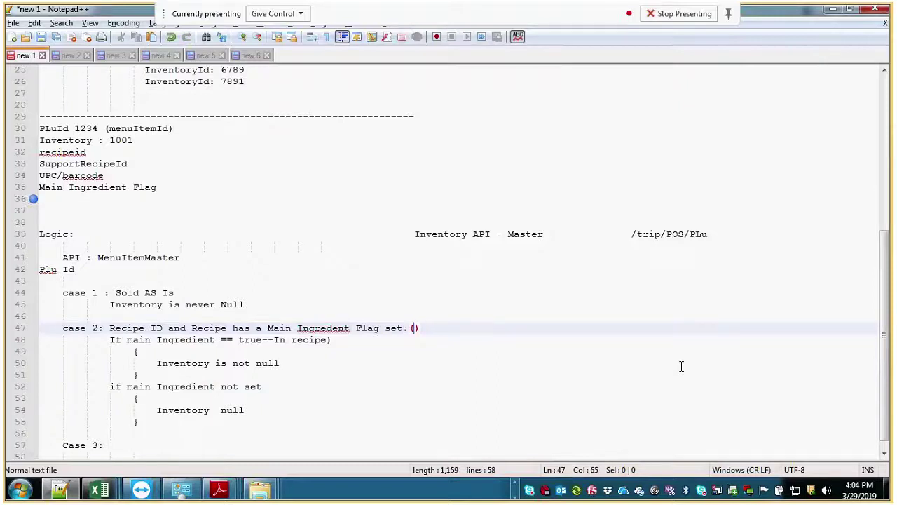
pyautogui.click(371, 378)
pyautogui.click(271, 387)
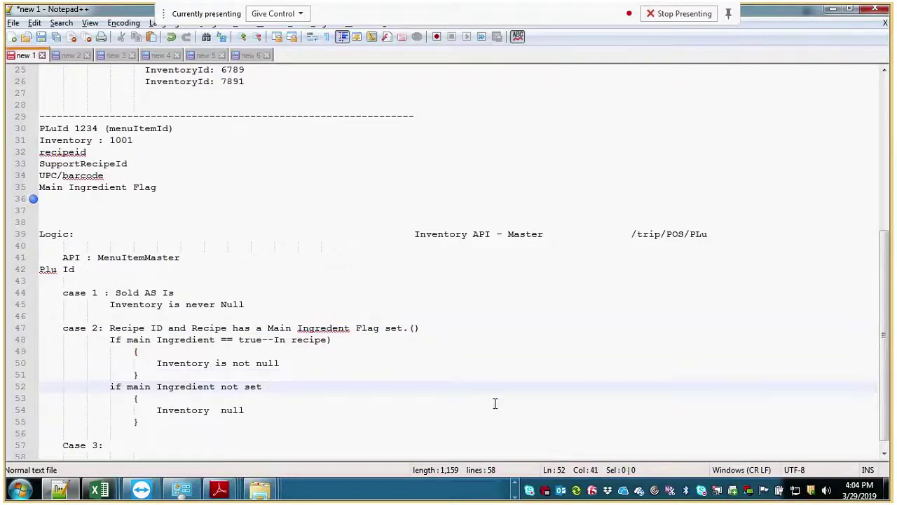
pyautogui.press('Down')
pyautogui.press('Down')
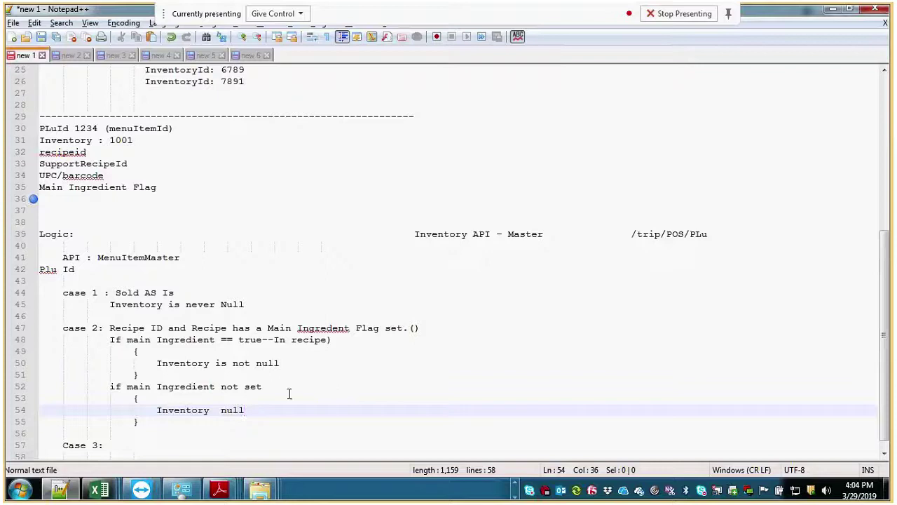
pyautogui.click(110, 386)
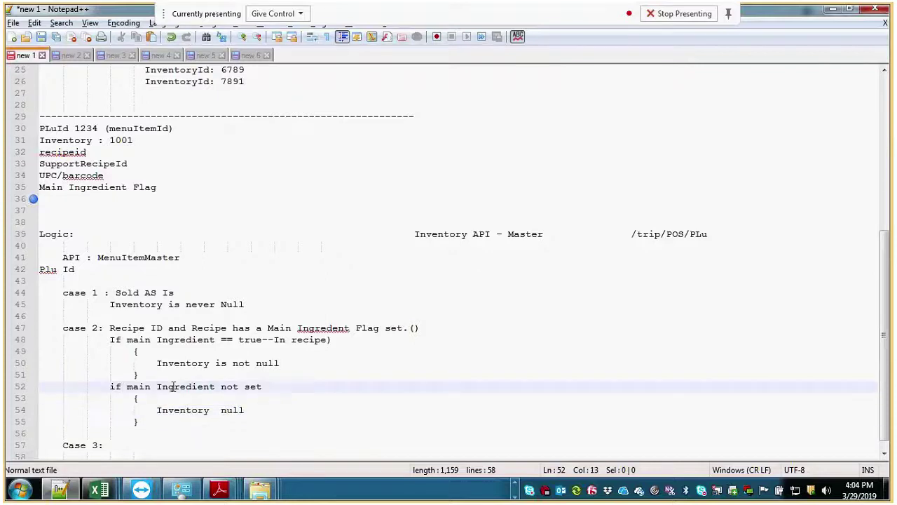
pyautogui.write('e')
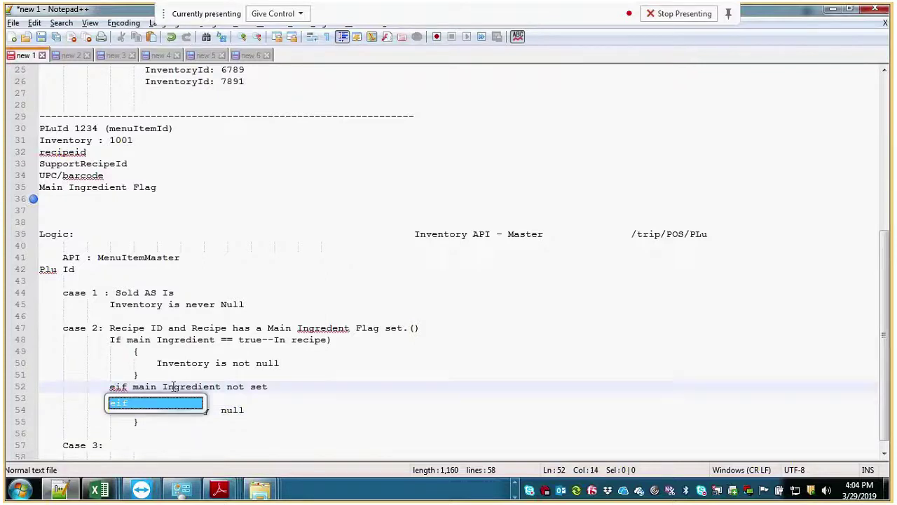
pyautogui.press('BackSpace')
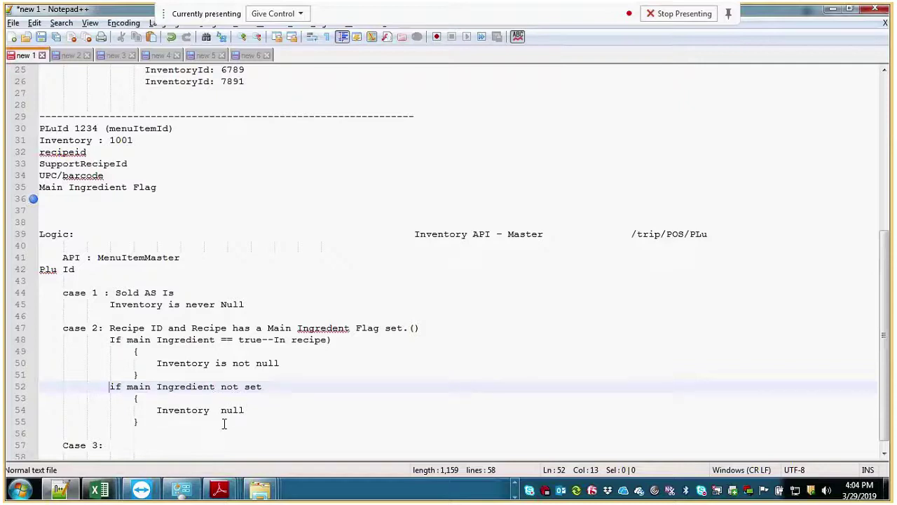
pyautogui.click(189, 422)
pyautogui.press('Return')
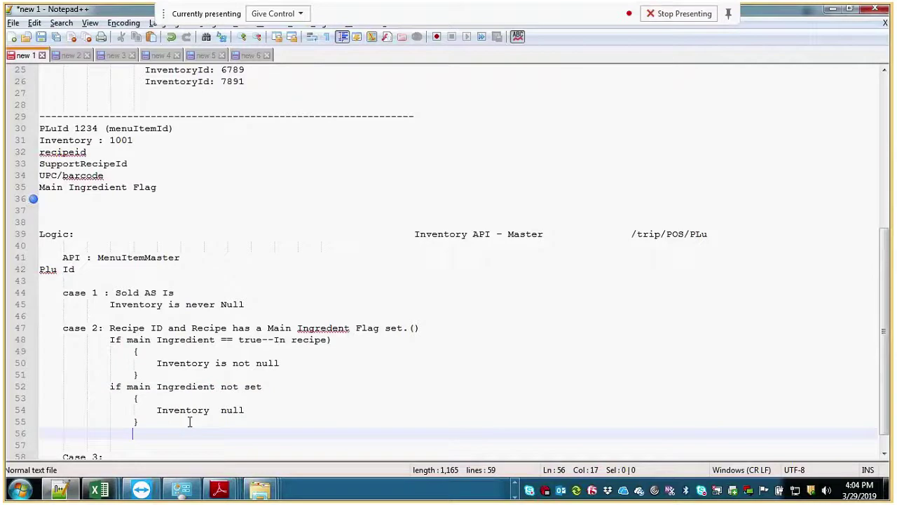
pyautogui.write('else if')
pyautogui.press('Return')
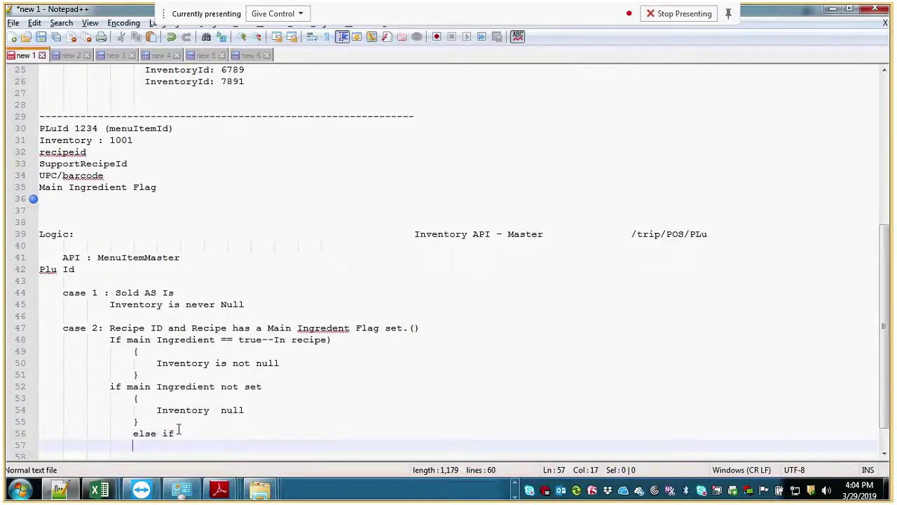
pyautogui.moveTo(180, 432); pyautogui.dragTo(109, 434)
pyautogui.press('Delete')
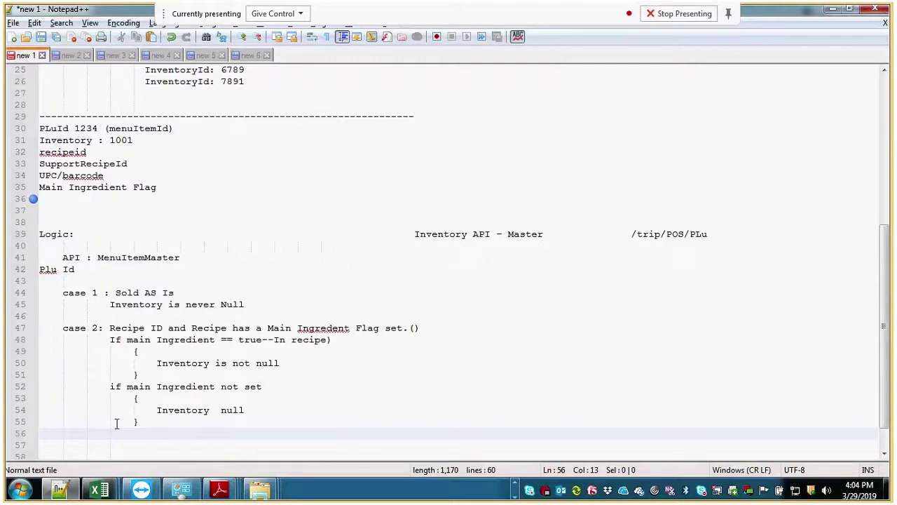
# - Change "if main Ingredient not set" under case 2 to start with "elseif"
pyautogui.press('Up')
pyautogui.press('Up')
pyautogui.press('Up')
pyautogui.press('Up')
pyautogui.write('else')
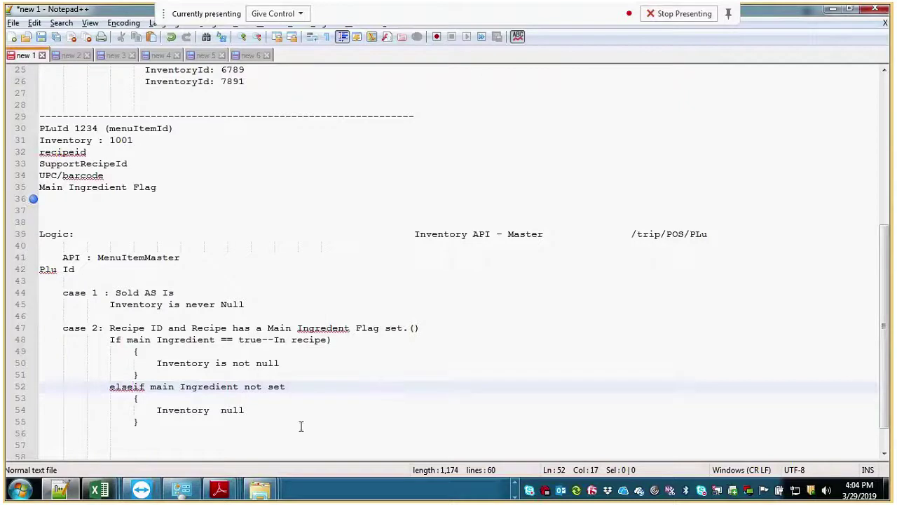
# - Add a third "elseif" branch to case 2 with an opening and a closing brace around an indented blank line
pyautogui.click(220, 433)
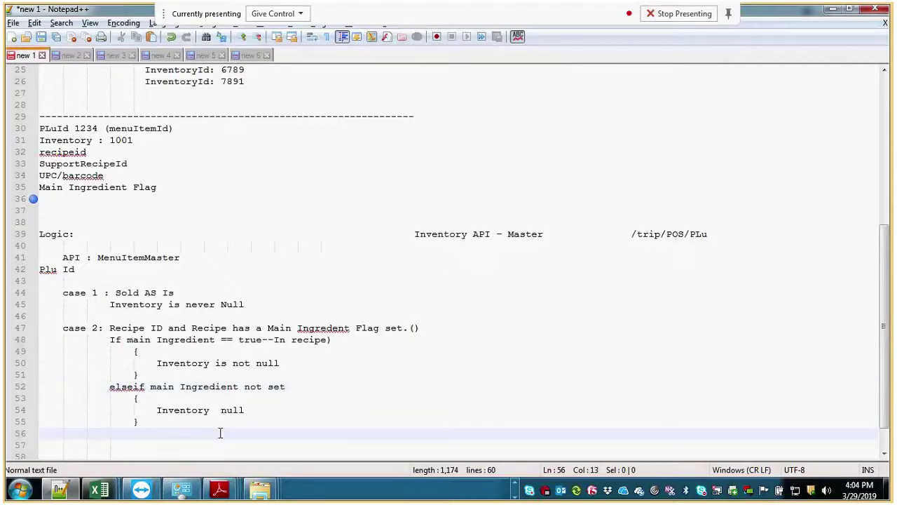
pyautogui.write('elseif(')
pyautogui.press('Return')
pyautogui.press('Tab')
pyautogui.press('Tab')
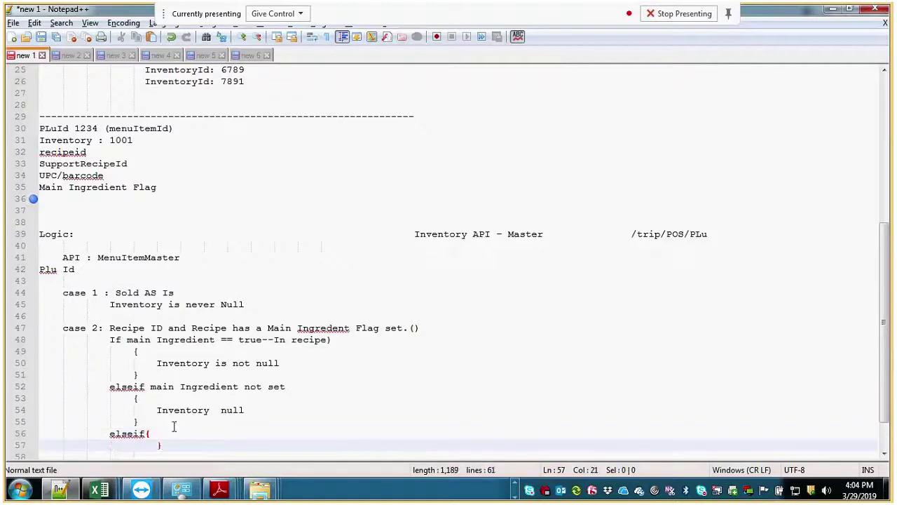
pyautogui.click(154, 435)
pyautogui.press('Left')
pyautogui.press('Return')
pyautogui.press('Tab')
pyautogui.click(158, 447)
pyautogui.press('Return')
pyautogui.press('Tab')
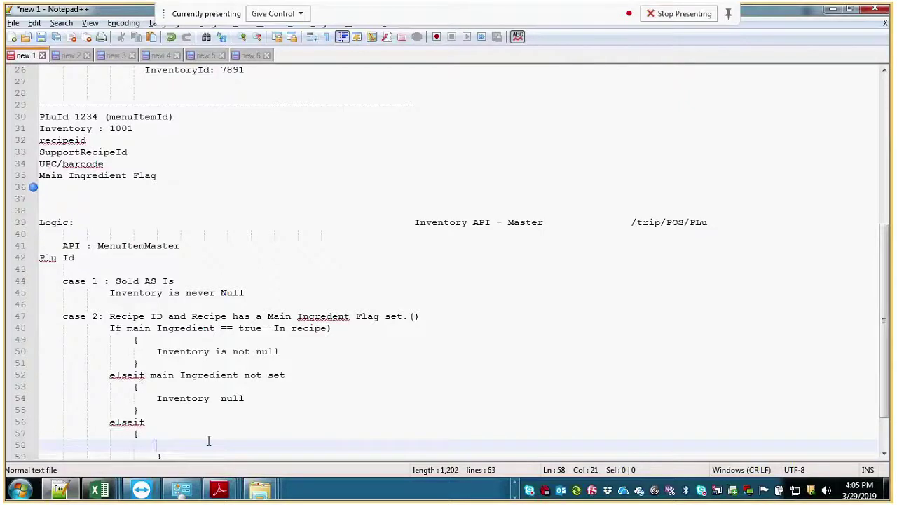
pyautogui.doubleClick(147, 316)
pyautogui.click(472, 399)
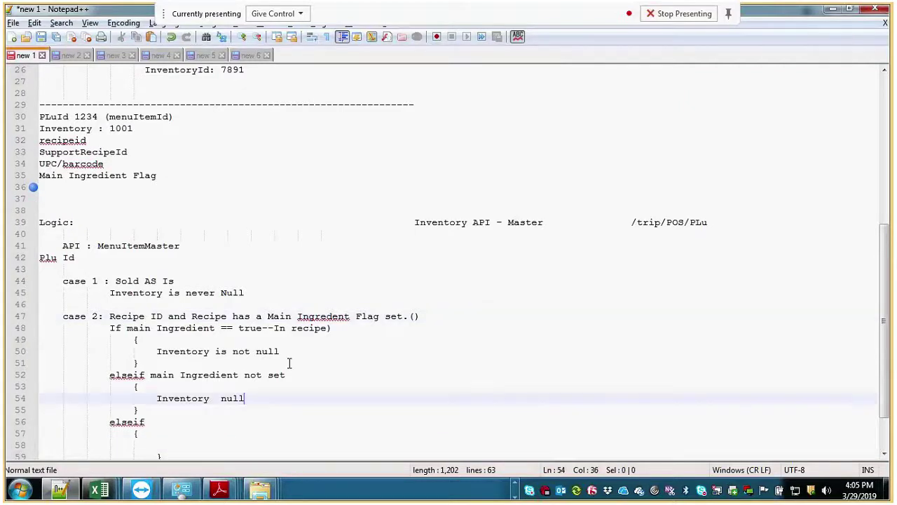
pyautogui.click(170, 316)
pyautogui.write('(')
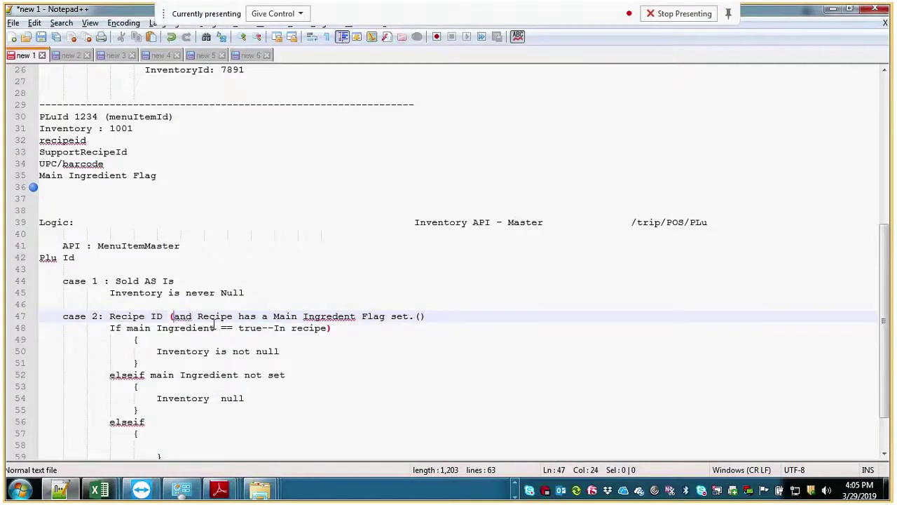
pyautogui.write('n')
pyautogui.press('BackSpace')
pyautogui.press('BackSpace')
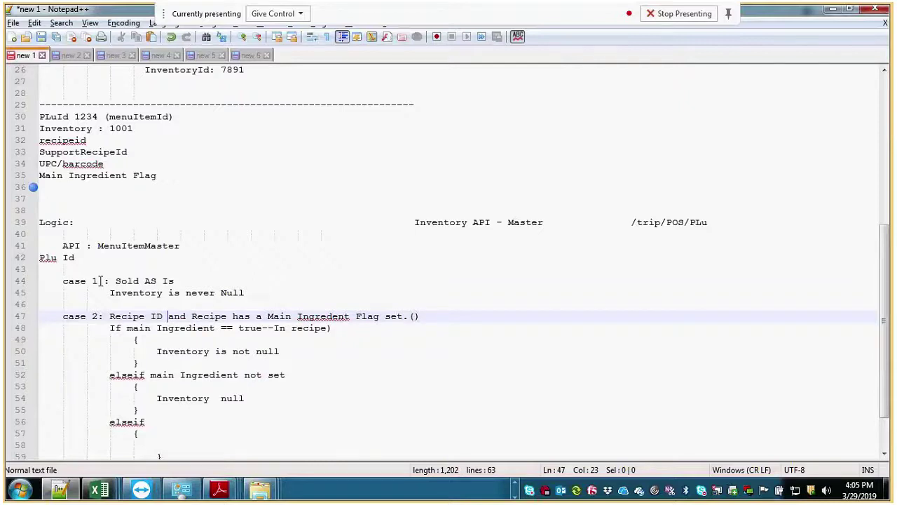
# - Compare the "Sold AS Is" description of case 1 with the "Recipe ID" wording of case 2
pyautogui.moveTo(107, 281); pyautogui.dragTo(227, 282)
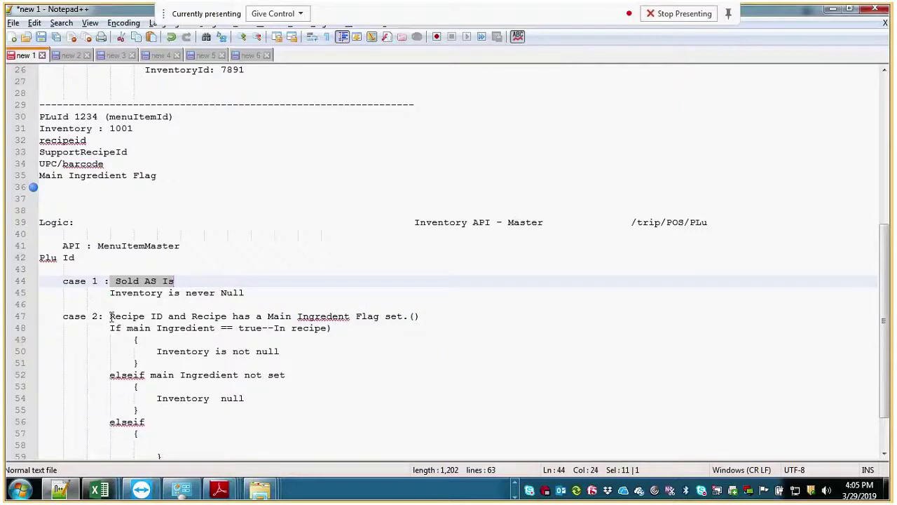
pyautogui.moveTo(109, 316); pyautogui.dragTo(163, 316)
pyautogui.click(167, 316)
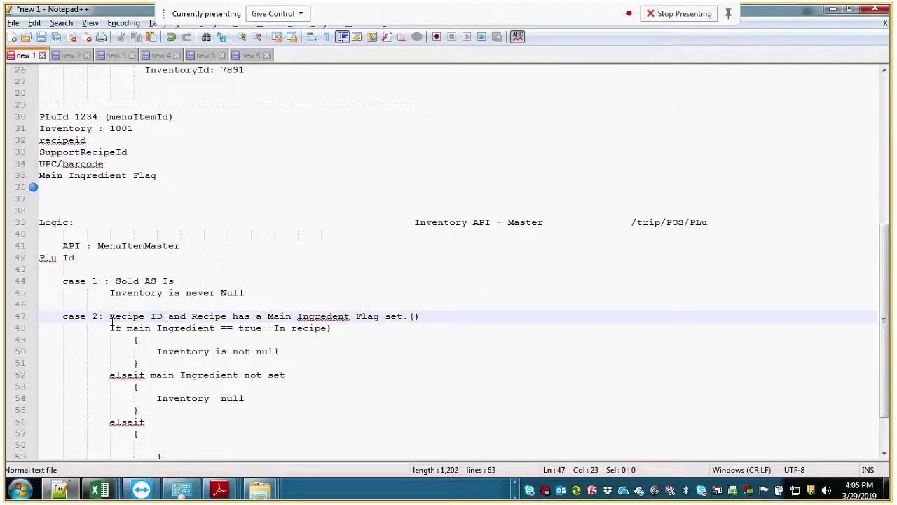
pyautogui.moveTo(110, 319); pyautogui.dragTo(169, 316)
pyautogui.moveTo(116, 280); pyautogui.dragTo(174, 280)
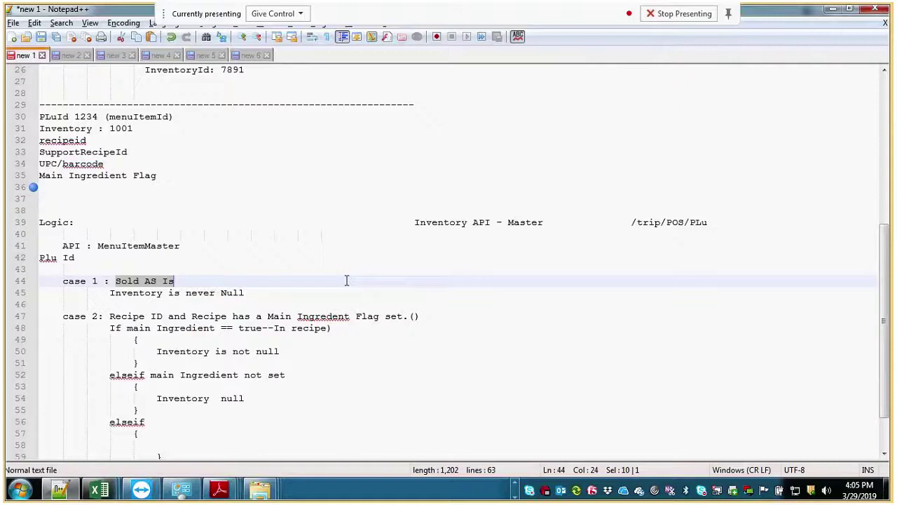
pyautogui.click(209, 444)
pyautogui.scroll(-1, 236, 424)
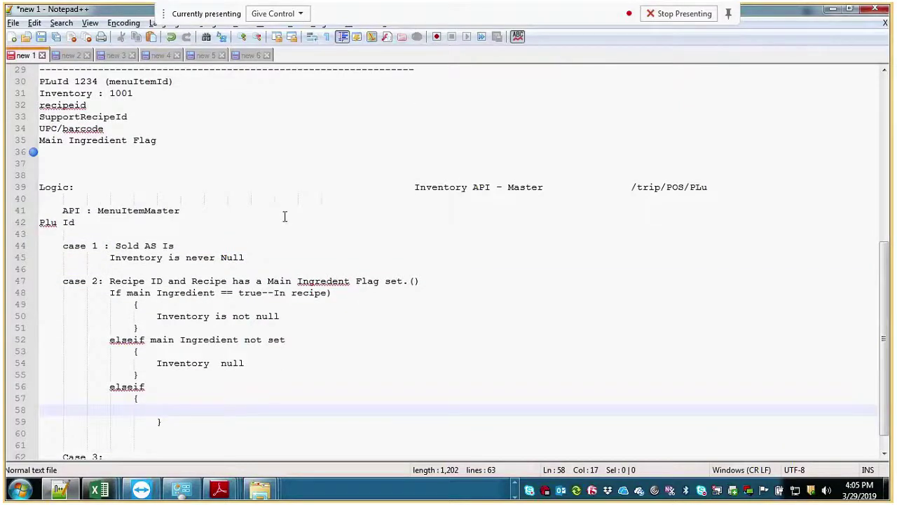
pyautogui.click(249, 214)
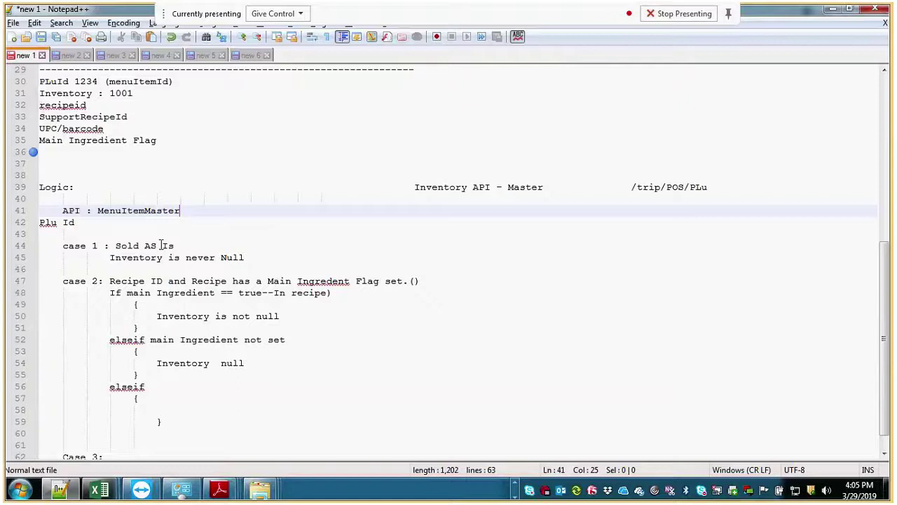
pyautogui.click(210, 247)
# - Add the line "Recipeid is null" below "Inventory is never Null" in case 1
pyautogui.click(250, 257)
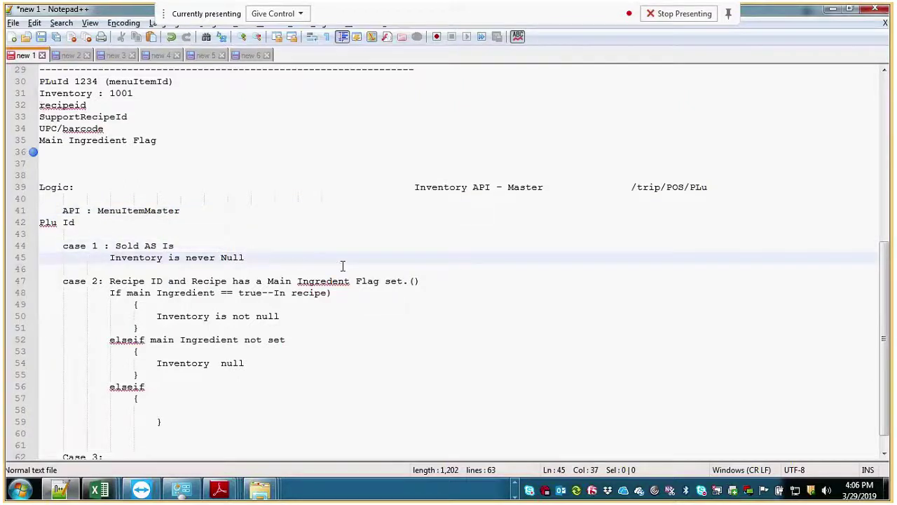
pyautogui.press('Return')
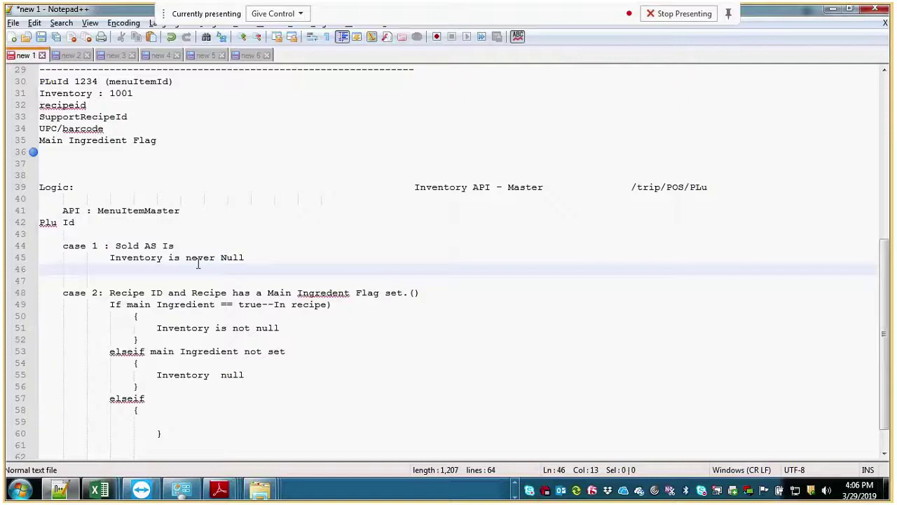
pyautogui.write('e')
pyautogui.press('BackSpace')
pyautogui.write('Recipe')
pyautogui.write('is null')
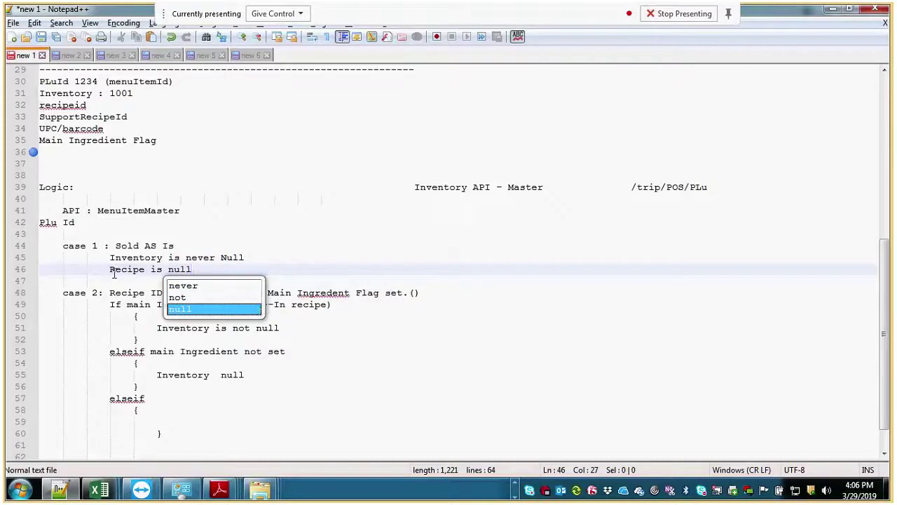
pyautogui.click(144, 269)
pyautogui.write('id')
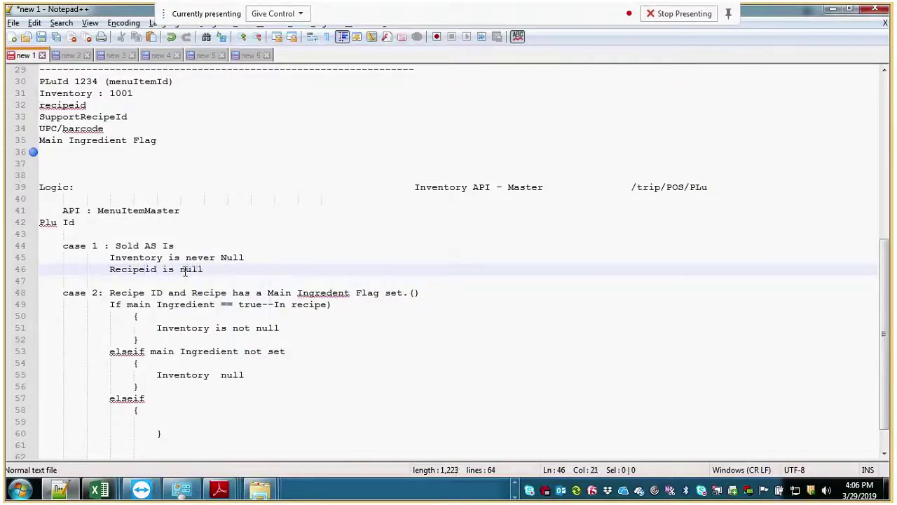
pyautogui.click(283, 360)
pyautogui.scroll(-1, 178, 416)
pyautogui.click(148, 384)
pyautogui.press('Tab')
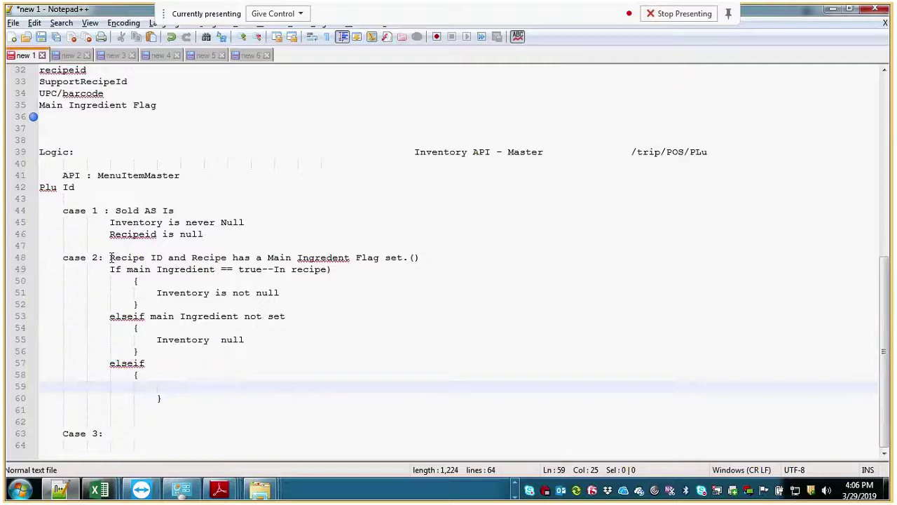
pyautogui.click(167, 257)
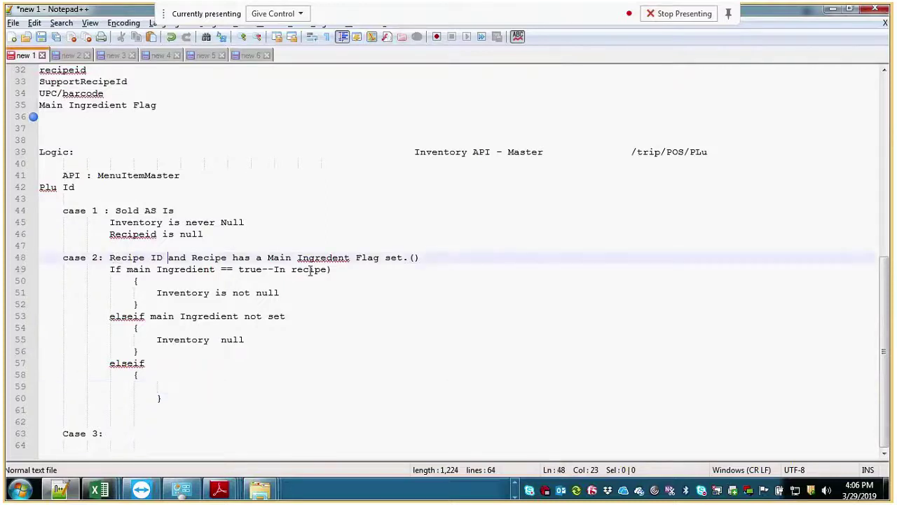
pyautogui.write('(')
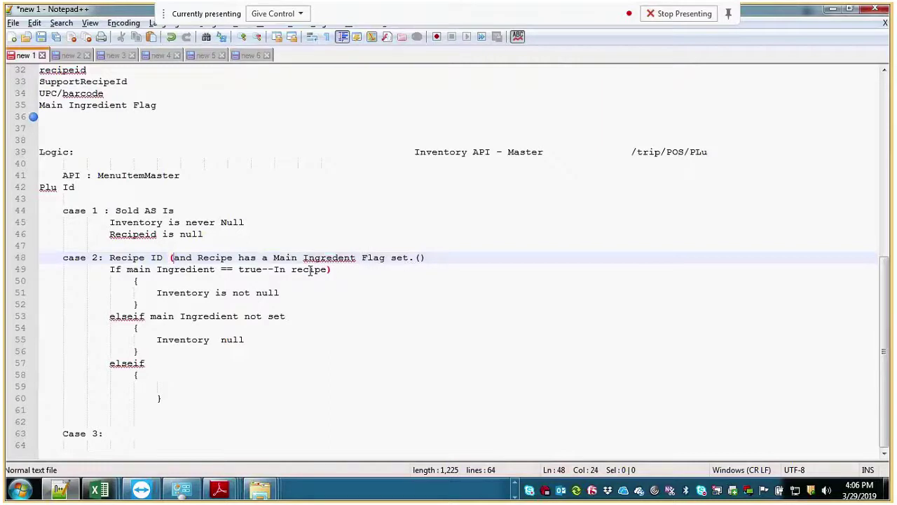
pyautogui.press('BackSpace')
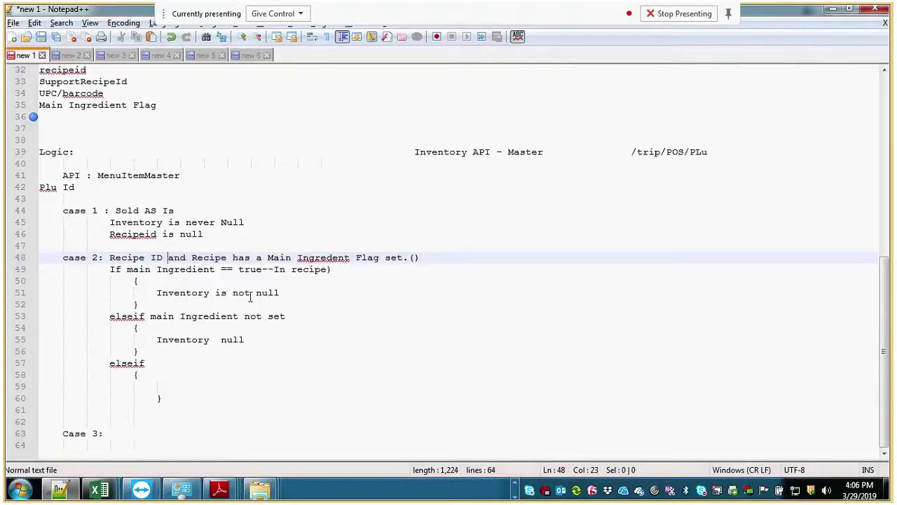
# - Insert another blank line directly below the opening brace of the last elseif block
pyautogui.click(176, 371)
pyautogui.press('Return')
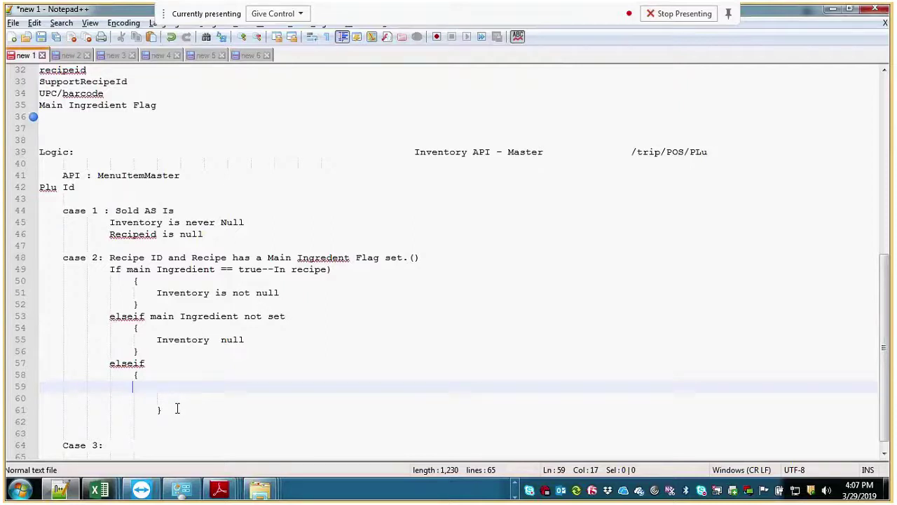
# - Correct the misspelled "Ingredent" in the case 2 description to "Ingredient", using the suggested spelling
pyautogui.click(310, 257)
pyautogui.press('Right')
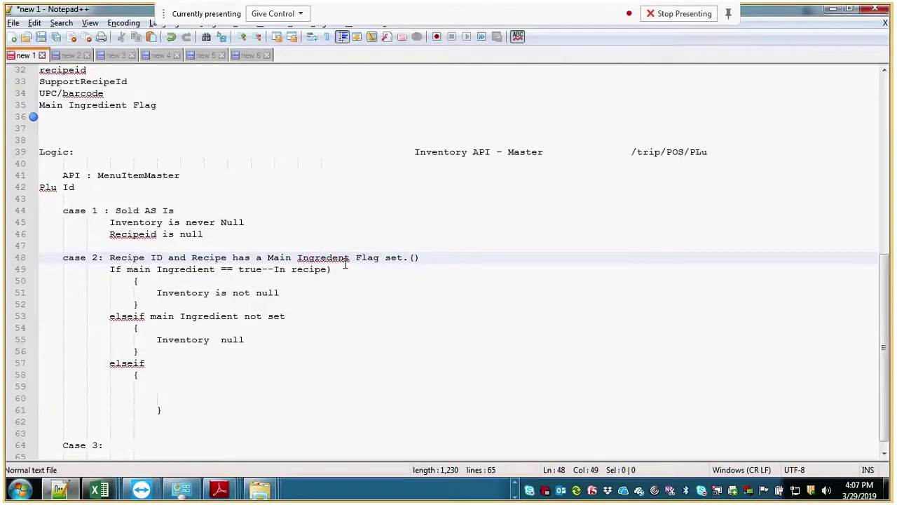
pyautogui.press('Delete')
pyautogui.press('Delete')
pyautogui.press('Delete')
pyautogui.press('Delete')
pyautogui.press('Delete')
pyautogui.write('de')
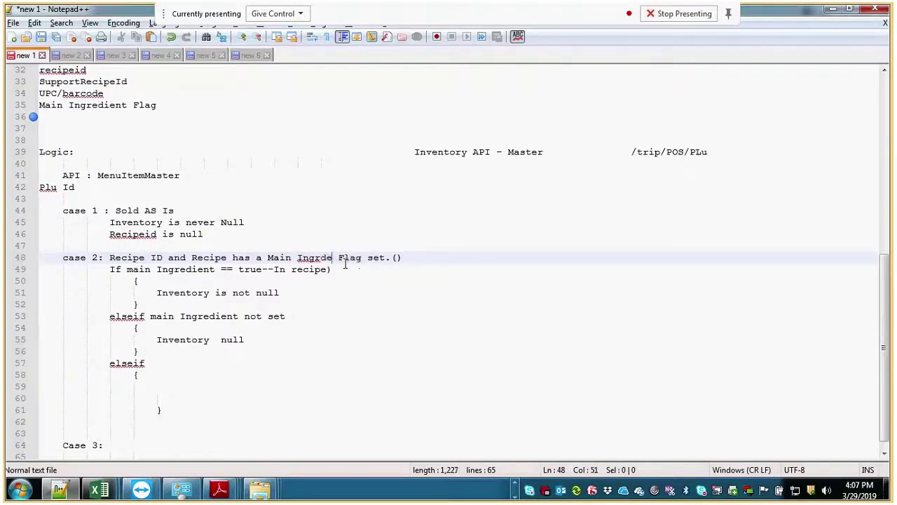
pyautogui.write('int')
pyautogui.press('Left')
pyautogui.press('Left')
pyautogui.rightClick(343, 258)
pyautogui.click(371, 168)
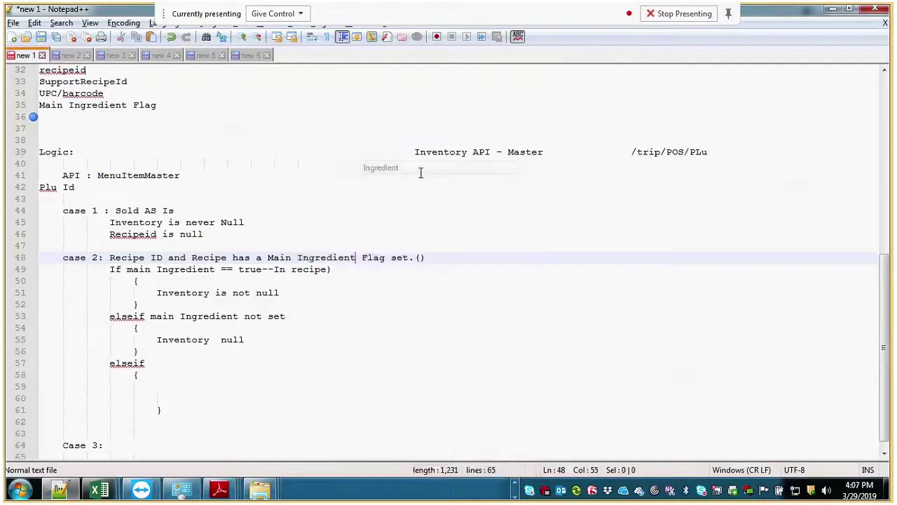
# - Insert a blank line below "Inventory null" in the "main Ingredient not set" block
pyautogui.click(219, 385)
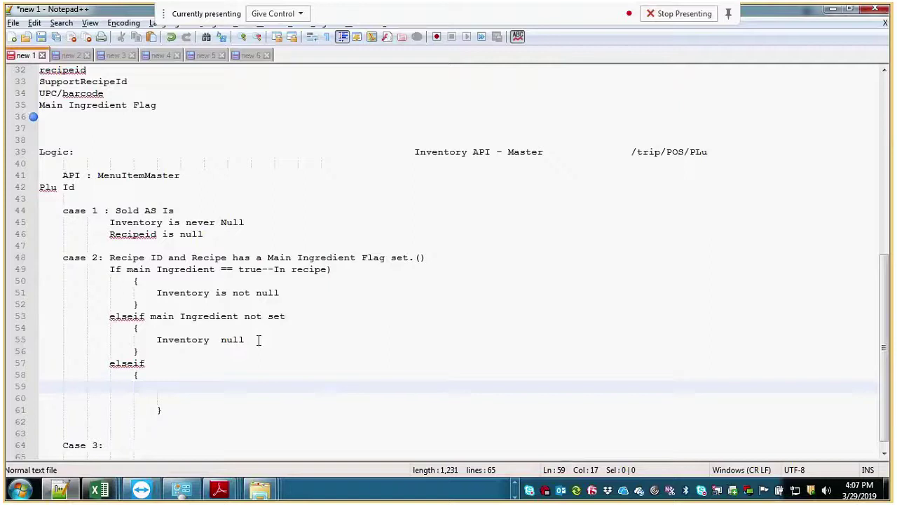
pyautogui.click(366, 344)
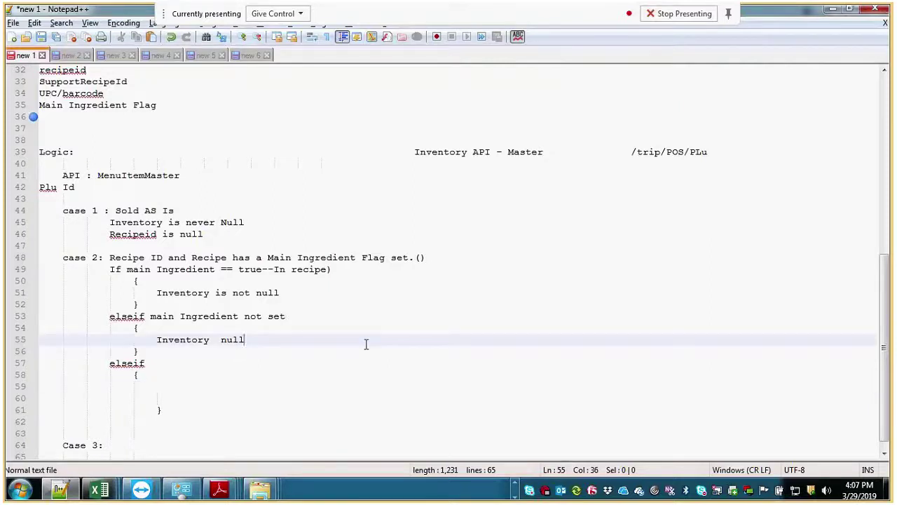
pyautogui.press('Return')
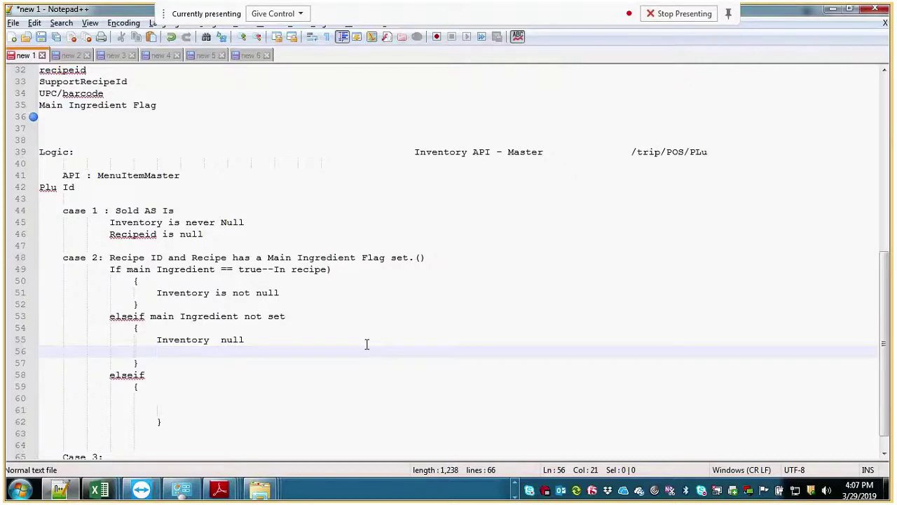
pyautogui.write('if')
pyautogui.press('BackSpace')
pyautogui.press('BackSpace')
pyautogui.press('BackSpace')
pyautogui.click(386, 319)
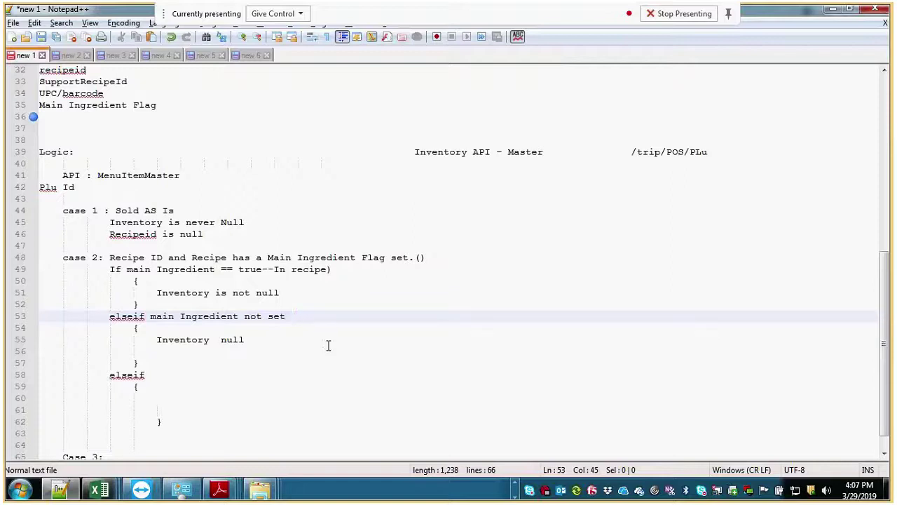
pyautogui.click(217, 352)
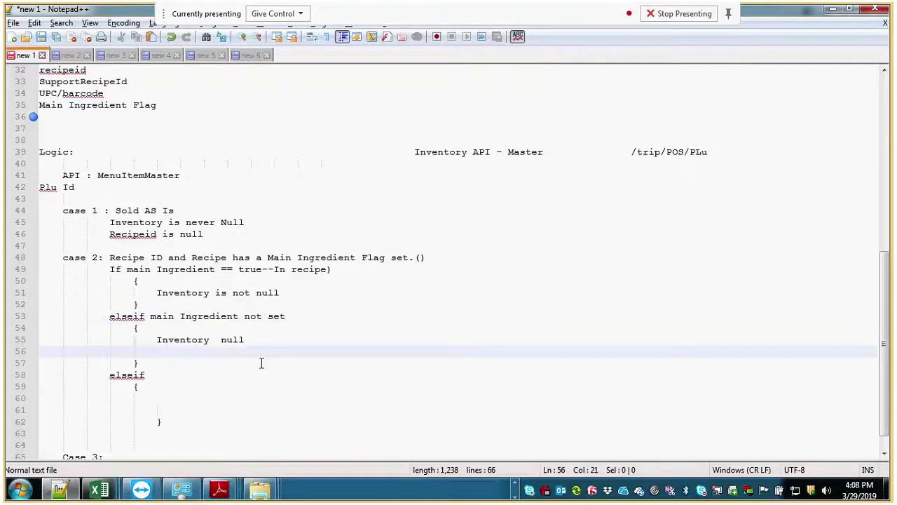
pyautogui.write('if Inv')
# - Switch to Postman and examine the field names and IsMainIngredient values in the menuitemmaster response, returning to the Notepad++ notes
pyautogui.hotkey('alt', 'Tab')
pyautogui.hotkey('alt', 'Tab')
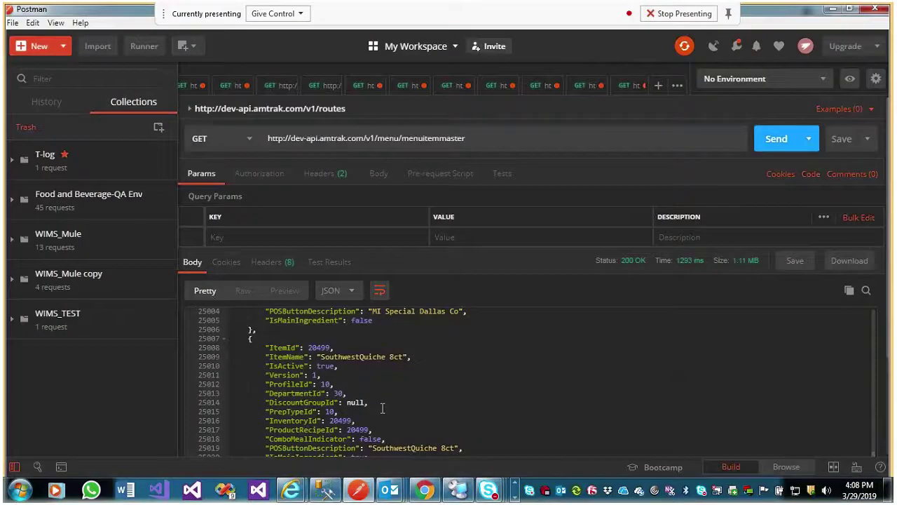
pyautogui.scroll(-5, 372, 410)
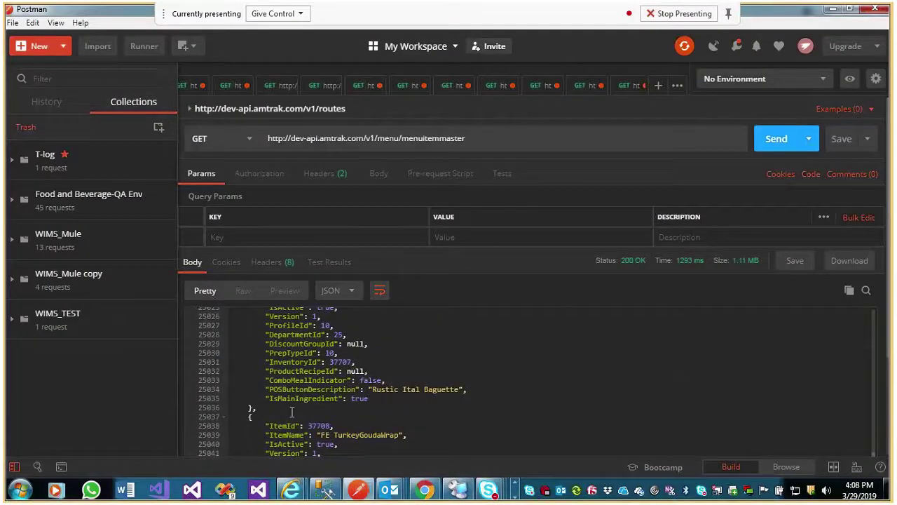
pyautogui.scroll(-2, 351, 414)
pyautogui.scroll(-1, 351, 413)
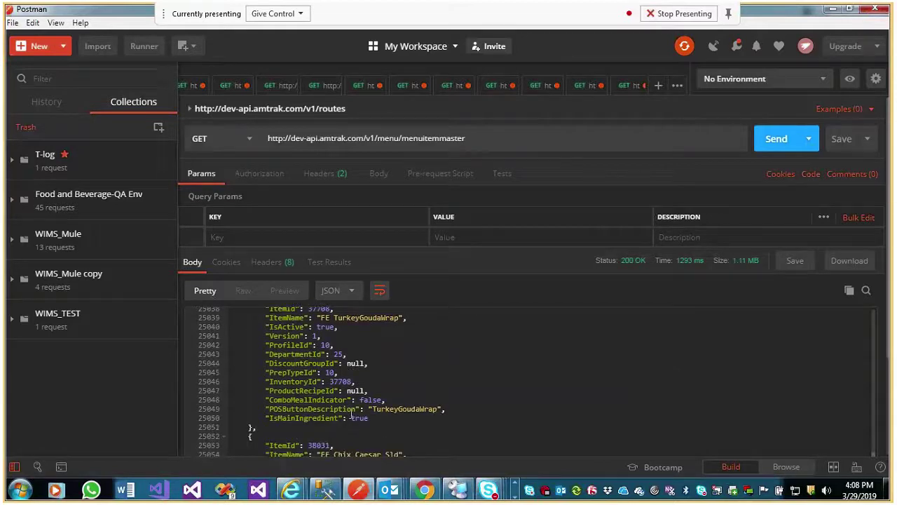
pyautogui.hotkey('alt', 'Tab')
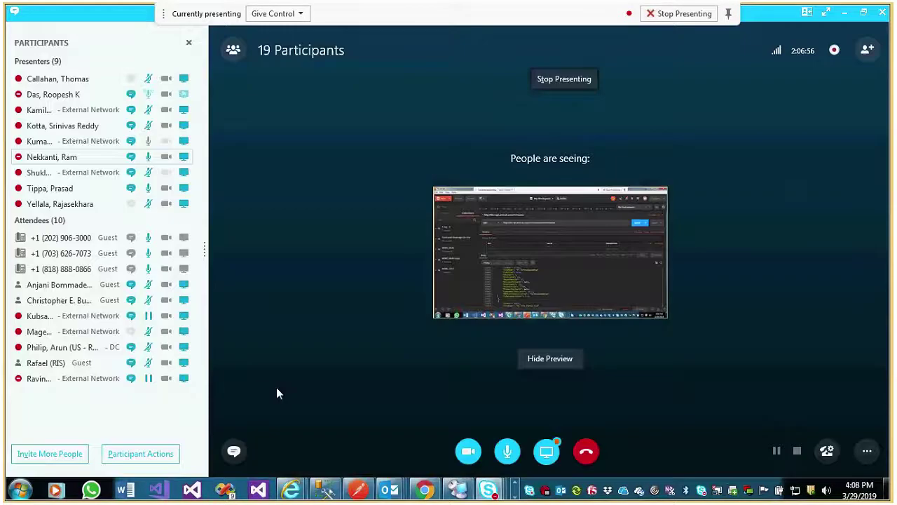
pyautogui.hotkey('alt', 'Tab')
pyautogui.hotkey('alt', 'Tab')
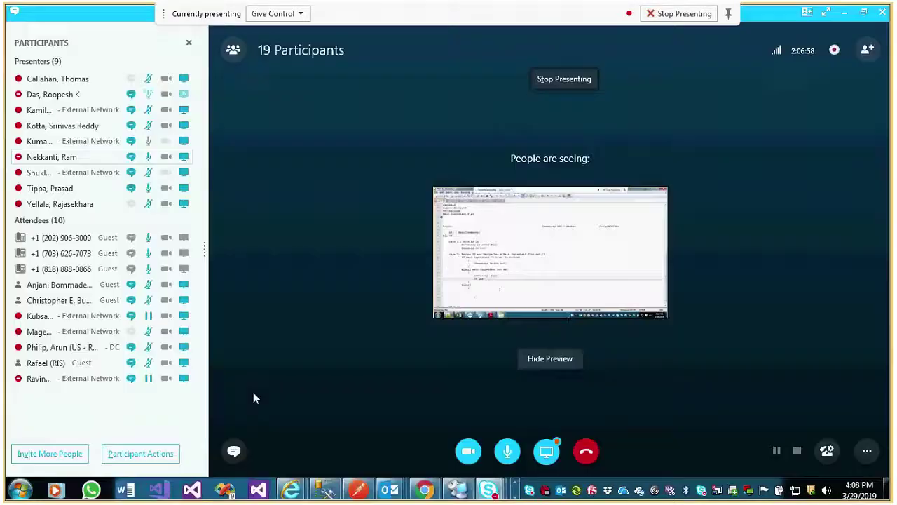
pyautogui.hotkey('alt', 'Tab')
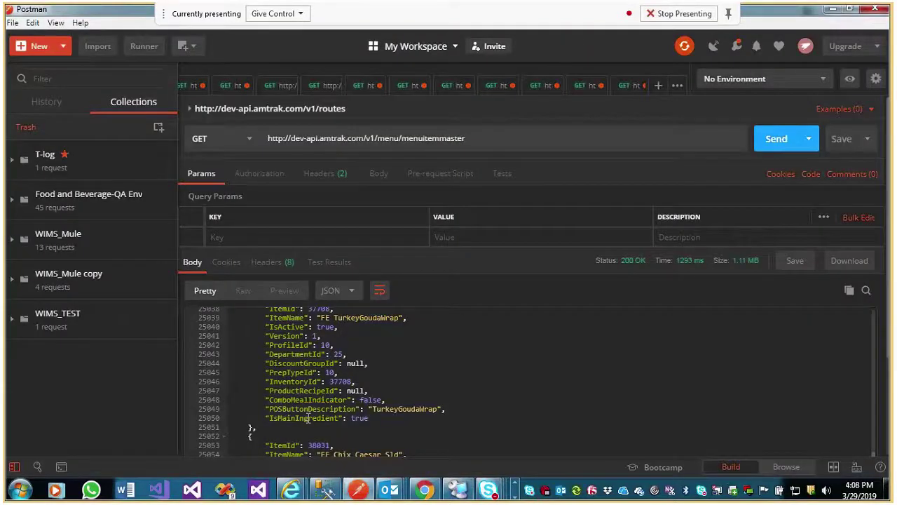
pyautogui.click(490, 414)
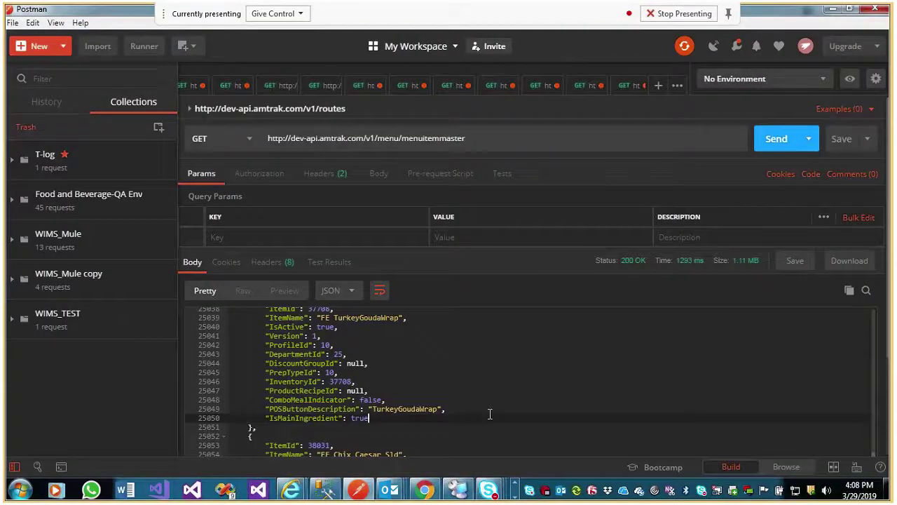
pyautogui.hotkey('alt', 'Tab')
pyautogui.hotkey('alt', 'Tab')
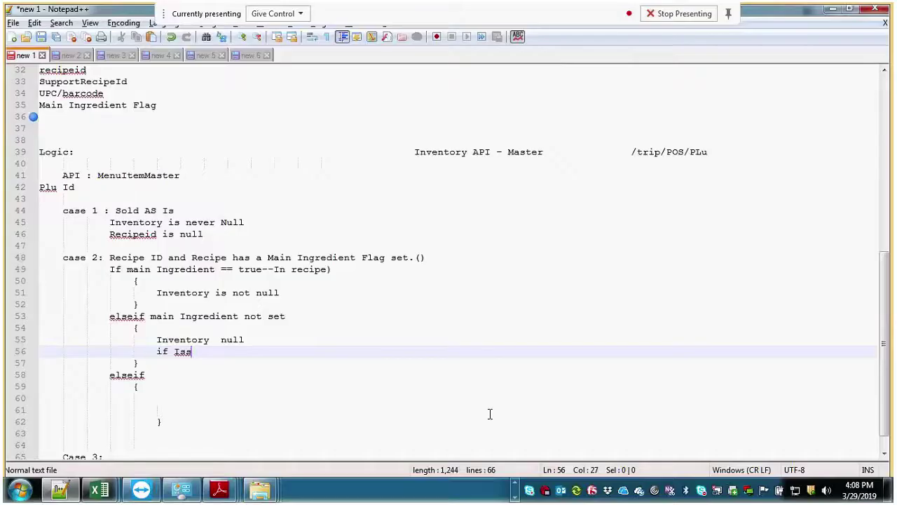
# - Delete the unfinished "if" condition below "Inventory null" in case 2
pyautogui.press('BackSpace')
pyautogui.press('BackSpace')
pyautogui.press('BackSpace')
pyautogui.press('BackSpace')
pyautogui.press('BackSpace')
pyautogui.press('BackSpace')
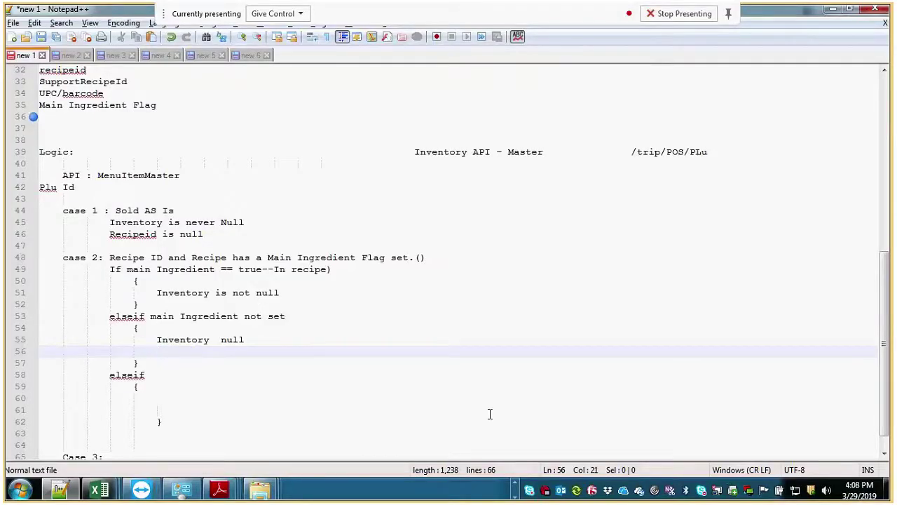
pyautogui.hotkey('alt', 'Tab')
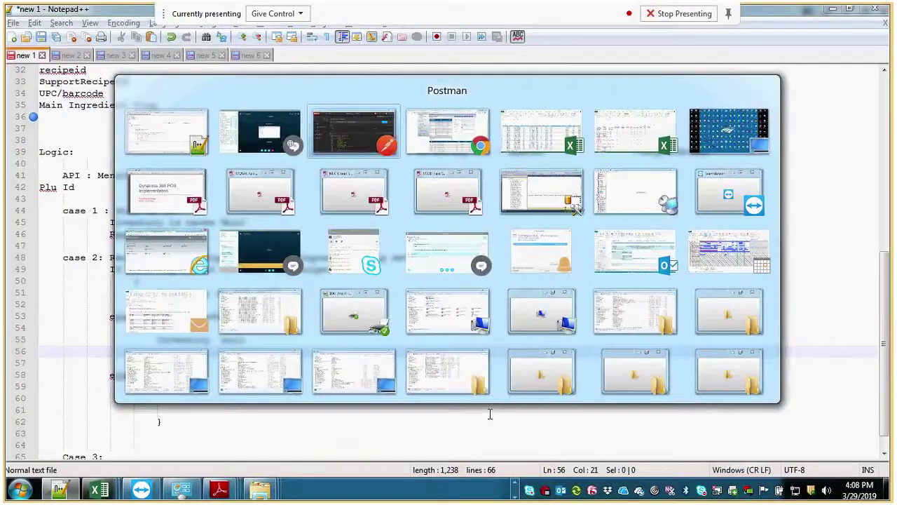
pyautogui.hotkey('alt', 'shift', 'Tab')
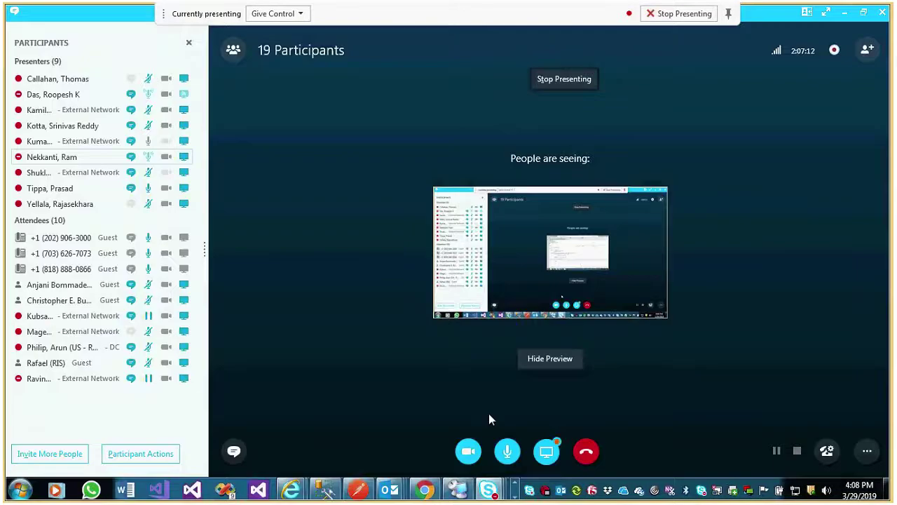
pyautogui.hotkey('alt', 'Tab')
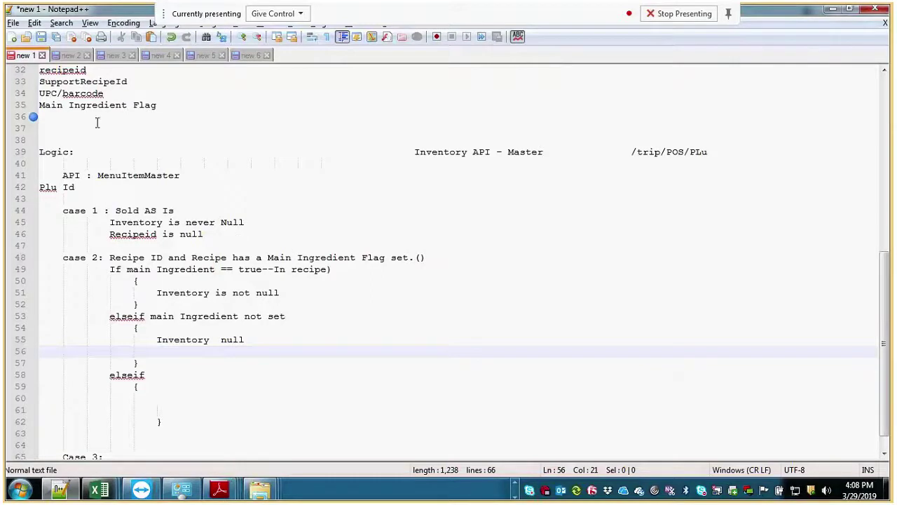
# - Add the field "ProfileId" on a new line below "recipeid" in the PLuId field list
pyautogui.scroll(2, 176, 96)
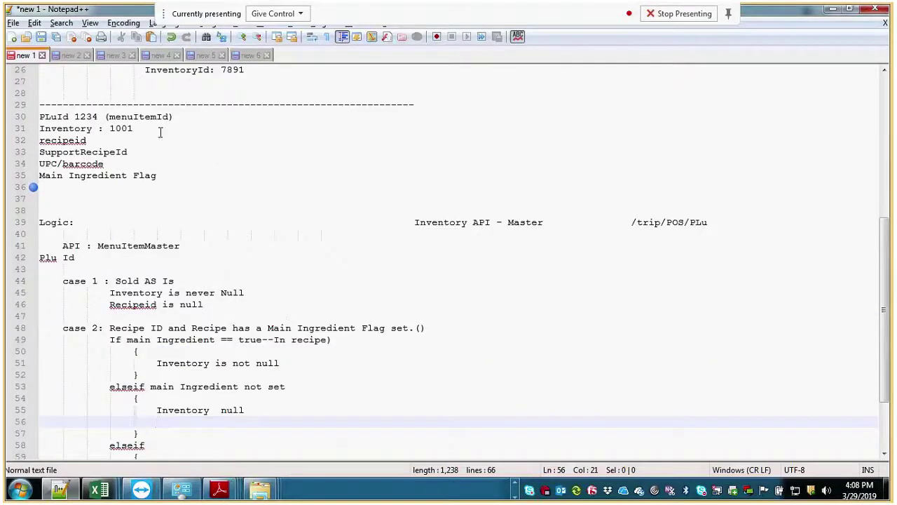
pyautogui.click(160, 175)
pyautogui.click(167, 162)
pyautogui.click(173, 143)
pyautogui.press('Return')
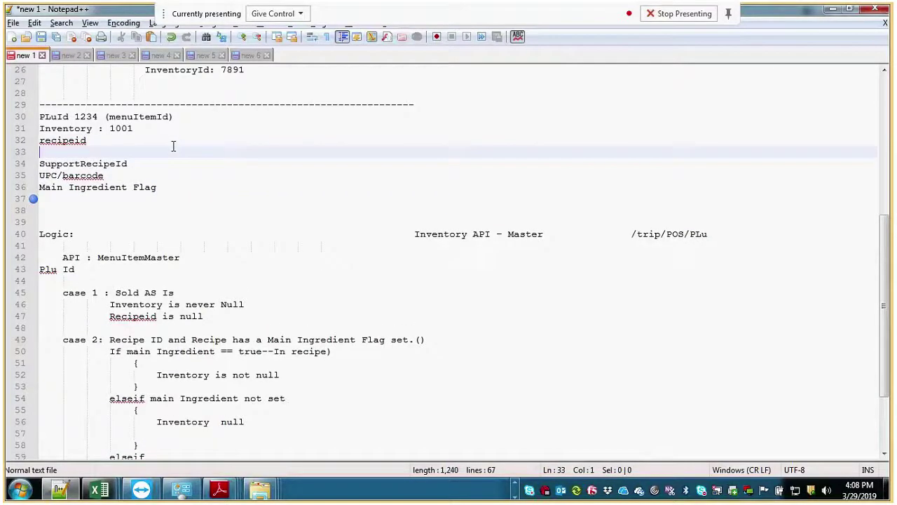
pyautogui.write('ProfileId')
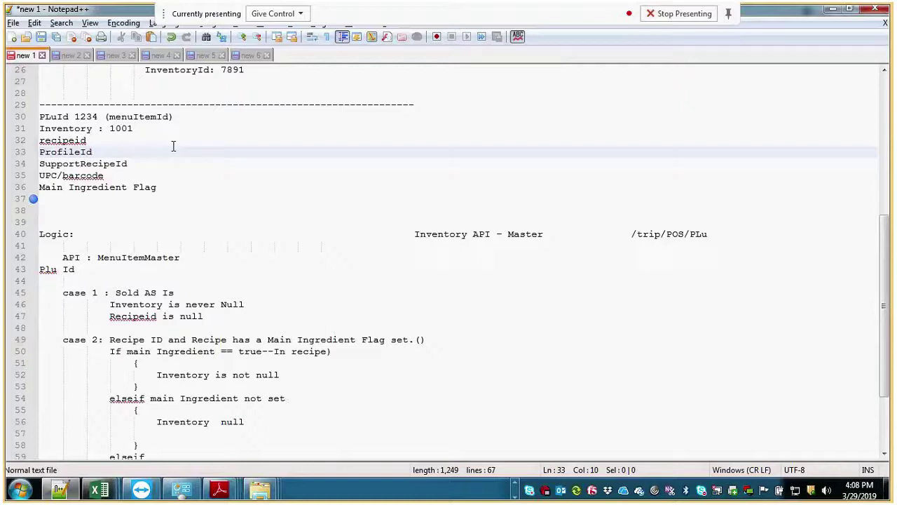
# - Review the FE TurkeyGoudaWrap entry of the menuitemmaster response in Postman and return to the case 2 logic in Notepad++
pyautogui.scroll(-3, 173, 147)
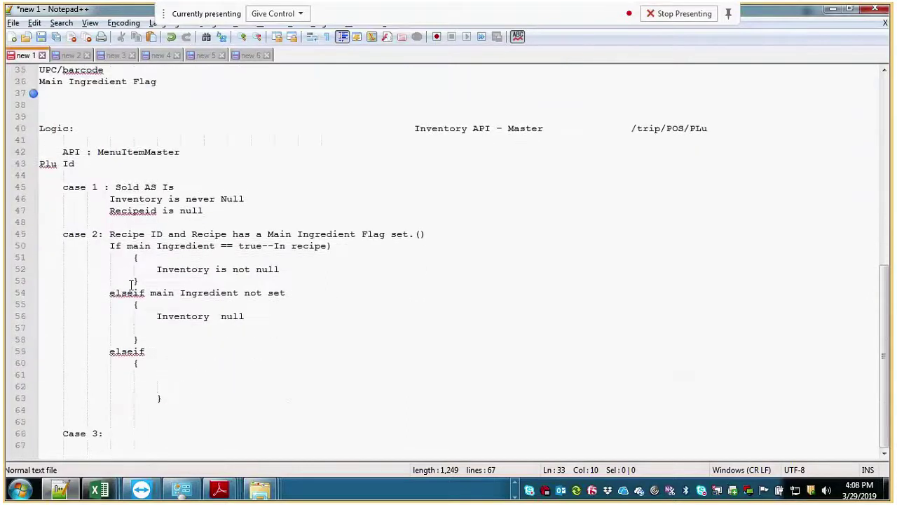
pyautogui.hotkey('alt', 'Tab')
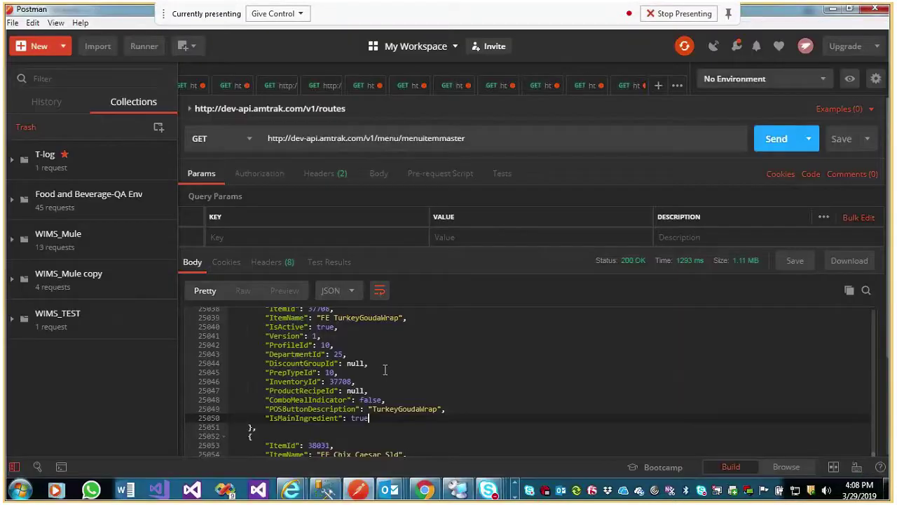
pyautogui.scroll(-1, 265, 382)
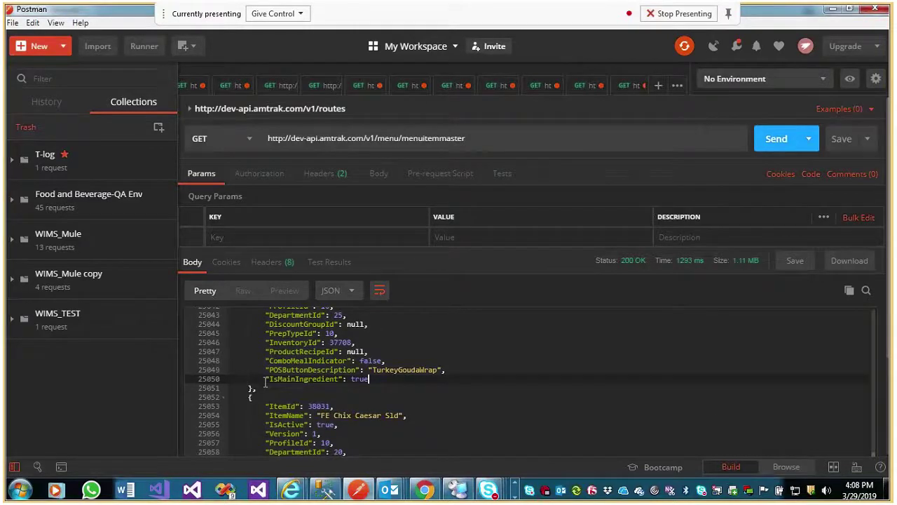
pyautogui.click(534, 390)
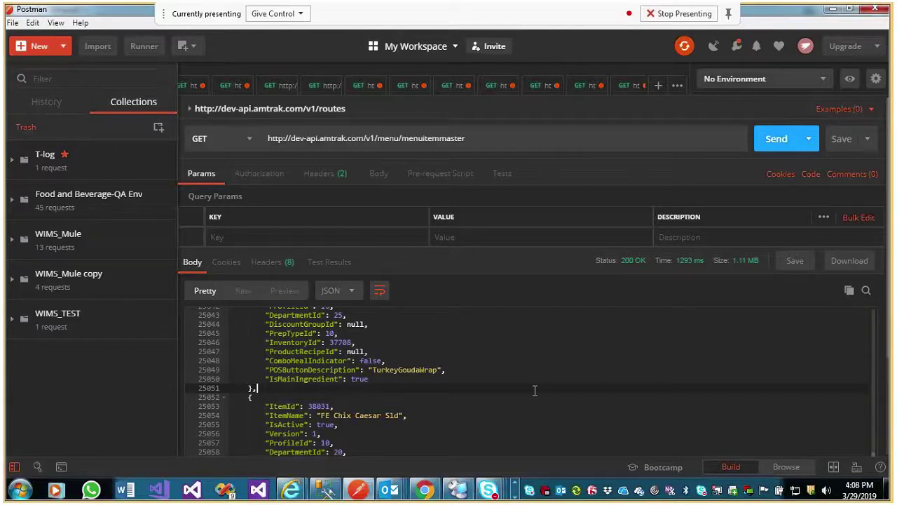
pyautogui.hotkey('alt', 'Tab')
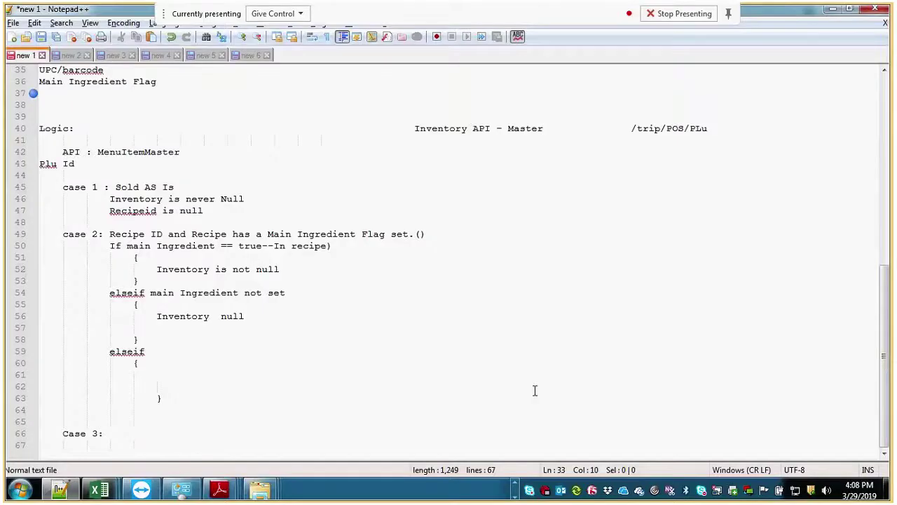
pyautogui.click(152, 375)
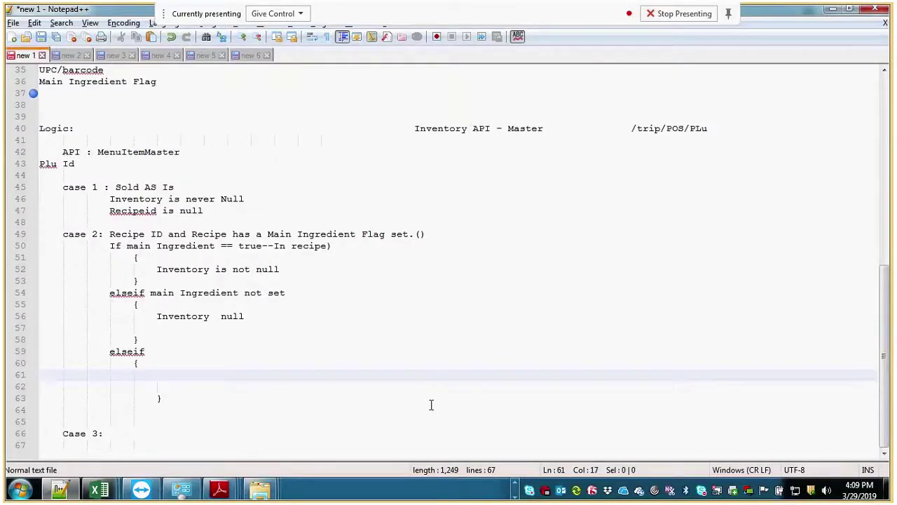
pyautogui.click(171, 325)
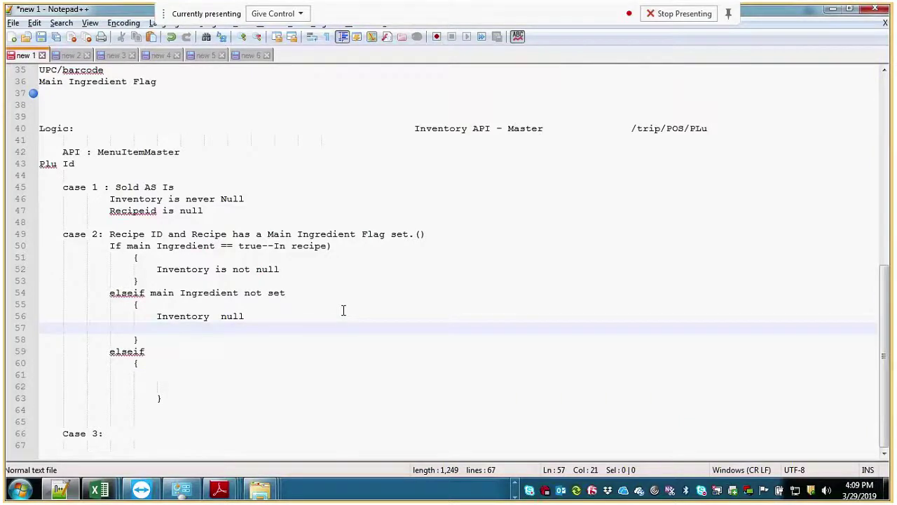
pyautogui.write('i')
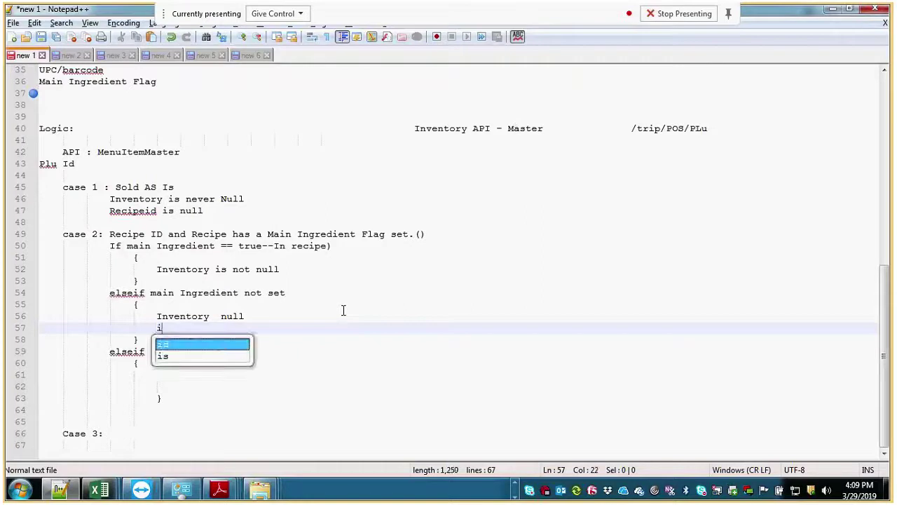
pyautogui.write('fIS')
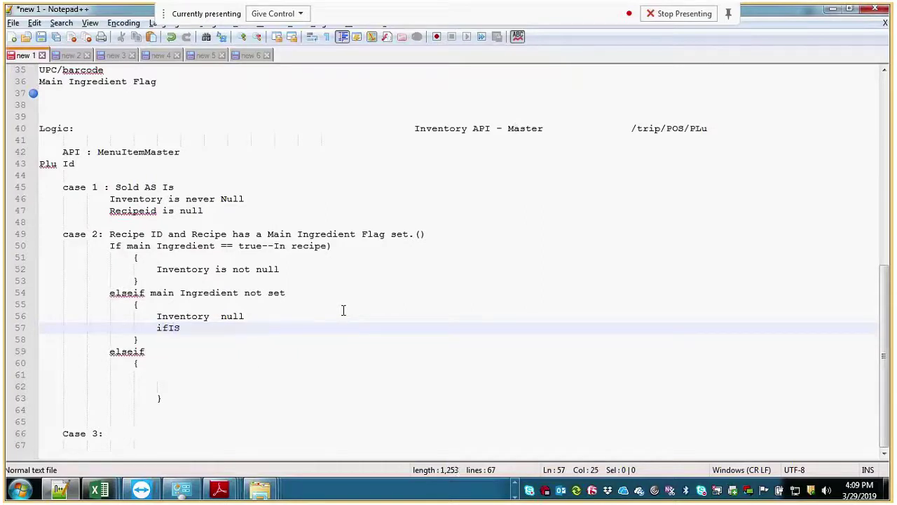
pyautogui.press('BackSpace')
pyautogui.write('SS')
pyautogui.press('BackSpace')
pyautogui.press('BackSpace')
pyautogui.write('sSupport= true')
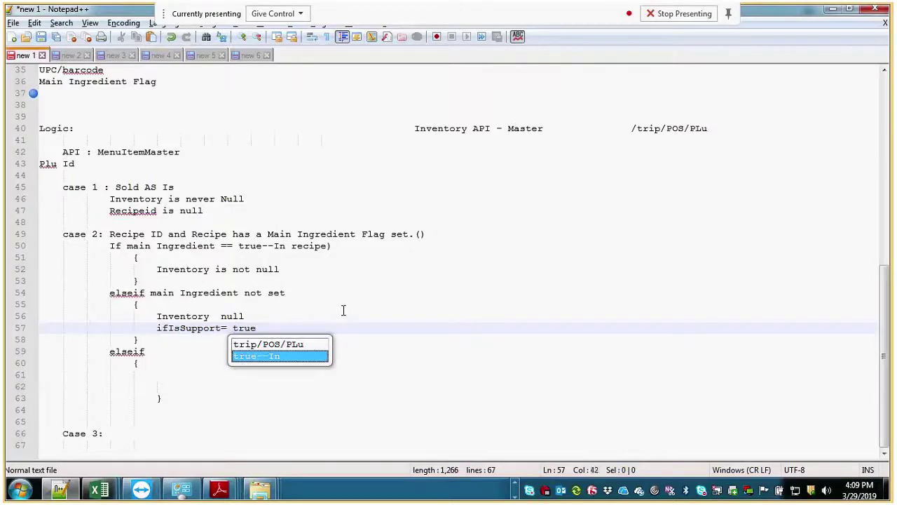
pyautogui.press('Tab')
pyautogui.press('Tab')
pyautogui.press('BackSpace')
pyautogui.press('BackSpace')
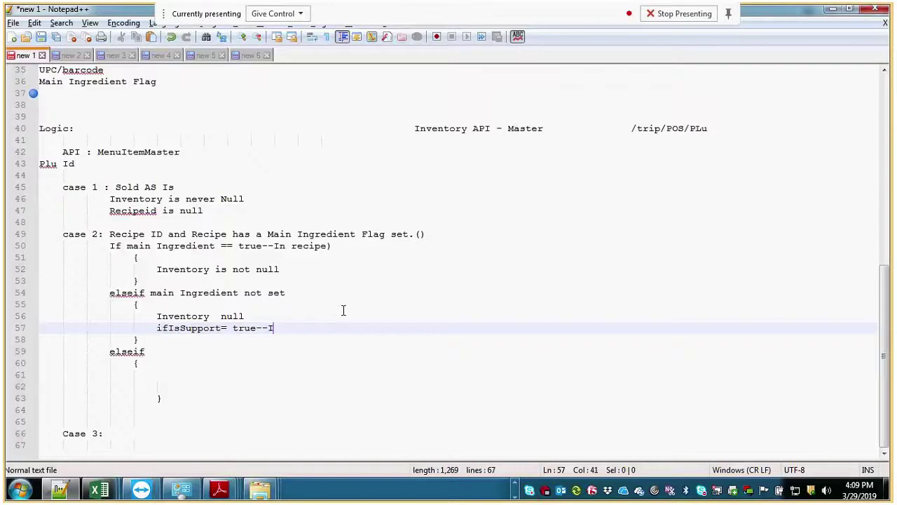
pyautogui.press('BackSpace')
pyautogui.press('BackSpace')
pyautogui.press('BackSpace')
pyautogui.press('BackSpace')
pyautogui.press('BackSpace')
pyautogui.press('BackSpace')
pyautogui.press('BackSpace')
pyautogui.press('BackSpace')
pyautogui.press('BackSpace')
pyautogui.press('BackSpace')
pyautogui.press('BackSpace')
pyautogui.press('BackSpace')
pyautogui.press('Left')
pyautogui.press('Left')
pyautogui.press('Left')
pyautogui.press('Left')
pyautogui.press('Left')
pyautogui.press('Left')
pyautogui.press('Left')
pyautogui.press('Left')
pyautogui.press('Delete')
pyautogui.press('Delete')
pyautogui.press('Delete')
pyautogui.press('Delete')
pyautogui.press('Delete')
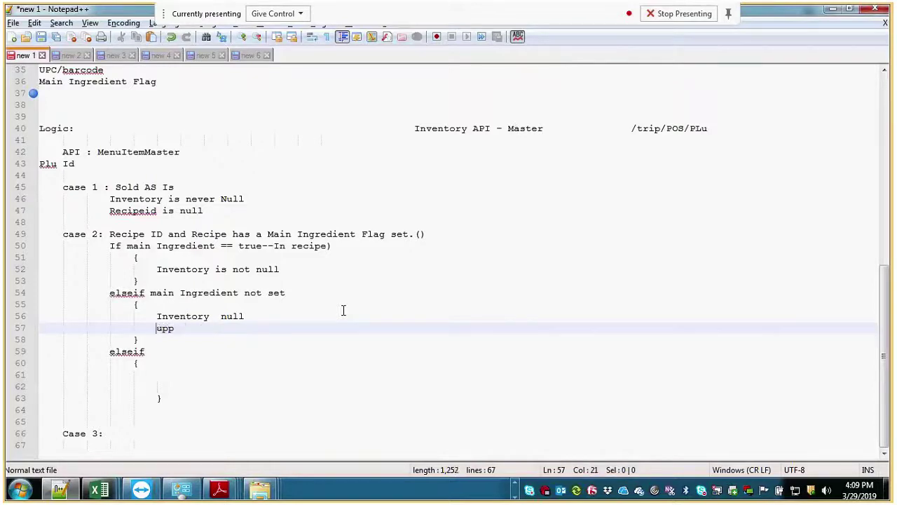
pyautogui.press('Delete')
pyautogui.press('Delete')
pyautogui.press('Delete')
# - Add the comment "/* Handle it as a support Item*/" on the blank line below "Inventory null" in case 2
pyautogui.write('/* Hanb')
pyautogui.press('BackSpace')
pyautogui.write('dle it a')
pyautogui.write('s a support')
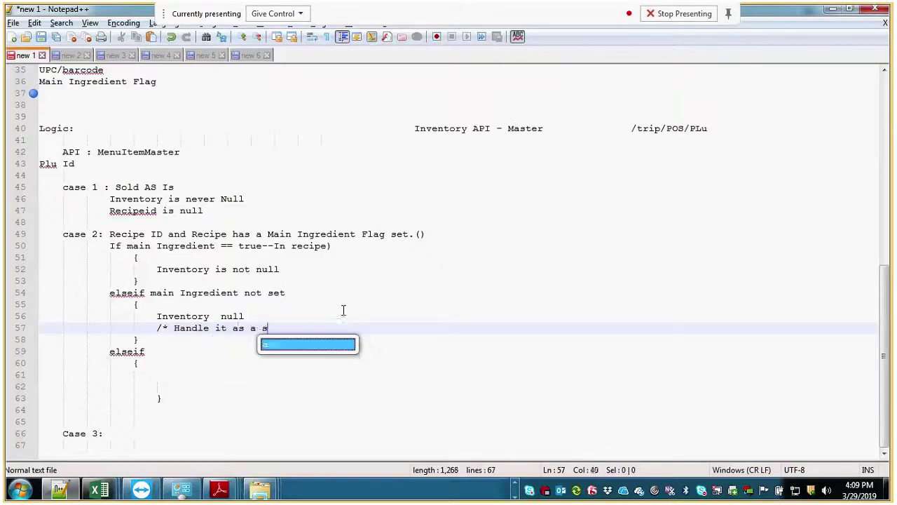
pyautogui.write(' Item')
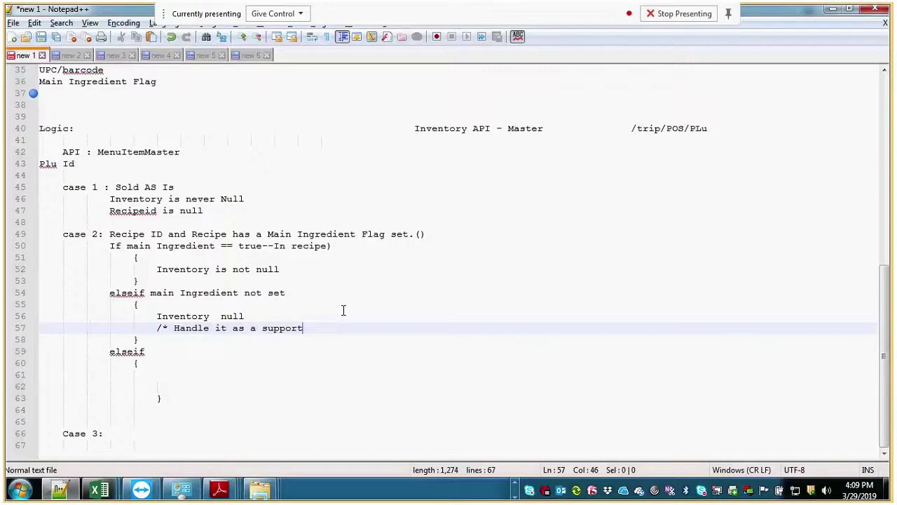
pyautogui.write('*/')
pyautogui.click(705, 130)
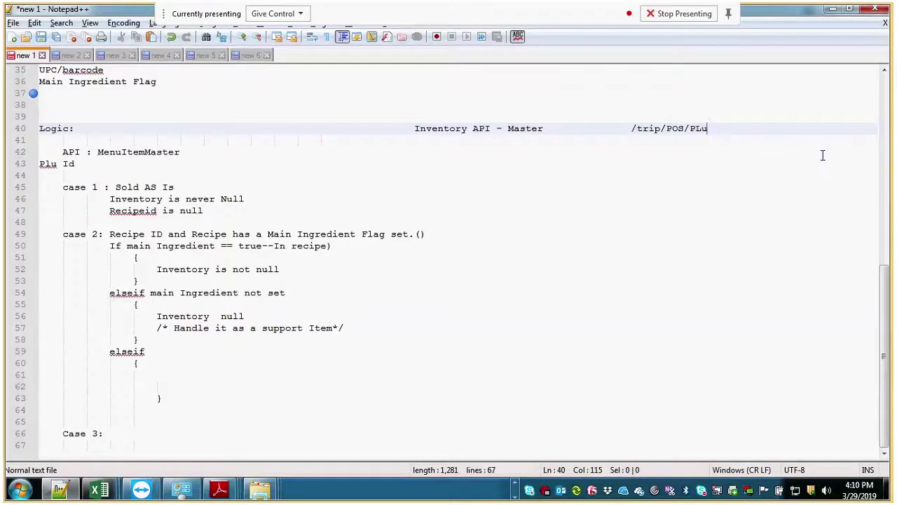
# - Add the note "-- Load to train" on the line below "/trip/POS/PLu", aligned under that heading
pyautogui.click(706, 142)
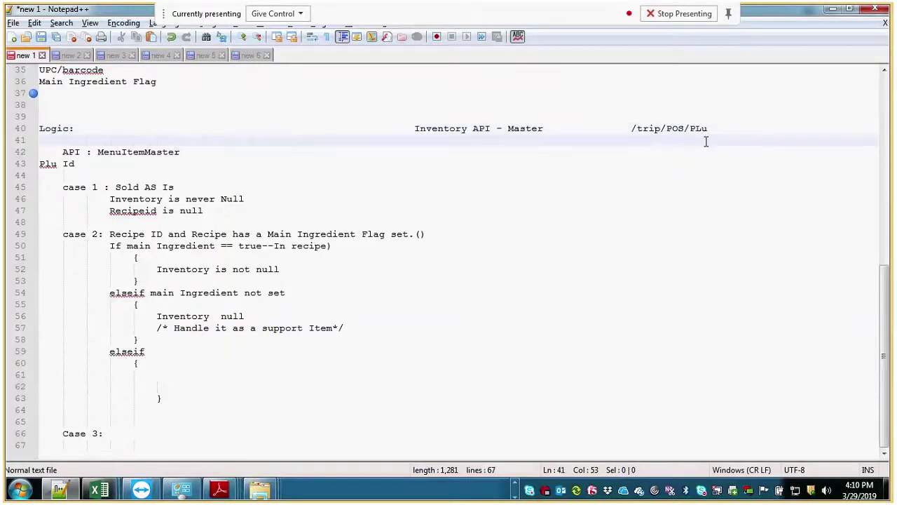
pyautogui.press('Tab')
pyautogui.press('Tab')
pyautogui.press('Tab')
pyautogui.press('Tab')
pyautogui.press('Tab')
pyautogui.press('Tab')
pyautogui.press('Tab')
pyautogui.press('Tab')
pyautogui.press('Tab')
pyautogui.press('Tab')
pyautogui.press('Tab')
pyautogui.press('Tab')
pyautogui.write('-- Load to train')
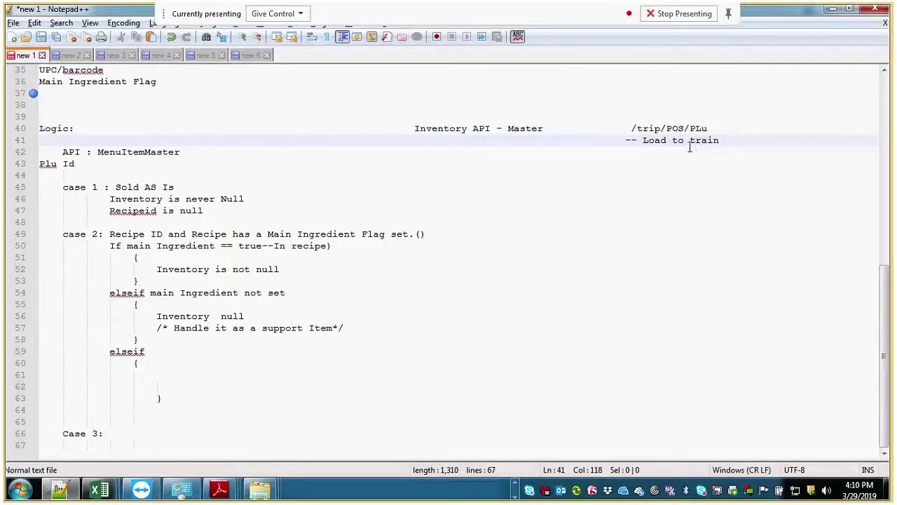
# - Add "WIMS master" below "Inventory API - Master" and realign "-- Load to train" under "/trip/POS/PLu"
pyautogui.click(443, 145)
pyautogui.write('WIMS')
pyautogui.write(' mas')
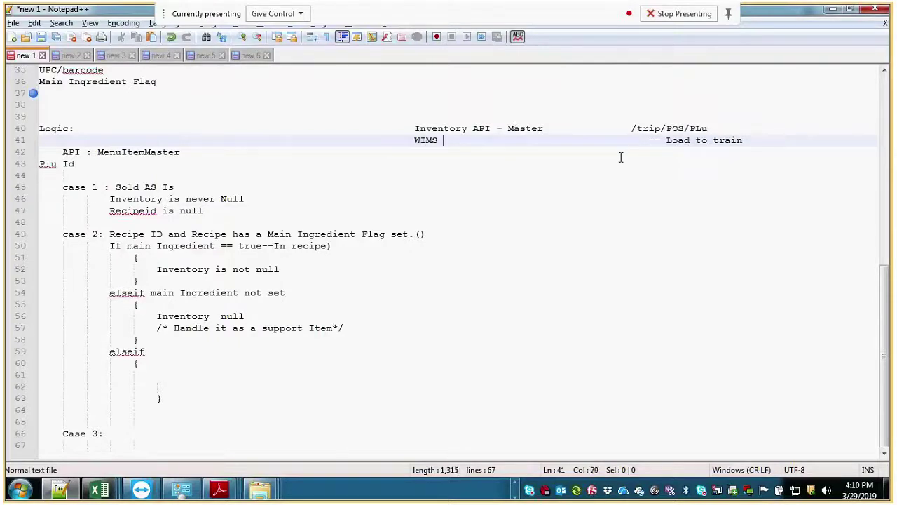
pyautogui.write('ter')
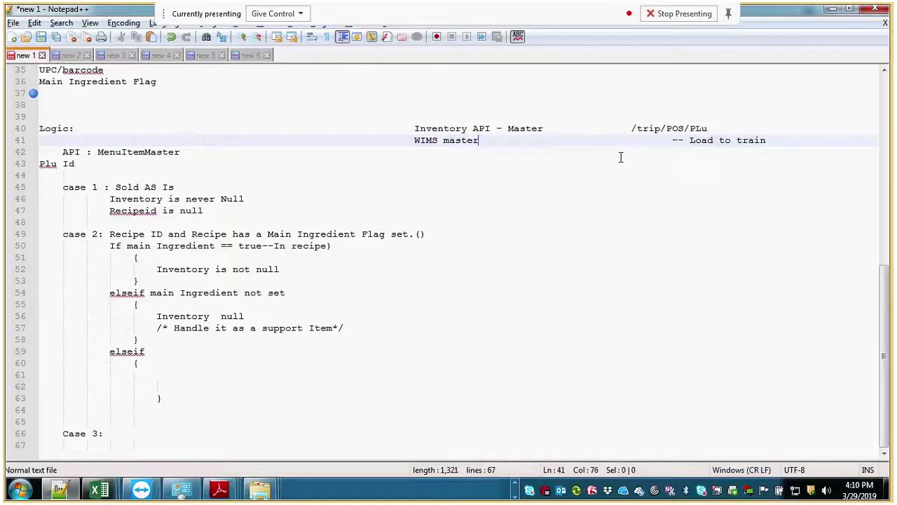
pyautogui.click(619, 141)
pyautogui.press('Delete')
pyautogui.press('Delete')
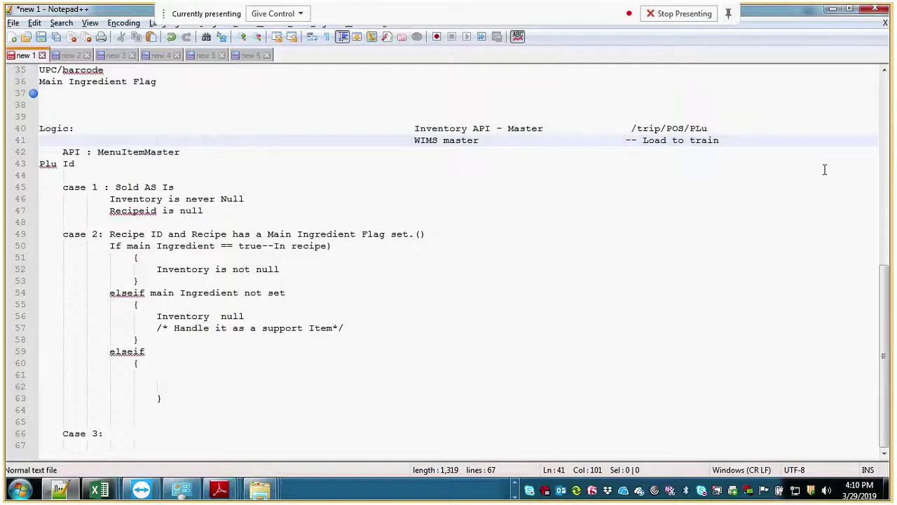
pyautogui.click(742, 143)
# - Add an indented "Support Inventory []" entry below the support item comment in case 2, with the closing bracket on its own line
pyautogui.click(366, 328)
pyautogui.press('Return')
pyautogui.press('Tab')
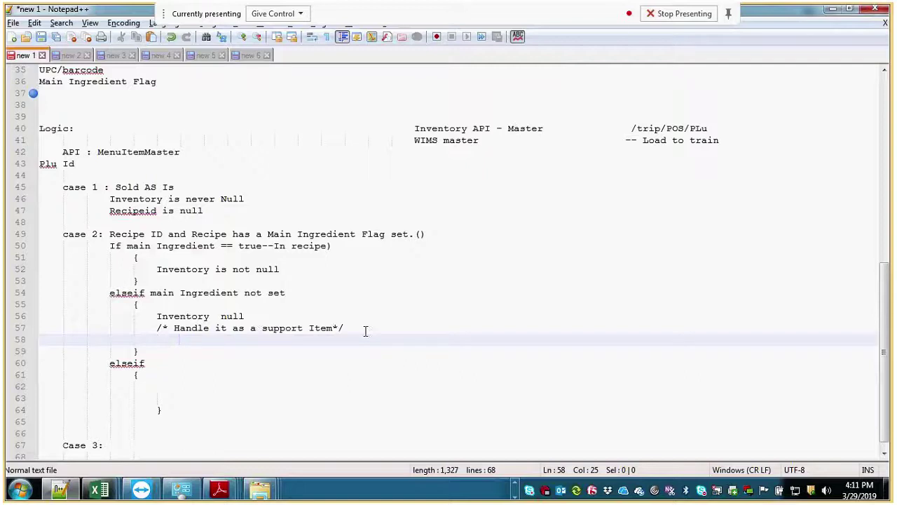
pyautogui.write('In')
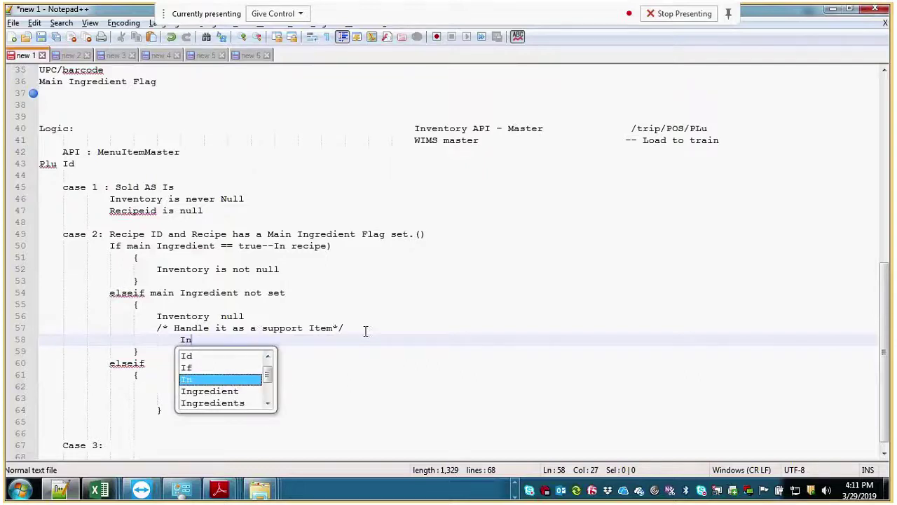
pyautogui.press('BackSpace')
pyautogui.press('BackSpace')
pyautogui.write('Suppor')
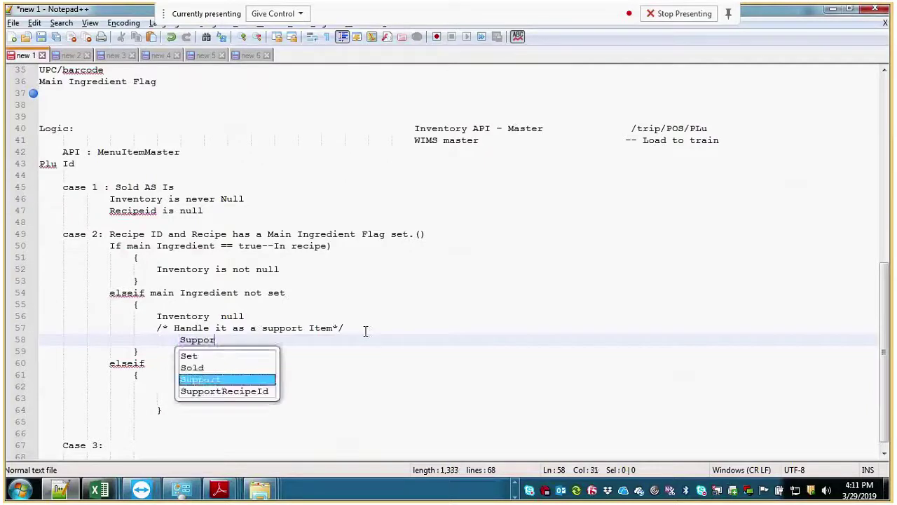
pyautogui.write('t In')
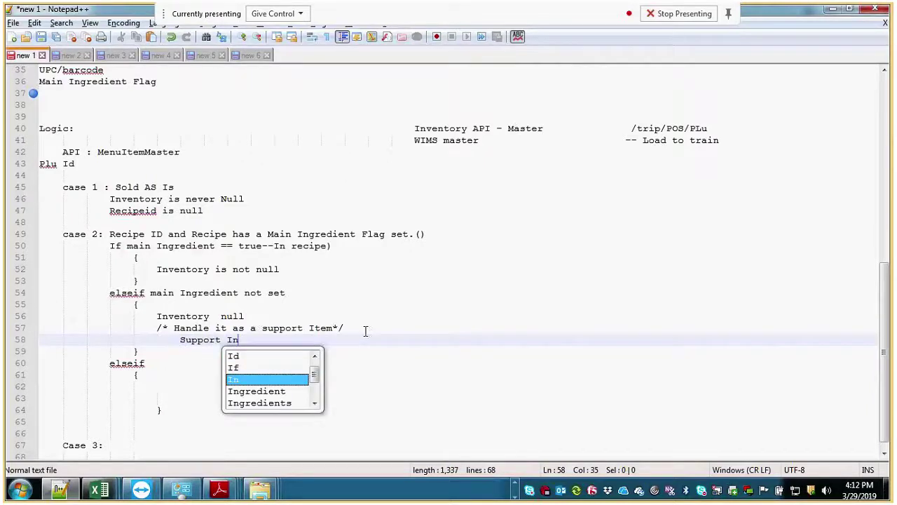
pyautogui.write('ventory')
pyautogui.write(' I')
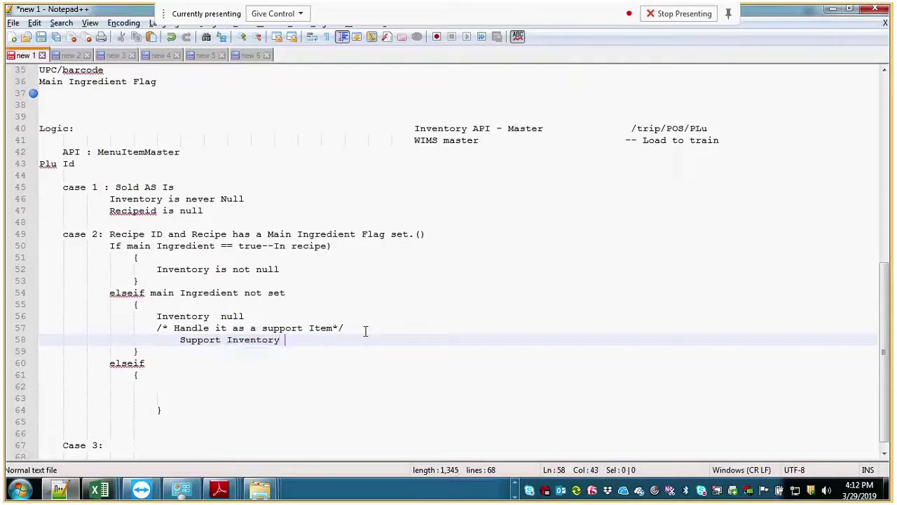
pyautogui.press('BackSpace')
pyautogui.write('[]')
pyautogui.press('Return')
pyautogui.press('Tab')
pyautogui.press('Tab')
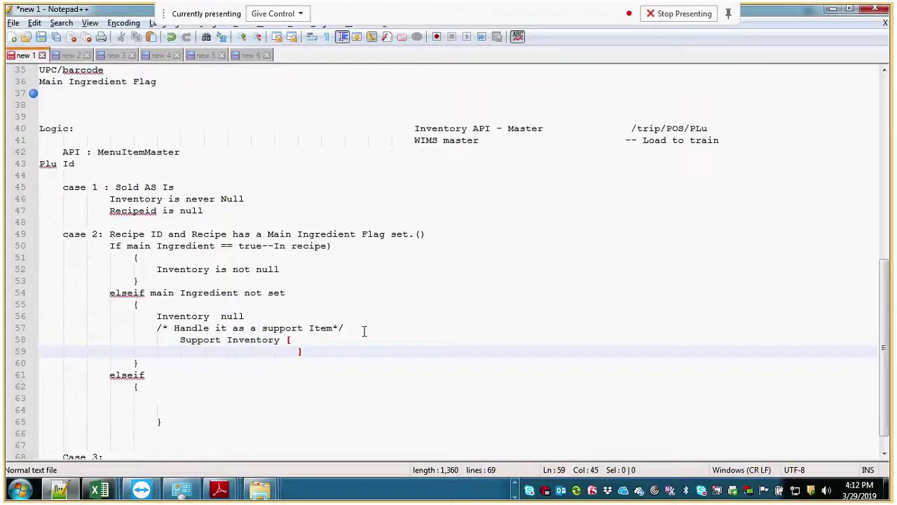
# - Bring the closing bracket up so the entry reads "Support Inventory [ ]" on one line
pyautogui.click(310, 341)
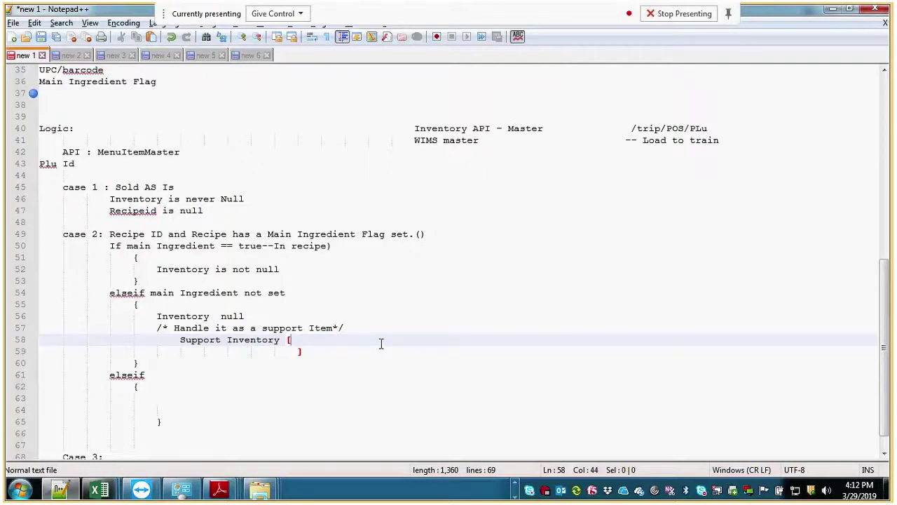
pyautogui.press('Delete')
pyautogui.press('Delete')
pyautogui.press('Delete')
pyautogui.press('Delete')
pyautogui.press('Delete')
pyautogui.press('Delete')
pyautogui.press('Delete')
pyautogui.press('Delete')
pyautogui.press('Delete')
pyautogui.press('Delete')
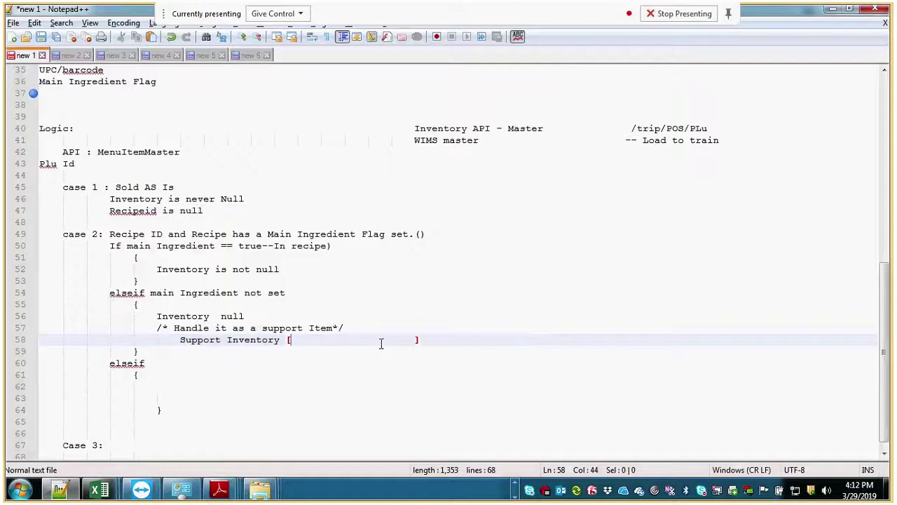
pyautogui.press('Delete')
# - Add the note "--BIN" on a new line below "-- Load to train", aligned with it
pyautogui.click(734, 141)
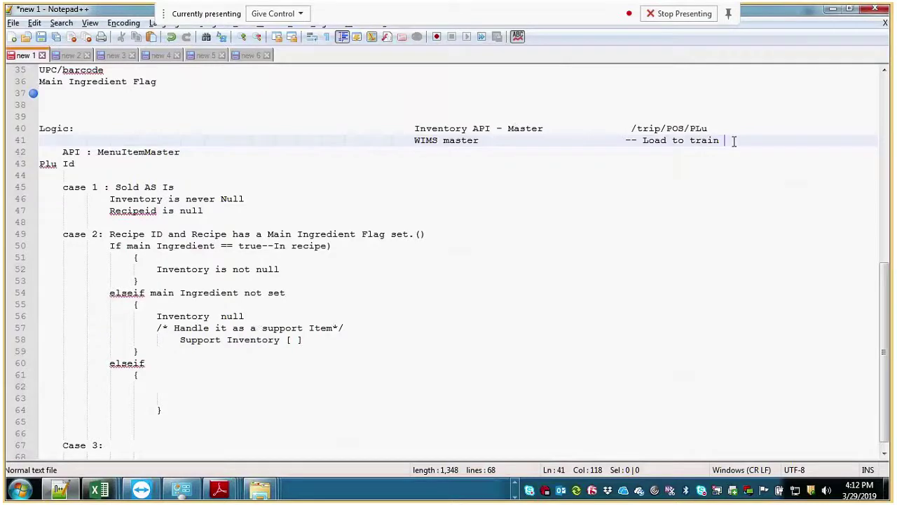
pyautogui.press('Return')
pyautogui.press('Tab')
pyautogui.press('Tab')
pyautogui.press('Tab')
pyautogui.press('Tab')
pyautogui.press('Tab')
pyautogui.press('Tab')
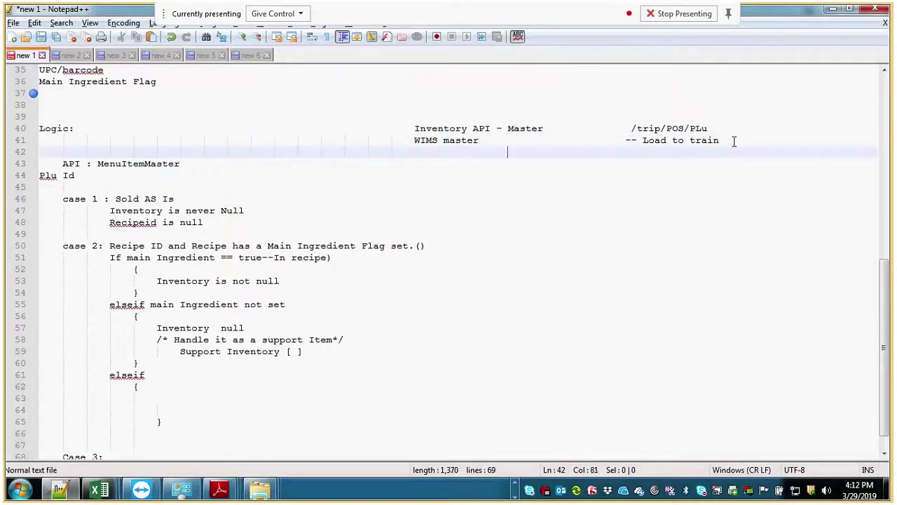
pyautogui.press('Tab')
pyautogui.press('Tab')
pyautogui.press('Tab')
pyautogui.write('--BIN')
pyautogui.press('Down')
pyautogui.press('Tab')
pyautogui.press('Tab')
pyautogui.press('Tab')
pyautogui.press('Tab')
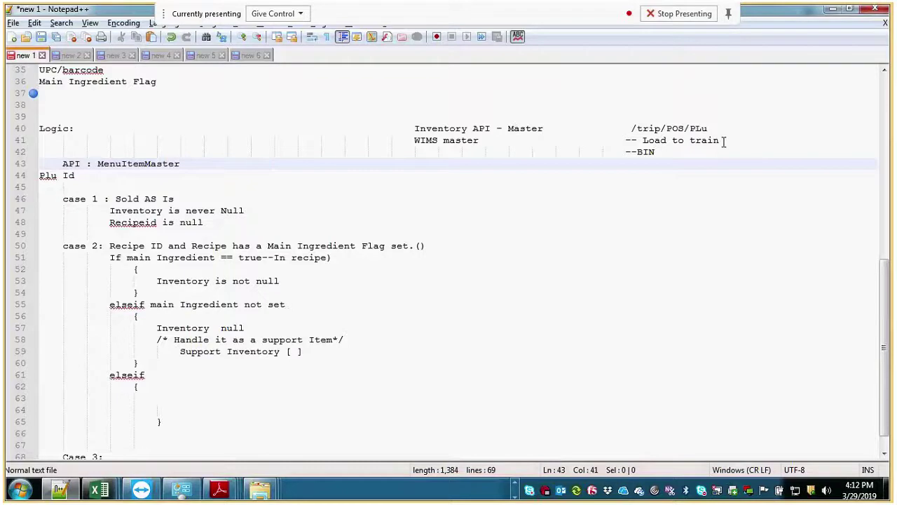
# - Add the note "--Plu" on a new line below "--BIN", aligned with it
pyautogui.click(672, 151)
pyautogui.press('Return')
pyautogui.press('Tab')
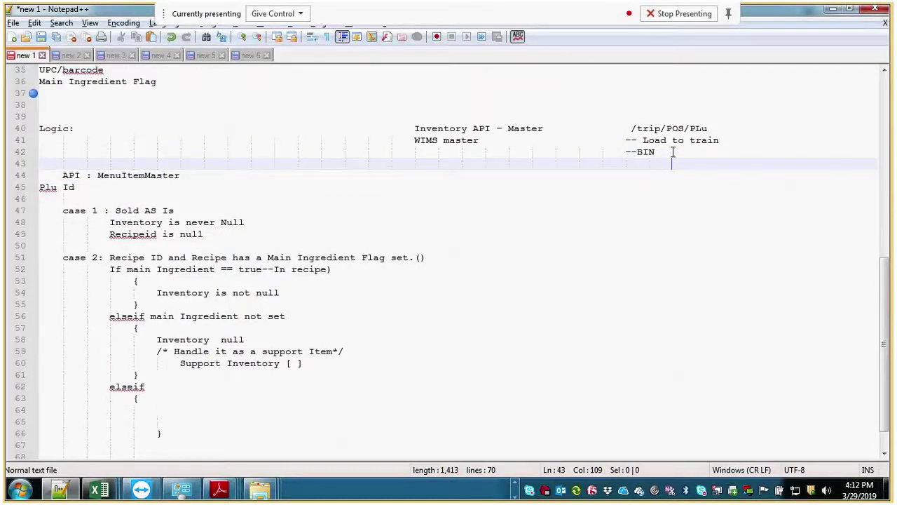
pyautogui.hotkey('ctrl', 'v')
pyautogui.press('Left')
pyautogui.press('Left')
pyautogui.press('Left')
pyautogui.press('Left')
pyautogui.press('Left')
pyautogui.press('Left')
pyautogui.press('Left')
pyautogui.press('Left')
pyautogui.press('Left')
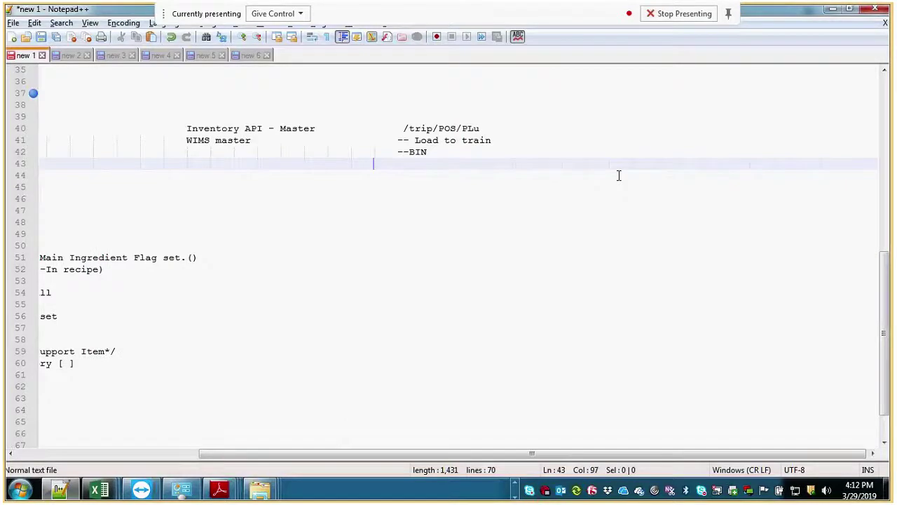
pyautogui.click(400, 160)
pyautogui.write('--')
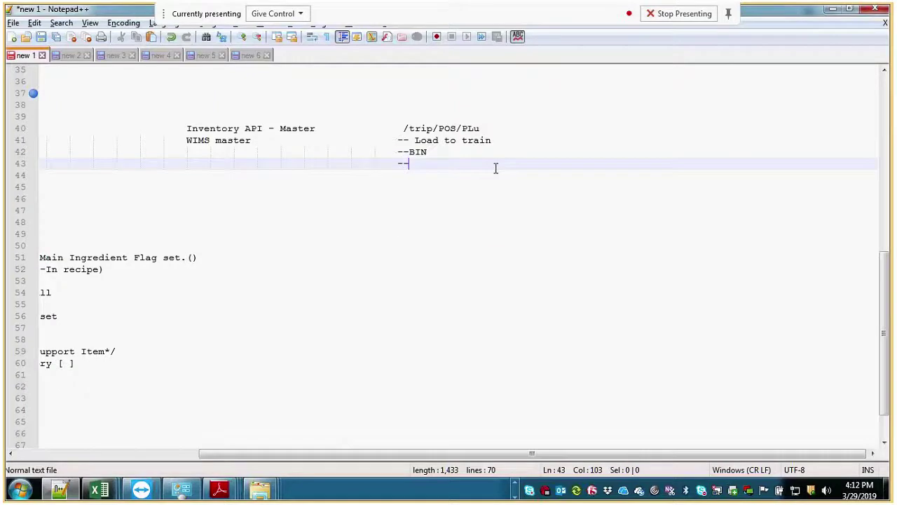
pyautogui.write('PLU')
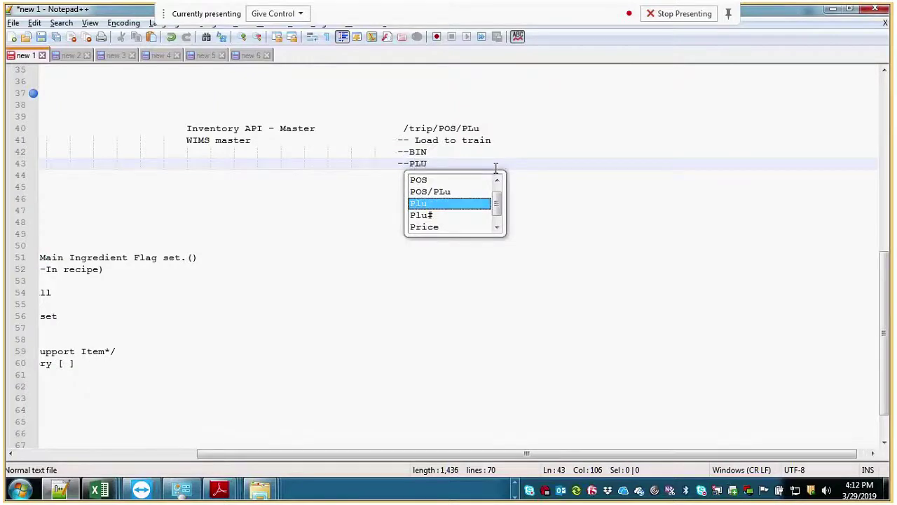
pyautogui.press('Return')
pyautogui.press('Tab')
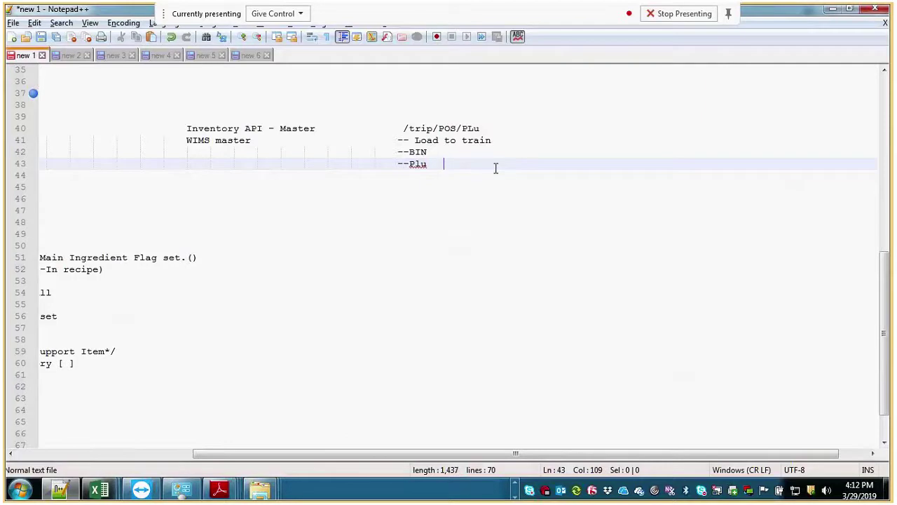
# - Add the note "--RMF" on a new line below "--Plu", aligned with it
pyautogui.press('Return')
pyautogui.click(633, 180)
pyautogui.press('Tab')
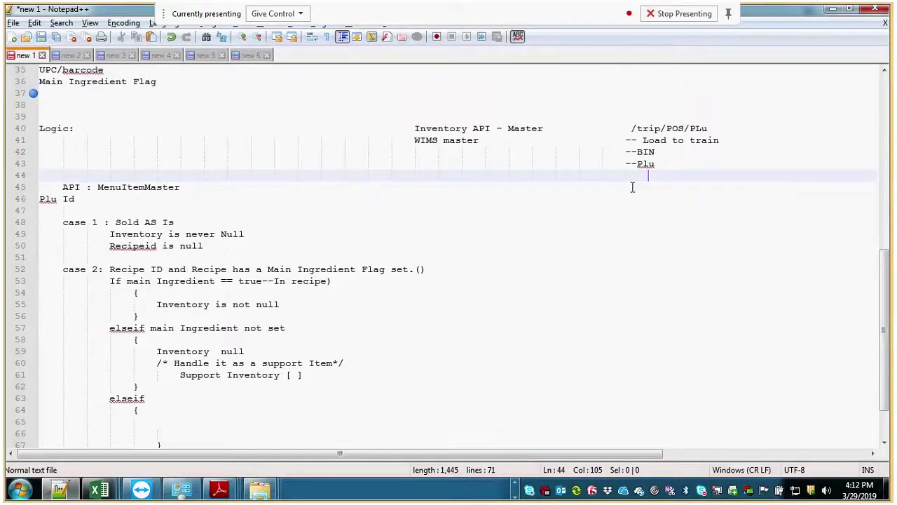
pyautogui.write('--RMF')
pyautogui.press('Tab')
pyautogui.write('(e)')
pyautogui.press('BackSpace')
pyautogui.press('BackSpace')
# - Place "API : MenuItemMaster" on its own line below "--RMF" with no indentation
pyautogui.press('Delete')
pyautogui.press('Delete')
pyautogui.press('Return')
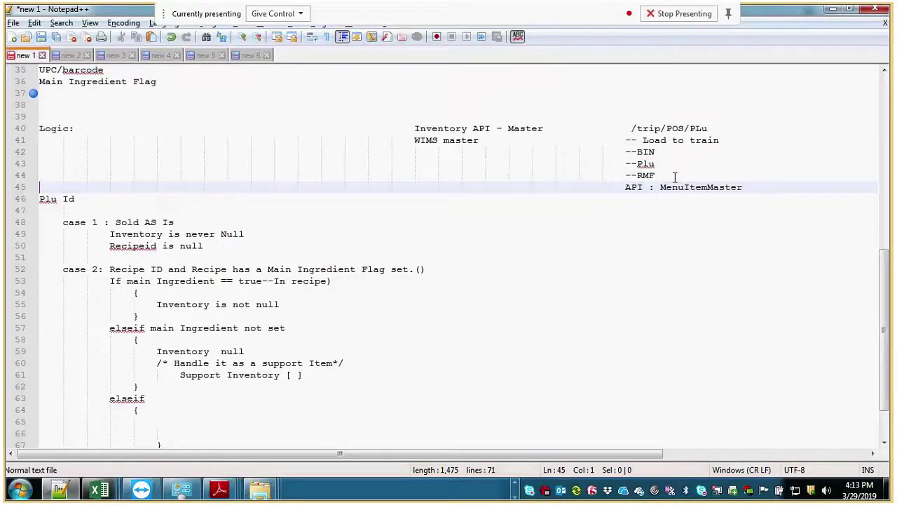
pyautogui.press('BackSpace')
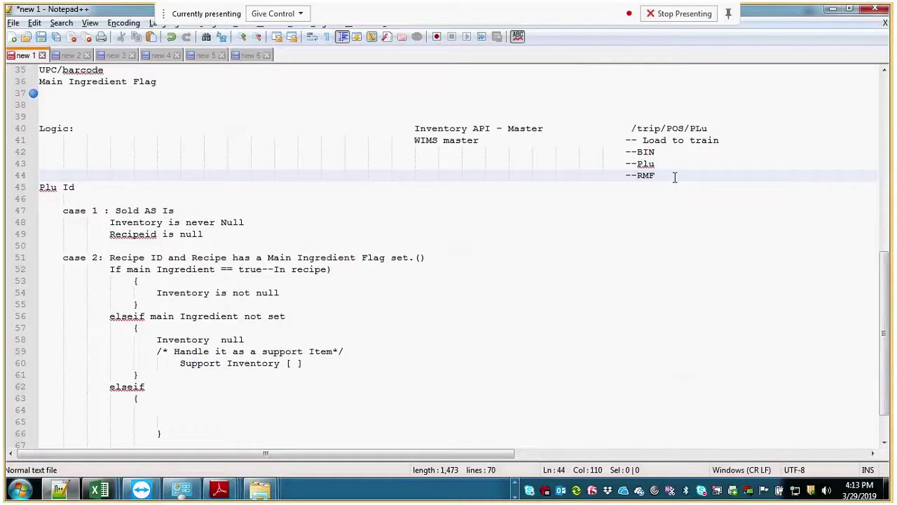
pyautogui.press('Return')
pyautogui.hotkey('shift', 'Tab')
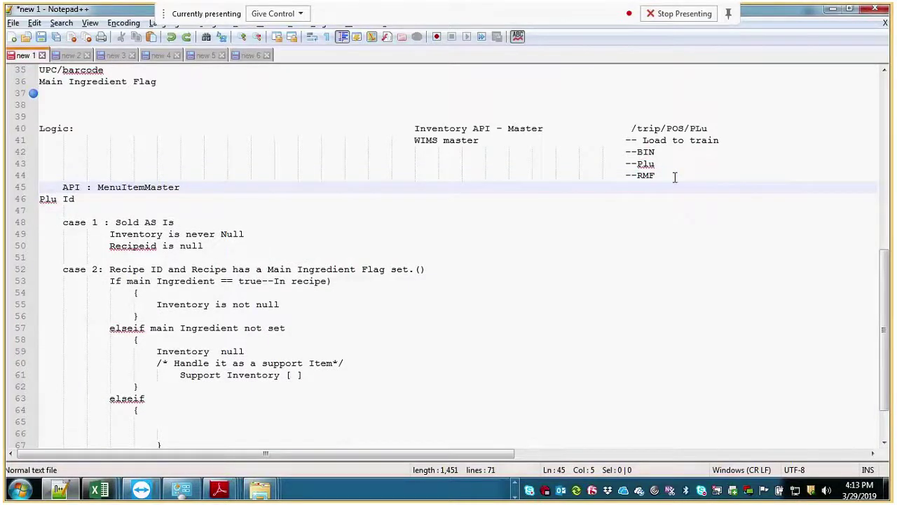
pyautogui.hotkey('shift', 'Tab')
# - Change the "Support Inventory [ ]" entry in case 2 to "Support ID"
pyautogui.scroll(-1, 381, 254)
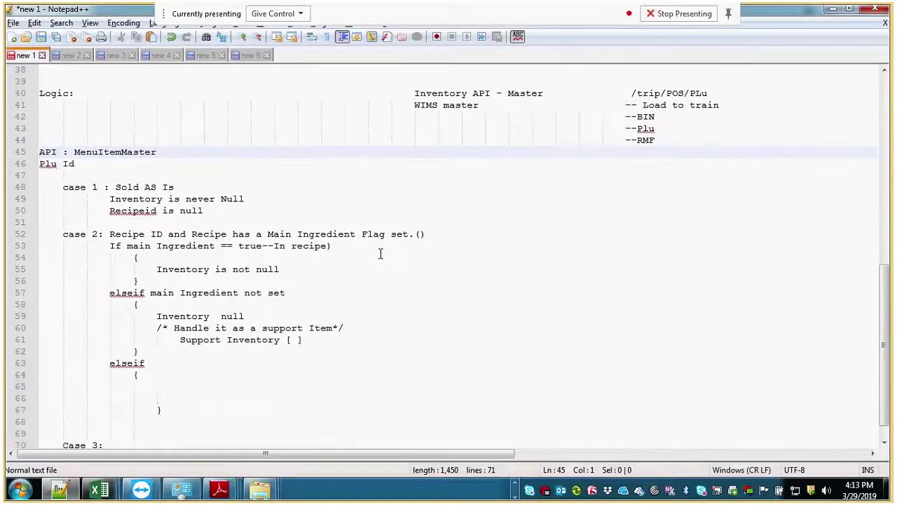
pyautogui.click(291, 340)
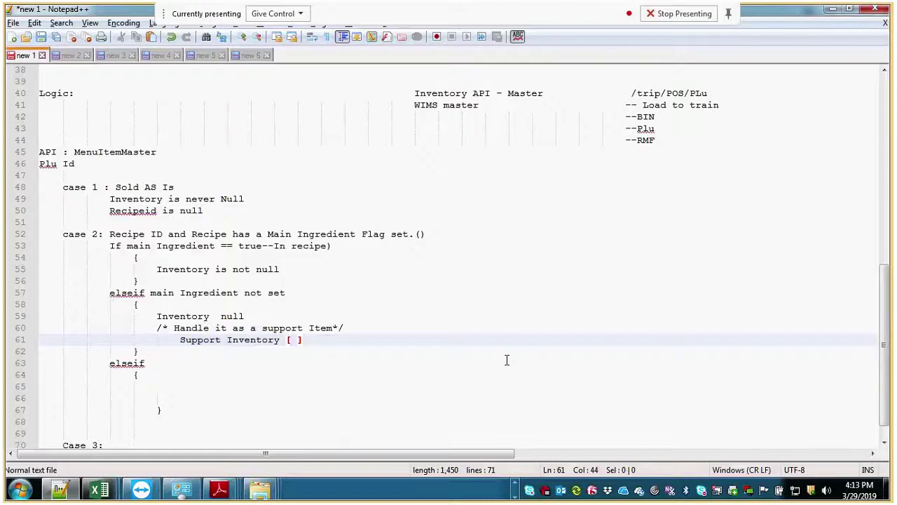
pyautogui.click(237, 344)
pyautogui.write('D')
pyautogui.press('Delete')
pyautogui.press('Delete')
pyautogui.press('Delete')
pyautogui.press('Delete')
pyautogui.press('Delete')
pyautogui.press('Delete')
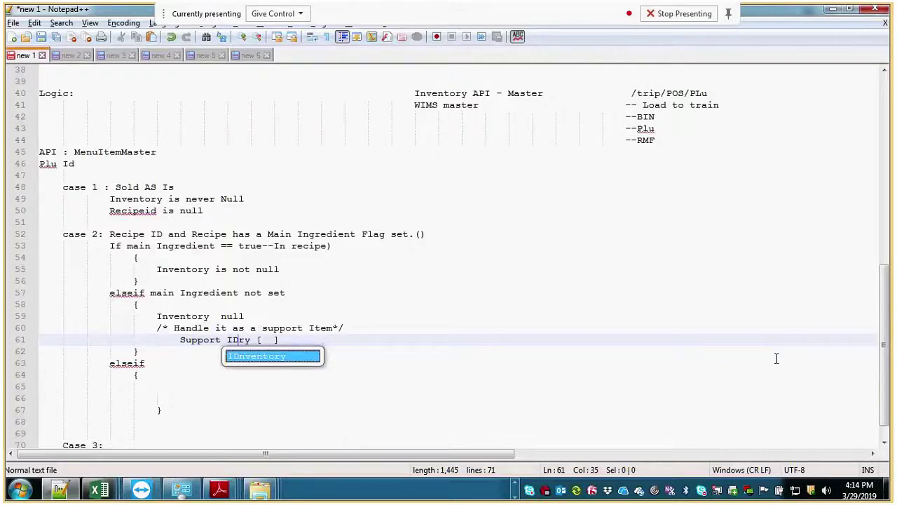
pyautogui.press('Delete')
pyautogui.press('Delete')
pyautogui.press('Delete')
pyautogui.press('Delete')
pyautogui.press('Delete')
pyautogui.press('Delete')
pyautogui.write('\\')
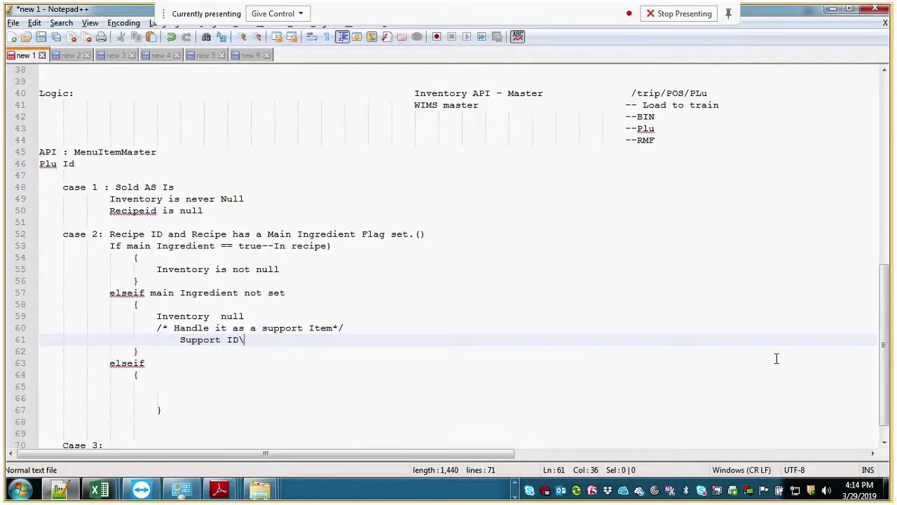
pyautogui.press('BackSpace')
# - Add "InventoryId[]" on a further indented line below "Support ID" in case 2
pyautogui.press('Return')
pyautogui.press('Tab')
pyautogui.write('Inv')
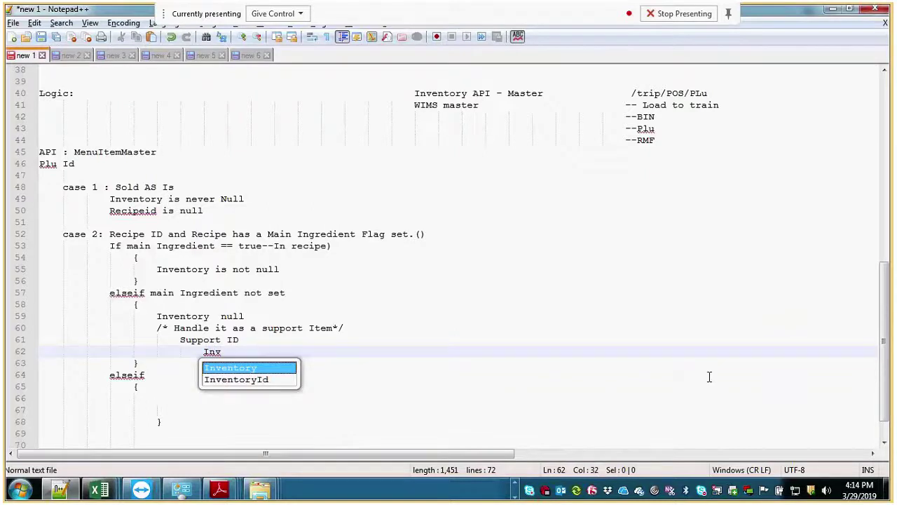
pyautogui.press('Down')
pyautogui.press('Return')
pyautogui.write('[]')
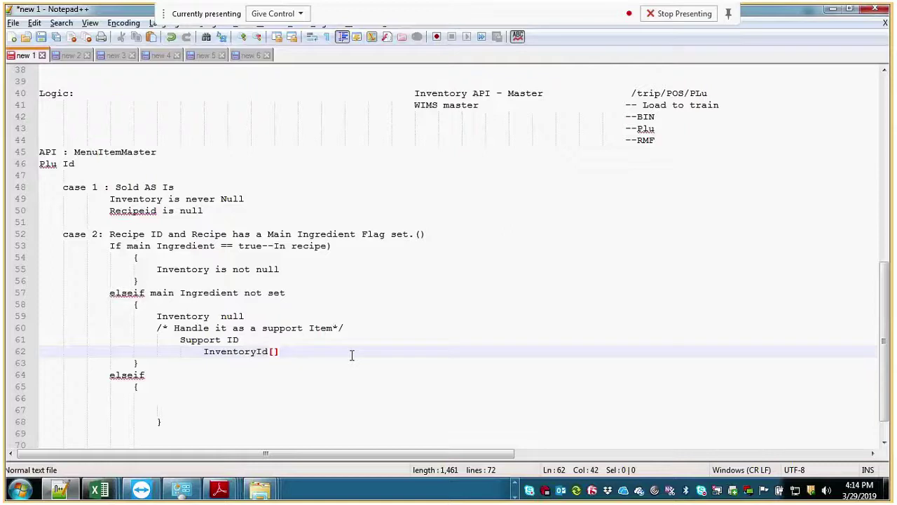
pyautogui.press('Right')
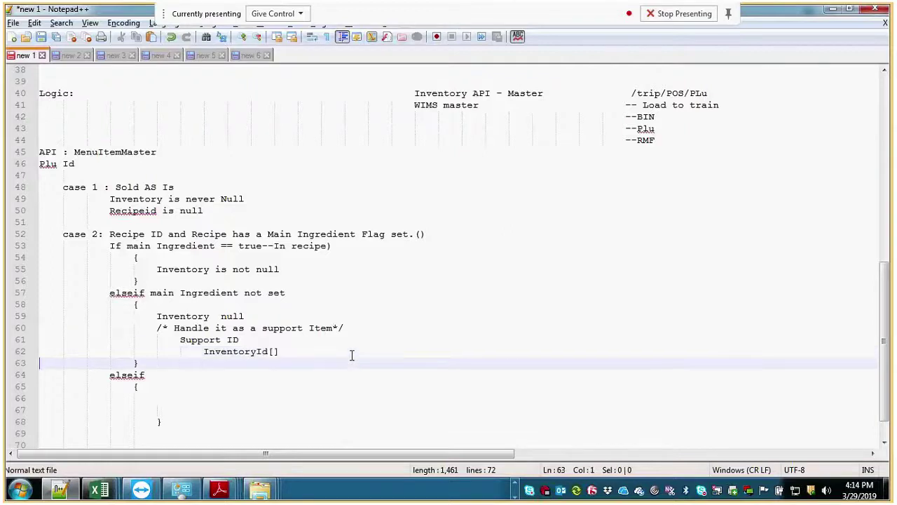
pyautogui.hotkey('ctrl', 'End')
# - Delete "InventoryId[]" from the line below "Support ID" and return to the end of the "Support ID" line
pyautogui.click(307, 314)
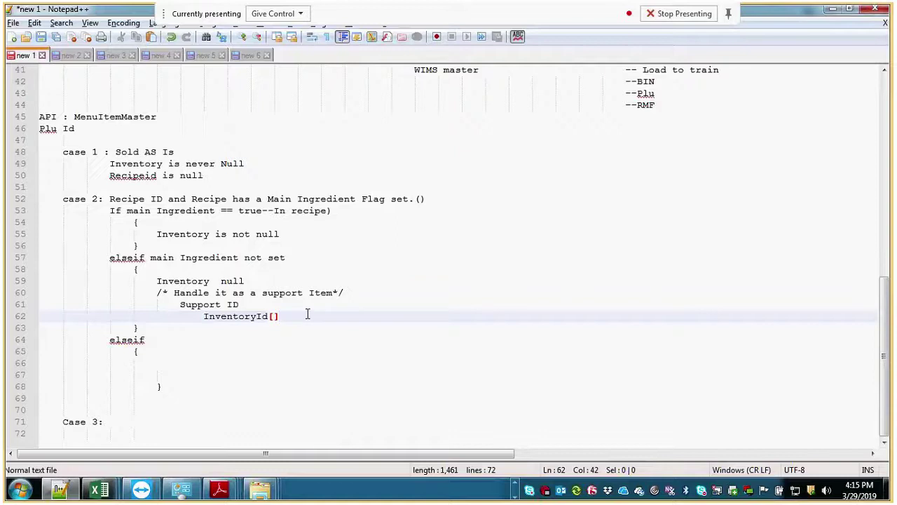
pyautogui.press('BackSpace')
pyautogui.press('BackSpace')
pyautogui.press('BackSpace')
pyautogui.press('BackSpace')
pyautogui.press('BackSpace')
pyautogui.press('BackSpace')
pyautogui.press('BackSpace')
pyautogui.press('BackSpace')
pyautogui.press('BackSpace')
pyautogui.press('BackSpace')
pyautogui.press('BackSpace')
pyautogui.press('BackSpace')
pyautogui.press('BackSpace')
pyautogui.press('BackSpace')
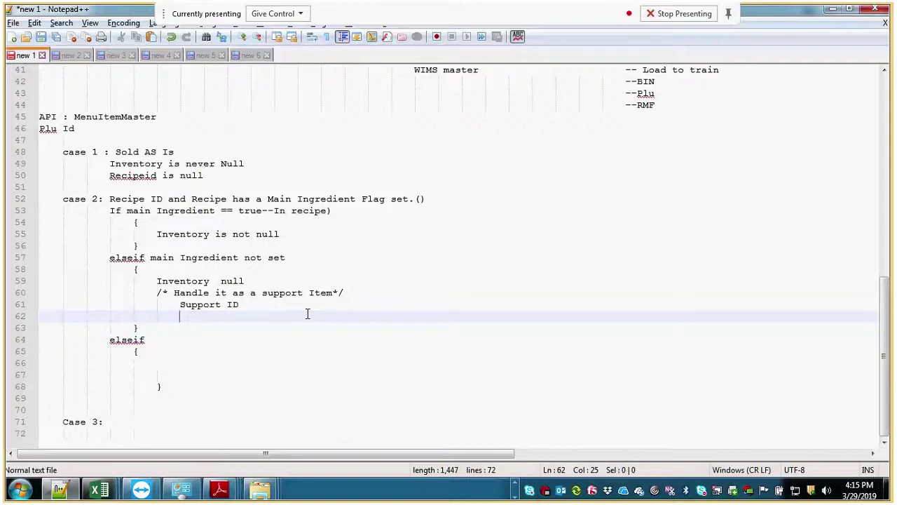
pyautogui.click(303, 303)
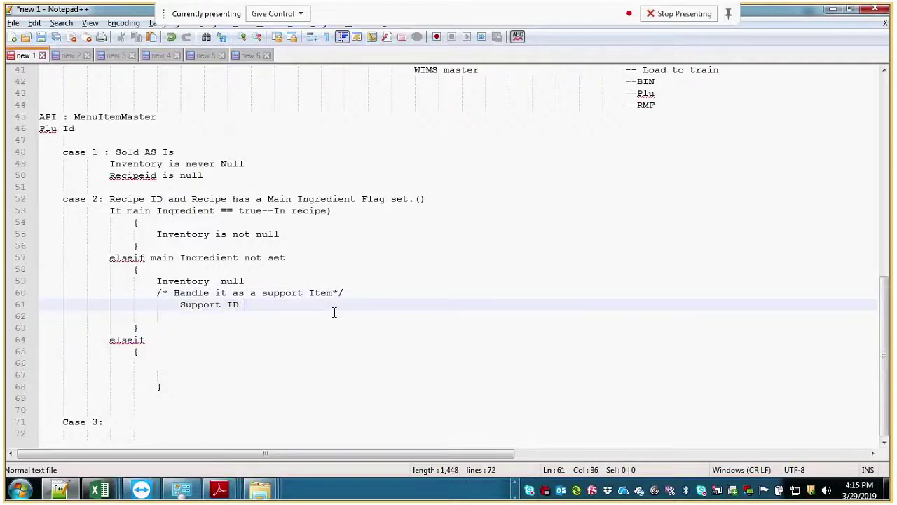
# - Append "(/* API */)" to the "Support ID" line in case 2 and delete the empty last elseif block with its braces
pyautogui.write('(')
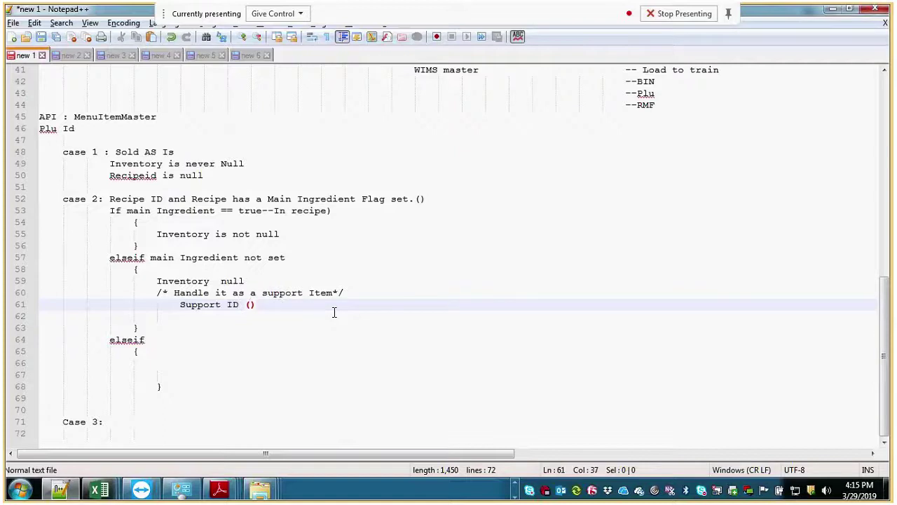
pyautogui.write('/* API */')
pyautogui.click(422, 299)
pyautogui.moveTo(176, 385); pyautogui.dragTo(85, 347)
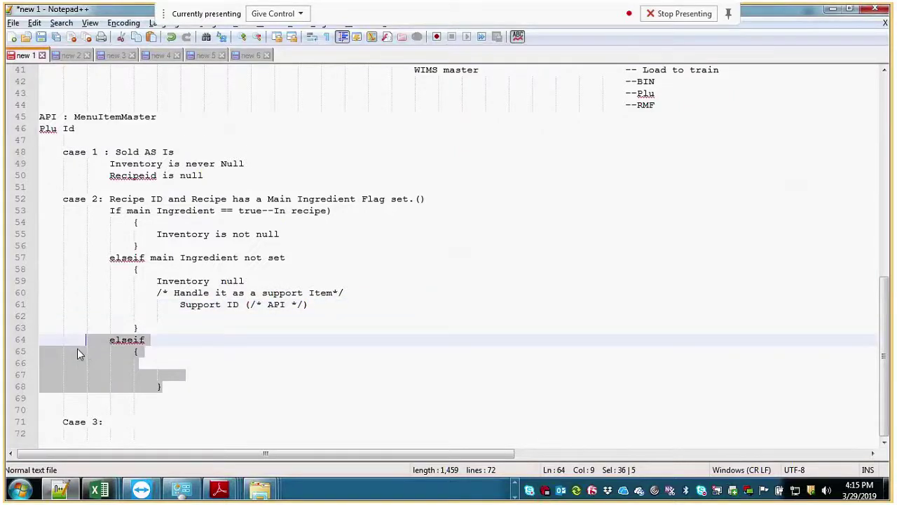
pyautogui.press('Delete')
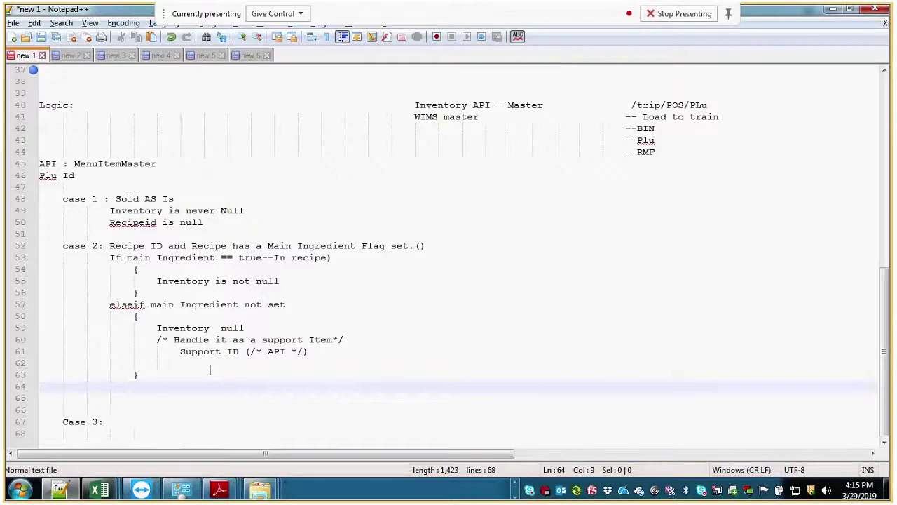
# - Review ProfileId in the field list, then switch to Chrome and select the Hot Beverage Support recipe
pyautogui.scroll(3, 210, 369)
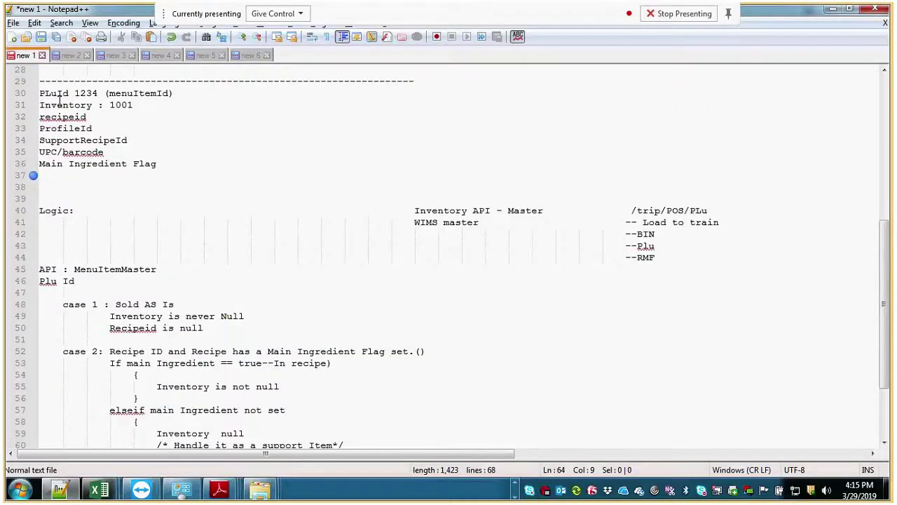
pyautogui.click(75, 128)
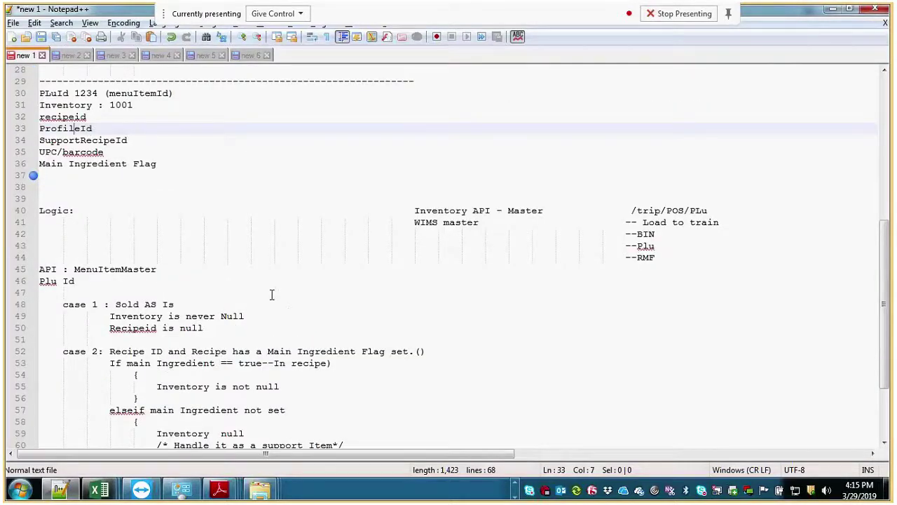
pyautogui.scroll(-1, 273, 294)
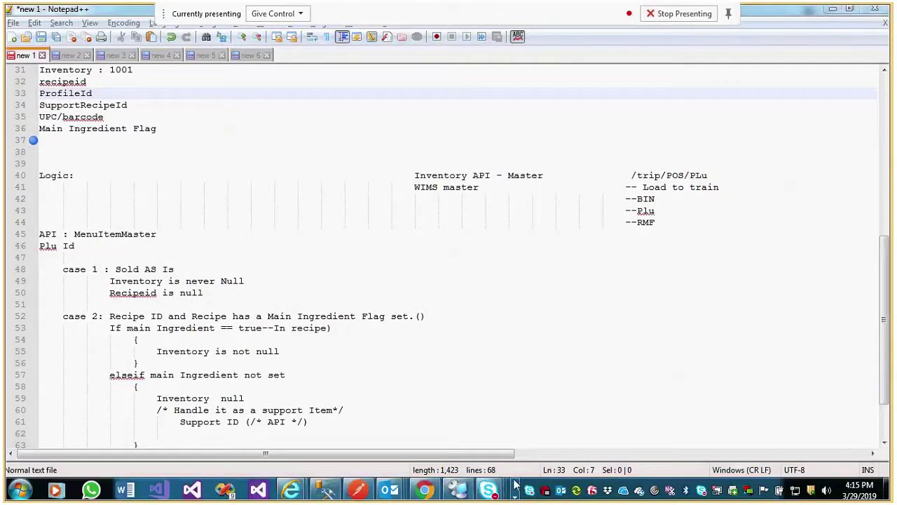
pyautogui.hotkey('alt', 'Tab')
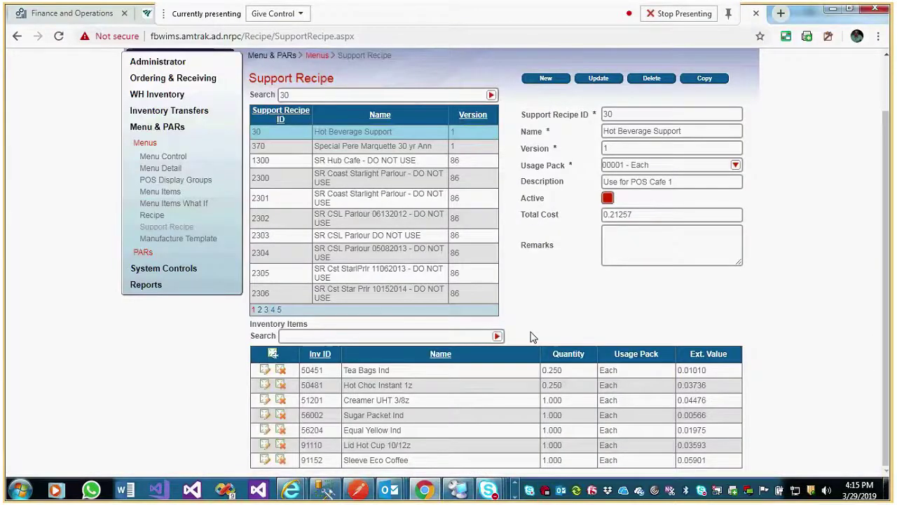
pyautogui.click(396, 138)
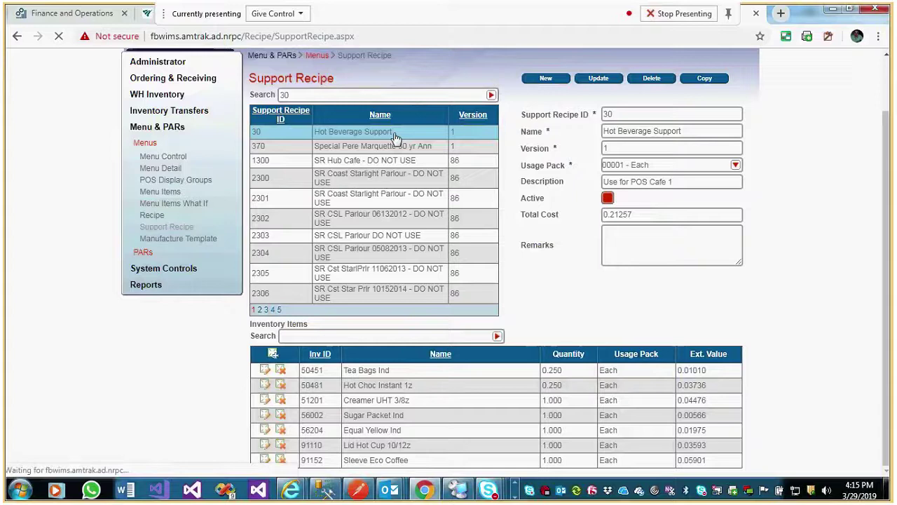
# - Switch to Postman and search the menuitemmaster response for ProfileId": null
pyautogui.hotkey('alt', 'Tab')
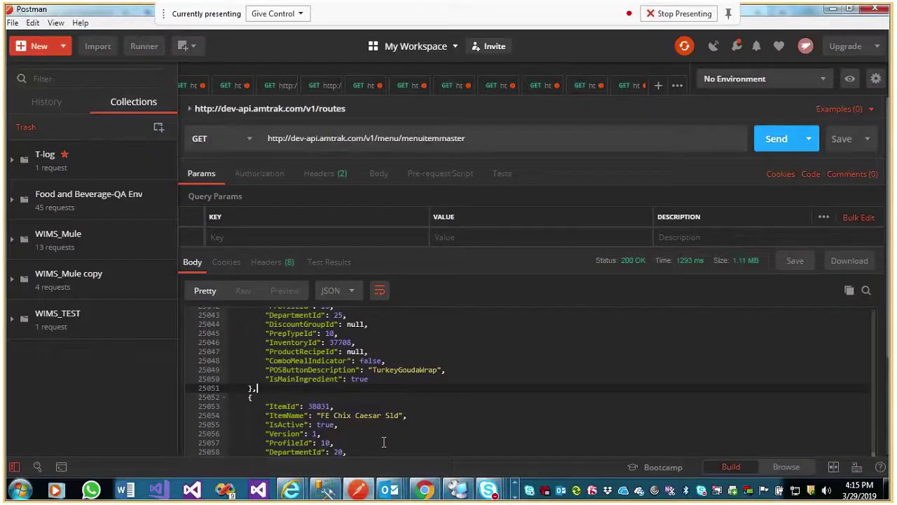
pyautogui.scroll(1, 383, 442)
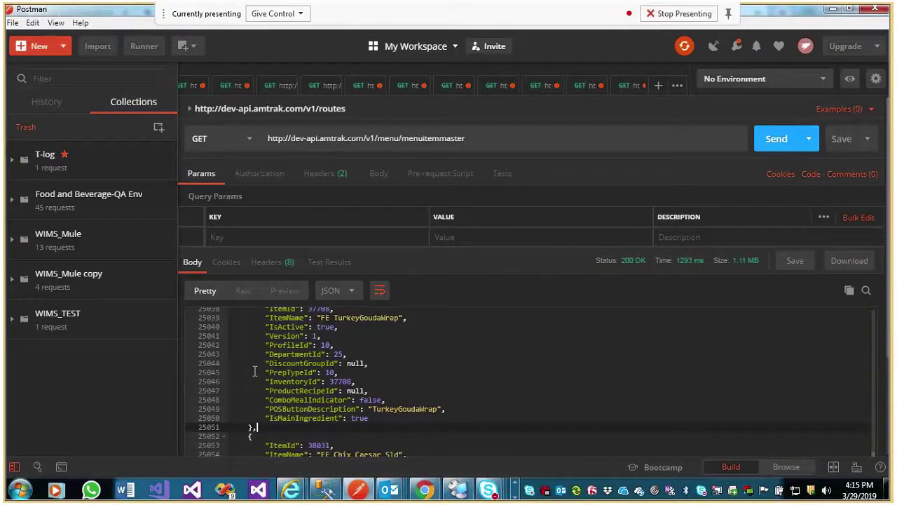
pyautogui.moveTo(269, 345); pyautogui.dragTo(330, 342)
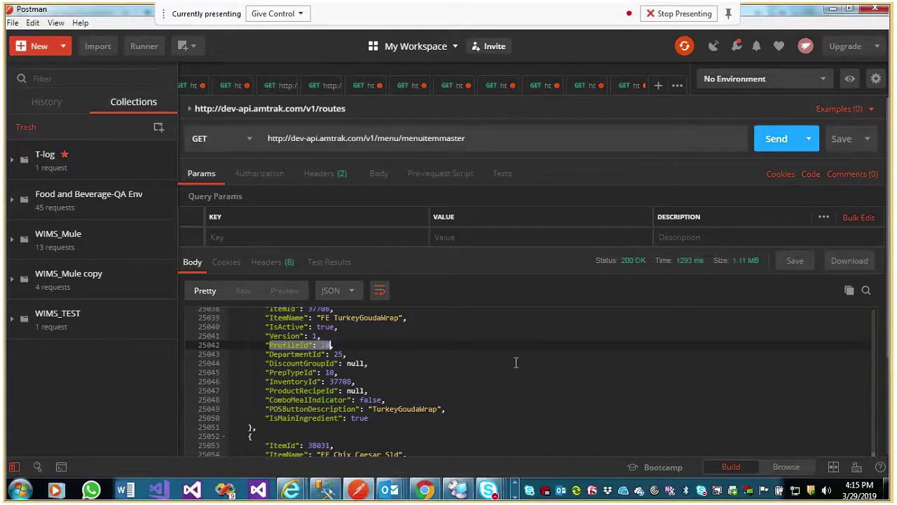
pyautogui.hotkey('ctrl', 'f')
pyautogui.click(741, 317)
pyautogui.press('BackSpace')
pyautogui.press('BackSpace')
pyautogui.press('BackSpace')
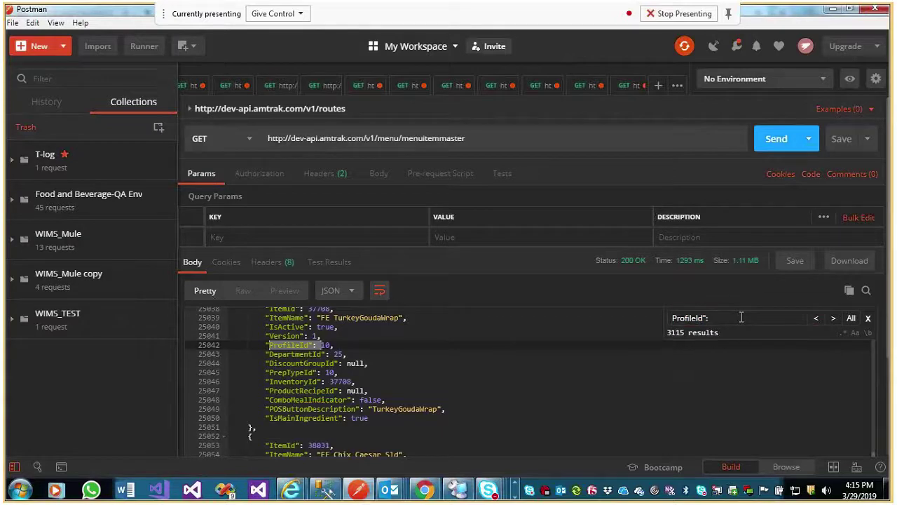
pyautogui.write('null')
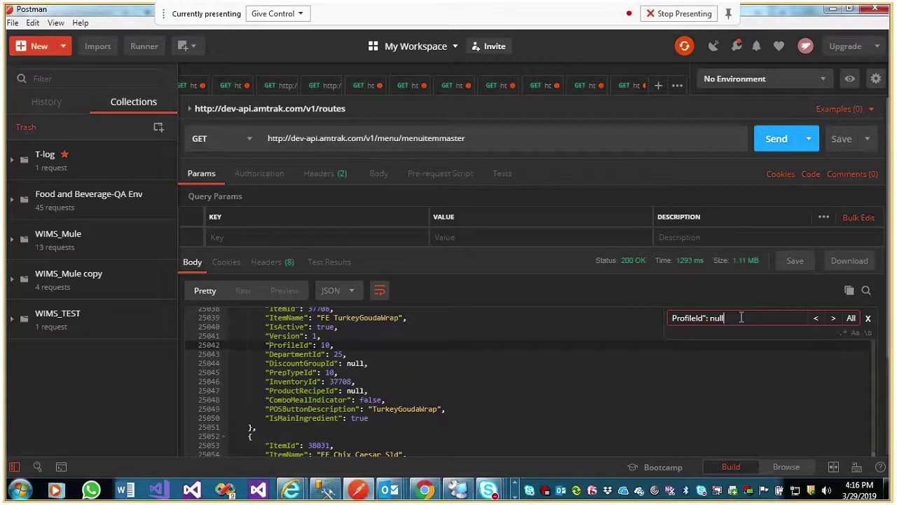
pyautogui.click(868, 319)
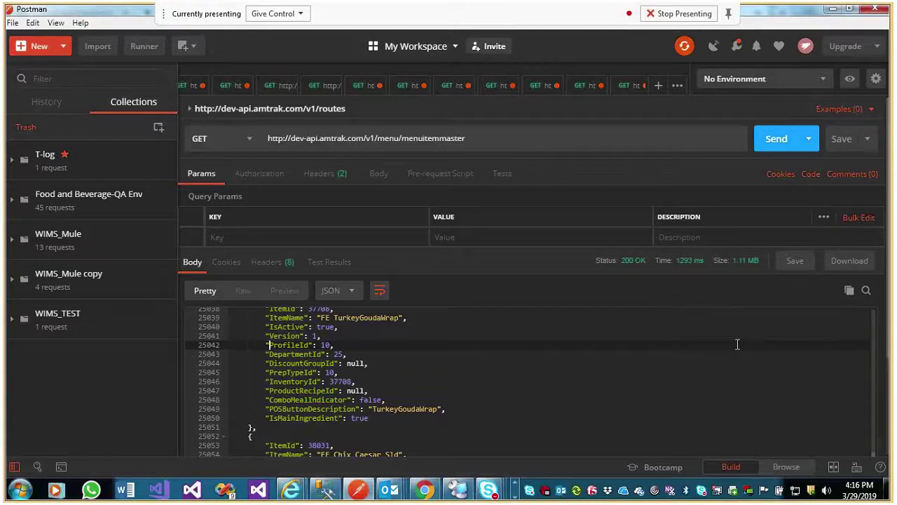
pyautogui.hotkey('ctrl', 'f')
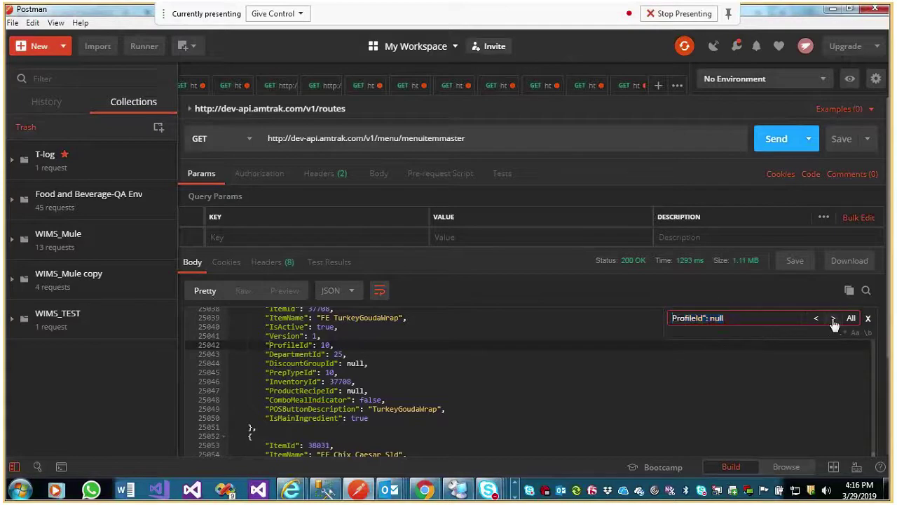
pyautogui.click(868, 318)
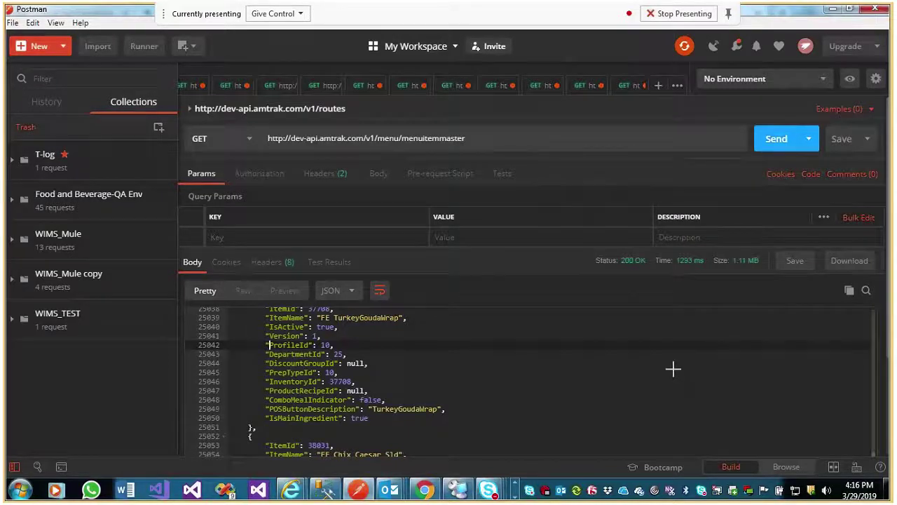
# - Return to the Notepad++ notes and delete one of the blank lines above "Case 3:"
pyautogui.hotkey('alt', 'Tab')
pyautogui.hotkey('alt', 'Tab')
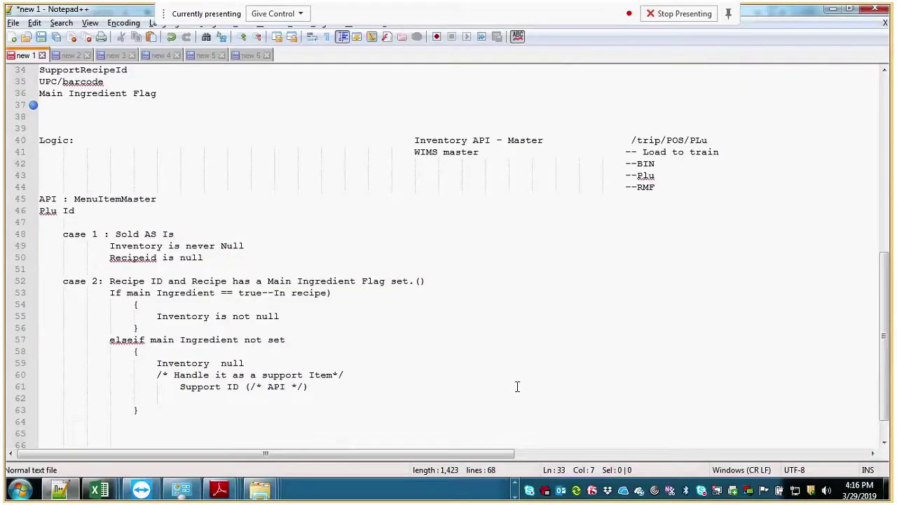
pyautogui.scroll(-1, 517, 386)
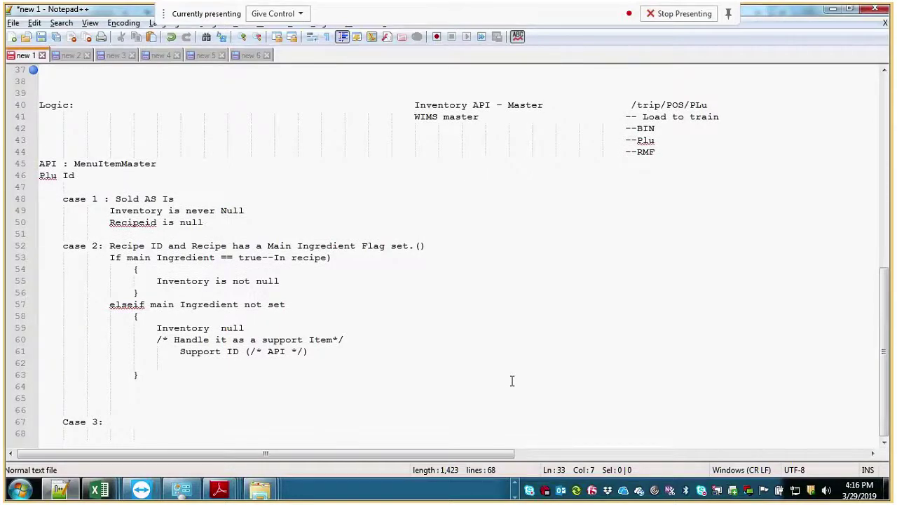
pyautogui.click(199, 402)
pyautogui.press('Delete')
pyautogui.press('Delete')
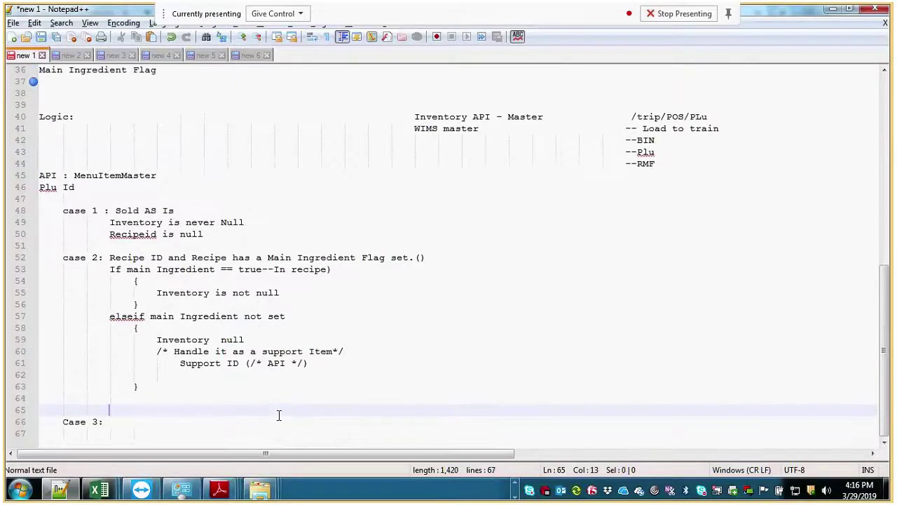
pyautogui.press('Delete')
# - Replace "POS" with "TrainOn" in the /trip path on the Logic line
pyautogui.click(667, 117)
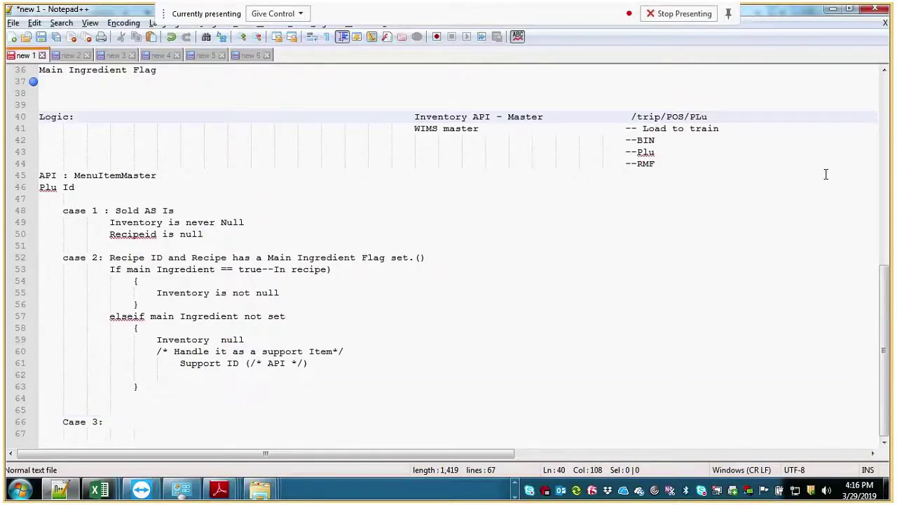
pyautogui.write('TrainOn')
pyautogui.press('Delete')
pyautogui.press('Delete')
pyautogui.press('Delete')
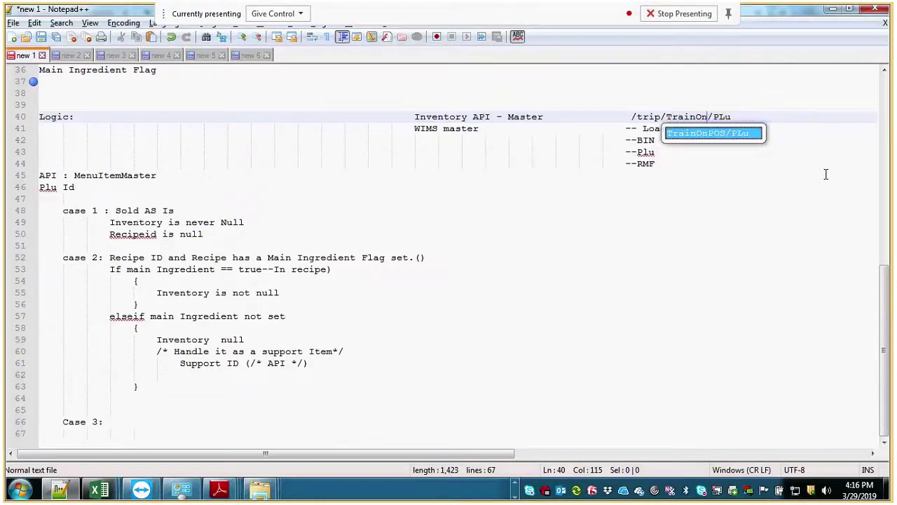
# - Replace "PLu" with "{entryId}" at the end of the /trip/TrainOn/ path
pyautogui.click(748, 116)
pyautogui.press('BackSpace')
pyautogui.press('BackSpace')
pyautogui.press('BackSpace')
pyautogui.press('BackSpace')
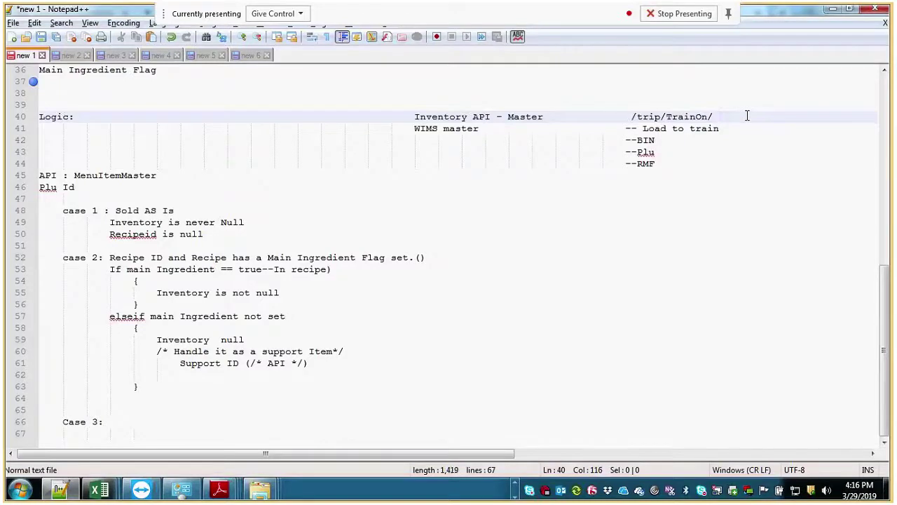
pyautogui.write('t')
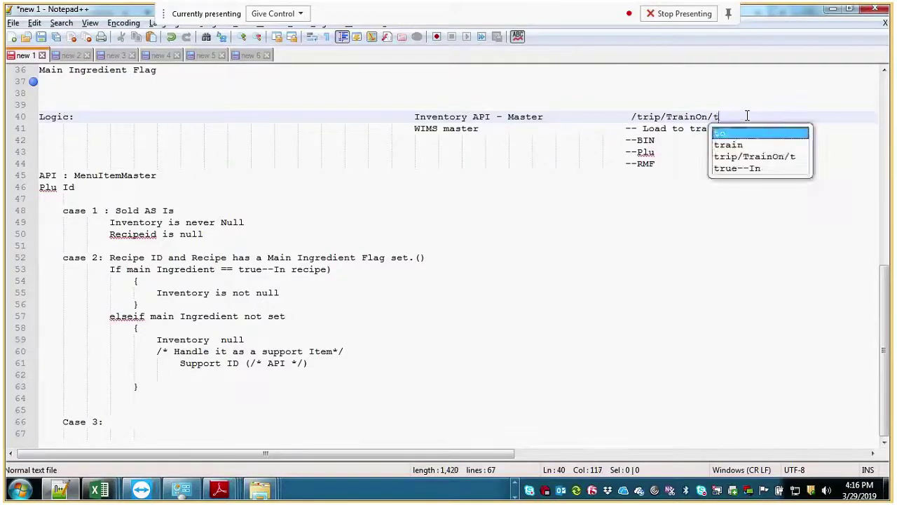
pyautogui.press('BackSpace')
pyautogui.write('{entry')
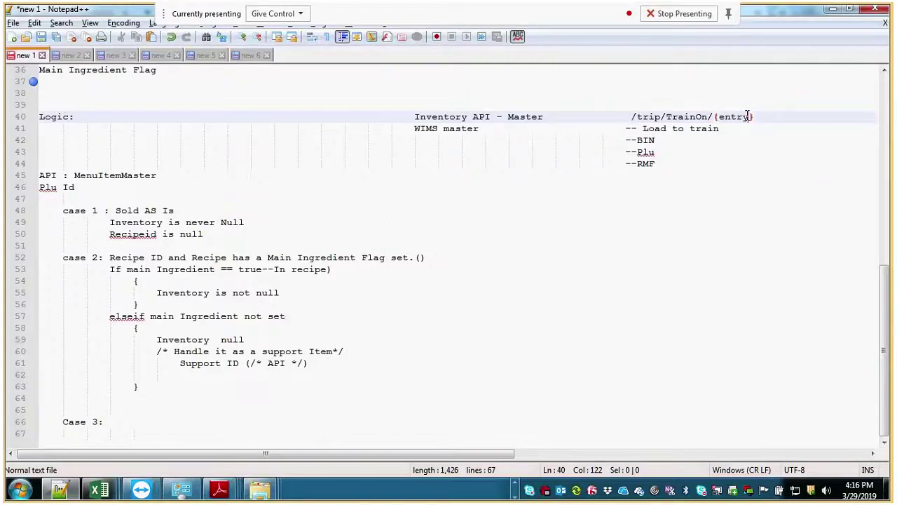
pyautogui.write('Id')
# - Delete another blank line between the closing brace of case 2 and "Case 3:"
pyautogui.click(249, 175)
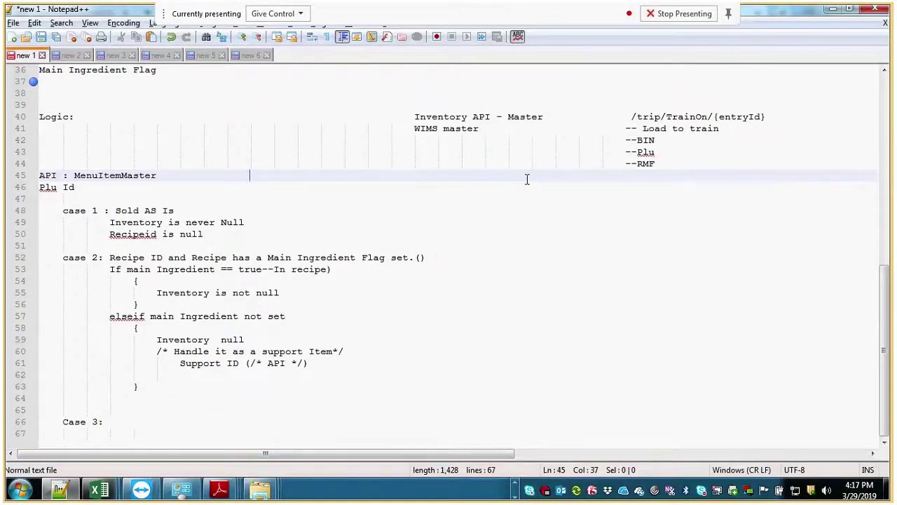
pyautogui.click(119, 400)
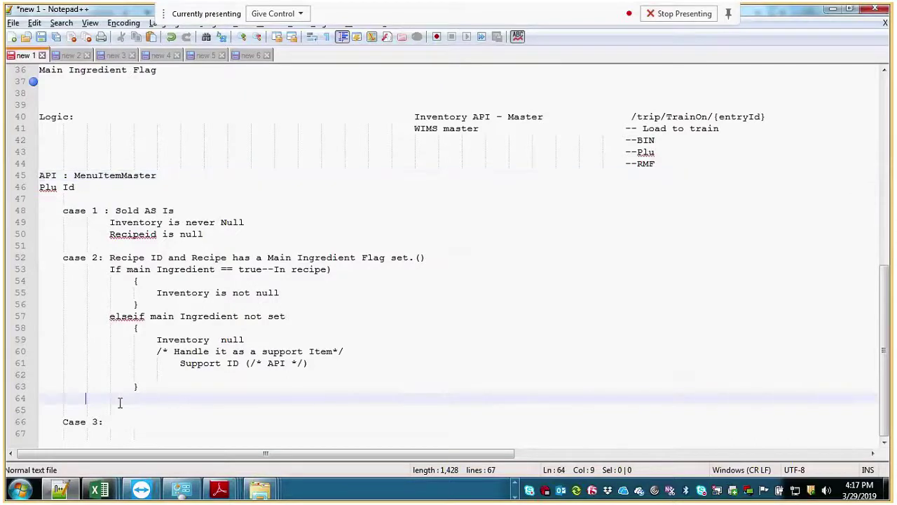
pyautogui.press('Delete')
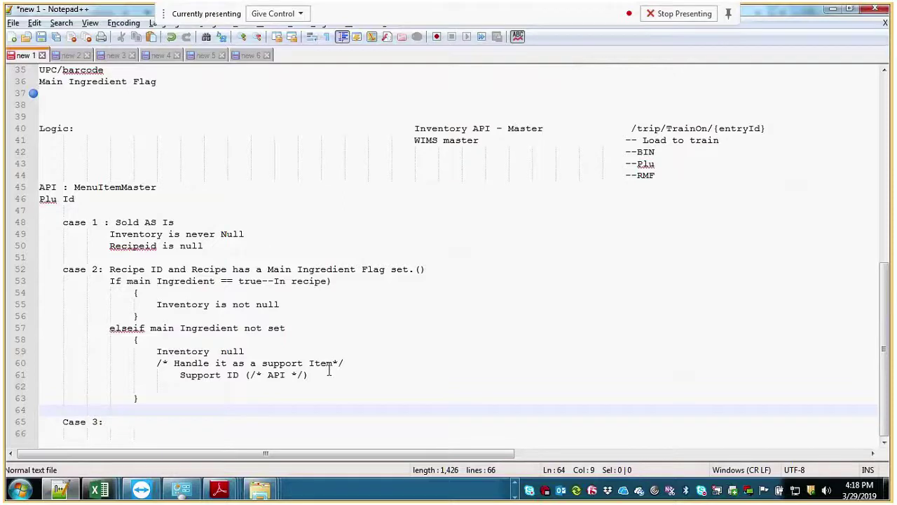
# - Insert a new indented line below "Recipeid is null" in case 1
pyautogui.click(266, 247)
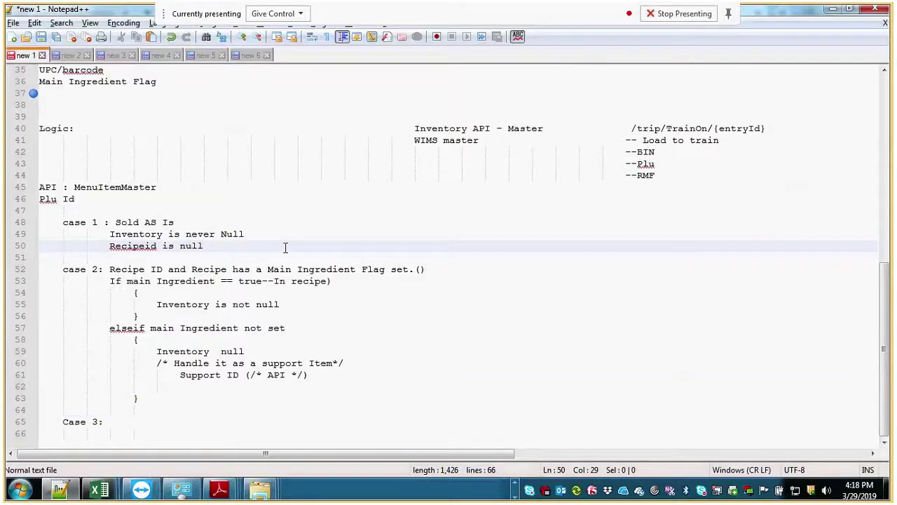
pyautogui.press('Return')
pyautogui.write('Pass')
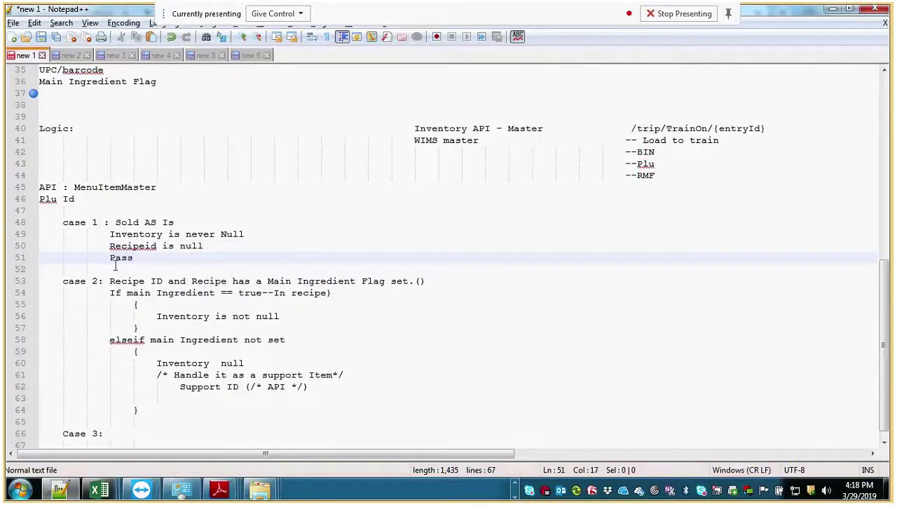
pyautogui.press('Down')
pyautogui.press('Up')
pyautogui.press('BackSpace')
pyautogui.press('BackSpace')
pyautogui.press('BackSpace')
pyautogui.press('BackSpace')
# - Enter the comment "/* Becomes a Release product in d365 */" on the new line in case 1
pyautogui.write('/* Becomes a ')
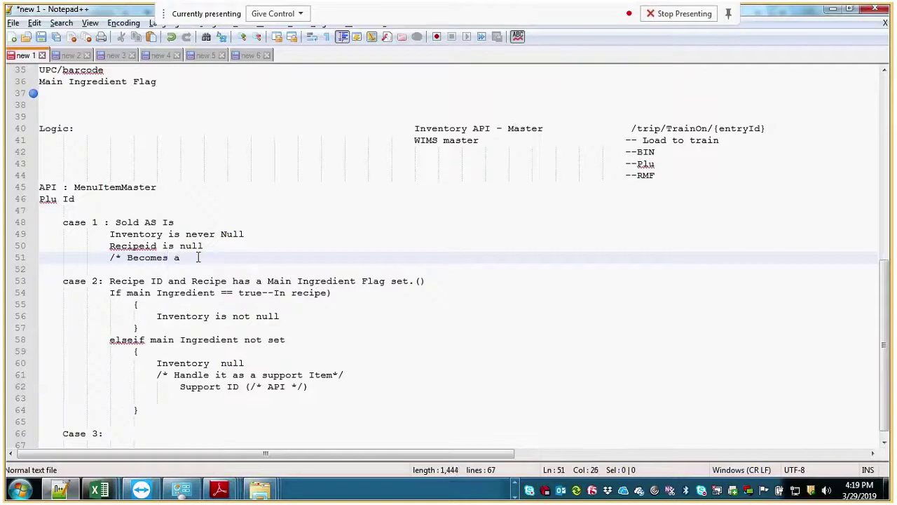
pyautogui.write('Re')
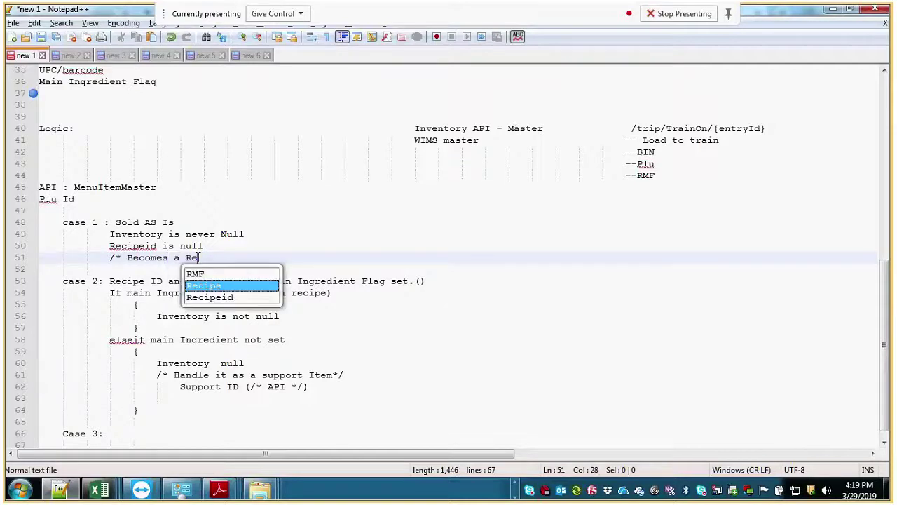
pyautogui.write('lease product in ')
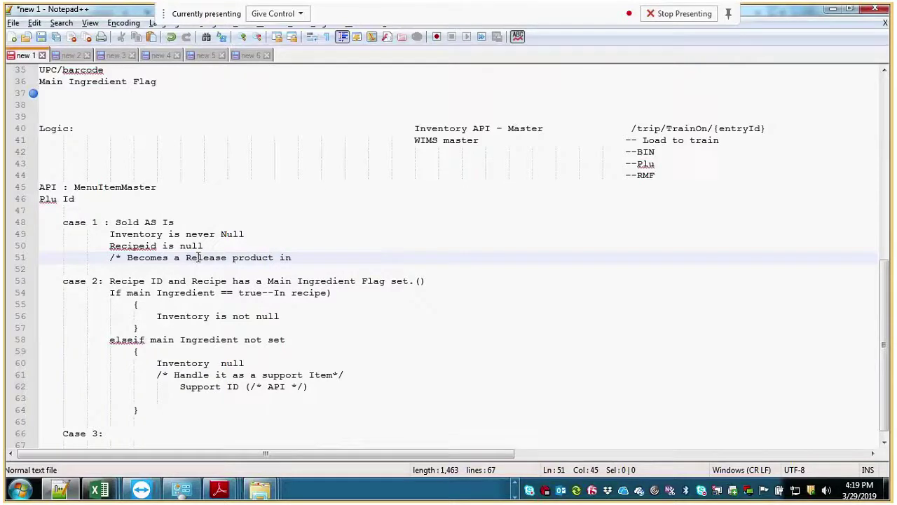
pyautogui.write('d365 */')
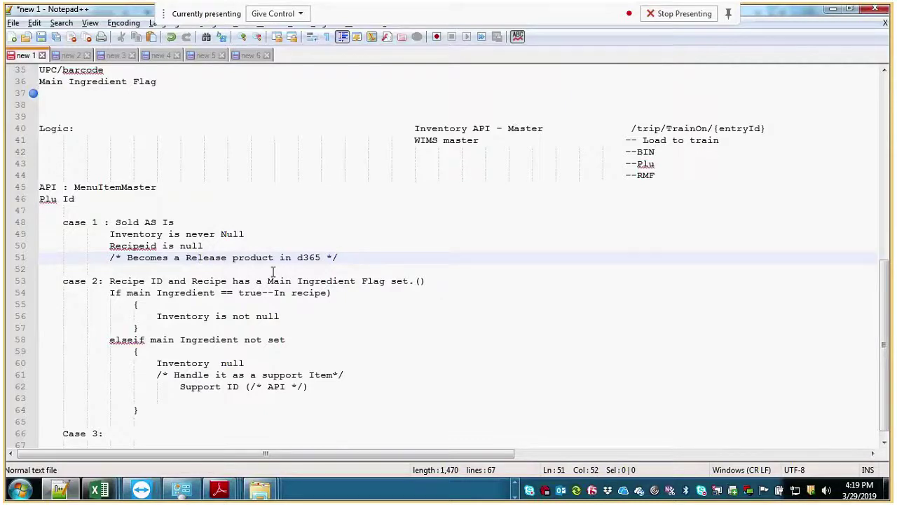
pyautogui.click(347, 249)
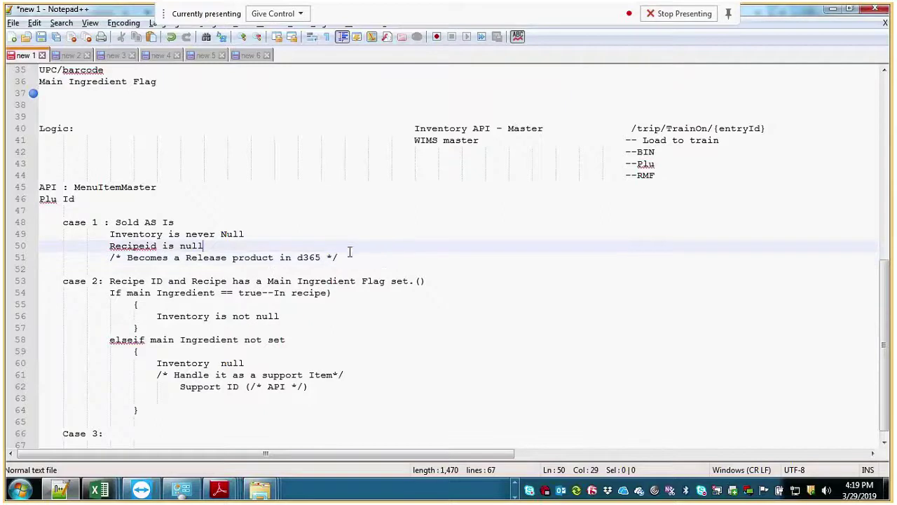
pyautogui.click(385, 259)
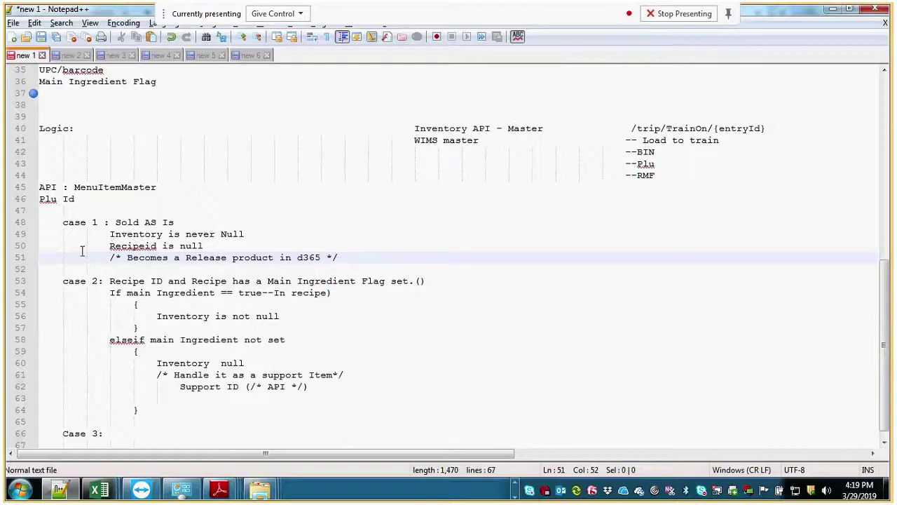
pyautogui.moveTo(86, 258); pyautogui.dragTo(354, 259)
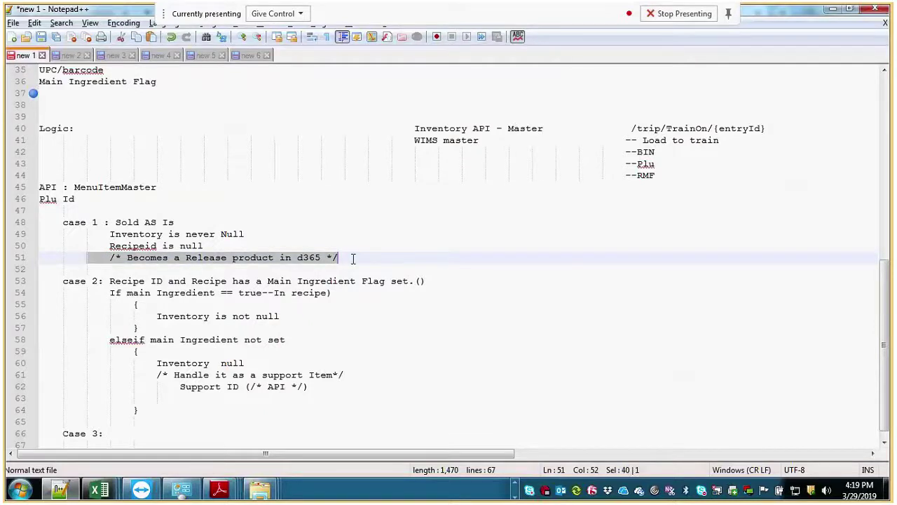
pyautogui.click(490, 301)
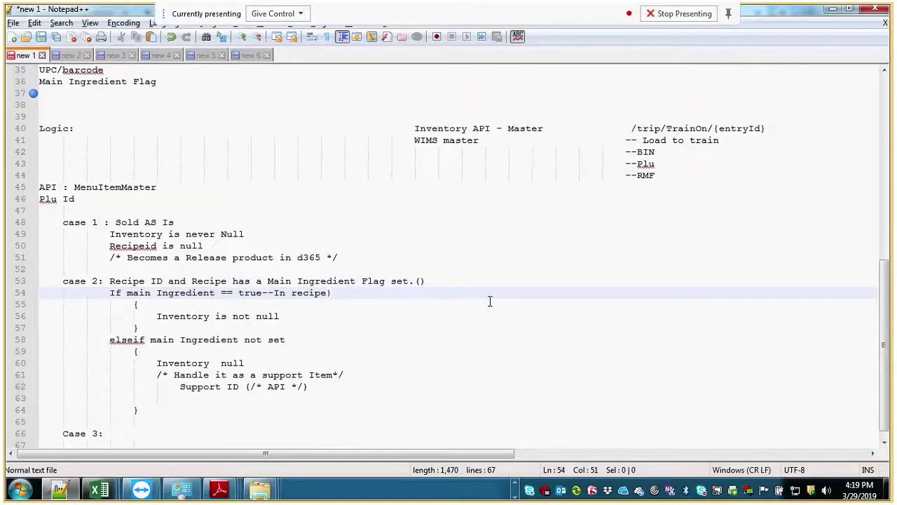
pyautogui.click(321, 319)
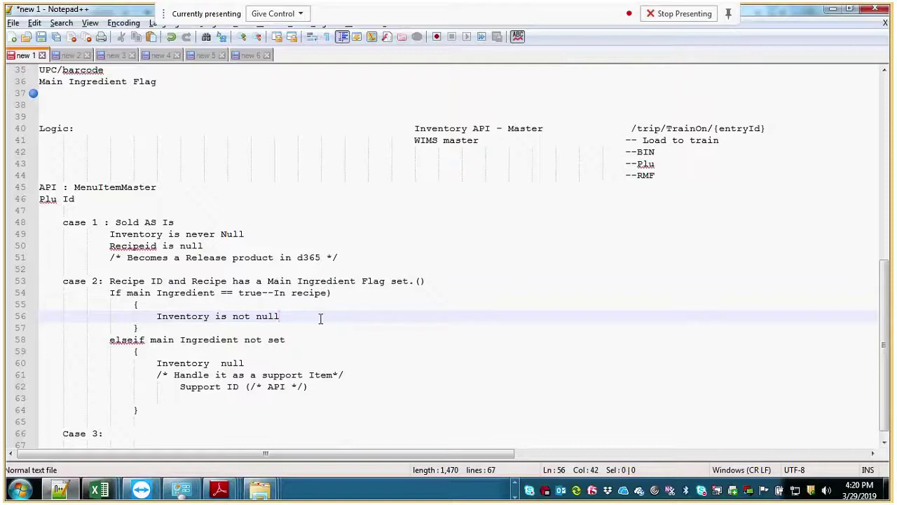
# - Switch to Postman and examine the ProductRecipeId field of the FE TurkeyGoudaWrap item in the menuitemmaster response
pyautogui.click(515, 488)
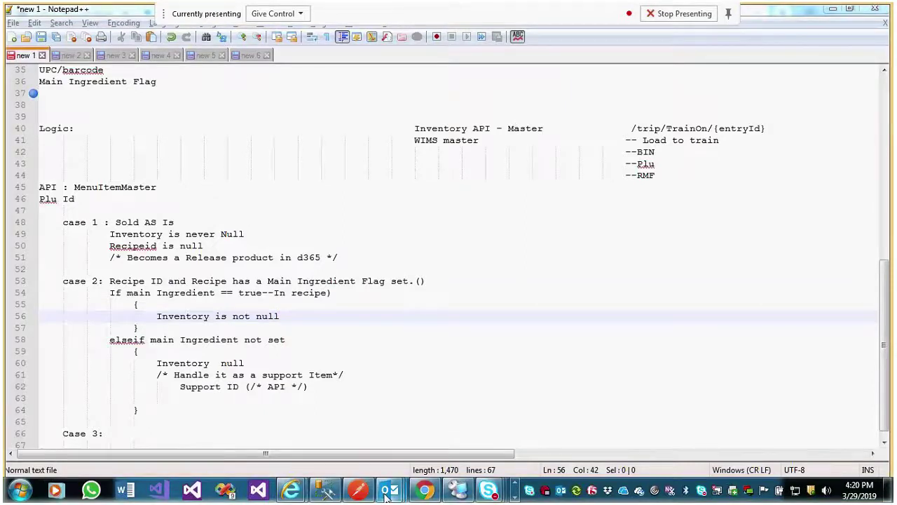
pyautogui.click(359, 489)
pyautogui.doubleClick(302, 390)
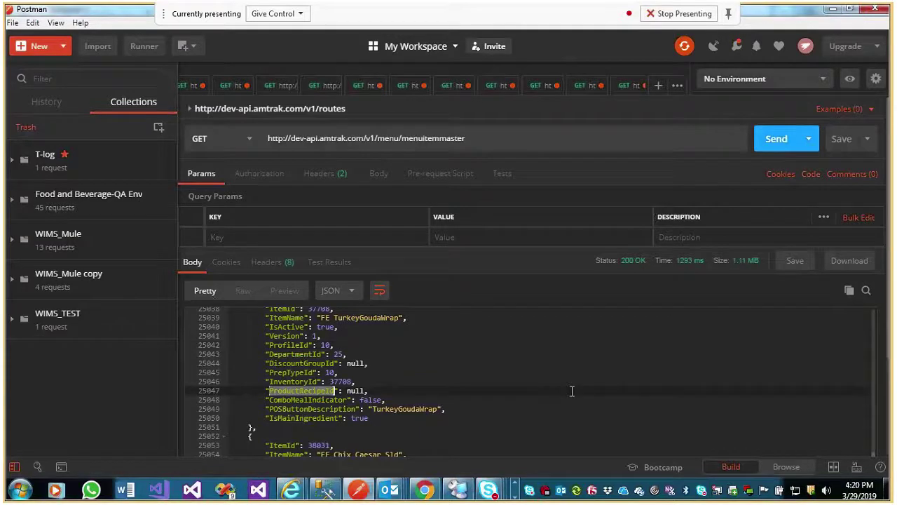
pyautogui.click(572, 391)
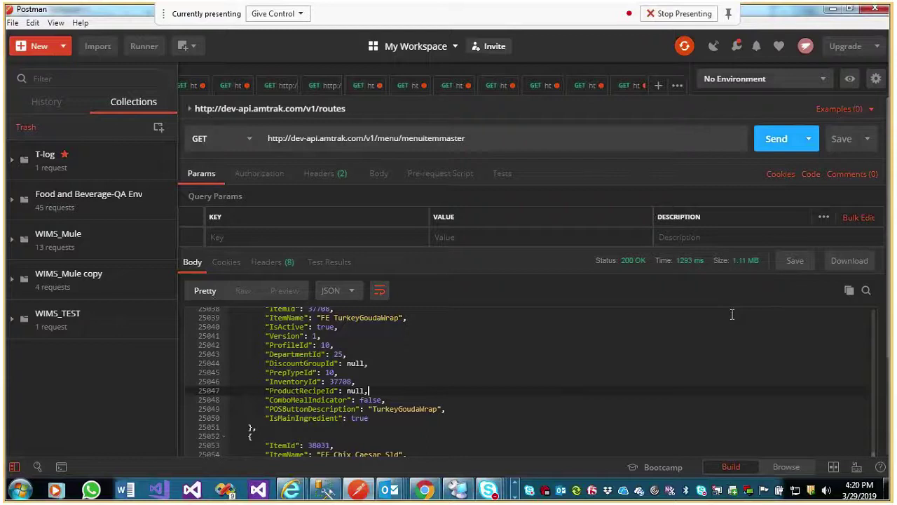
# - Search the menuitemmaster response body for InventoryId": null
pyautogui.hotkey('ctrl', 'f')
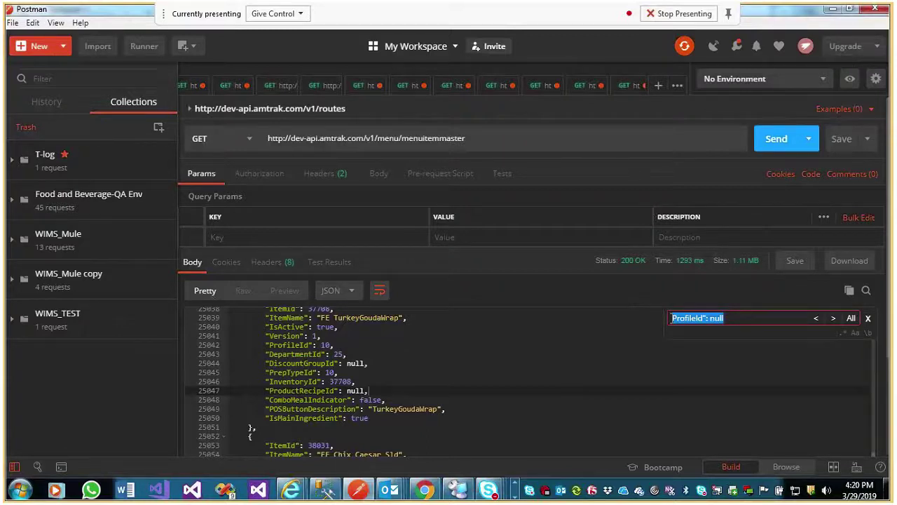
pyautogui.click(672, 318)
pyautogui.write('In')
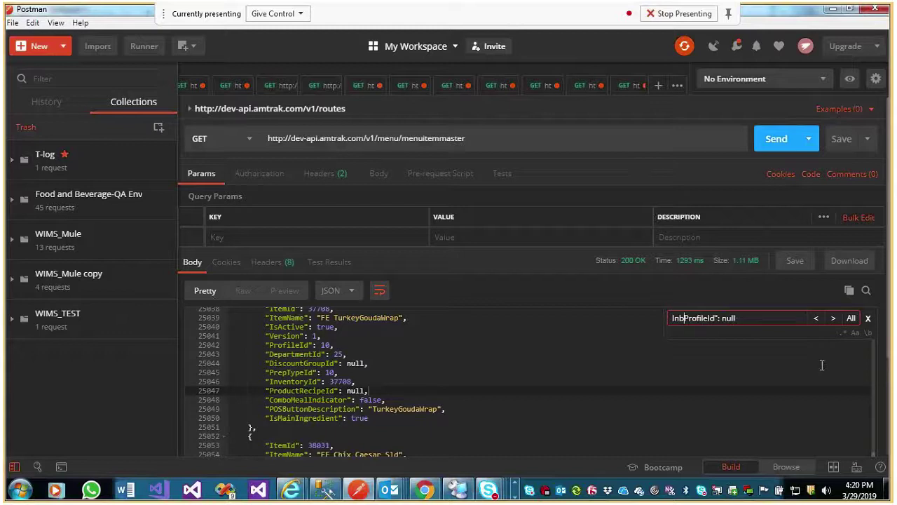
pyautogui.write('ventiry')
pyautogui.press('BackSpace')
pyautogui.press('BackSpace')
pyautogui.press('BackSpace')
pyautogui.write('ory')
pyautogui.press('Delete')
pyautogui.press('Delete')
pyautogui.press('Delete')
pyautogui.press('Delete')
pyautogui.press('Delete')
pyautogui.press('Delete')
pyautogui.press('Delete')
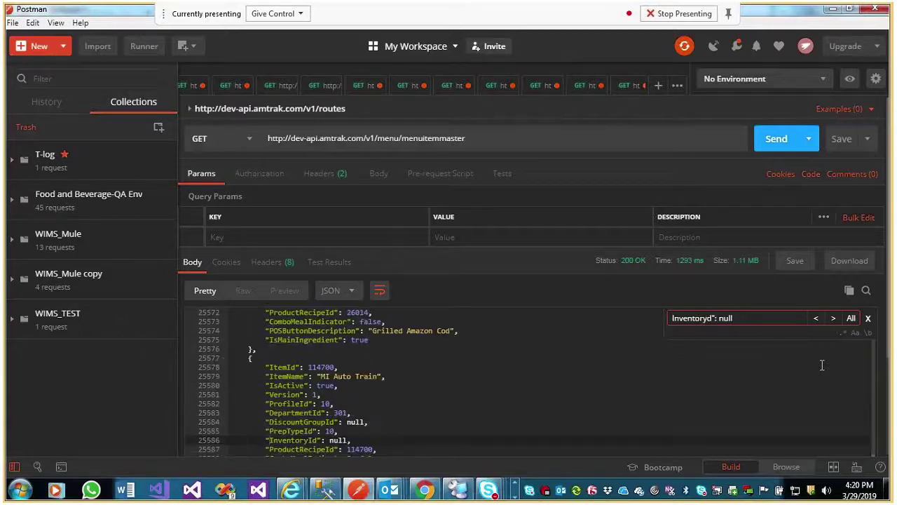
pyautogui.press('Delete')
pyautogui.press('Delete')
pyautogui.write('Id')
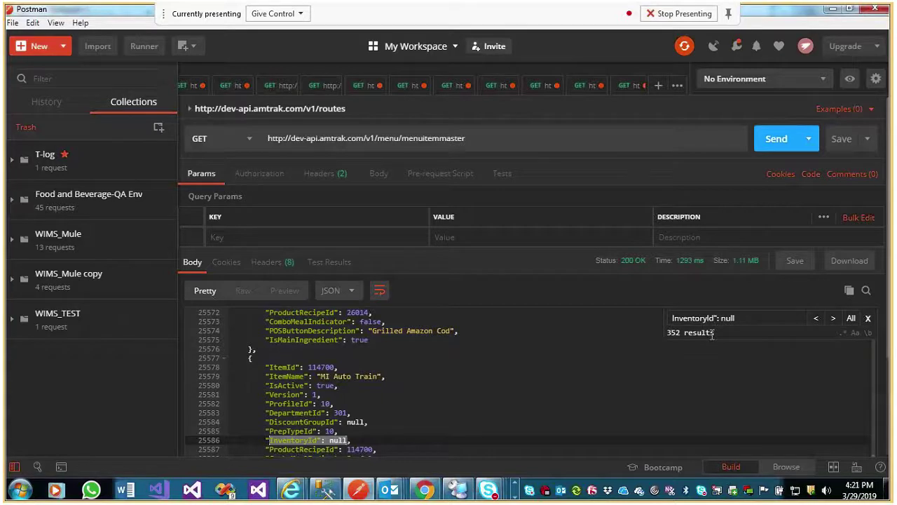
# - Compare the MI Auto Train item's IsMainIngredient flag and ProductRecipeId with the case 2 support item notes in Notepad++
pyautogui.click(645, 377)
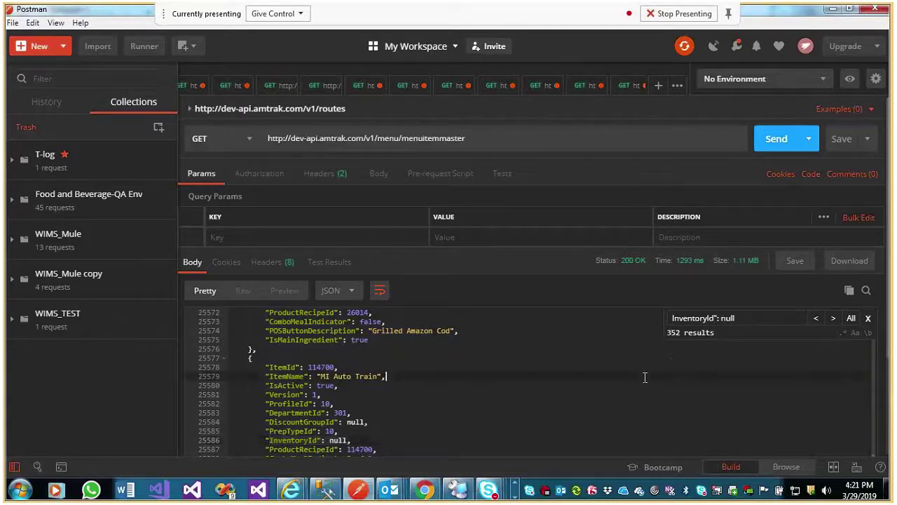
pyautogui.scroll(-1, 645, 387)
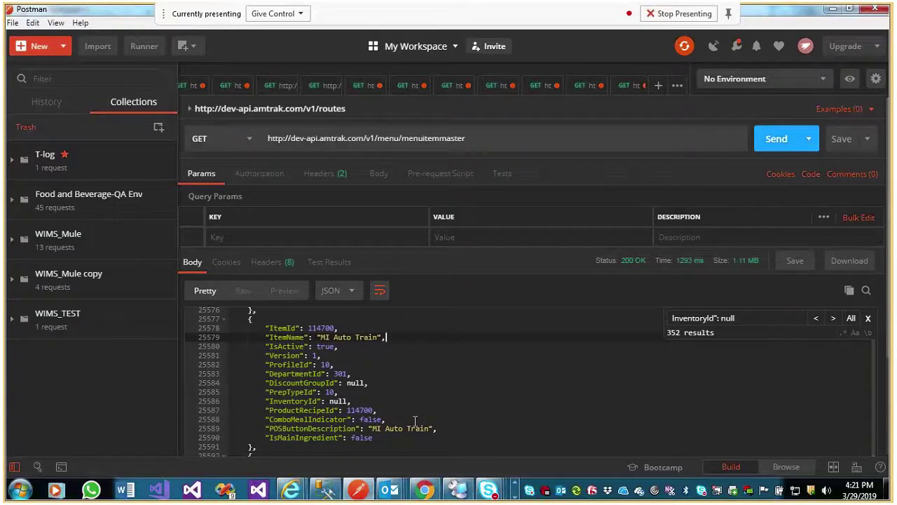
pyautogui.moveTo(374, 438); pyautogui.dragTo(257, 438)
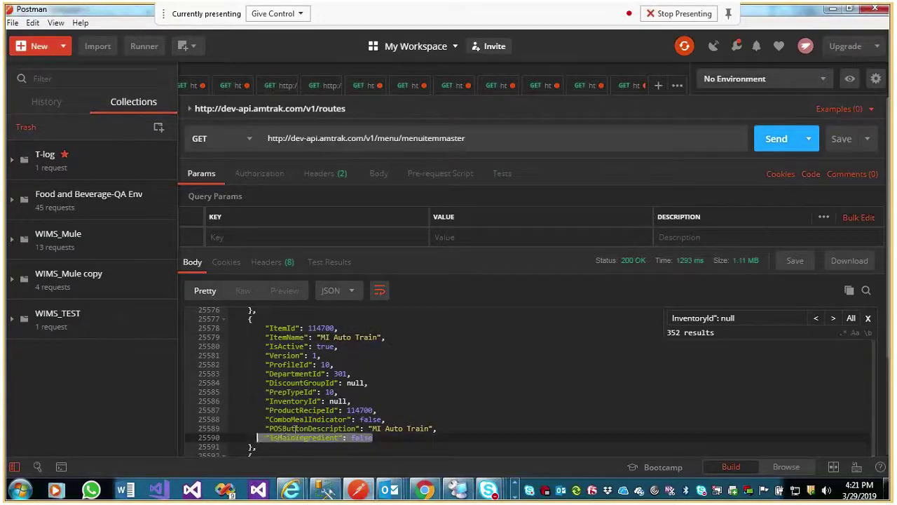
pyautogui.hotkey('alt', 'Tab')
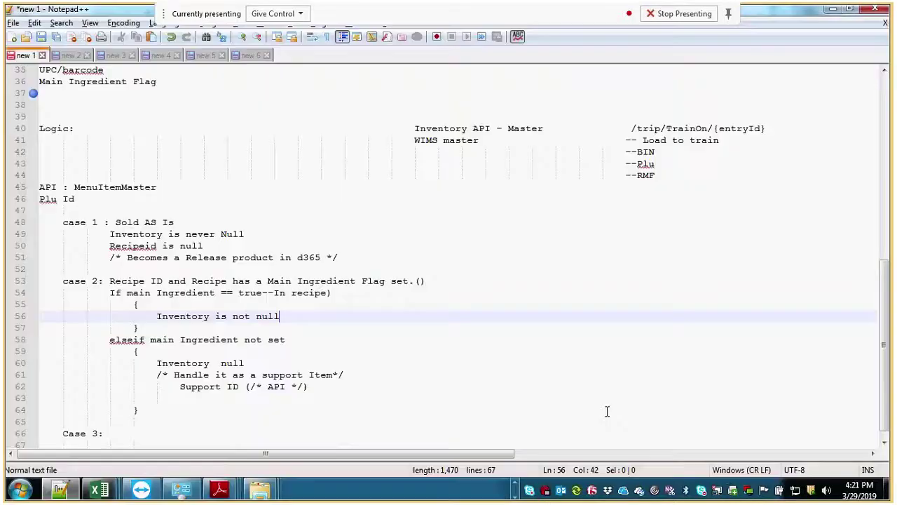
pyautogui.hotkey('alt', 'Tab')
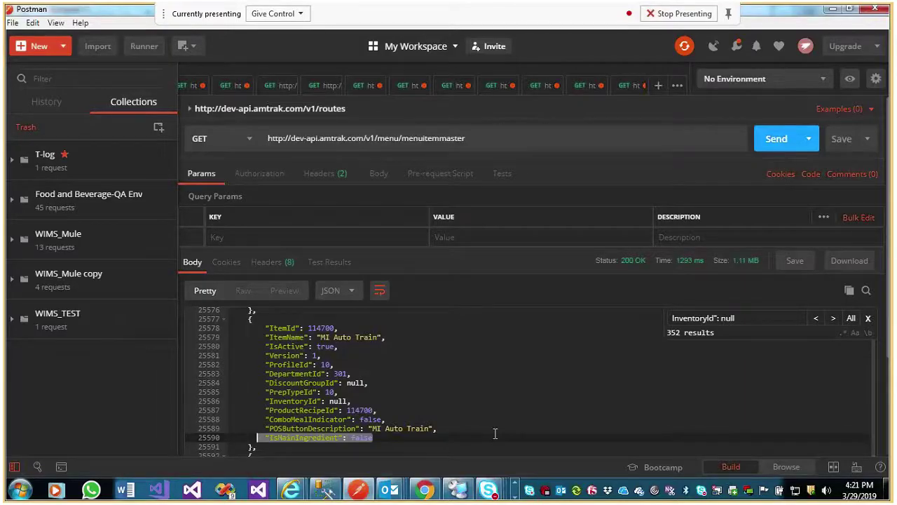
pyautogui.doubleClick(360, 410)
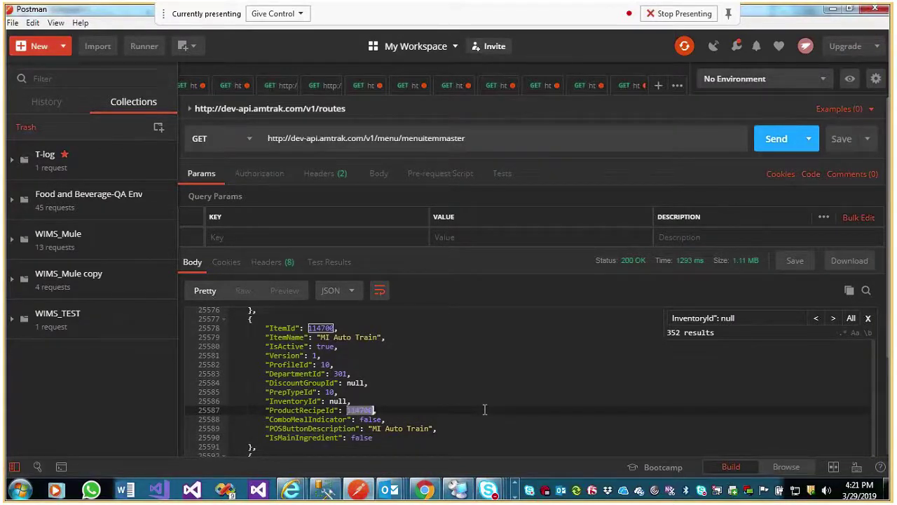
pyautogui.hotkey('alt', 'Tab')
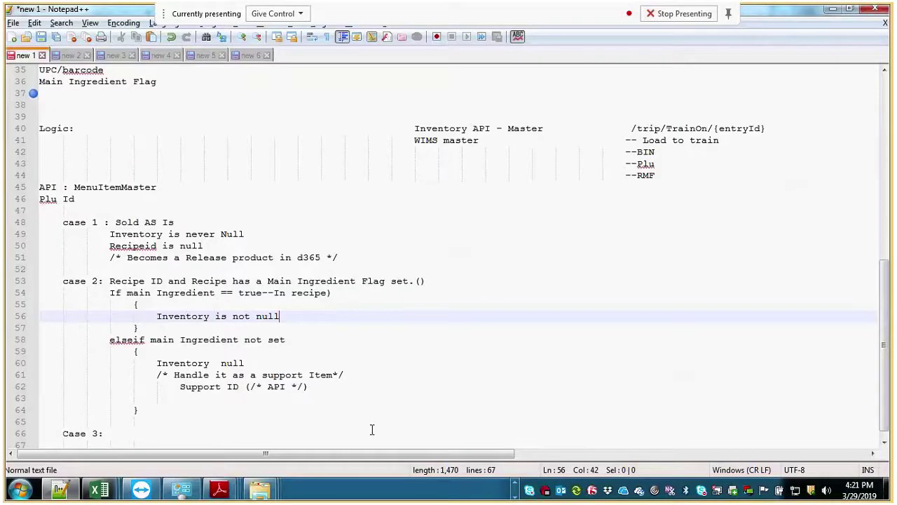
pyautogui.moveTo(180, 386); pyautogui.dragTo(323, 386)
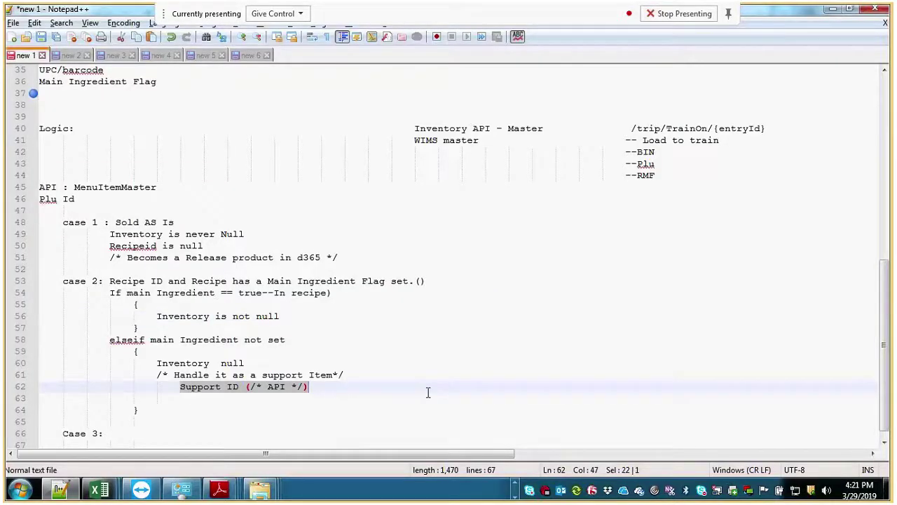
# - Return to Postman and examine the InventoryId and IsMainIngredient fields of the MI Auto Train item
pyautogui.press('alt')
pyautogui.hotkey('alt', 'Tab')
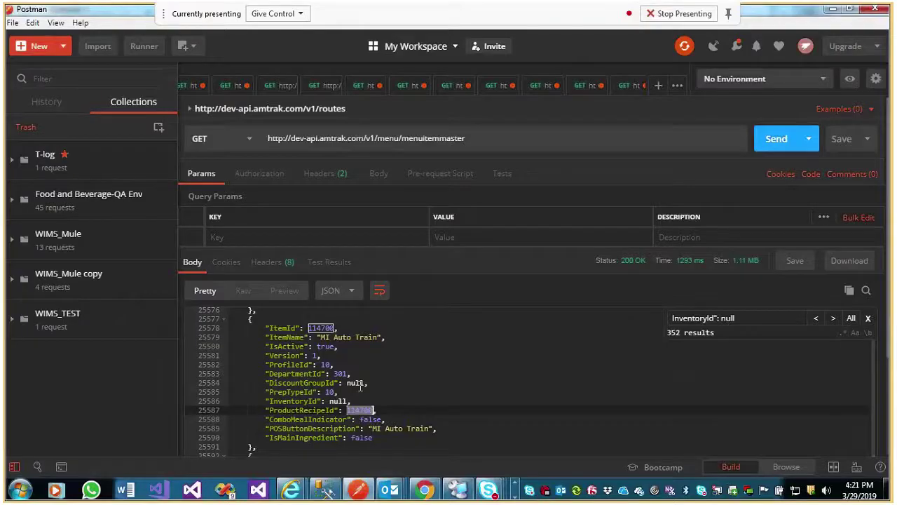
pyautogui.click(483, 391)
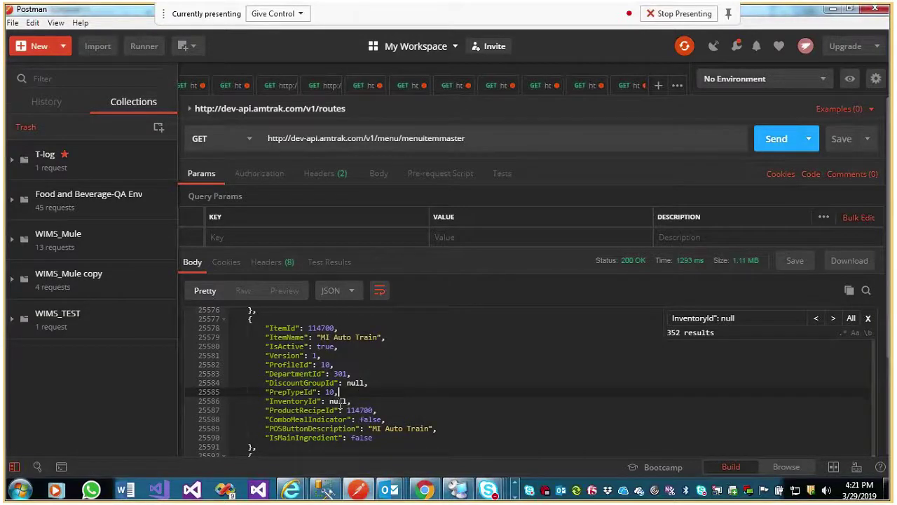
pyautogui.press('Return')
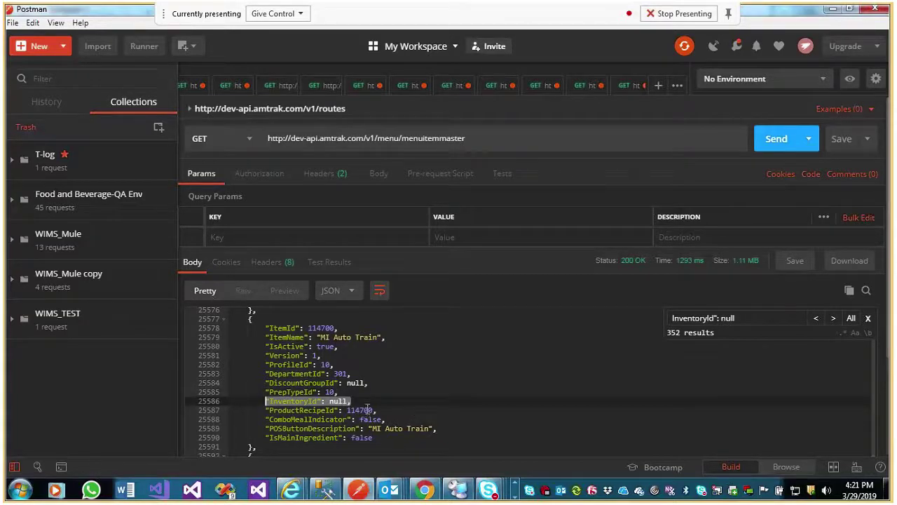
pyautogui.moveTo(373, 437); pyautogui.dragTo(262, 439)
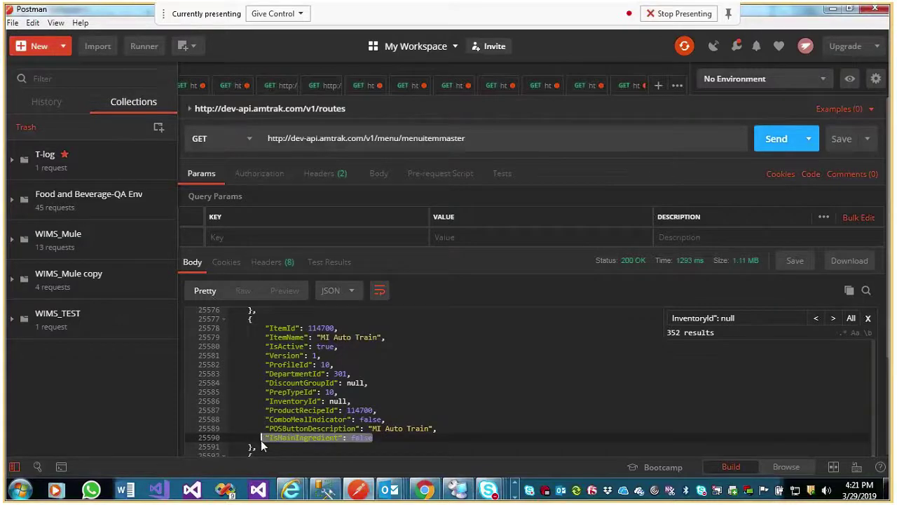
pyautogui.click(423, 434)
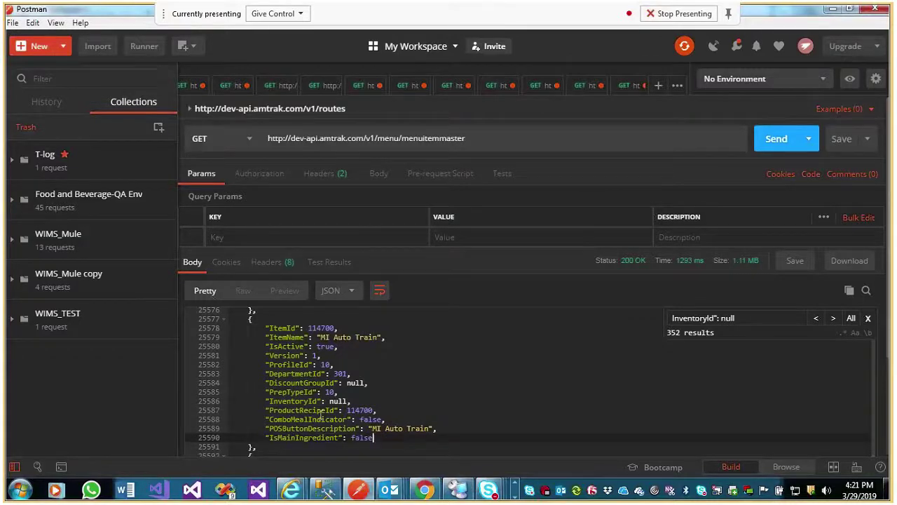
pyautogui.moveTo(350, 401); pyautogui.dragTo(266, 401)
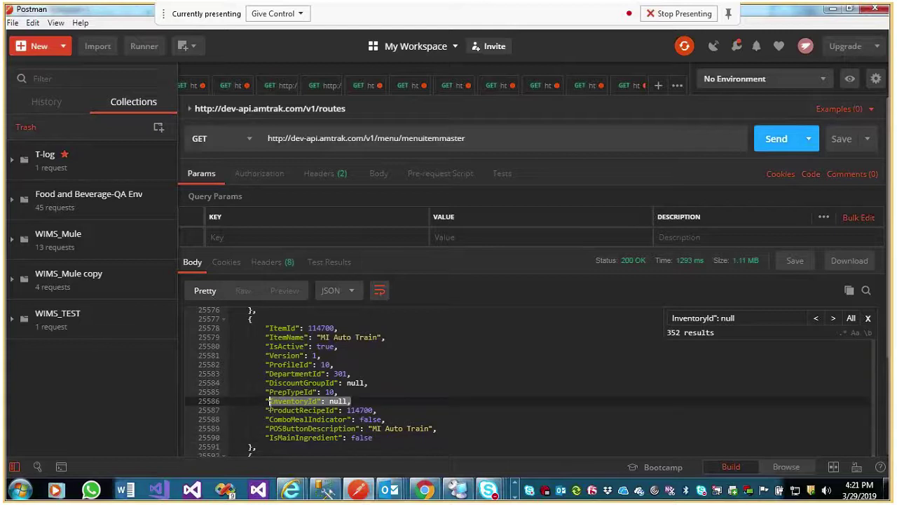
pyautogui.click(422, 395)
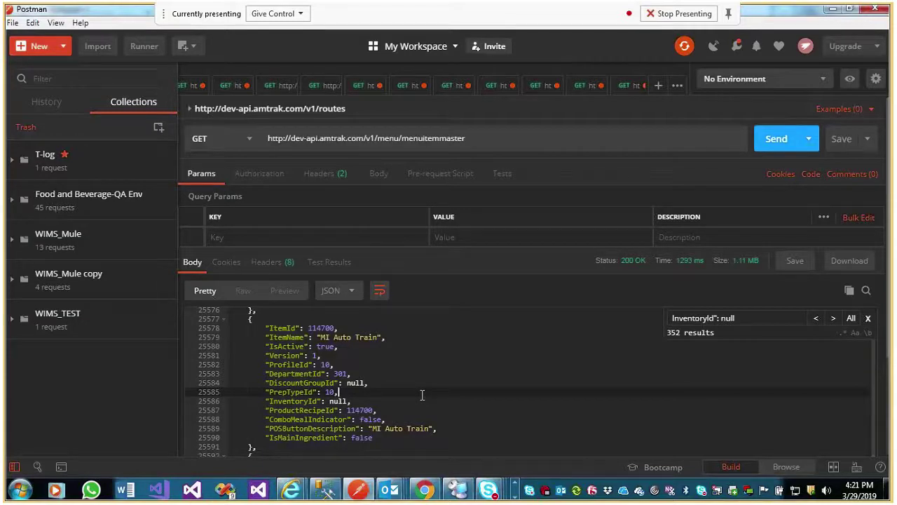
# - Switch to Notepad++ and insert "Recipe" before "ID" in the "Support ID (/* API */)" line of case 2
pyautogui.hotkey('alt', 'Tab')
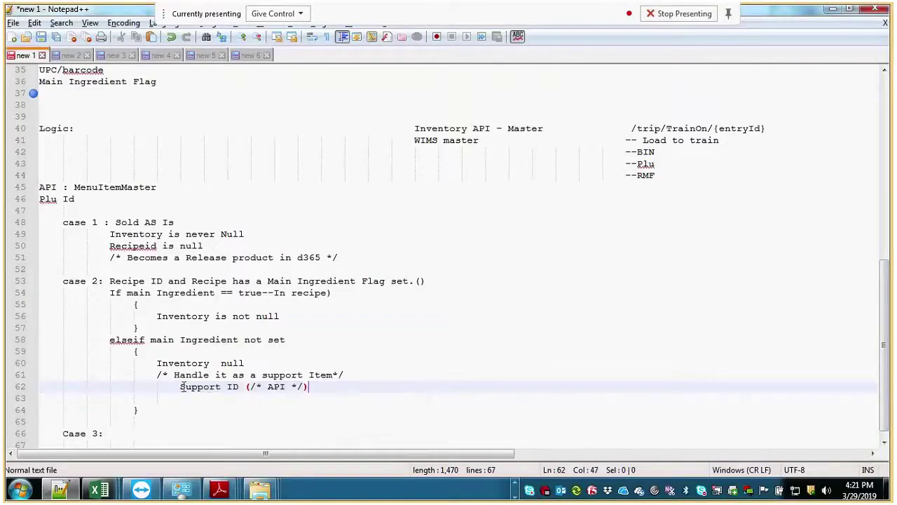
pyautogui.moveTo(176, 390); pyautogui.dragTo(238, 387)
pyautogui.click(326, 388)
pyautogui.click(224, 387)
pyautogui.write('Recipe')
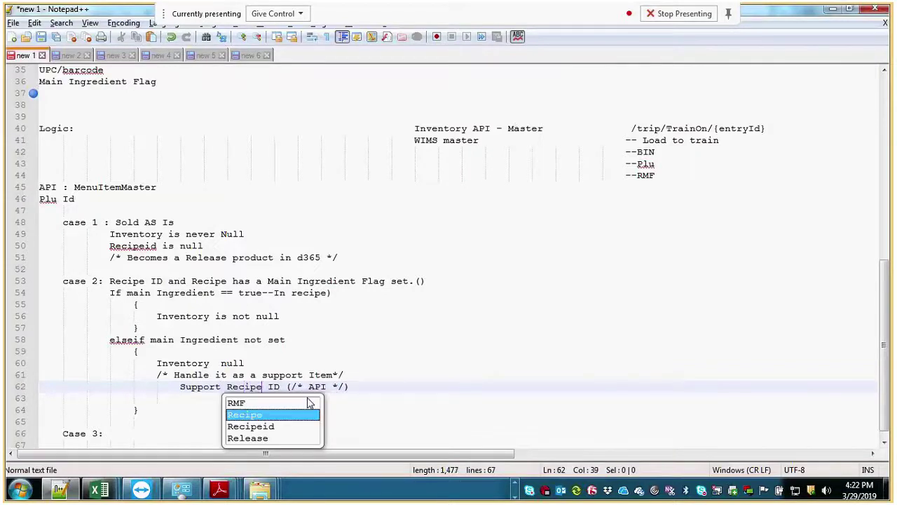
pyautogui.click(381, 373)
pyautogui.doubleClick(238, 387)
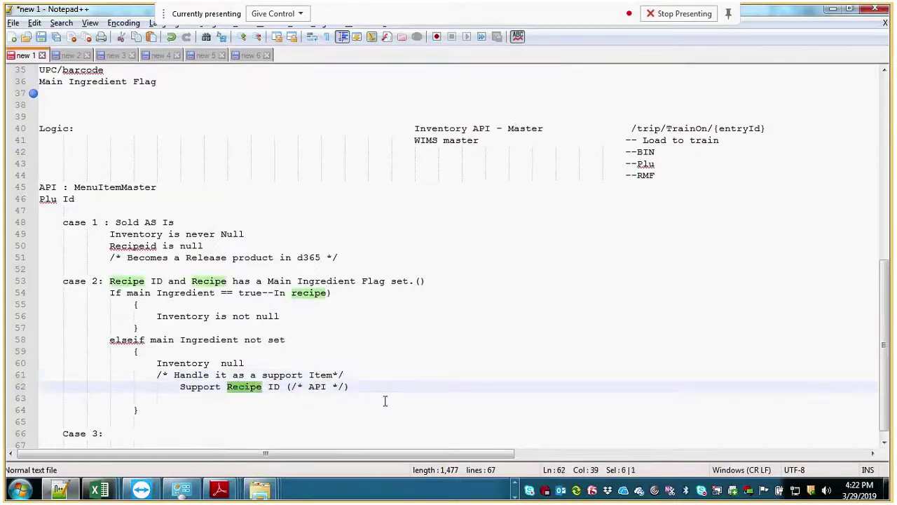
pyautogui.click(385, 401)
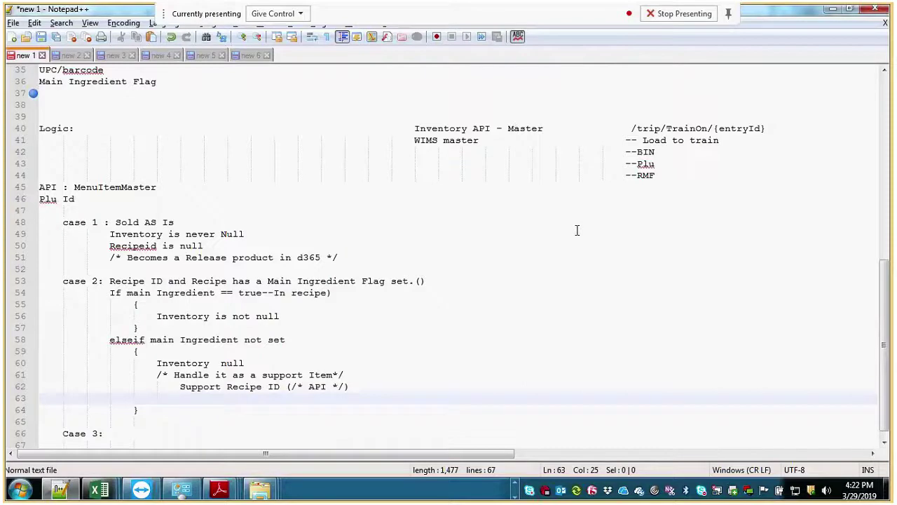
pyautogui.click(380, 389)
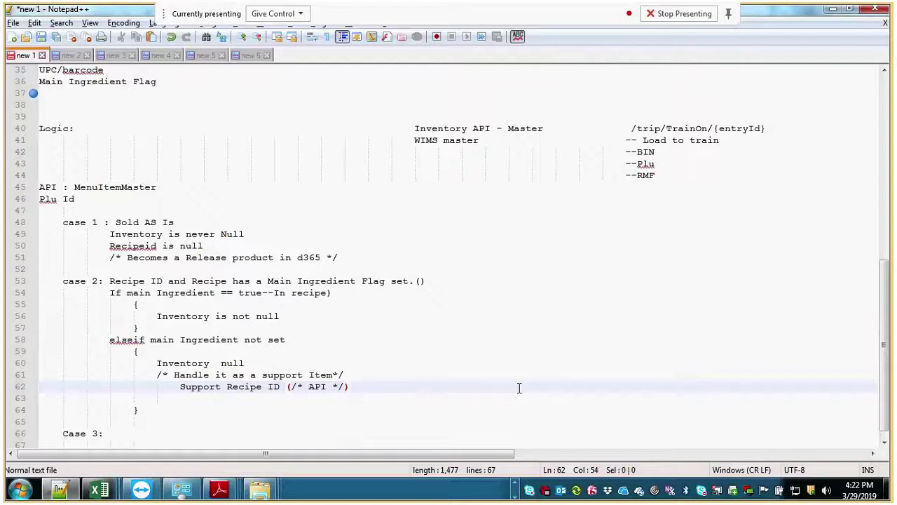
# - Review the MI Auto Train record in Postman against the API : MenuItemMaster heading and case logic in Notepad++
pyautogui.hotkey('alt', 'Tab')
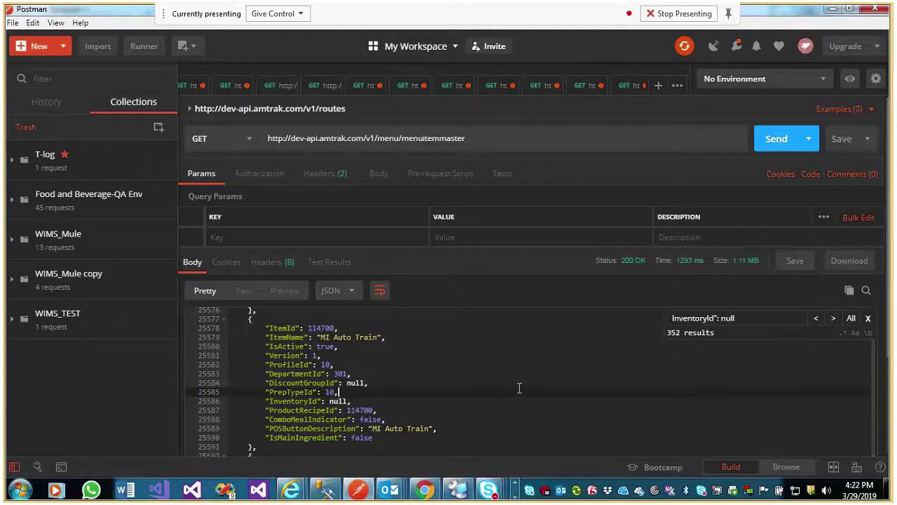
pyautogui.hotkey('alt', 'Tab')
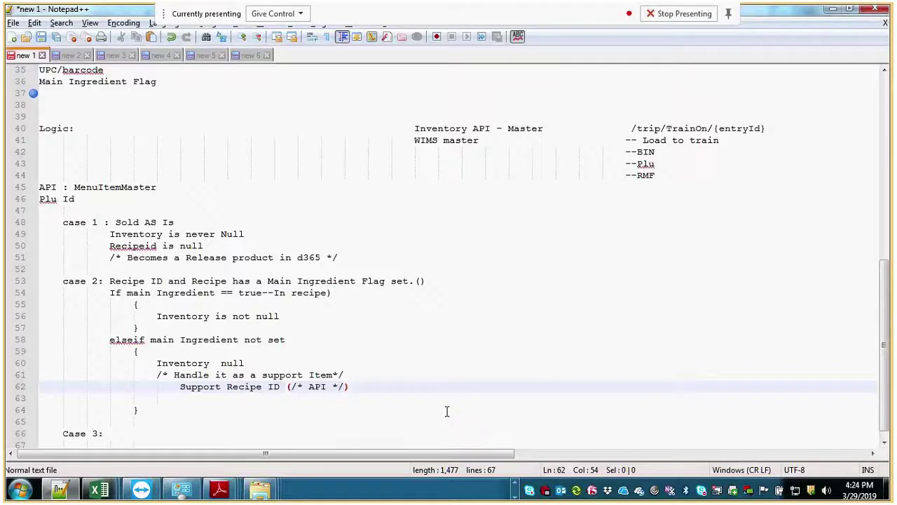
pyautogui.doubleClick(119, 187)
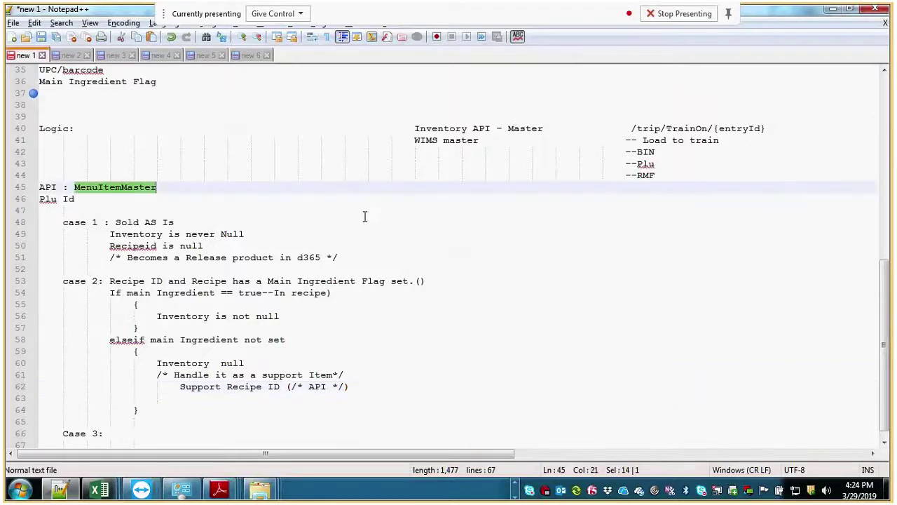
pyautogui.hotkey('alt', 'Tab')
pyautogui.click(398, 435)
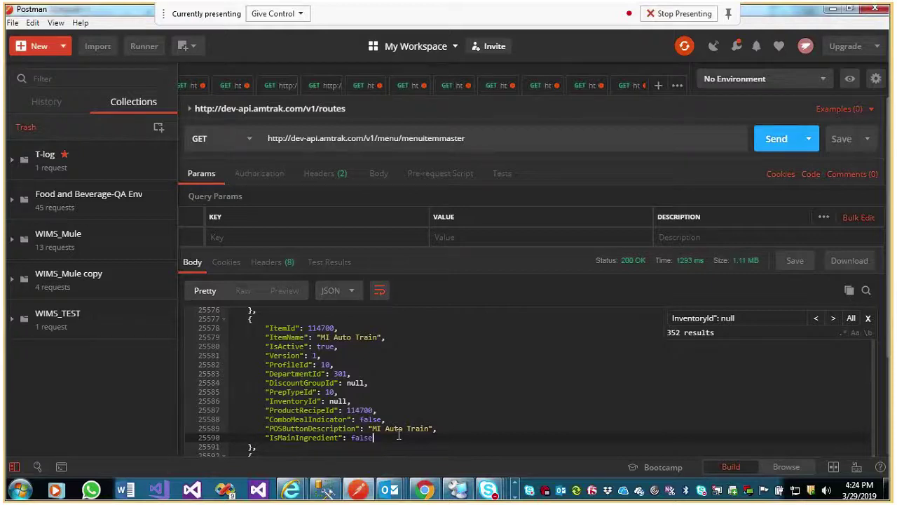
pyautogui.hotkey('alt', 'Tab')
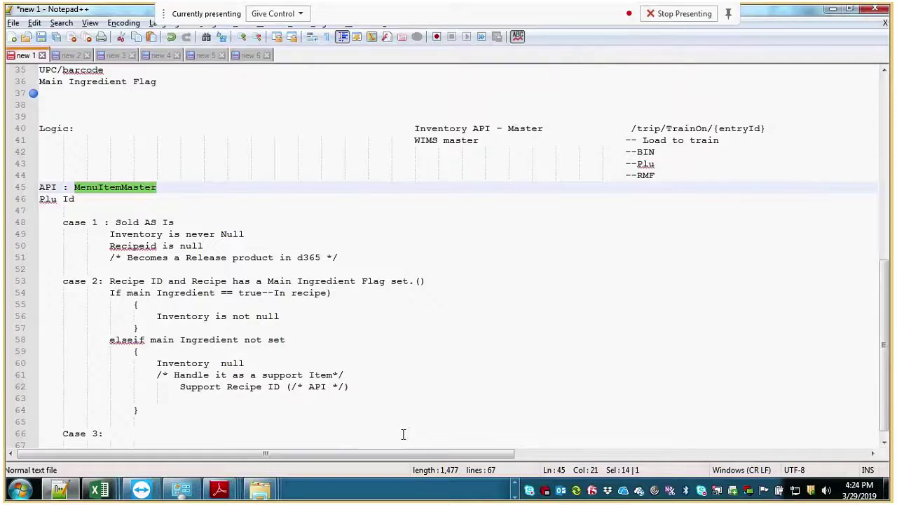
# - Open the Support Recipe page in Chrome and return to the MI Auto Train record in Postman and the notes in Notepad++
pyautogui.hotkey('alt', 'Tab')
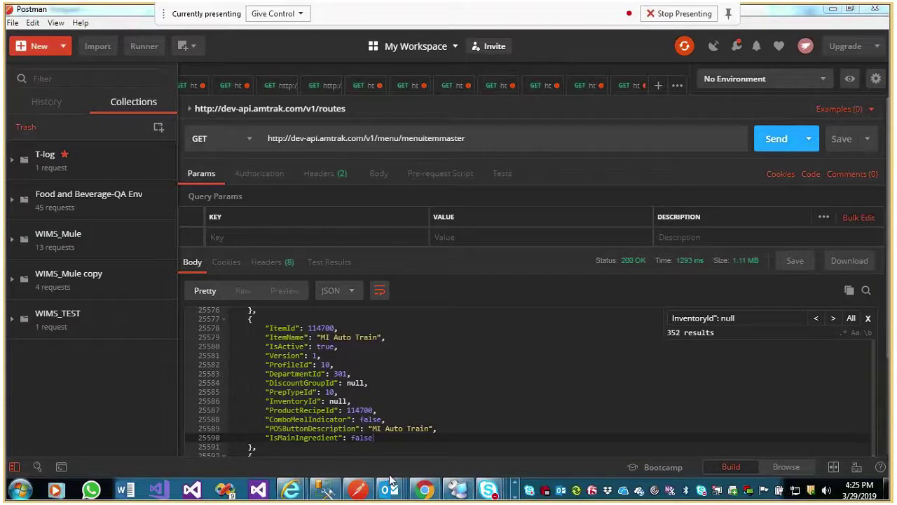
pyautogui.click(424, 488)
pyautogui.click(173, 281)
pyautogui.hotkey('alt', 'Tab')
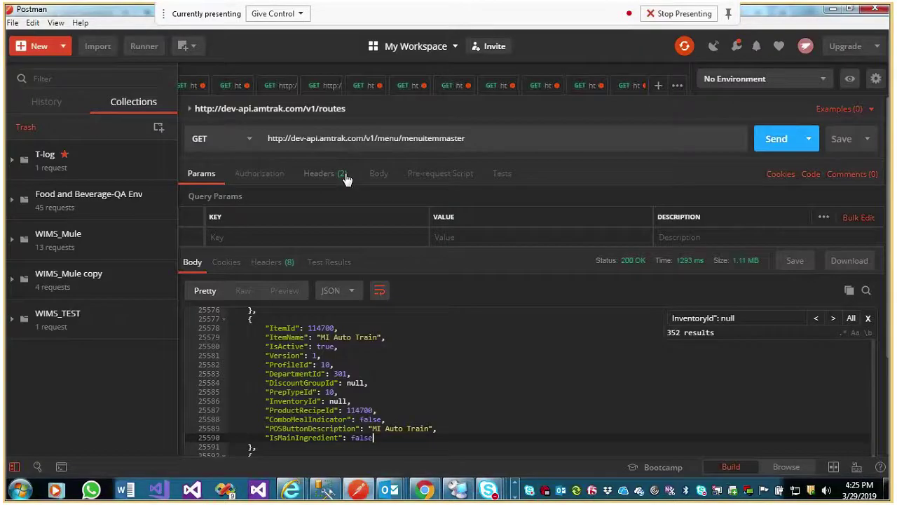
pyautogui.hotkey('alt', 'Tab')
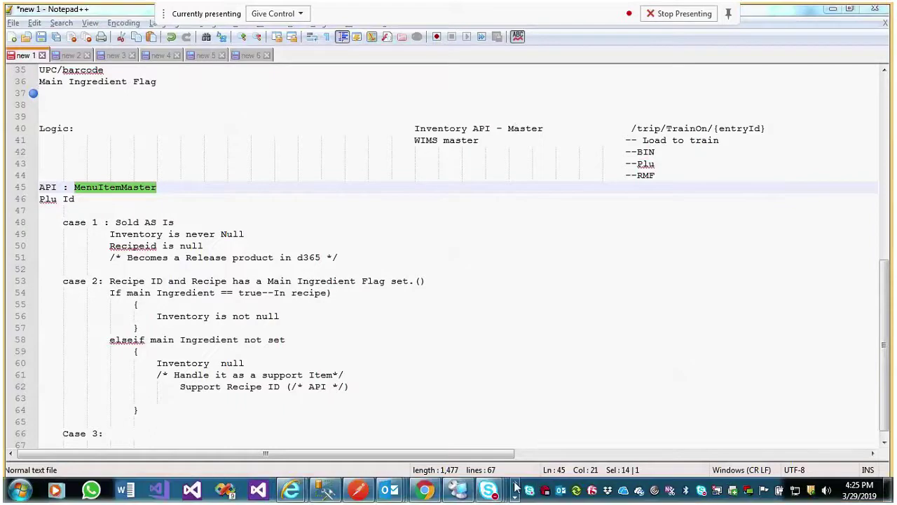
# - Switch to Chrome, open the Recipe page of the Amtrak food and beverage system and search for recipe 850459
pyautogui.moveTo(422, 495)
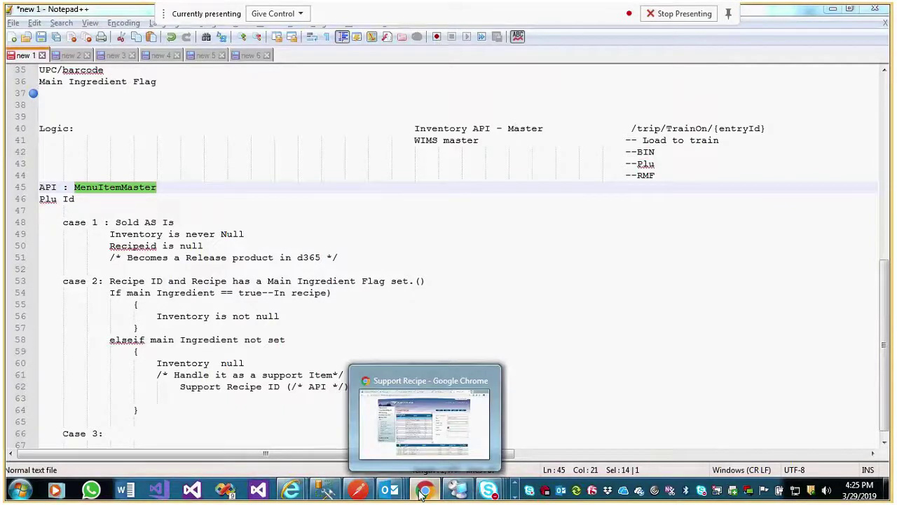
pyautogui.click(422, 495)
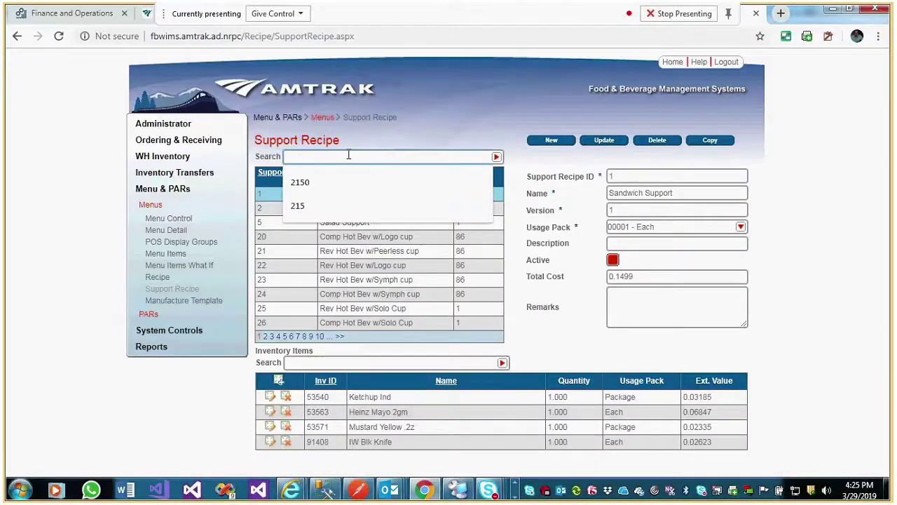
pyautogui.write('30')
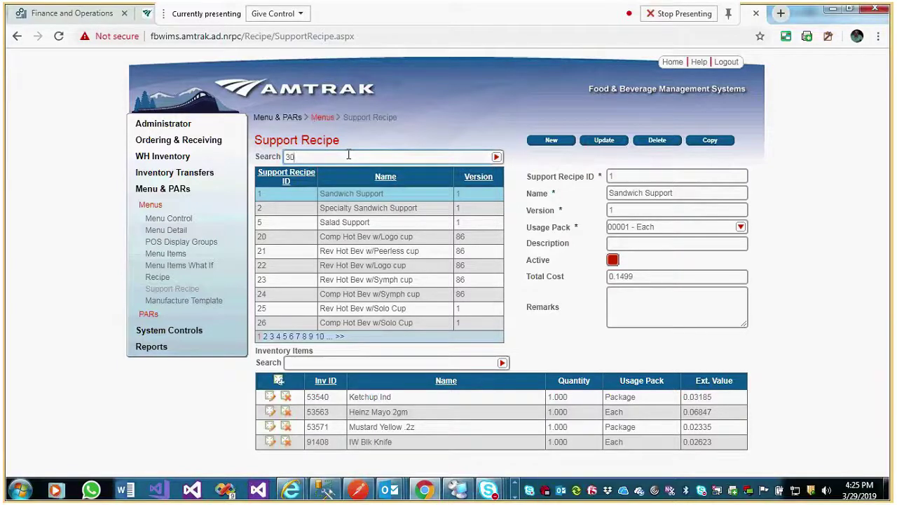
pyautogui.click(156, 277)
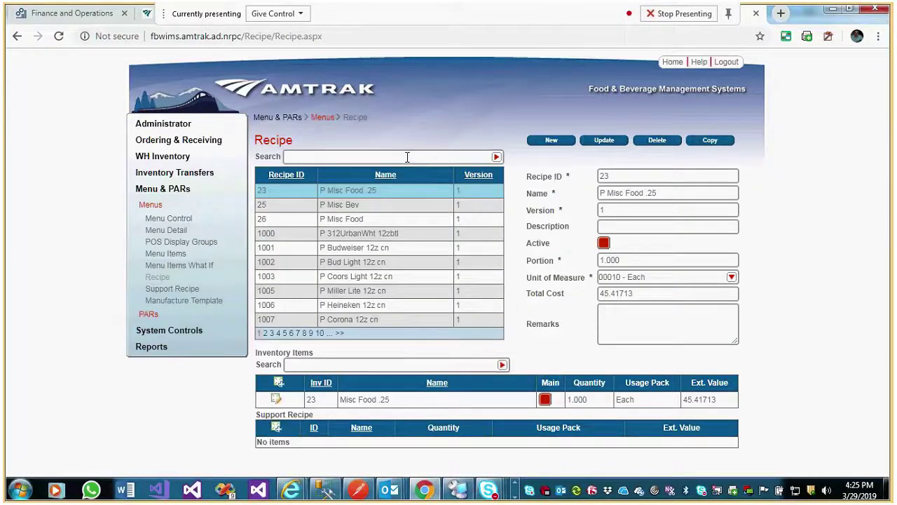
pyautogui.click(407, 157)
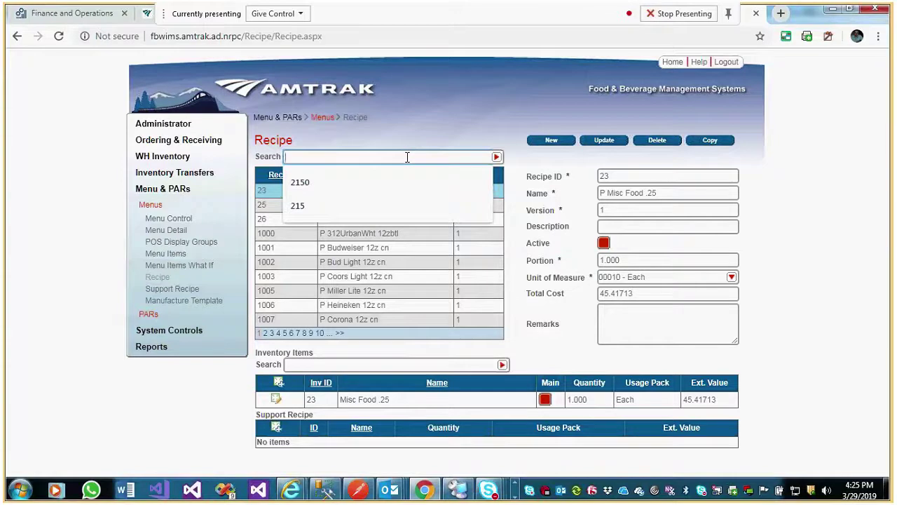
pyautogui.write('8')
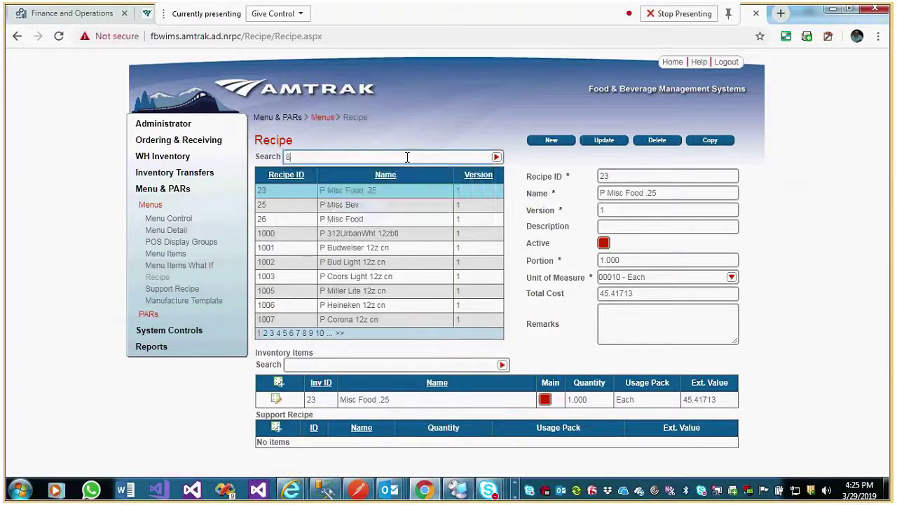
pyautogui.write('50459')
pyautogui.press('Return')
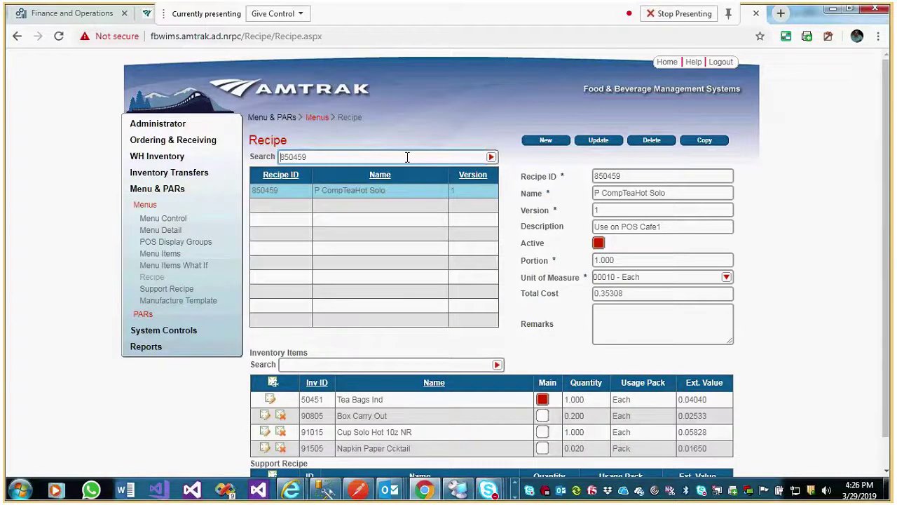
# - Examine the recipe's inventory items and support recipe, highlighting the Box Carry Out, Cup Solo Hot 10z NR and Napkin Paper Ccktail rows
pyautogui.scroll(-1, 798, 216)
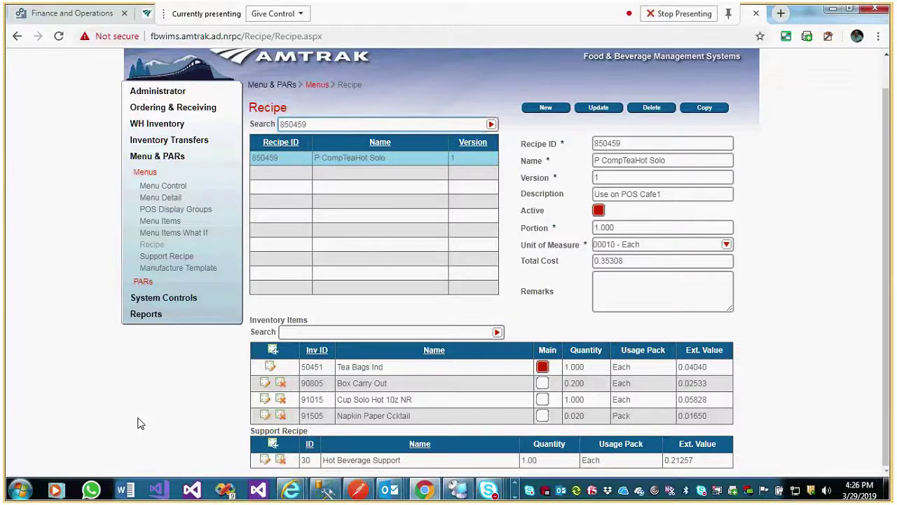
pyautogui.moveTo(178, 380); pyautogui.dragTo(395, 381)
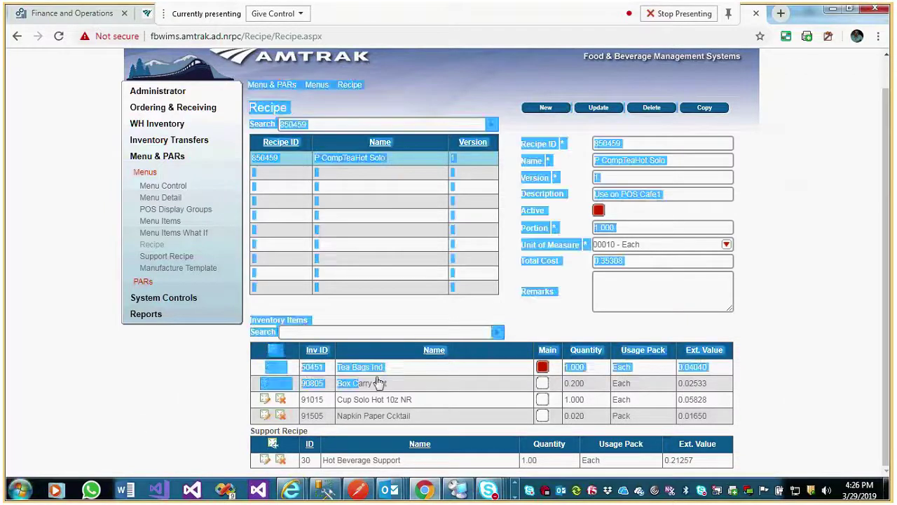
pyautogui.click(169, 421)
pyautogui.moveTo(715, 419); pyautogui.dragTo(257, 383)
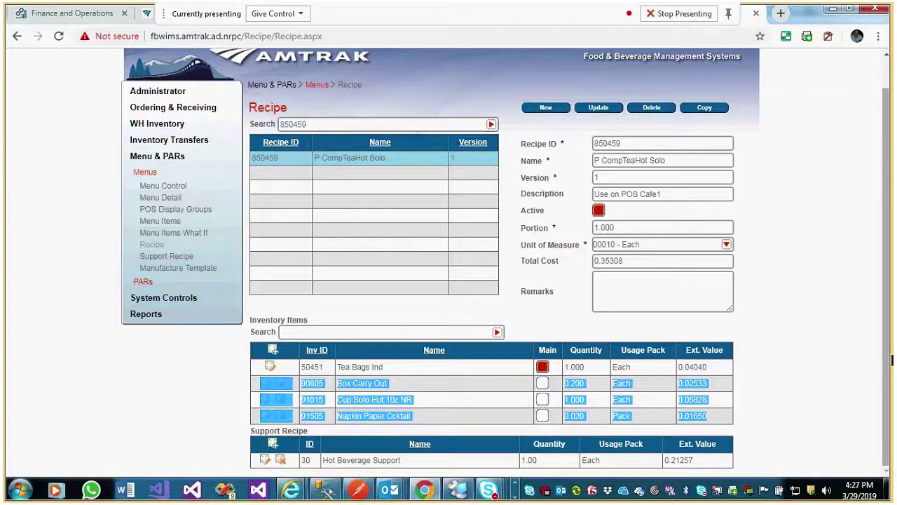
# - Switch to Notepad++ and add an indented "Invid[]" line beneath "Inventory is not null" in case 2
pyautogui.click(515, 497)
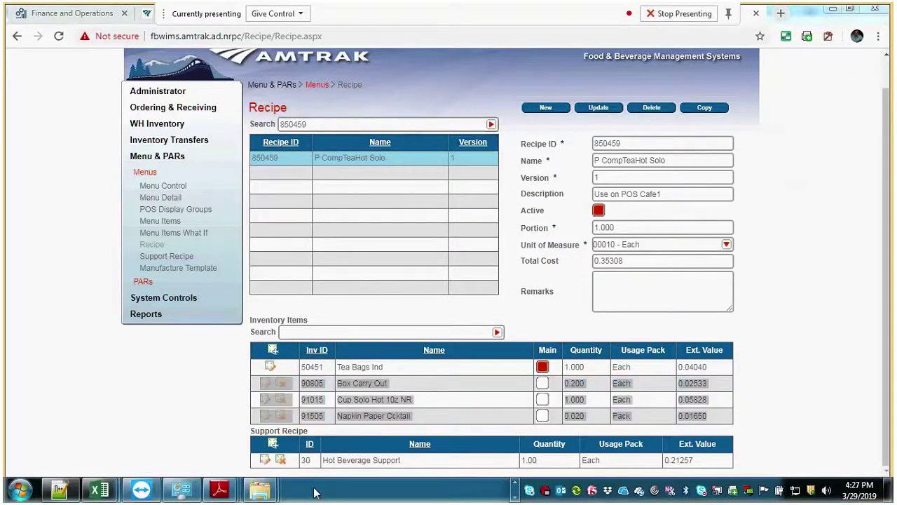
pyautogui.click(58, 490)
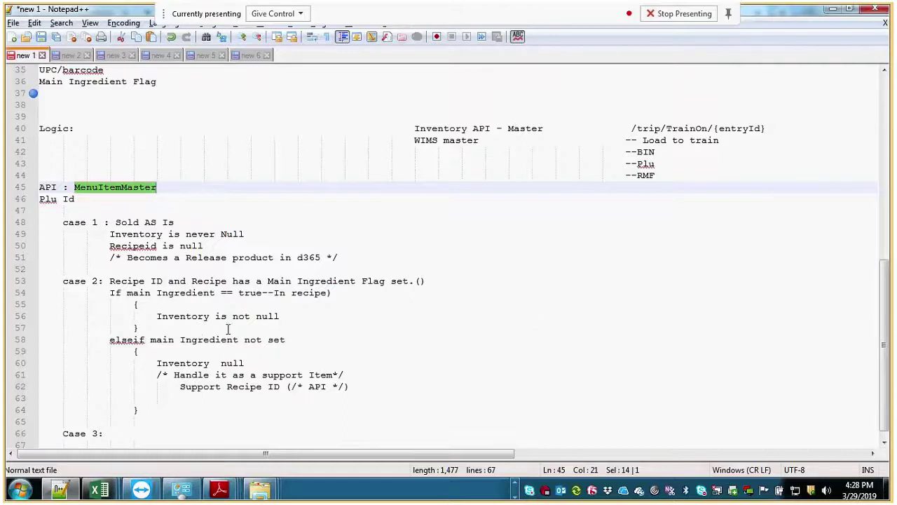
pyautogui.click(330, 315)
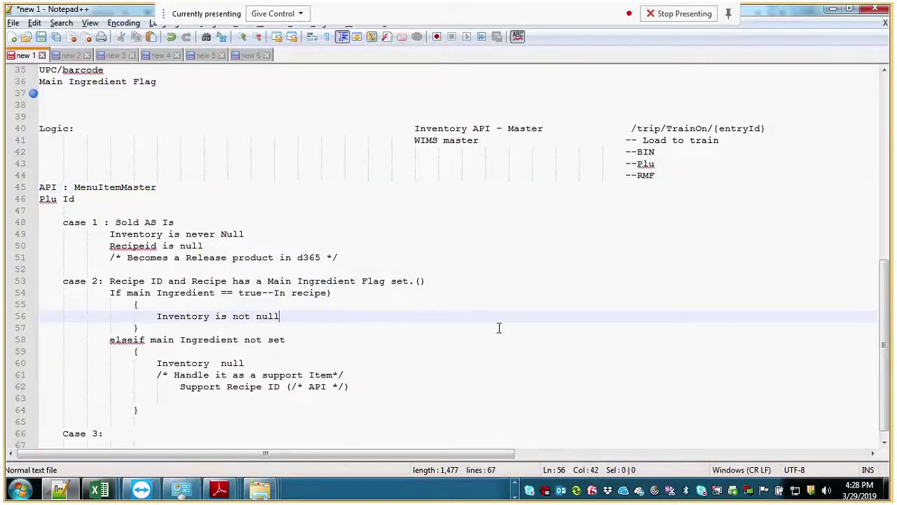
pyautogui.press('Return')
pyautogui.press('Tab')
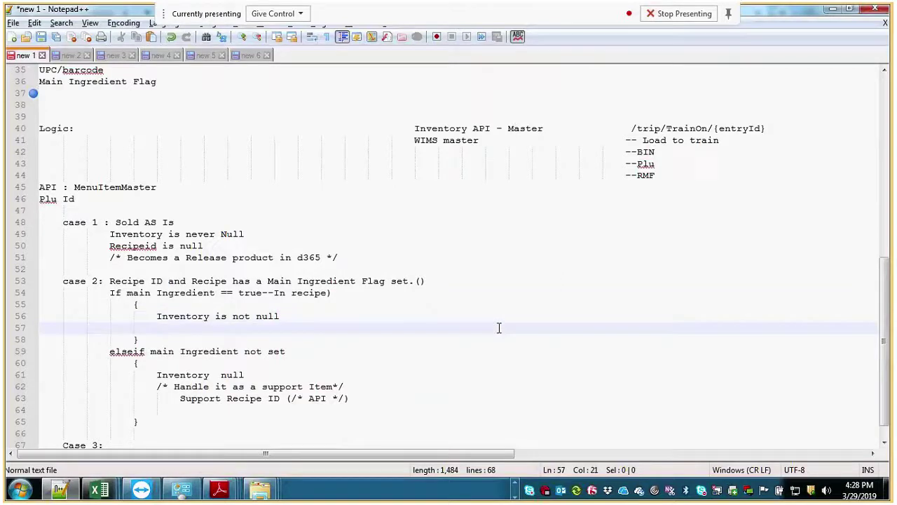
pyautogui.write('In')
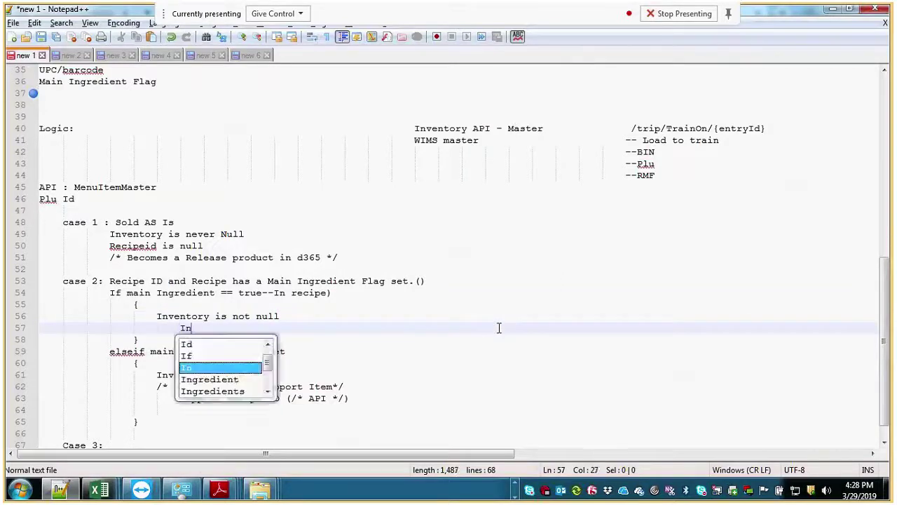
pyautogui.write('veid[]')
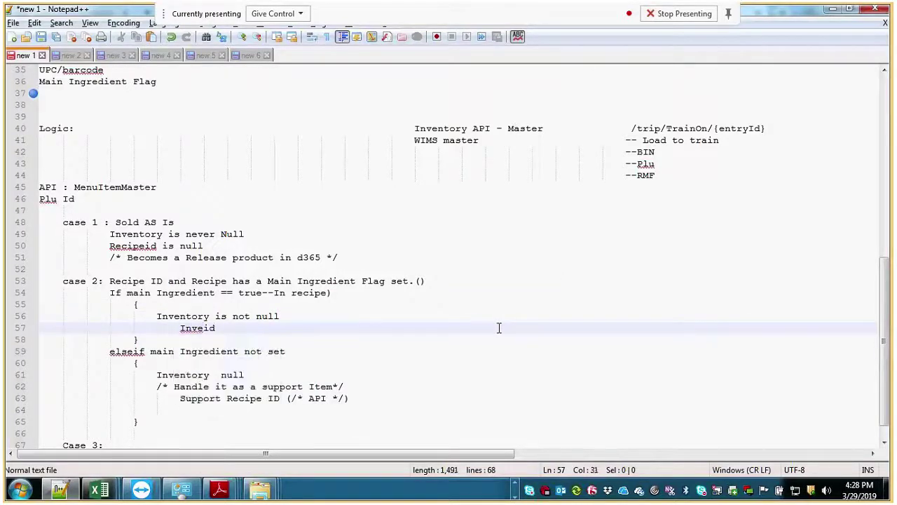
pyautogui.press('Left')
pyautogui.press('Left')
pyautogui.press('Left')
pyautogui.press('Left')
pyautogui.press('Left')
pyautogui.press('Delete')
pyautogui.click(350, 333)
# - Add an indented "Invid[]" line beneath "Support Recipe ID (/* API */)" in the elseif block of case 2
pyautogui.click(365, 398)
pyautogui.press('Return')
pyautogui.press('Tab')
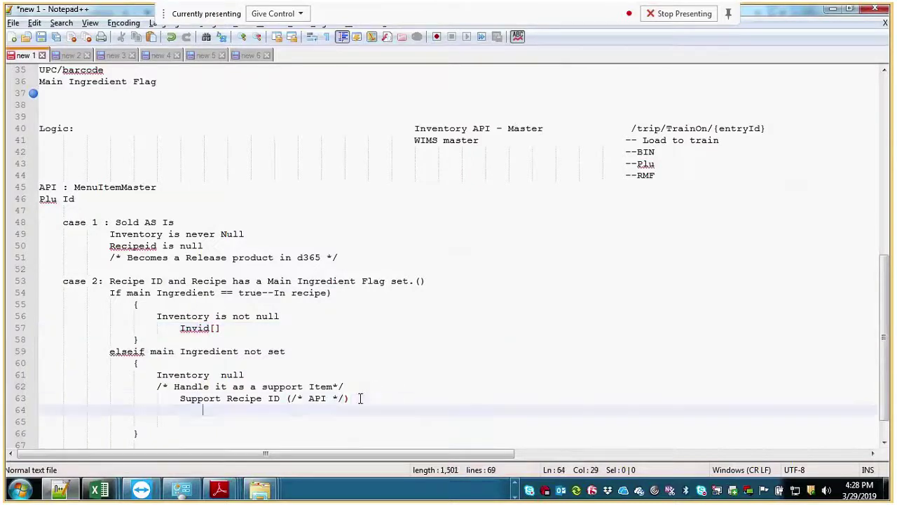
pyautogui.write('In')
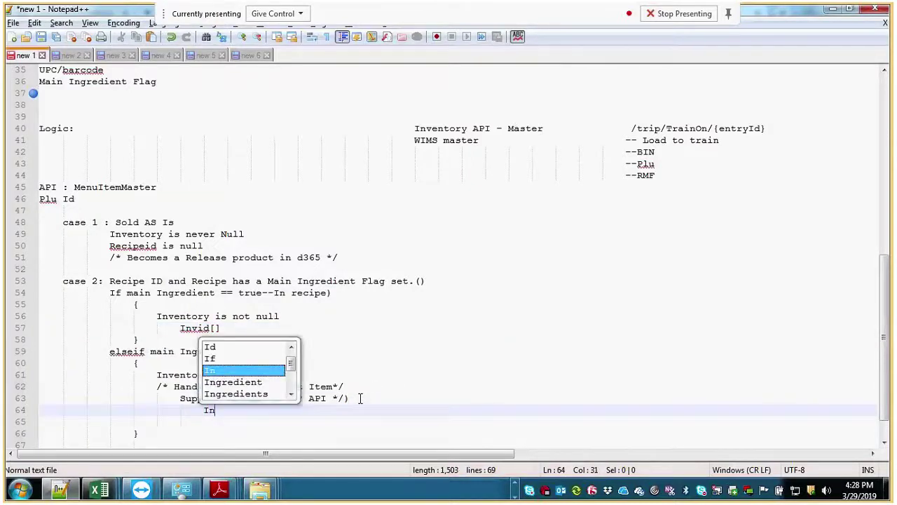
pyautogui.press('BackSpace')
pyautogui.write('nv')
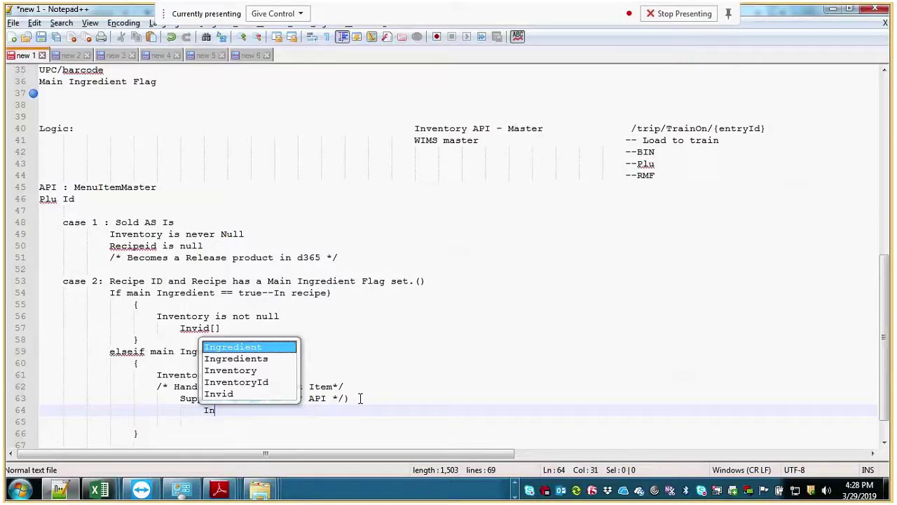
pyautogui.write('i')
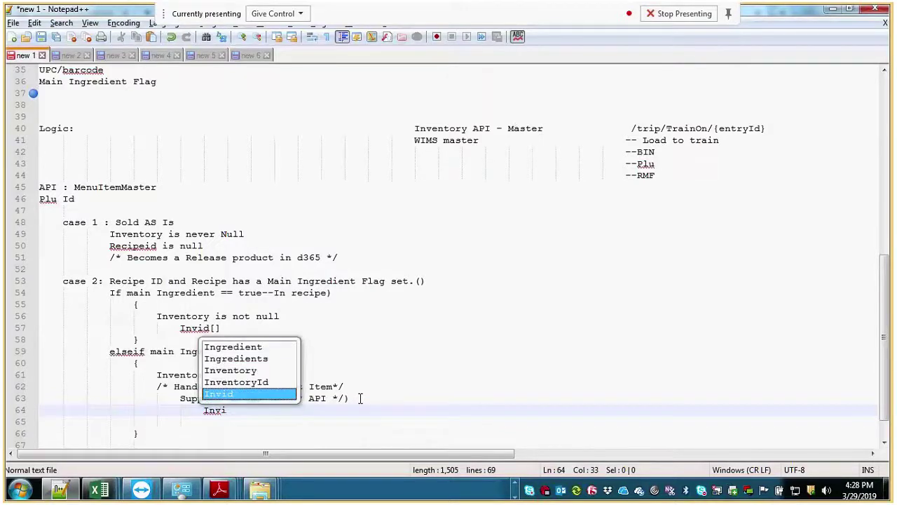
pyautogui.write('d[]')
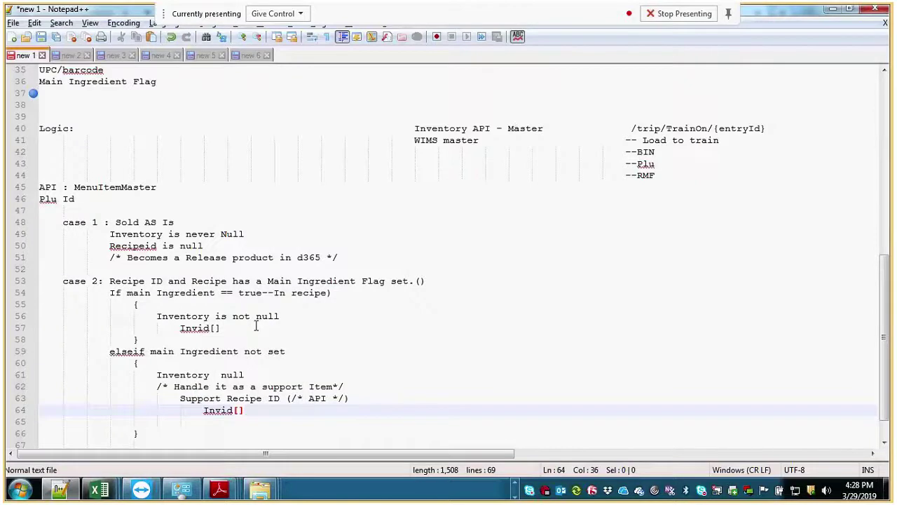
# - Add a "Support id" line beneath Invid[] in the If main Ingredient block, checking the recipe's items in Chrome
pyautogui.click(289, 317)
pyautogui.click(311, 332)
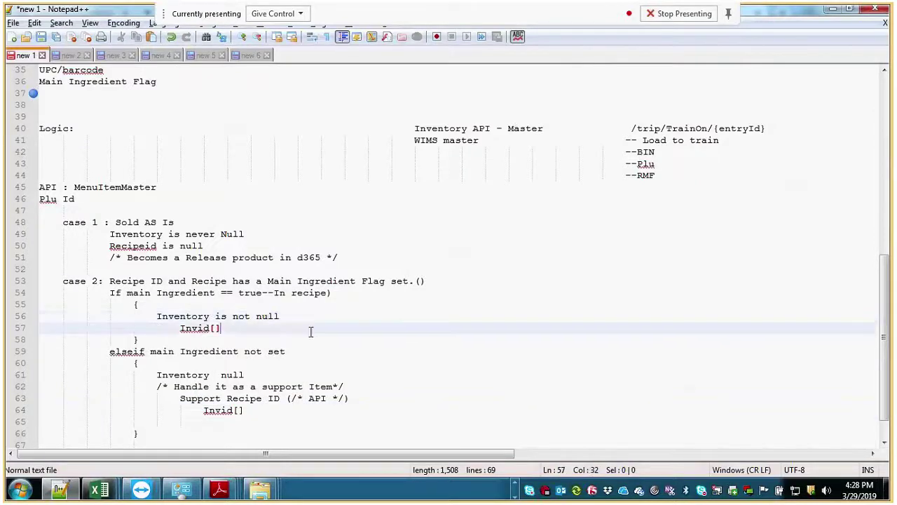
pyautogui.press('Return')
pyautogui.press('Tab')
pyautogui.press('BackSpace')
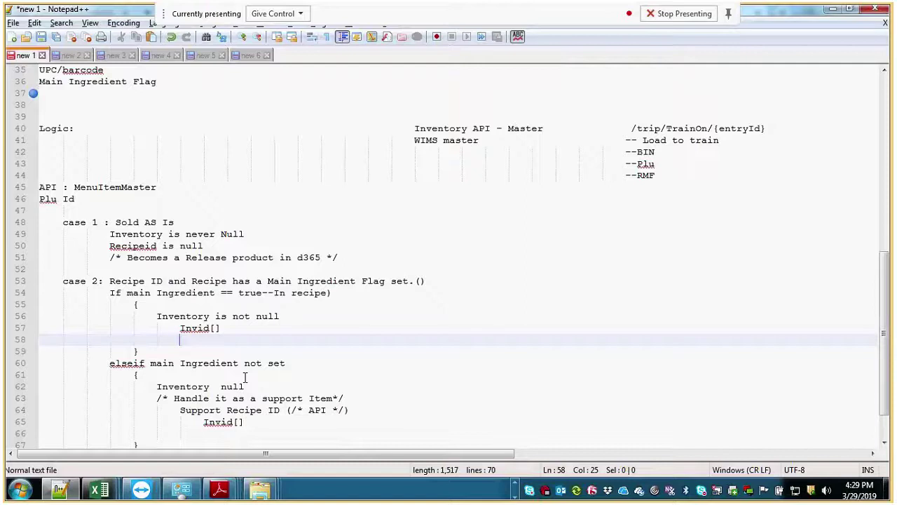
pyautogui.write('S')
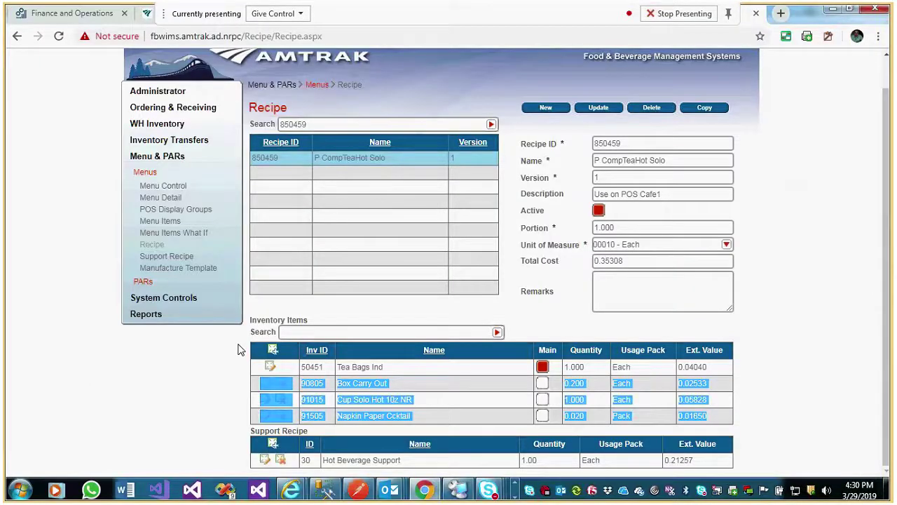
pyautogui.click(238, 349)
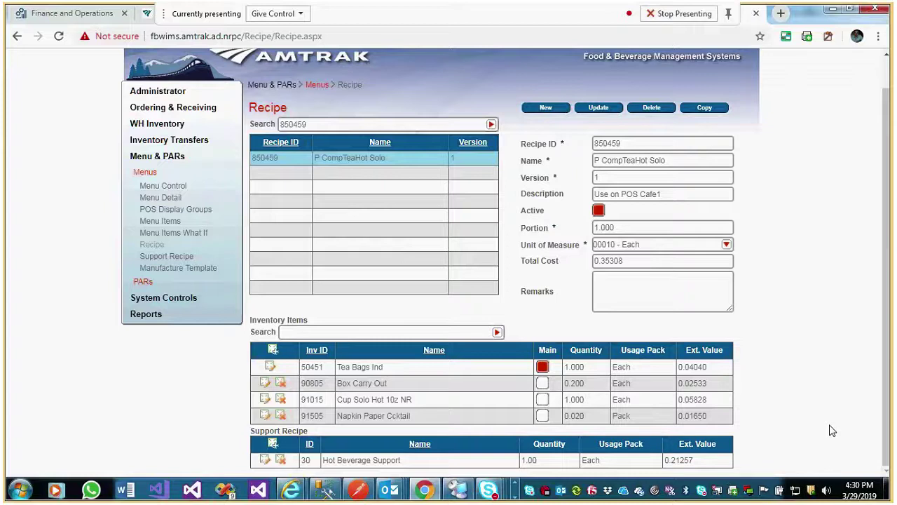
pyautogui.hotkey('alt', 'Tab')
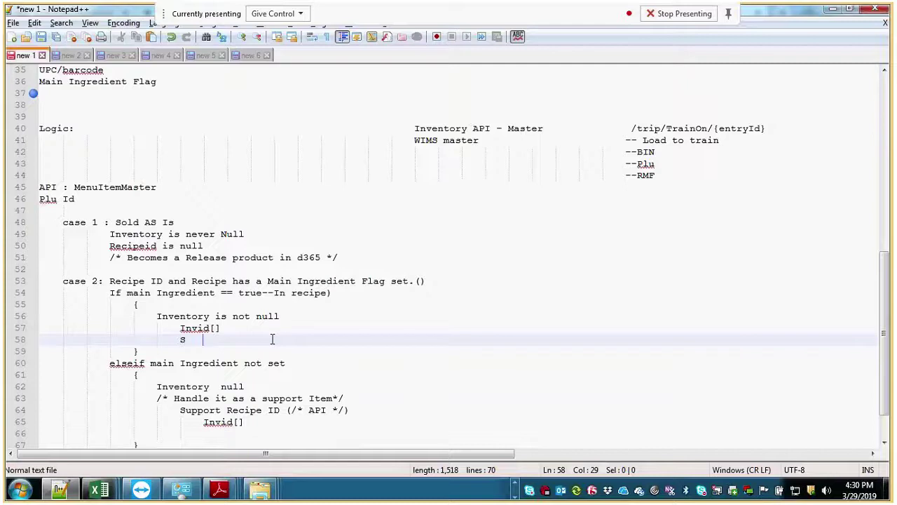
pyautogui.press('Left')
pyautogui.write('uppo')
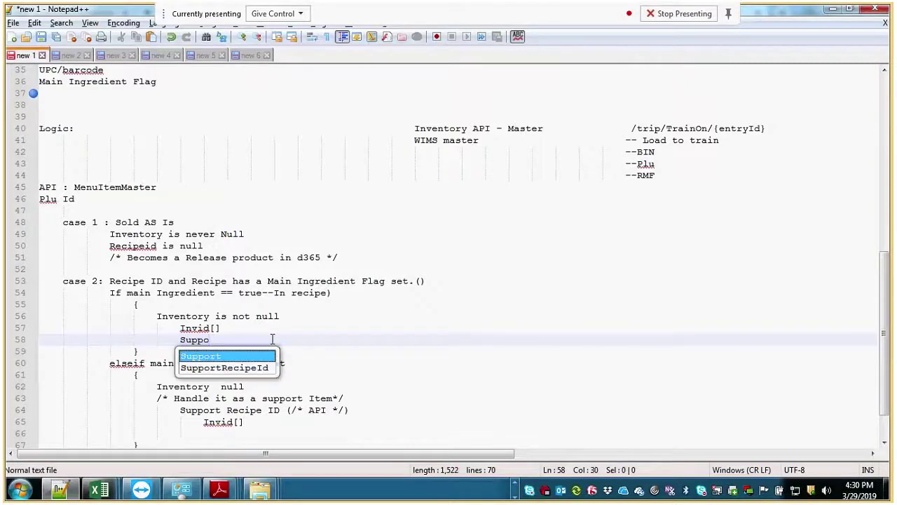
pyautogui.write('rtid')
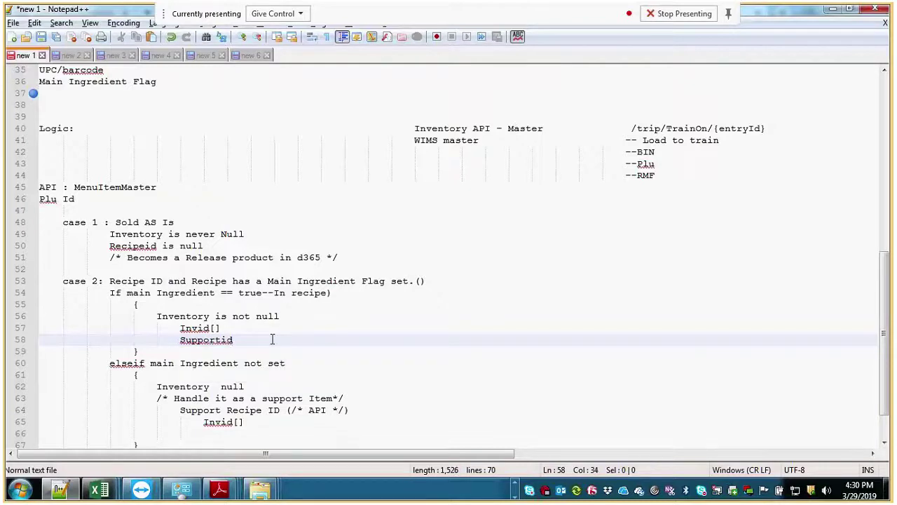
pyautogui.press('Left')
# - Check the recipe's Support Recipe table in Chrome and append "[]" to the "Support id" line in Notepad++
pyautogui.hotkey('alt', 'Tab')
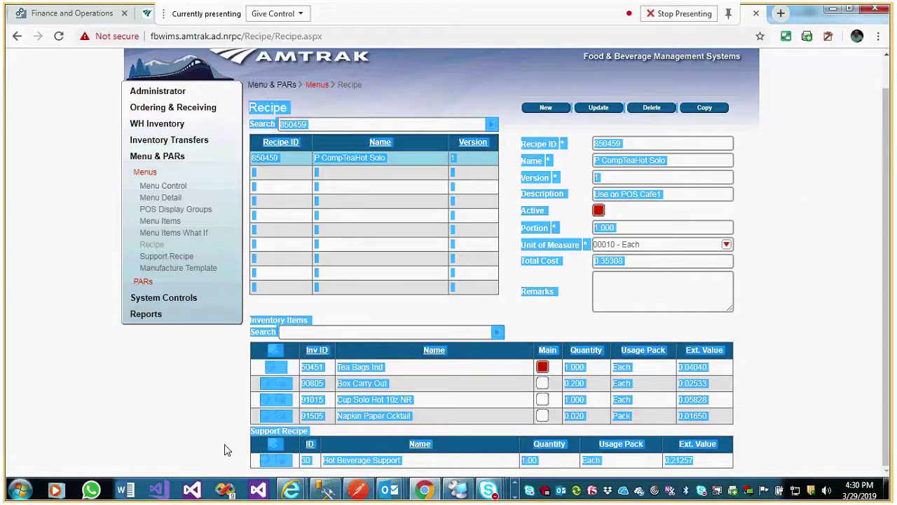
pyautogui.hotkey('alt', 'Tab')
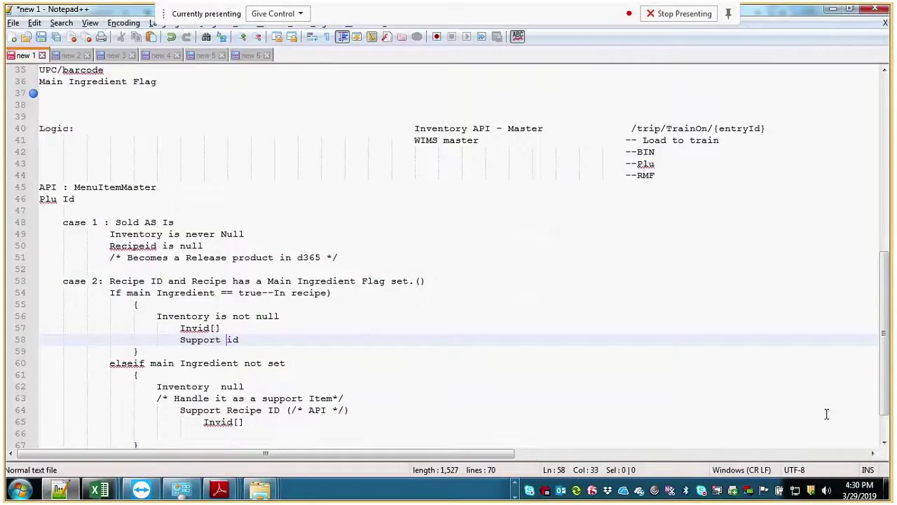
pyautogui.click(293, 340)
pyautogui.press('BackSpace')
pyautogui.write('[]')
# - Remove the word "Recipe" from the "Support Recipe ID (/* API */)" line in the elseif block of case 2
pyautogui.click(289, 414)
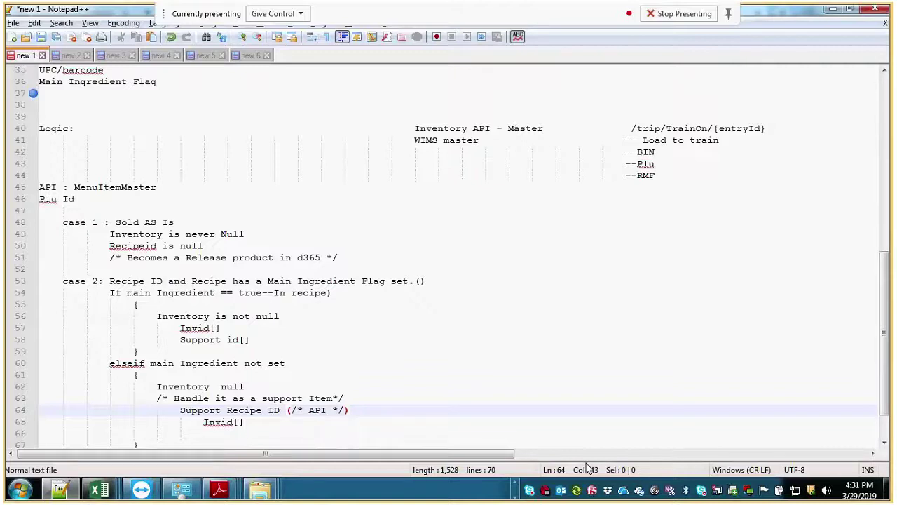
pyautogui.hotkey('ctrl', 'Left')
pyautogui.hotkey('ctrl', 'Left')
pyautogui.press('Delete')
pyautogui.press('Delete')
pyautogui.press('Delete')
pyautogui.press('Delete')
pyautogui.press('Delete')
pyautogui.press('Delete')
pyautogui.press('Delete')
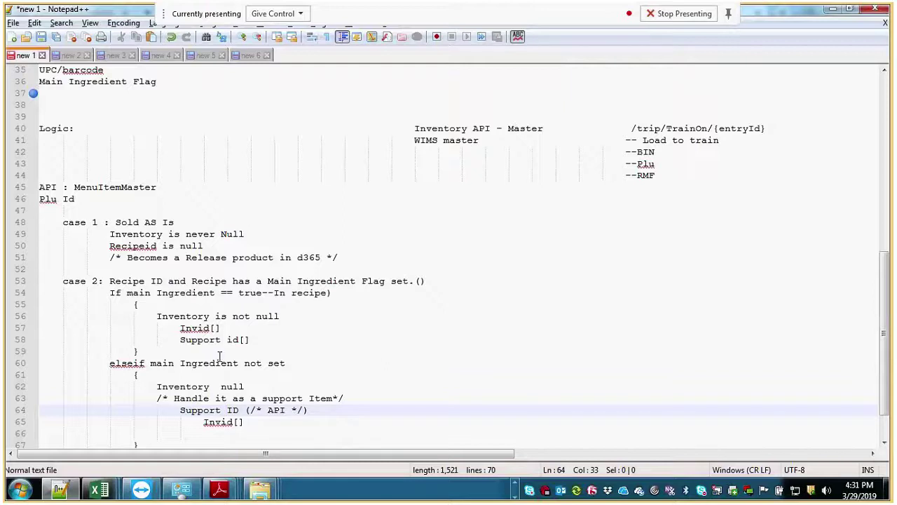
pyautogui.click(398, 344)
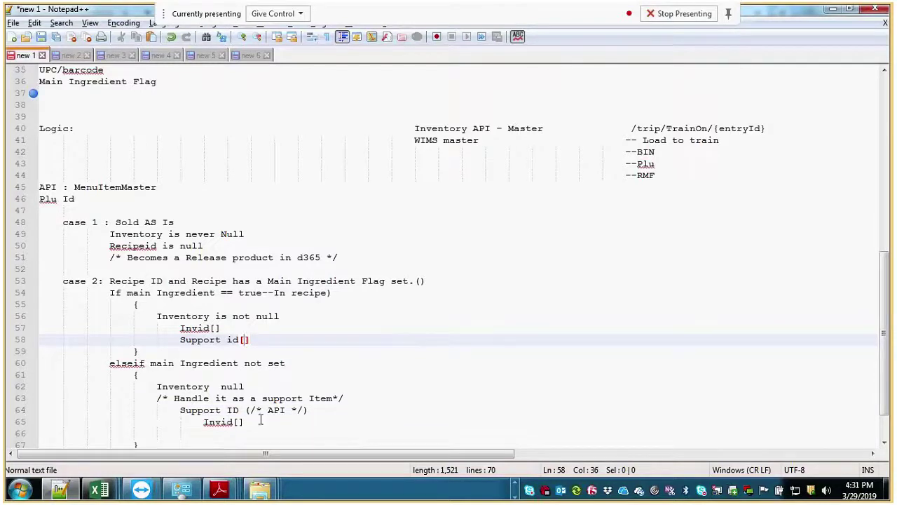
pyautogui.moveTo(245, 410); pyautogui.dragTo(330, 410)
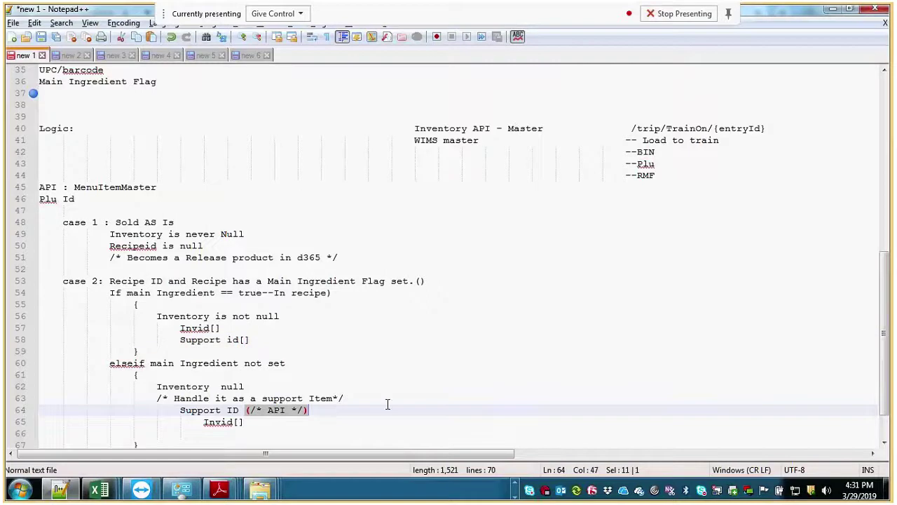
pyautogui.click(491, 392)
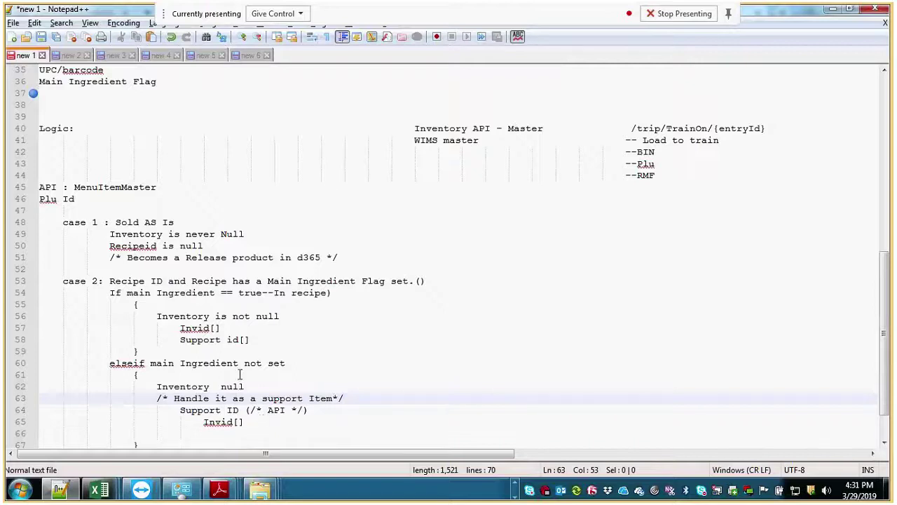
pyautogui.click(337, 343)
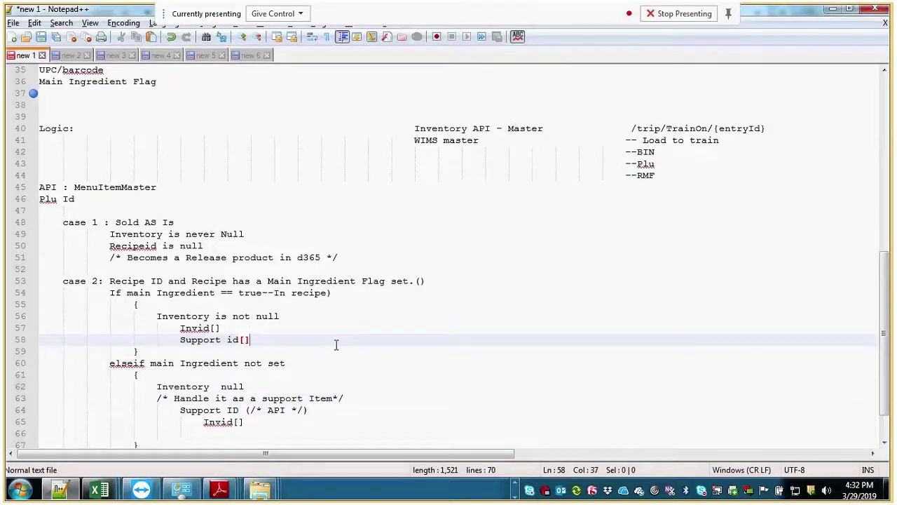
# - Delete the "Invid[]" text beneath "Support ID (/* API */)" in the elseif block of case 2
pyautogui.moveTo(269, 342); pyautogui.dragTo(181, 343)
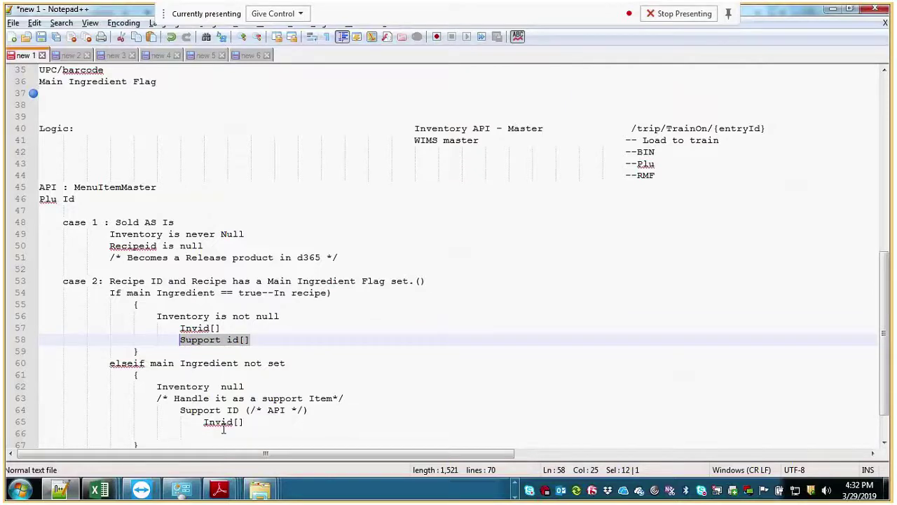
pyautogui.moveTo(203, 422); pyautogui.dragTo(245, 422)
pyautogui.press('BackSpace')
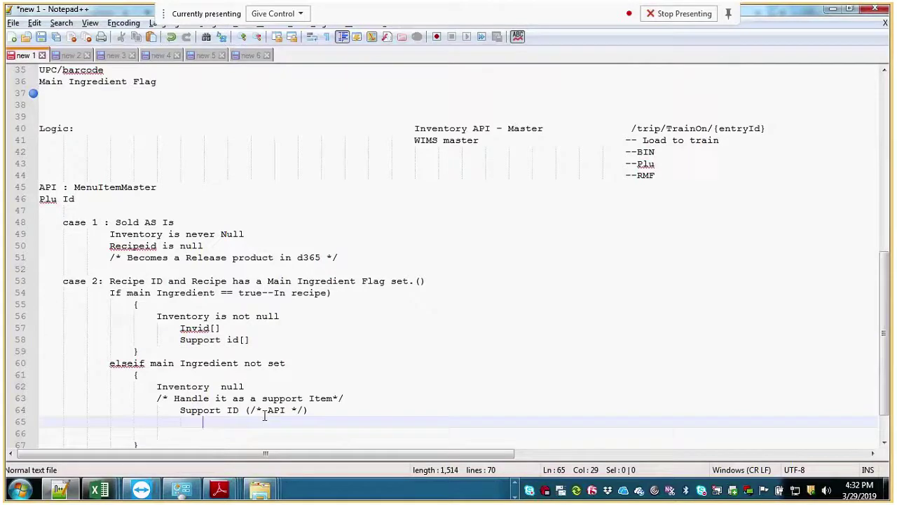
# - Copy "(/* API */)" from the elseif block's Support ID line to the end of the "Support id[]" line in the If block
pyautogui.click(258, 339)
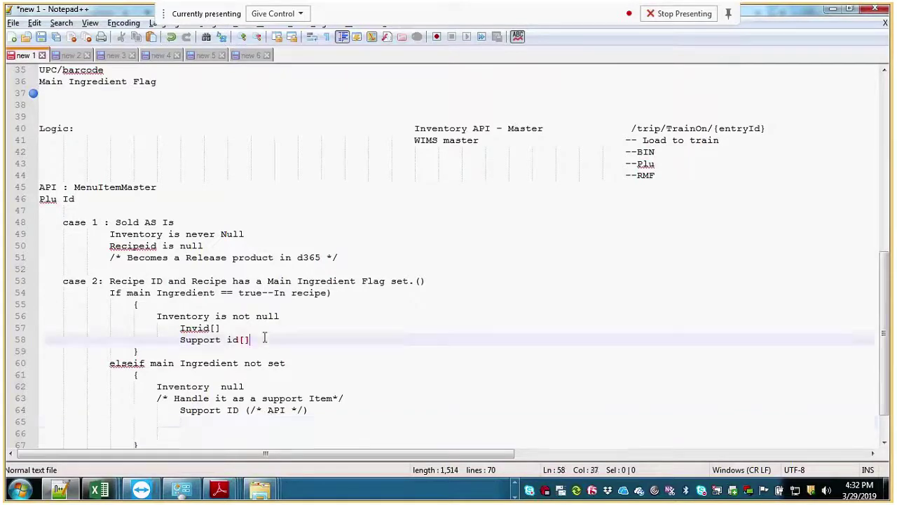
pyautogui.moveTo(246, 410); pyautogui.dragTo(314, 410)
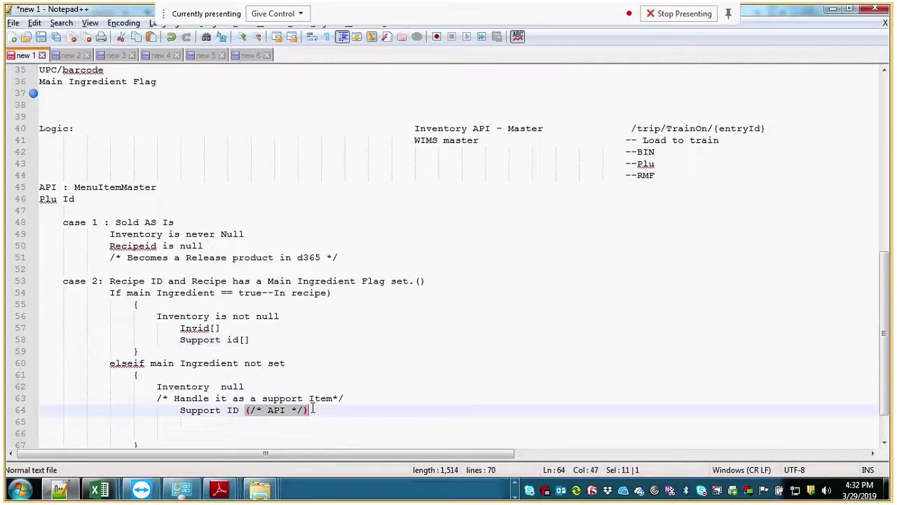
pyautogui.hotkey('ctrl', 'c')
pyautogui.click(274, 339)
pyautogui.hotkey('ctrl', 'v')
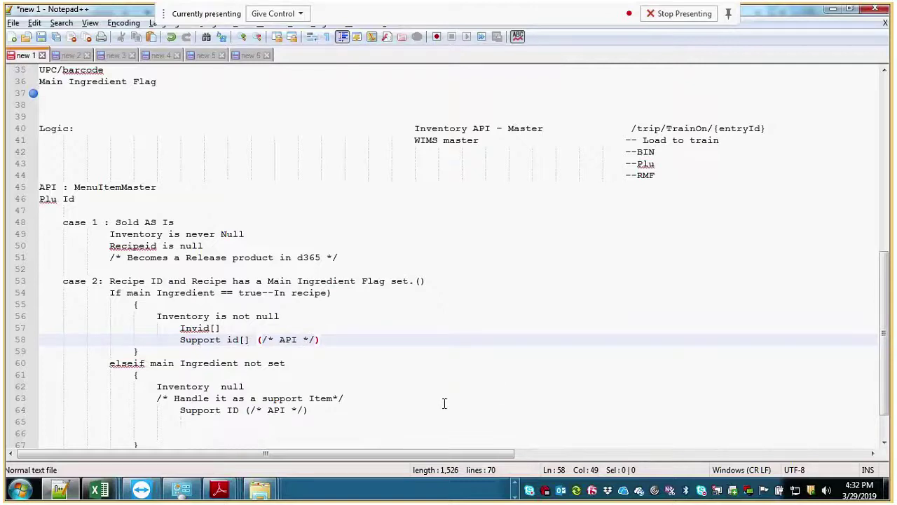
# - Remove the extra blank line beneath "Support ID (/* API */)" in the elseif block
pyautogui.click(365, 408)
pyautogui.press('Delete')
pyautogui.press('Delete')
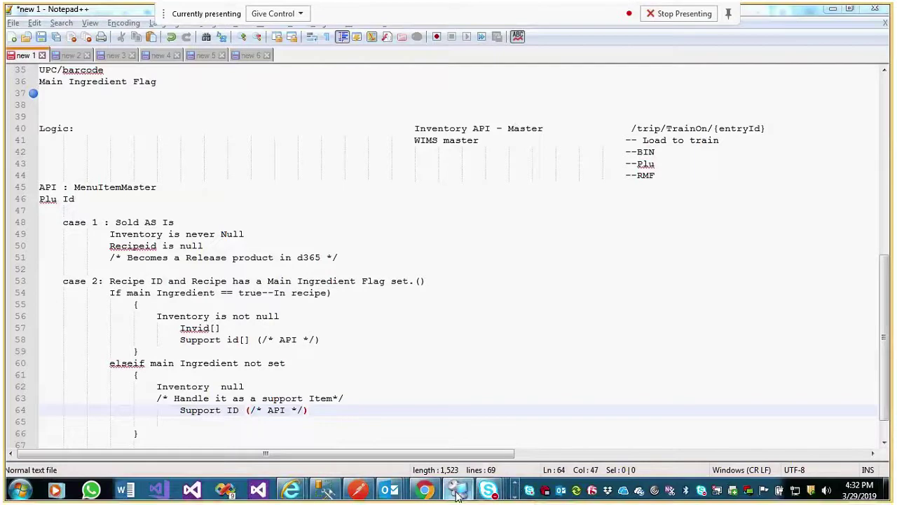
# - Check the recipe's Support Recipe table in Chrome and enter 30 inside the brackets of the "Support id[]" line in Notepad++
pyautogui.click(456, 492)
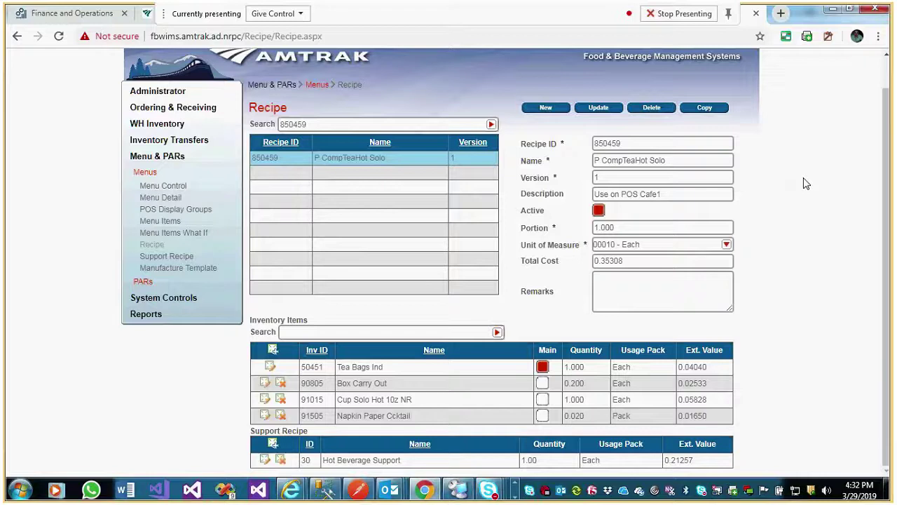
pyautogui.hotkey('alt', 'Tab')
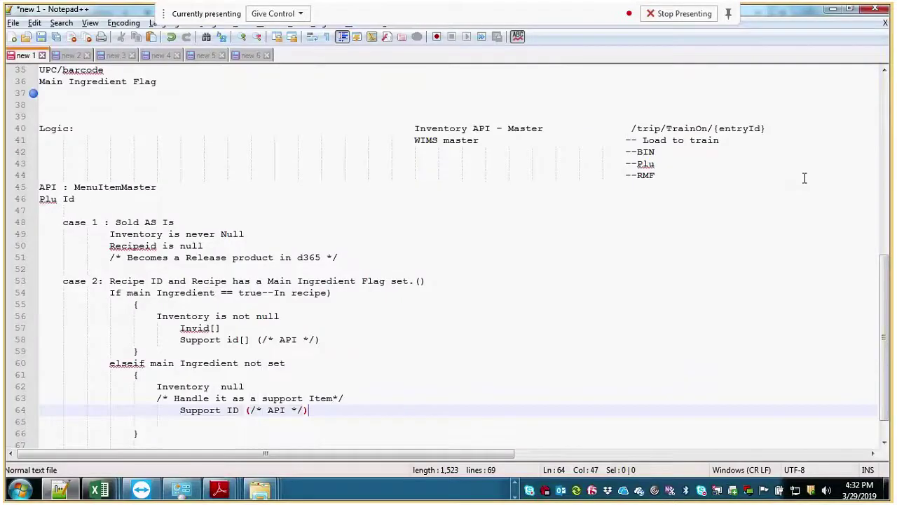
pyautogui.click(427, 337)
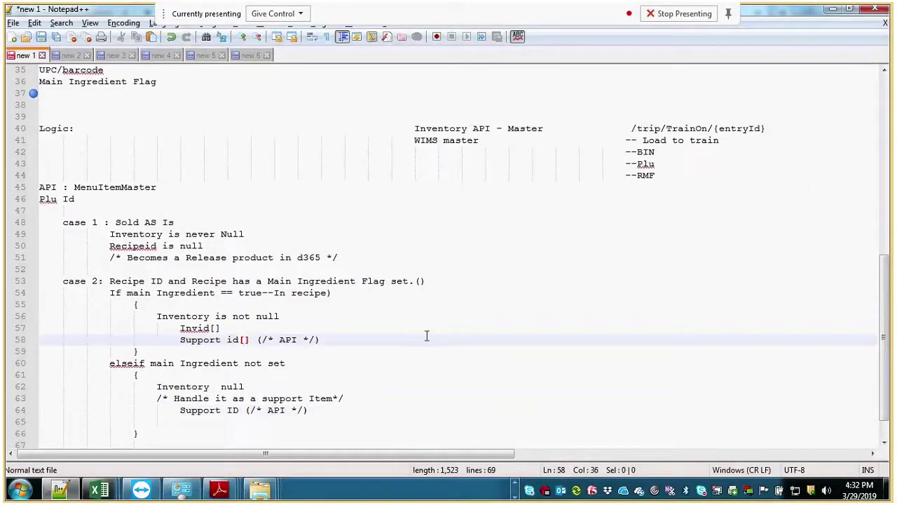
pyautogui.hotkey('alt', 'Tab')
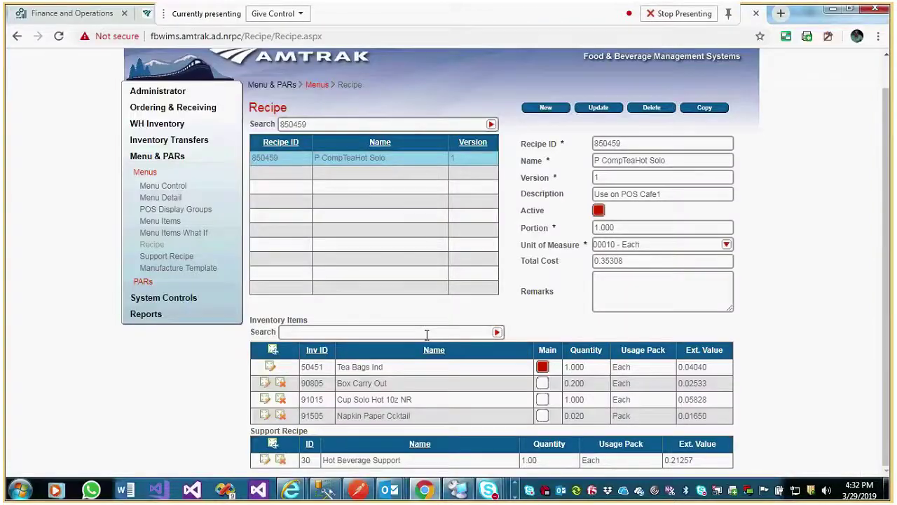
pyautogui.hotkey('alt', 'Tab')
pyautogui.moveTo(320, 339); pyautogui.dragTo(258, 338)
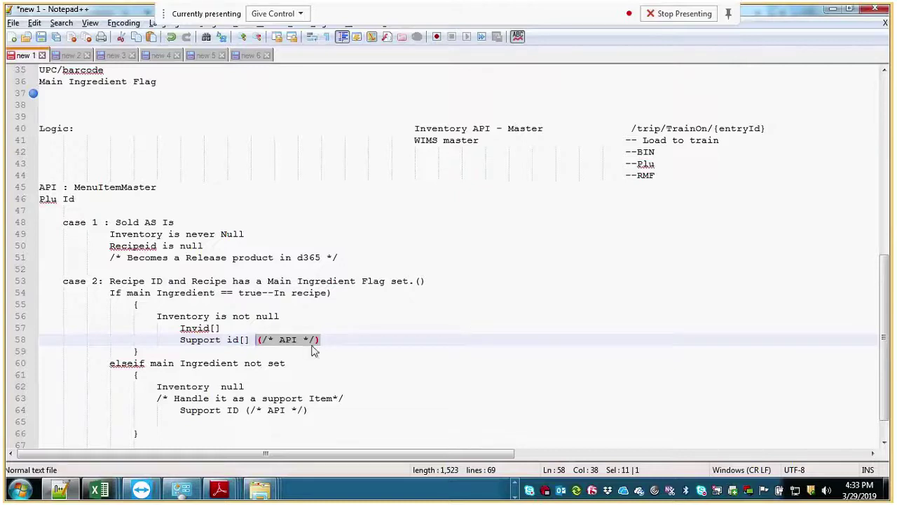
pyautogui.click(249, 339)
pyautogui.write('30')
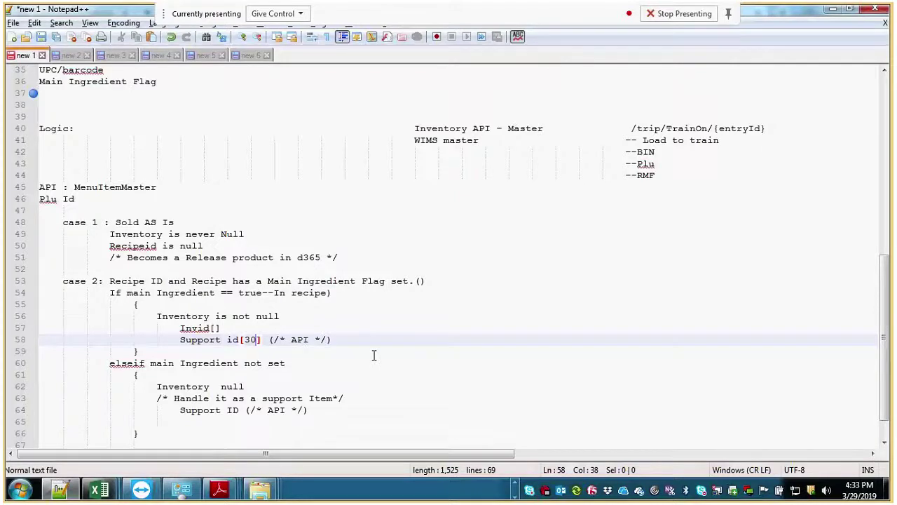
# - Add "[]" after "Support ID" in the elseif block and recheck the recipe's Support Recipe table in Chrome
pyautogui.click(238, 410)
pyautogui.write('[')
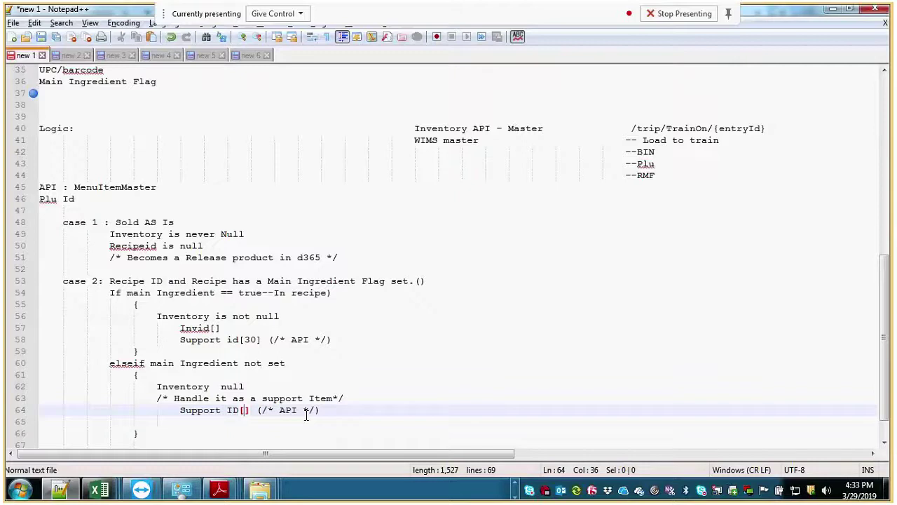
pyautogui.hotkey('alt', 'Tab')
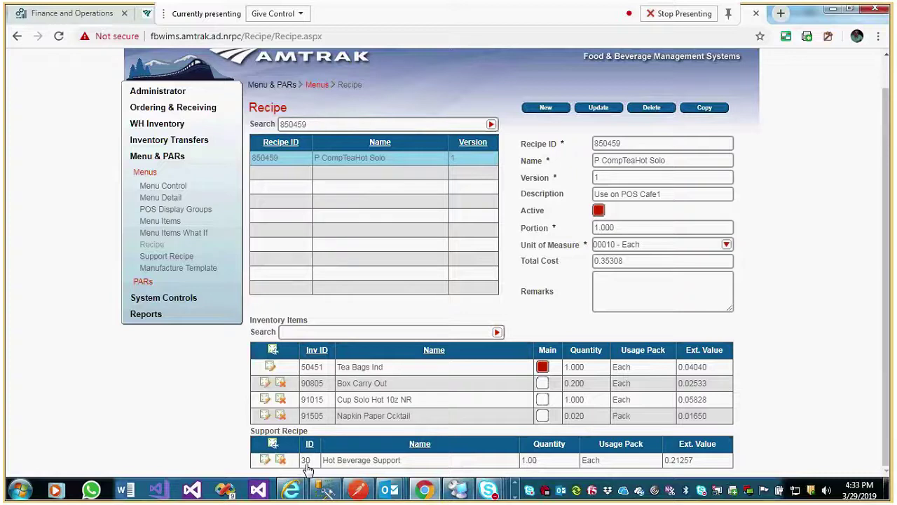
pyautogui.hotkey('alt', 'Tab')
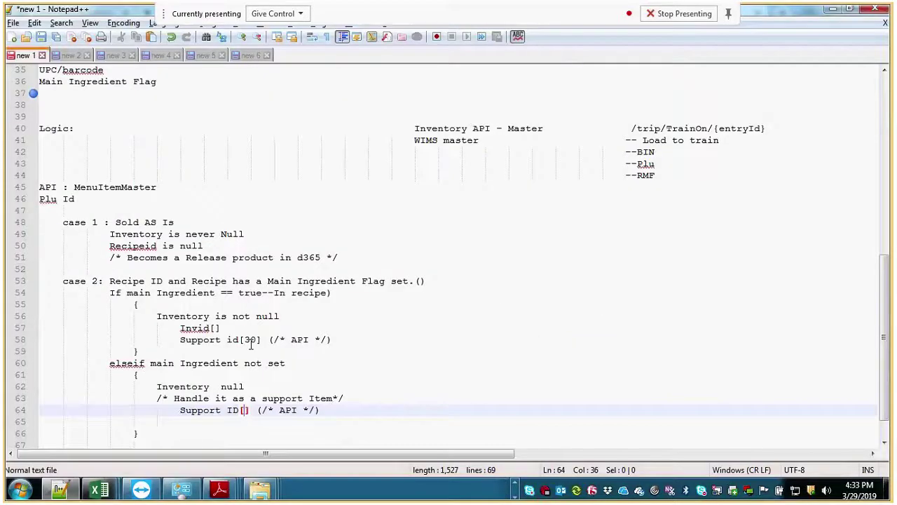
# - Remove the 30 from the brackets of the "Support id" line in the If main Ingredient block
pyautogui.moveTo(222, 328); pyautogui.dragTo(169, 330)
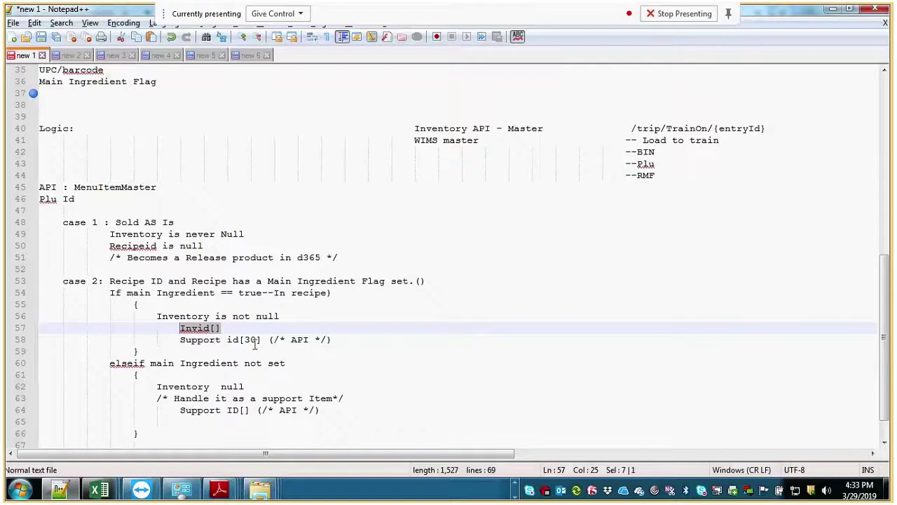
pyautogui.click(326, 340)
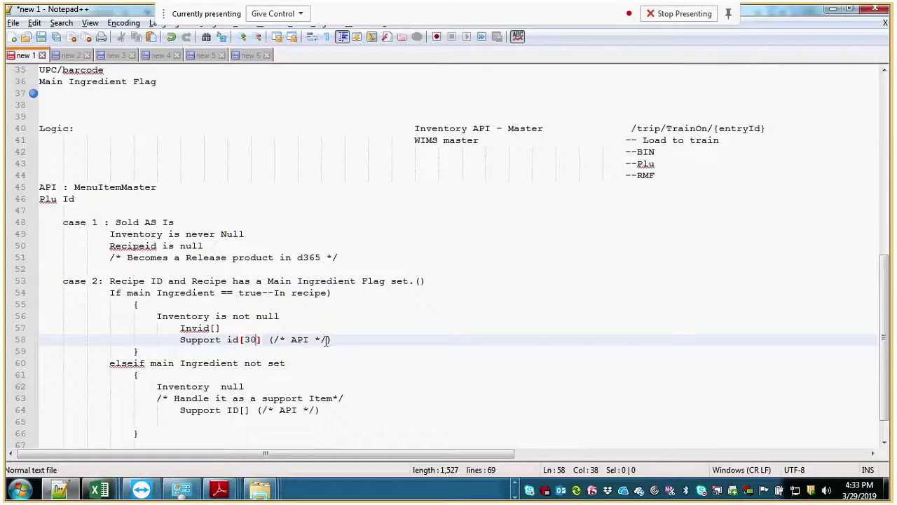
pyautogui.press('BackSpace')
pyautogui.press('BackSpace')
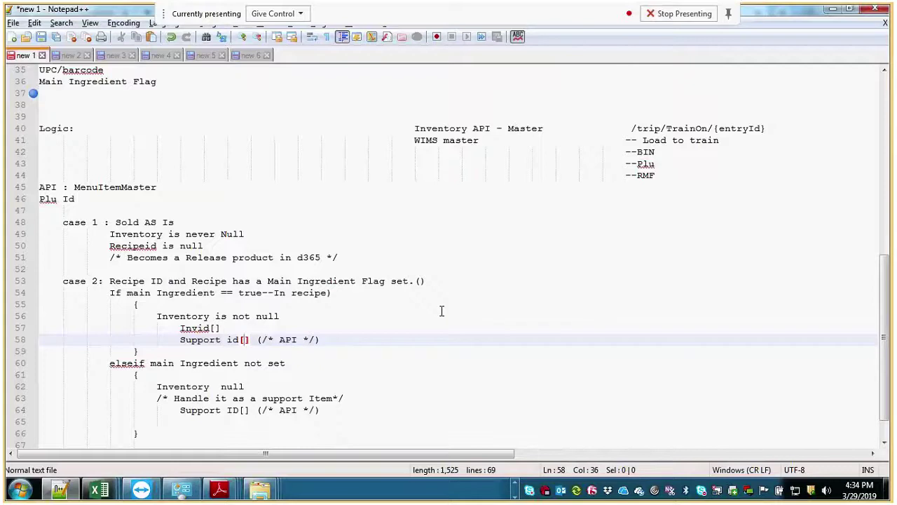
# - Copy "Invid[]" from the If block onto a new line beneath "Inventory null" in the elseif block
pyautogui.hotkey('alt', 'Tab')
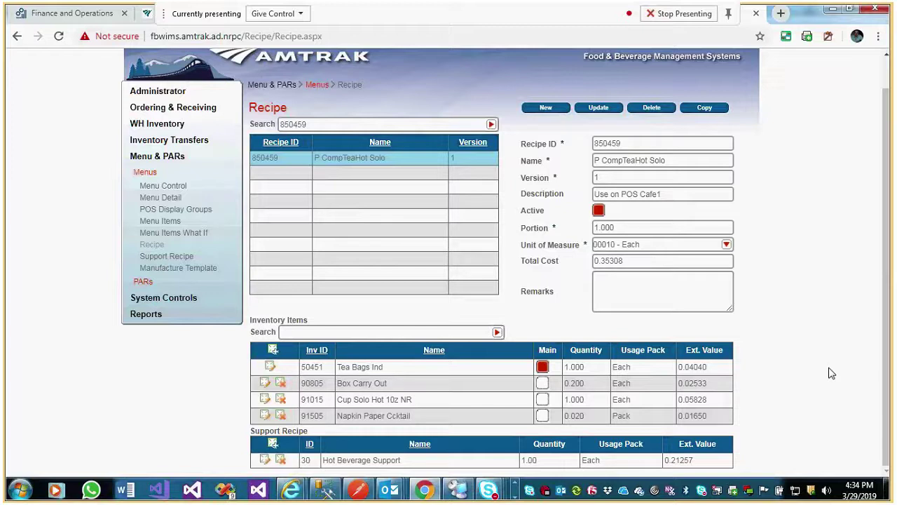
pyautogui.hotkey('alt', 'Tab')
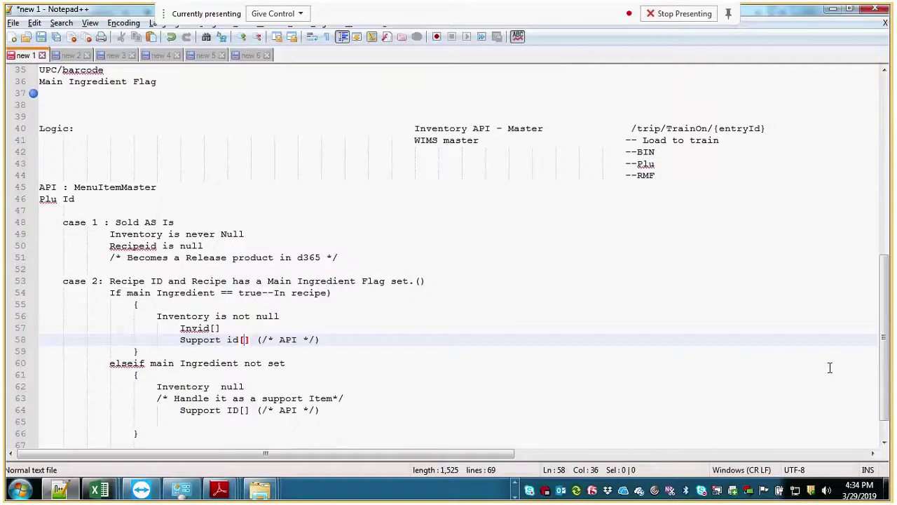
pyautogui.click(521, 327)
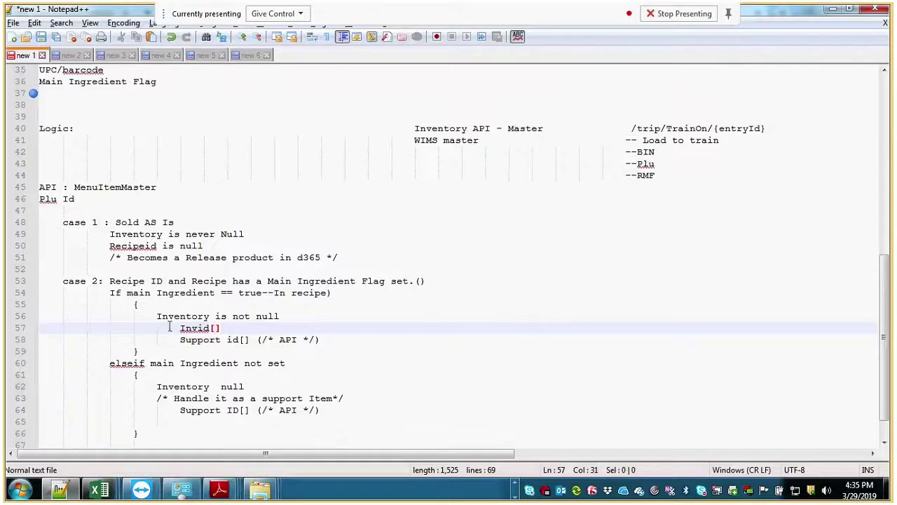
pyautogui.moveTo(169, 327); pyautogui.dragTo(629, 335)
pyautogui.hotkey('ctrl', 'c')
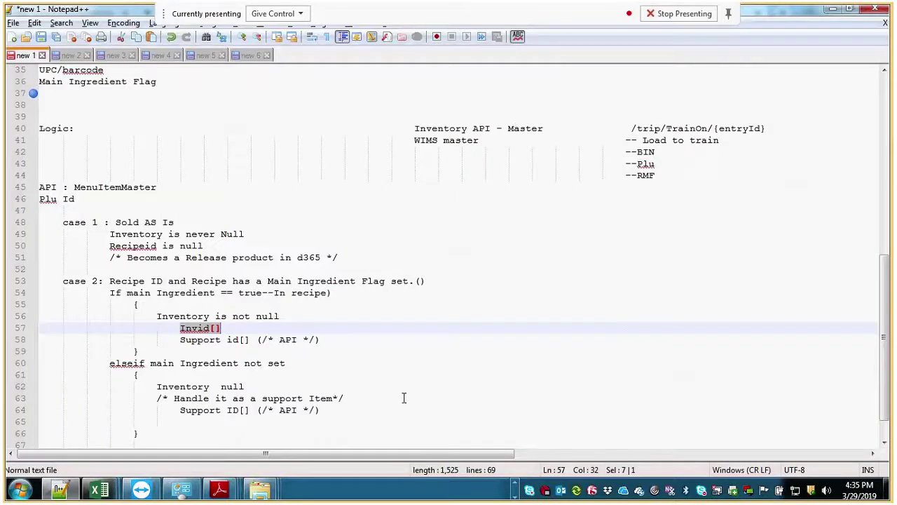
pyautogui.click(334, 386)
pyautogui.press('Return')
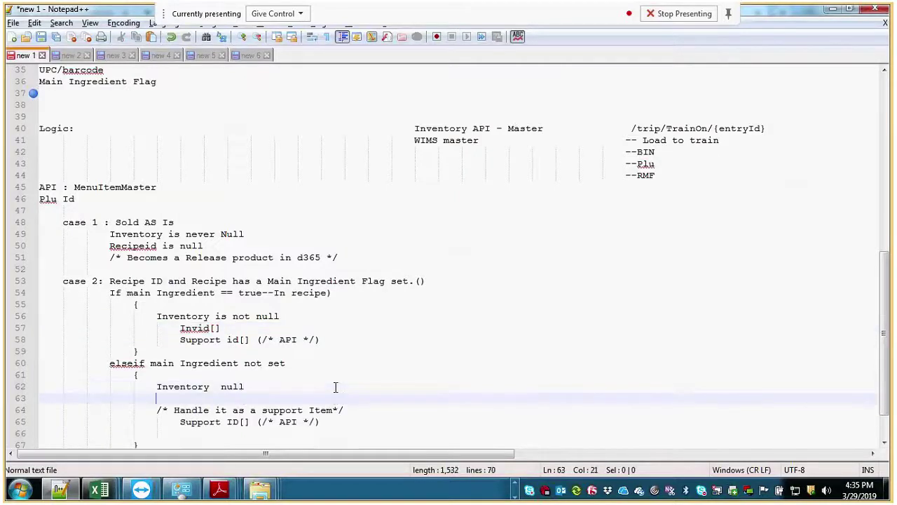
pyautogui.hotkey('ctrl', 'v')
pyautogui.press('alt')
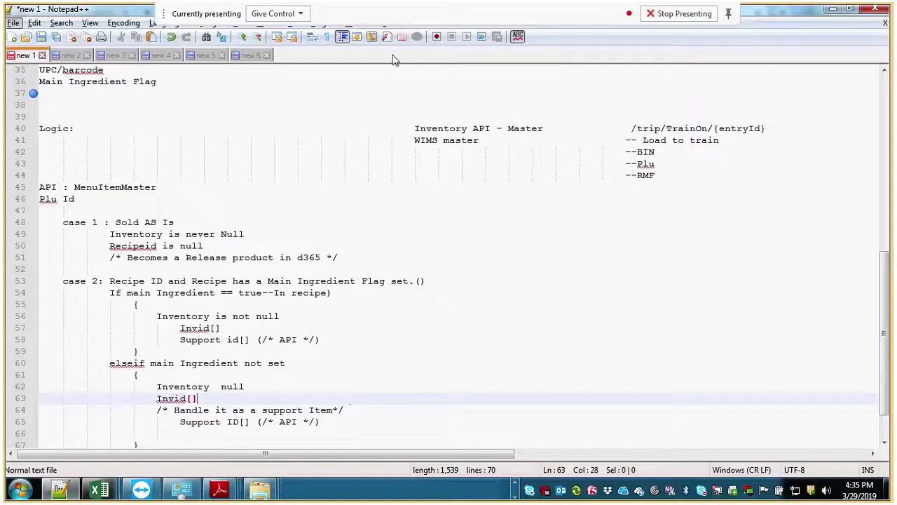
pyautogui.click(155, 386)
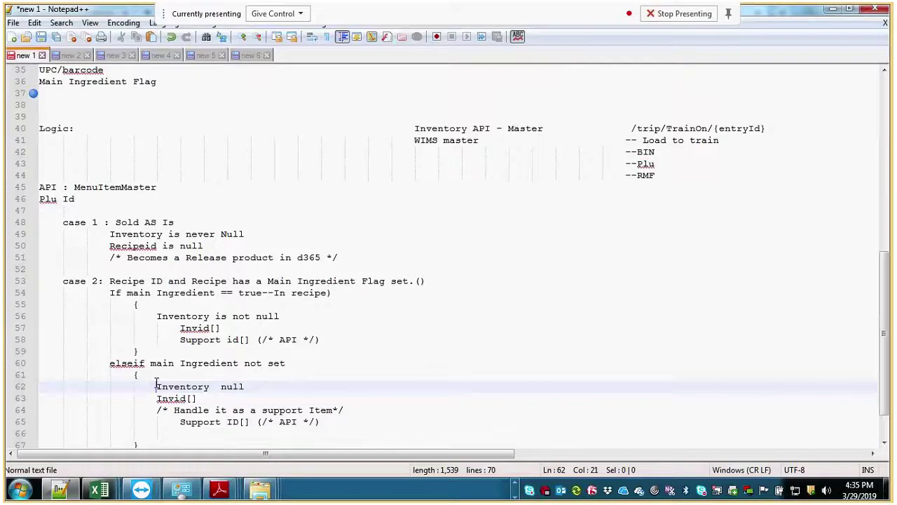
pyautogui.press('Home')
pyautogui.hotkey('shift', 'End')
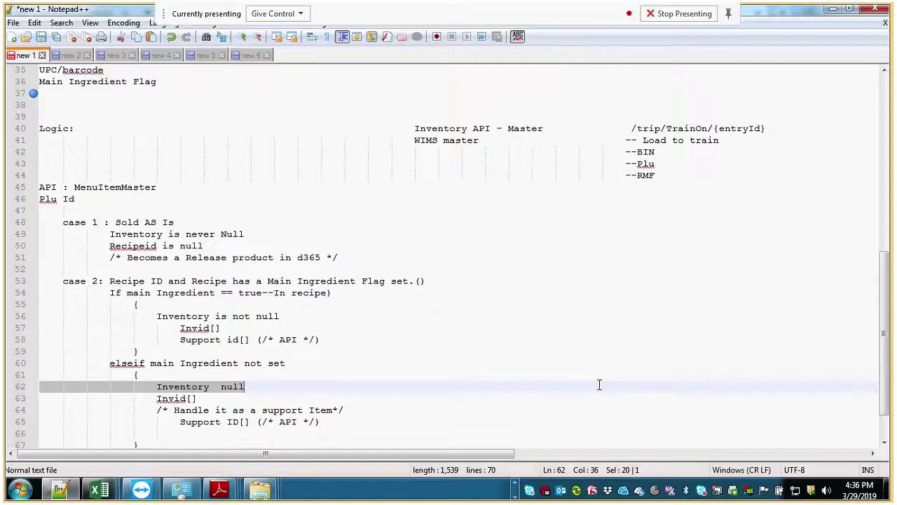
# - Enter "Inv Id" inside the brackets of the "Support id[]" line in the If main Ingredient block
pyautogui.click(246, 341)
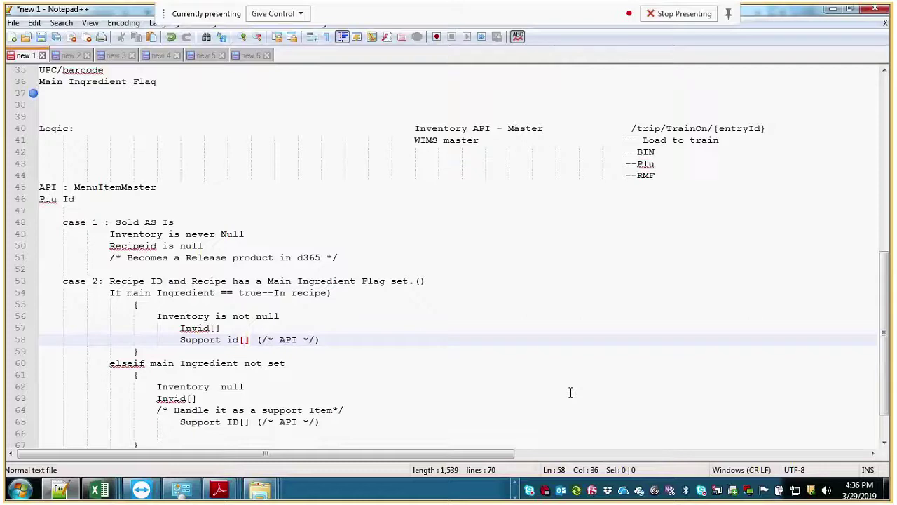
pyautogui.write('30')
pyautogui.press('BackSpace')
pyautogui.press('BackSpace')
pyautogui.write('I')
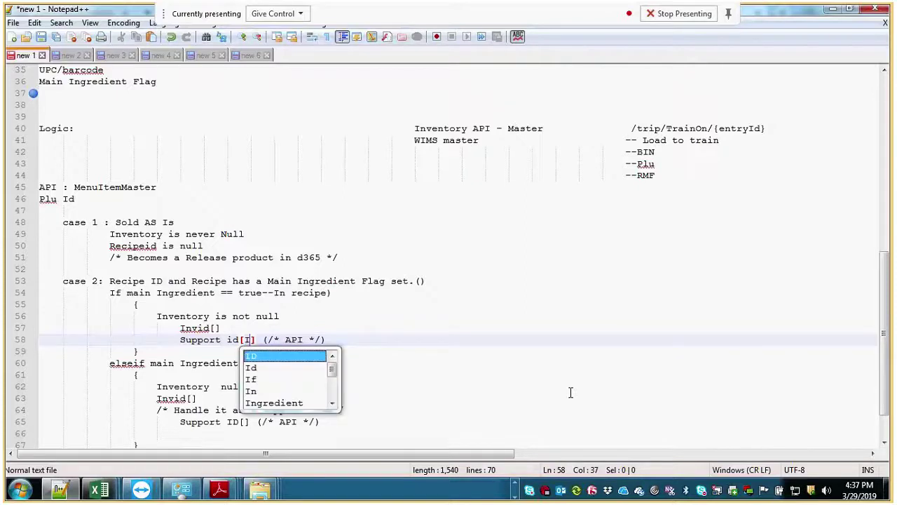
pyautogui.write('nv')
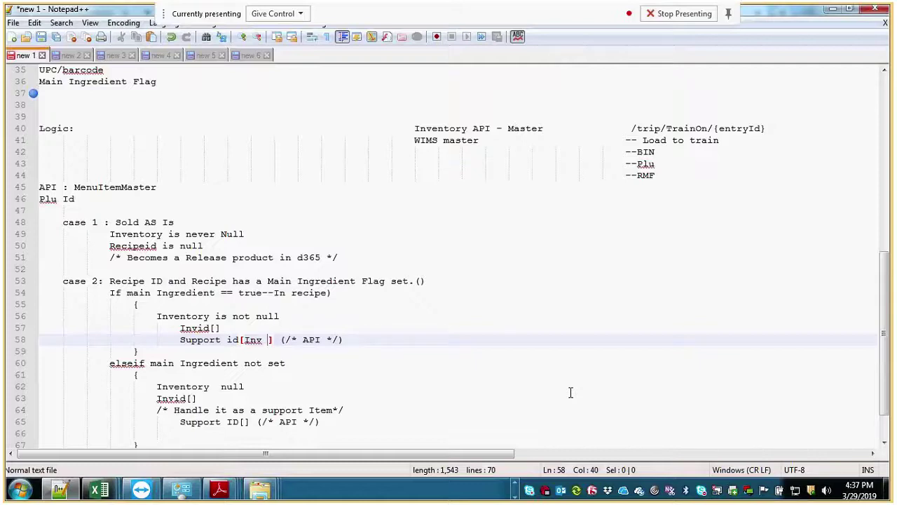
pyautogui.press('BackSpace')
pyautogui.write('Id')
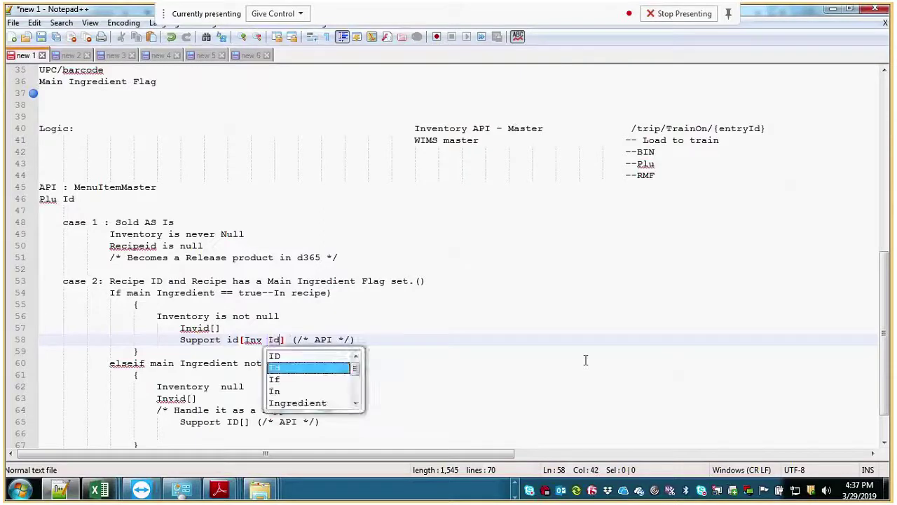
pyautogui.click(166, 363)
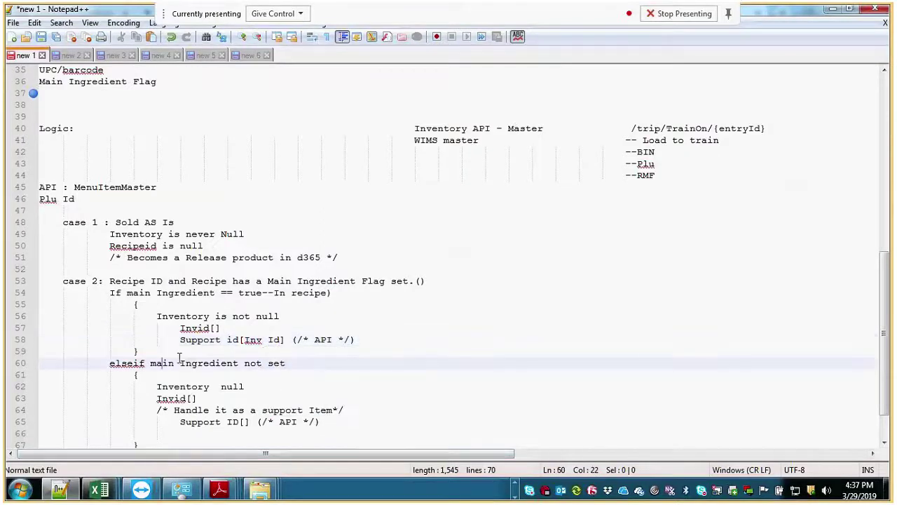
# - Enclose "Inv Id" in a second pair of brackets on the "Support id" line of the If main Ingredient block
pyautogui.click(274, 340)
pyautogui.write('[')
pyautogui.press('Right')
pyautogui.press('Right')
pyautogui.press('Right')
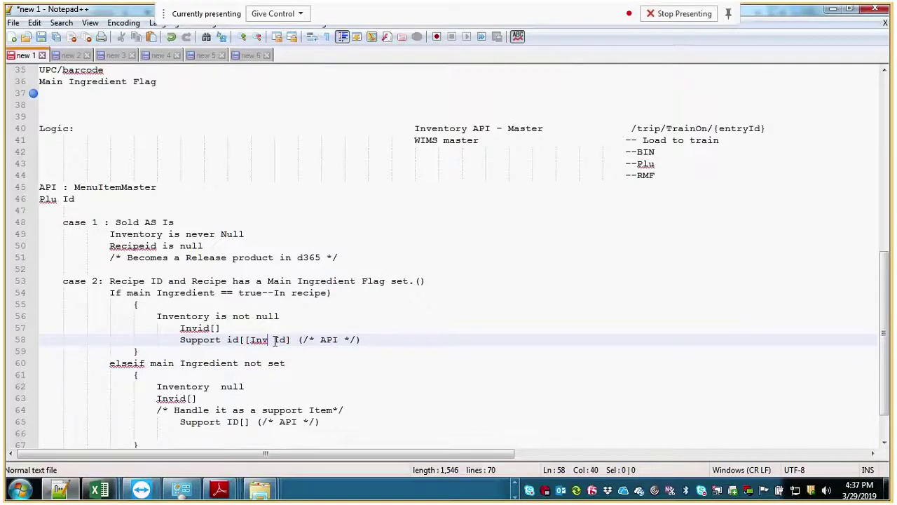
# - Switch to Chrome, search the support recipes for 30 and examine the inventory items of Hot Beverage Support
pyautogui.hotkey('alt', 'Tab')
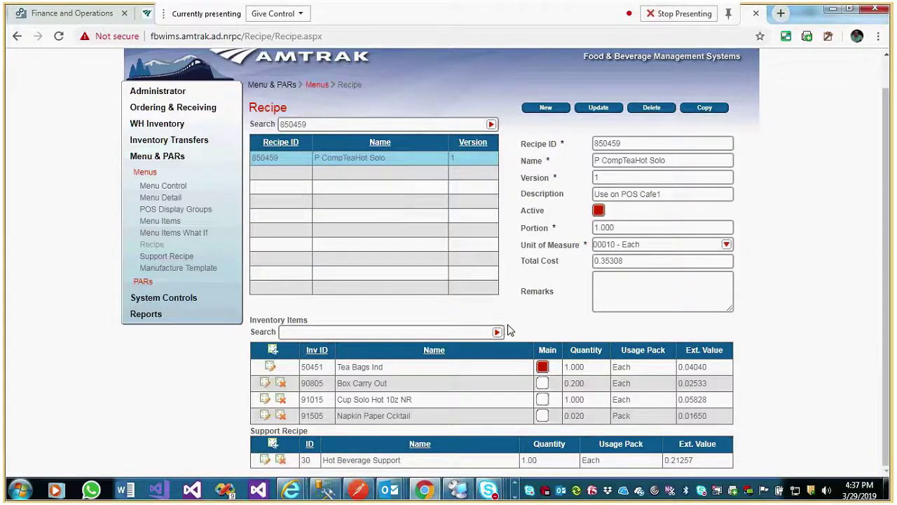
pyautogui.click(167, 256)
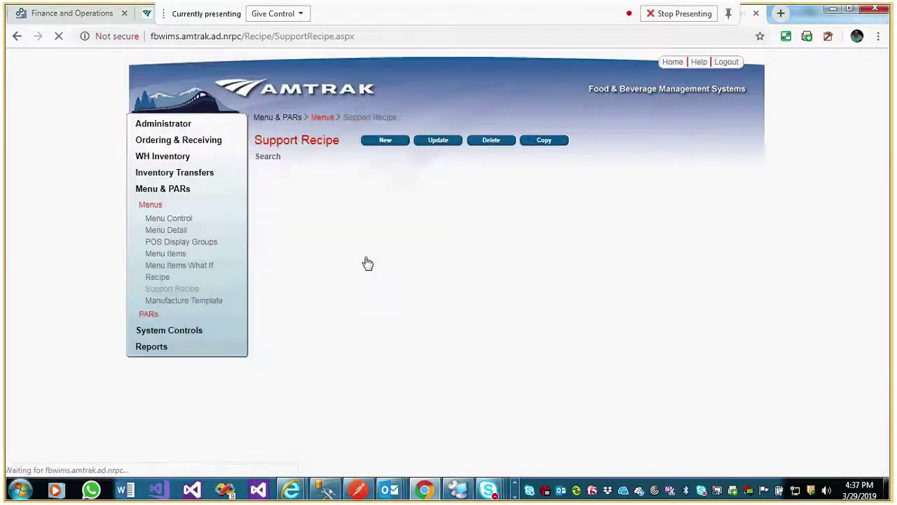
pyautogui.click(379, 155)
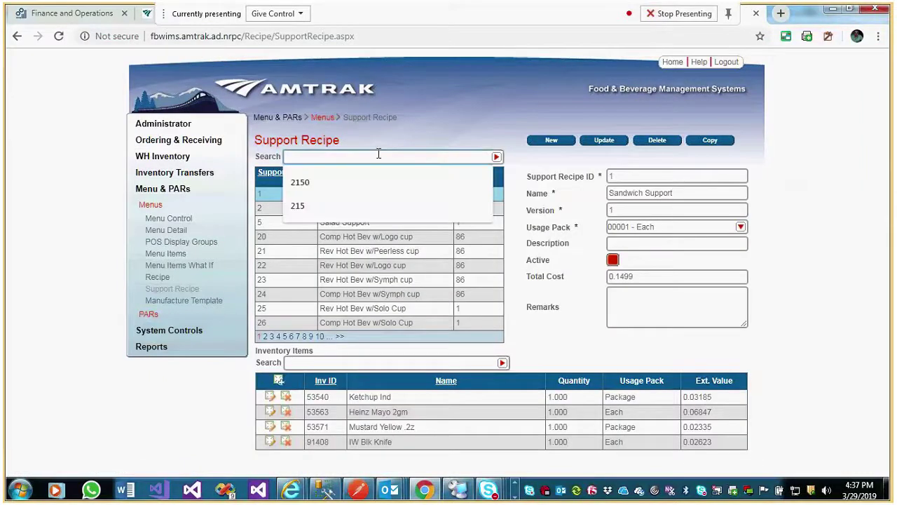
pyautogui.write('30')
pyautogui.press('Return')
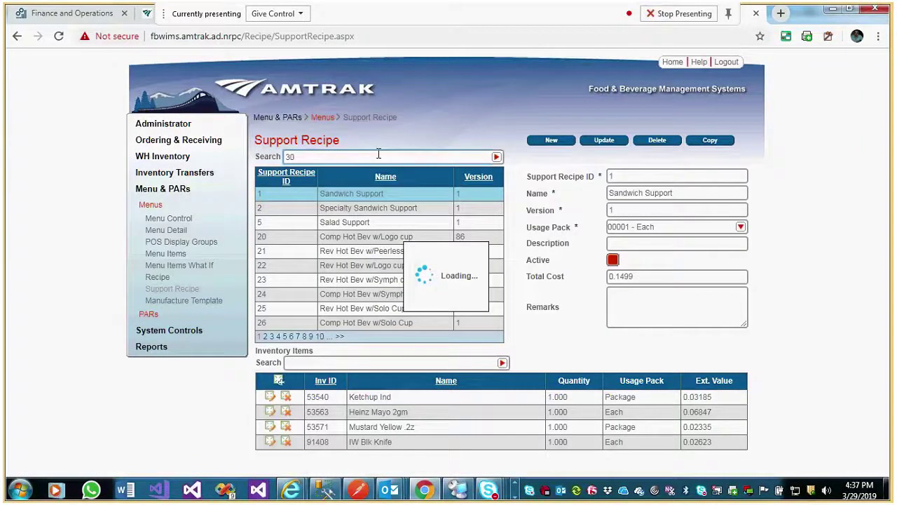
pyautogui.scroll(-1, 536, 427)
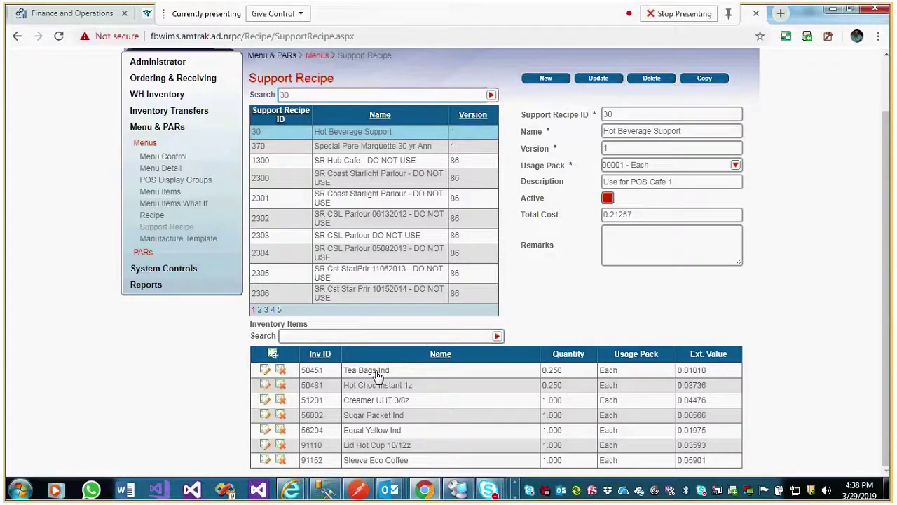
pyautogui.doubleClick(307, 95)
pyautogui.click(273, 356)
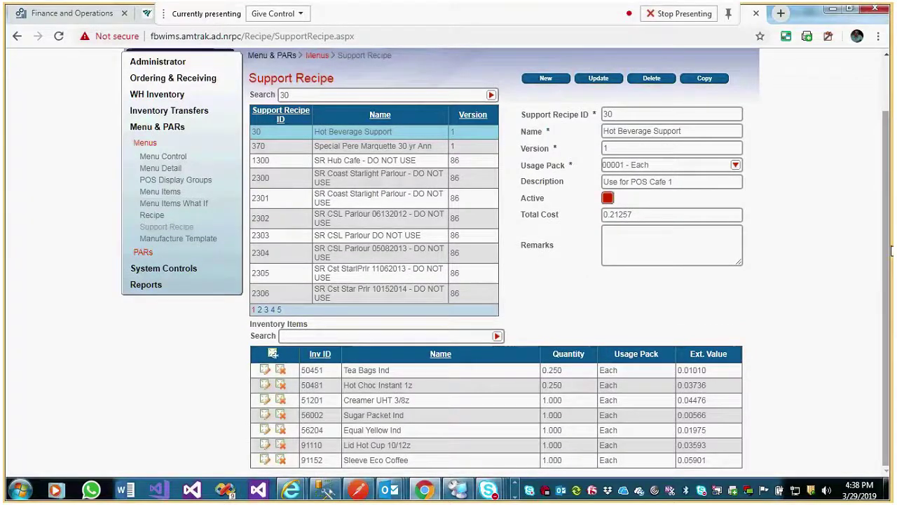
# - Switch to Notepad++ and copy "[Inv Id]" from the If block into the "Support ID[]" brackets in the elseif block
pyautogui.click(514, 495)
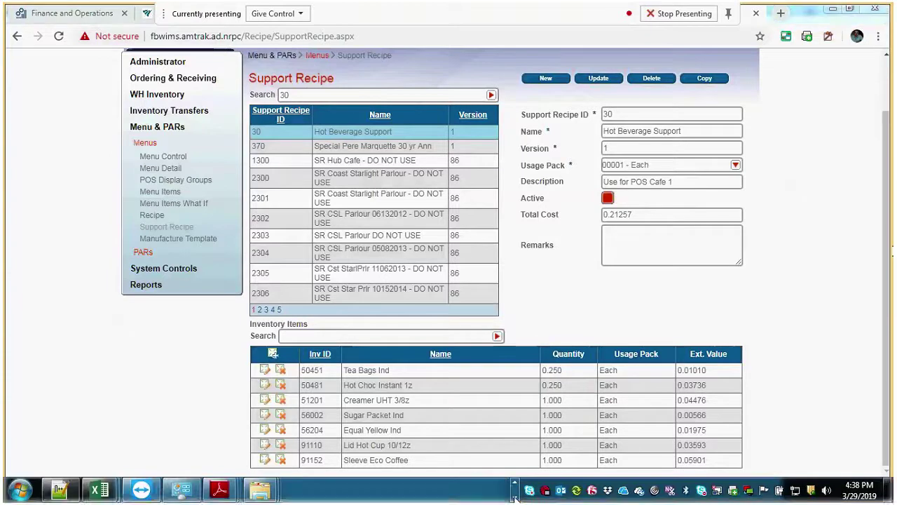
pyautogui.click(179, 488)
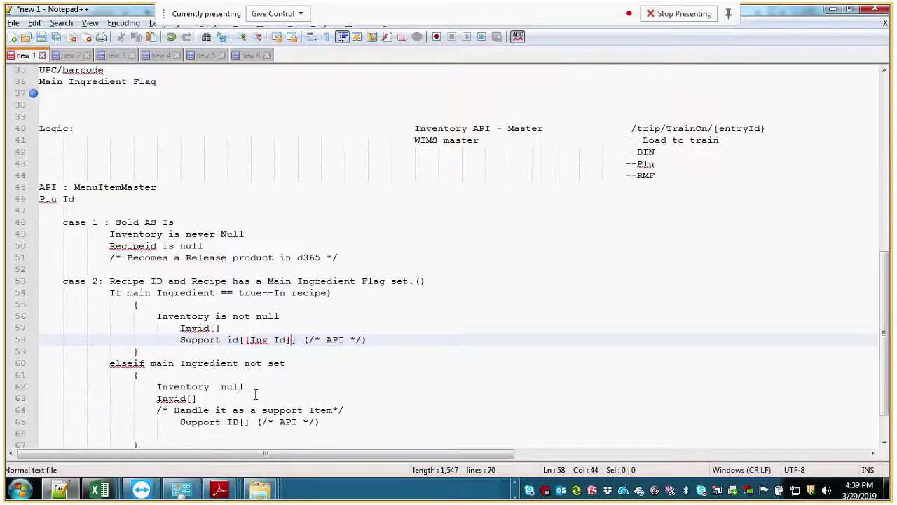
pyautogui.moveTo(250, 340); pyautogui.dragTo(294, 340)
pyautogui.click(268, 340)
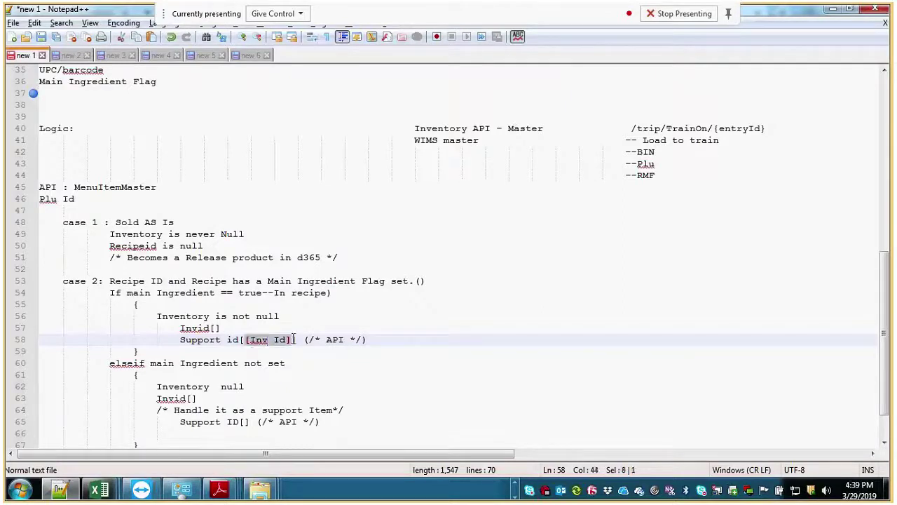
pyautogui.hotkey('ctrl', 'c')
pyautogui.click(245, 421)
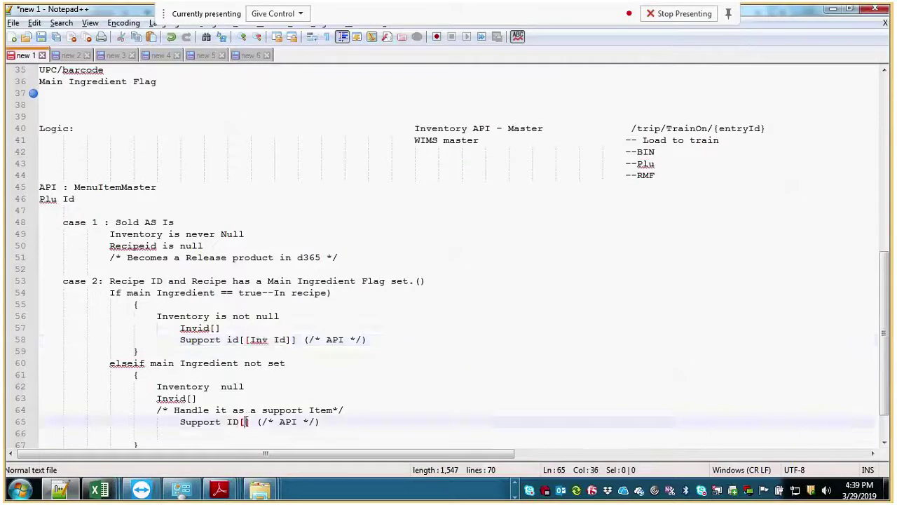
pyautogui.hotkey('ctrl', 'v')
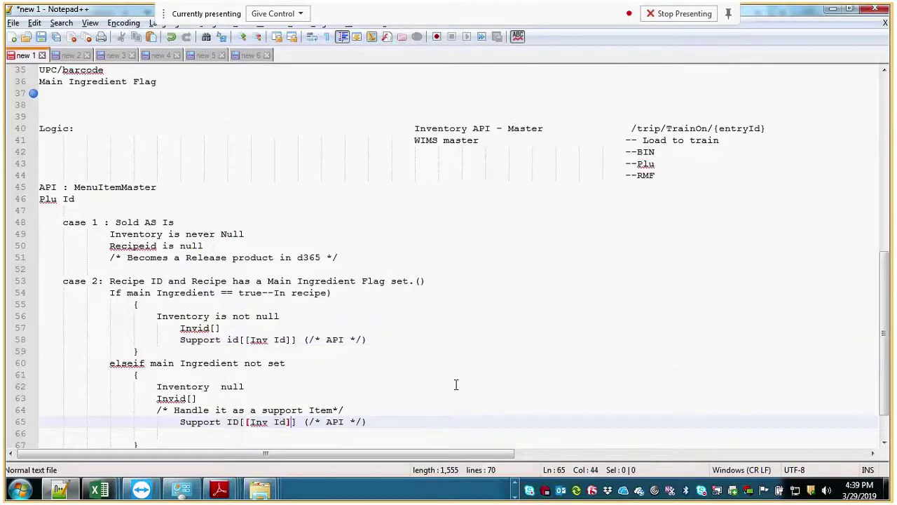
# - Check the elseif block's "Support ID" line against the Hot Beverage Support recipe in Chrome and return to the notes
pyautogui.moveTo(304, 421); pyautogui.dragTo(369, 422)
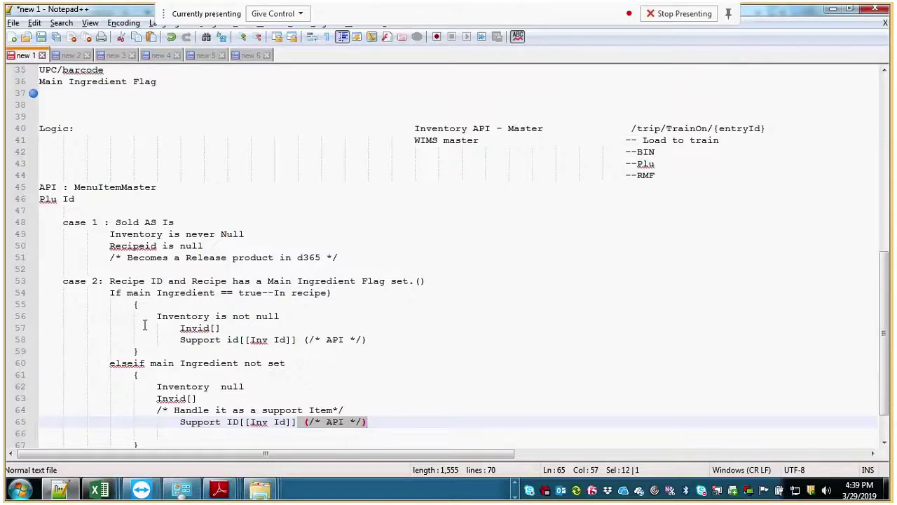
pyautogui.hotkey('alt', 'Tab')
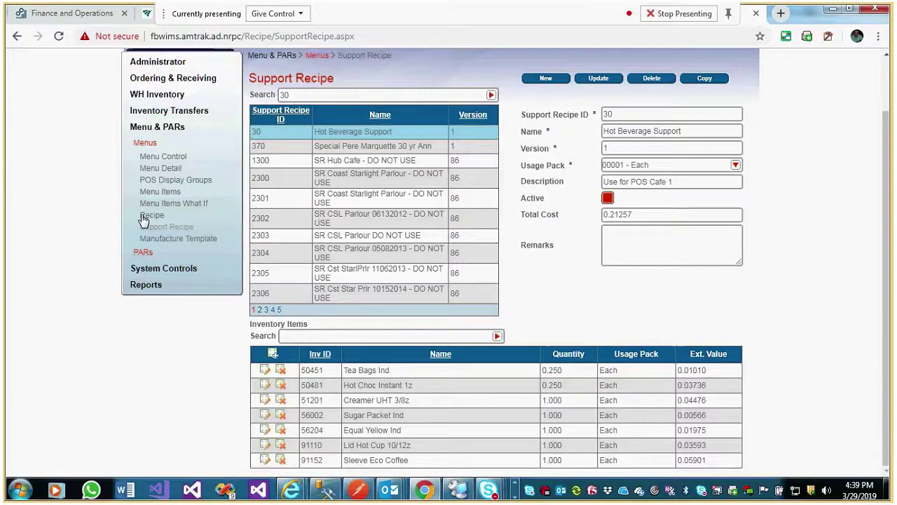
pyautogui.hotkey('alt', 'Tab')
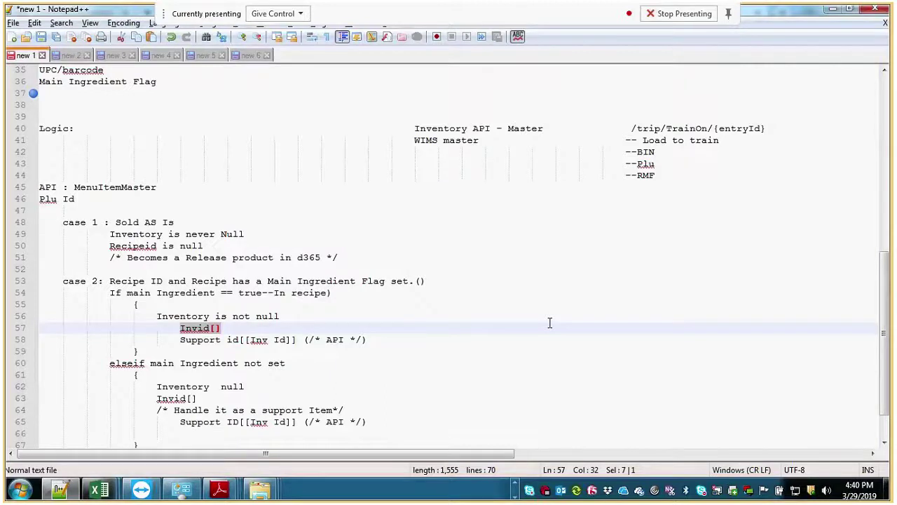
# - Switch to Chrome and open the Recipe page of the Amtrak system
pyautogui.press('alt')
pyautogui.press('alt')
pyautogui.hotkey('alt', 'Tab')
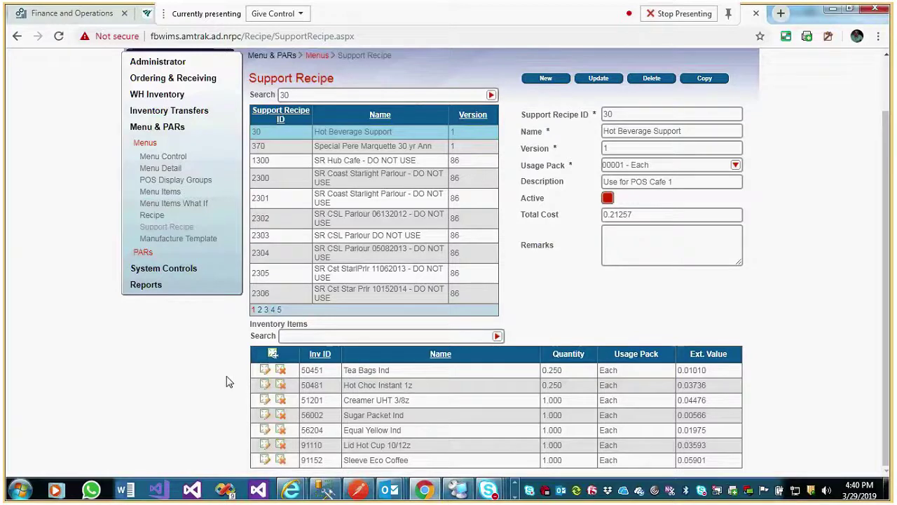
pyautogui.click(165, 218)
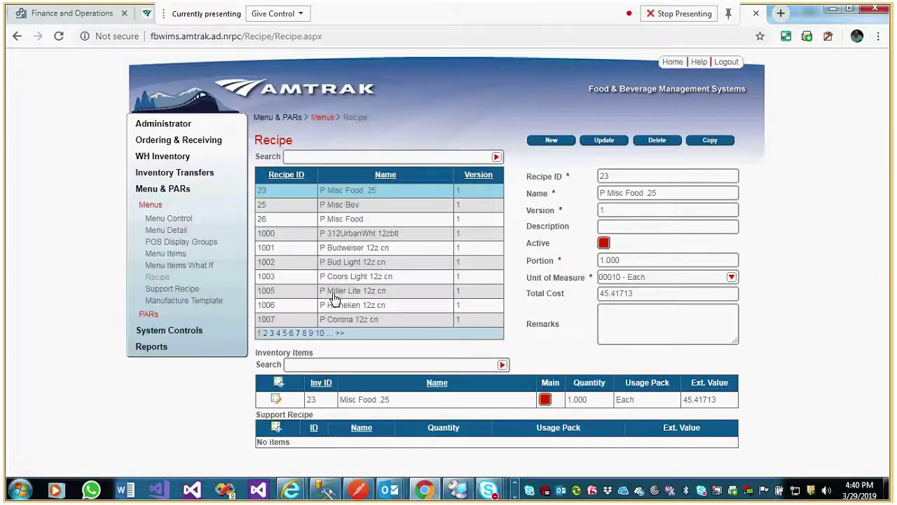
pyautogui.click(349, 158)
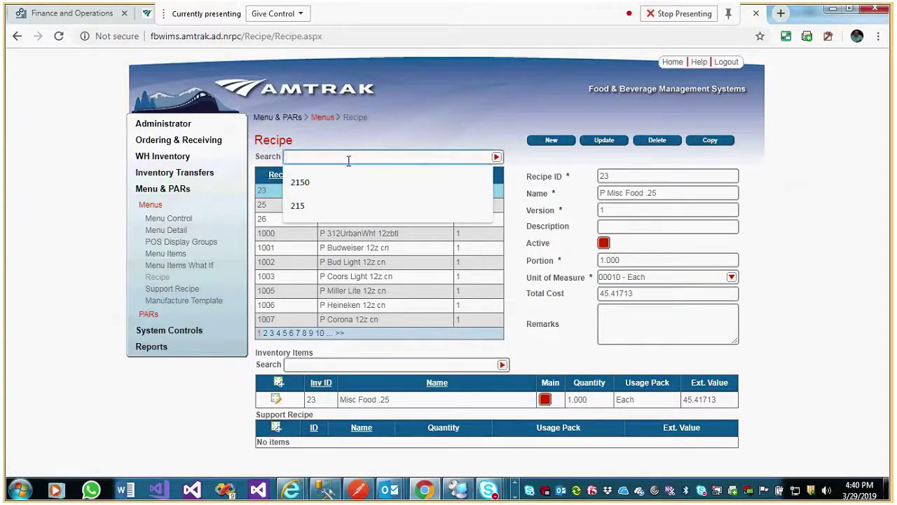
pyautogui.write('85')
pyautogui.press('BackSpace')
pyautogui.press('BackSpace')
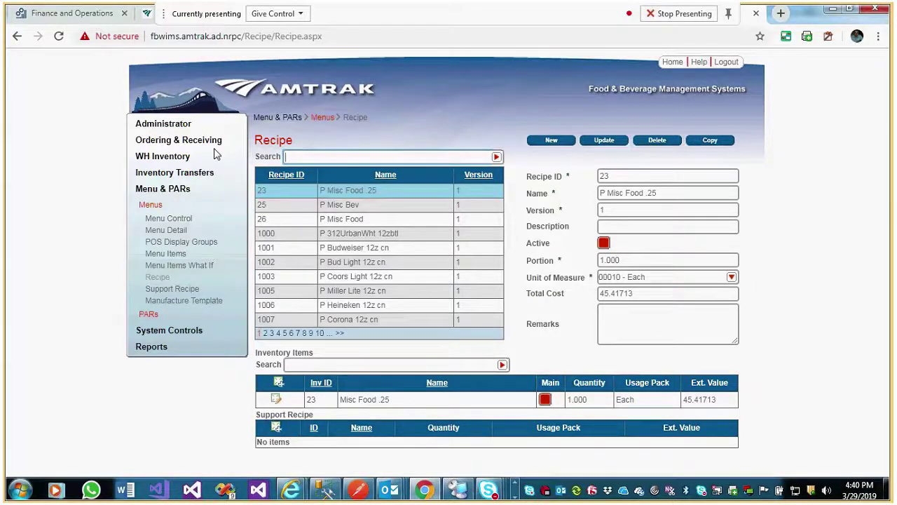
# - Change the page address to the fbwims-s.amtrak.ad.nrpc server and load its Recipe page
pyautogui.click(191, 36)
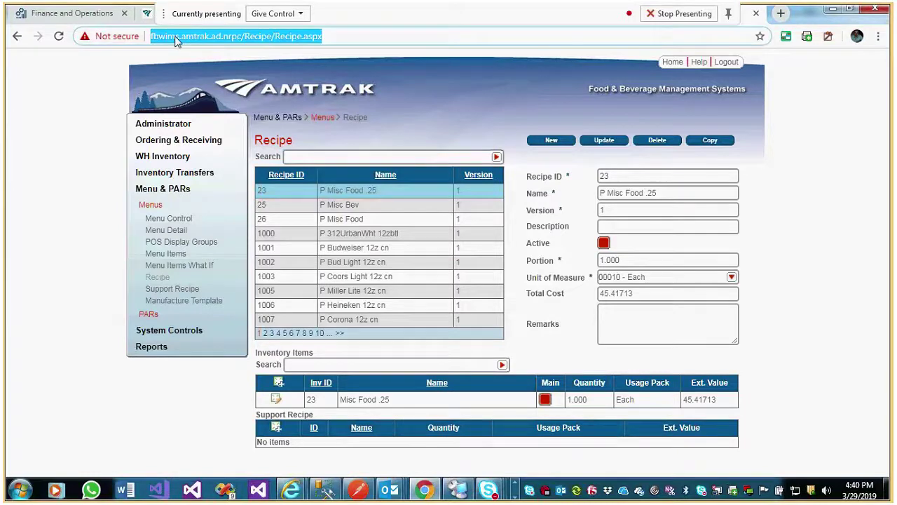
pyautogui.click(180, 38)
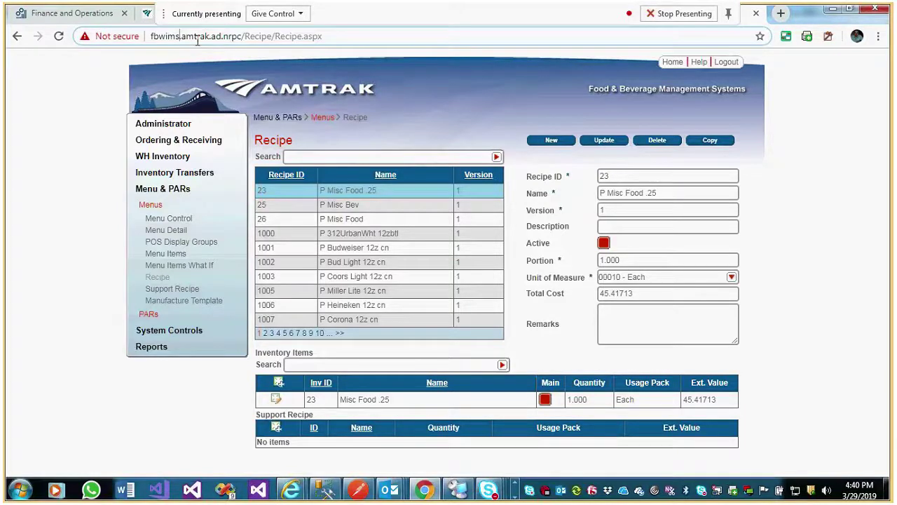
pyautogui.write('-s')
pyautogui.press('Return')
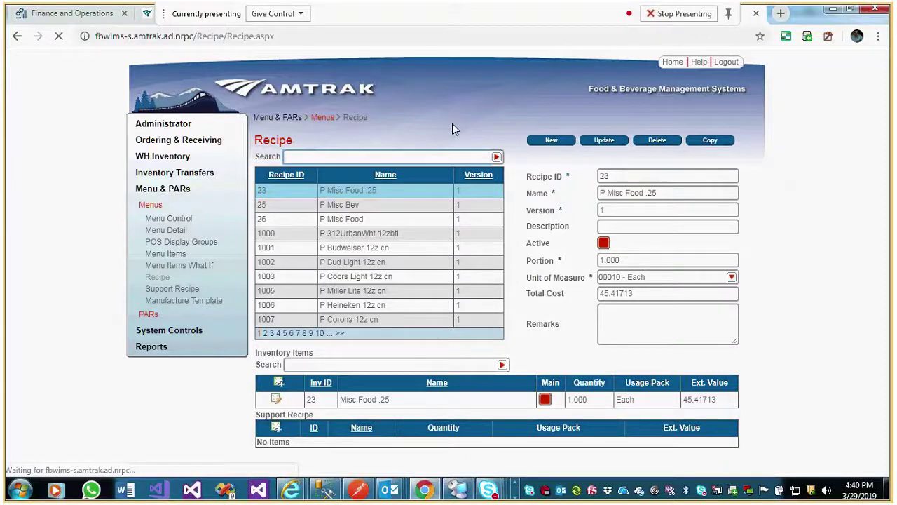
pyautogui.click(307, 33)
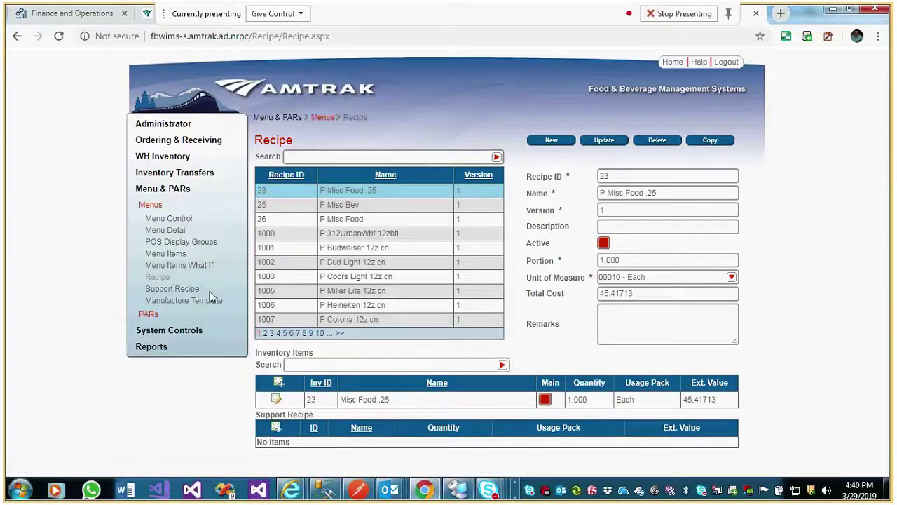
# - Search the recipes for 850459 and examine its inventory items and support recipe
pyautogui.click(340, 157)
pyautogui.write('85')
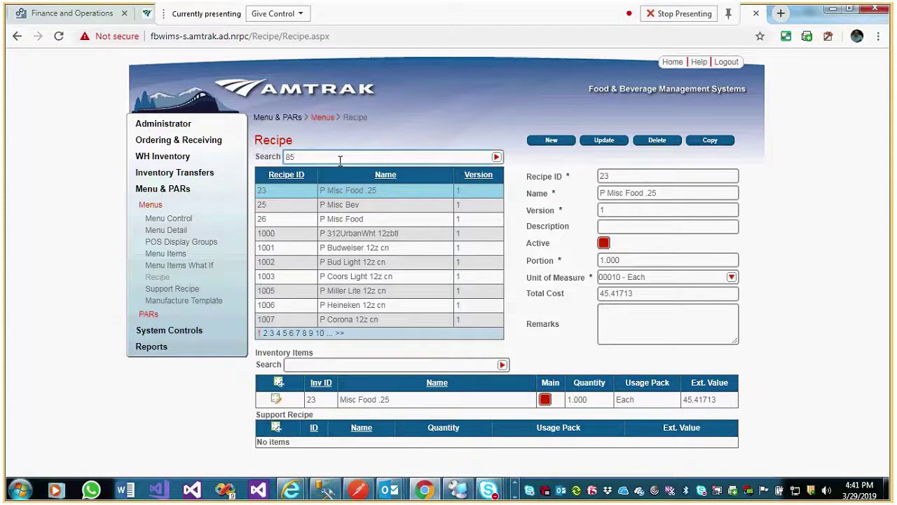
pyautogui.write('0059')
pyautogui.press('BackSpace')
pyautogui.press('BackSpace')
pyautogui.press('BackSpace')
pyautogui.write('0459')
pyautogui.press('Return')
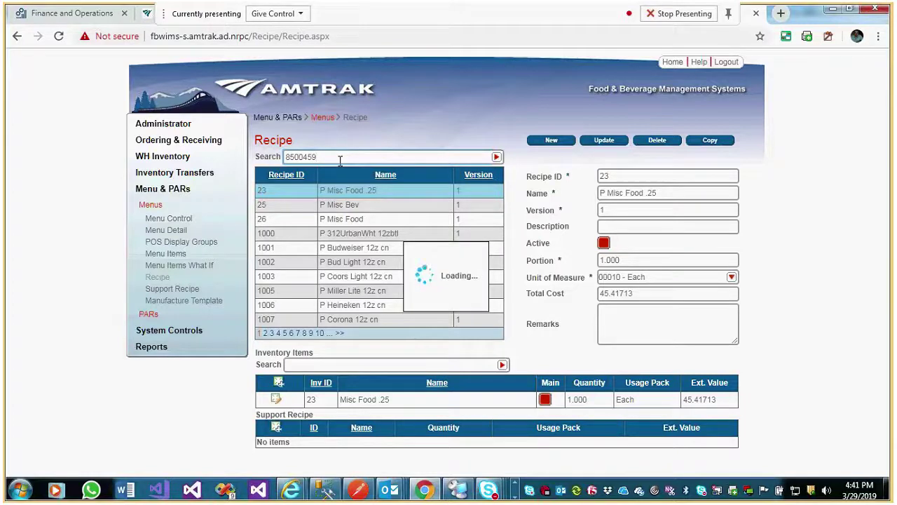
pyautogui.click(305, 158)
pyautogui.press('BackSpace')
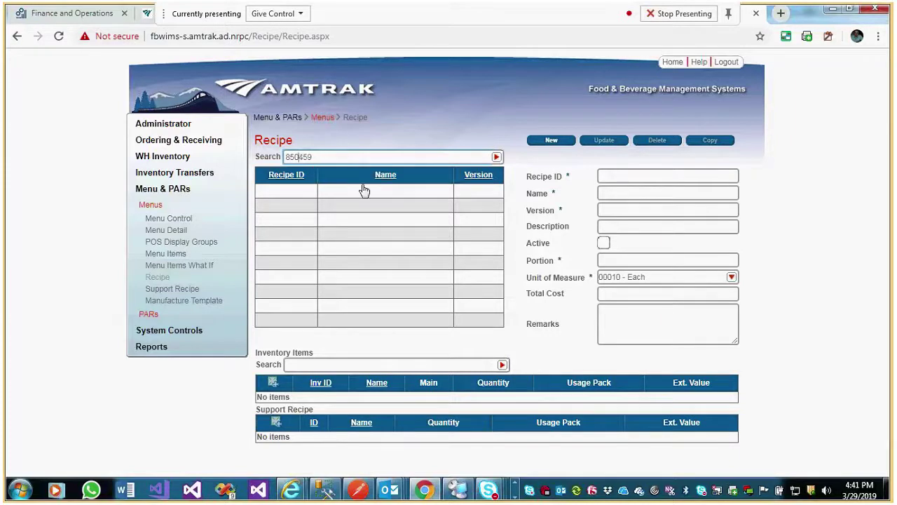
pyautogui.press('Return')
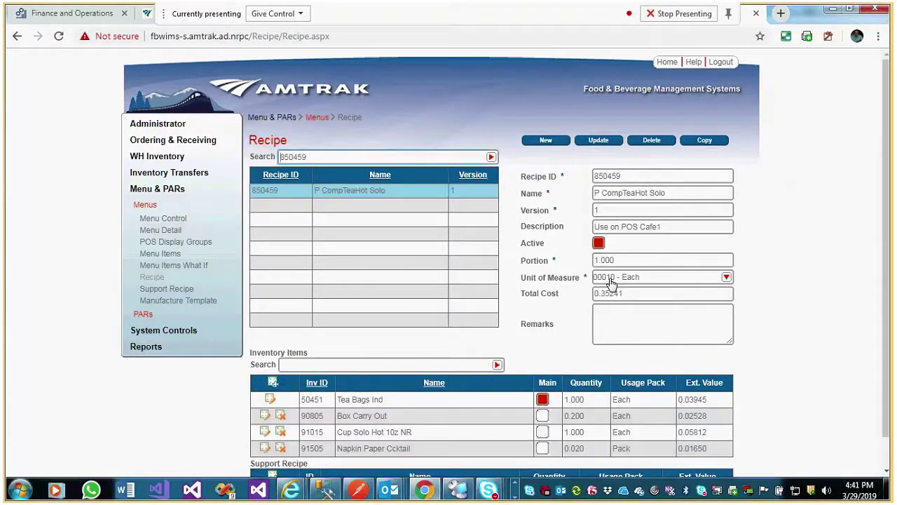
pyautogui.scroll(-1, 842, 422)
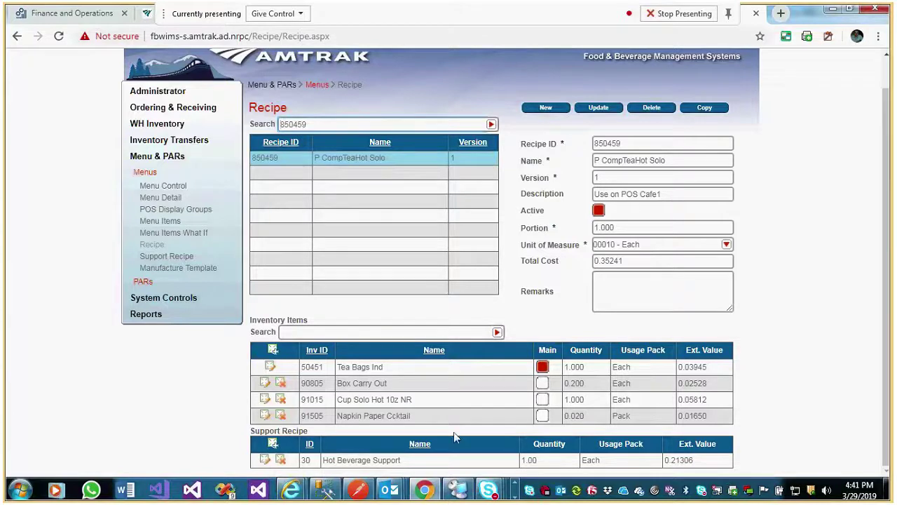
# - View the selectable support recipes for a new support recipe row on recipe 850459, and cancel the row
pyautogui.click(265, 459)
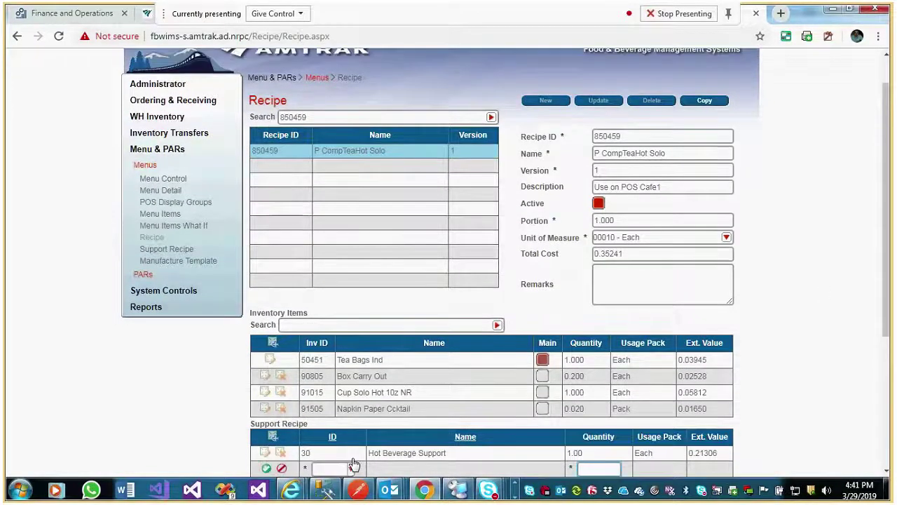
pyautogui.click(351, 467)
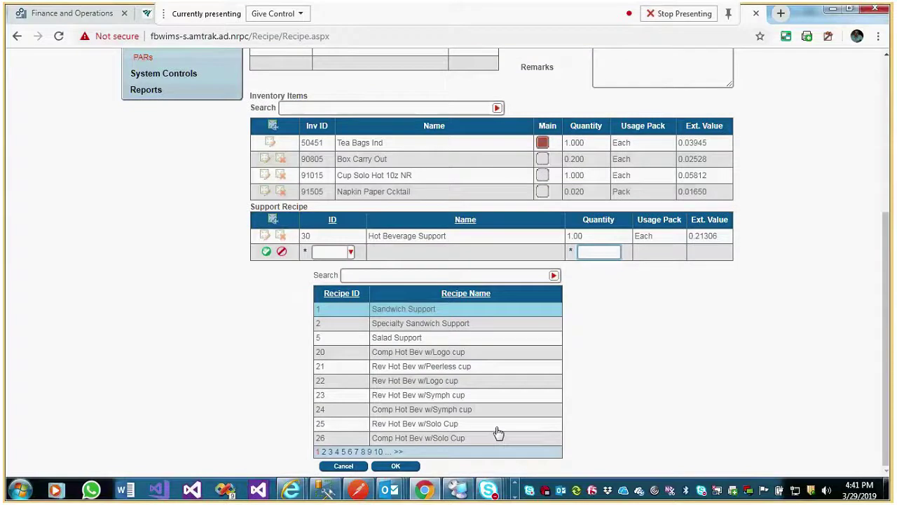
pyautogui.click(354, 466)
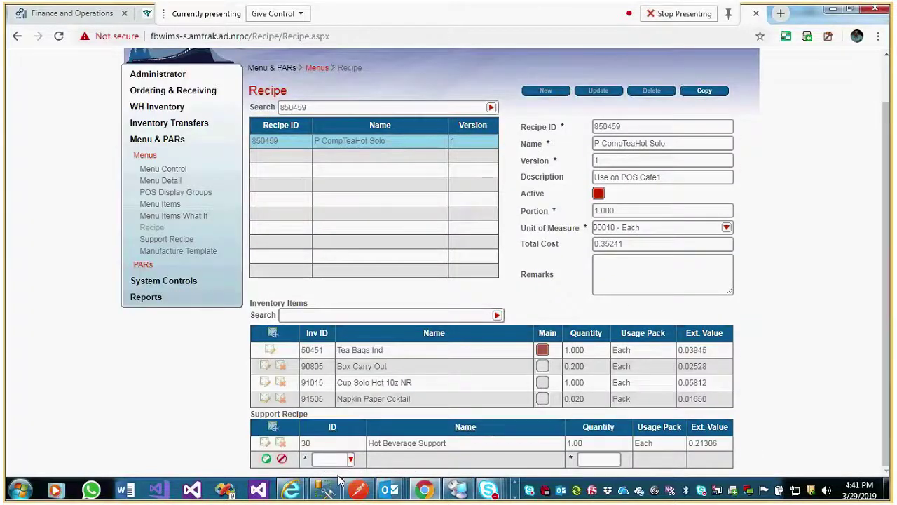
pyautogui.click(280, 459)
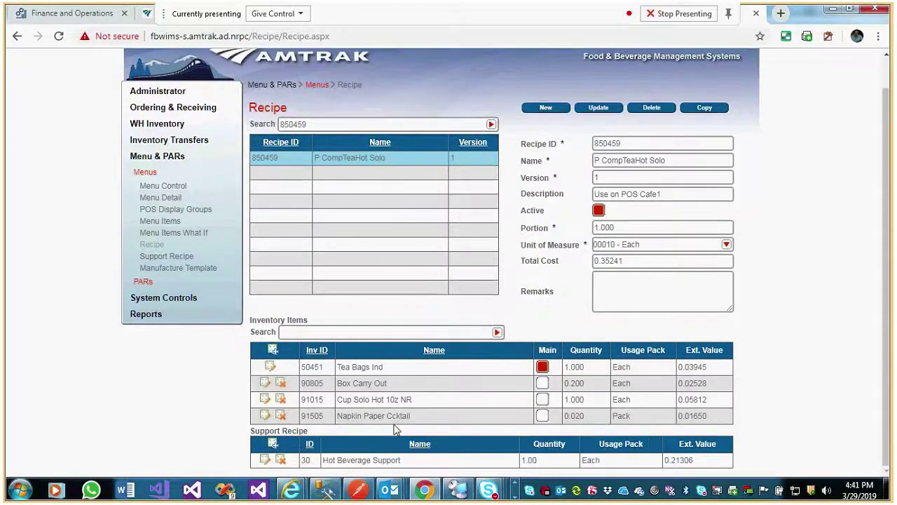
# - Open the Support Recipe page, search for support recipe 30, and examine its inventory items
pyautogui.click(162, 258)
pyautogui.click(356, 156)
pyautogui.write('30')
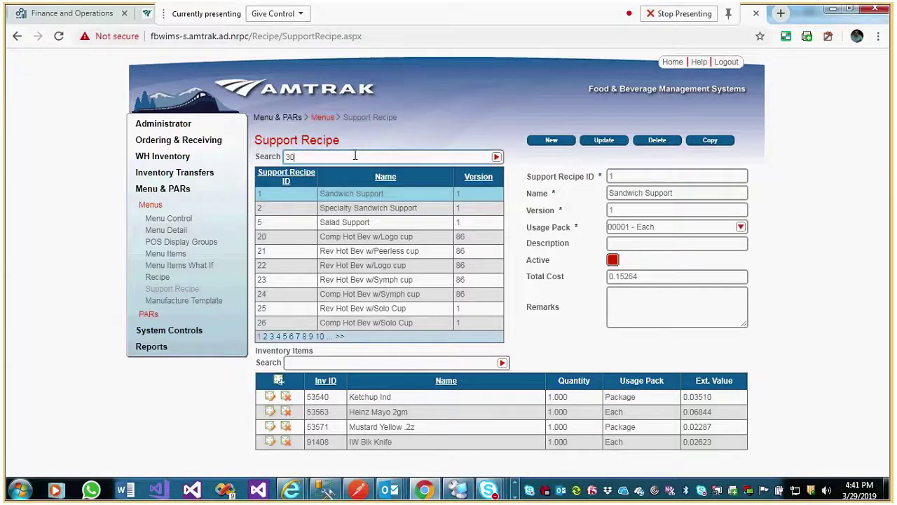
pyautogui.press('Return')
pyautogui.scroll(-1, 445, 402)
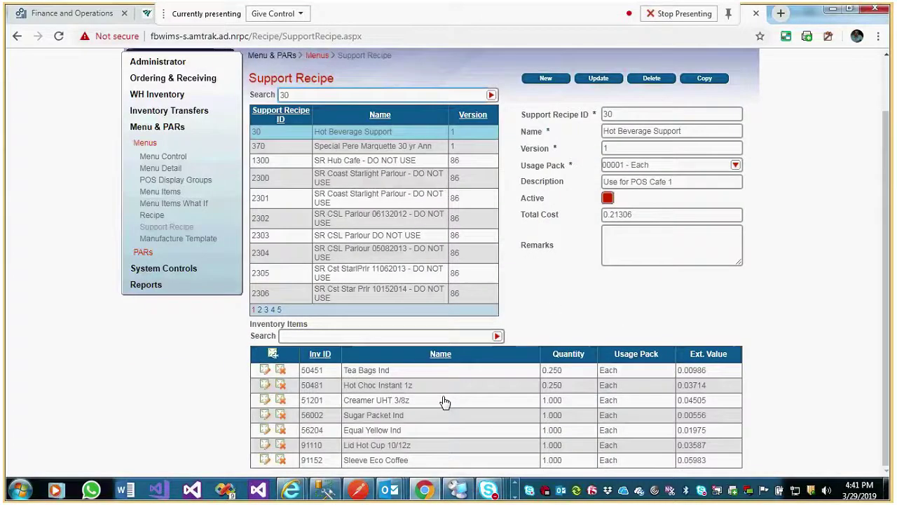
# - Start a new inventory item row on support recipe 30 and choose item 90805 Box Carry Out for it
pyautogui.click(272, 354)
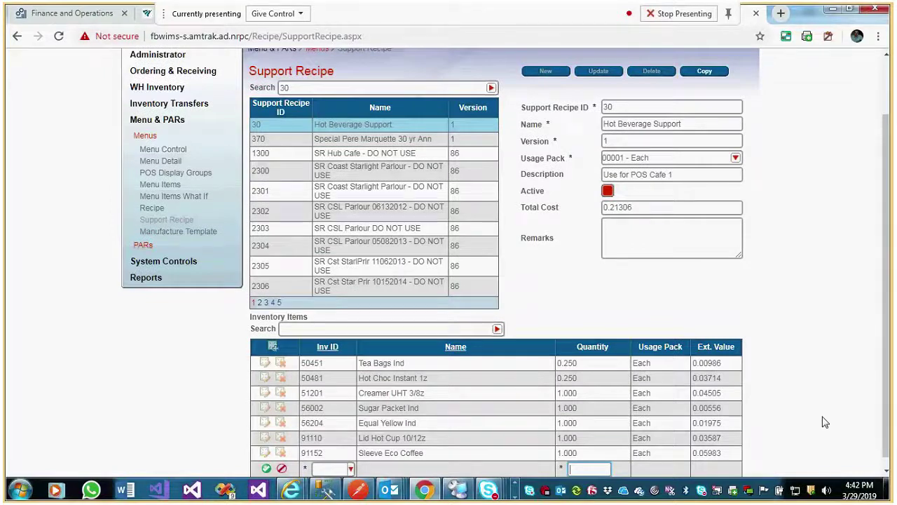
pyautogui.scroll(-1, 824, 422)
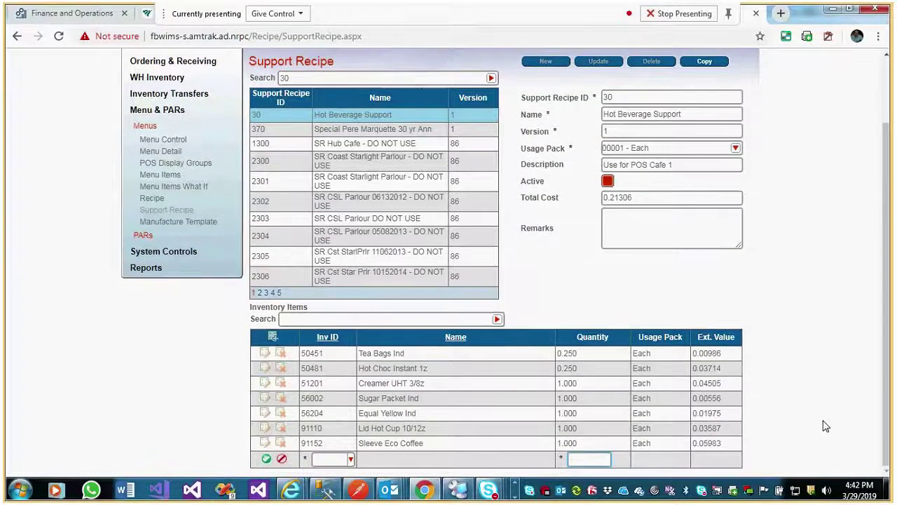
pyautogui.click(352, 460)
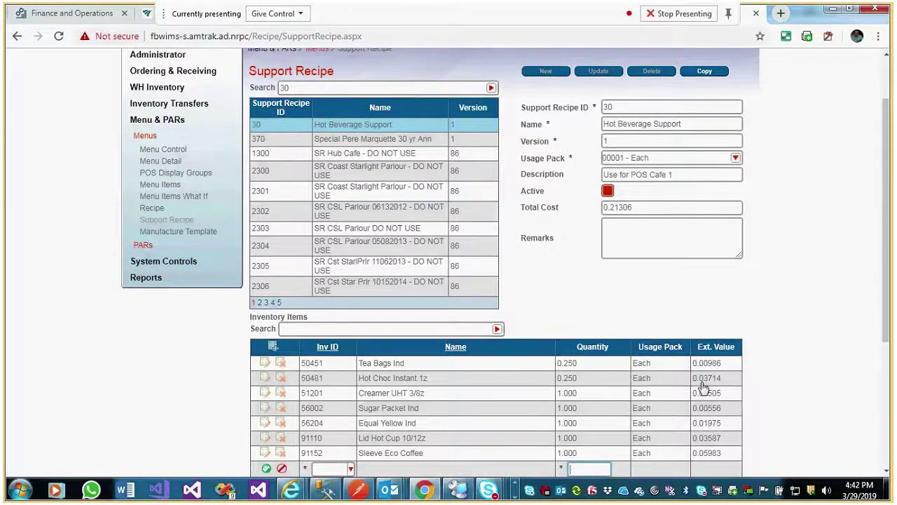
pyautogui.scroll(-1, 666, 397)
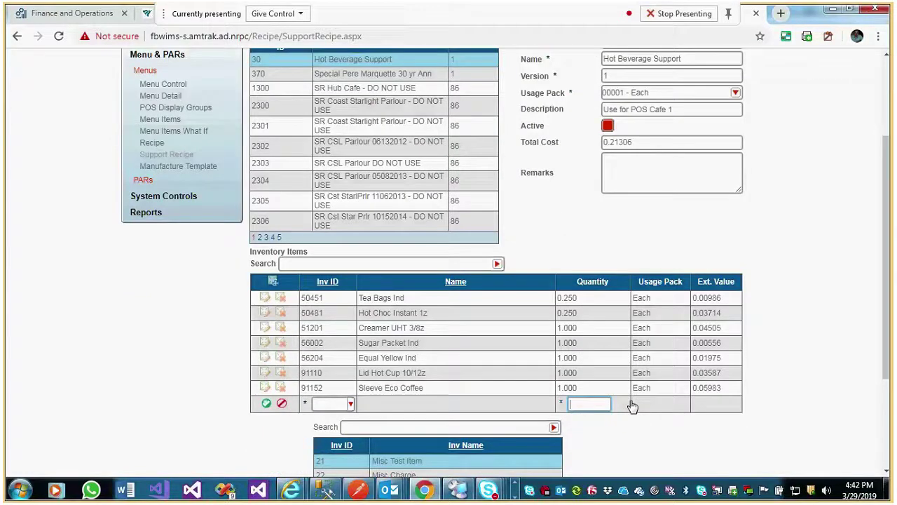
pyautogui.scroll(-1, 633, 406)
pyautogui.click(361, 362)
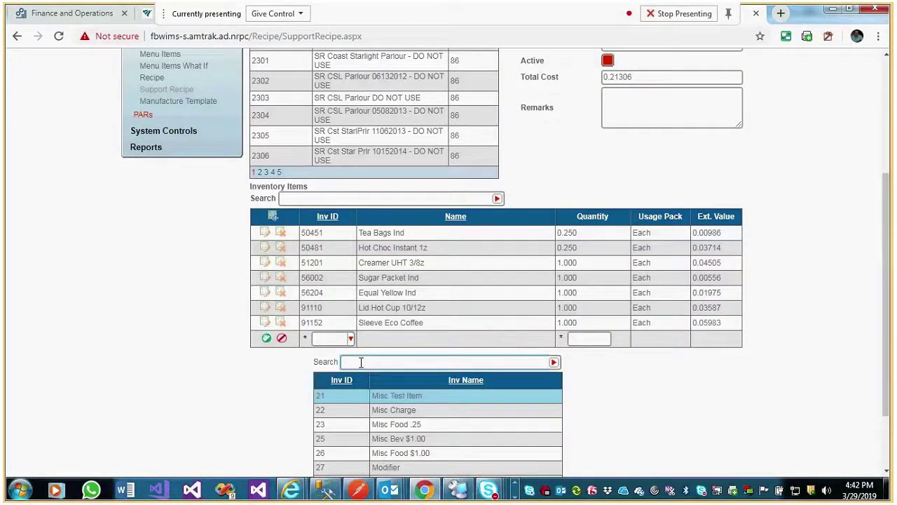
pyautogui.write('90805')
pyautogui.scroll(-2, 491, 364)
pyautogui.click(448, 422)
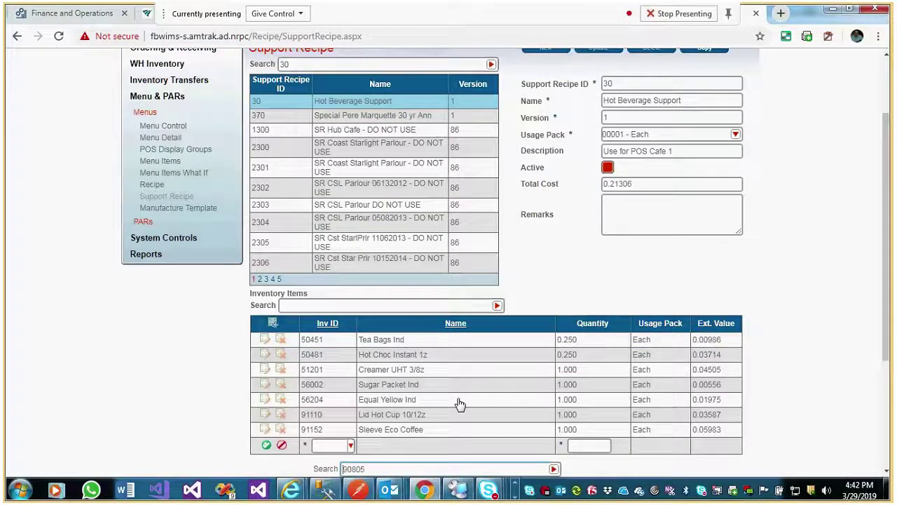
pyautogui.scroll(-3, 240, 400)
pyautogui.scroll(-1, 240, 400)
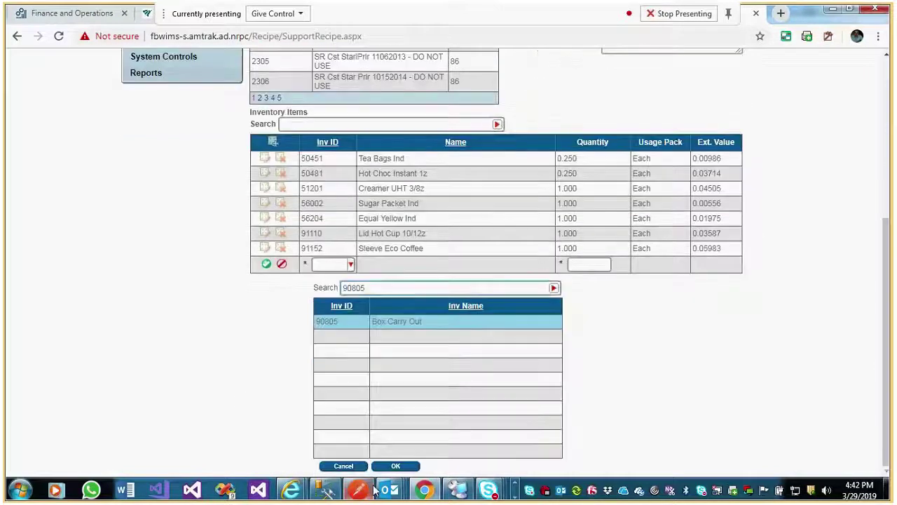
pyautogui.click(405, 468)
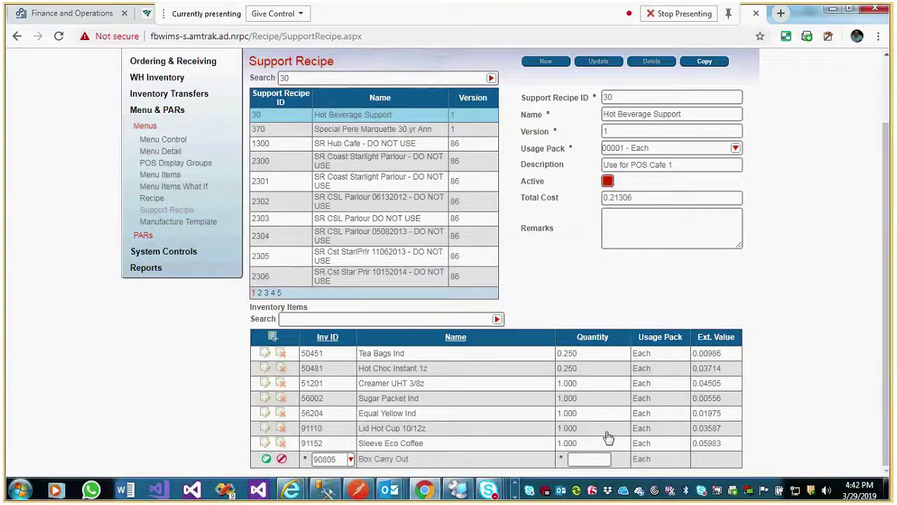
# - Save the Box Carry Out row with a quantity of 1, and delete it from the support recipe
pyautogui.click(576, 458)
pyautogui.write('1')
pyautogui.click(267, 458)
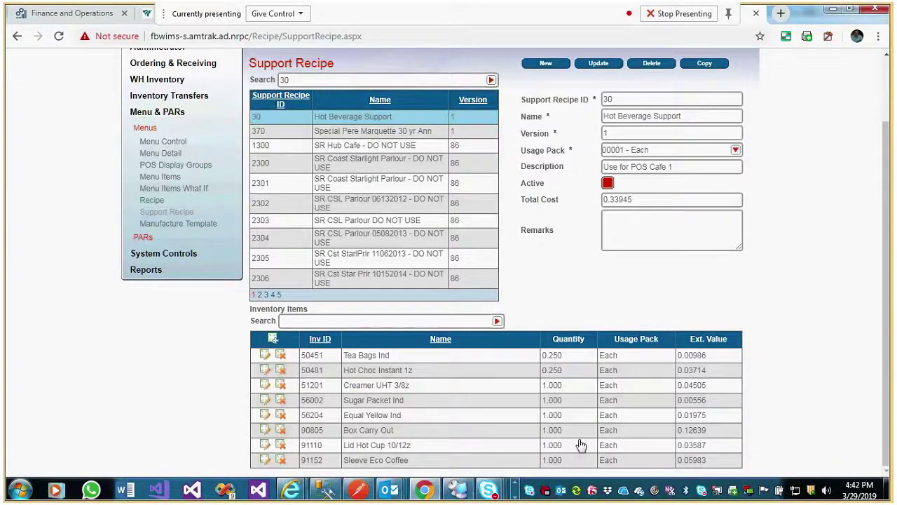
pyautogui.click(271, 431)
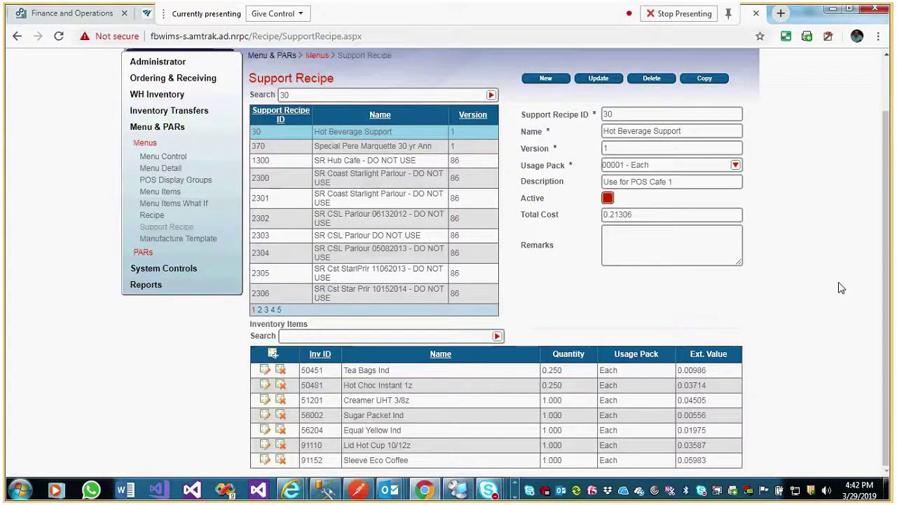
# - Switch to Notepad++ and prefix the Support id line in case 2's main ingredient block with "--"
pyautogui.hotkey('alt', 'Tab')
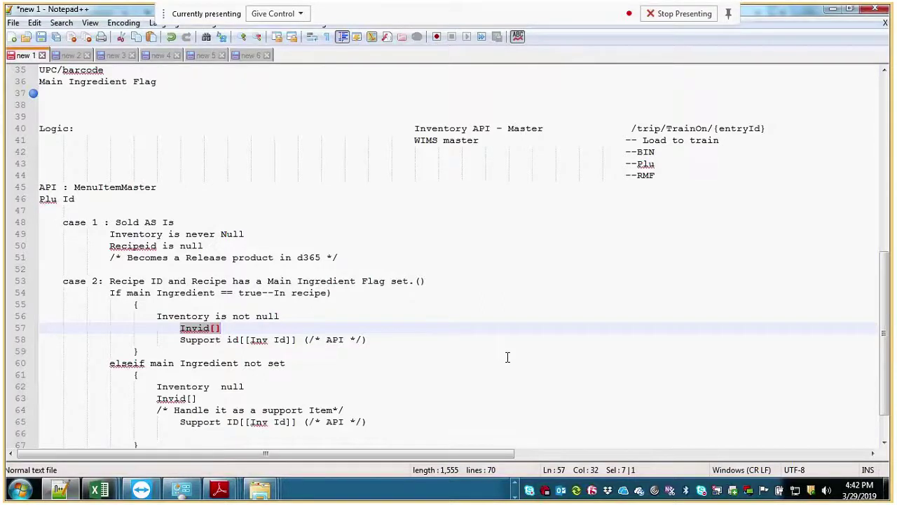
pyautogui.hotkey('alt', 'Tab')
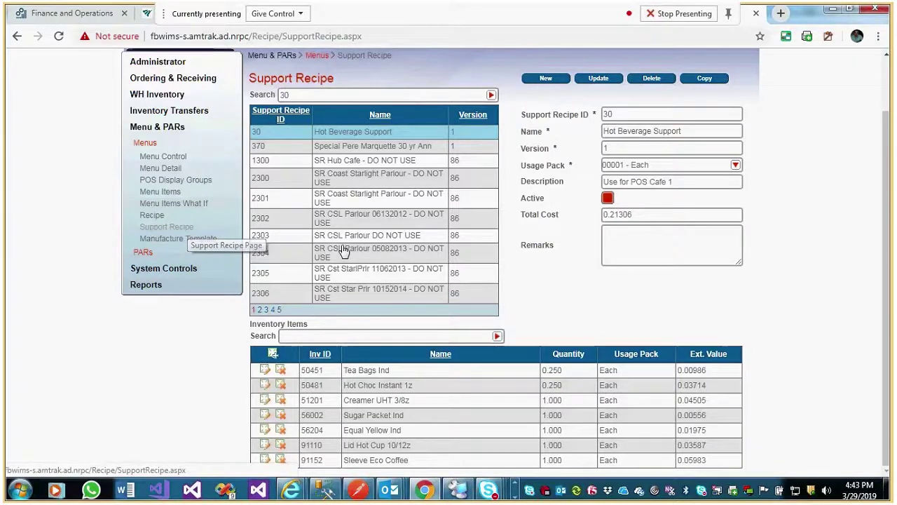
pyautogui.hotkey('alt', 'Tab')
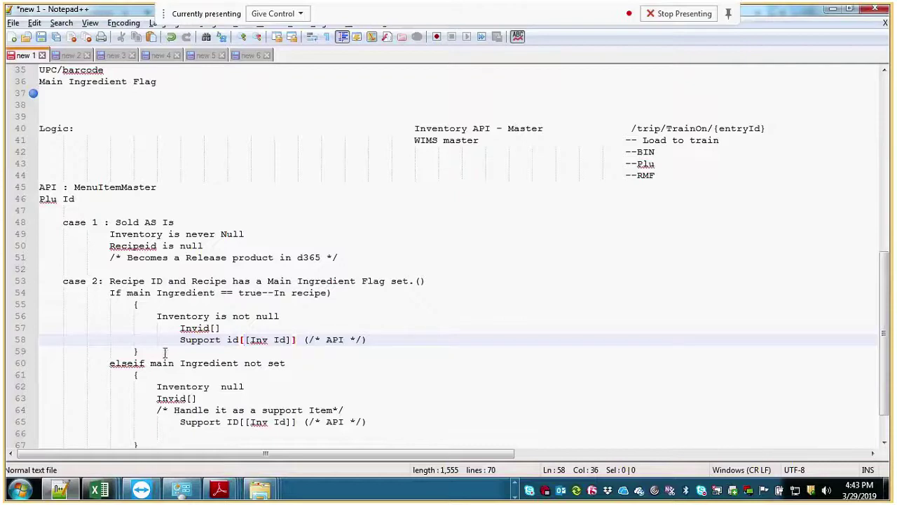
pyautogui.press('Home')
pyautogui.write('--')
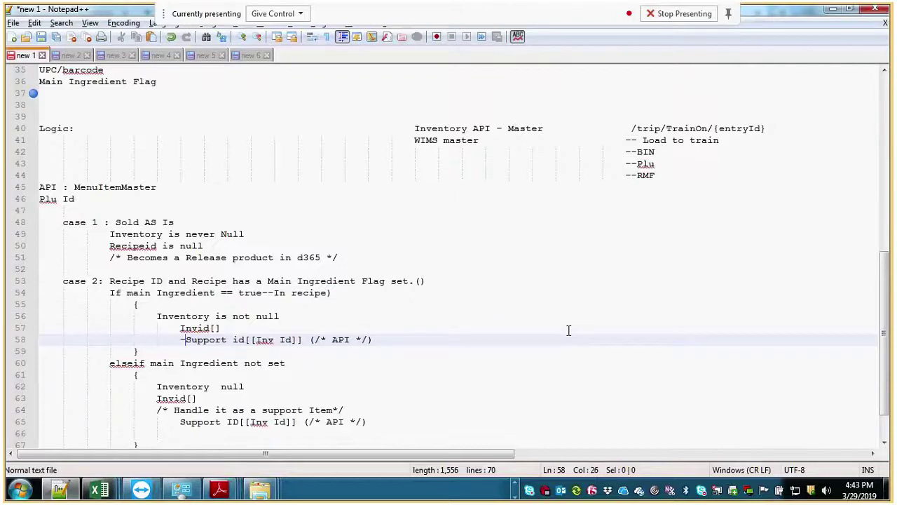
# - Prefix the Support ID lines in both main ingredient branches of case 2 with "--"
pyautogui.click(181, 421)
pyautogui.write('--')
pyautogui.click(372, 328)
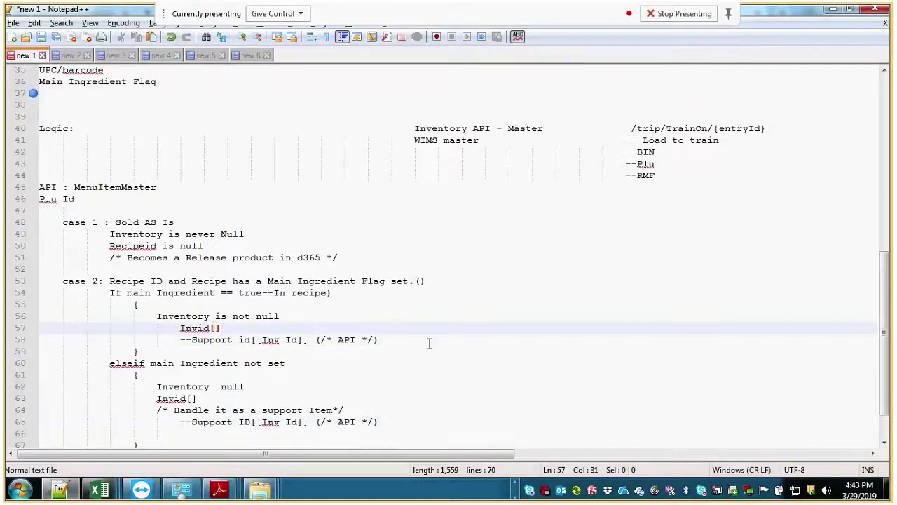
pyautogui.click(540, 363)
# - Delete the support item comment, both Support ID lines and the leftover blank line from the case 2 branches
pyautogui.moveTo(138, 412); pyautogui.dragTo(397, 419)
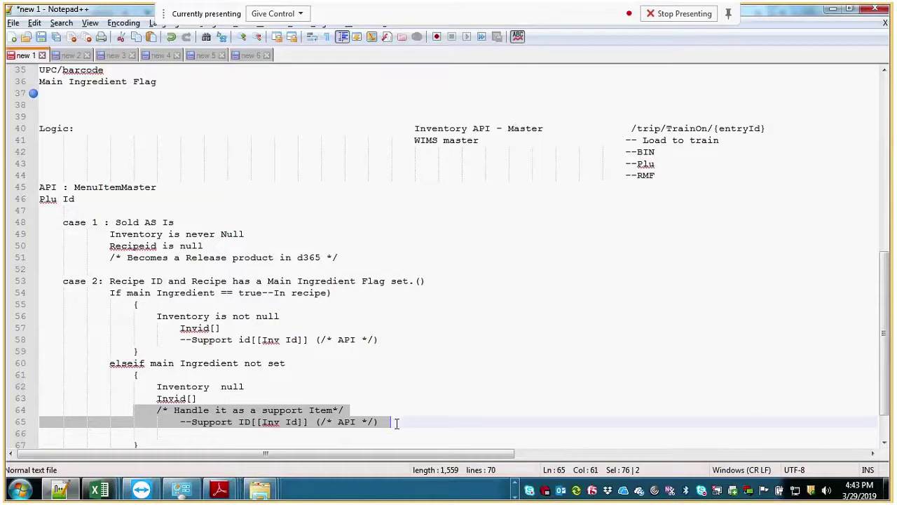
pyautogui.press('Delete')
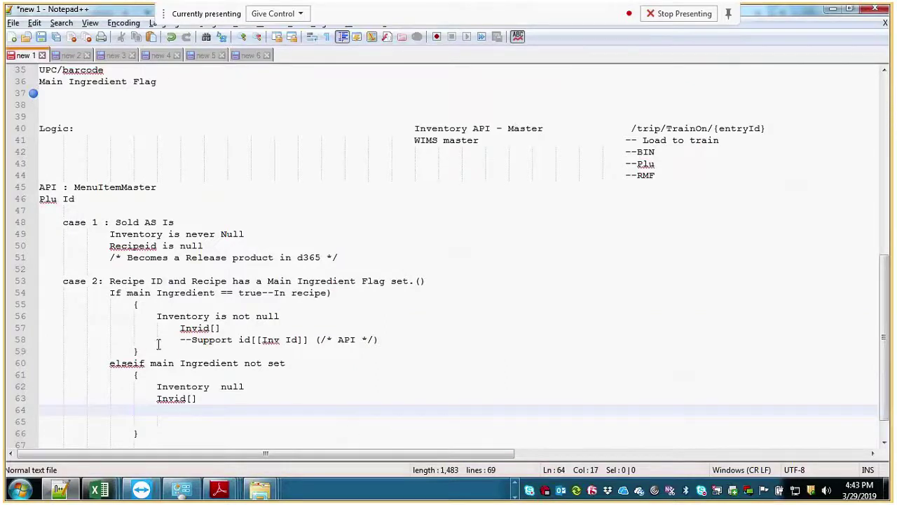
pyautogui.moveTo(158, 342); pyautogui.dragTo(496, 339)
pyautogui.press('Delete')
pyautogui.click(246, 320)
pyautogui.click(240, 332)
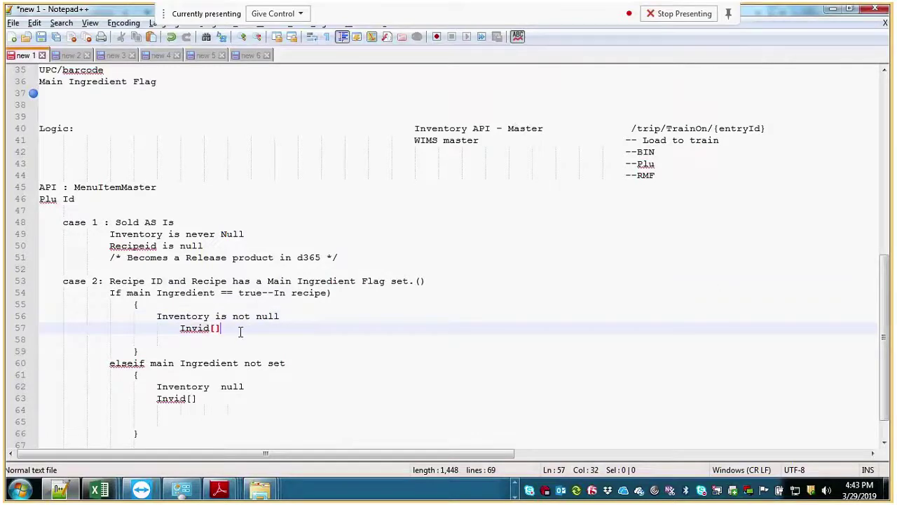
pyautogui.press('Delete')
pyautogui.click(208, 386)
pyautogui.press('Delete')
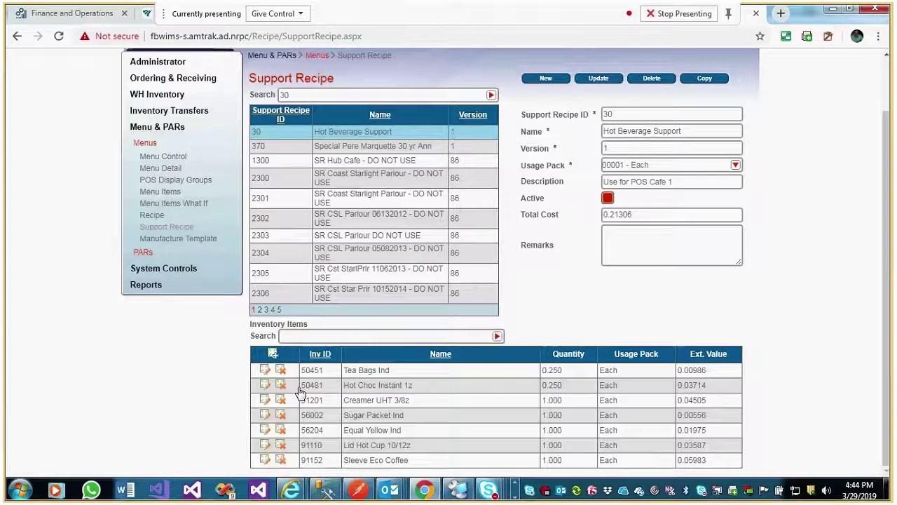
# - Copy the "MI Auto Train" item object from Postman's menuitemmaster response into the Notepad++ notes below Case 3
pyautogui.hotkey('alt', 'Tab')
pyautogui.moveTo(266, 401); pyautogui.dragTo(363, 401)
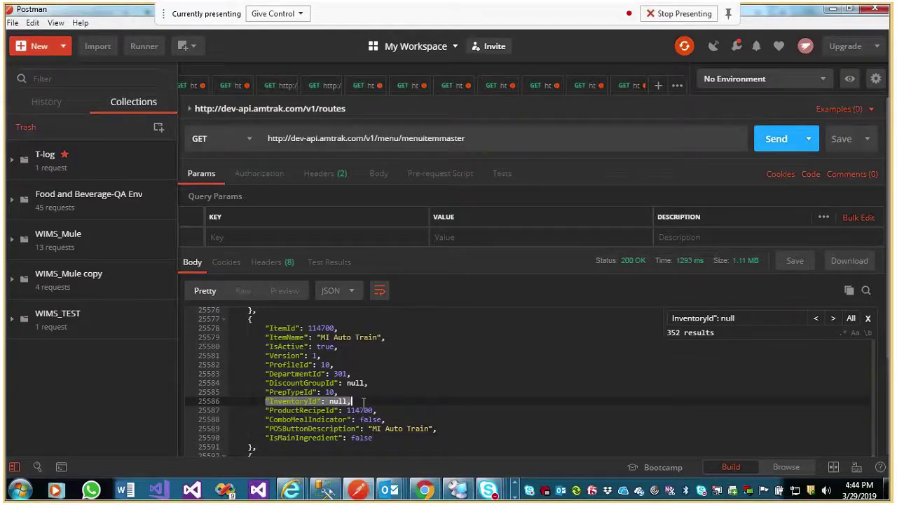
pyautogui.click(404, 395)
pyautogui.scroll(-1, 471, 400)
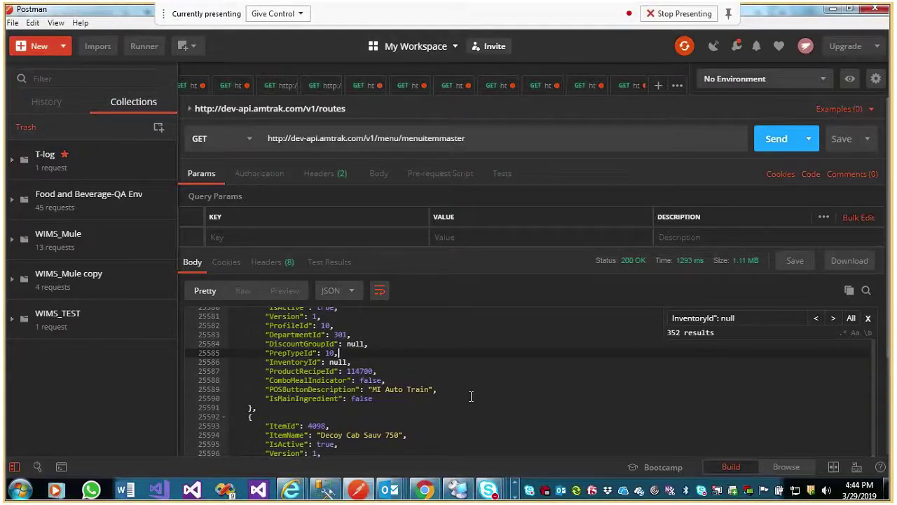
pyautogui.scroll(1, 471, 397)
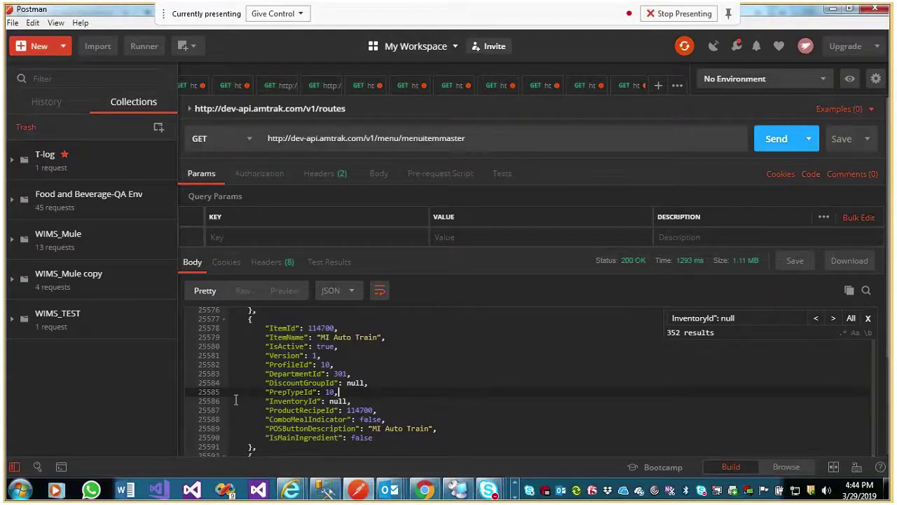
pyautogui.click(361, 402)
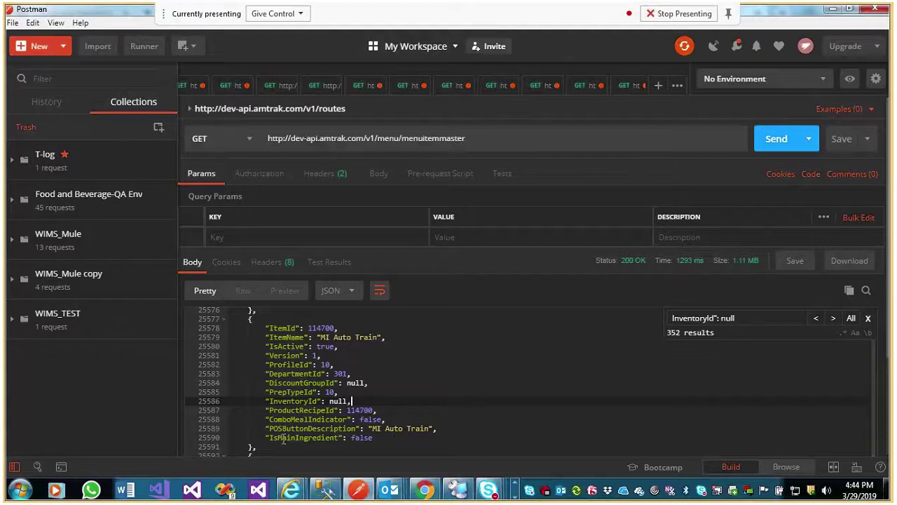
pyautogui.moveTo(258, 446); pyautogui.dragTo(209, 328)
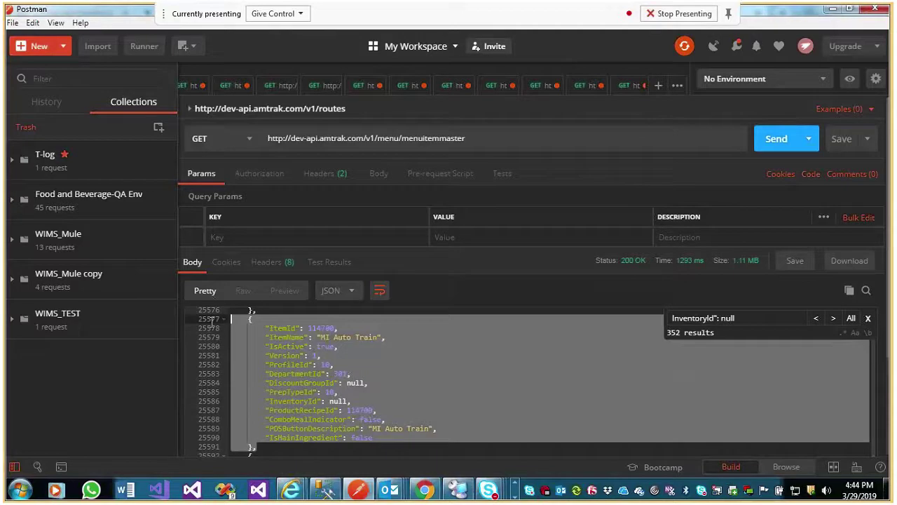
pyautogui.scroll(-3, 354, 381)
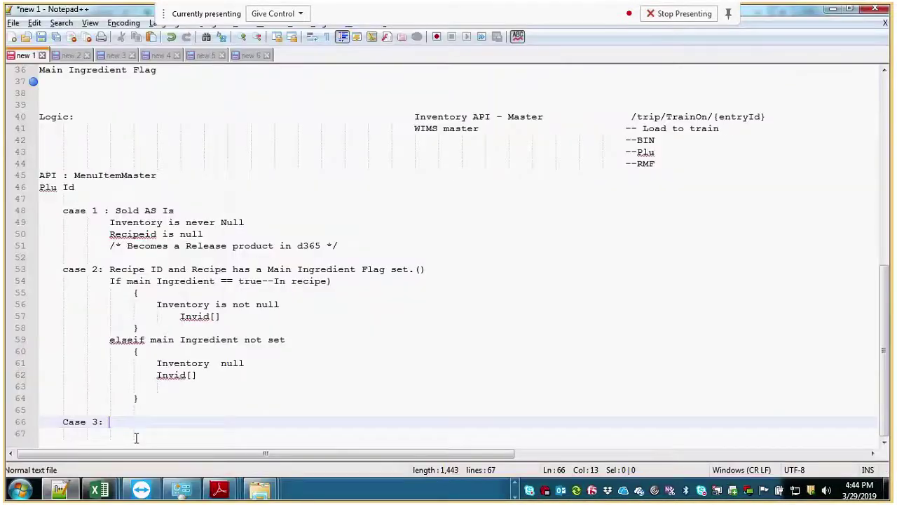
pyautogui.click(131, 436)
pyautogui.write('{     "ItemId": 114700,     "ItemName": "MI Auto Train",     "IsActive": true,     "Version": 1,     "ProfileId": 10,     "DepartmentId": 301,     "DiscountGroupId": null,     "PrepTypeId": 10,     "InventoryId": null,     "ProductRecipeId": 114700,     "ComboMealIndicator": false,     "POSButtonDescription": "MI Auto Train",     "IsMainIngredient": false },')
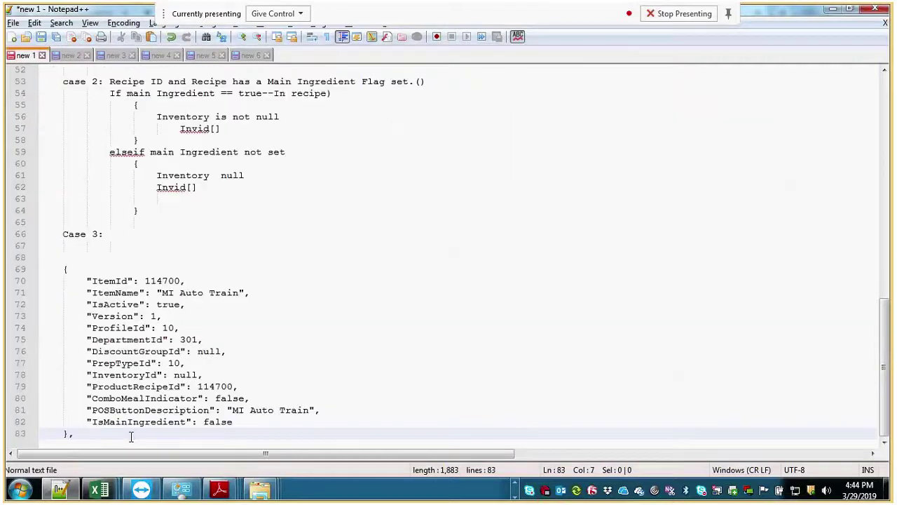
# - Duplicate the InventoryId line below IsMainIngredient and rename the copy's field to OtherInventoryId
pyautogui.click(411, 386)
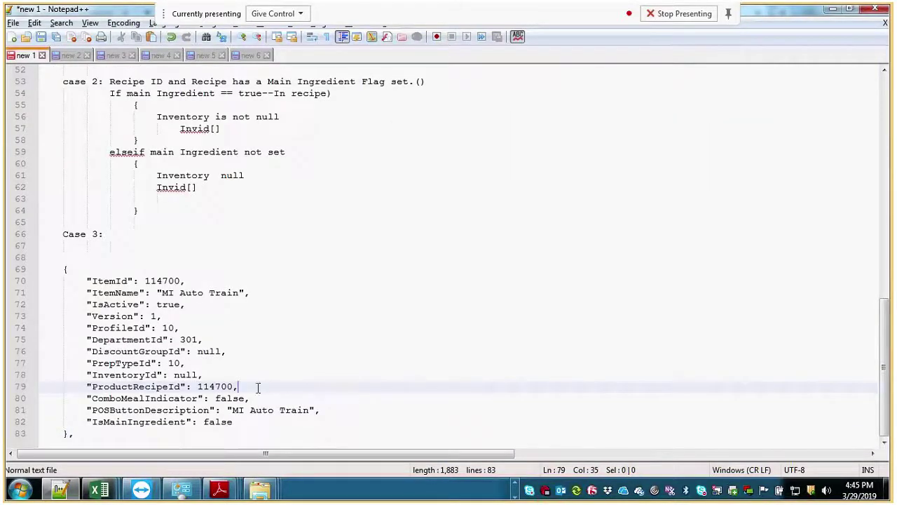
pyautogui.click(240, 374)
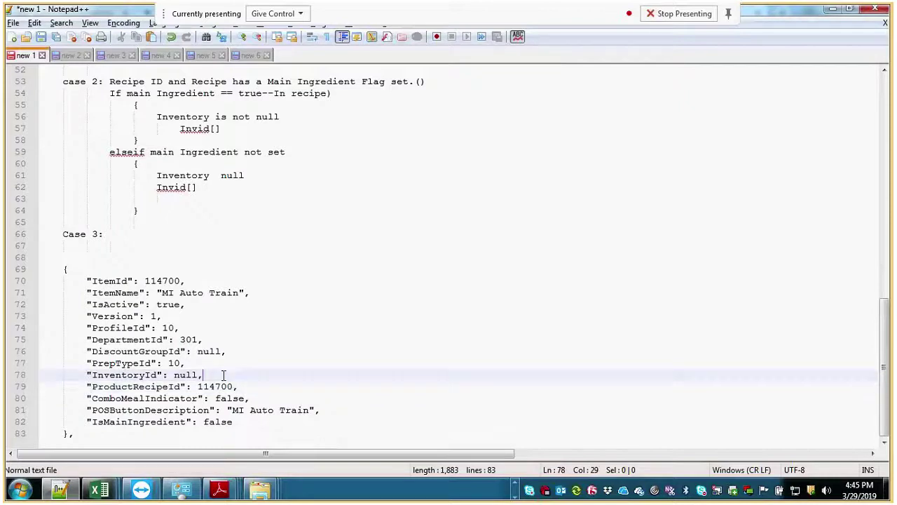
pyautogui.moveTo(223, 375); pyautogui.dragTo(67, 375)
pyautogui.hotkey('ctrl', 'c')
pyautogui.click(250, 422)
pyautogui.press('Return')
pyautogui.hotkey('ctrl', 'v')
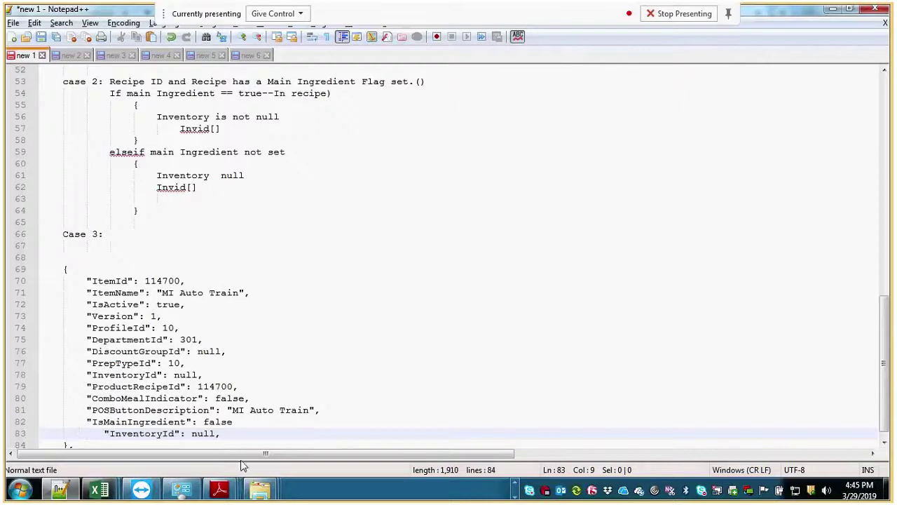
pyautogui.press('Delete')
pyautogui.press('Delete')
pyautogui.press('Right')
pyautogui.press('Right')
pyautogui.write('Other')
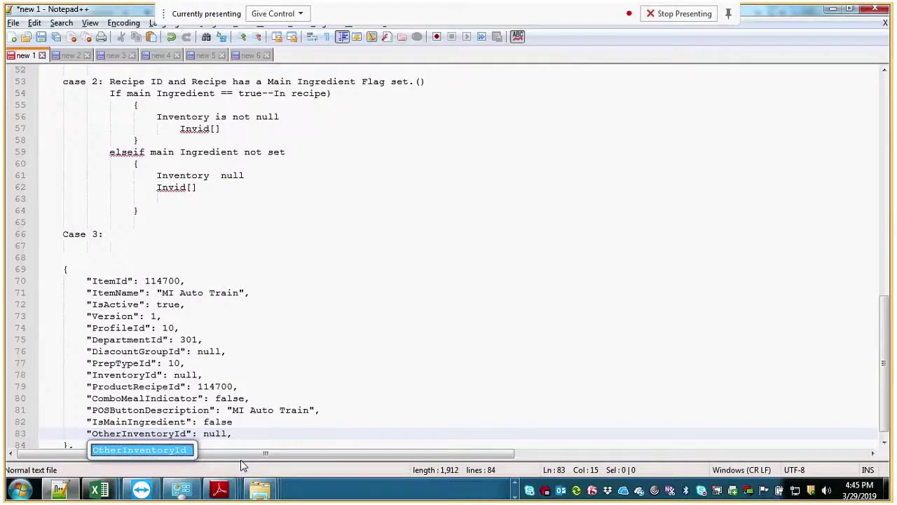
# - Replace the null value of OtherInventoryId with an empty array [] and remove the trailing comma
pyautogui.click(201, 433)
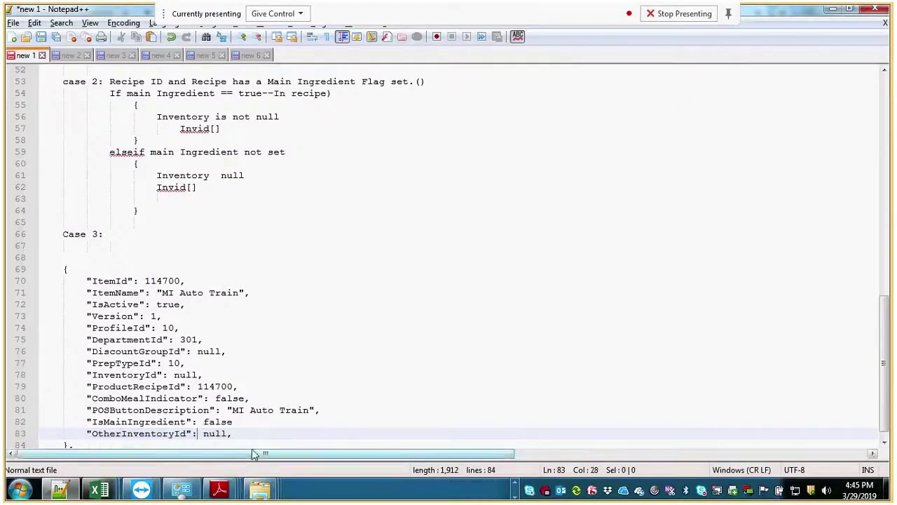
pyautogui.write('[]')
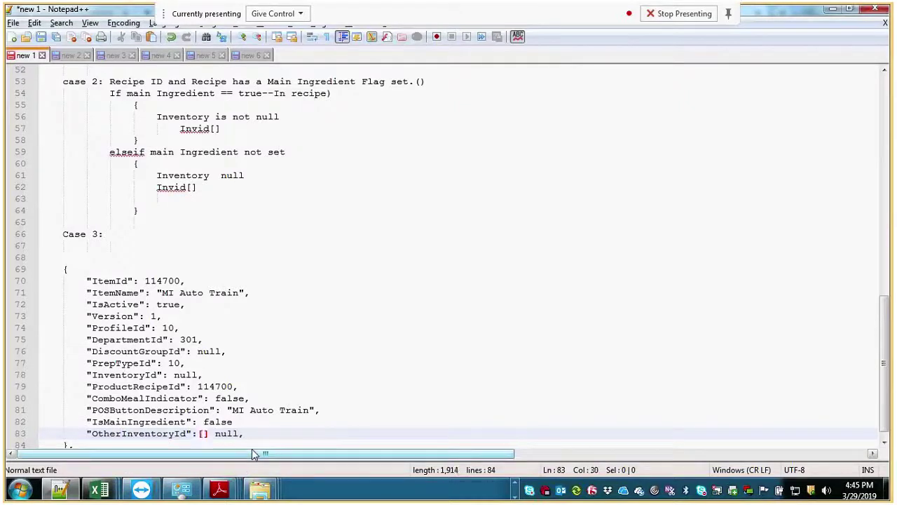
pyautogui.press('XF86Calculator')
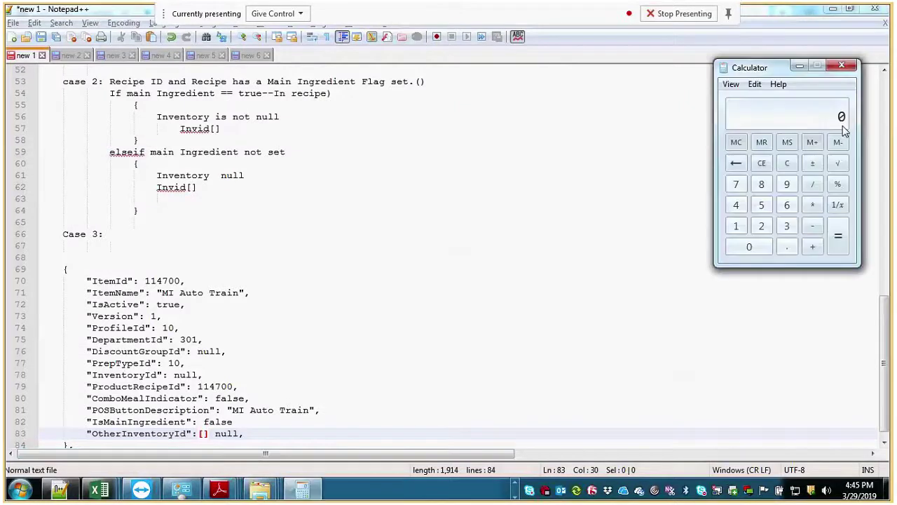
pyautogui.click(851, 59)
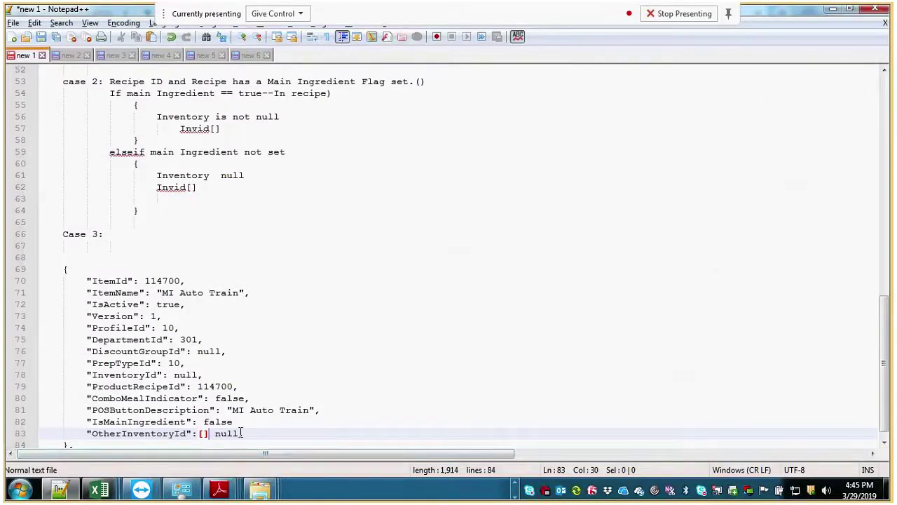
pyautogui.press('Delete')
pyautogui.press('Delete')
pyautogui.press('Delete')
pyautogui.press('Delete')
pyautogui.press('Delete')
pyautogui.press('Delete')
pyautogui.press('Delete')
pyautogui.moveTo(238, 387); pyautogui.dragTo(65, 386)
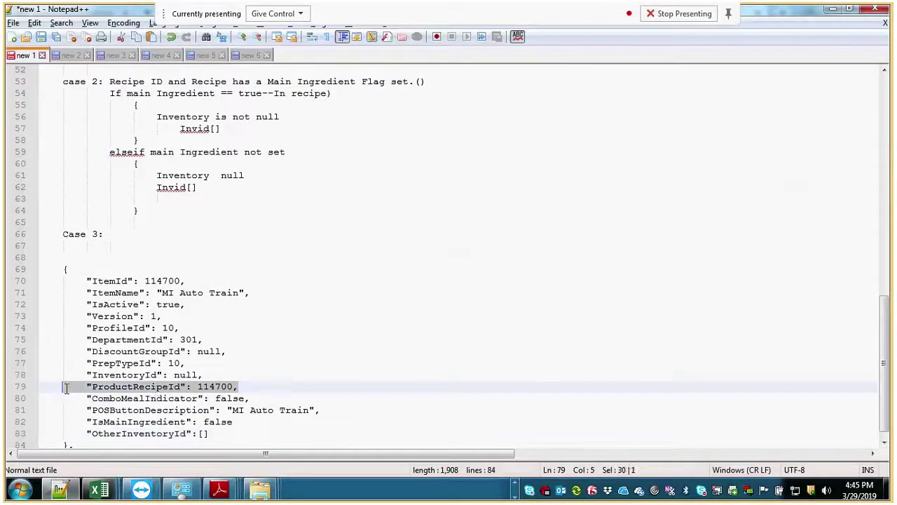
pyautogui.scroll(-1, 203, 420)
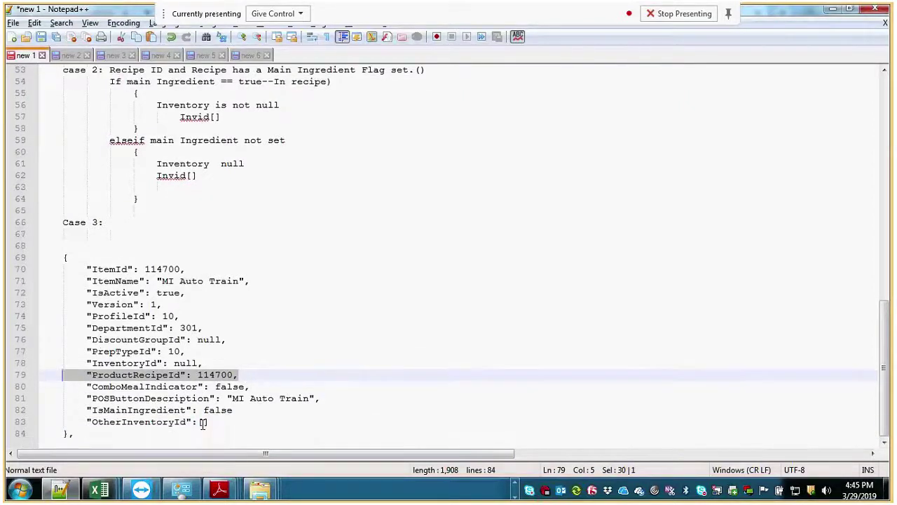
pyautogui.click(701, 422)
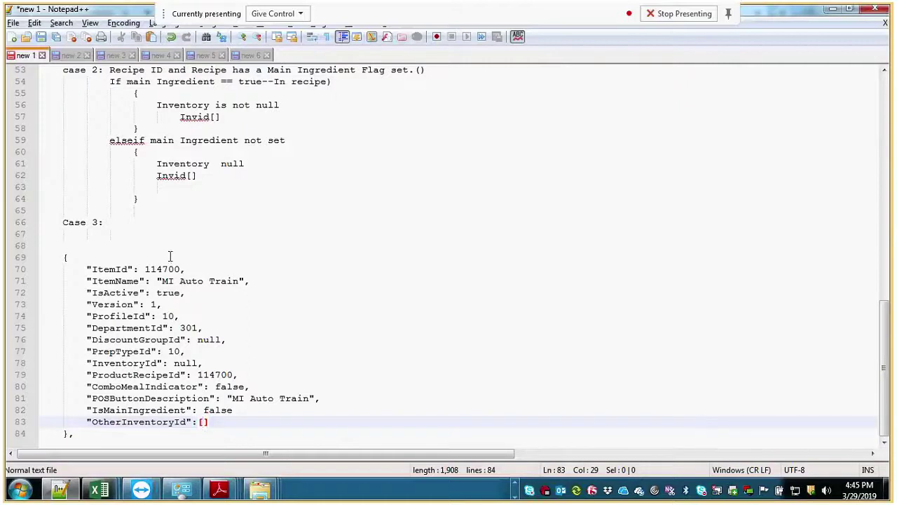
# - Delete the "Case 3:" heading above the JSON object
pyautogui.moveTo(110, 223); pyautogui.dragTo(53, 225)
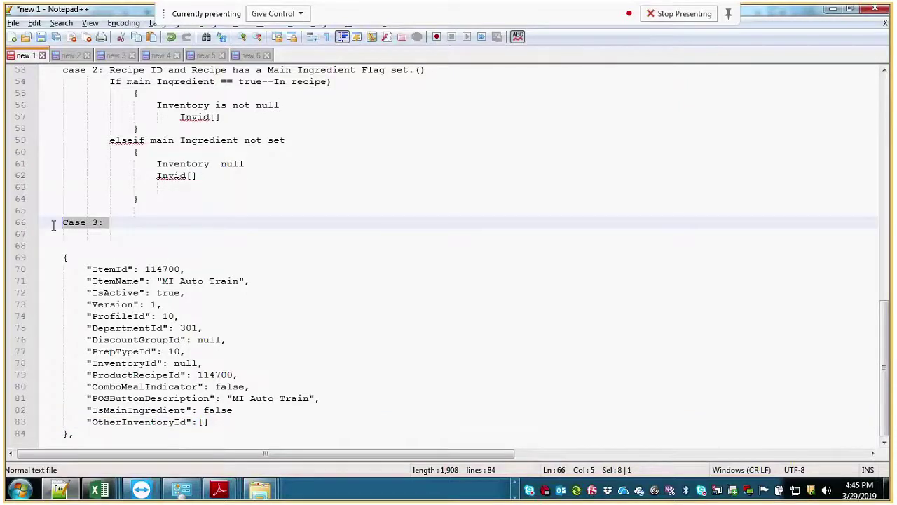
pyautogui.press('Delete')
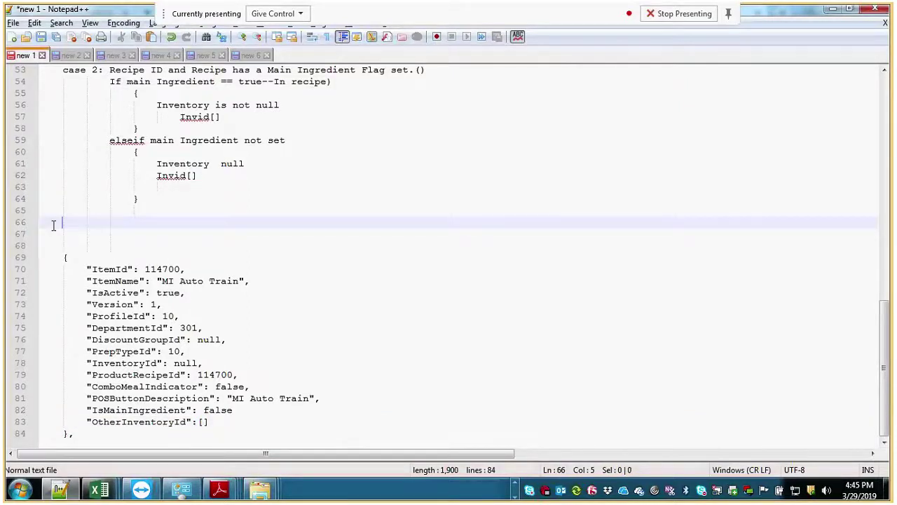
pyautogui.moveTo(180, 316); pyautogui.dragTo(40, 316)
pyautogui.click(400, 319)
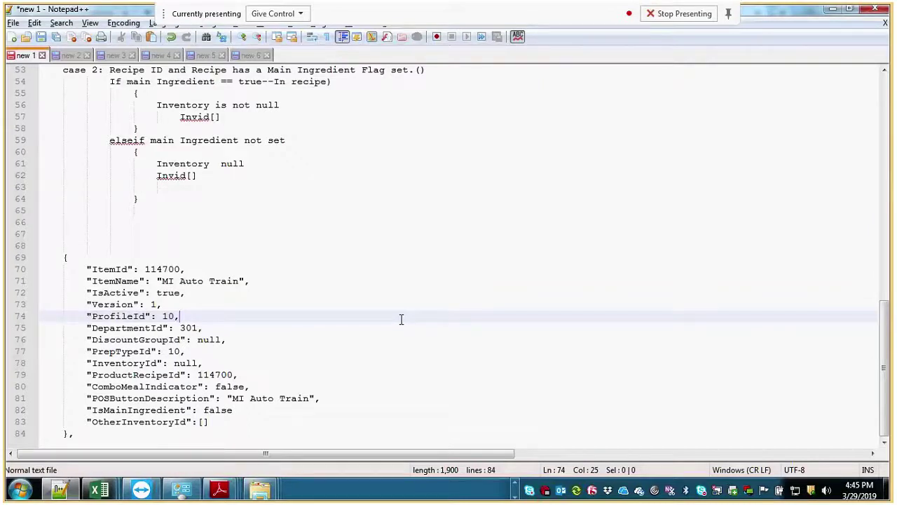
# - Remove the blank lines between case 2 and the JSON object, leaving its opening brace unindented on its own line
pyautogui.scroll(1, 401, 319)
pyautogui.scroll(2, 402, 319)
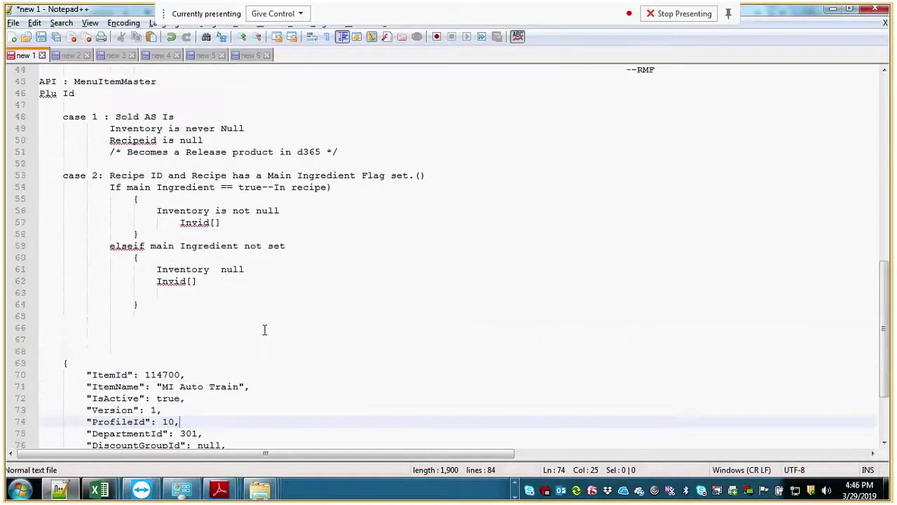
pyautogui.click(264, 328)
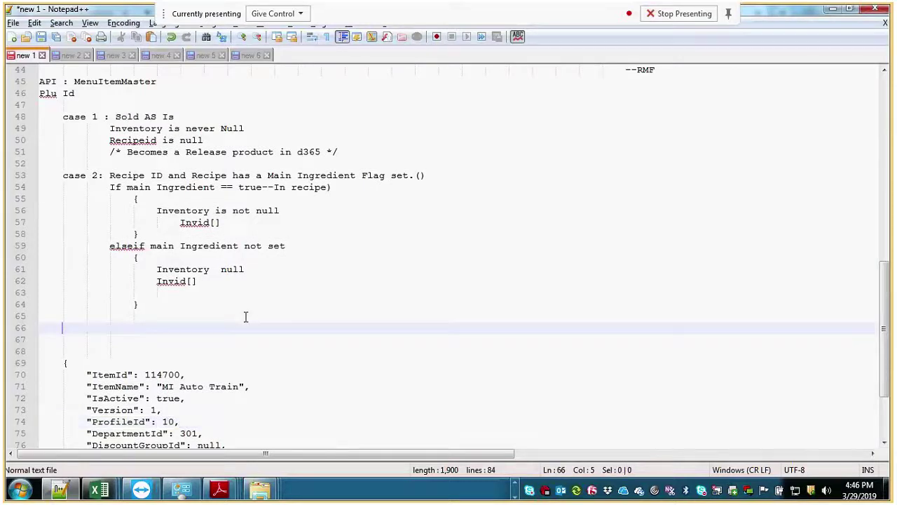
pyautogui.press('Delete')
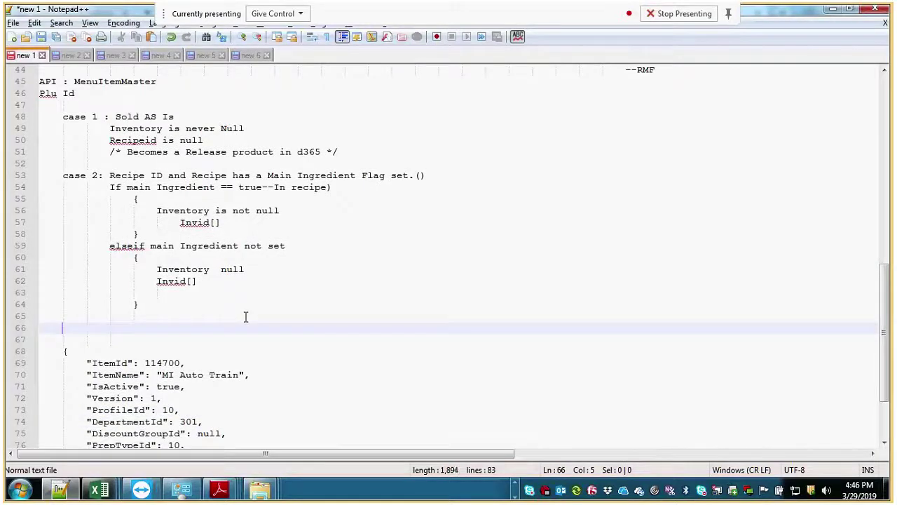
pyautogui.press('Delete')
pyautogui.press('Delete')
pyautogui.press('BackSpace')
pyautogui.press('BackSpace')
pyautogui.press('BackSpace')
pyautogui.press('BackSpace')
pyautogui.press('BackSpace')
pyautogui.press('BackSpace')
pyautogui.press('BackSpace')
pyautogui.press('BackSpace')
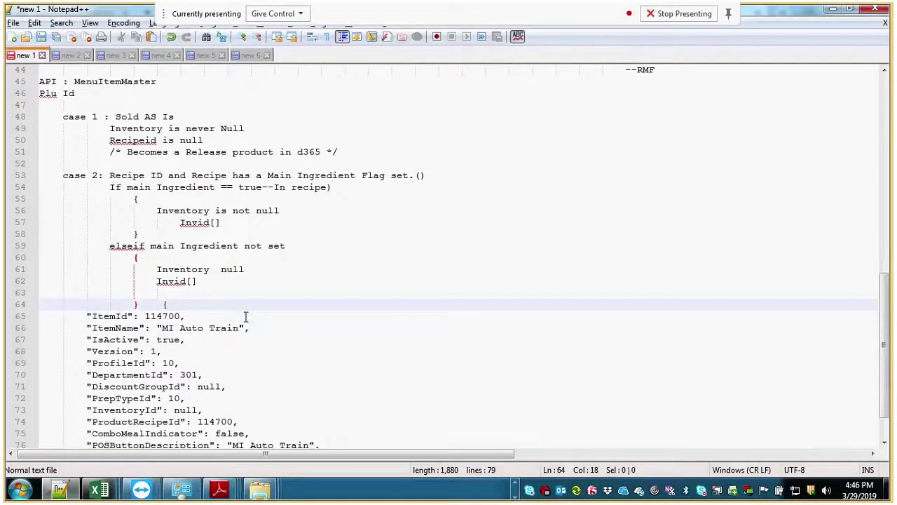
pyautogui.press('Return')
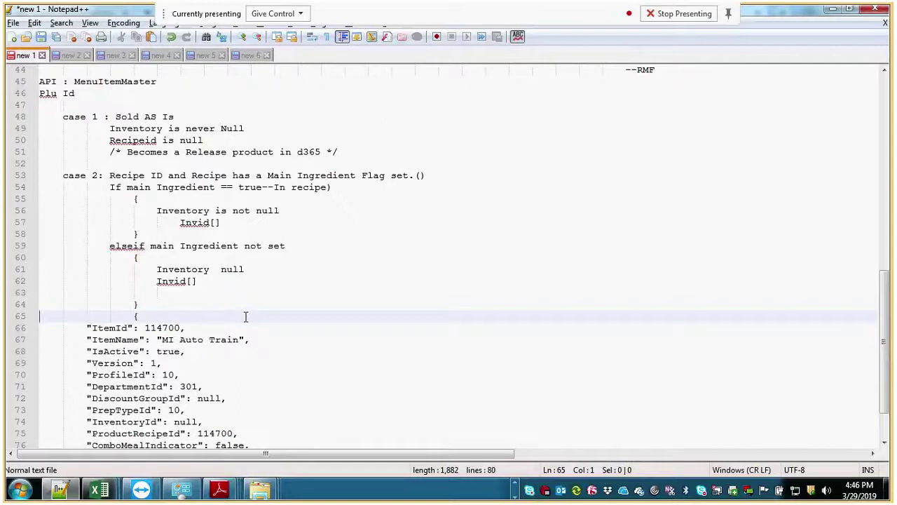
pyautogui.press('Delete')
pyautogui.press('Delete')
pyautogui.press('Delete')
pyautogui.press('Delete')
# - Insert the unindented comment line "/* Response */" directly above the JSON object's opening brace
pyautogui.click(242, 304)
pyautogui.press('Return')
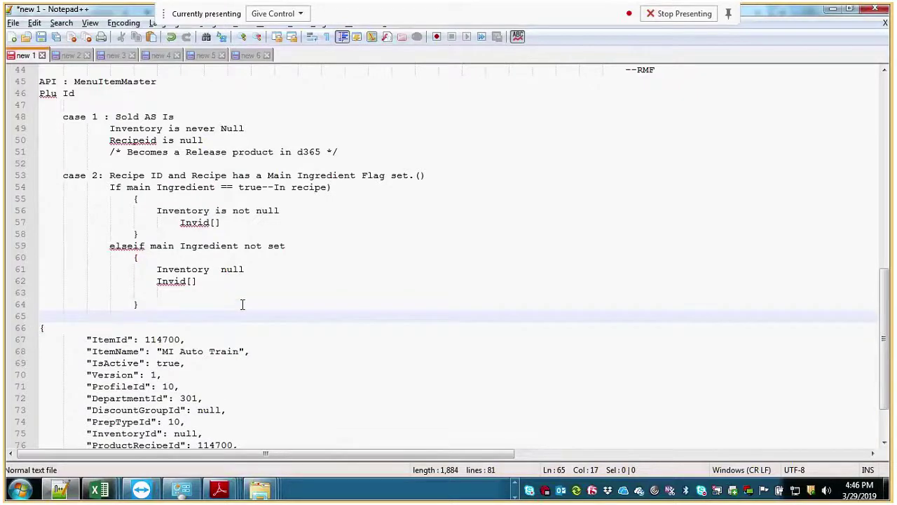
pyautogui.press('BackSpace')
pyautogui.press('BackSpace')
pyautogui.press('BackSpace')
pyautogui.press('BackSpace')
pyautogui.write('/* Respo')
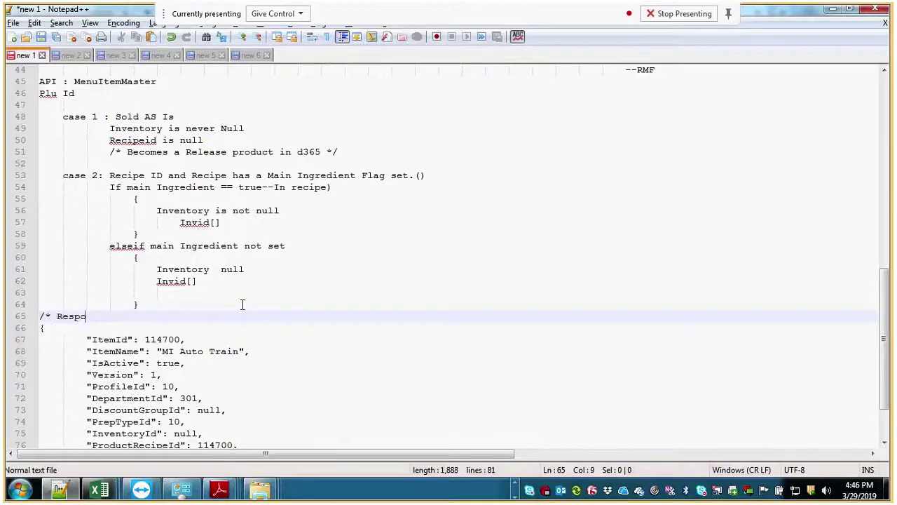
pyautogui.write('nse */')
# - Add an indented blank line directly below the OtherInventoryId entry in the sample response
pyautogui.scroll(-2, 316, 309)
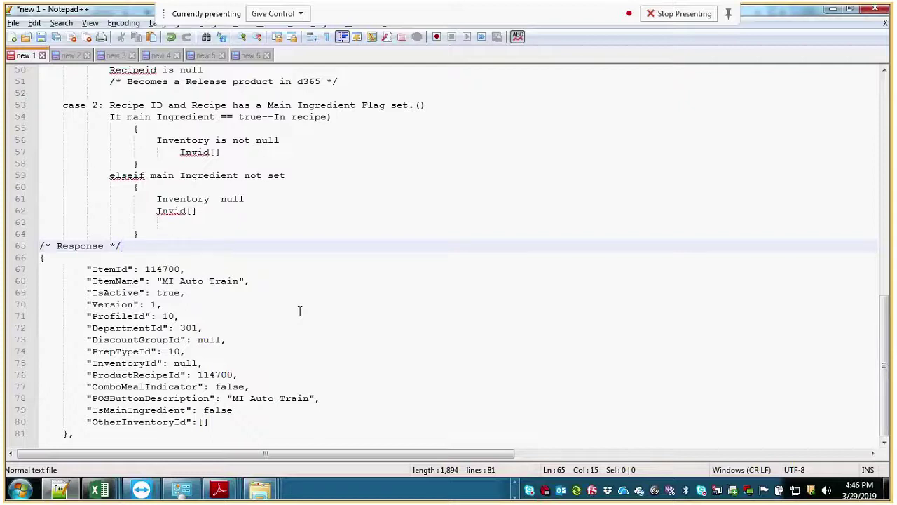
pyautogui.click(204, 421)
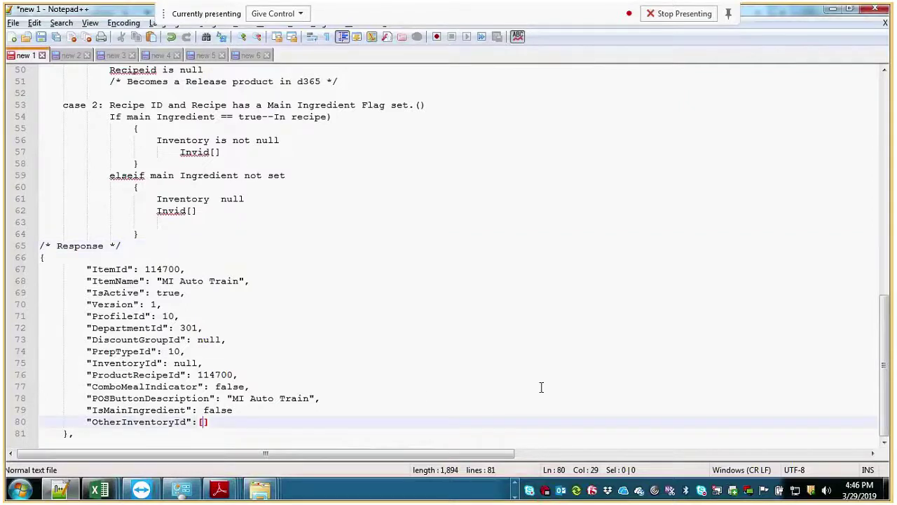
pyautogui.press('Right')
pyautogui.press('Return')
pyautogui.press('Tab')
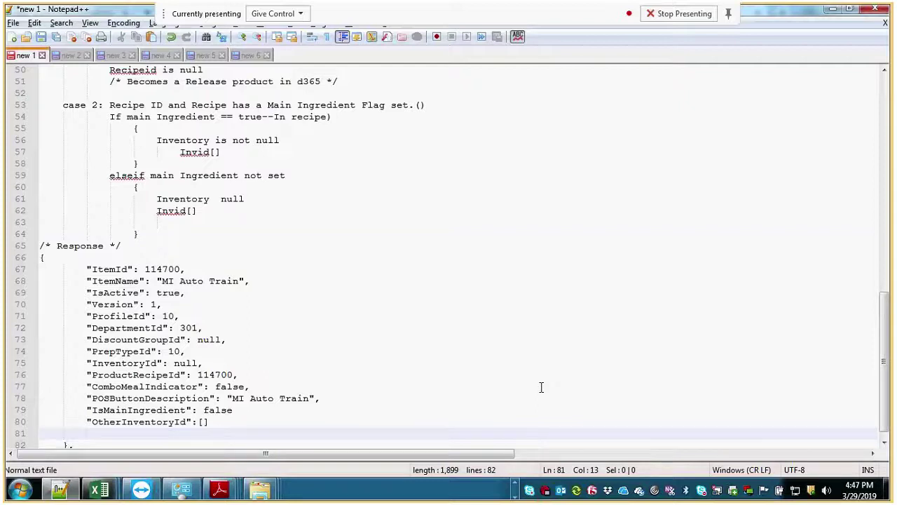
pyautogui.write('--')
pyautogui.press('BackSpace')
pyautogui.press('BackSpace')
pyautogui.moveTo(81, 313); pyautogui.dragTo(246, 316)
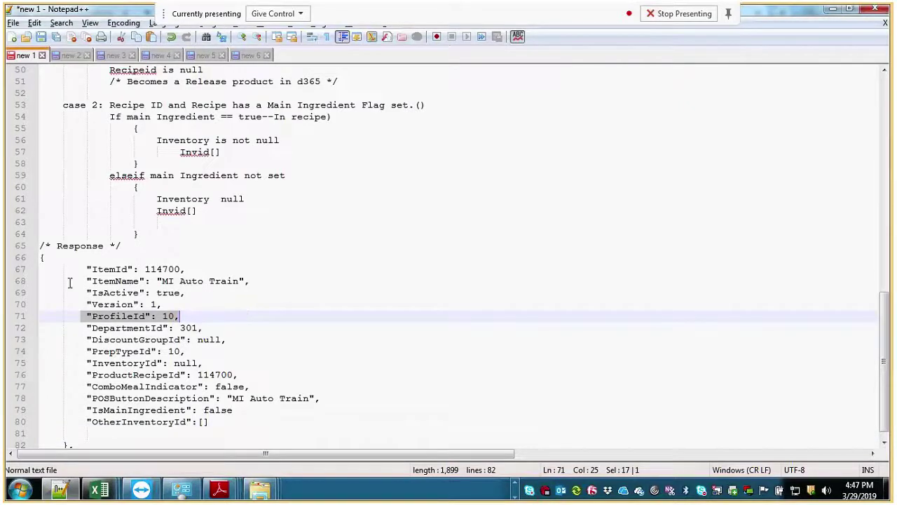
pyautogui.doubleClick(169, 270)
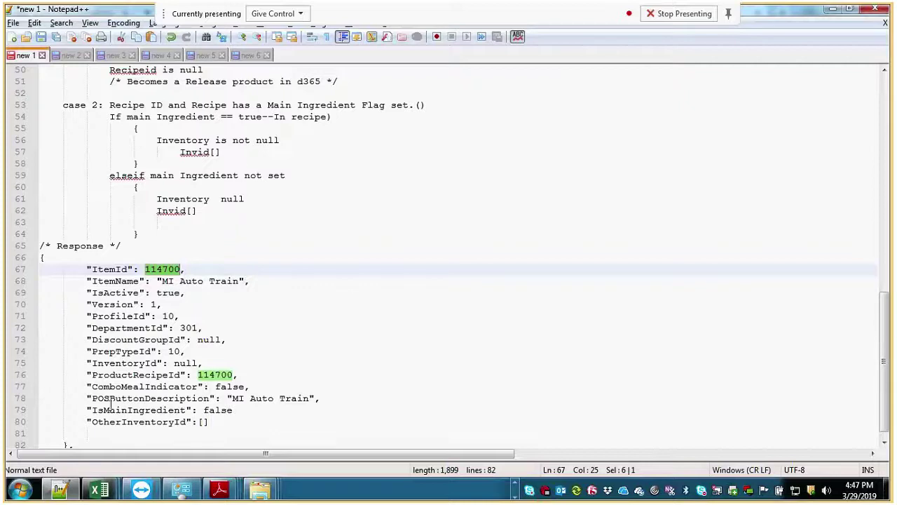
# - Rename the OtherInventoryId key to OtherInventoryIds and add the missing comma after the IsMainIngredient value
pyautogui.click(201, 422)
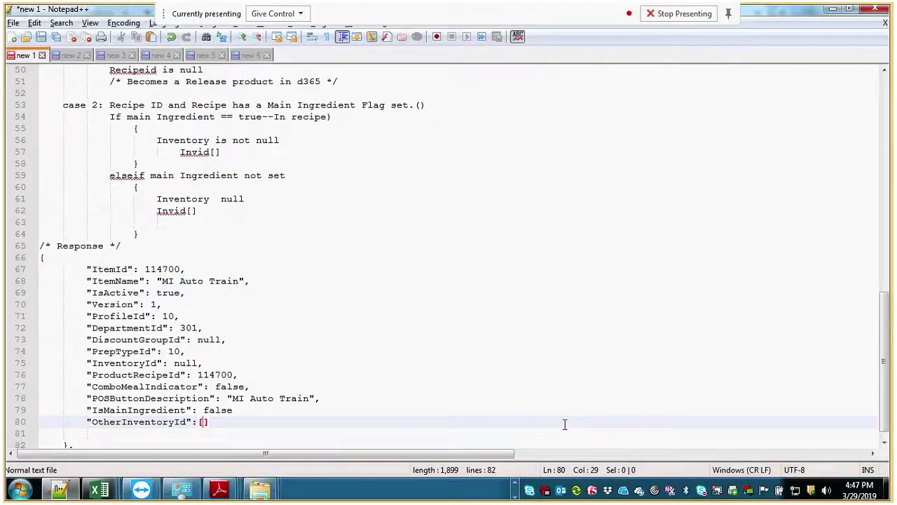
pyautogui.press('End')
pyautogui.scroll(-1, 564, 423)
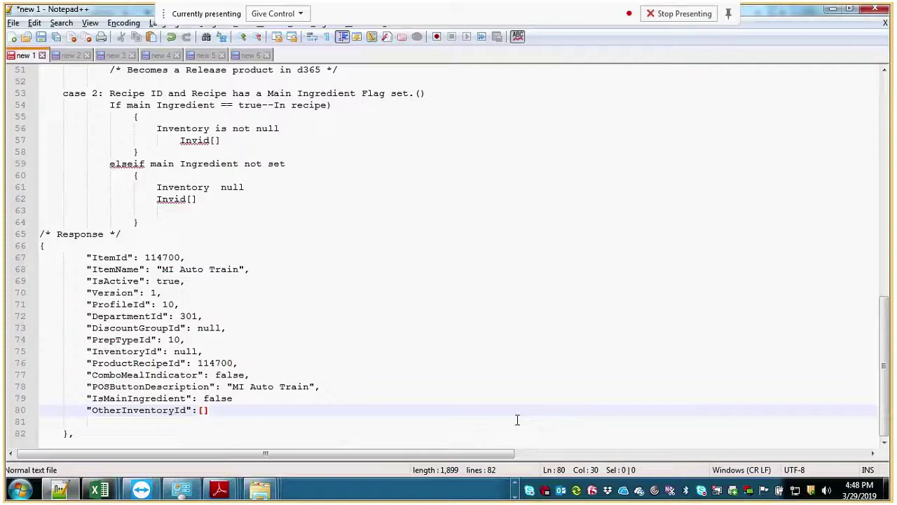
pyautogui.press('Left')
pyautogui.press('Left')
pyautogui.press('Left')
pyautogui.press('Left')
pyautogui.write('s')
pyautogui.click(236, 398)
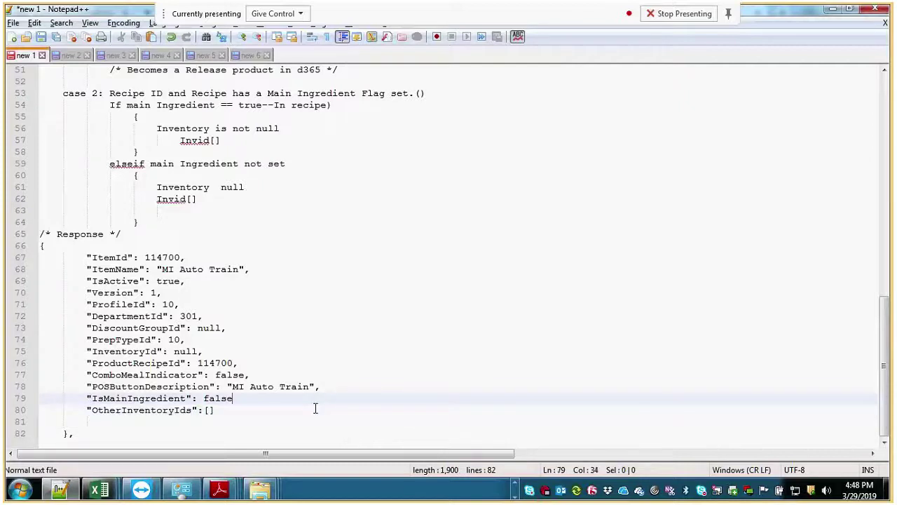
pyautogui.write(',')
pyautogui.moveTo(245, 478)
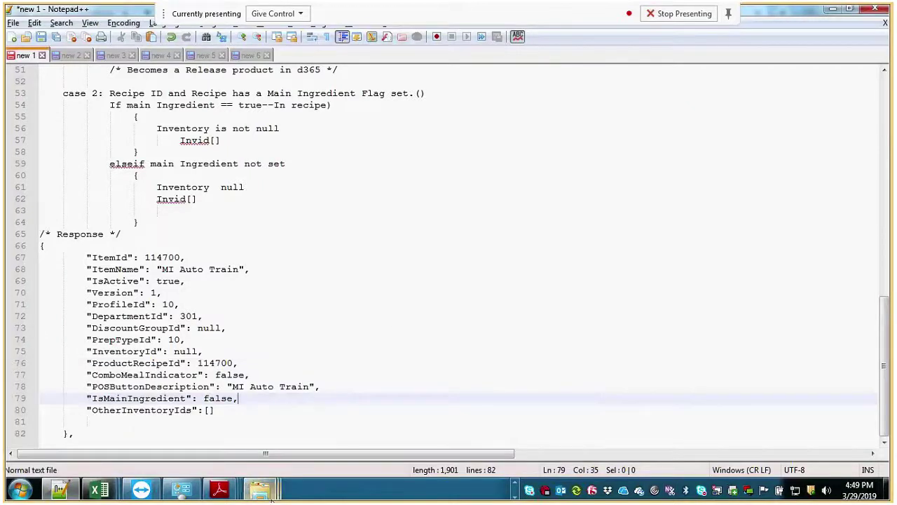
pyautogui.moveTo(237, 495)
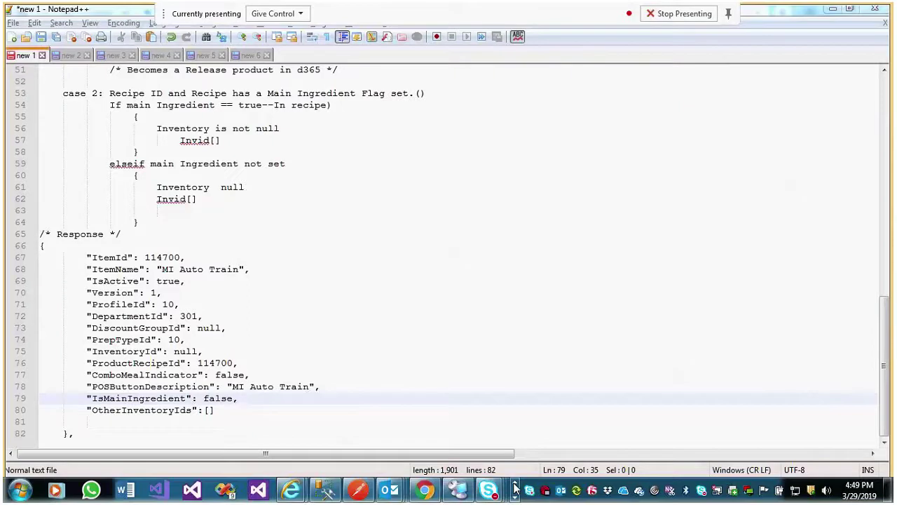
pyautogui.moveTo(489, 493)
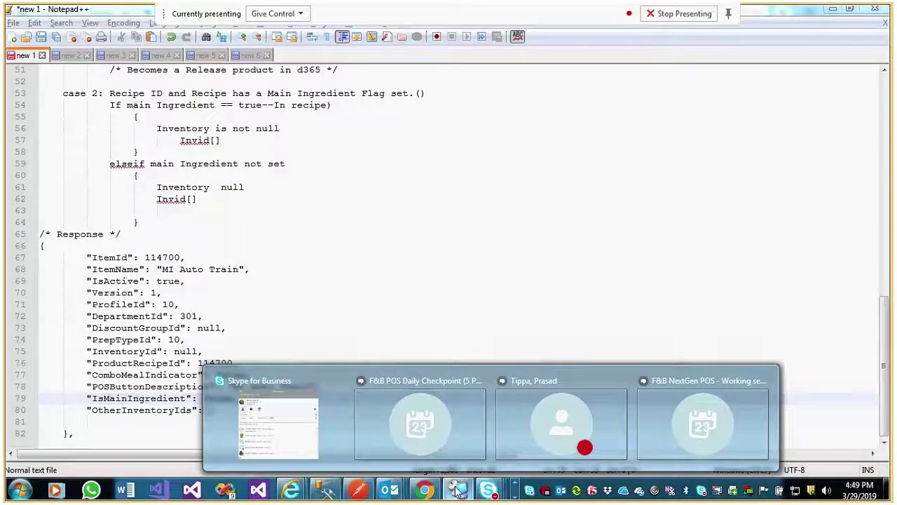
pyautogui.moveTo(298, 465)
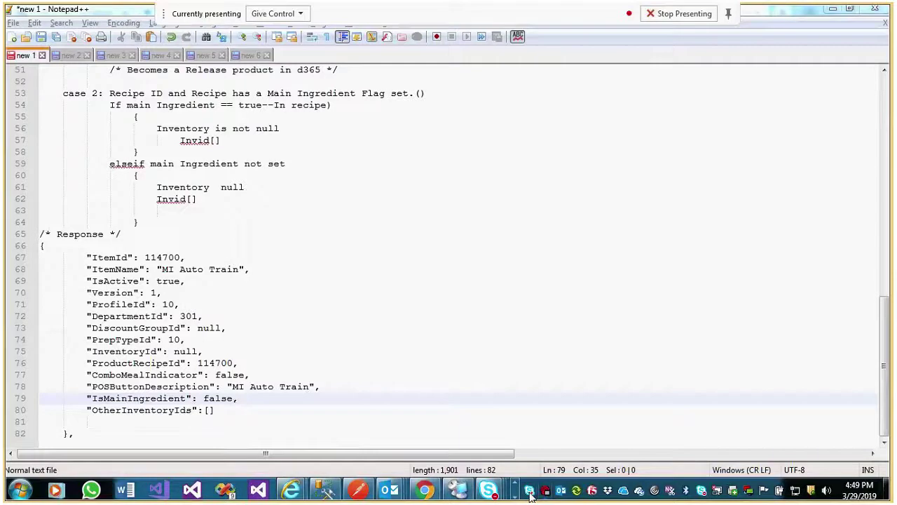
pyautogui.click(478, 373)
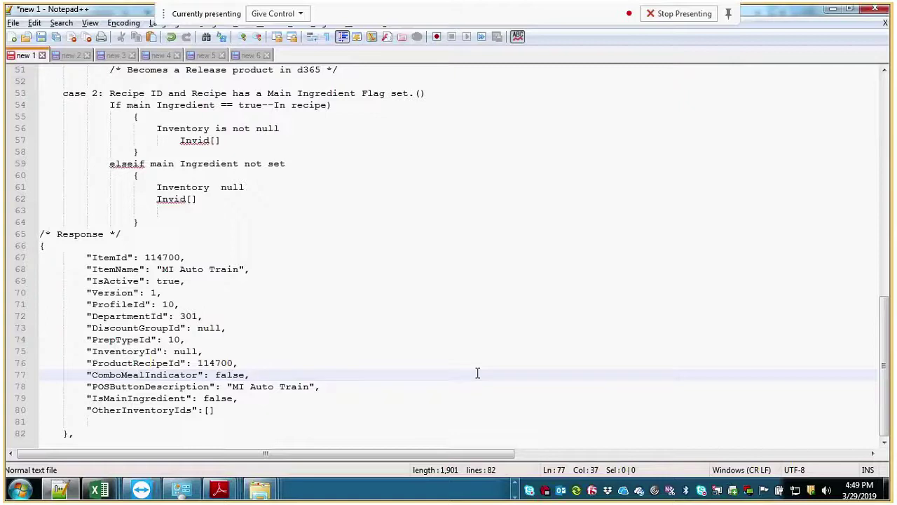
# - Remove the extra space before /trip/TrainOn/{entryId} on the Logic line so it aligns with the lines below
pyautogui.scroll(2, 478, 373)
pyautogui.scroll(6, 673, 329)
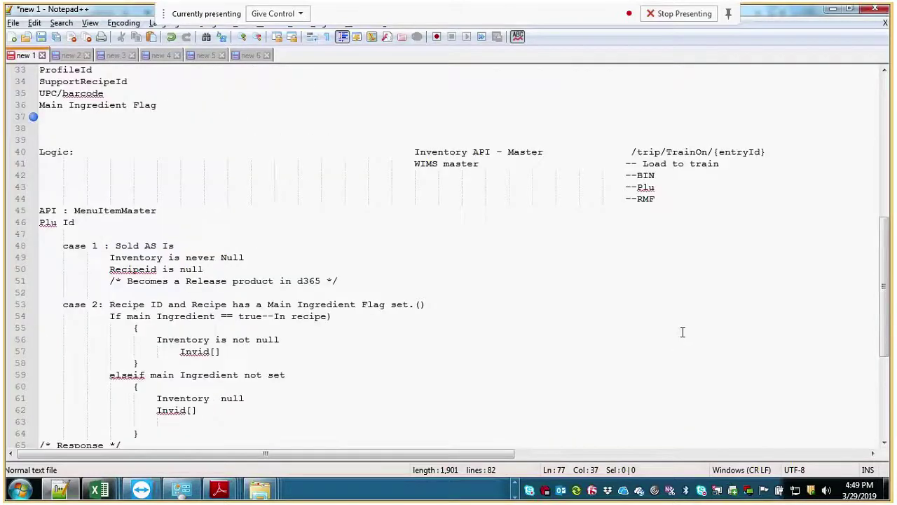
pyautogui.click(743, 246)
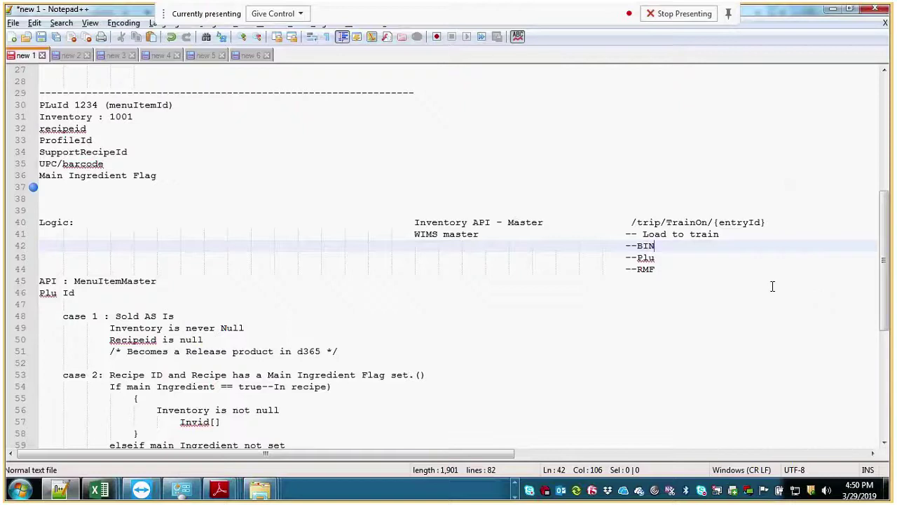
pyautogui.click(622, 221)
pyautogui.press('BackSpace')
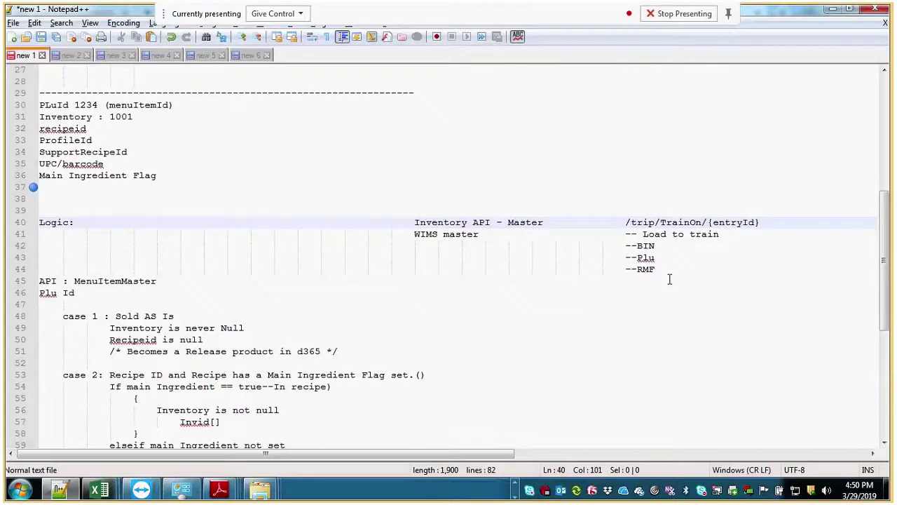
# - Replace the dashes before "Load to train" with comment markers so the text reads /* Load to train */
pyautogui.click(638, 234)
pyautogui.write('/')
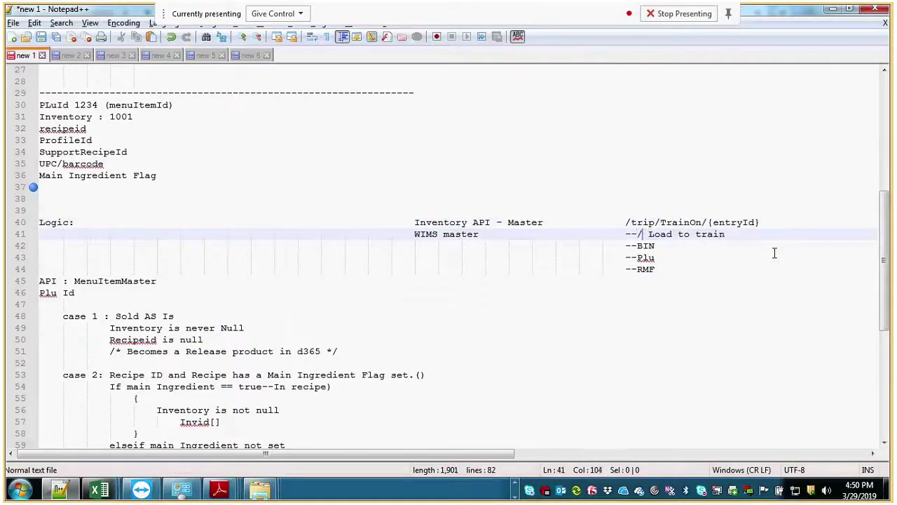
pyautogui.write('*')
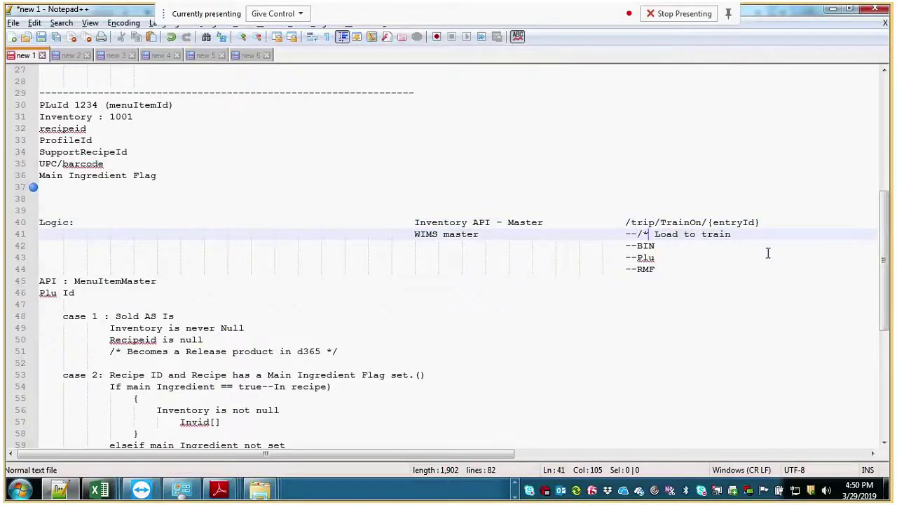
pyautogui.press('Left')
pyautogui.press('Left')
pyautogui.press('BackSpace')
pyautogui.press('BackSpace')
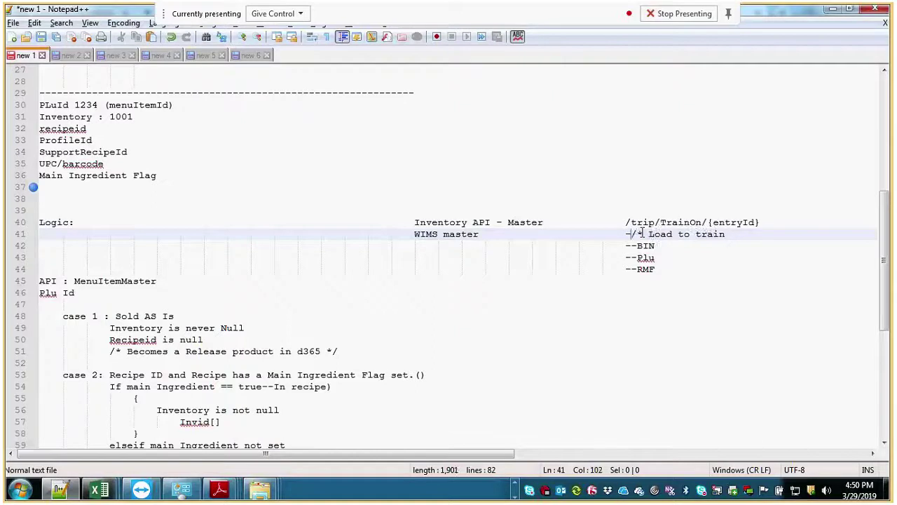
pyautogui.click(725, 235)
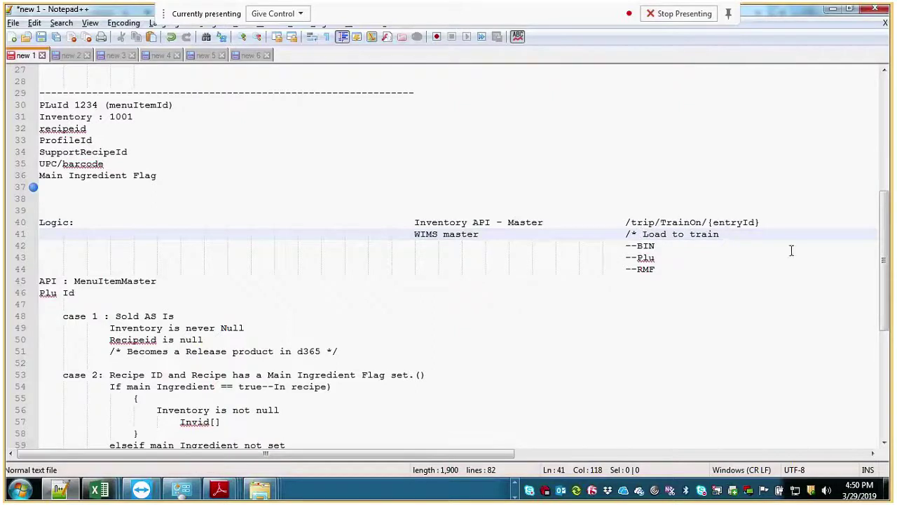
pyautogui.write('*/')
# - Switch to the Food & Beverage Management Systems site in Chrome, open the Recipe page and search for recipe 850459
pyautogui.hotkey('alt', 'Tab')
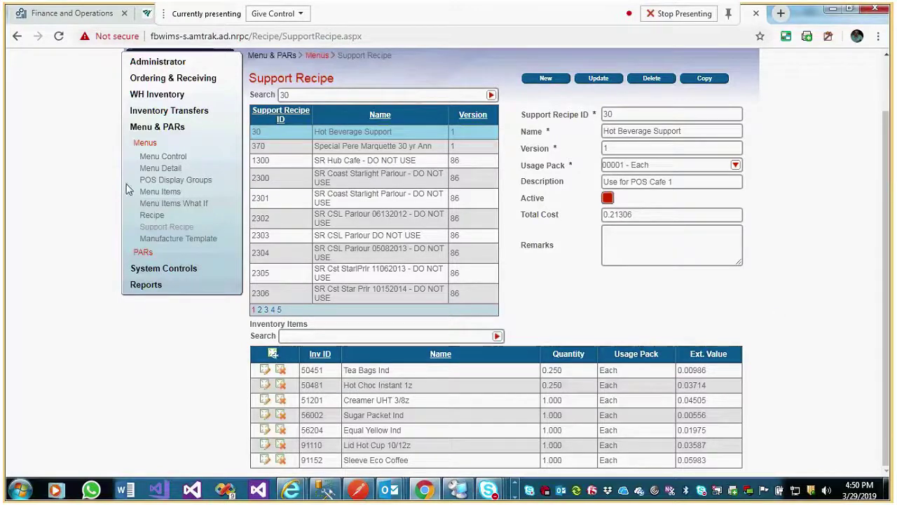
pyautogui.click(160, 191)
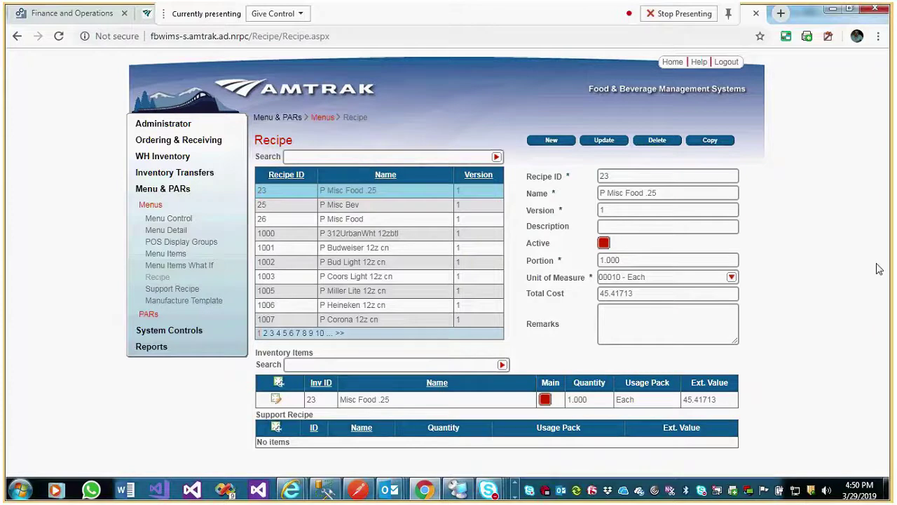
pyautogui.click(411, 157)
pyautogui.write('85')
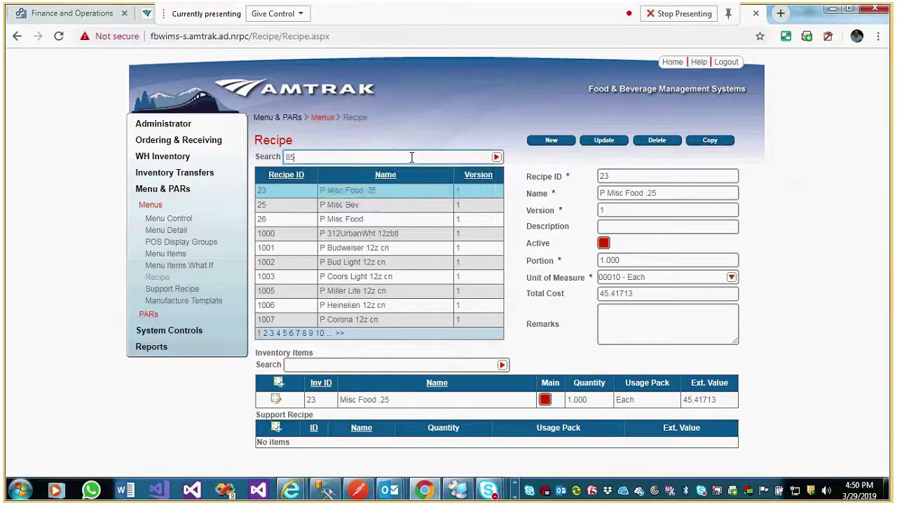
pyautogui.write('0459')
pyautogui.press('Return')
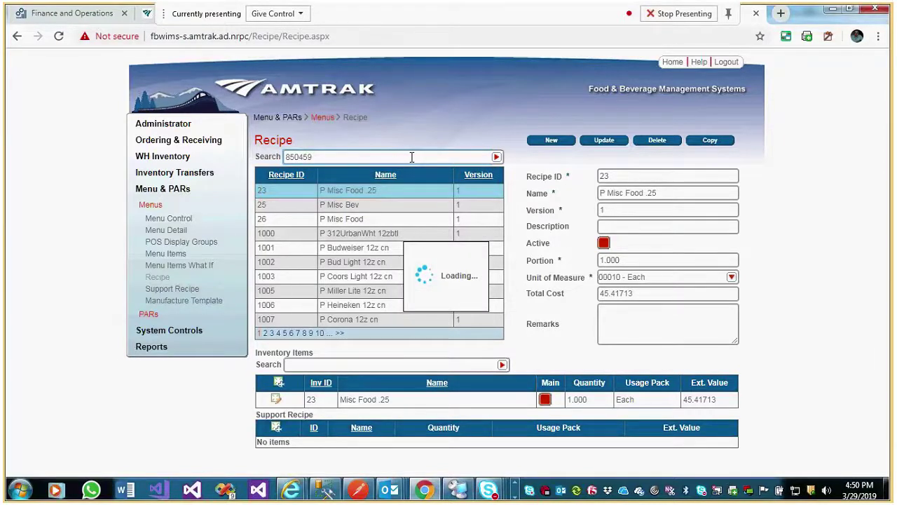
pyautogui.scroll(-1, 554, 241)
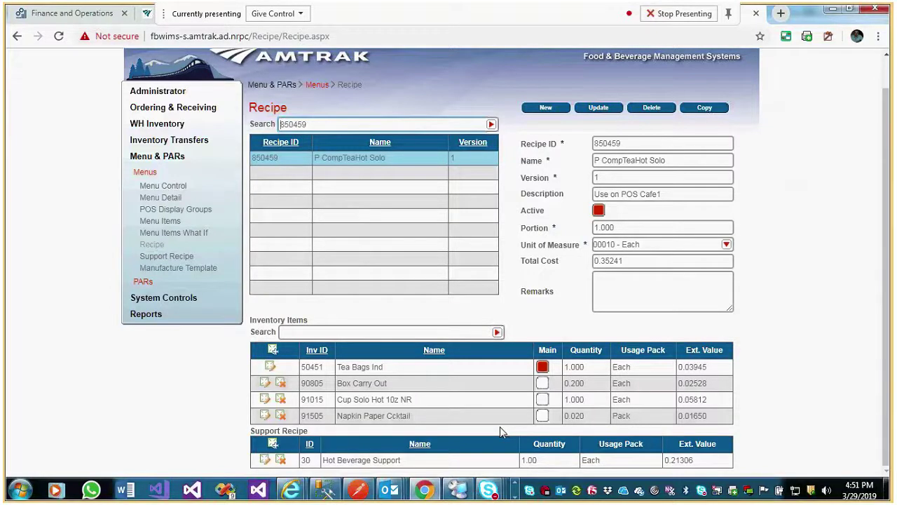
# - Examine the recipe's inventory items and support recipe, highlighting the inventory items not flagged as Main
pyautogui.moveTo(217, 339); pyautogui.dragTo(777, 449)
pyautogui.click(763, 466)
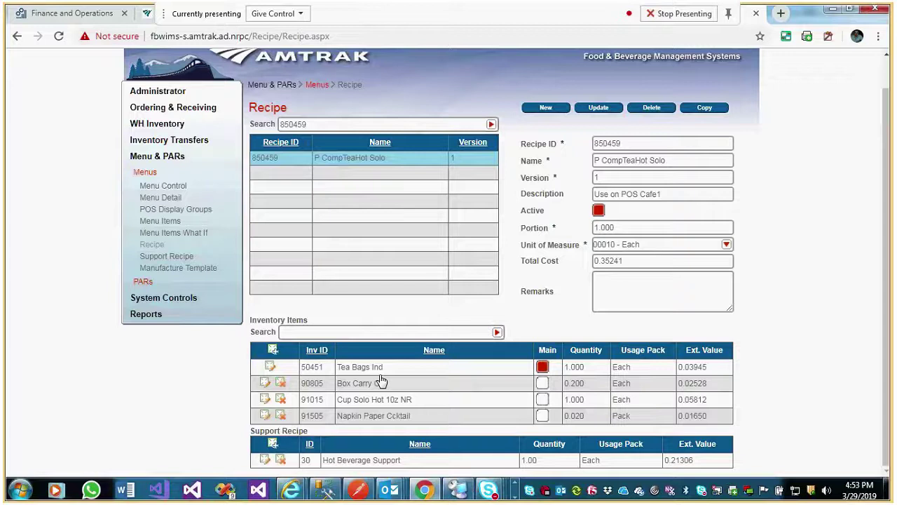
pyautogui.click(265, 383)
pyautogui.moveTo(317, 385); pyautogui.dragTo(758, 407)
pyautogui.click(757, 407)
pyautogui.moveTo(257, 382); pyautogui.dragTo(722, 422)
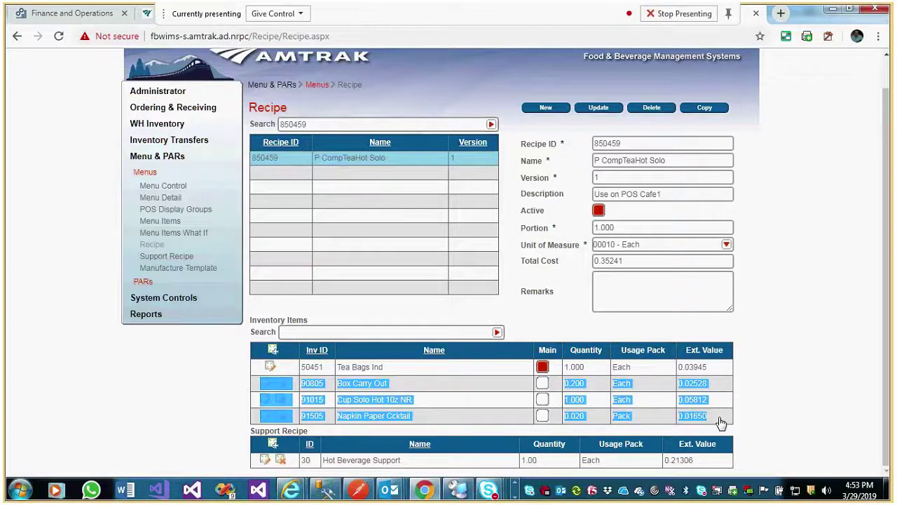
pyautogui.click(788, 397)
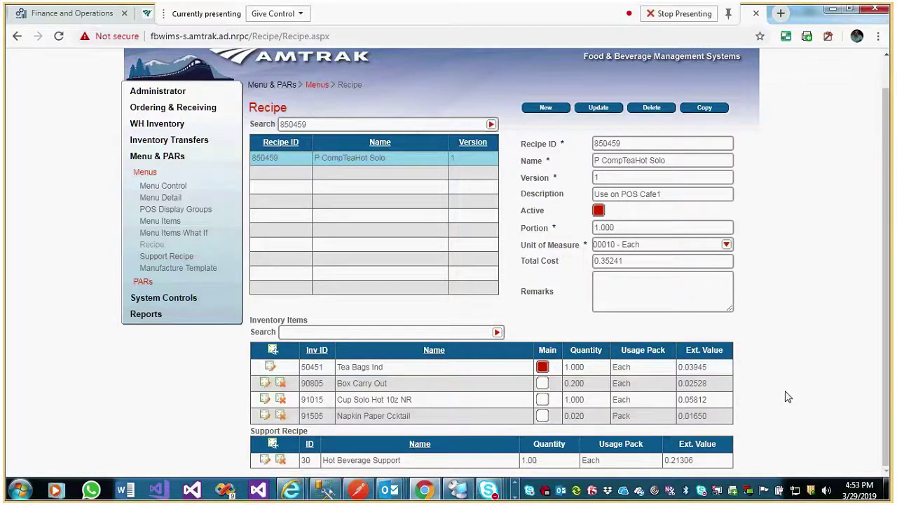
# - Switch back to Notepad++ and insert another blank line below the OtherInventoryIds entry
pyautogui.click(515, 497)
pyautogui.click(57, 490)
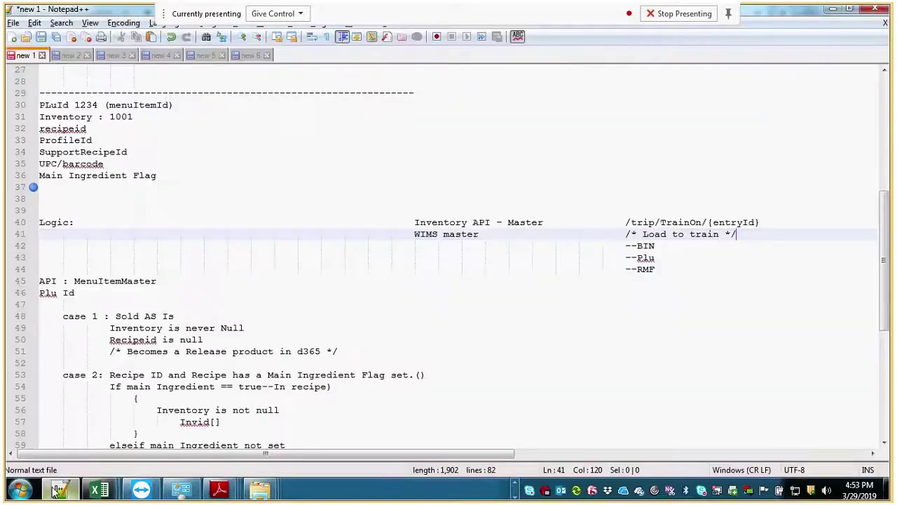
pyautogui.scroll(-8, 501, 351)
pyautogui.click(237, 416)
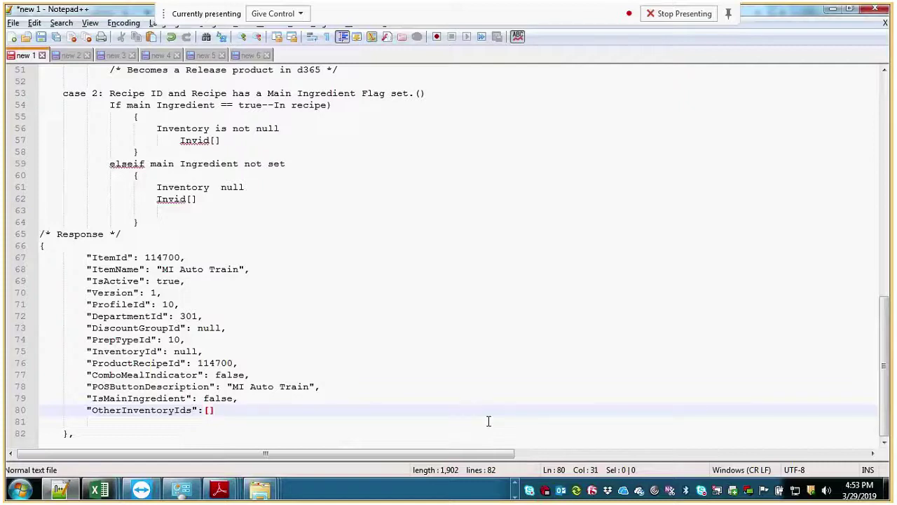
pyautogui.press('Return')
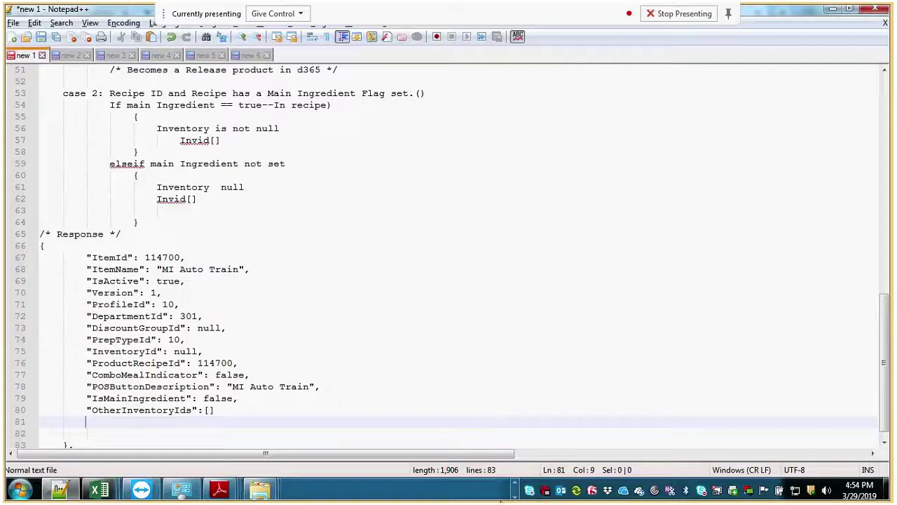
# - Switch to Postman and highlight the "ProductRecipeId": null text of the Decoy Cab Sauv 750 item in the menuitemmaster response
pyautogui.click(517, 484)
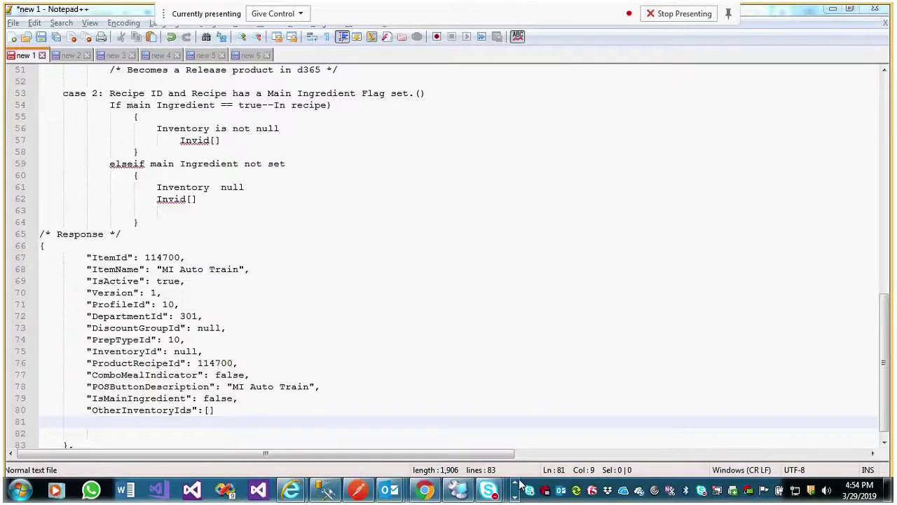
pyautogui.click(424, 489)
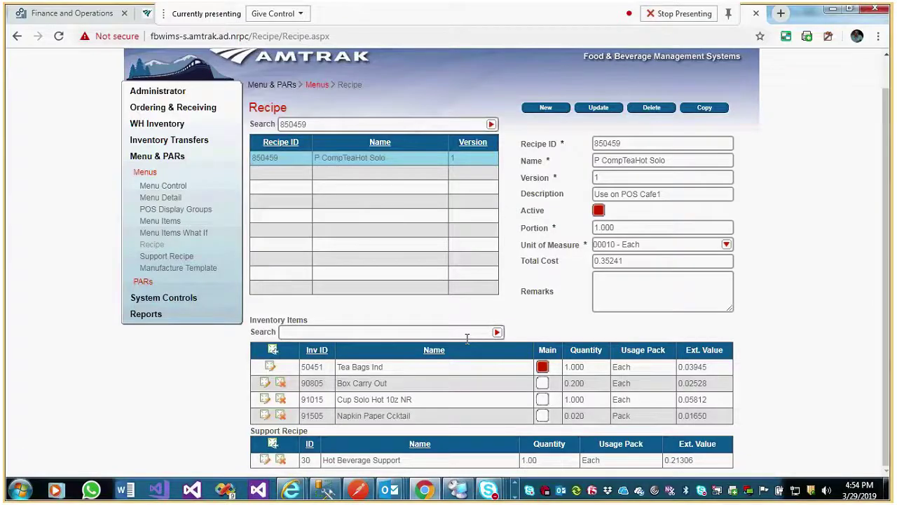
pyautogui.hotkey('alt', 'Tab')
pyautogui.hotkey('ctrl', 'f')
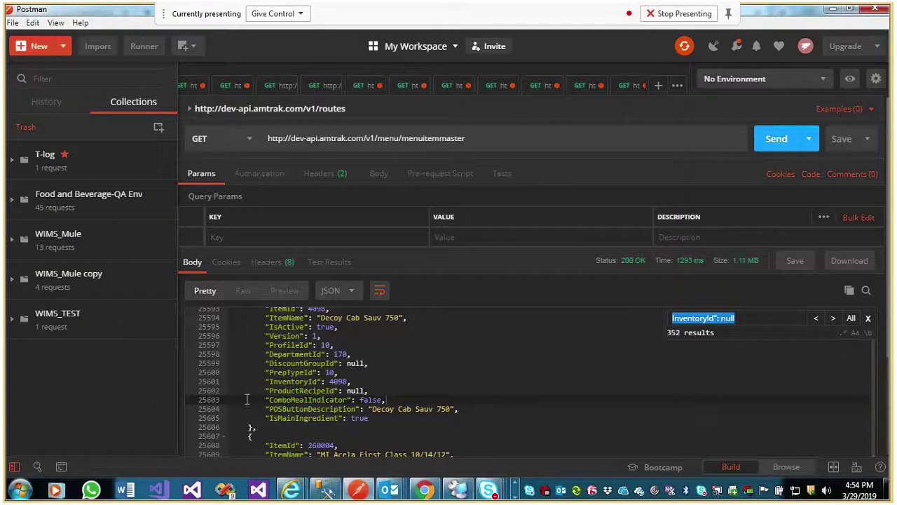
pyautogui.moveTo(266, 390); pyautogui.dragTo(366, 390)
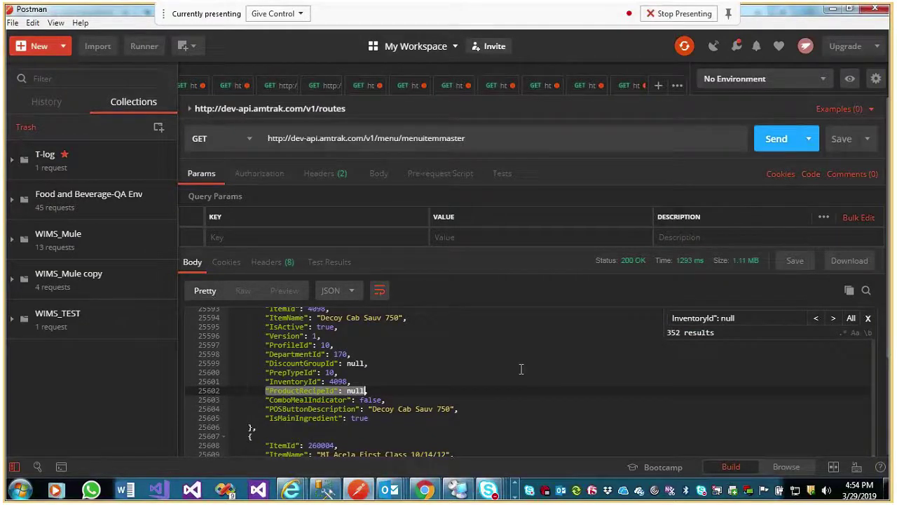
# - Search the menuitemmaster response for "ProductRecipeId": 8045, shortening the searched ID to 80
pyautogui.hotkey('ctrl', 'f')
pyautogui.press('BackSpace')
pyautogui.press('BackSpace')
pyautogui.press('BackSpace')
pyautogui.press('BackSpace')
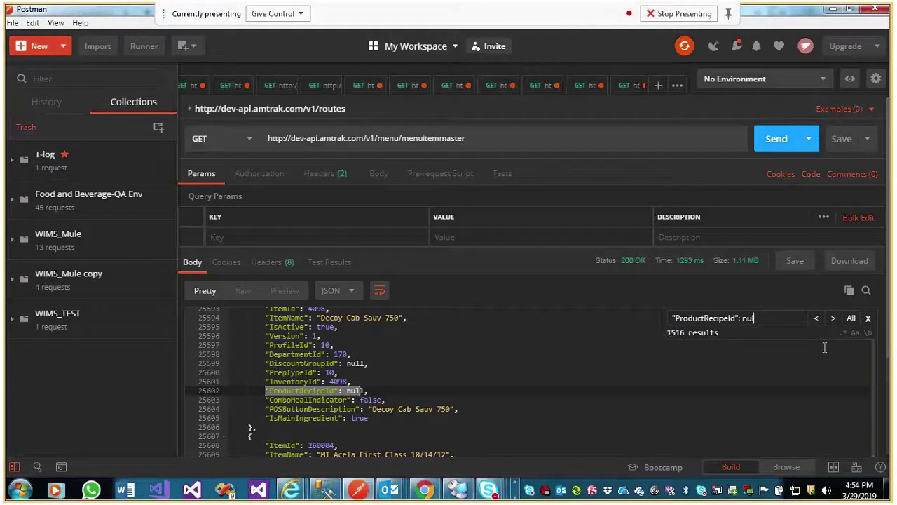
pyautogui.write('8045')
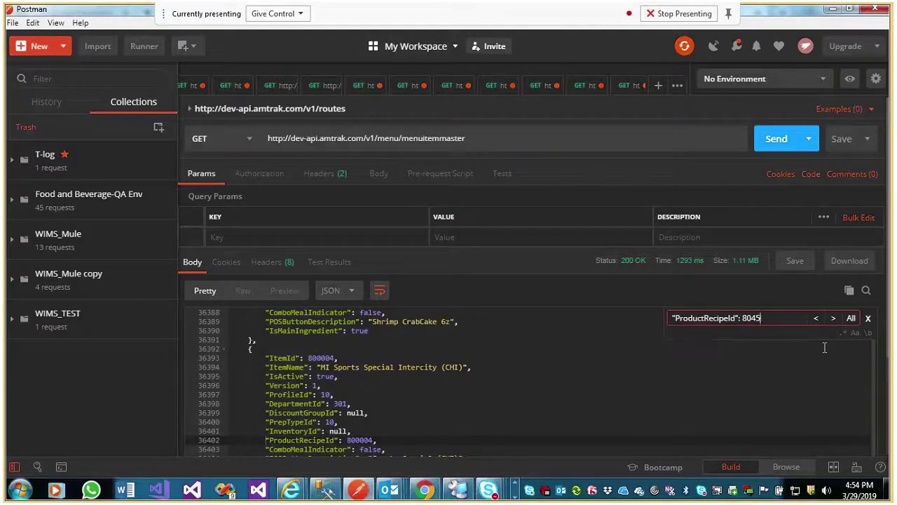
pyautogui.press('BackSpace')
pyautogui.press('BackSpace')
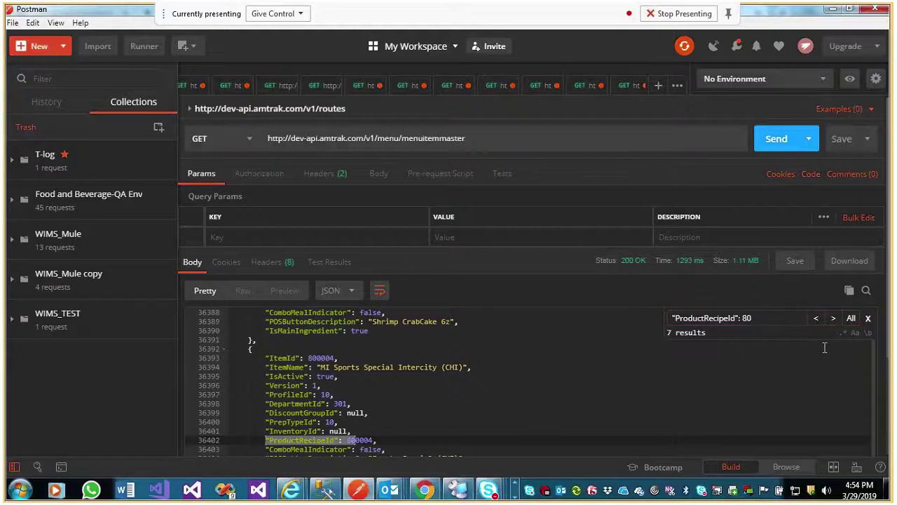
# - Copy recipe ID 850459 from the Recipe page in Chrome and search the Postman response for "ProductRecipeId": 850459
pyautogui.hotkey('alt', 'Tab')
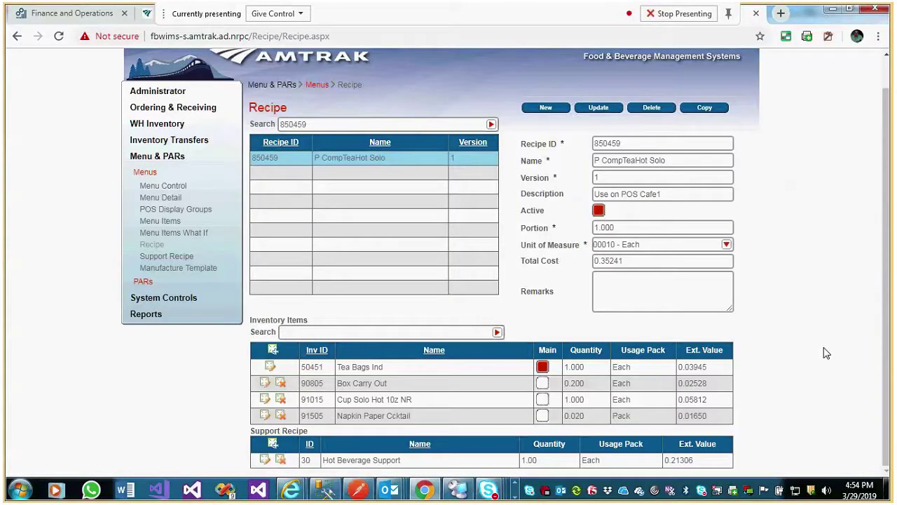
pyautogui.click(303, 125)
pyautogui.doubleClick(303, 124)
pyautogui.hotkey('ctrl', 'c')
pyautogui.hotkey('alt', 'Tab')
pyautogui.press('BackSpace')
pyautogui.press('BackSpace')
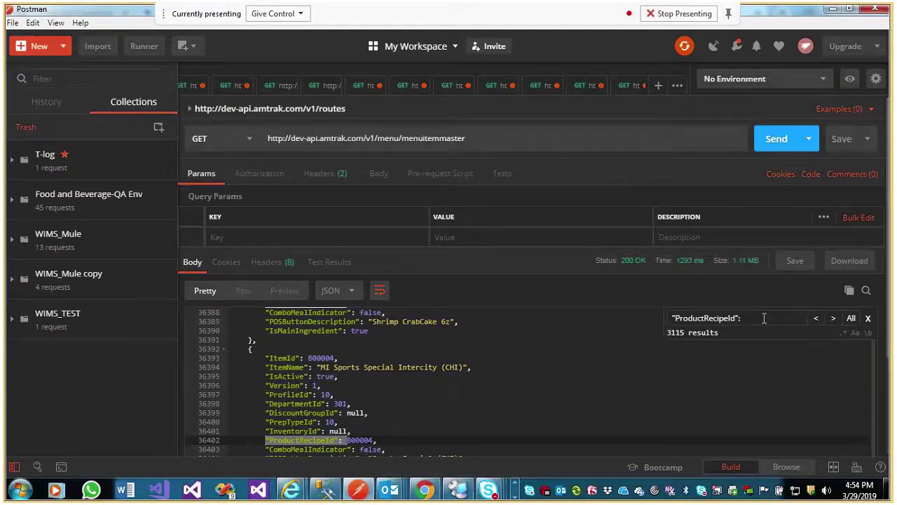
pyautogui.hotkey('ctrl', 'v')
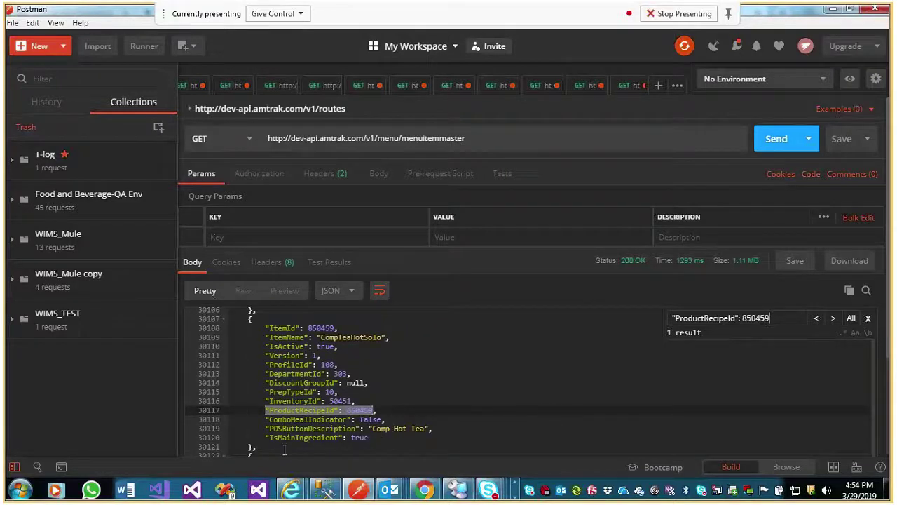
# - Copy the complete CompTeaHotSolo item object and replace the sample object under /* Response */ in Notepad++ with it
pyautogui.moveTo(285, 449); pyautogui.dragTo(213, 322)
pyautogui.hotkey('ctrl', 'c')
pyautogui.hotkey('alt', 'Tab')
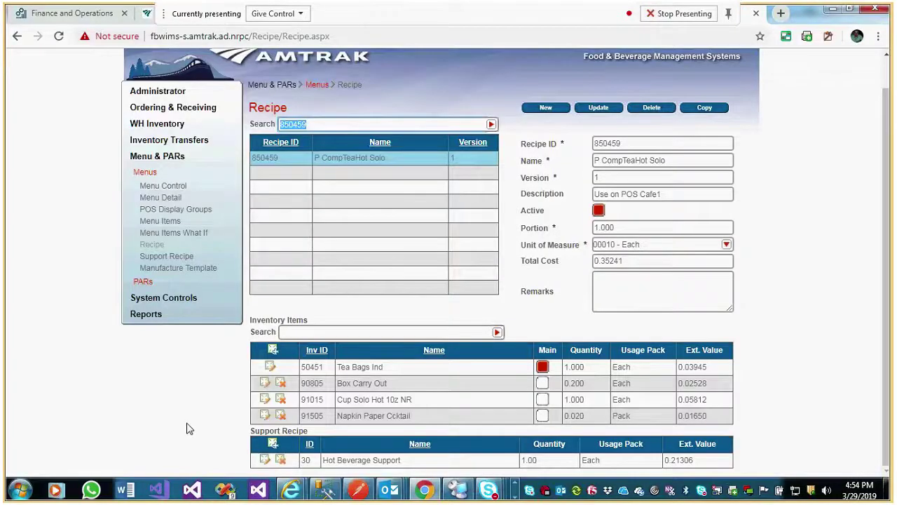
pyautogui.hotkey('alt', 'Tab')
pyautogui.moveTo(115, 433); pyautogui.dragTo(16, 245)
pyautogui.hotkey('ctrl', 'v')
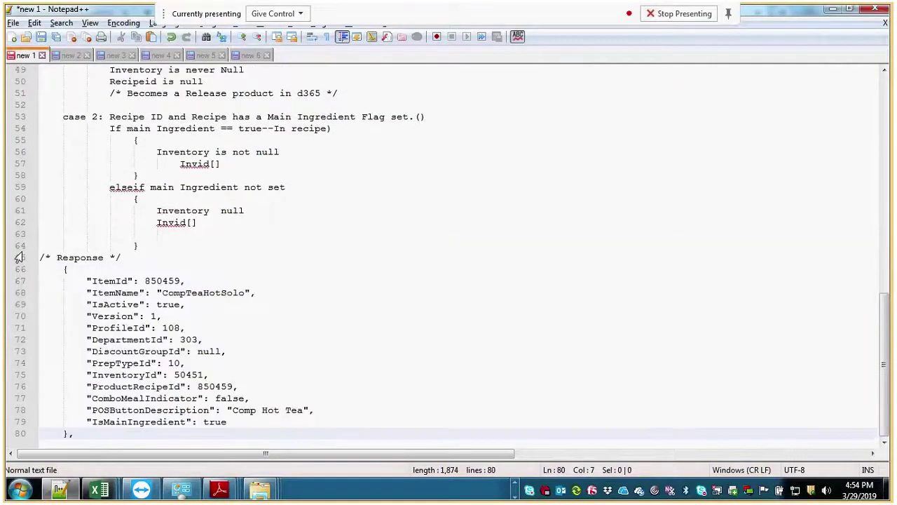
# - Duplicate the "IsMainIngredient": true entry on a new line below the original and reduce the copy's indentation
pyautogui.click(251, 419)
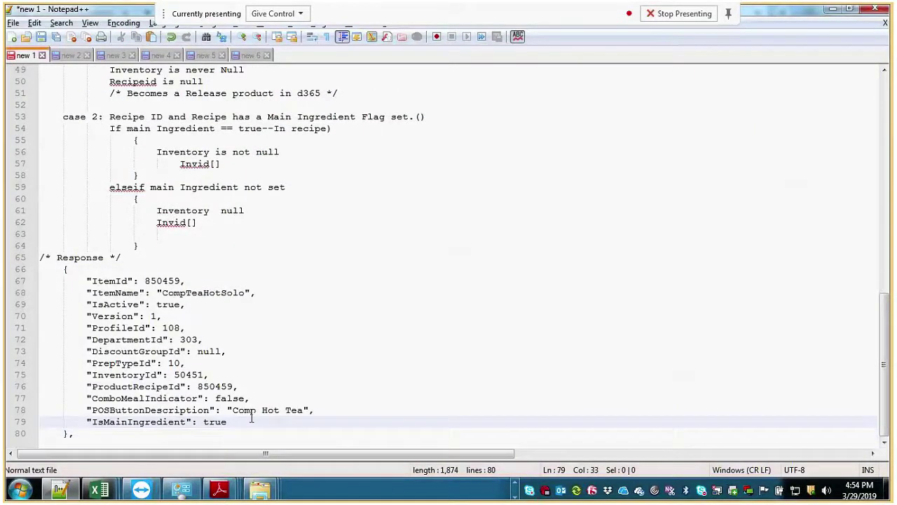
pyautogui.press('Return')
pyautogui.moveTo(75, 421); pyautogui.dragTo(315, 423)
pyautogui.hotkey('ctrl', 'c')
pyautogui.click(123, 435)
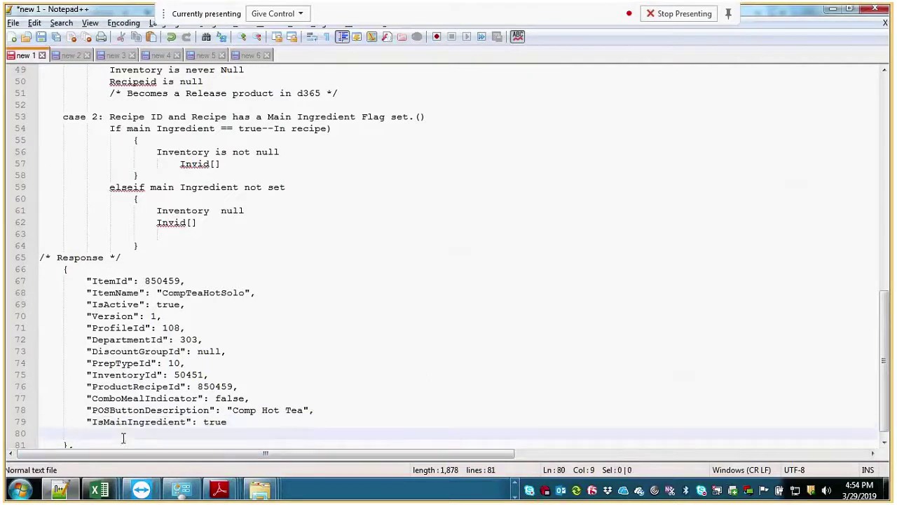
pyautogui.hotkey('ctrl', 'v')
pyautogui.click(92, 434)
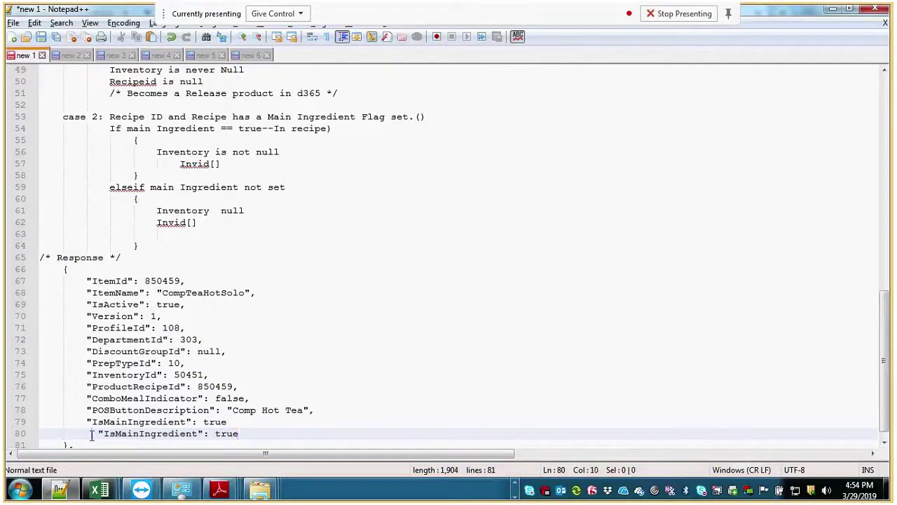
pyautogui.press('BackSpace')
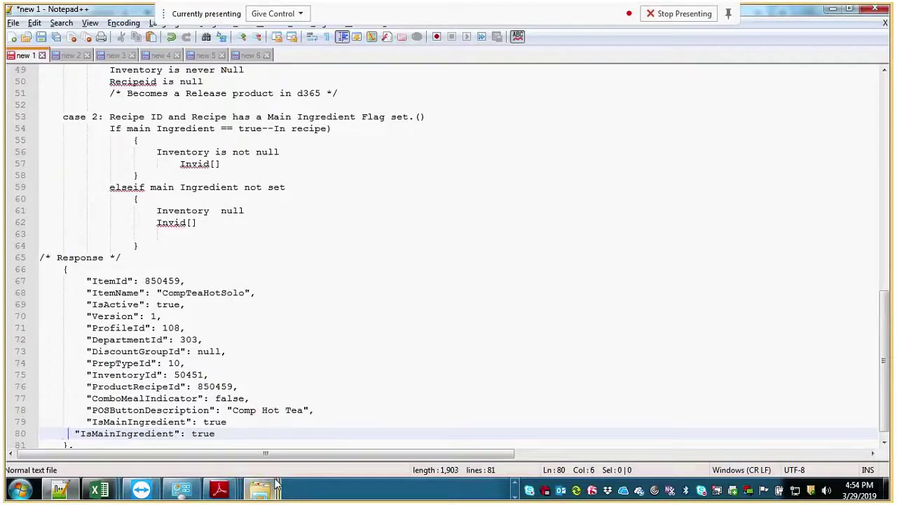
# - Rename the duplicated IsMainIngredient key to "OtherInventoryids" and indent it to match the entries above
pyautogui.press('Right')
pyautogui.press('Right')
pyautogui.press('Right')
pyautogui.press('BackSpace')
pyautogui.write('OtherIn')
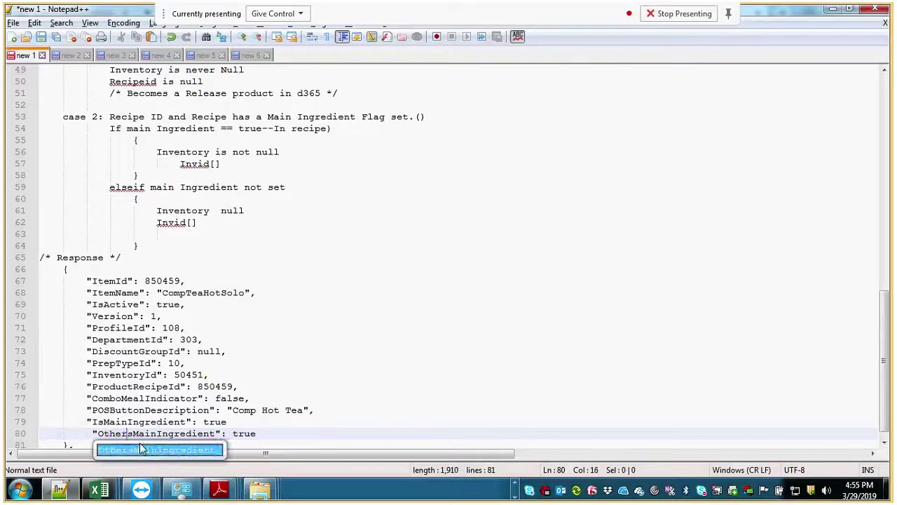
pyautogui.write('ve')
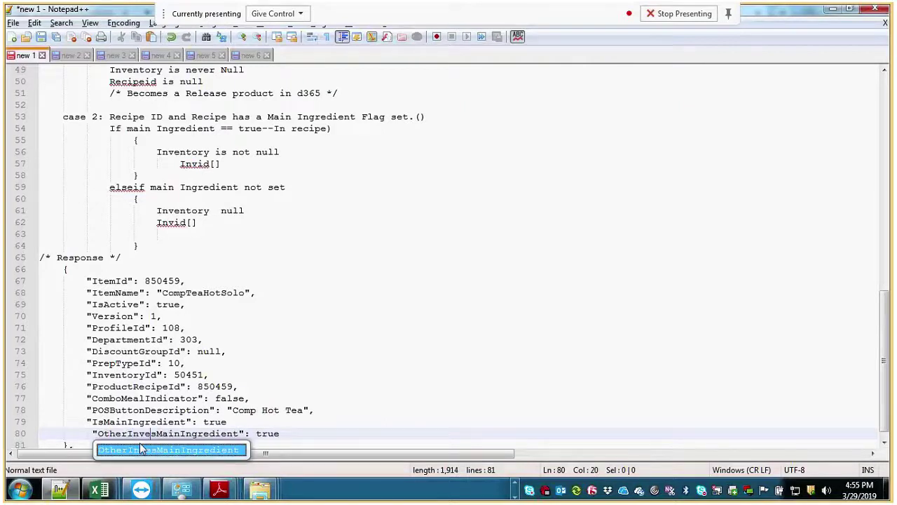
pyautogui.write('ntory')
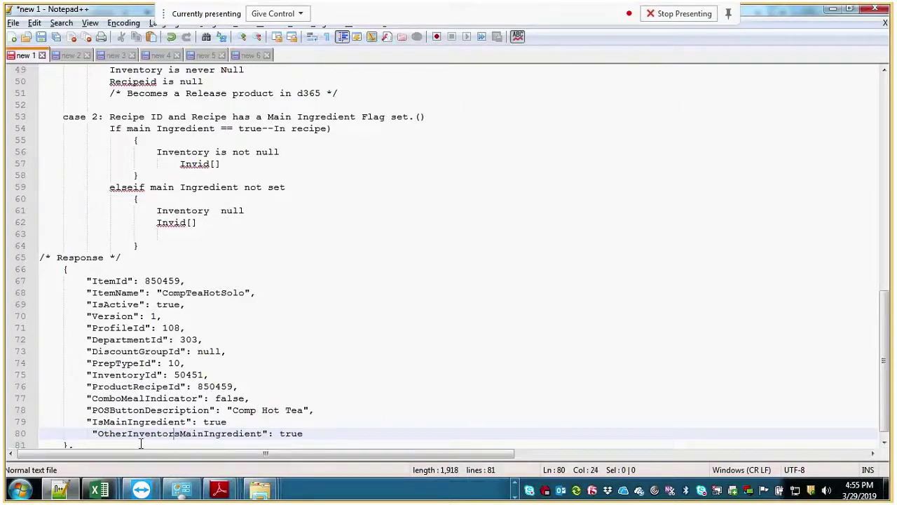
pyautogui.write('id')
pyautogui.press('Right')
pyautogui.press('Delete')
pyautogui.press('Delete')
pyautogui.press('Delete')
pyautogui.press('Delete')
pyautogui.press('Delete')
pyautogui.press('Delete')
pyautogui.press('Delete')
pyautogui.press('Delete')
pyautogui.press('Delete')
pyautogui.press('Delete')
pyautogui.press('Delete')
pyautogui.press('Delete')
pyautogui.press('Delete')
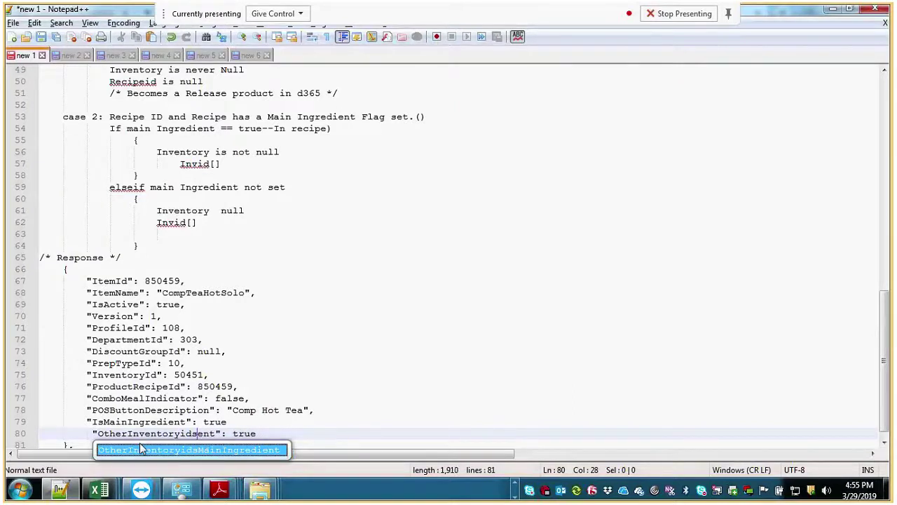
pyautogui.press('Delete')
# - Remove the value true from the OtherInventoryids entry
pyautogui.click(270, 438)
pyautogui.press('BackSpace')
pyautogui.press('BackSpace')
pyautogui.press('BackSpace')
pyautogui.press('BackSpace')
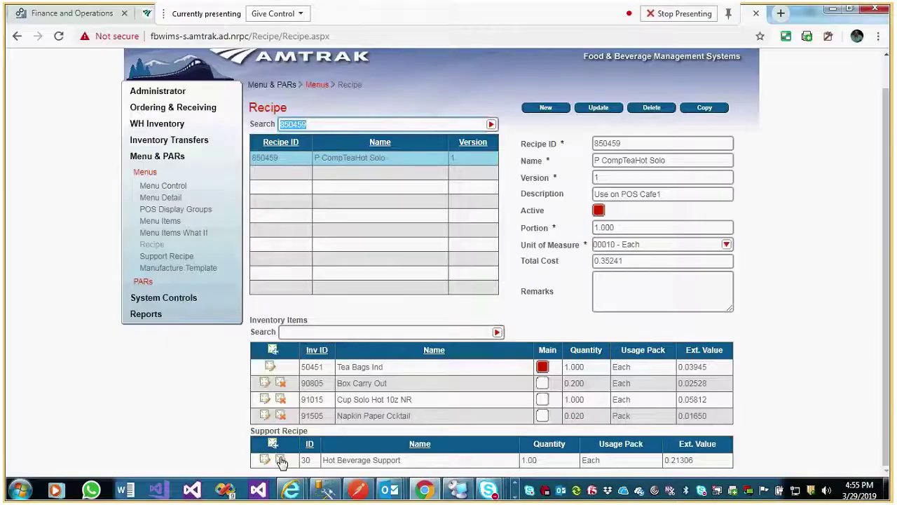
# - Copy the four inventory item rows of recipe 850459 from Chrome into a new Notepad++ document
pyautogui.moveTo(299, 368); pyautogui.dragTo(312, 389)
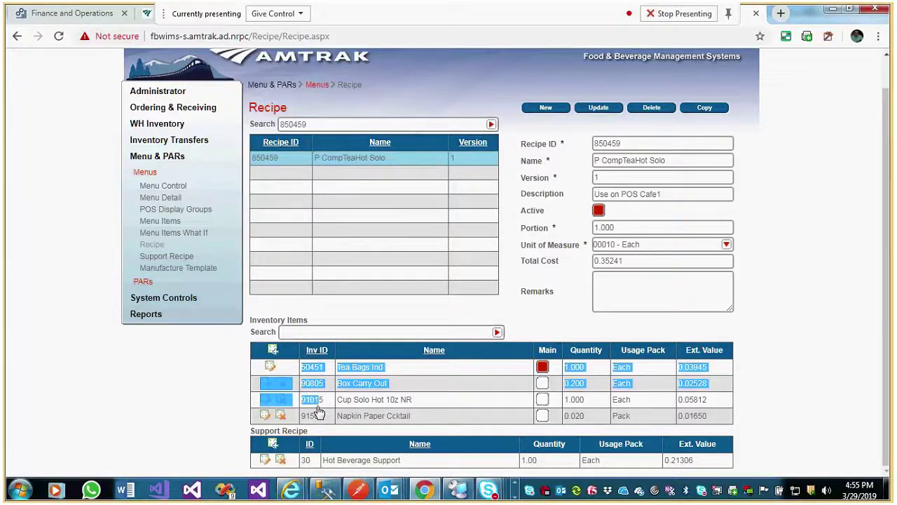
pyautogui.click(336, 434)
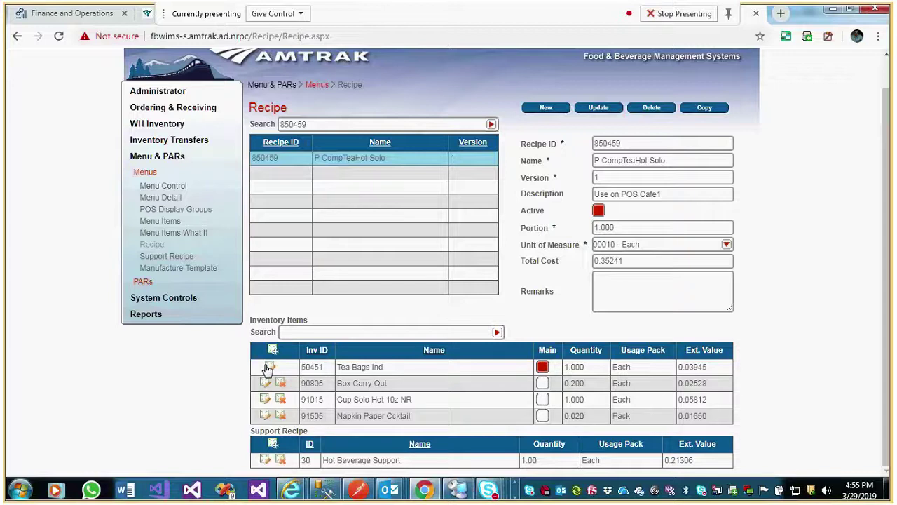
pyautogui.moveTo(266, 366); pyautogui.dragTo(411, 425)
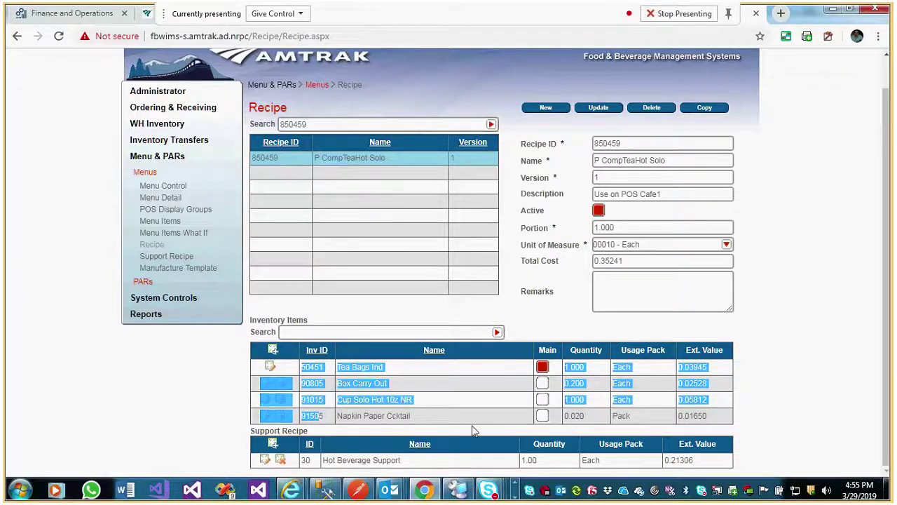
pyautogui.click(394, 401)
pyautogui.moveTo(260, 367); pyautogui.dragTo(643, 431)
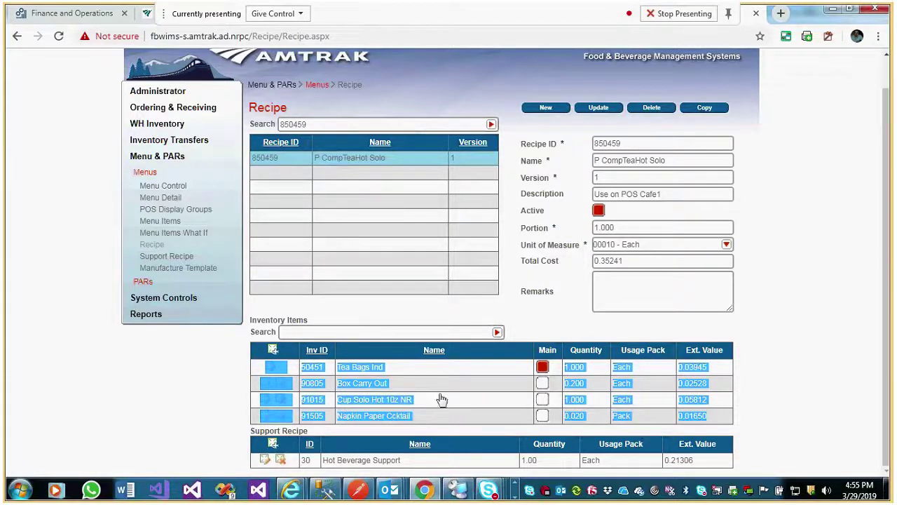
pyautogui.hotkey('alt', 'Tab')
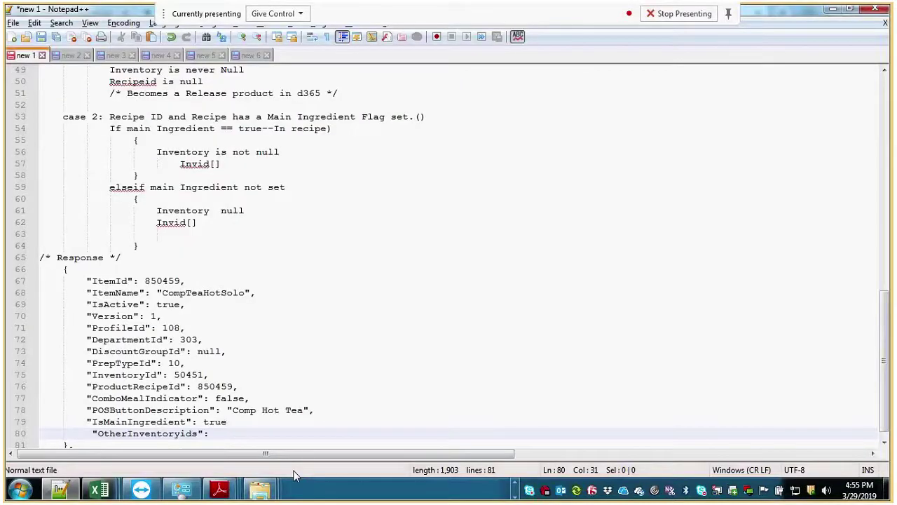
pyautogui.hotkey('ctrl', 'n')
pyautogui.write('Edit\t\t50451\tTea Bags Ind\t\t1.000\tEach\t0.03945 Edit\tDelete\t90805\tBox Carry Out\t\t0.200\tEach\t0.02528 Edit\tDelete\t91015\tCup Solo Hot 10z NR\t\t1.000\tEach\t0.05812 Edit\tDelete\t91505\tNapkin Paper Ccktail\t\t0.020\tPack\t0.01650')
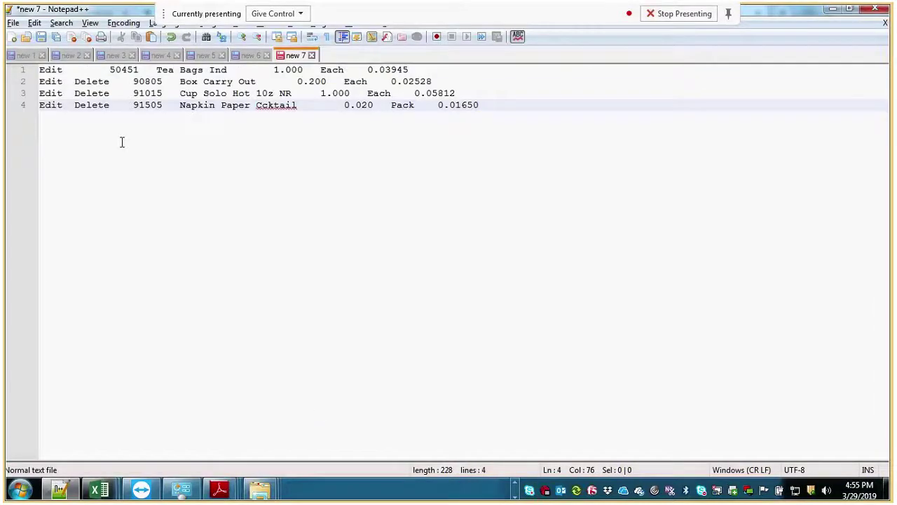
# - Look through the open Notepad++ documents for the sample response, examining the menu item samples in new 2
pyautogui.doubleClick(125, 71)
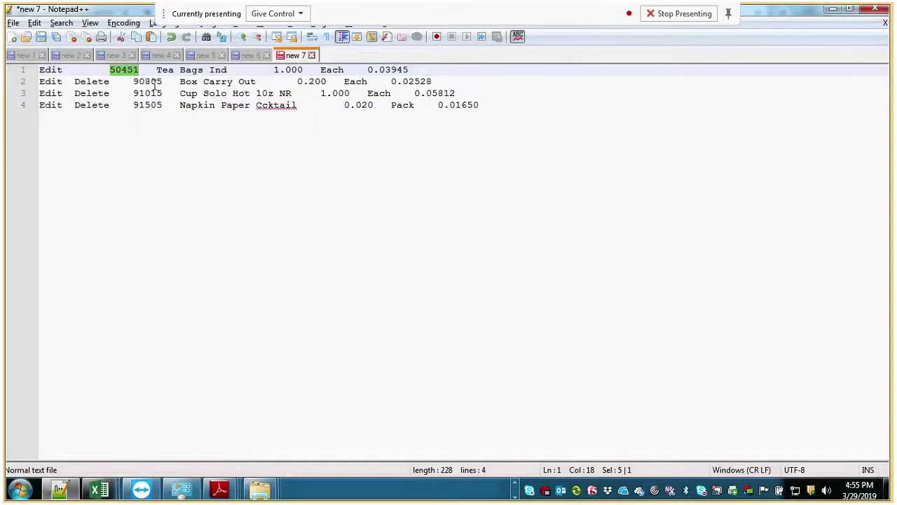
pyautogui.hotkey('ctrl', 'pageup')
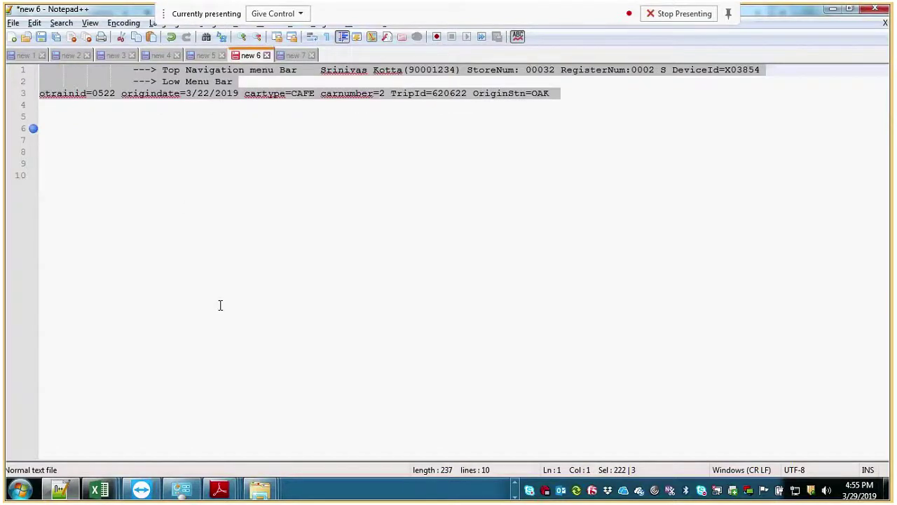
pyautogui.click(293, 56)
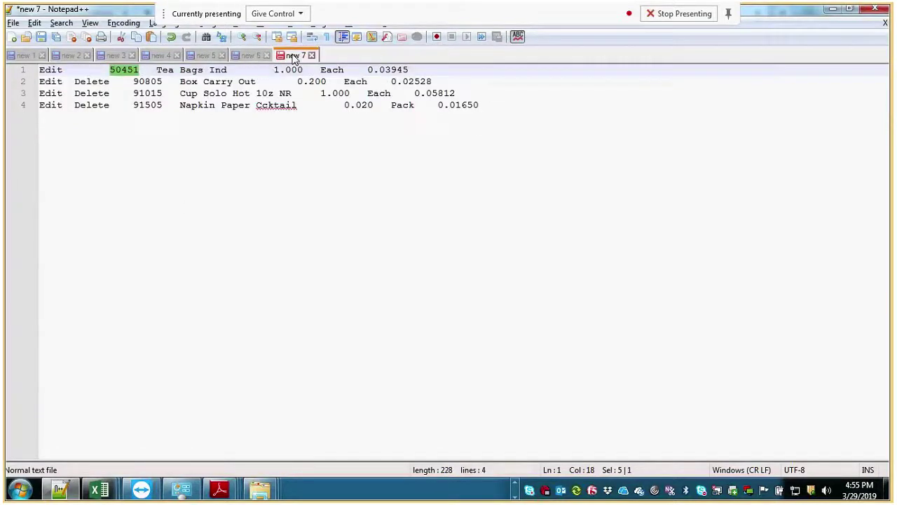
pyautogui.click(251, 56)
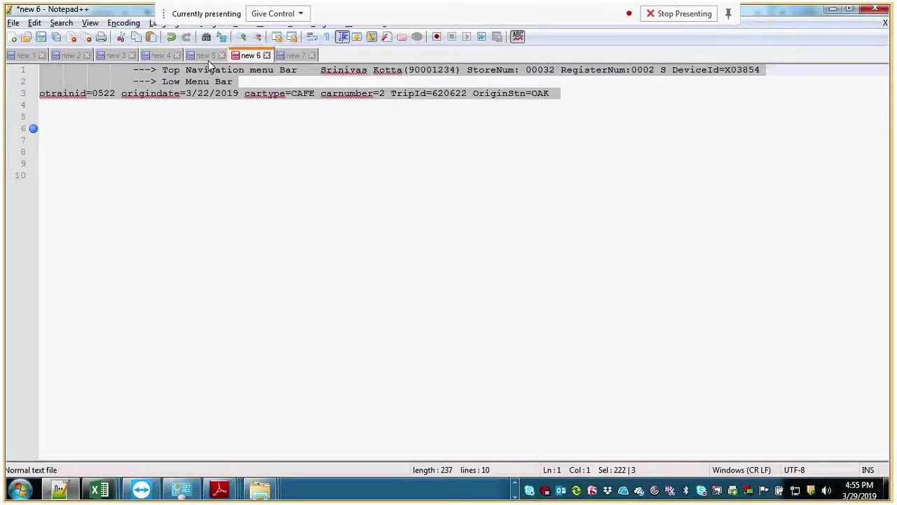
pyautogui.click(204, 56)
pyautogui.click(251, 56)
pyautogui.click(283, 57)
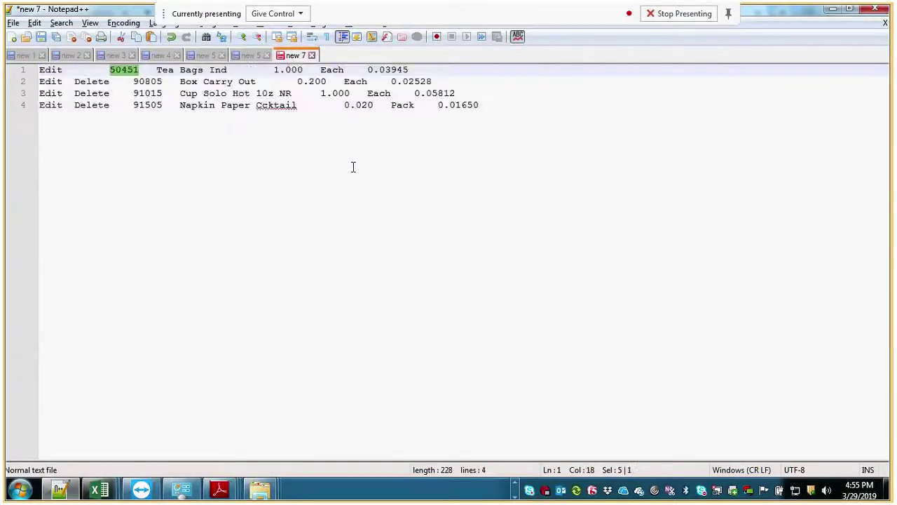
pyautogui.click(239, 61)
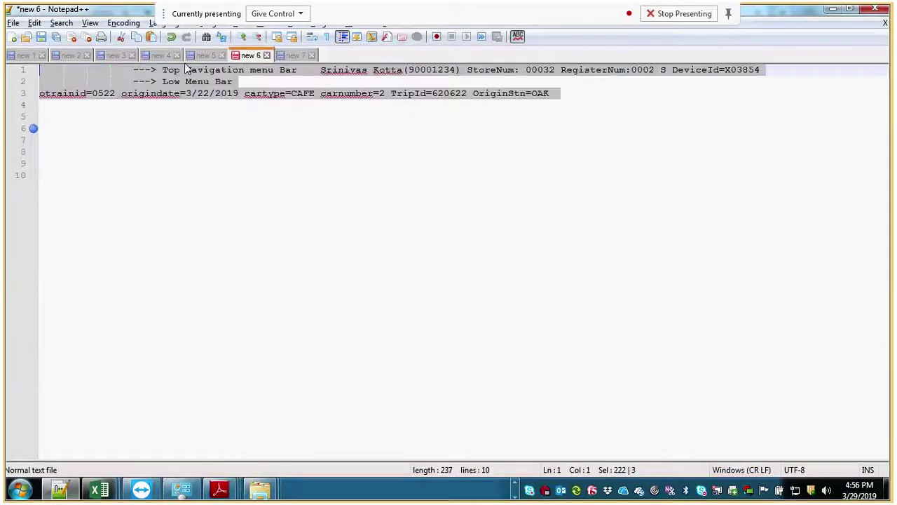
pyautogui.click(197, 60)
pyautogui.click(160, 59)
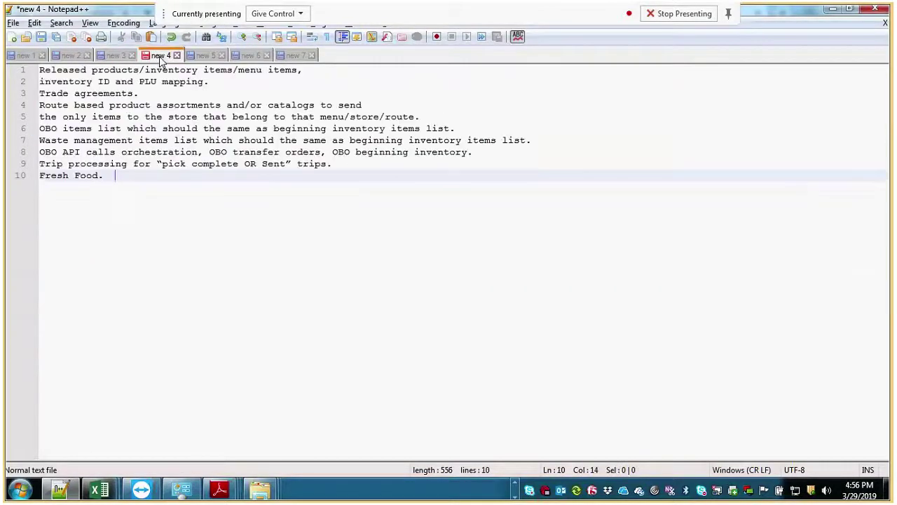
pyautogui.click(115, 56)
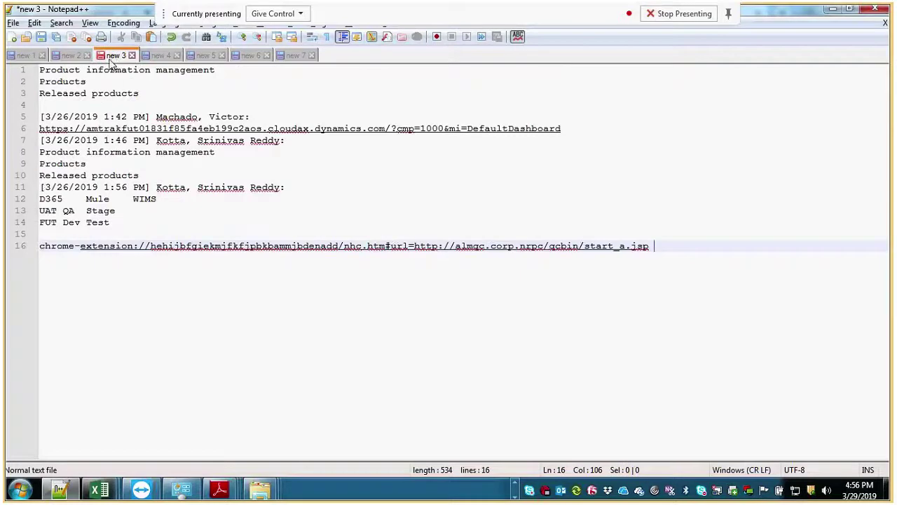
pyautogui.click(70, 57)
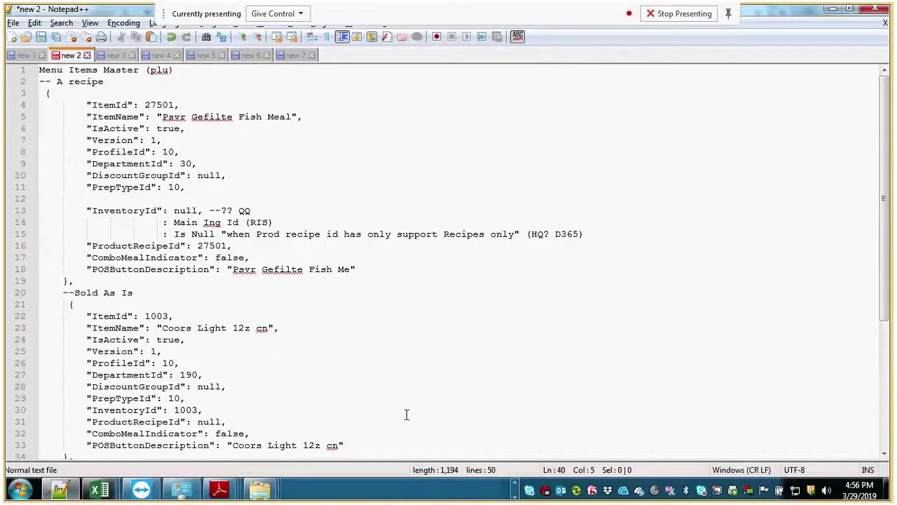
pyautogui.scroll(-1, 414, 414)
pyautogui.scroll(-2, 385, 423)
pyautogui.scroll(3, 391, 406)
pyautogui.scroll(-6, 284, 170)
pyautogui.scroll(4, 238, 65)
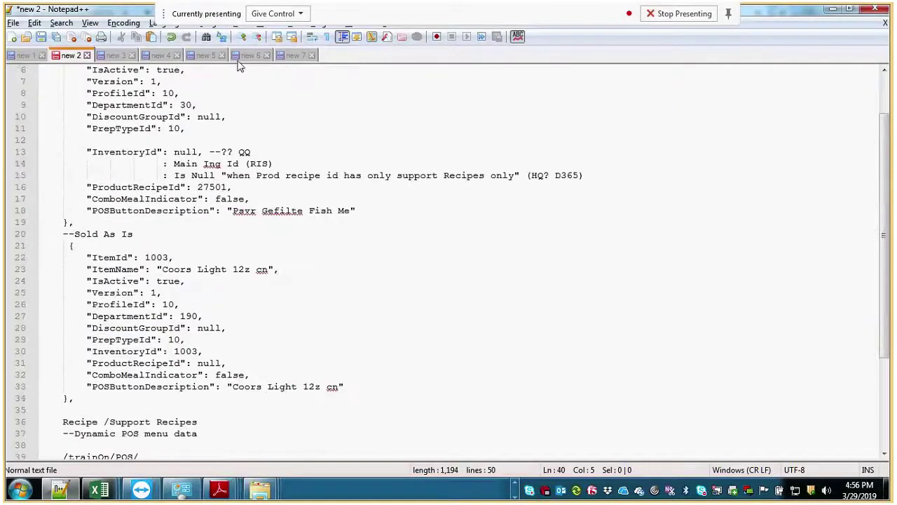
# - Return to the new 1 document and insert a blank line below the OtherInventoryids entry
pyautogui.click(24, 55)
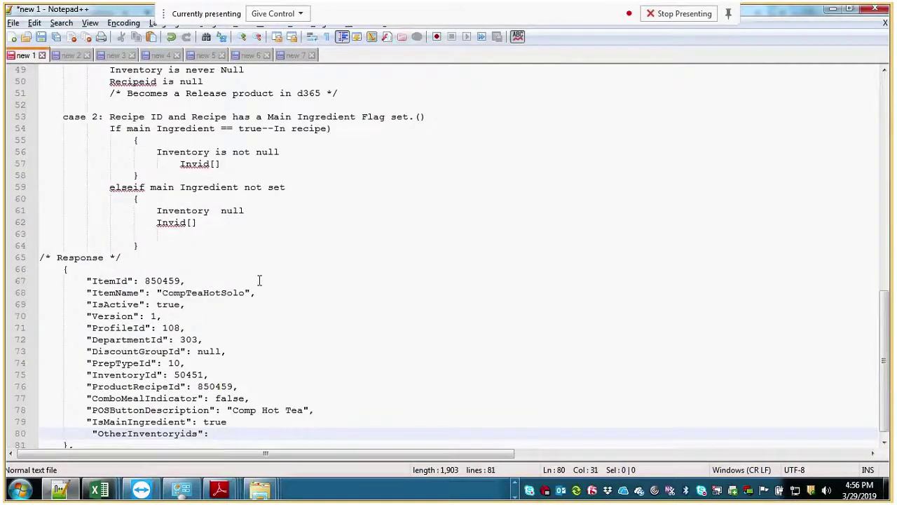
pyautogui.press('Return')
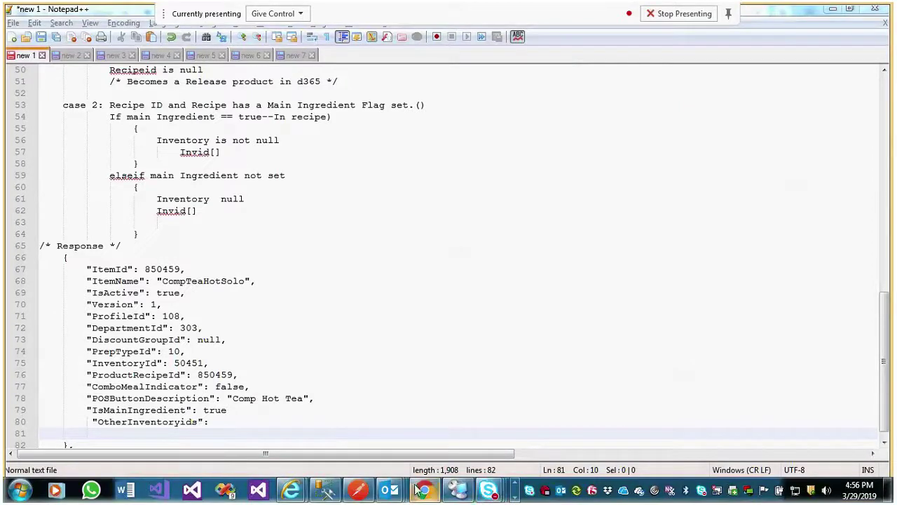
# - Save the new 1 document to the Desktop as a normal text file named Avana
pyautogui.click(324, 489)
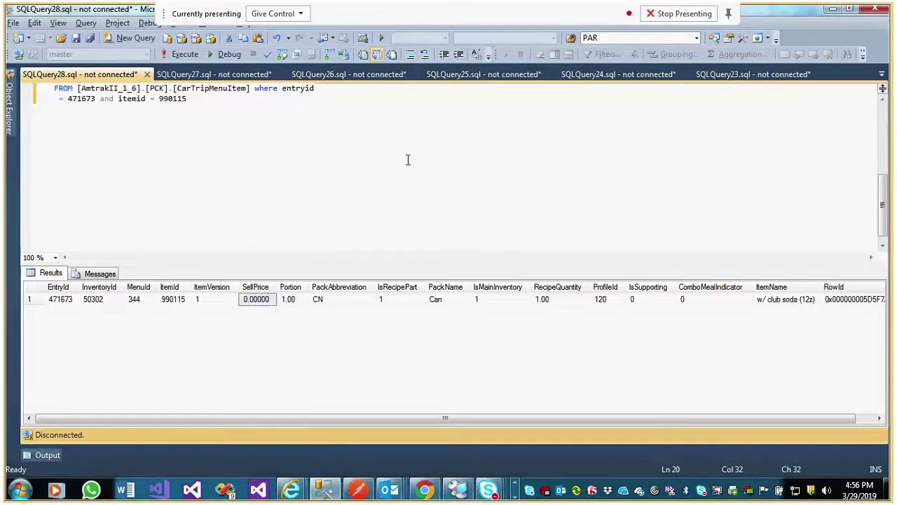
pyautogui.hotkey('alt', 'Tab')
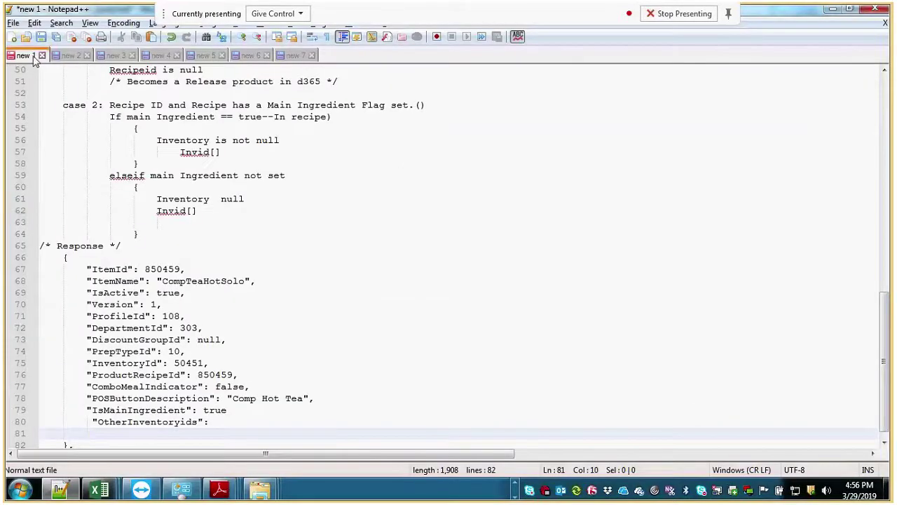
pyautogui.click(13, 23)
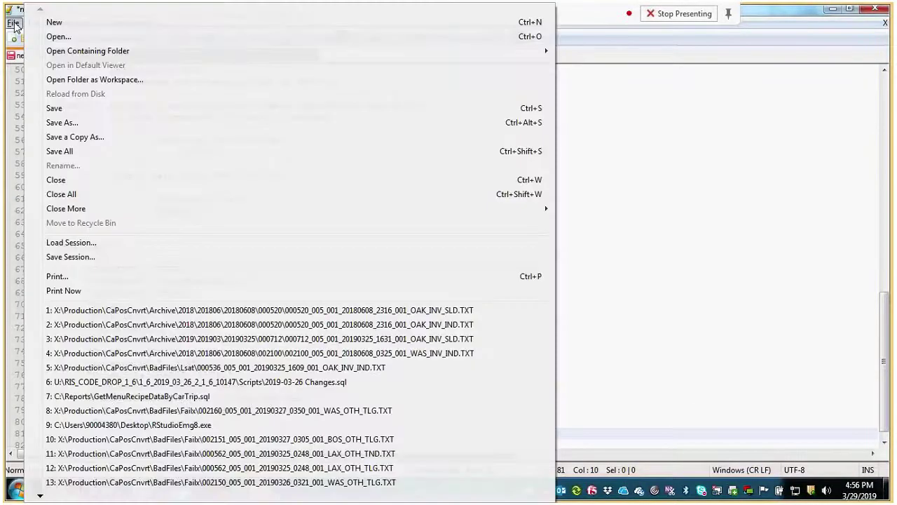
pyautogui.click(94, 123)
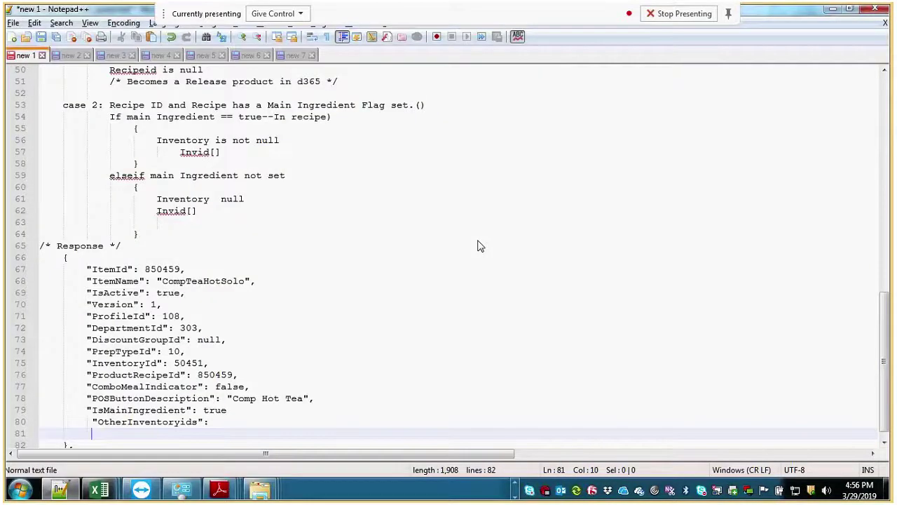
pyautogui.hotkey('ctrl', 's')
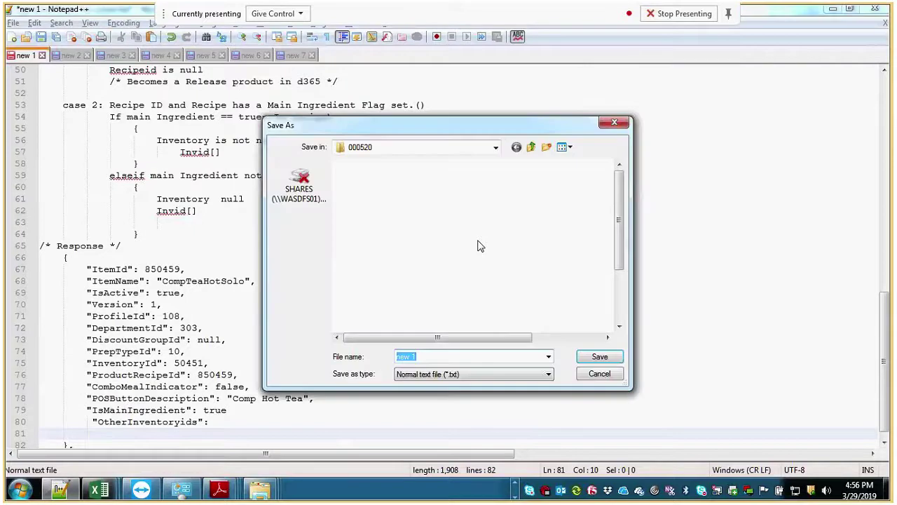
pyautogui.click(495, 147)
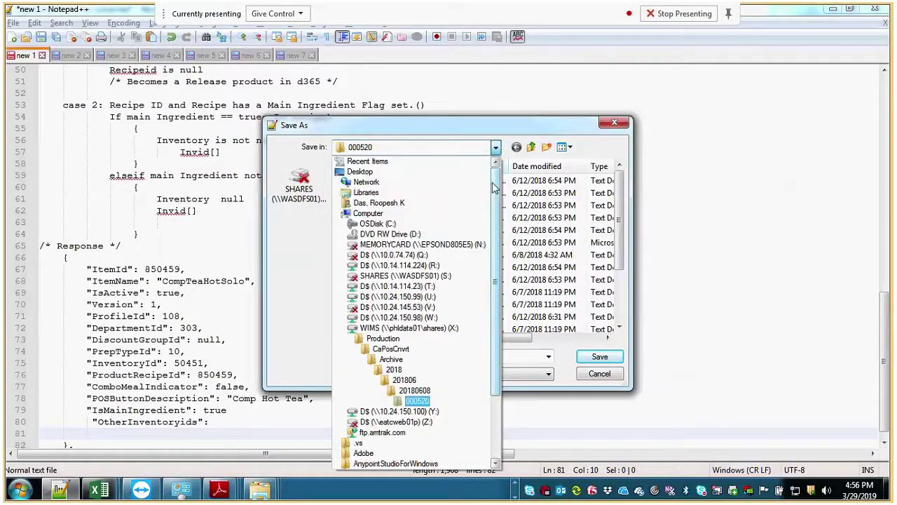
pyautogui.click(415, 173)
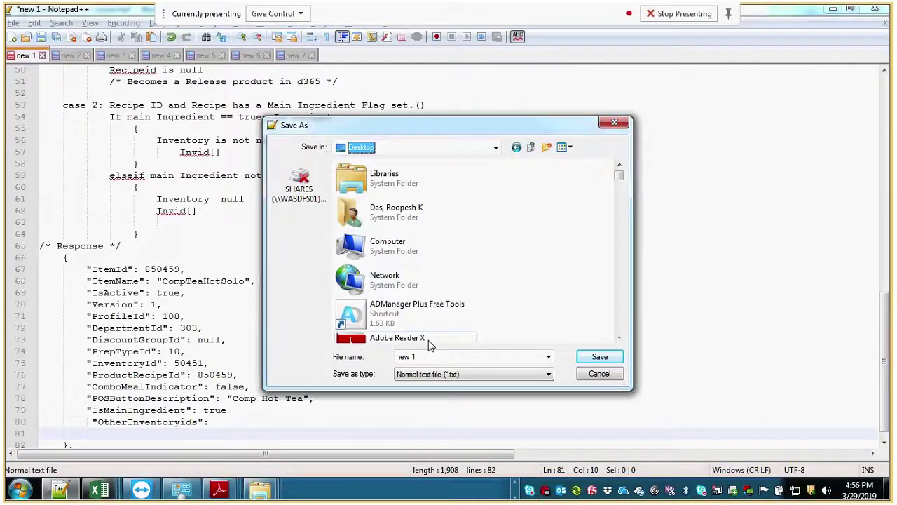
pyautogui.write('A')
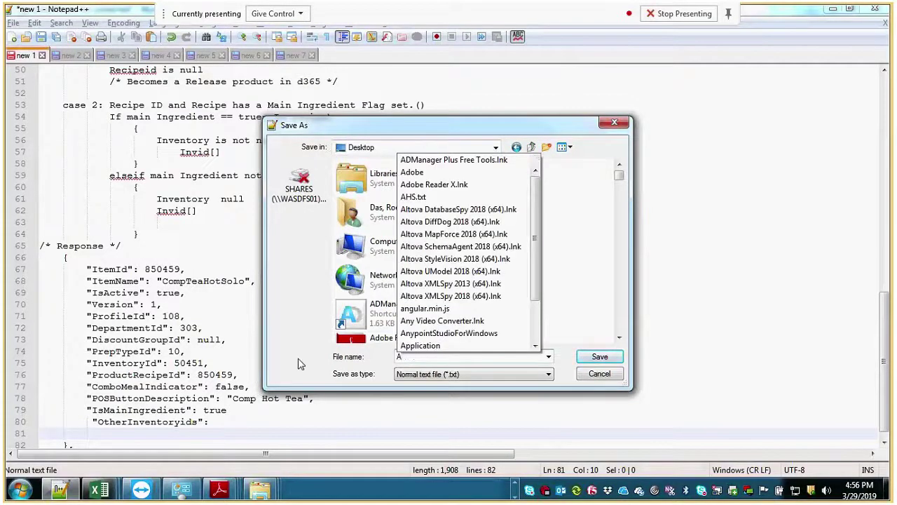
pyautogui.write('v')
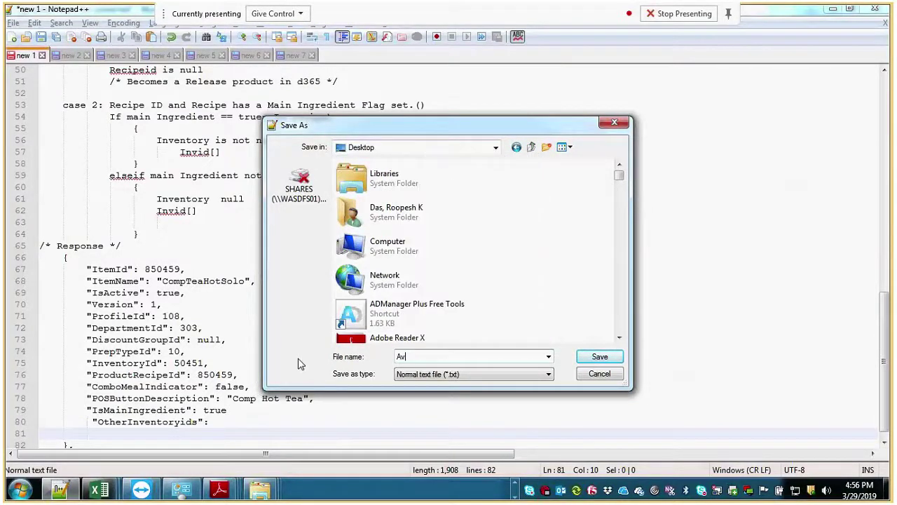
pyautogui.write('ana')
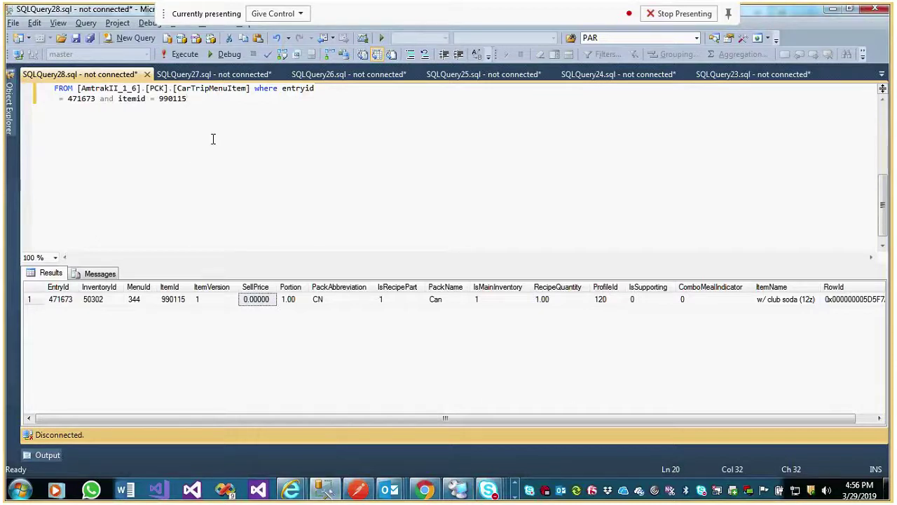
# - Switch to SQL Server Management Studio, add three blank lines below the SQLQuery28 query and bring up the database list in Object Explorer
pyautogui.press('Return')
pyautogui.press('Return')
pyautogui.press('Return')
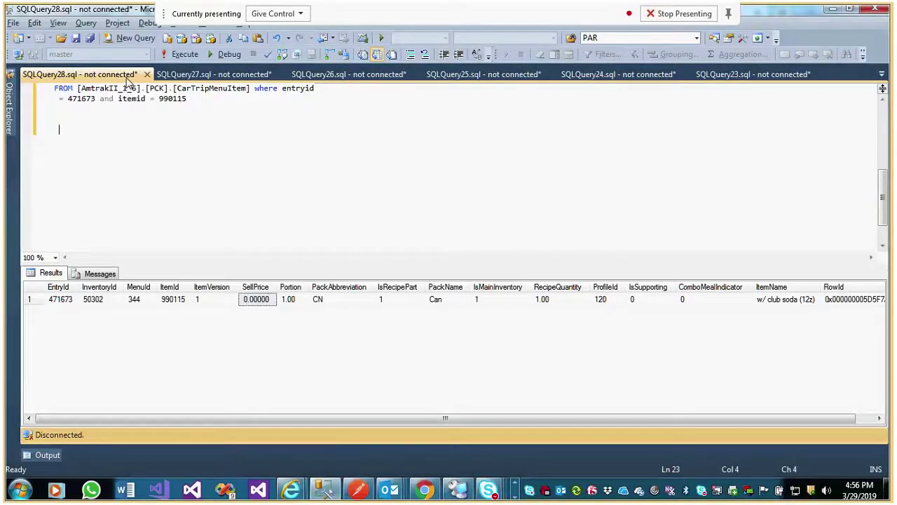
pyautogui.click(10, 108)
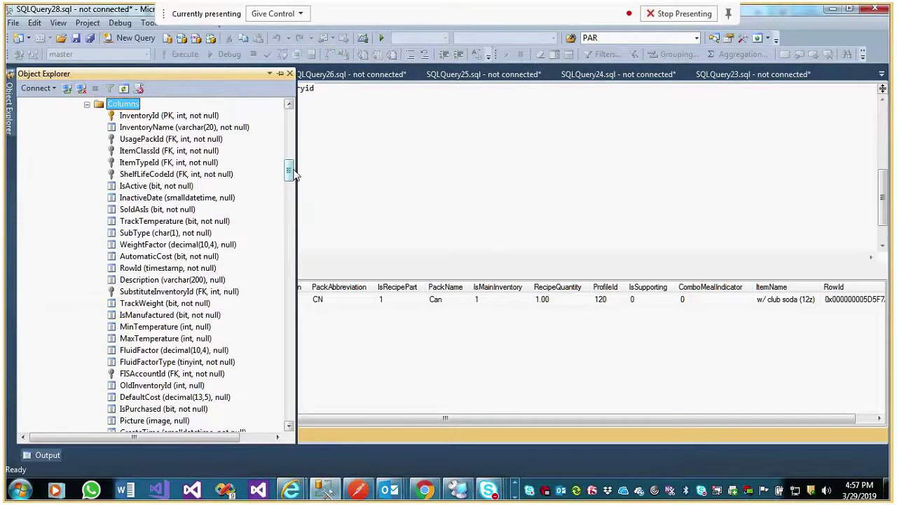
pyautogui.moveTo(289, 171); pyautogui.dragTo(289, 116)
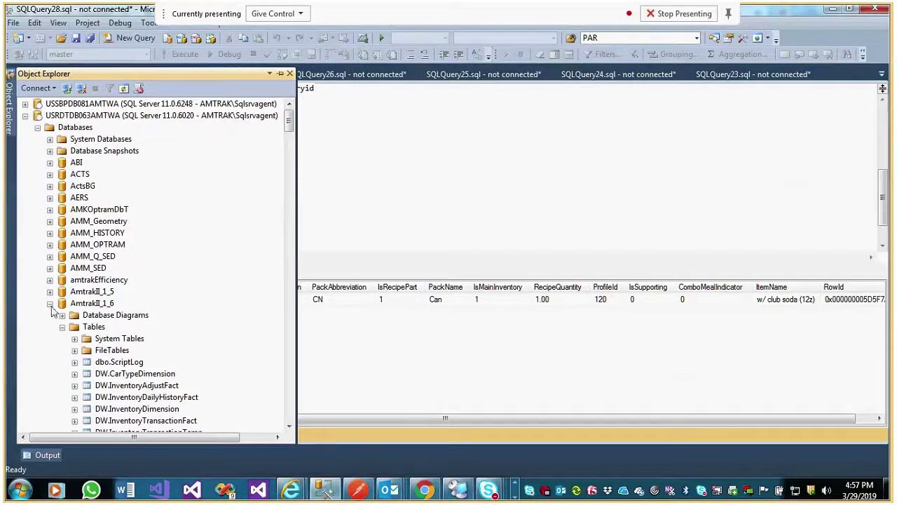
# - Check the ProductRecipeId of the CompTeaHotSolo item in the Postman response, selecting its value, and return to SQL Server Management Studio
pyautogui.click(358, 490)
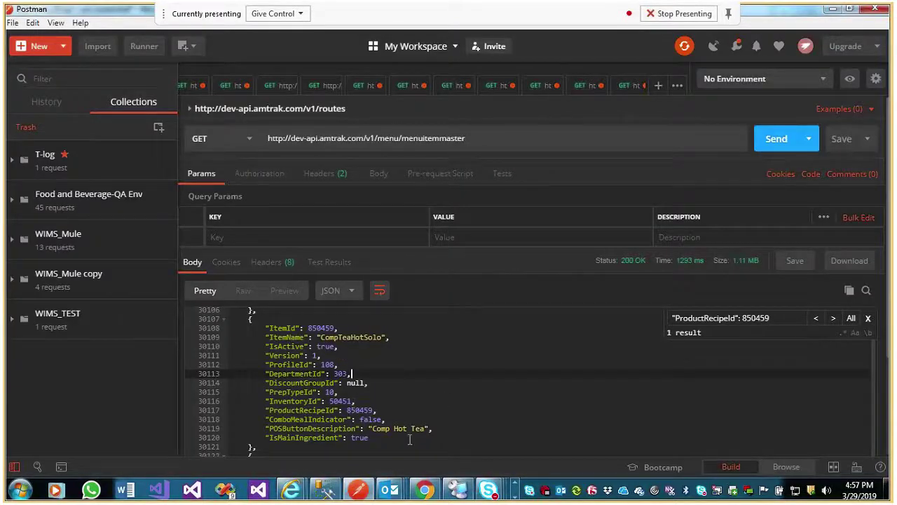
pyautogui.doubleClick(361, 410)
pyautogui.moveTo(365, 410); pyautogui.dragTo(375, 409)
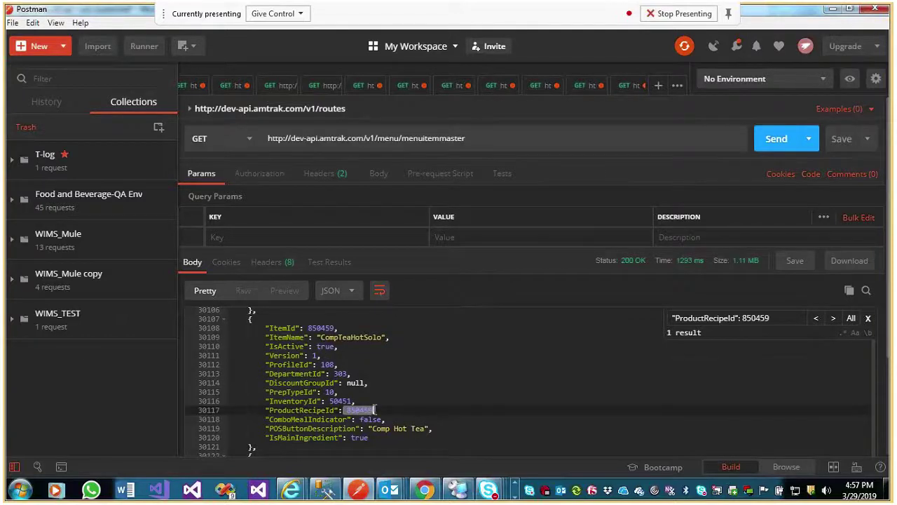
pyautogui.hotkey('alt', 'Tab')
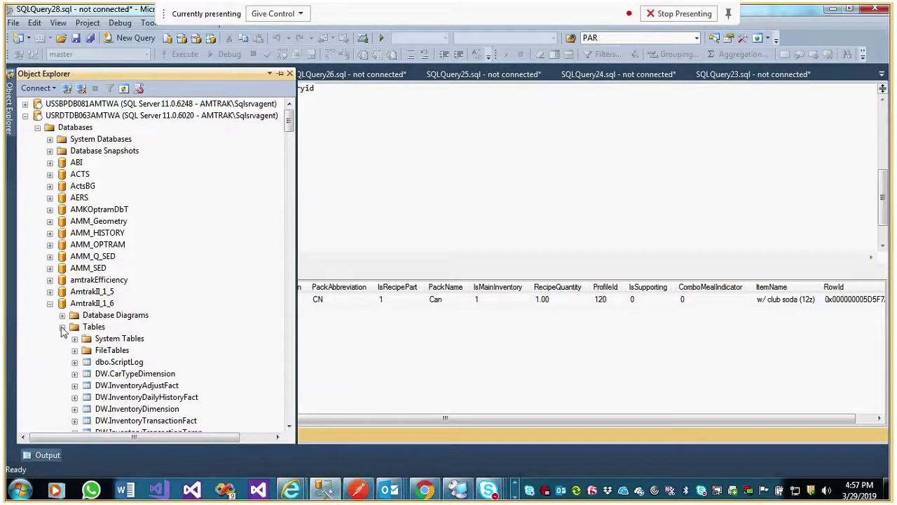
# - Look through the AmtrakII_1_6 tables for the recipe data and review recipe 850459's inventory items in Chrome
pyautogui.scroll(-2, 128, 333)
pyautogui.scroll(-2, 128, 333)
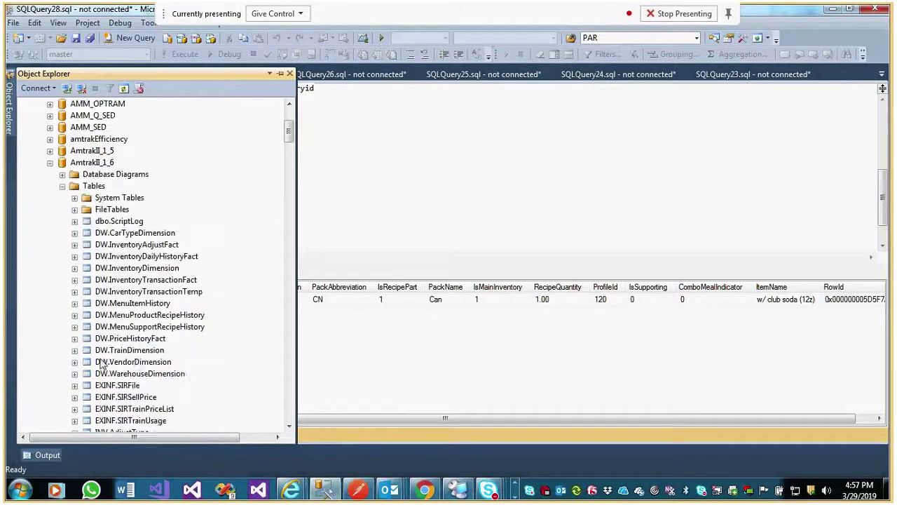
pyautogui.scroll(-2, 98, 385)
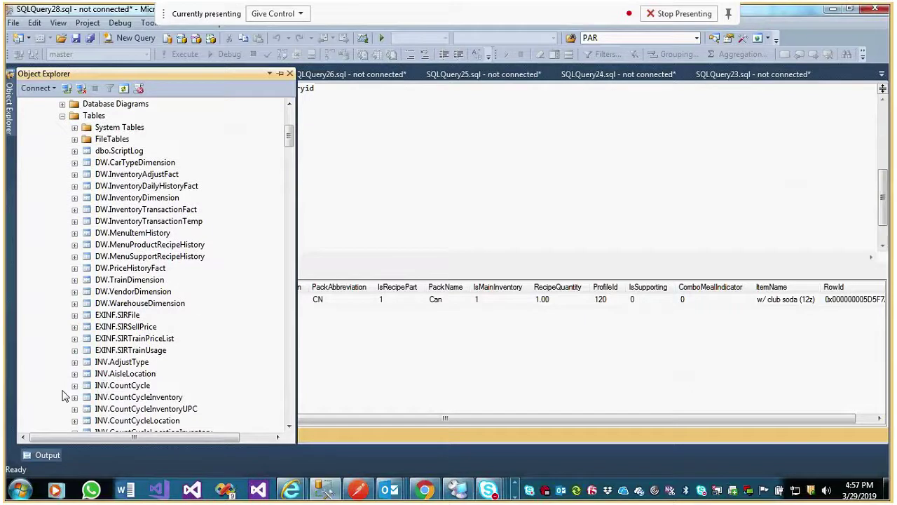
pyautogui.scroll(-17, 63, 397)
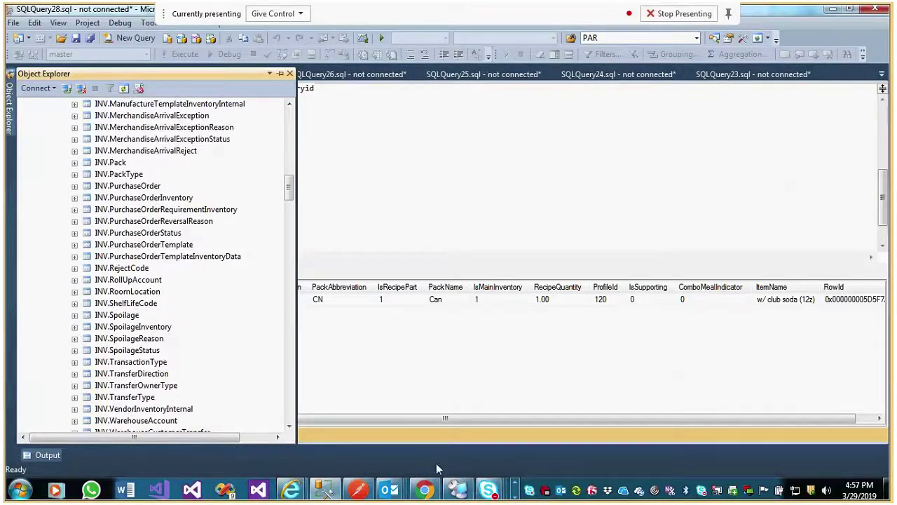
pyautogui.click(425, 490)
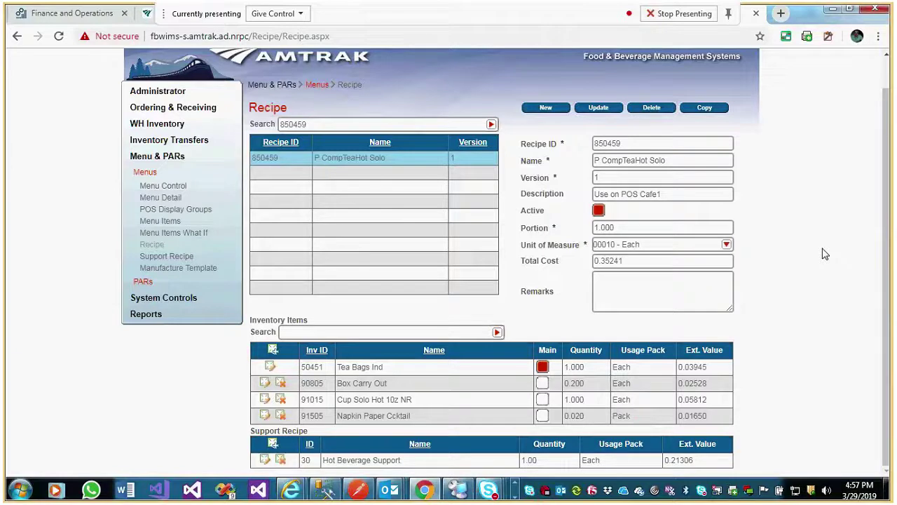
pyautogui.hotkey('alt', 'Tab')
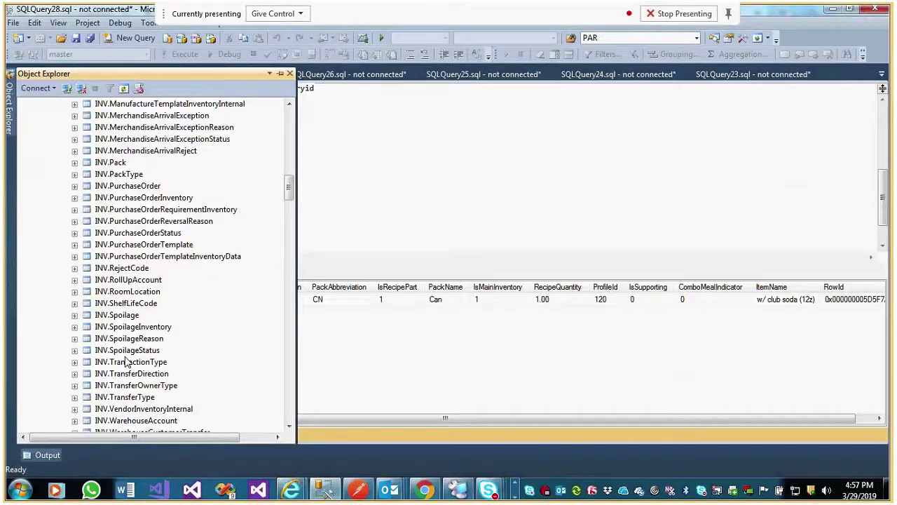
# - Query the top 1000 rows of the MAN.MenuProductRecipeInternal table in the AmtrakII_1_6 database
pyautogui.scroll(7, 127, 361)
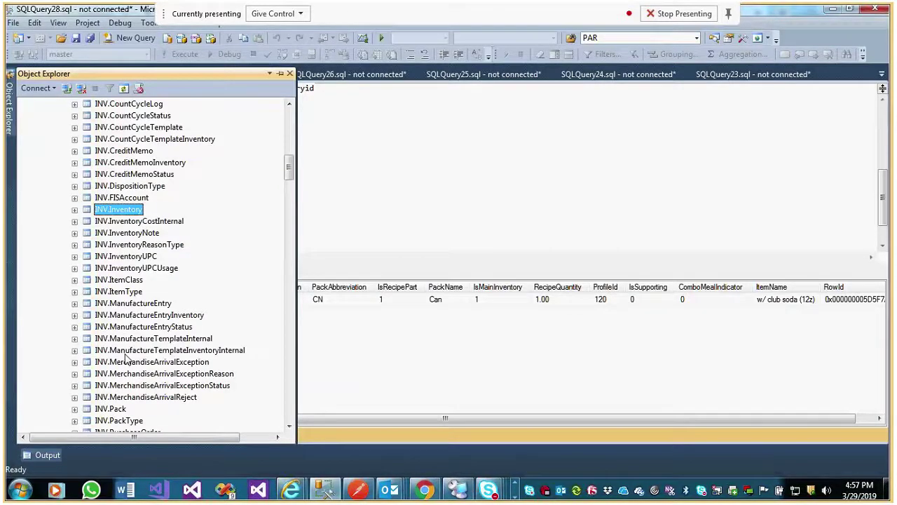
pyautogui.scroll(-4, 127, 362)
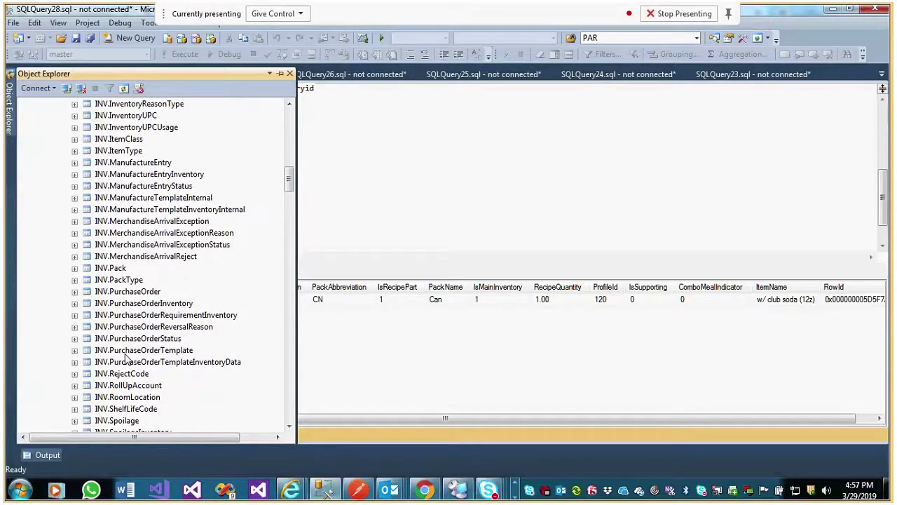
pyautogui.scroll(-12, 181, 338)
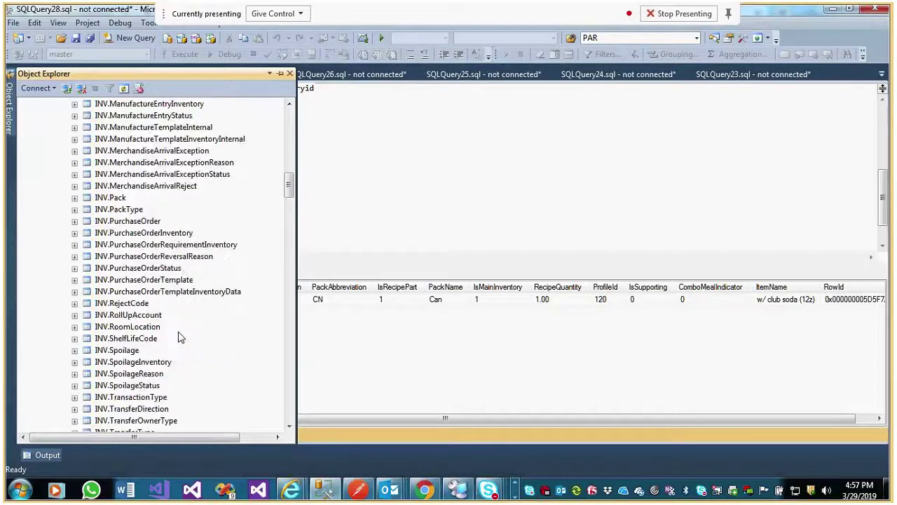
pyautogui.scroll(-3, 180, 338)
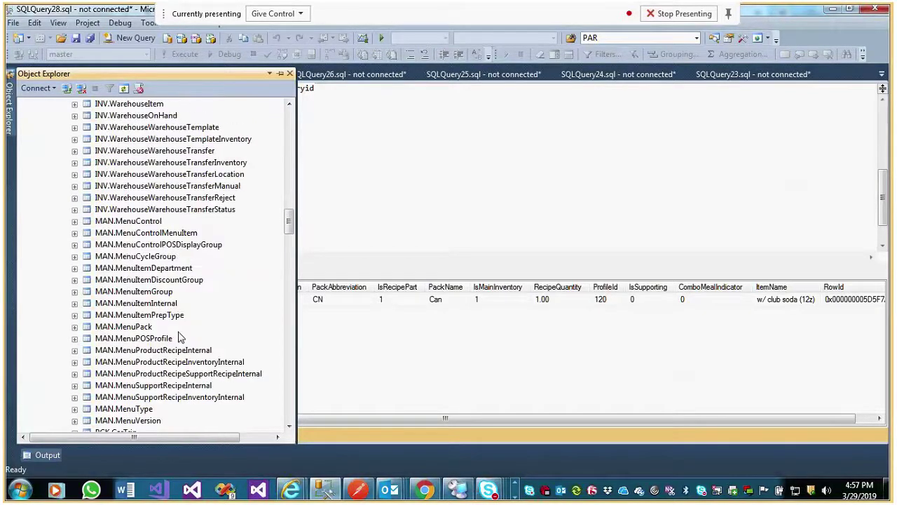
pyautogui.scroll(-3, 180, 338)
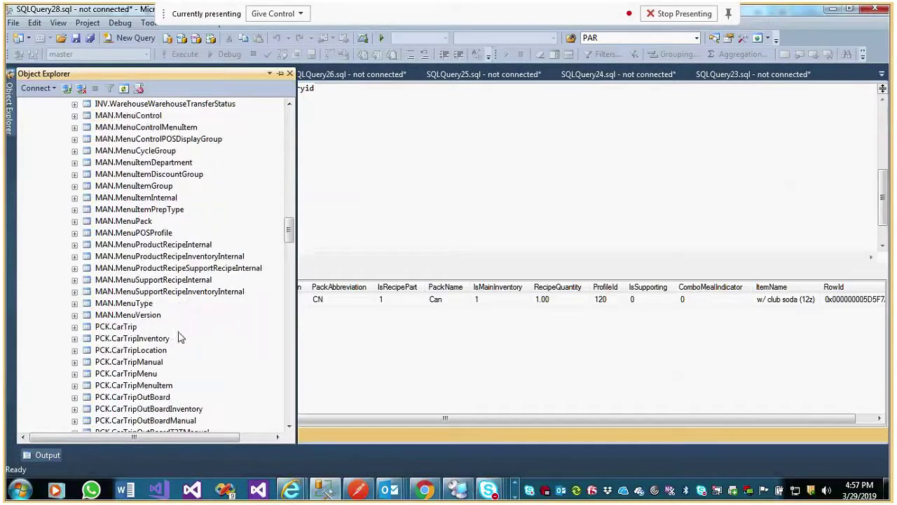
pyautogui.scroll(-2, 180, 338)
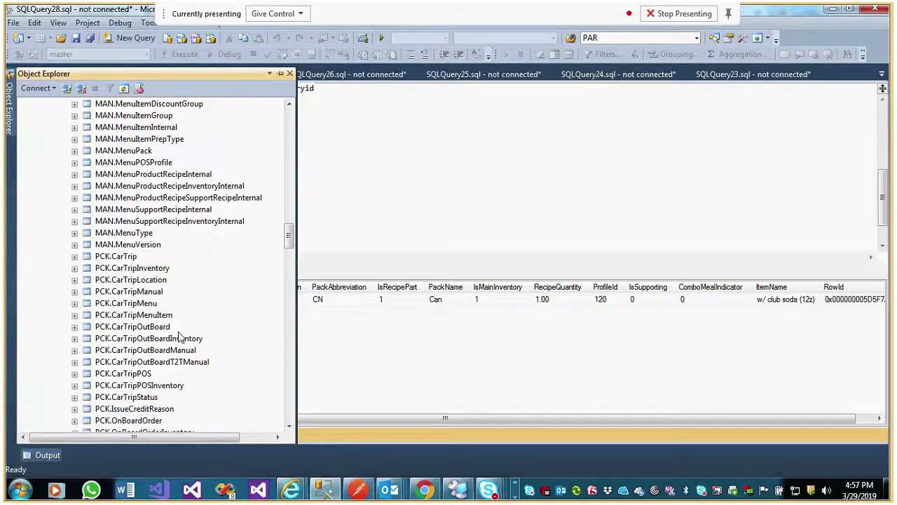
pyautogui.click(196, 175)
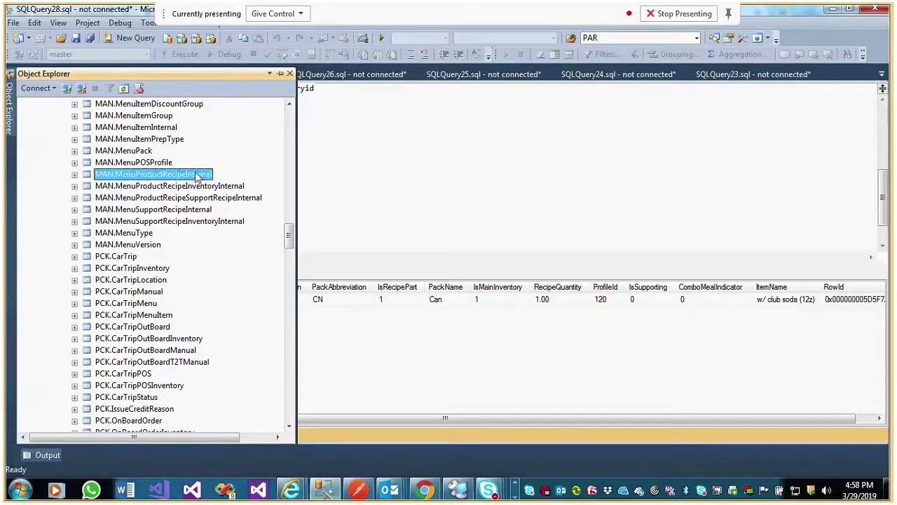
pyautogui.rightClick(197, 177)
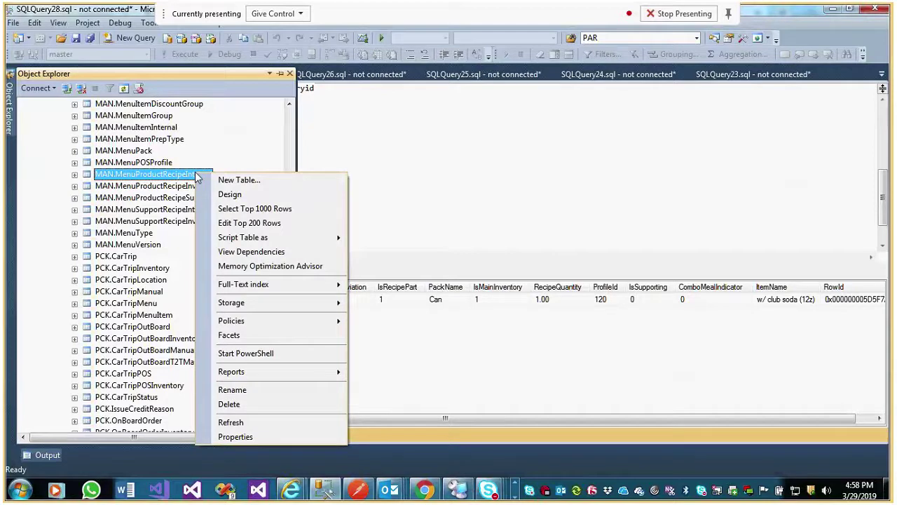
pyautogui.click(273, 211)
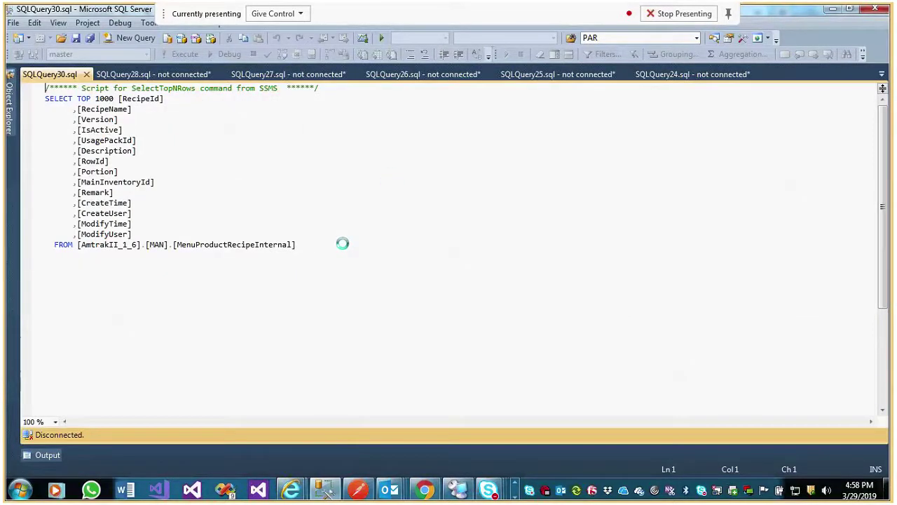
# - Restrict the MenuProductRecipeInternal query with where [RecipeId]= 850459 and execute it
pyautogui.write('whe')
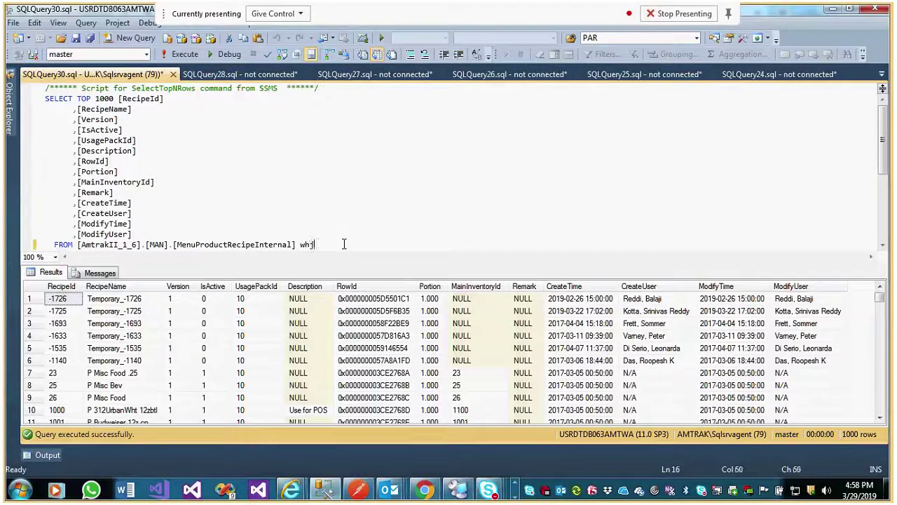
pyautogui.write('re')
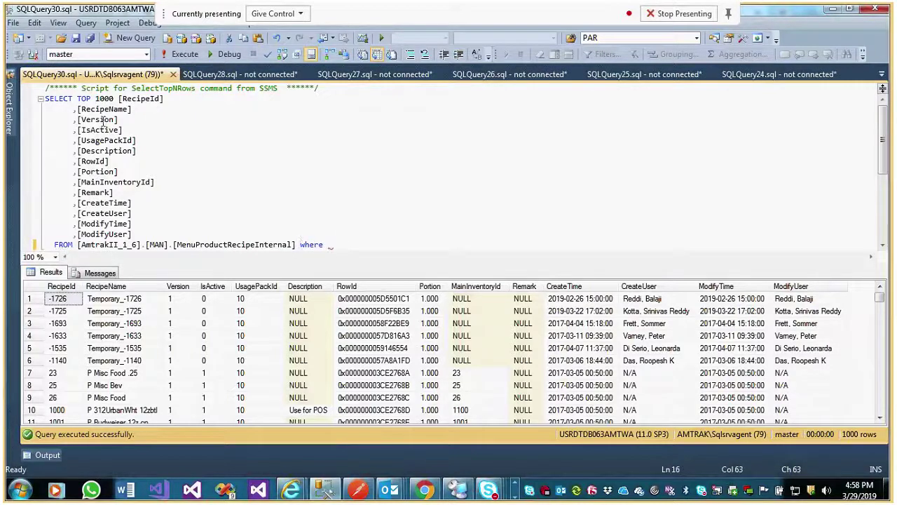
pyautogui.moveTo(116, 99); pyautogui.dragTo(173, 94)
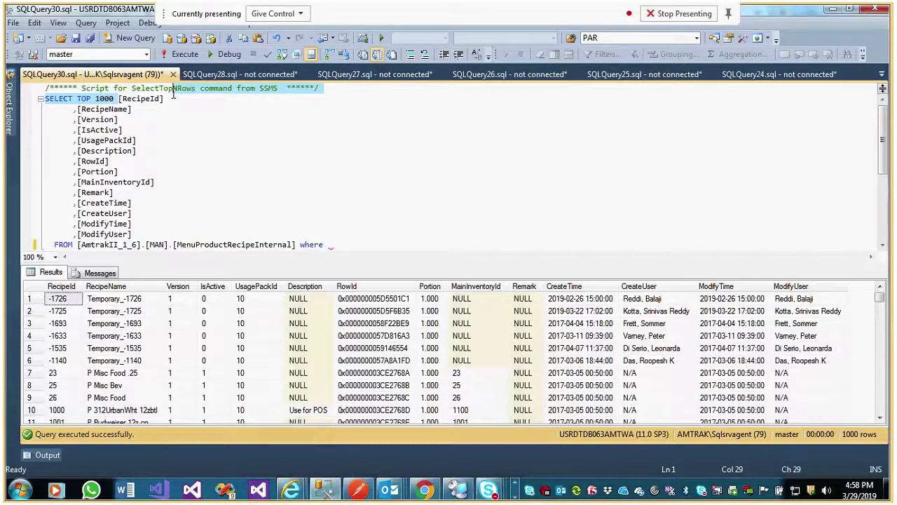
pyautogui.click(386, 239)
pyautogui.write('[RecipeId]= 85')
pyautogui.press('BackSpace')
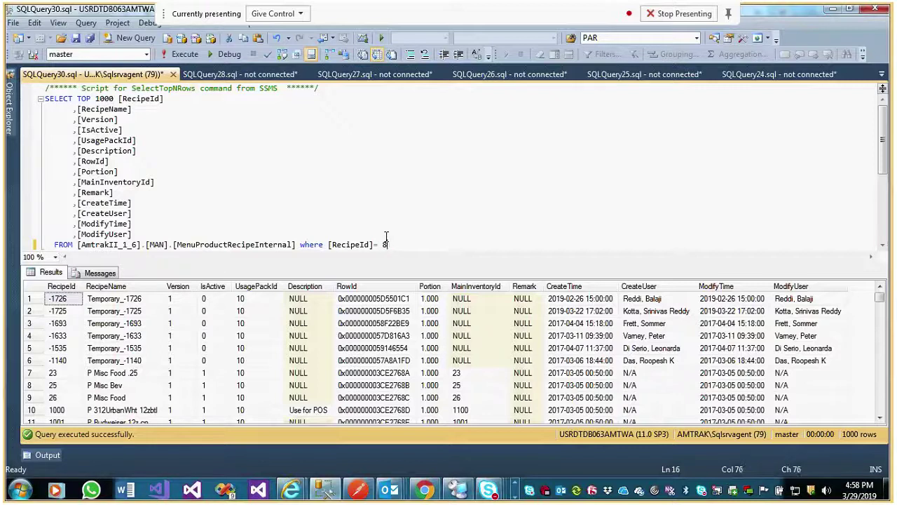
pyautogui.write('50459')
pyautogui.press('F5')
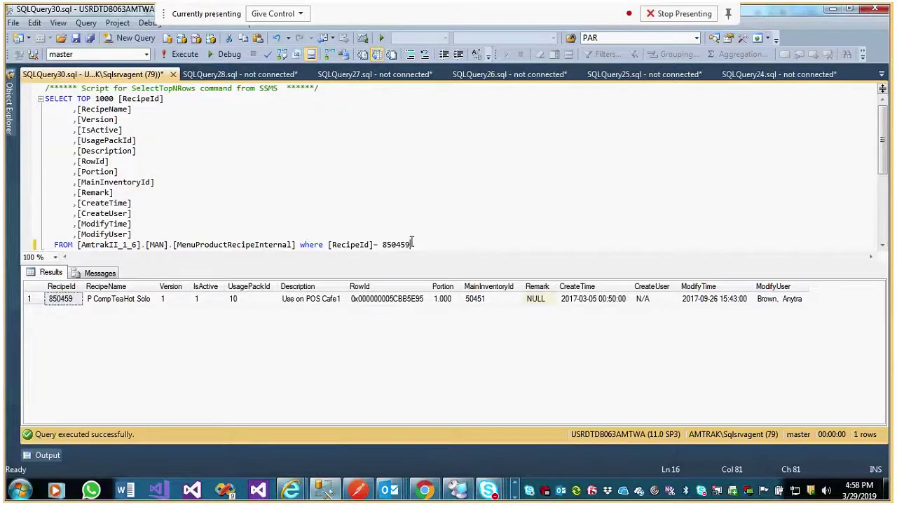
# - Add a second query line reading Select * from [AmtrakII_1_6].[MAN].[MenuProductRecipeInternal] below the existing query
pyautogui.moveTo(78, 242); pyautogui.dragTo(297, 235)
pyautogui.hotkey('ctrl', 'c')
pyautogui.click(140, 249)
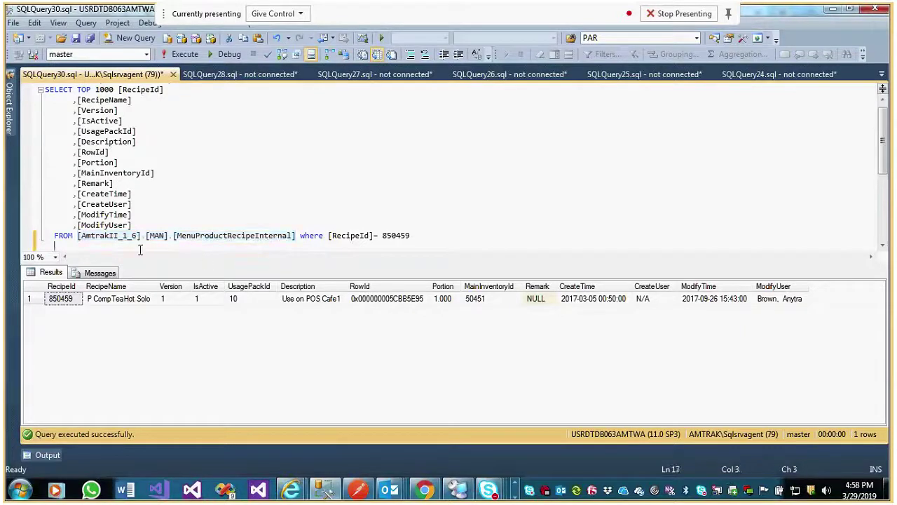
pyautogui.write('Sec')
pyautogui.press('BackSpace')
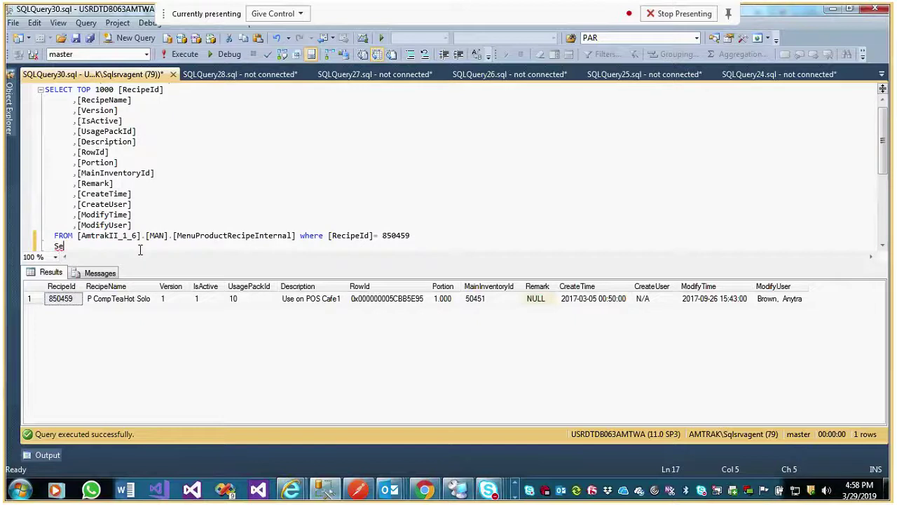
pyautogui.write('lect * from')
pyautogui.hotkey('ctrl', 'v')
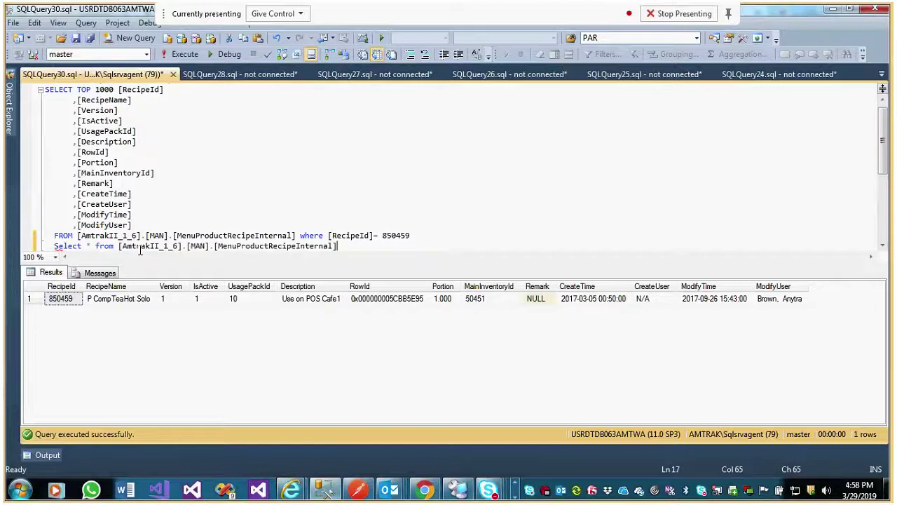
# - Change the second query's table to MenuProductRecipeInventoryInternal, checking the name in the table list, and append a where keyword
pyautogui.moveTo(10, 123)
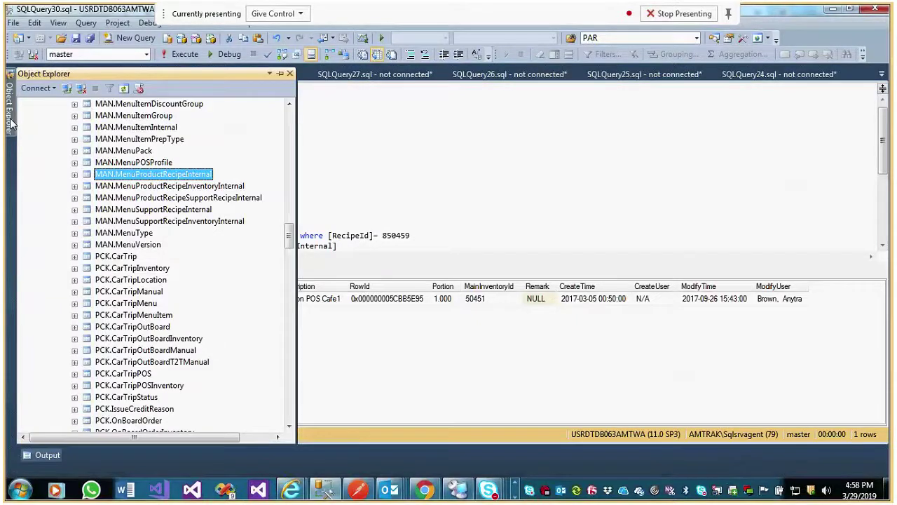
pyautogui.click(341, 192)
pyautogui.click(297, 246)
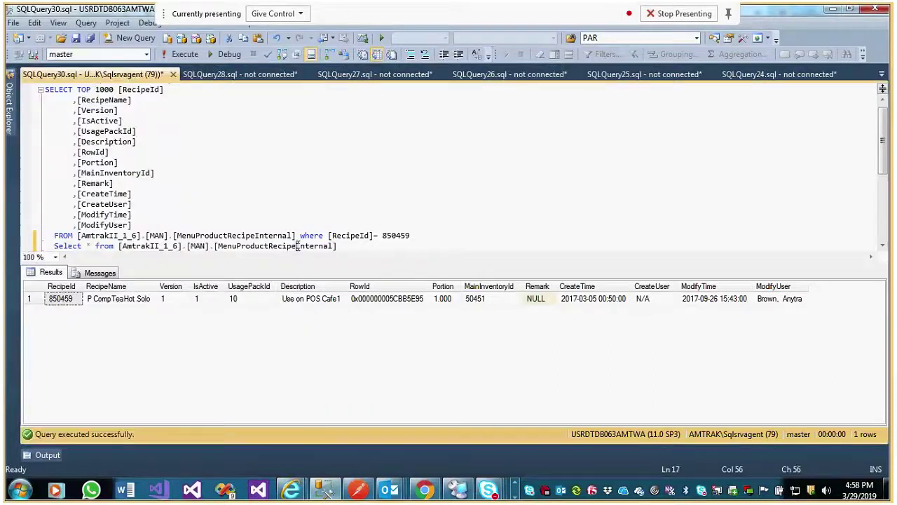
pyautogui.write('InventoryIn')
pyautogui.click(400, 246)
pyautogui.write('where ')
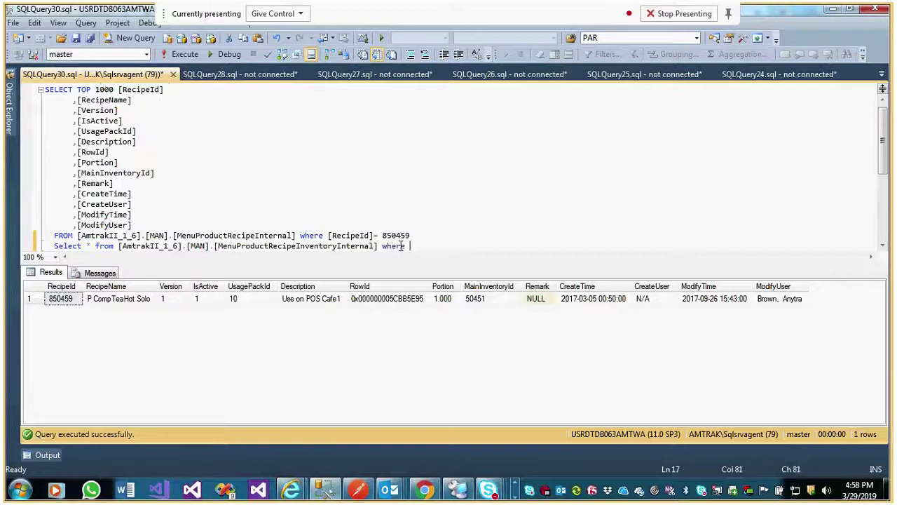
# - Complete the second query's condition as recipeid = 850459 and execute only that line
pyautogui.write('recipeid =')
pyautogui.hotkey('ctrl', 'v')
pyautogui.doubleClick(396, 236)
pyautogui.hotkey('ctrl', 'c')
pyautogui.click(460, 246)
pyautogui.moveTo(461, 246); pyautogui.dragTo(697, 242)
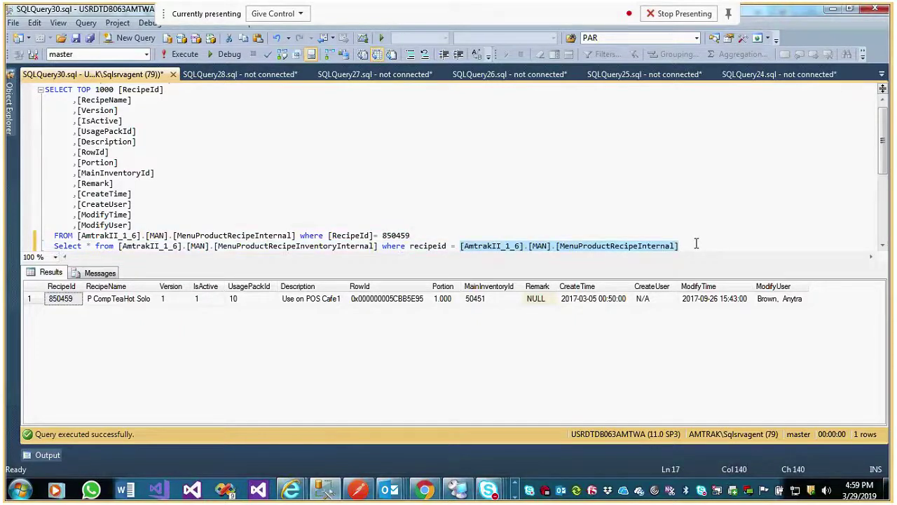
pyautogui.hotkey('ctrl', 'v')
pyautogui.moveTo(527, 246); pyautogui.dragTo(45, 249)
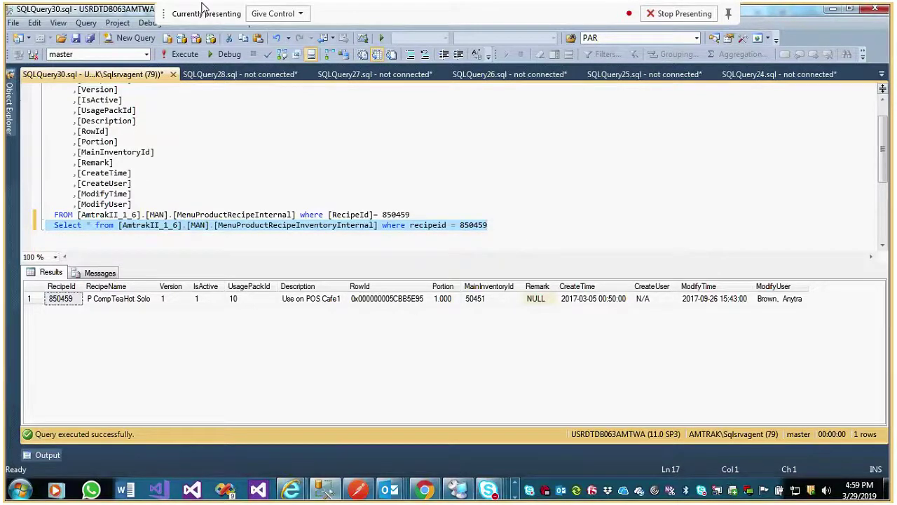
pyautogui.press('F5')
# - Copy the InventoryId column from the results into Avanade.txt in Notepad++ under OtherInventoryids, adding a comma after 50451
pyautogui.click(103, 288)
pyautogui.rightClick(105, 293)
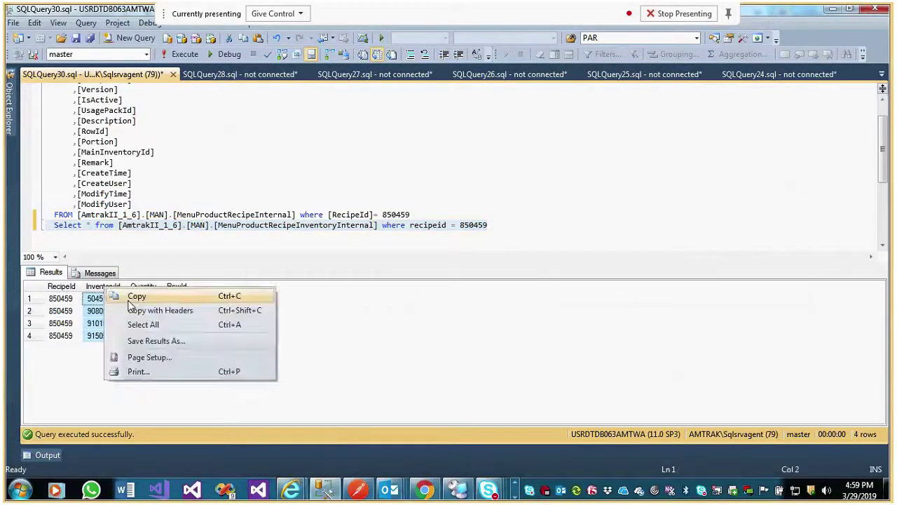
pyautogui.click(139, 300)
pyautogui.hotkey('alt', 'Tab')
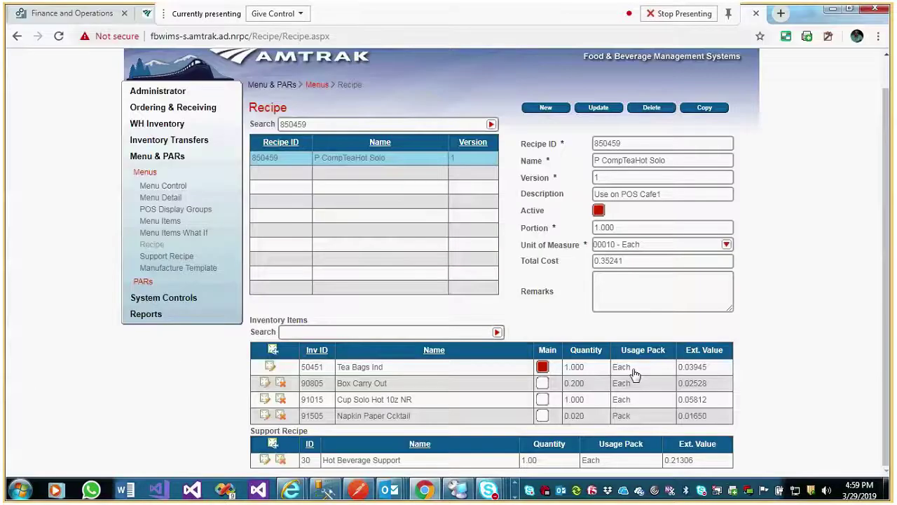
pyautogui.hotkey('alt', 'Tab')
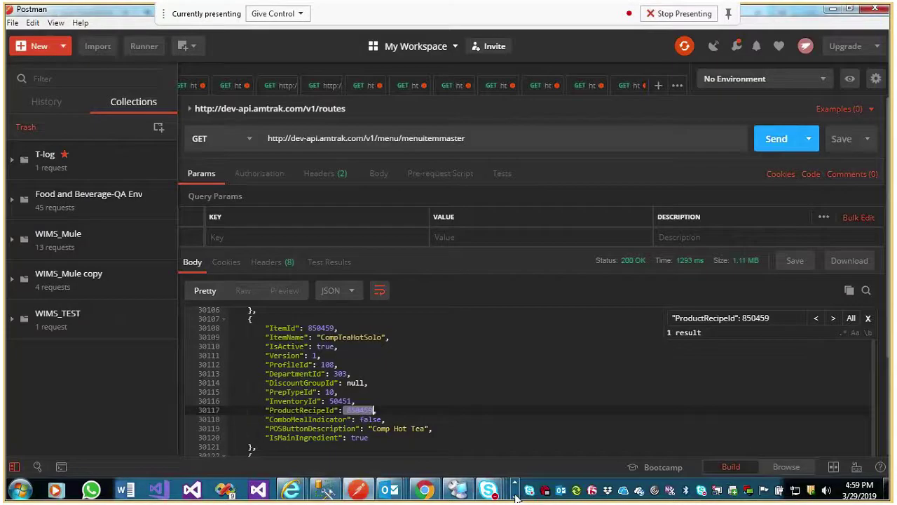
pyautogui.hotkey('alt', 'Tab')
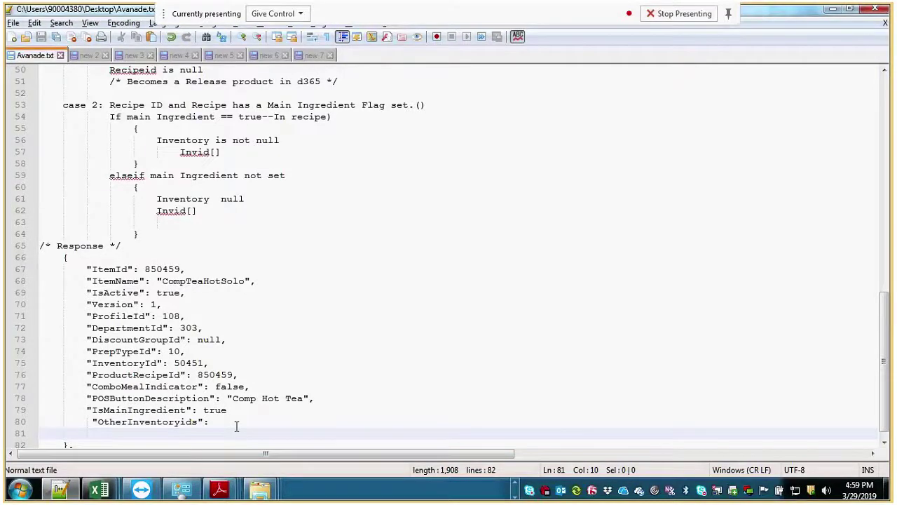
pyautogui.hotkey('ctrl', 'v')
pyautogui.write(',')
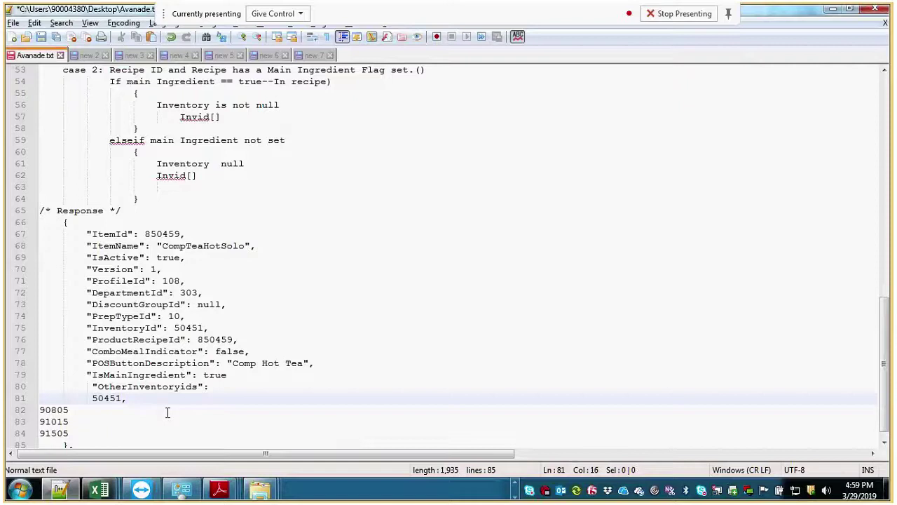
# - Indent 90805 to line up with 50451 and add a comma after it
pyautogui.click(41, 409)
pyautogui.press('Tab')
pyautogui.press('Tab')
pyautogui.press('Tab')
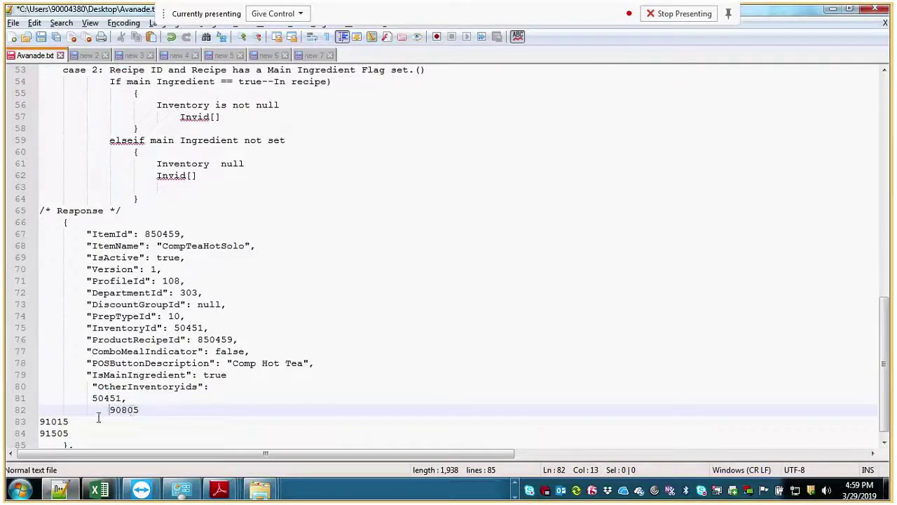
pyautogui.press('BackSpace')
pyautogui.click(131, 411)
pyautogui.write(',')
# - Indent 91015 and 91505 to line up with the other inventory ids and add a comma after 91015
pyautogui.click(45, 420)
pyautogui.press('Tab')
pyautogui.press('Tab')
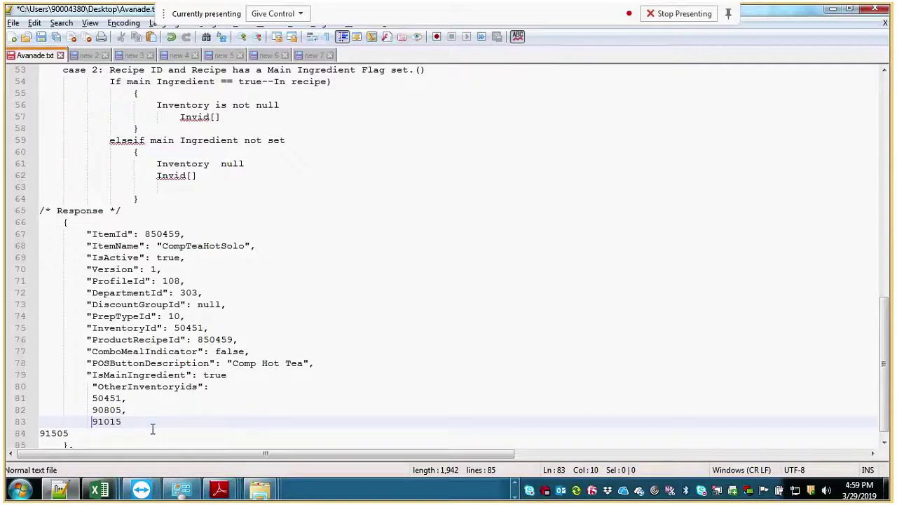
pyautogui.press('Down')
pyautogui.press('Home')
pyautogui.press('Tab')
pyautogui.press('Tab')
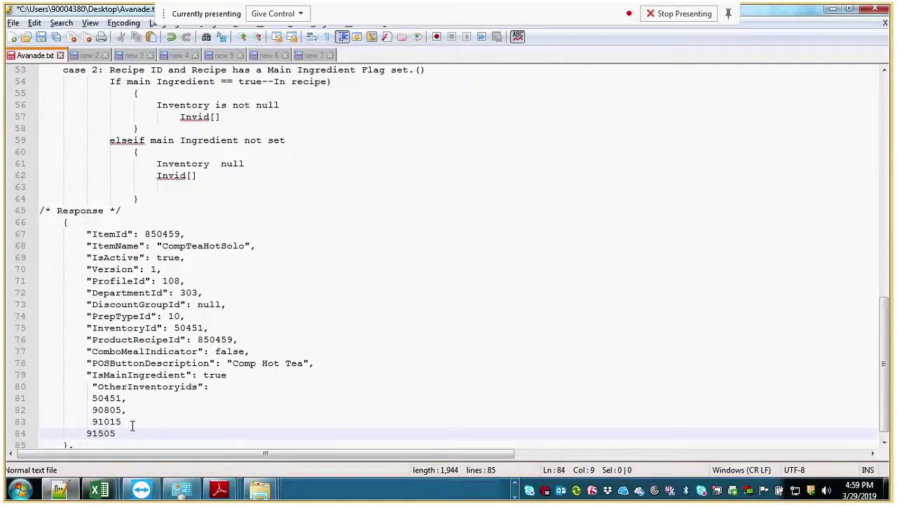
pyautogui.click(132, 424)
pyautogui.write(',')
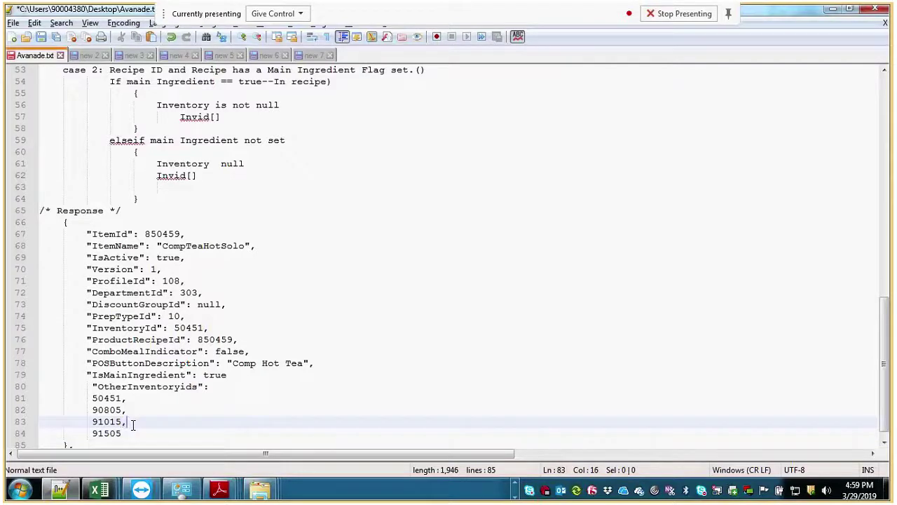
pyautogui.click(124, 433)
# - Back in SQL Server Management Studio, start a third query line with select * and the copied [AmtrakII_1_6].[MAN].[MenuProductRecipeInventoryInternal] table name
pyautogui.hotkey('alt', 'Tab')
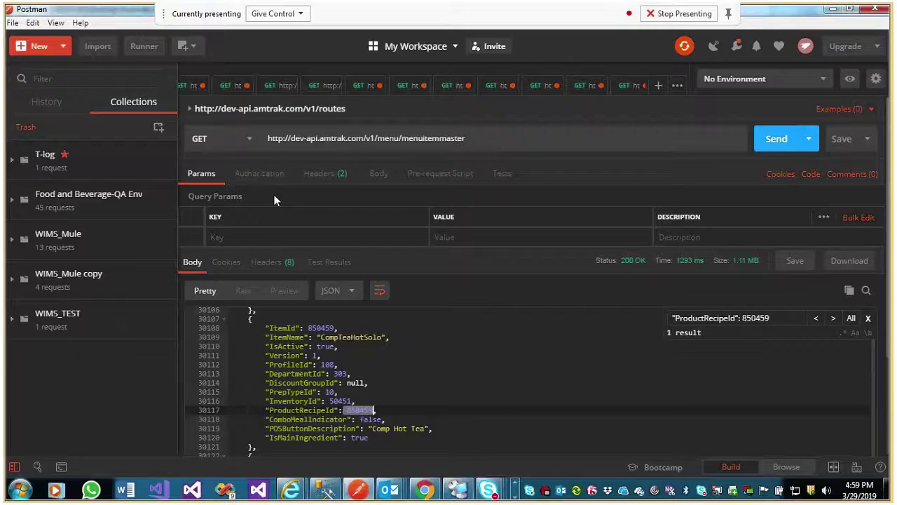
pyautogui.hotkey('alt', 'Tab')
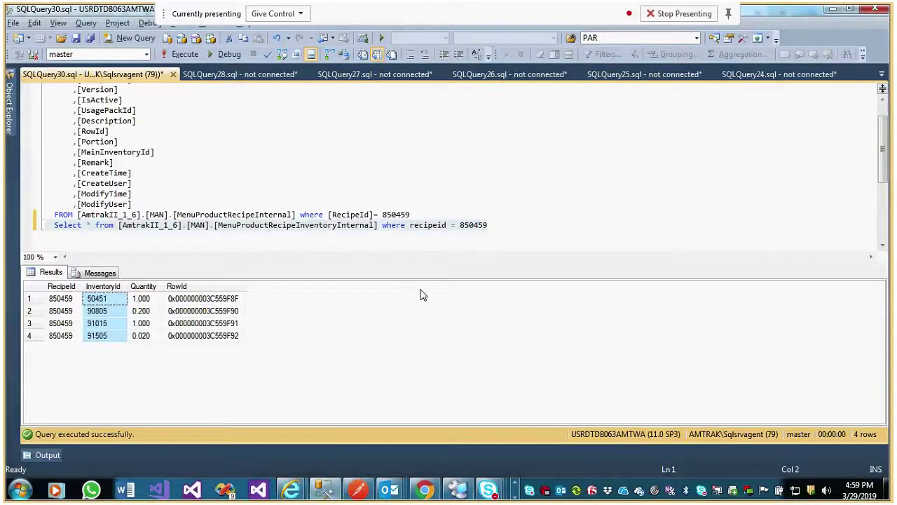
pyautogui.click(510, 234)
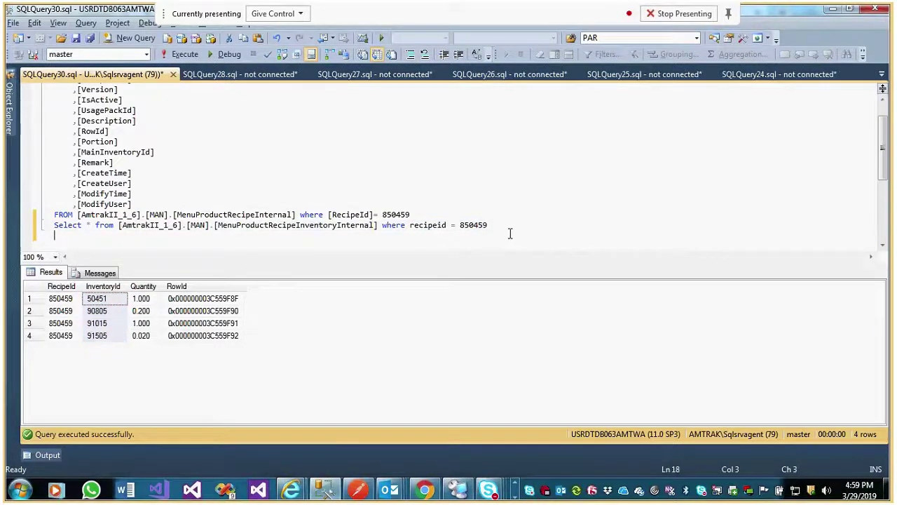
pyautogui.write('selecyt')
pyautogui.press('BackSpace')
pyautogui.press('BackSpace')
pyautogui.write('t *')
pyautogui.moveTo(118, 225); pyautogui.dragTo(378, 225)
pyautogui.click(165, 240)
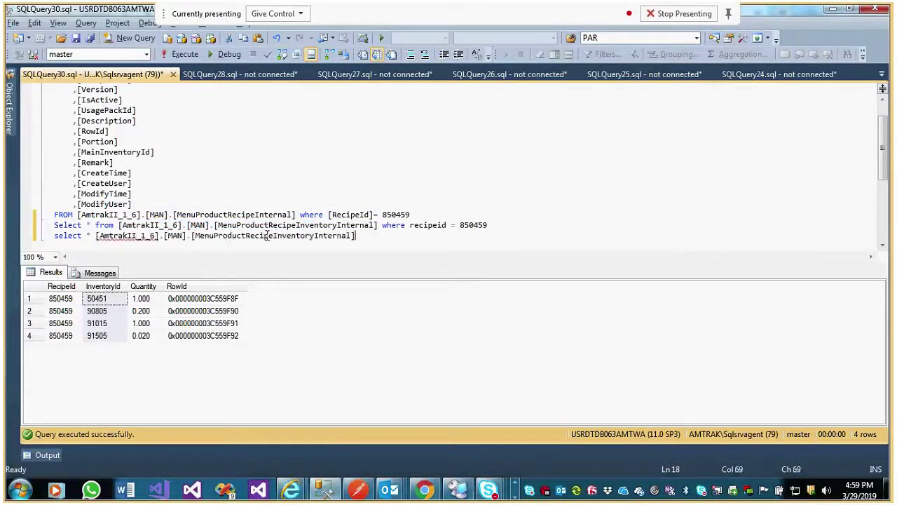
# - Change the third query's table to MenuProductSupportRecipeInventoryInternal, consulting the table list, and append a where keyword
pyautogui.click(10, 125)
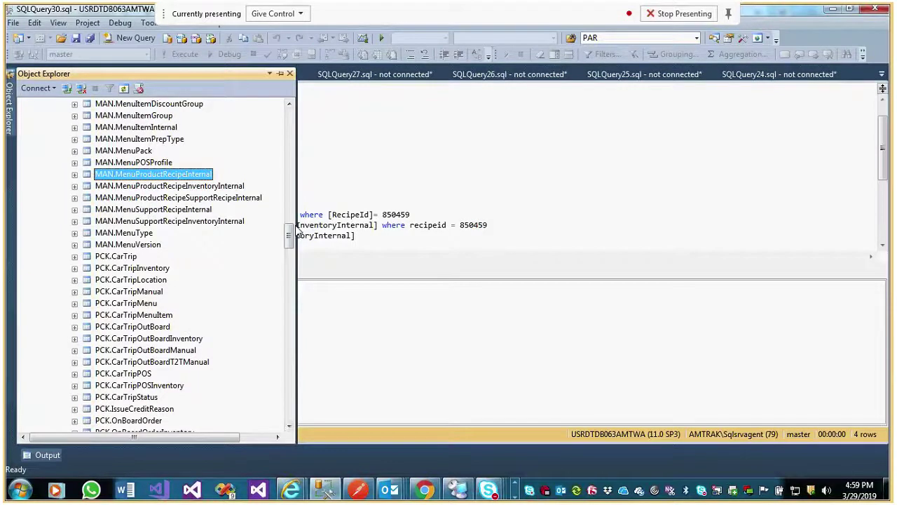
pyautogui.click(254, 236)
pyautogui.write('SupportRecipeInvent')
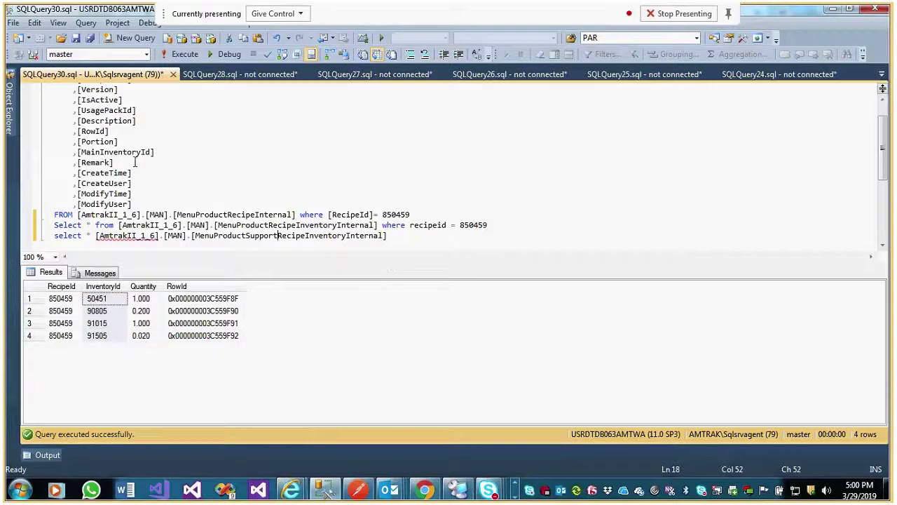
pyautogui.moveTo(10, 130)
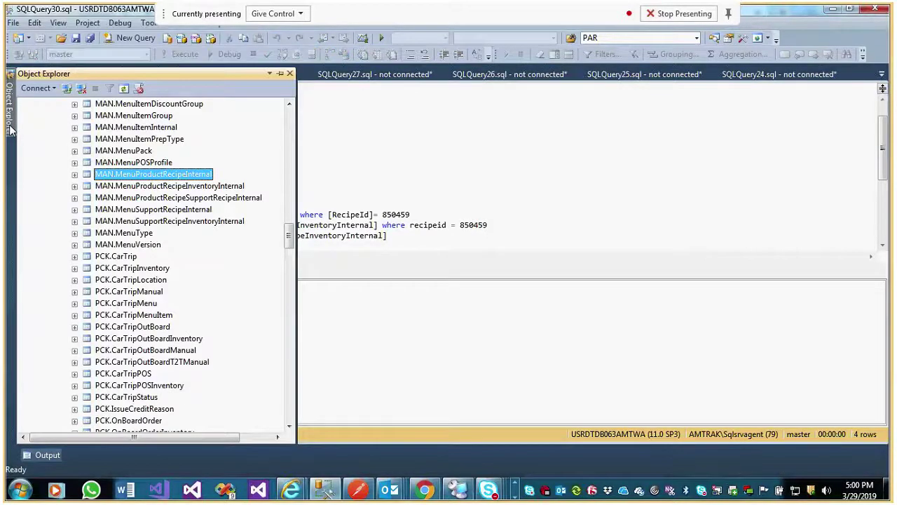
pyautogui.click(419, 241)
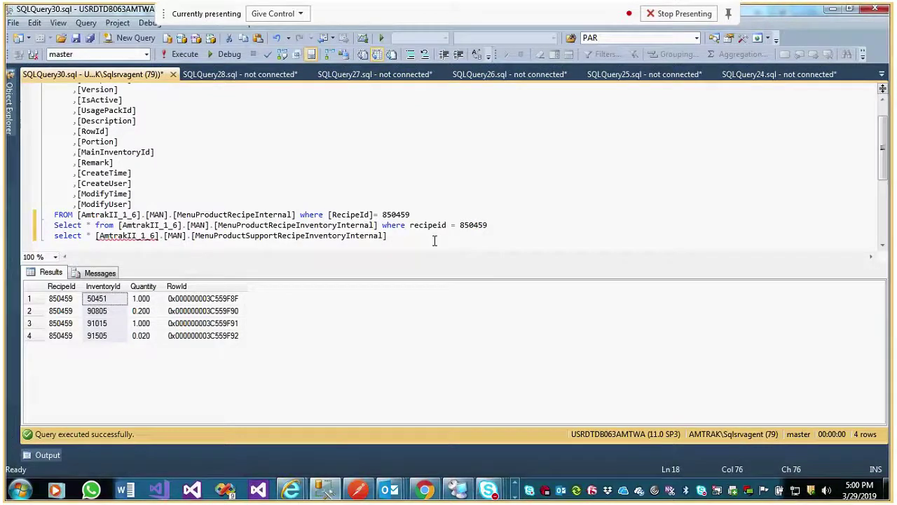
pyautogui.moveTo(9, 121)
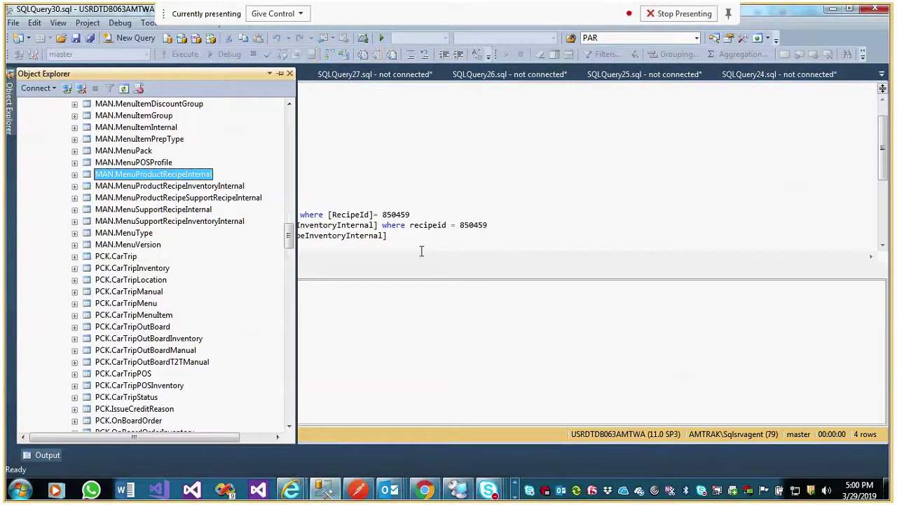
pyautogui.click(424, 243)
pyautogui.write('where')
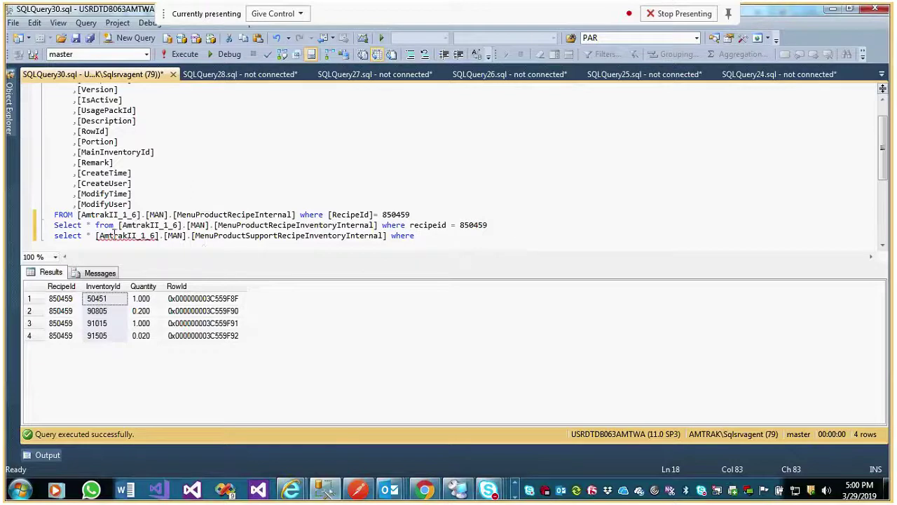
# - Insert the missing from keyword in the third query, set its condition to recipeid = 30, and execute that line alone
pyautogui.click(97, 235)
pyautogui.write('from')
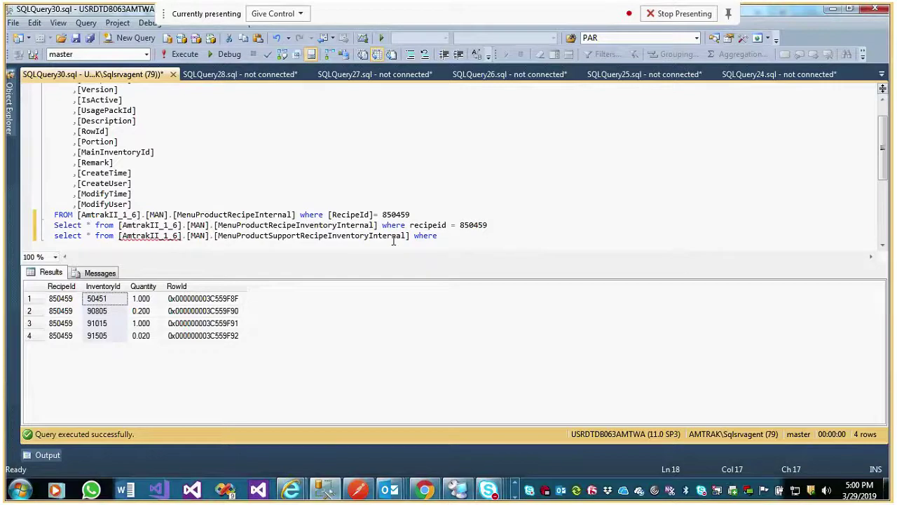
pyautogui.click(464, 237)
pyautogui.write('recipeid = 309')
pyautogui.press('BackSpace')
pyautogui.moveTo(502, 236); pyautogui.dragTo(45, 236)
pyautogui.click(185, 54)
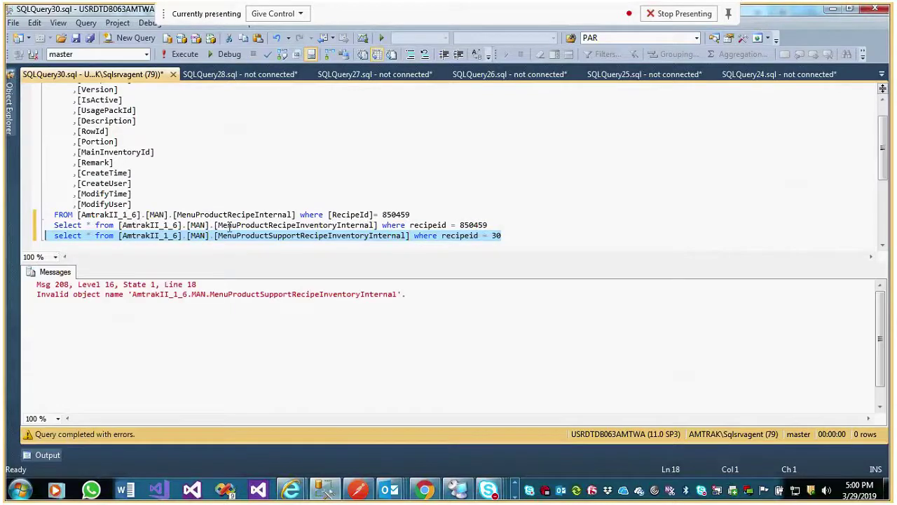
# - Replace the third query's table with [MAN].[MenuSupportRecipeInventoryInternal], taken from the table list, and execute that line again
pyautogui.click(25, 130)
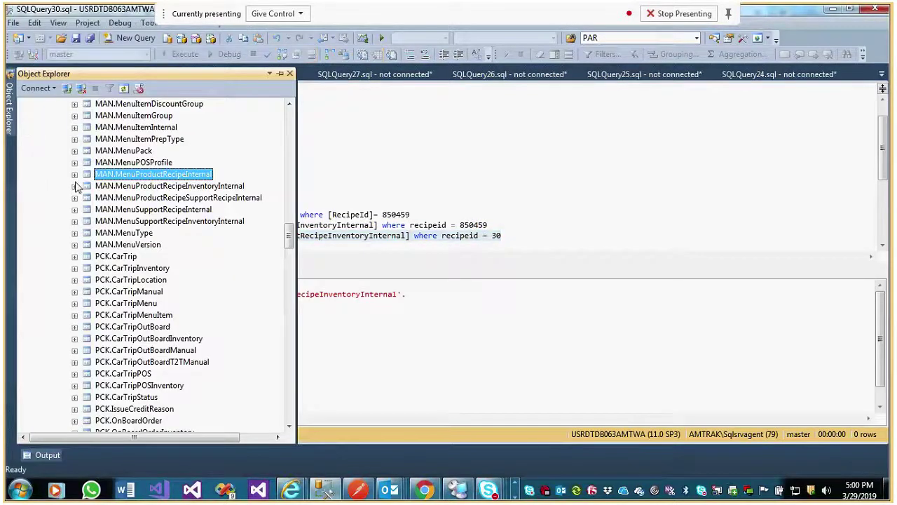
pyautogui.click(74, 220)
pyautogui.moveTo(617, 196); pyautogui.dragTo(621, 180)
pyautogui.hotkey('ctrl', 'c')
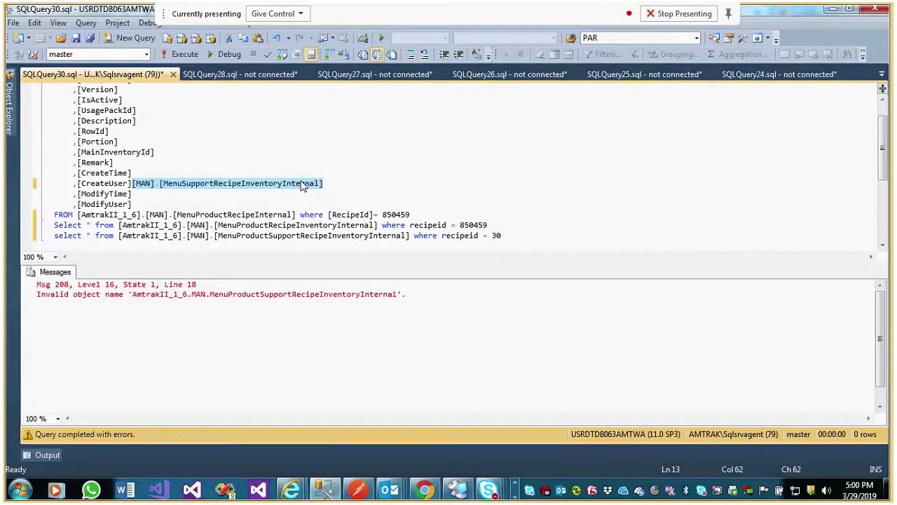
pyautogui.click(397, 180)
pyautogui.hotkey('ctrl', 'z')
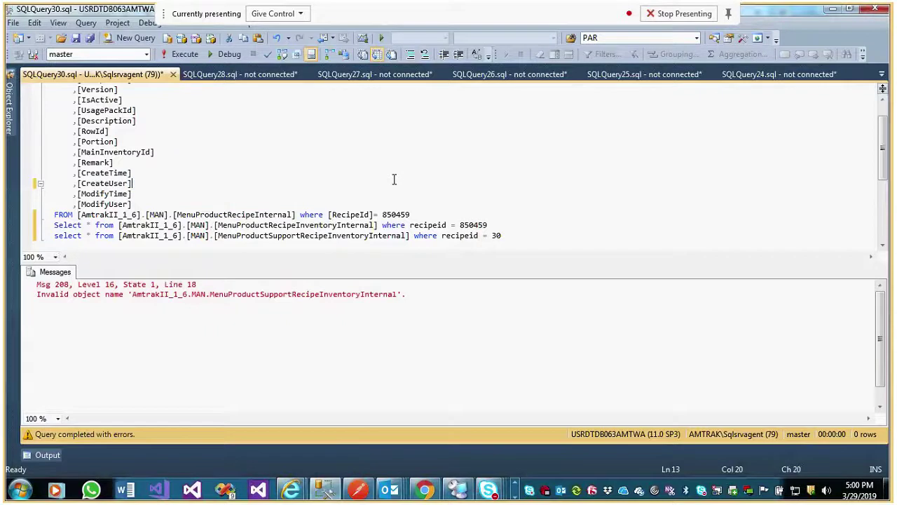
pyautogui.moveTo(188, 237); pyautogui.dragTo(410, 242)
pyautogui.hotkey('ctrl', 'v')
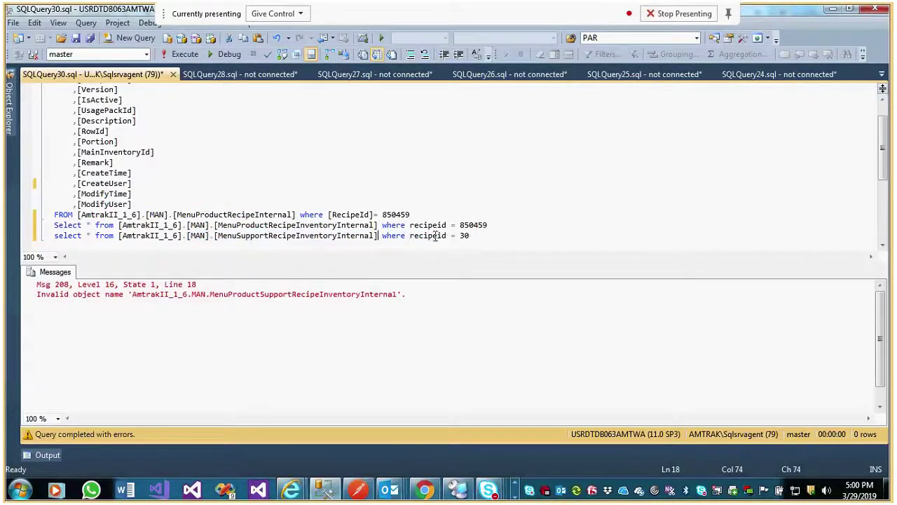
pyautogui.tripleClick(436, 236)
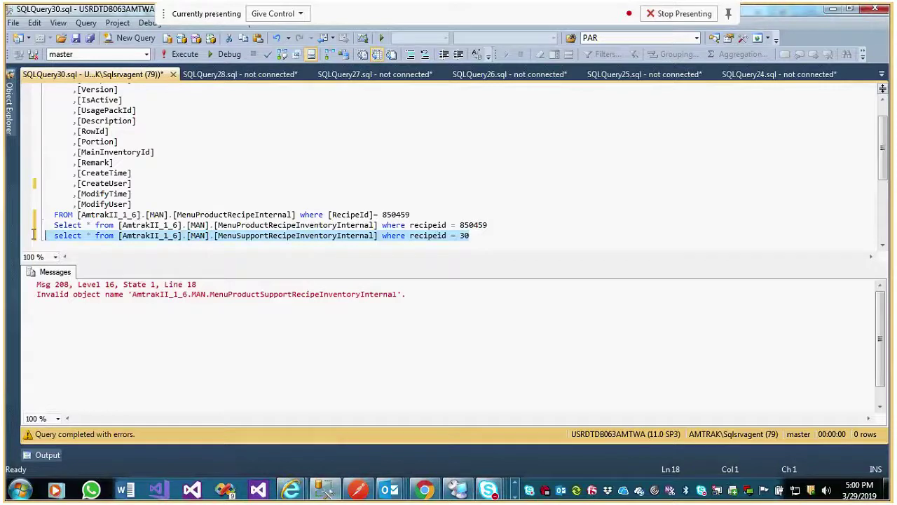
pyautogui.click(186, 55)
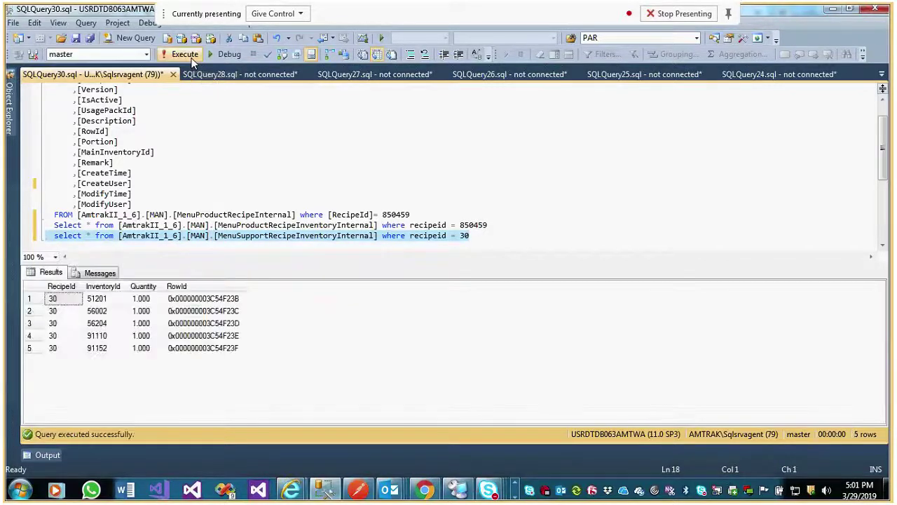
# - Copy the InventoryId column of the query results into Avanade.txt in Notepad++, on a new line after a comma-terminated 91505
pyautogui.click(105, 286)
pyautogui.hotkey('ctrl', 'c')
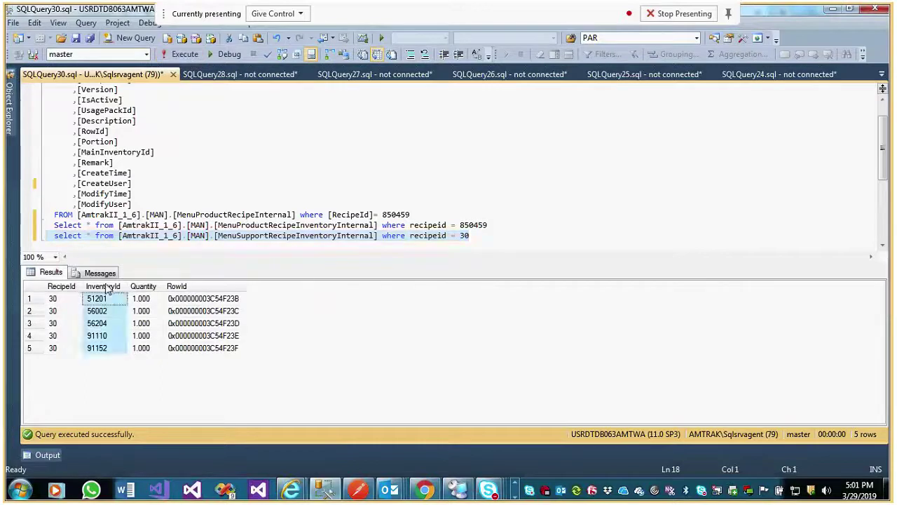
pyautogui.hotkey('alt', 'Tab')
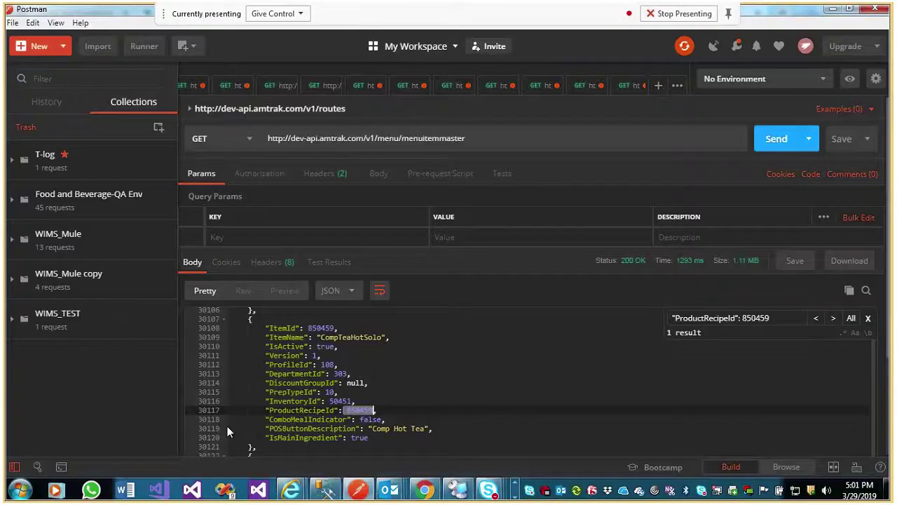
pyautogui.hotkey('alt', 'Tab')
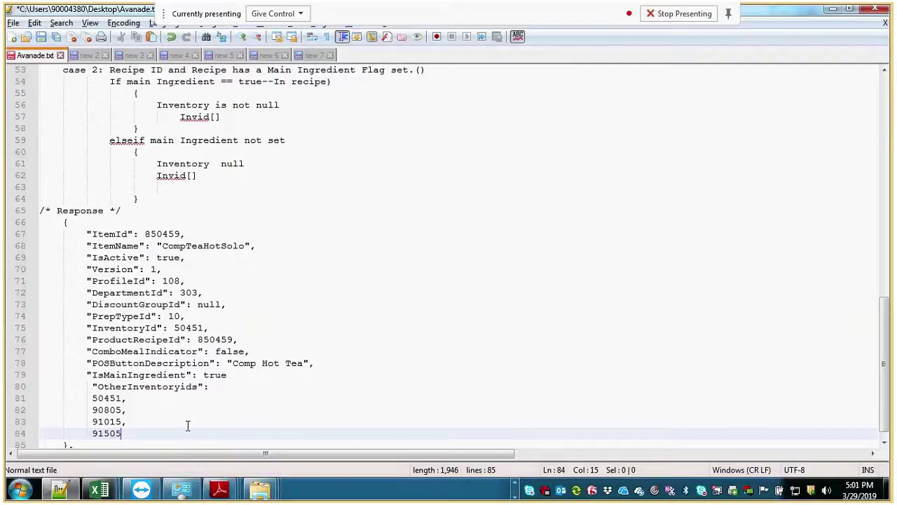
pyautogui.write(',')
pyautogui.press('Return')
pyautogui.hotkey('ctrl', 'v')
# - Align 56002 with the OtherInventoryids entries above it and add commas after 51201 and 56002
pyautogui.press('Up')
pyautogui.press('Up')
pyautogui.press('Up')
pyautogui.press('Home')
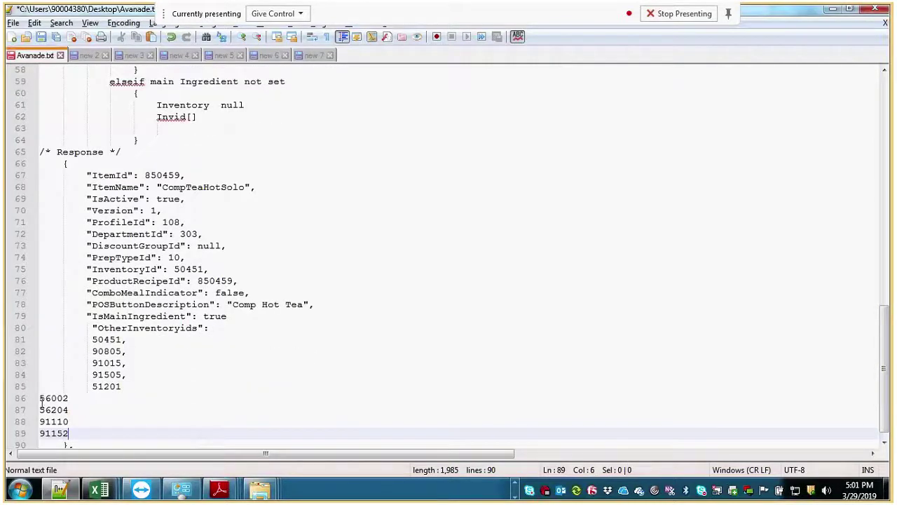
pyautogui.press('Tab')
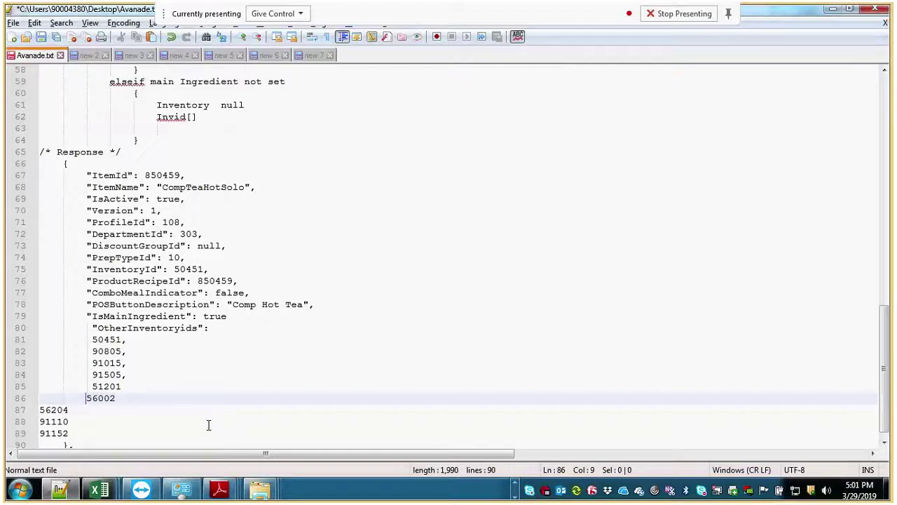
pyautogui.press('Up')
pyautogui.press('End')
pyautogui.write(',')
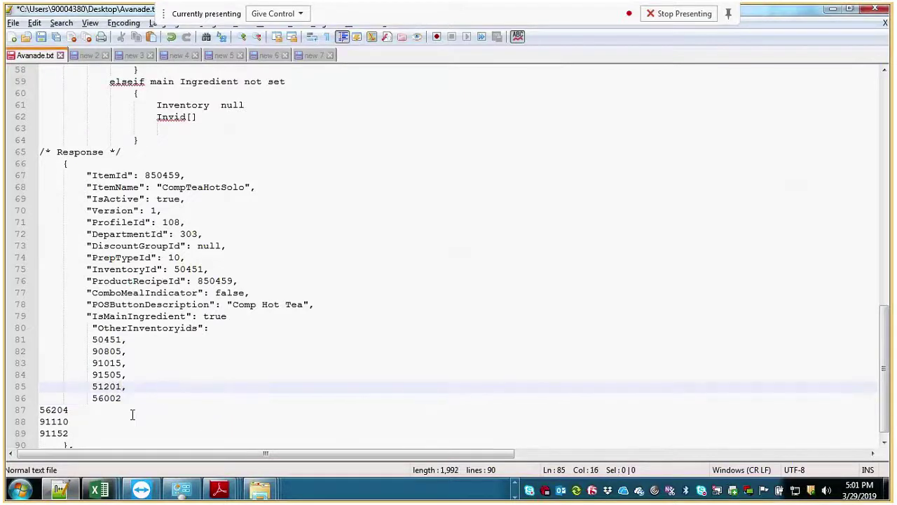
pyautogui.click(135, 398)
pyautogui.write(',')
# - Align 56204, 91110 and 91152 with the other inventory IDs, adding commas after 56204 and 91110
pyautogui.click(44, 410)
pyautogui.press('Tab')
pyautogui.press('Tab')
pyautogui.click(132, 410)
pyautogui.write(',')
pyautogui.click(41, 422)
pyautogui.press('Tab')
pyautogui.press('Tab')
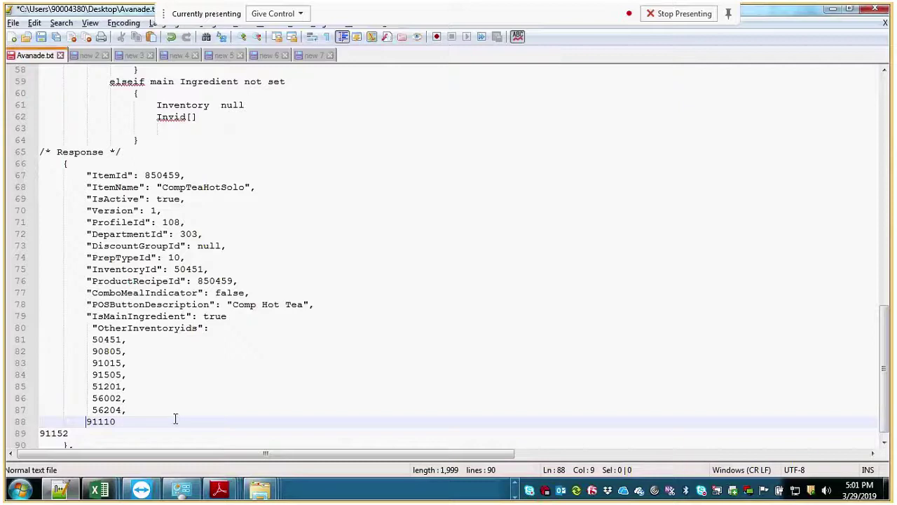
pyautogui.click(128, 421)
pyautogui.write(',')
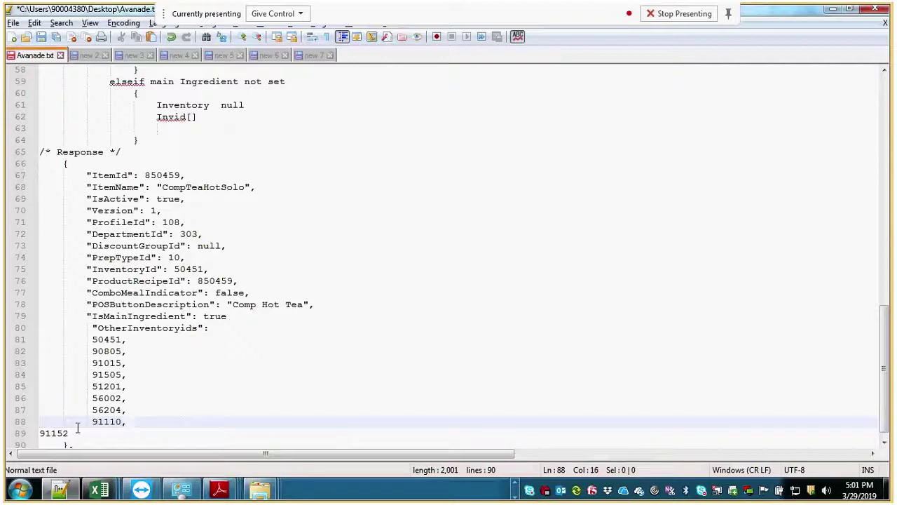
pyautogui.click(41, 433)
pyautogui.press('Tab')
pyautogui.press('Tab')
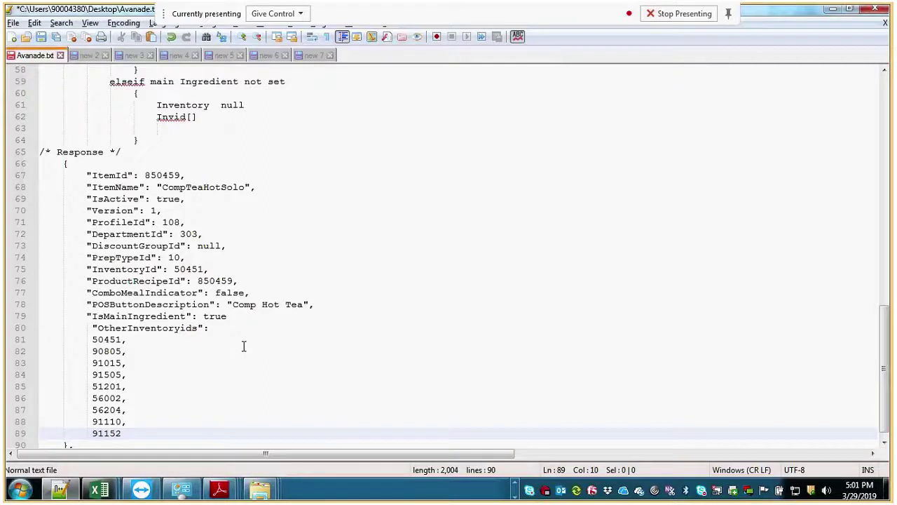
# - Review the Inventory API and MenuItemMaster logic notes, and the POSButtonDescription and OtherInventoryids entries of the sample response
pyautogui.scroll(6, 260, 345)
pyautogui.scroll(3, 370, 263)
pyautogui.click(421, 175)
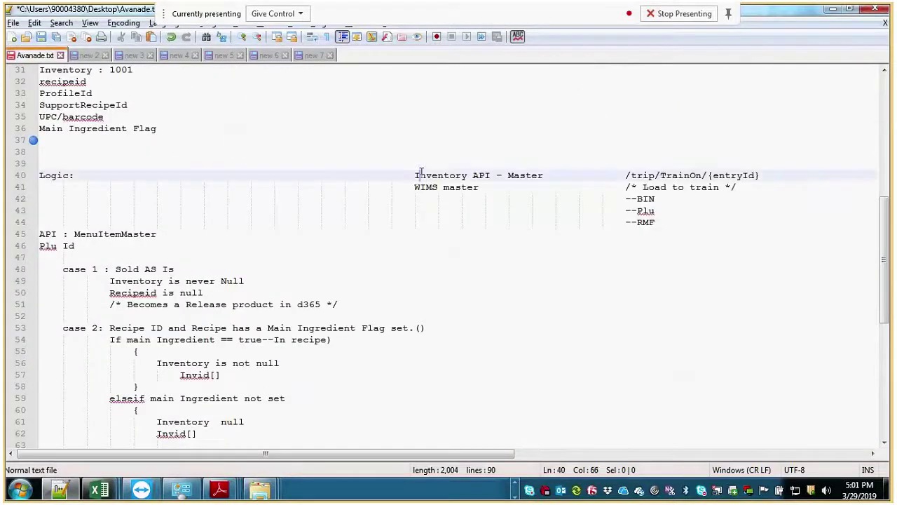
pyautogui.press('Down')
pyautogui.press('Down')
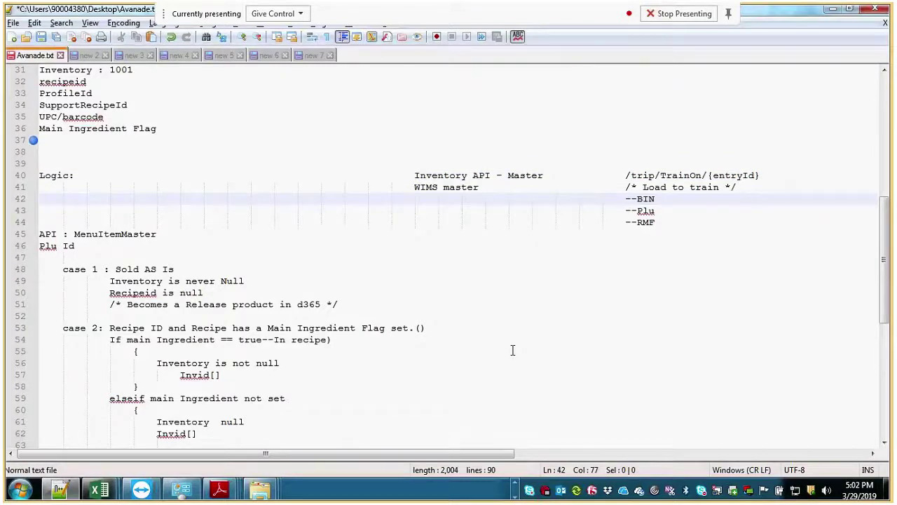
pyautogui.scroll(-6, 512, 349)
pyautogui.scroll(-3, 513, 349)
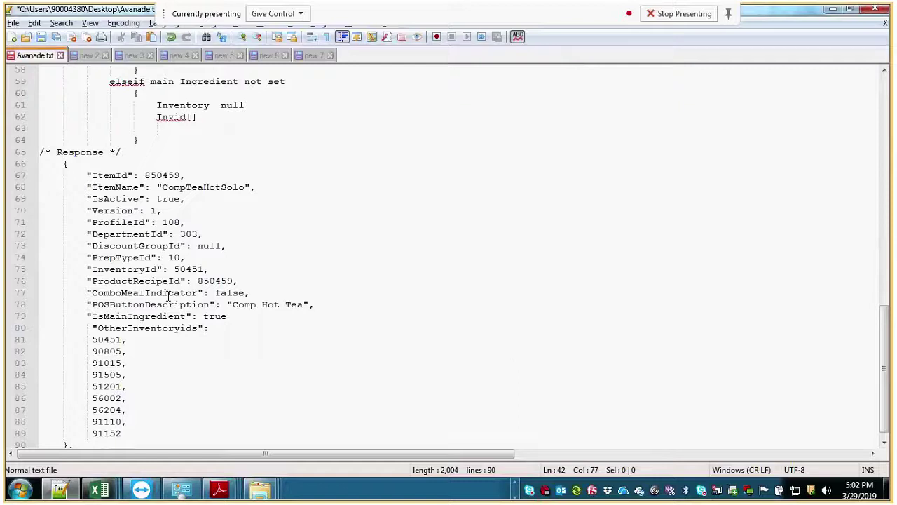
pyautogui.moveTo(69, 304); pyautogui.dragTo(338, 301)
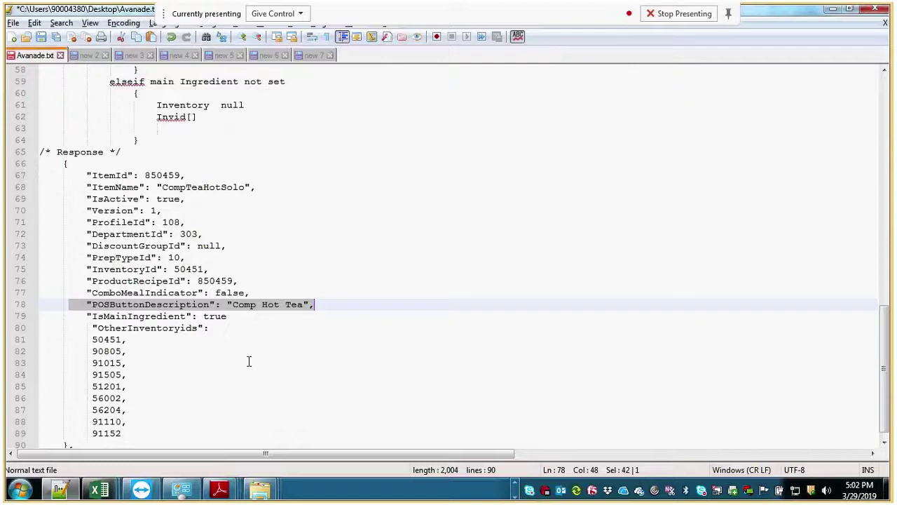
pyautogui.click(140, 426)
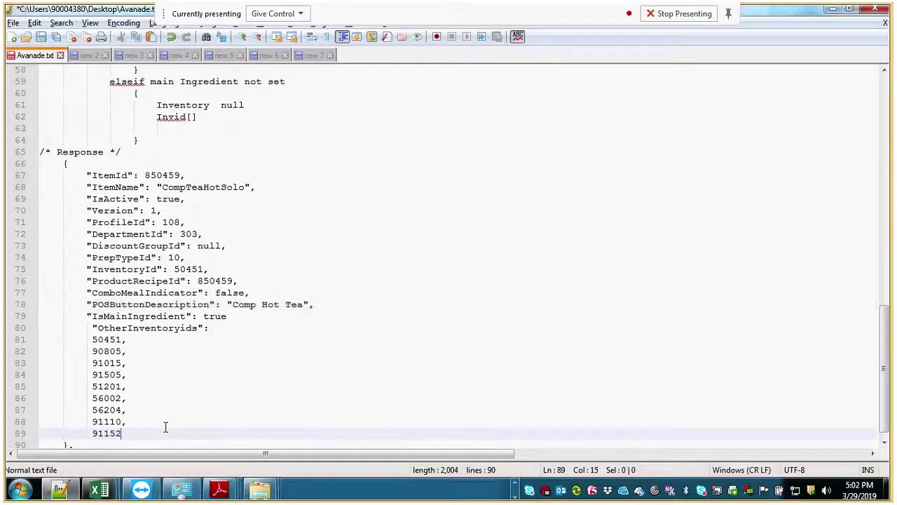
pyautogui.click(152, 340)
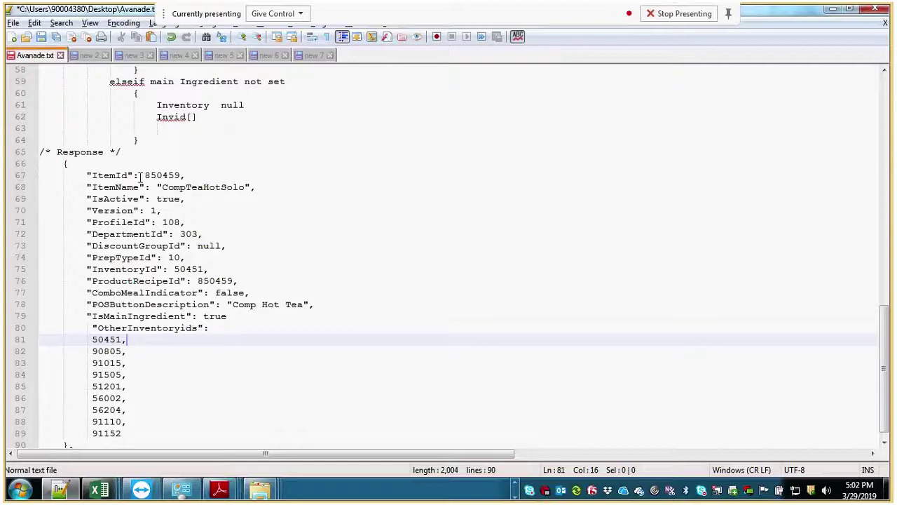
# - Annotate the ItemId line of the sample response with (PLU)
pyautogui.click(195, 175)
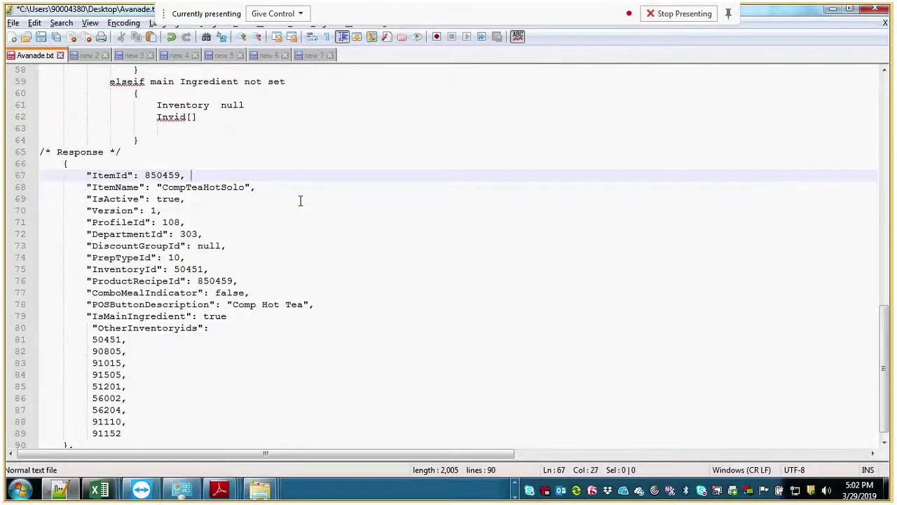
pyautogui.write('(P')
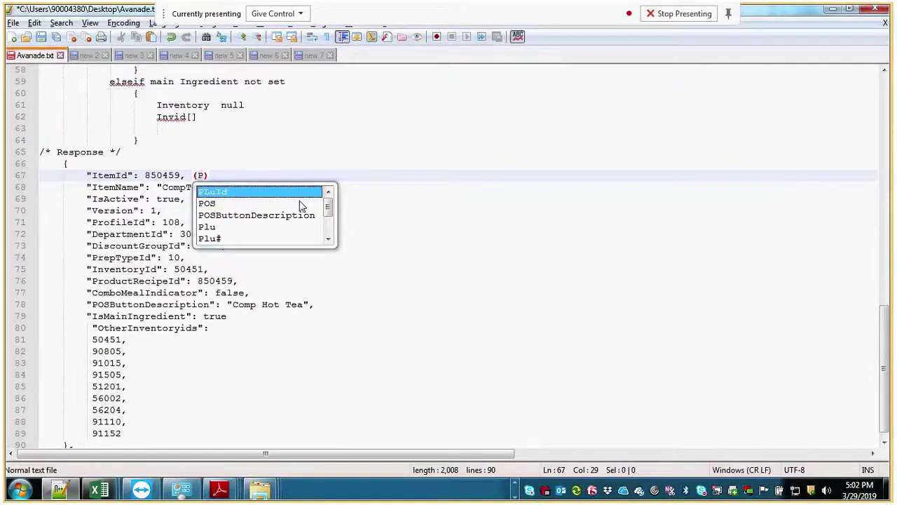
pyautogui.write('PLU')
pyautogui.press('BackSpace')
pyautogui.press('BackSpace')
pyautogui.press('BackSpace')
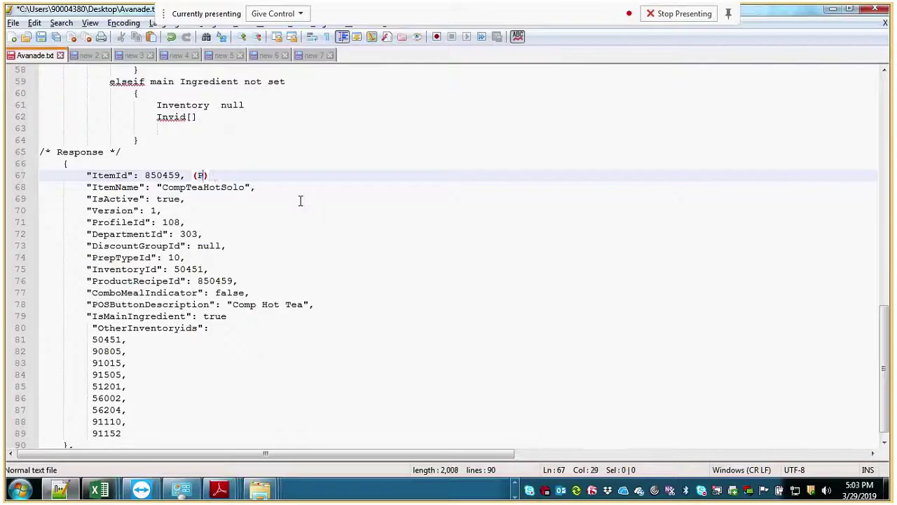
pyautogui.write('LU')
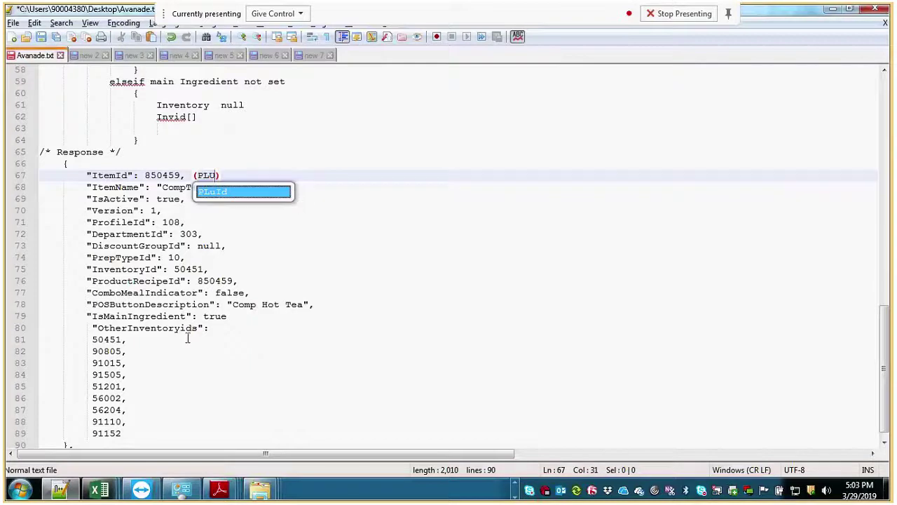
# - Add the note "-- Desc" between 50451 and its comma in the OtherInventoryids list
pyautogui.click(122, 339)
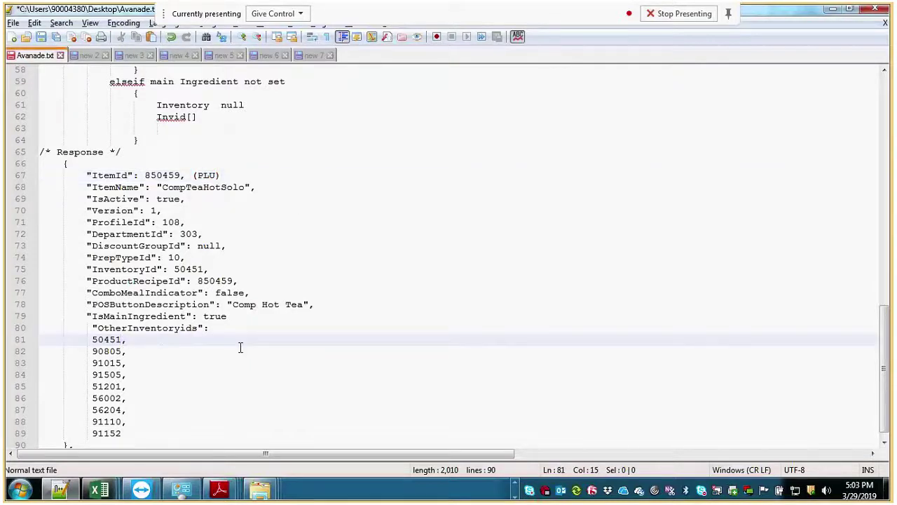
pyautogui.write('--')
pyautogui.scroll(10, 403, 271)
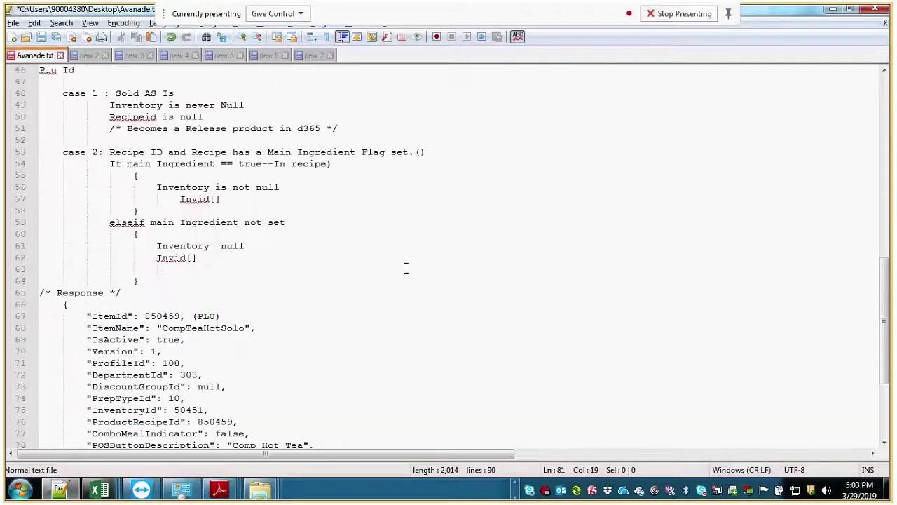
pyautogui.scroll(-2, 467, 360)
pyautogui.scroll(-4, 467, 359)
pyautogui.scroll(-4, 467, 359)
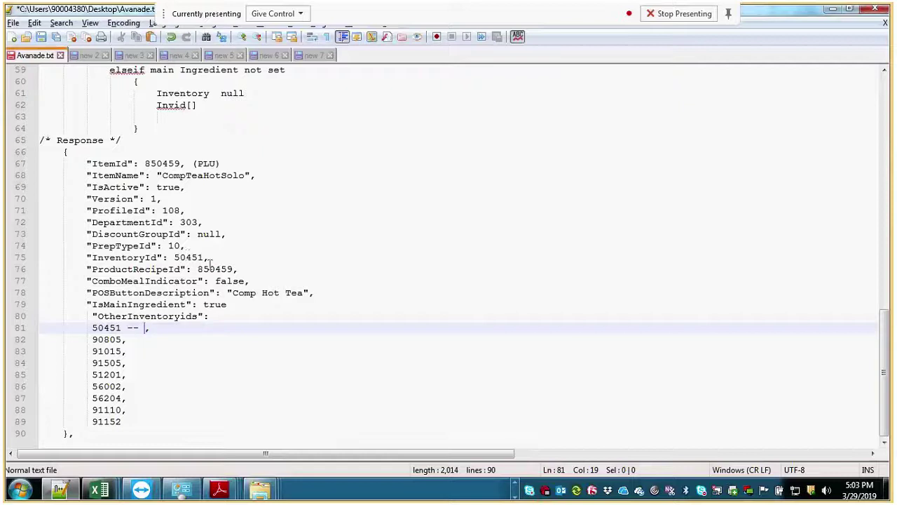
pyautogui.doubleClick(185, 176)
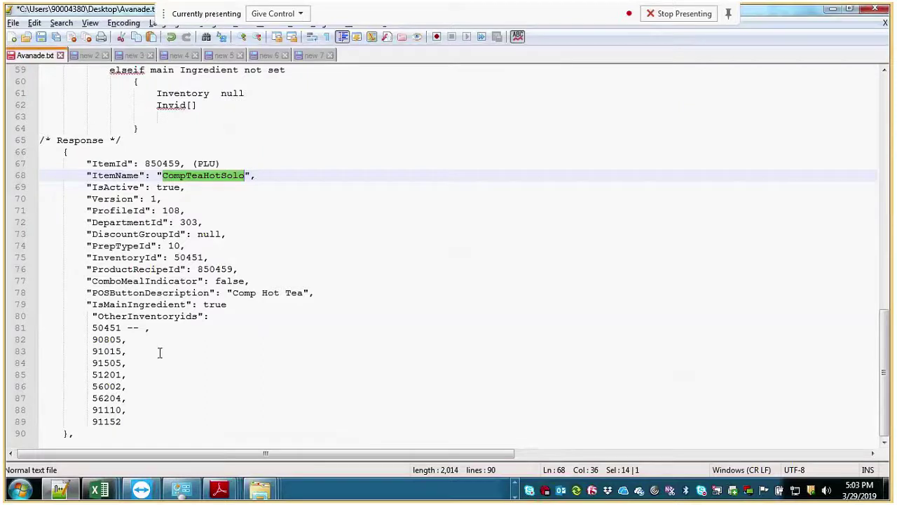
pyautogui.click(149, 327)
pyautogui.write('data')
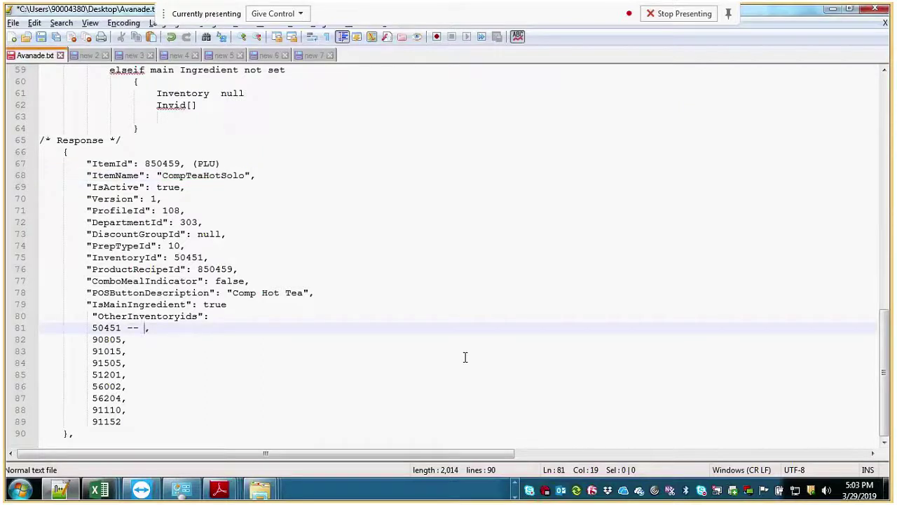
pyautogui.press('BackSpace')
pyautogui.press('BackSpace')
pyautogui.press('BackSpace')
pyautogui.press('BackSpace')
pyautogui.write('dE')
pyautogui.press('BackSpace')
pyautogui.press('BackSpace')
pyautogui.write('Desc')
# - Examine the ProfileId entry in the sample response
pyautogui.moveTo(175, 206); pyautogui.dragTo(68, 210)
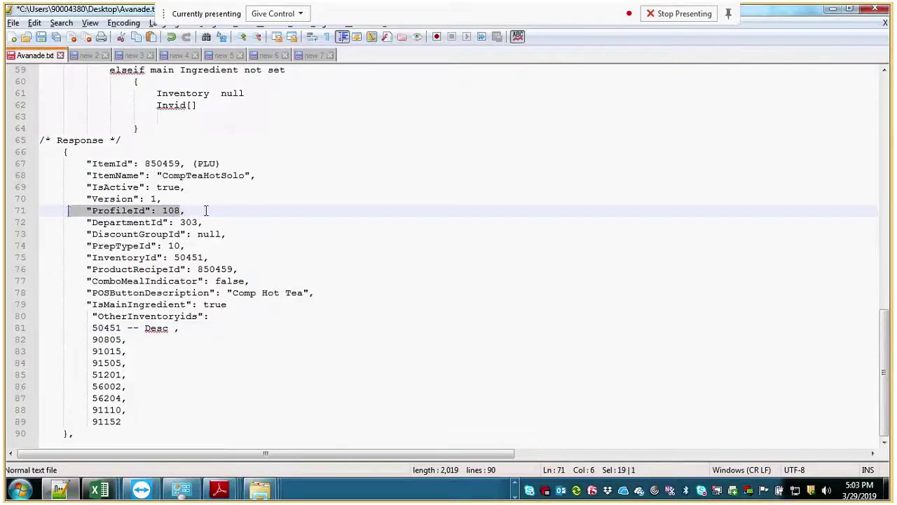
pyautogui.click(207, 210)
pyautogui.moveTo(206, 210); pyautogui.dragTo(81, 210)
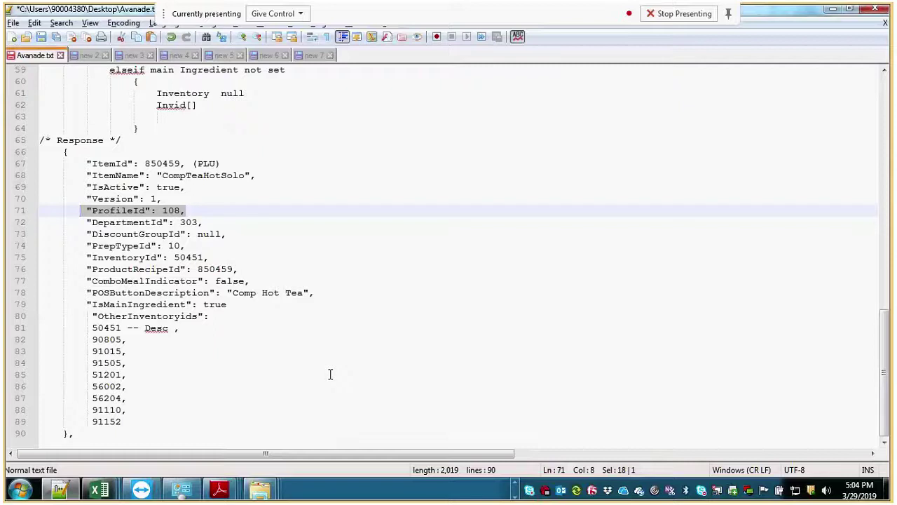
# - Remove the "-- Desc" note from the 50451 entry in OtherInventoryids
pyautogui.doubleClick(161, 328)
pyautogui.press('BackSpace')
pyautogui.press('BackSpace')
pyautogui.press('BackSpace')
pyautogui.press('BackSpace')
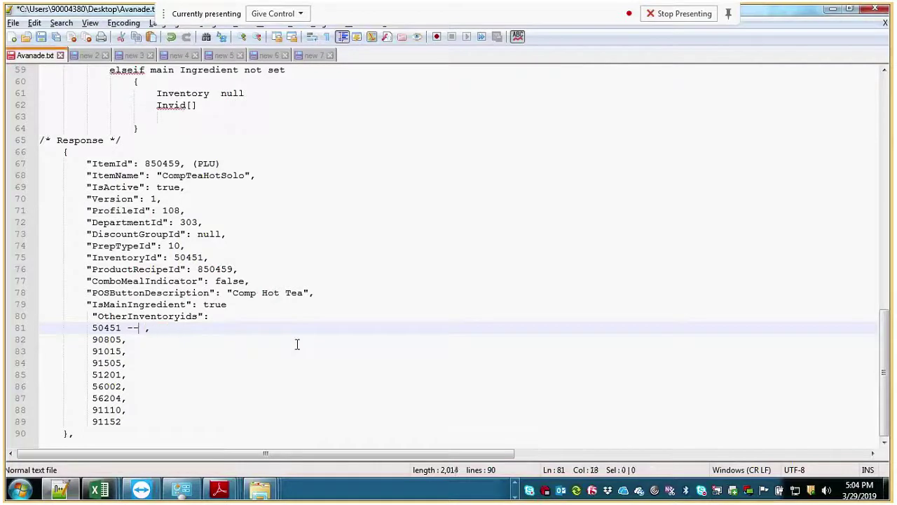
pyautogui.press('BackSpace')
pyautogui.press('BackSpace')
# - Examine the OtherInventoryids list and the ItemName value in the sample response
pyautogui.click(93, 328)
pyautogui.moveTo(92, 327); pyautogui.dragTo(198, 413)
pyautogui.click(198, 407)
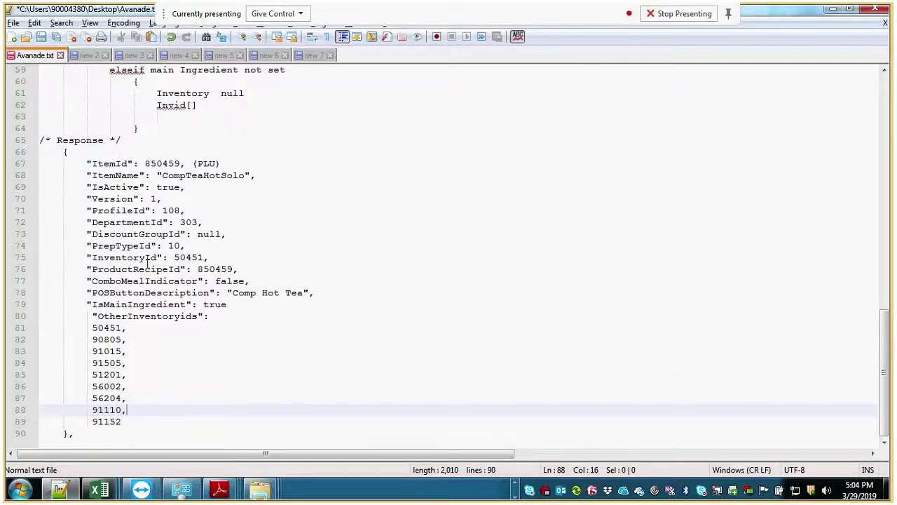
pyautogui.doubleClick(180, 177)
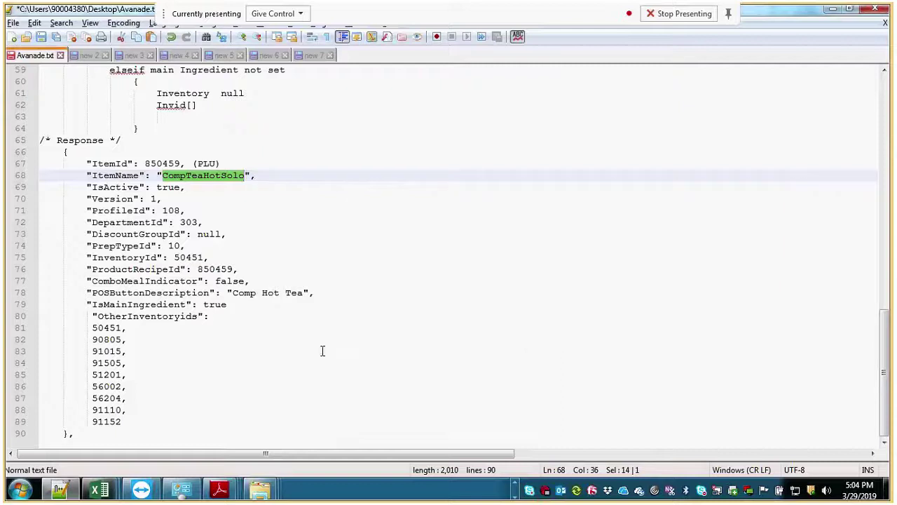
# - Switch to Chrome, view the POS Profile list among the Menus Control settings, and return to the notes in Notepad++
pyautogui.click(515, 490)
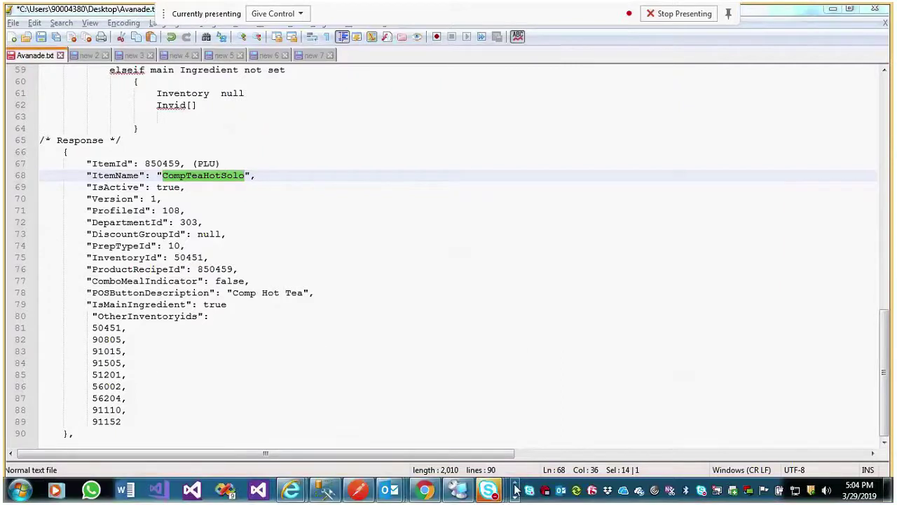
pyautogui.click(421, 490)
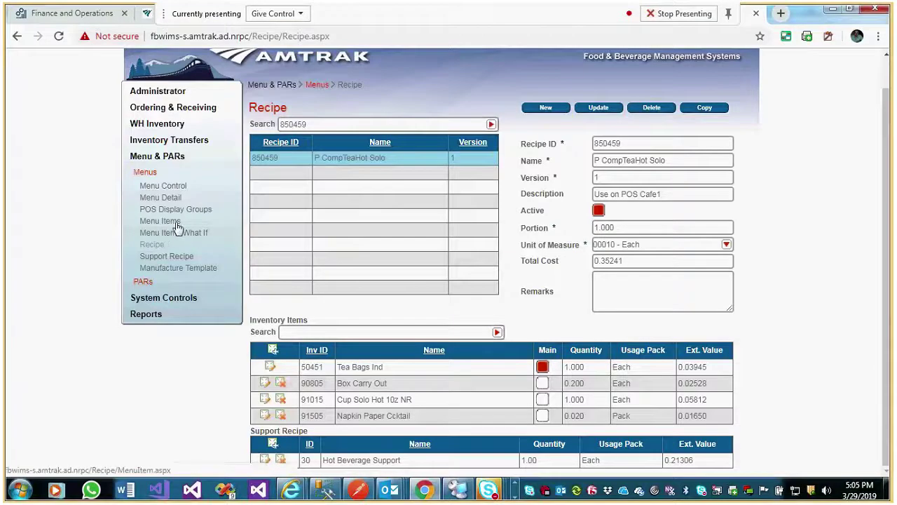
pyautogui.click(154, 300)
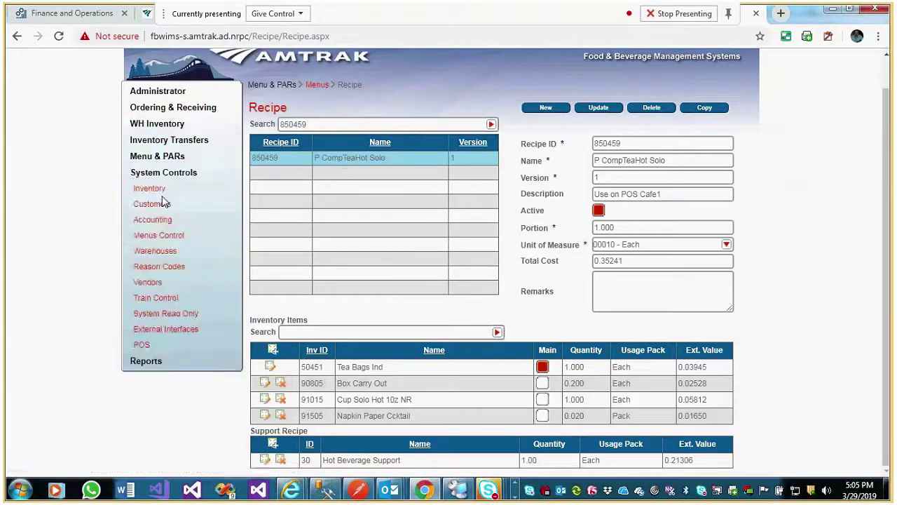
pyautogui.click(170, 235)
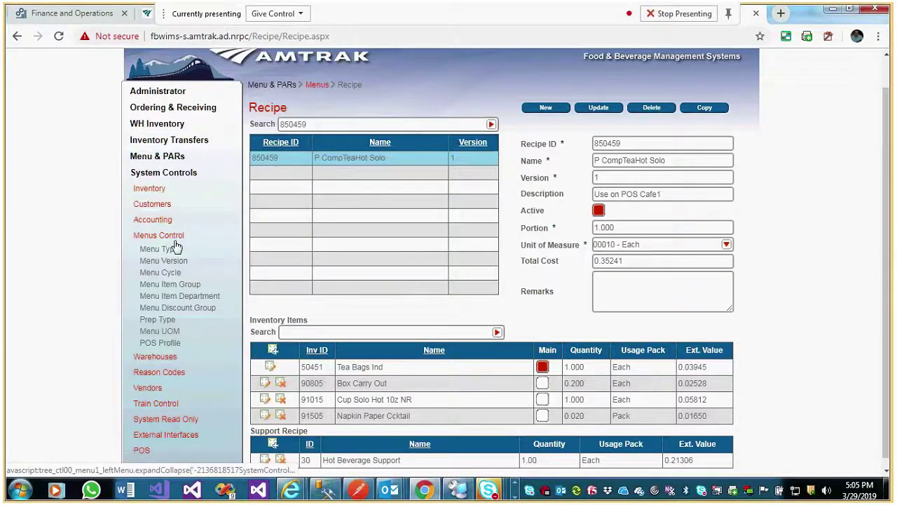
pyautogui.click(176, 247)
pyautogui.click(160, 375)
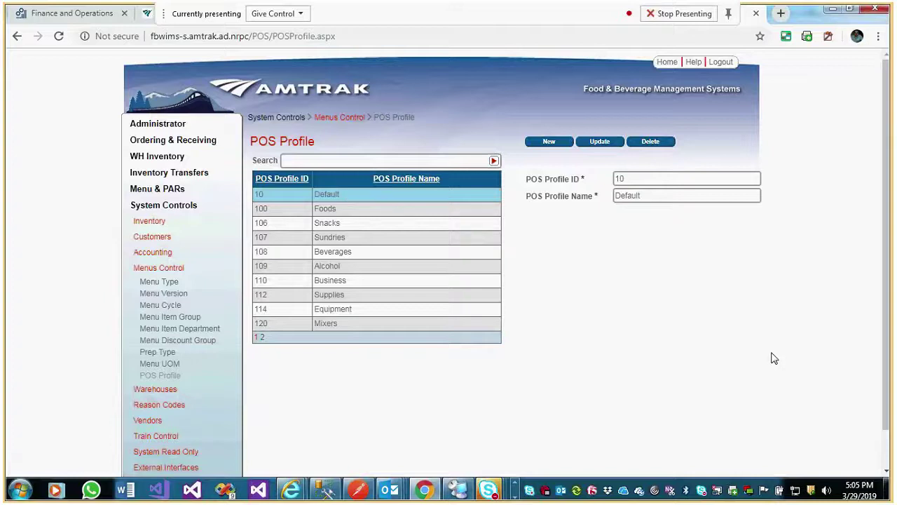
pyautogui.hotkey('alt', 'Tab')
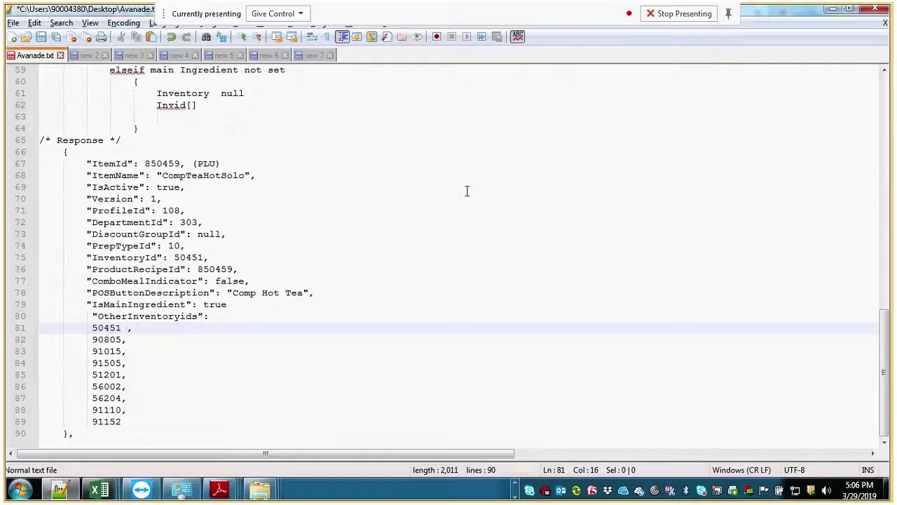
# - Examine the ItemId value in the sample response and the "Sold AS Is" case in the MenuItemMaster logic
pyautogui.click(150, 154)
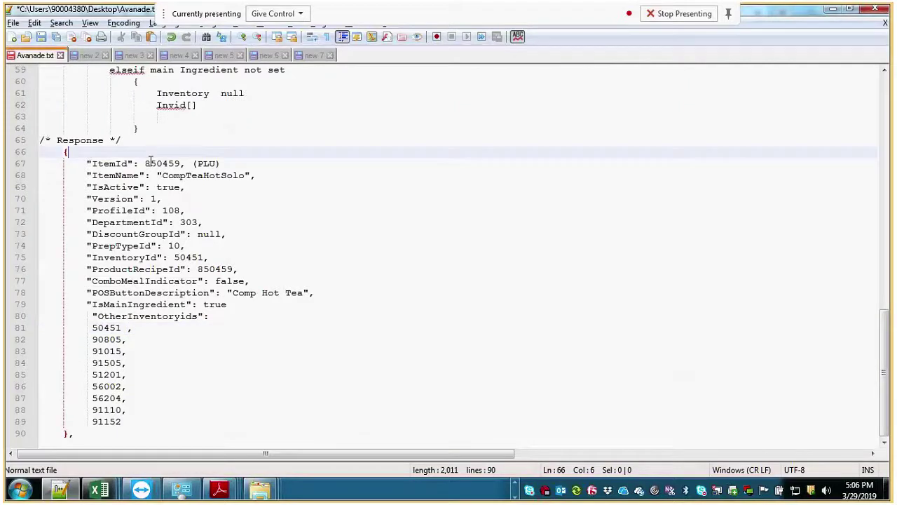
pyautogui.doubleClick(150, 164)
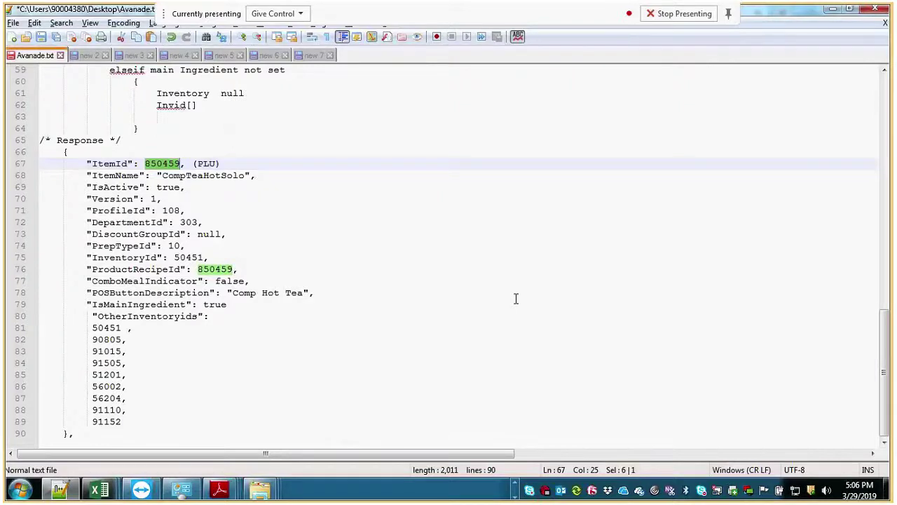
pyautogui.scroll(10, 515, 298)
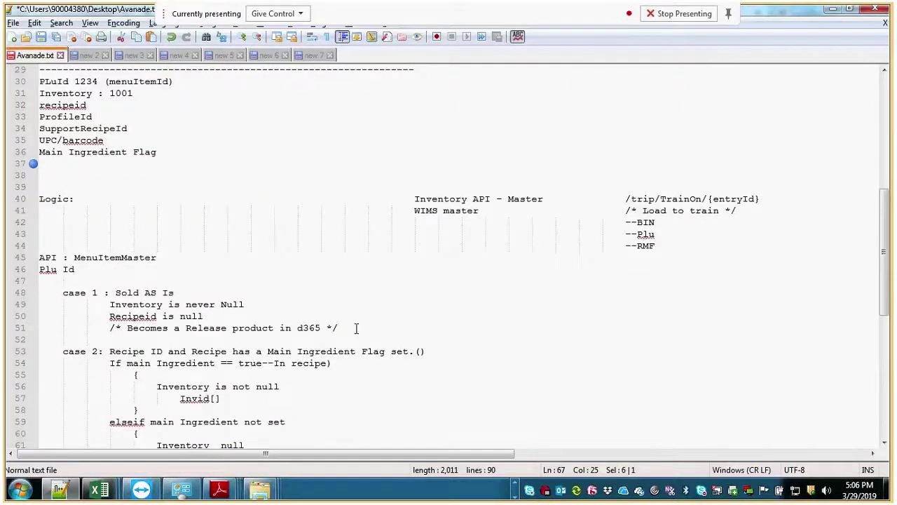
pyautogui.click(115, 292)
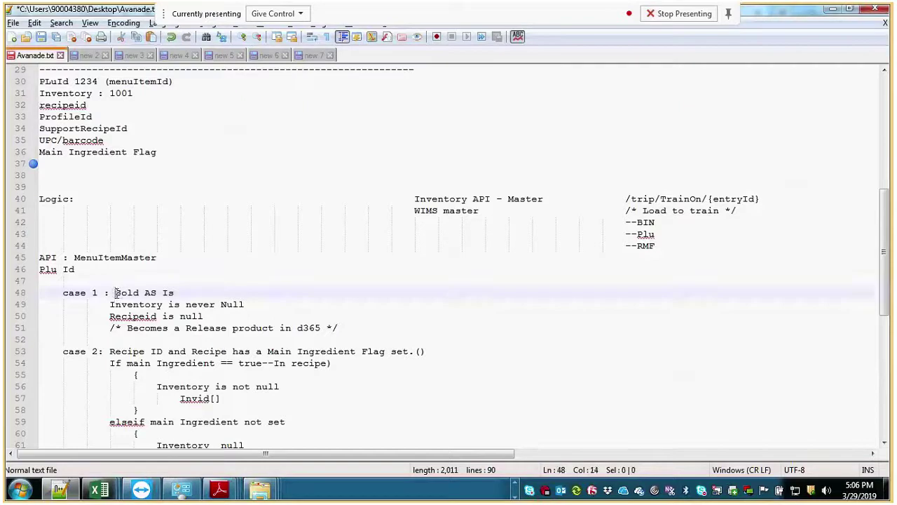
pyautogui.moveTo(115, 292); pyautogui.dragTo(197, 294)
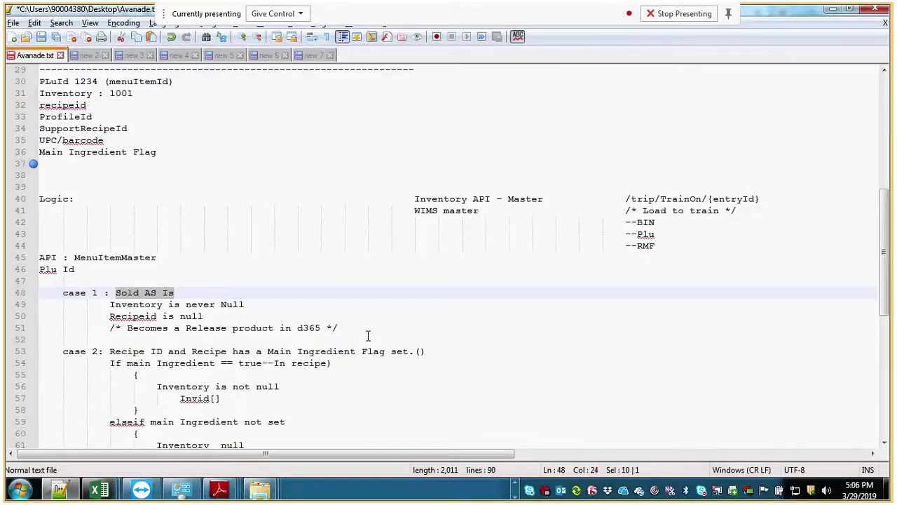
pyautogui.click(403, 332)
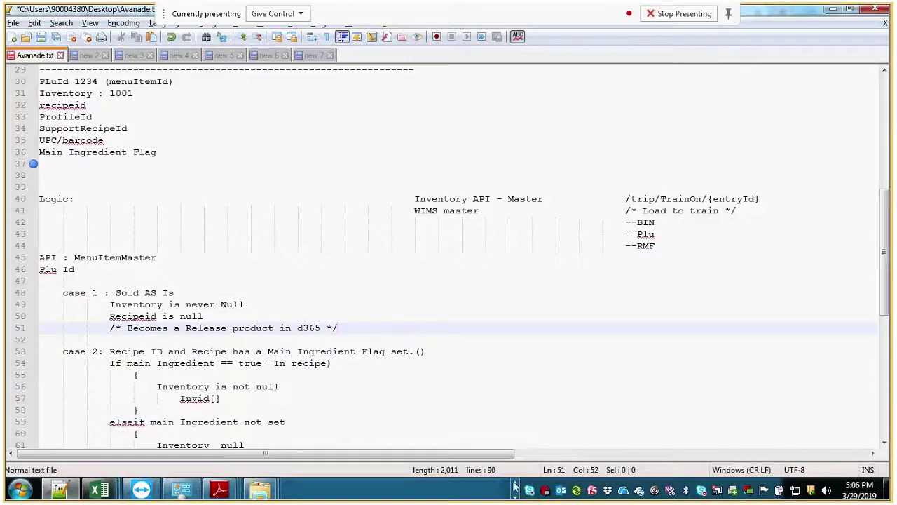
# - Switch to Postman and clear the ProductRecipeId search term from the menuitemmaster response search
pyautogui.click(358, 489)
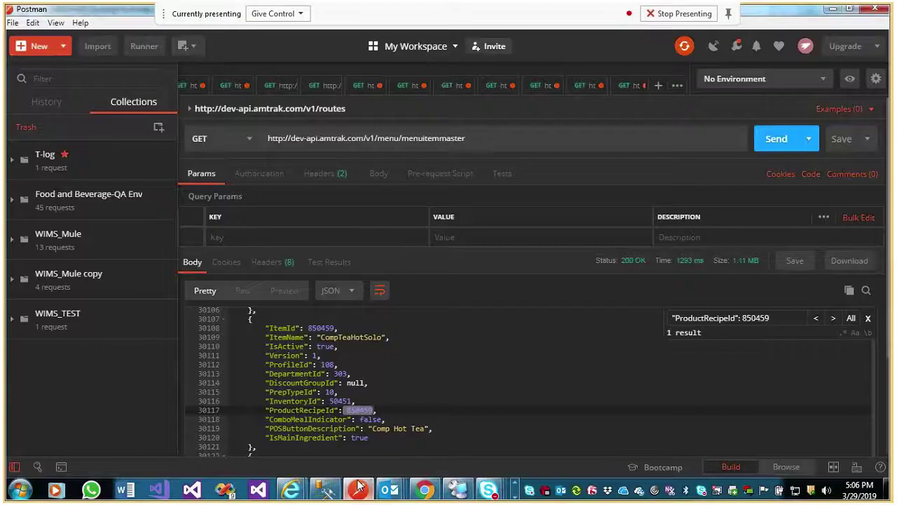
pyautogui.click(420, 365)
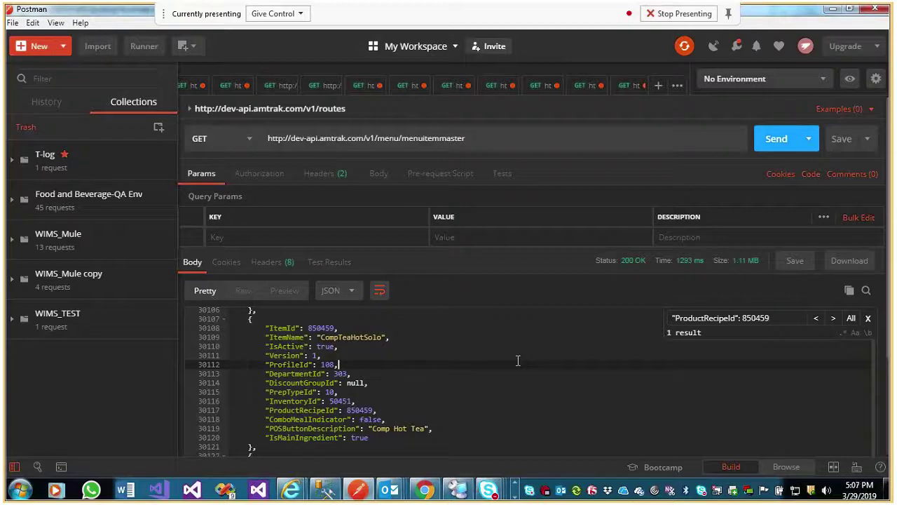
pyautogui.hotkey('ctrl', 'f')
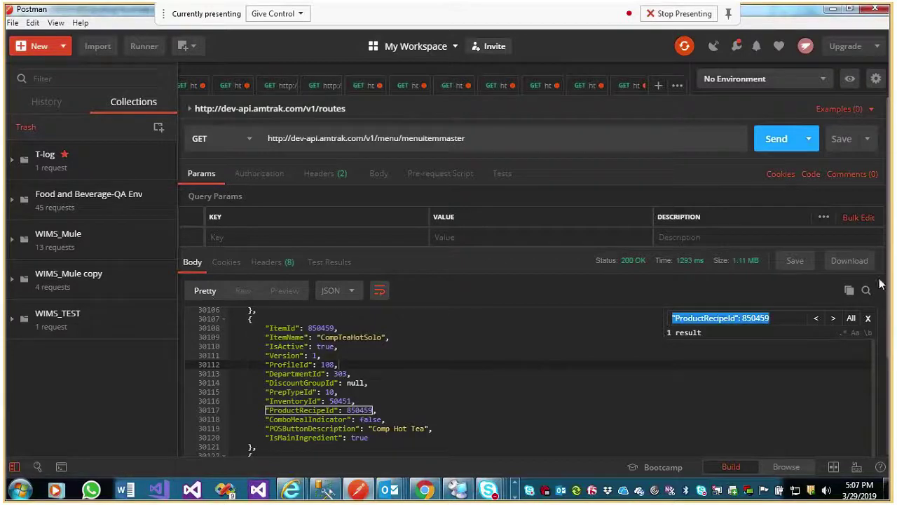
pyautogui.click(785, 318)
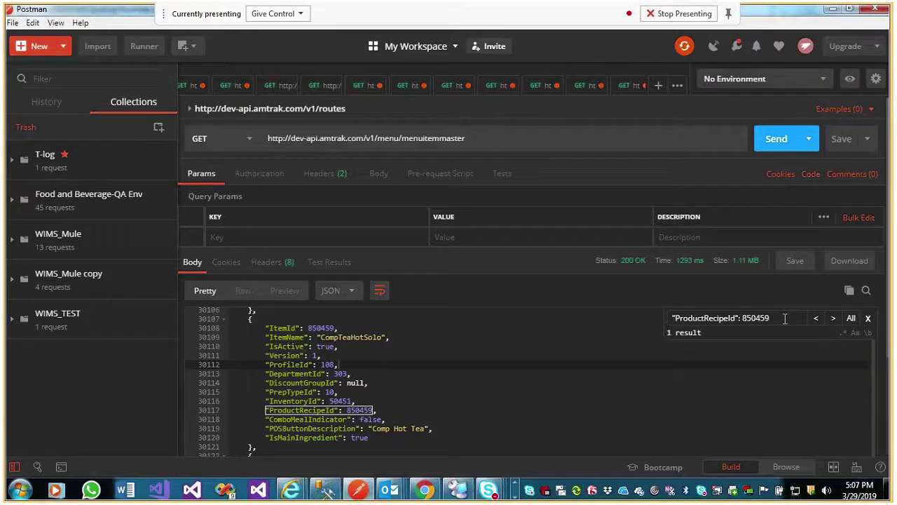
pyautogui.hotkey('ctrl', 'a')
pyautogui.press('BackSpace')
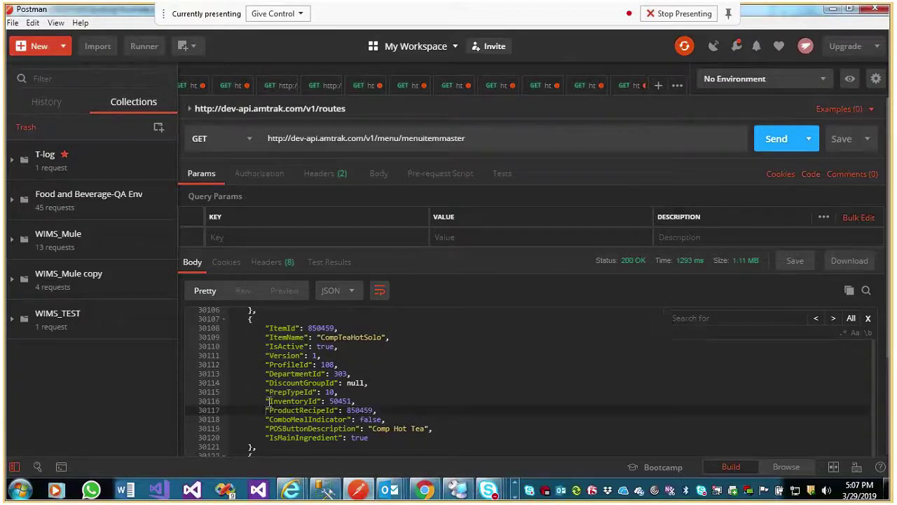
# - Search the menuitemmaster response for the copied text "InventoryId": 50451, and examine the fields of the first matching item
pyautogui.moveTo(266, 401); pyautogui.dragTo(356, 401)
pyautogui.click(378, 396)
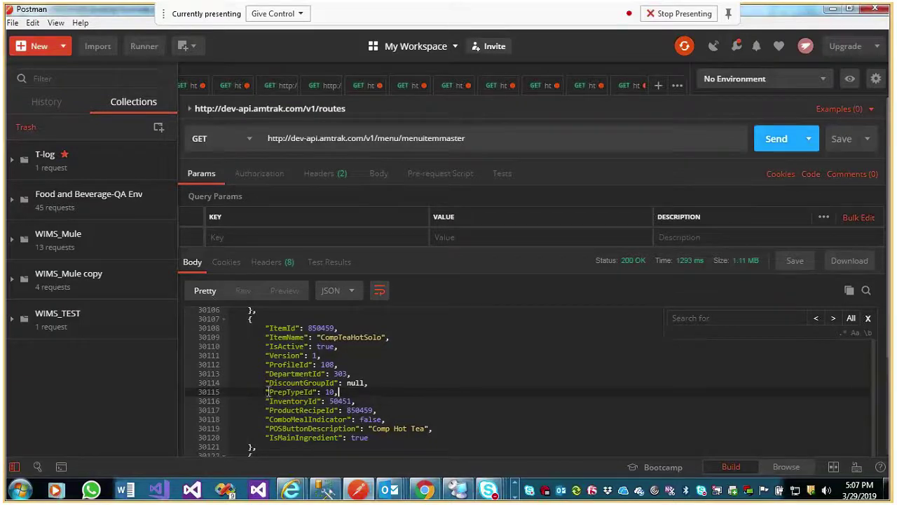
pyautogui.moveTo(262, 401); pyautogui.dragTo(356, 401)
pyautogui.hotkey('ctrl', 'c')
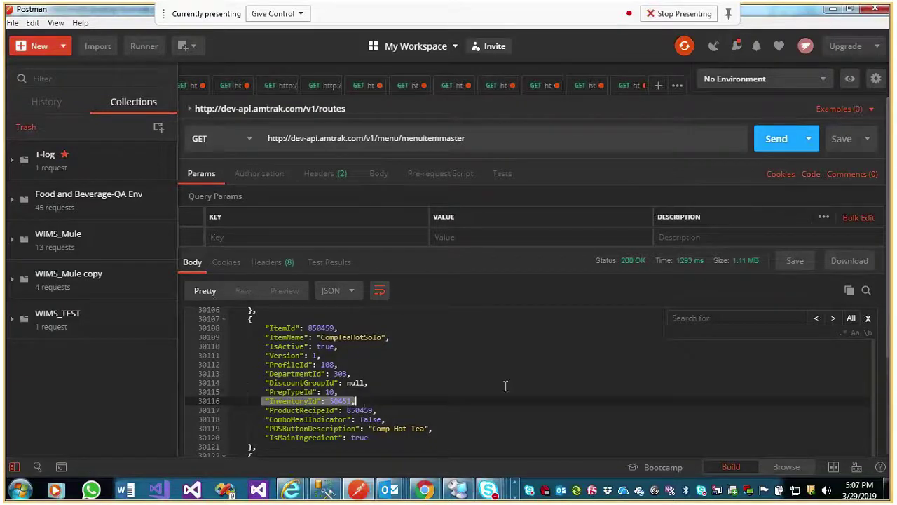
pyautogui.click(716, 320)
pyautogui.hotkey('ctrl', 'v')
pyautogui.press('Return')
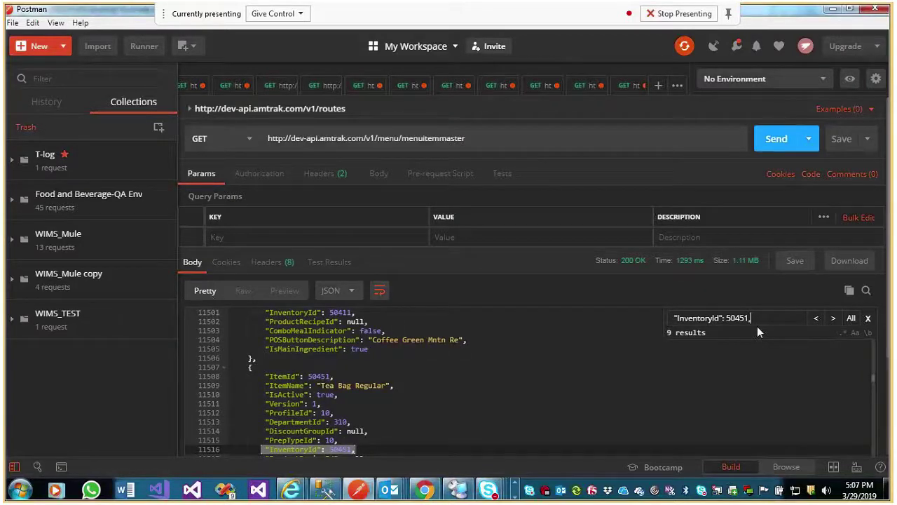
pyautogui.press('Escape')
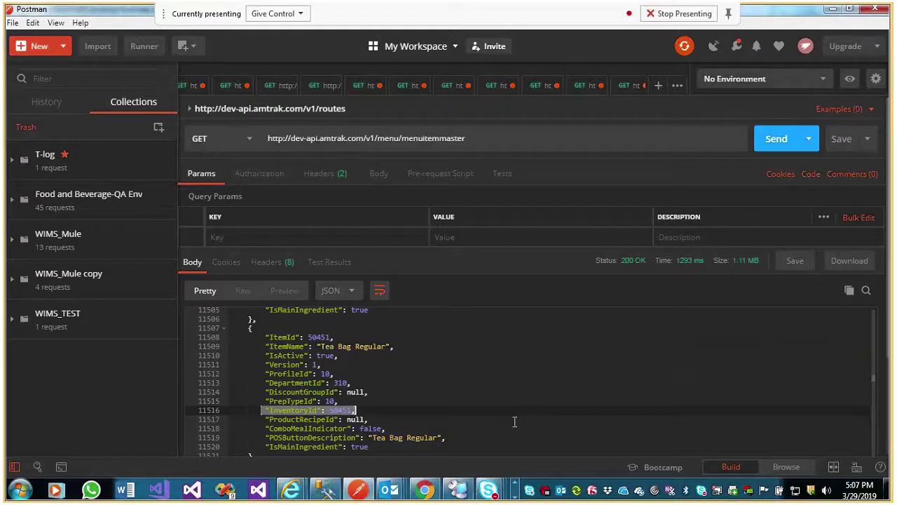
pyautogui.scroll(-1, 515, 422)
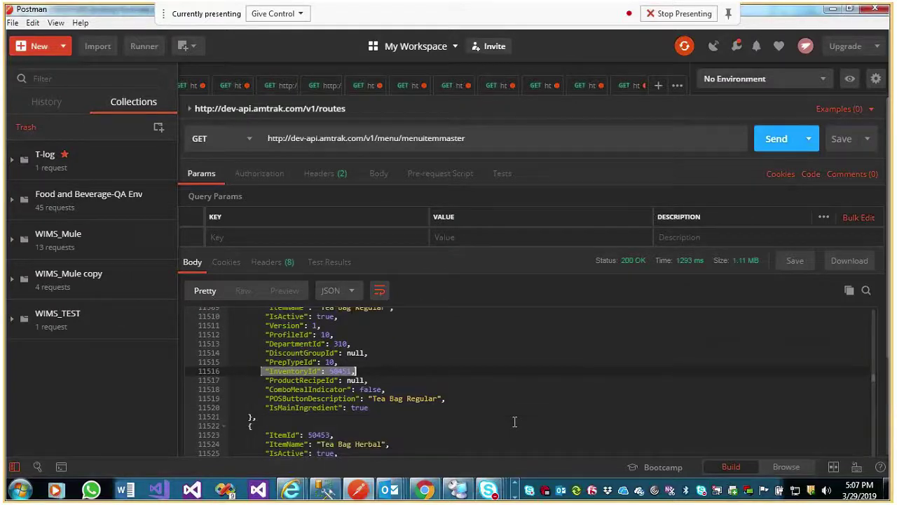
pyautogui.scroll(1, 515, 421)
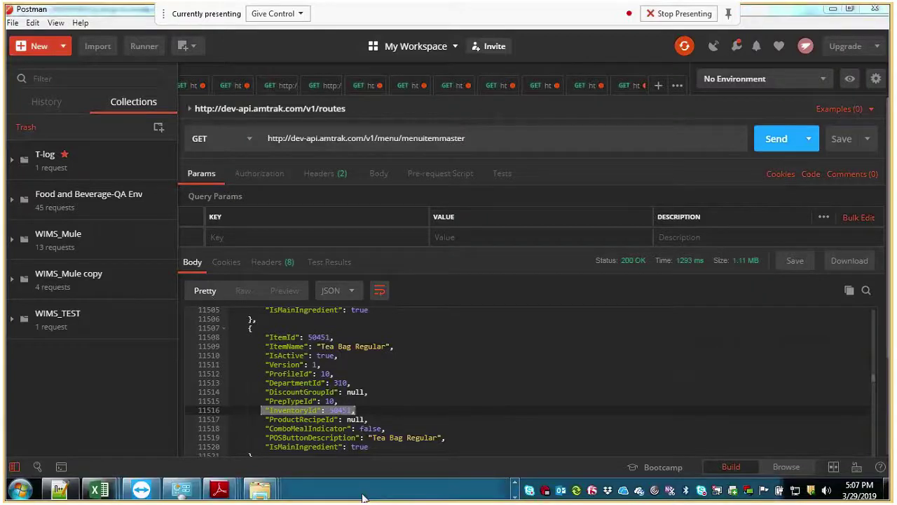
# - Return to the notes in Notepad++ and examine the whole OtherInventoryids block in the sample response
pyautogui.click(59, 490)
pyautogui.click(405, 350)
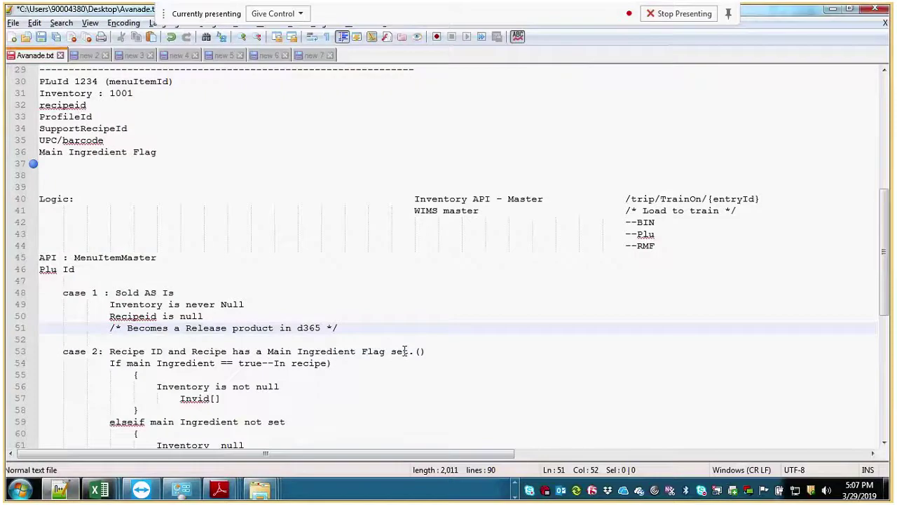
pyautogui.scroll(-5, 369, 302)
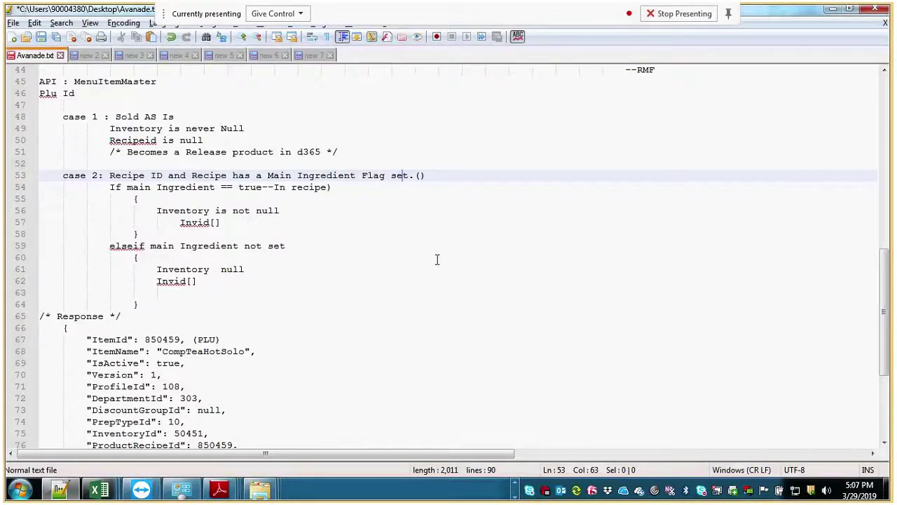
pyautogui.scroll(-2, 191, 382)
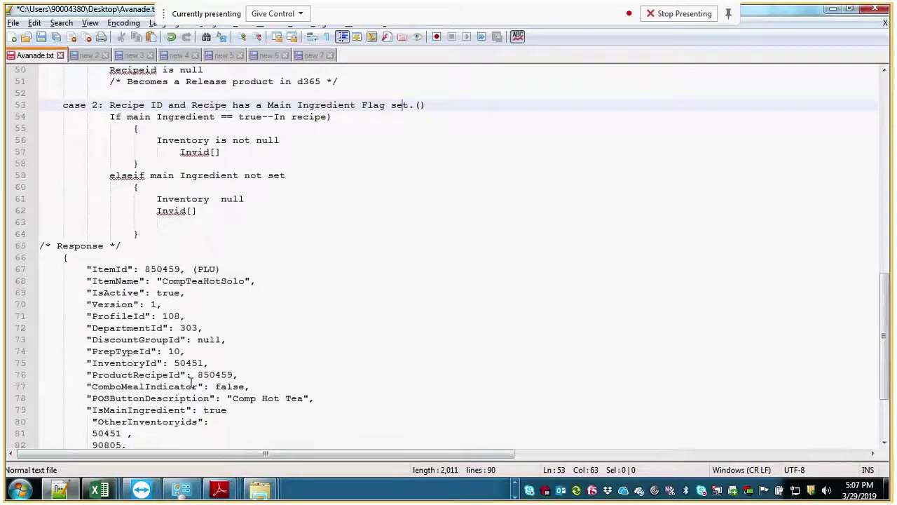
pyautogui.scroll(-3, 191, 382)
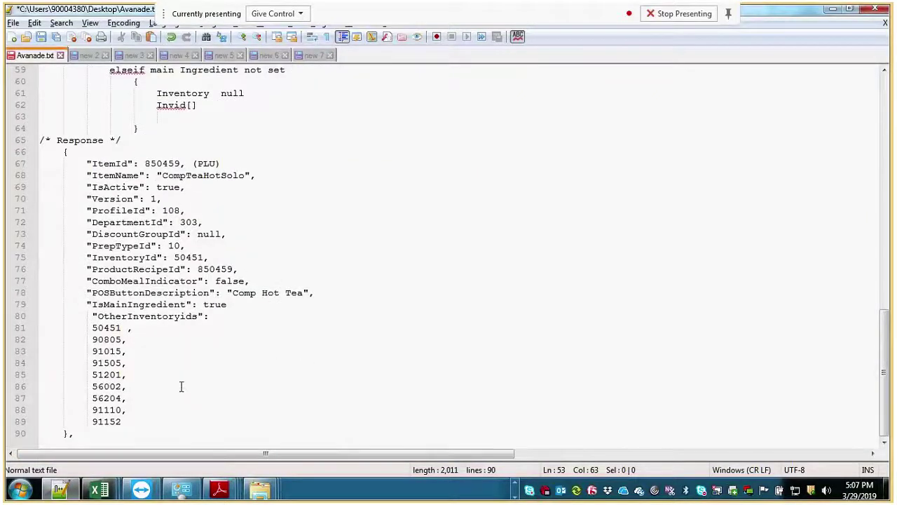
pyautogui.click(128, 417)
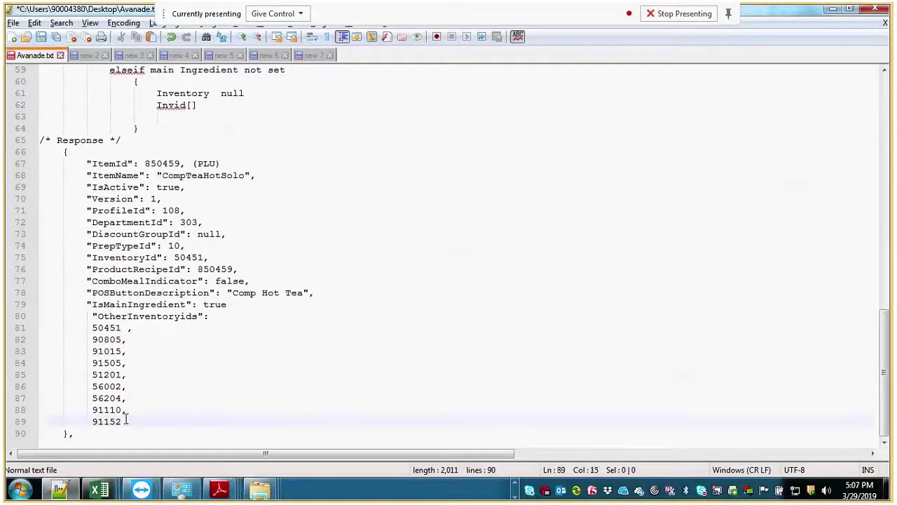
pyautogui.moveTo(128, 417); pyautogui.dragTo(69, 316)
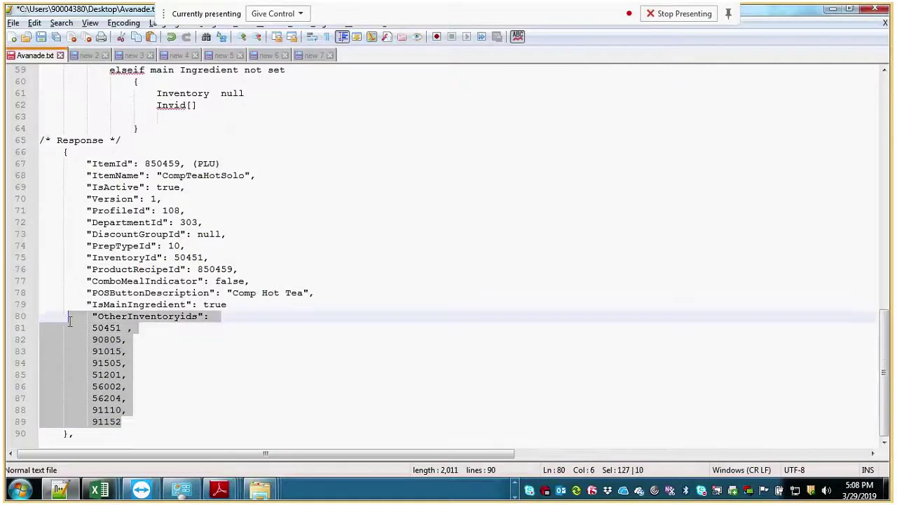
pyautogui.click(354, 361)
# - Compare the case 2 recipe logic with the sample response, examining the 90805 and 91152 entries in OtherInventoryids
pyautogui.scroll(6, 354, 359)
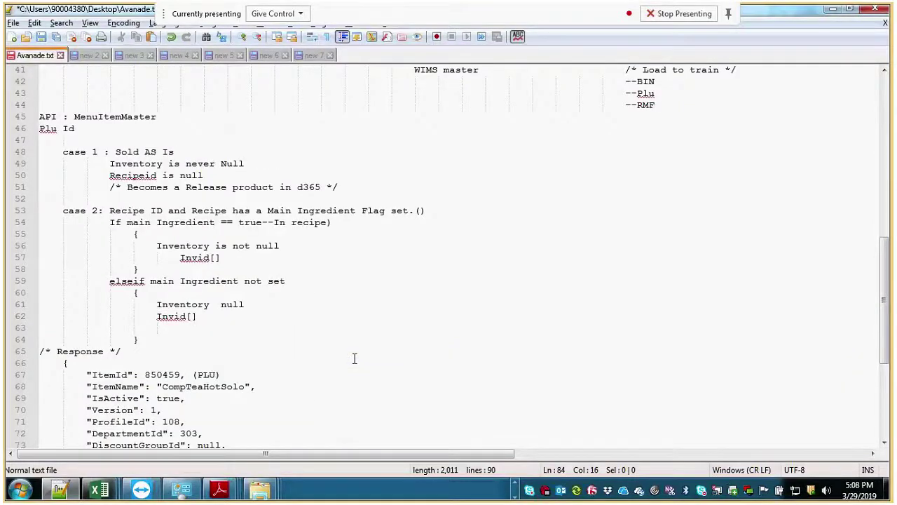
pyautogui.scroll(-3, 354, 359)
pyautogui.scroll(-1, 354, 359)
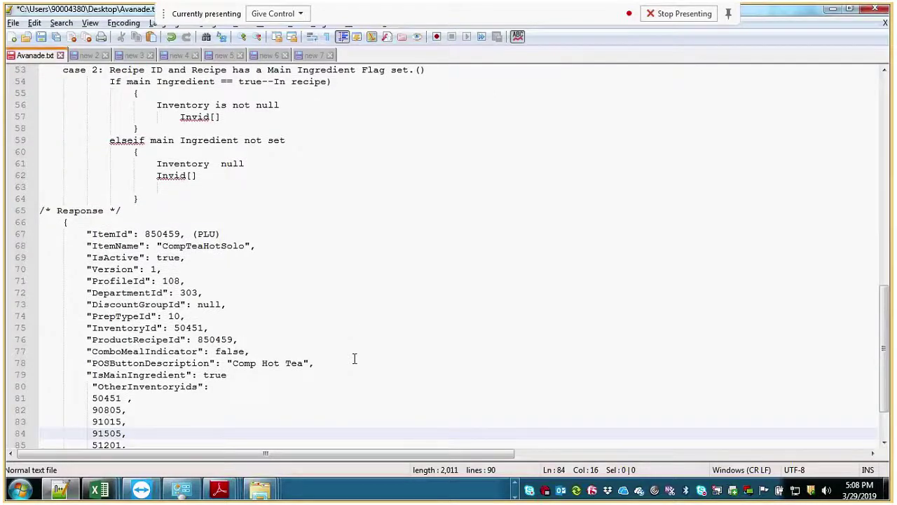
pyautogui.scroll(-2, 354, 359)
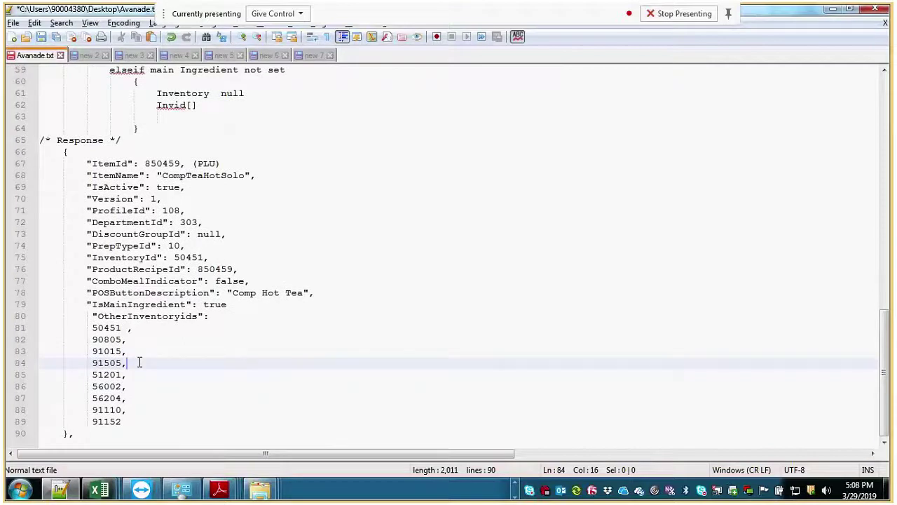
pyautogui.moveTo(127, 339); pyautogui.dragTo(86, 340)
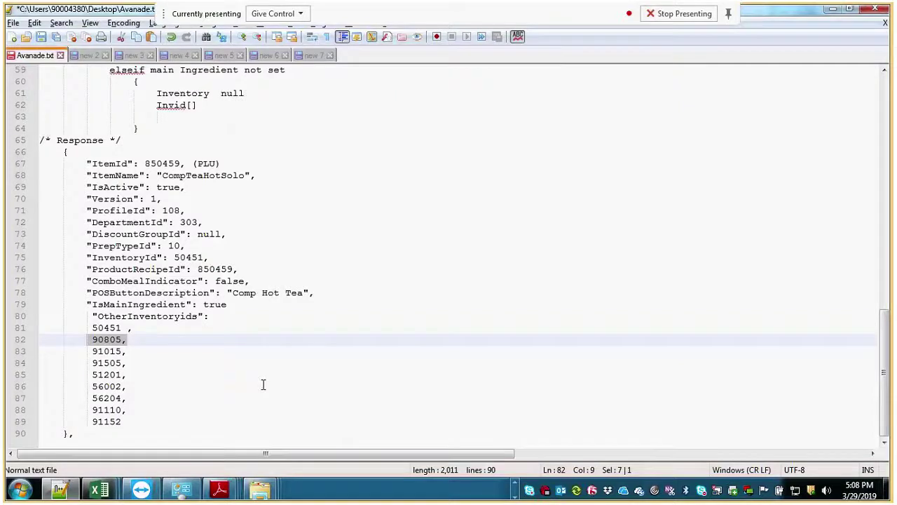
pyautogui.scroll(2, 263, 384)
pyautogui.scroll(-1, 172, 386)
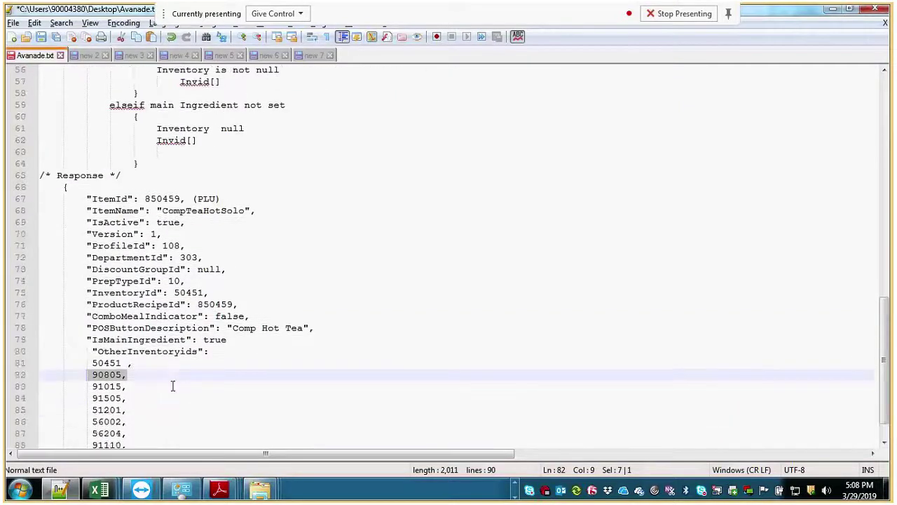
pyautogui.scroll(-1, 150, 418)
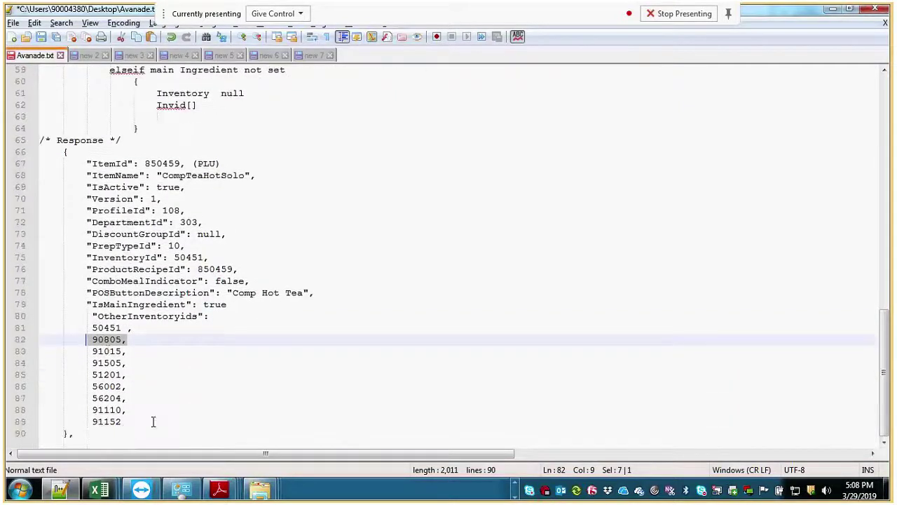
pyautogui.moveTo(121, 420); pyautogui.dragTo(63, 418)
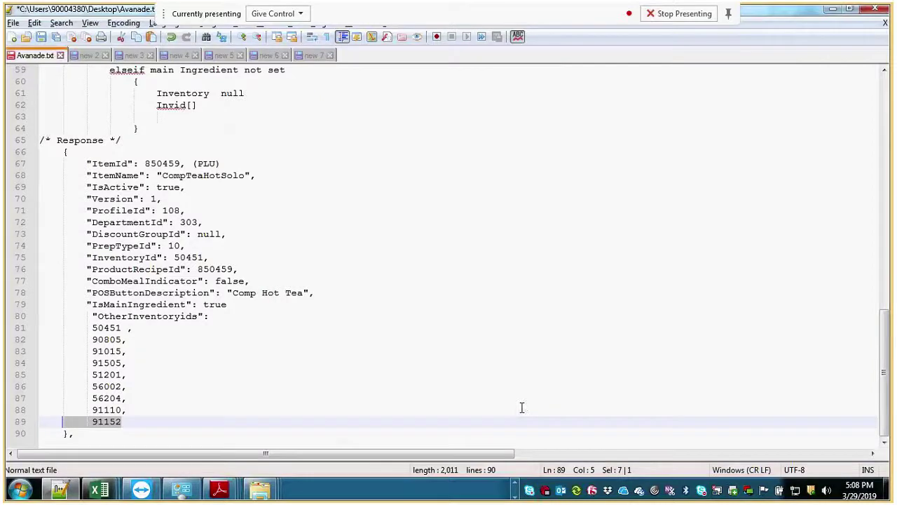
# - Review the notes from the MenuItemMaster logic back up to the POS Set Up section at the start of the file
pyautogui.scroll(1, 521, 407)
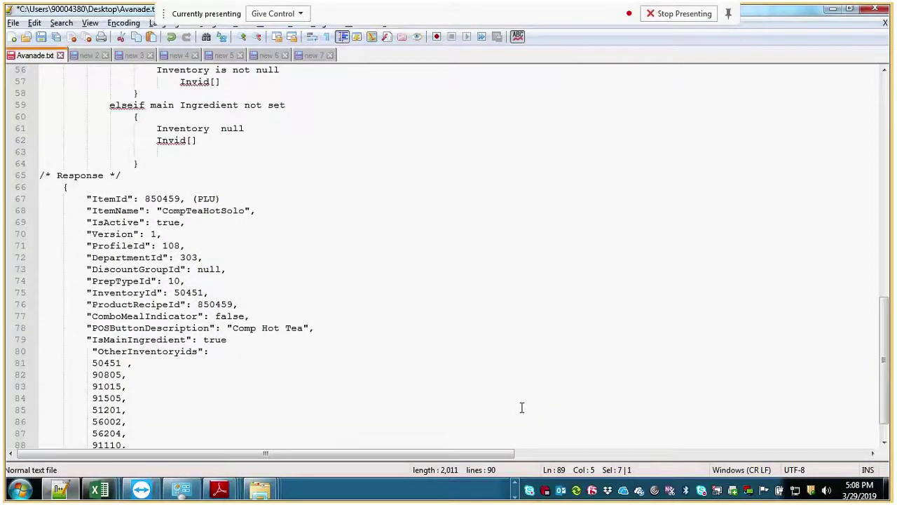
pyautogui.scroll(6, 522, 408)
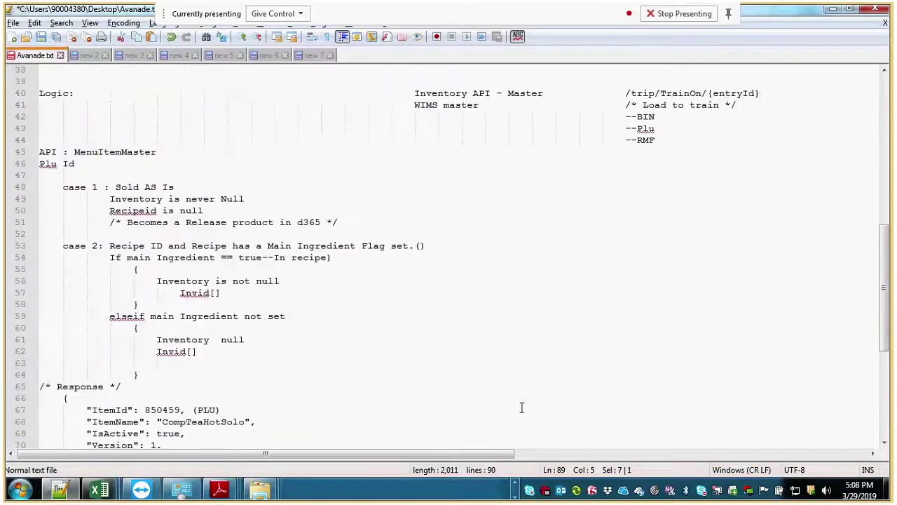
pyautogui.scroll(2, 522, 408)
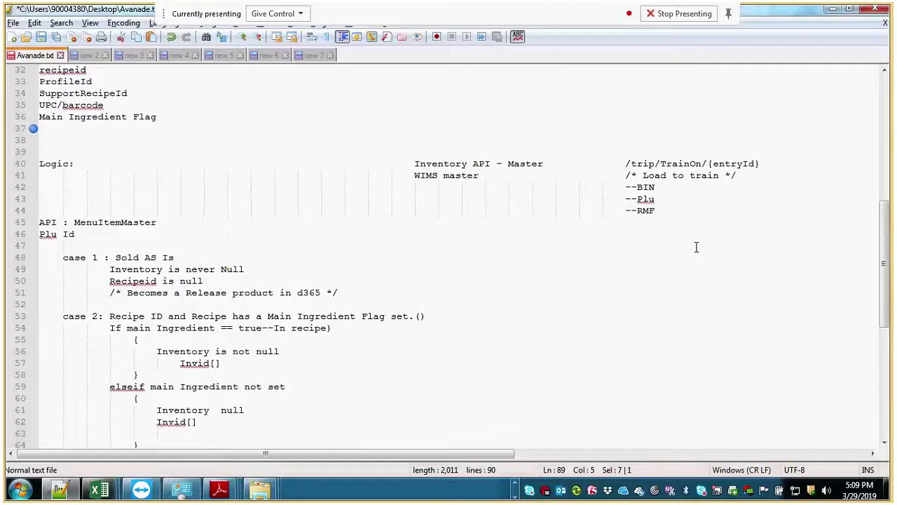
pyautogui.scroll(5, 595, 190)
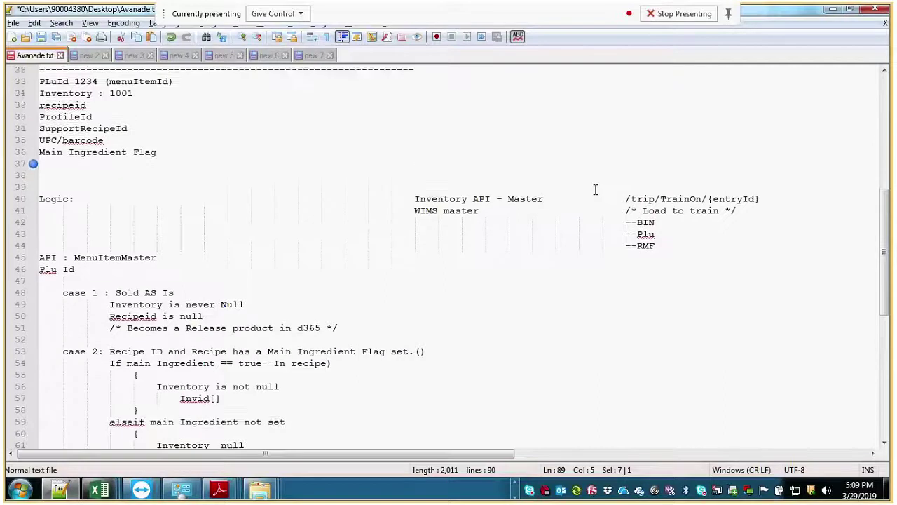
pyautogui.scroll(5, 577, 190)
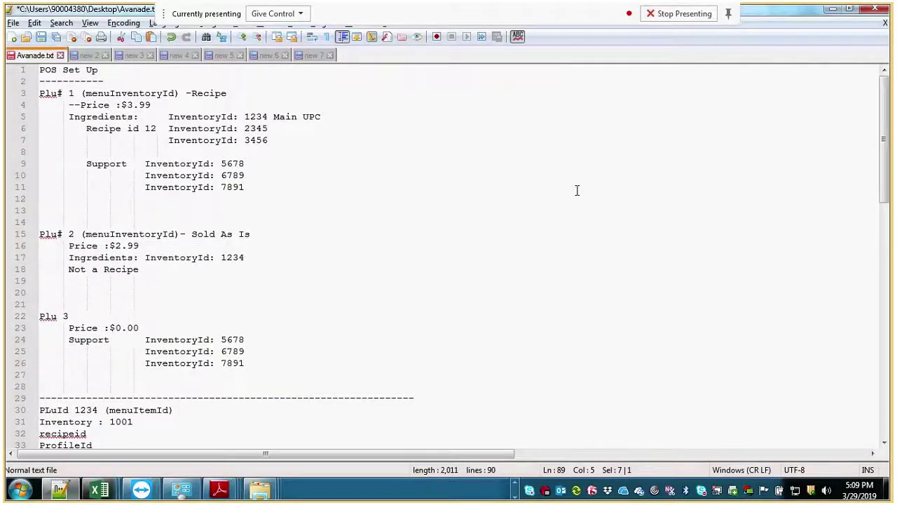
# - Insert the heading "fields", underlined with "-------", above the PLuId 1234 list, using the spell-check suggestion for its spelling
pyautogui.scroll(-6, 185, 202)
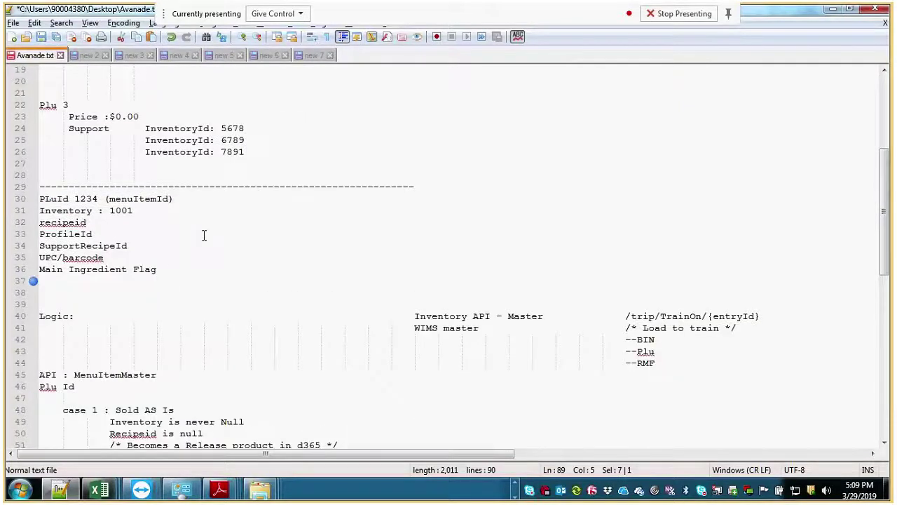
pyautogui.click(450, 189)
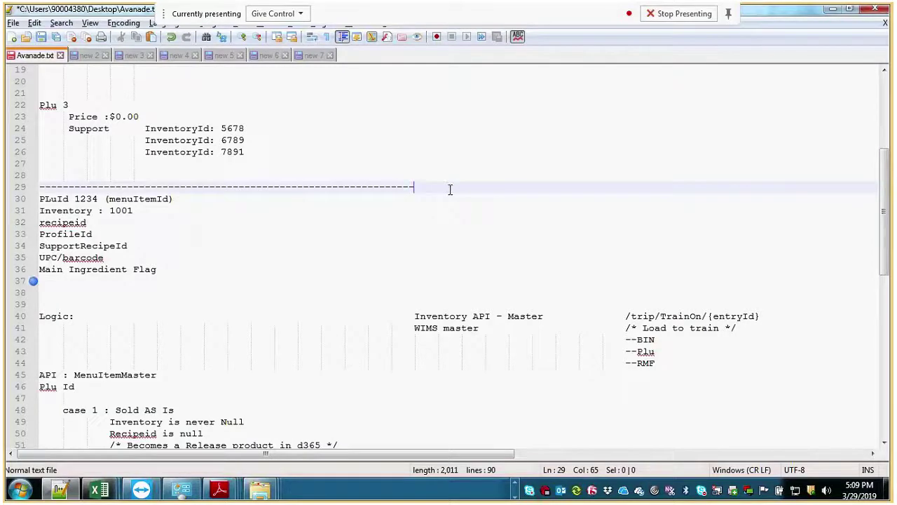
pyautogui.press('Return')
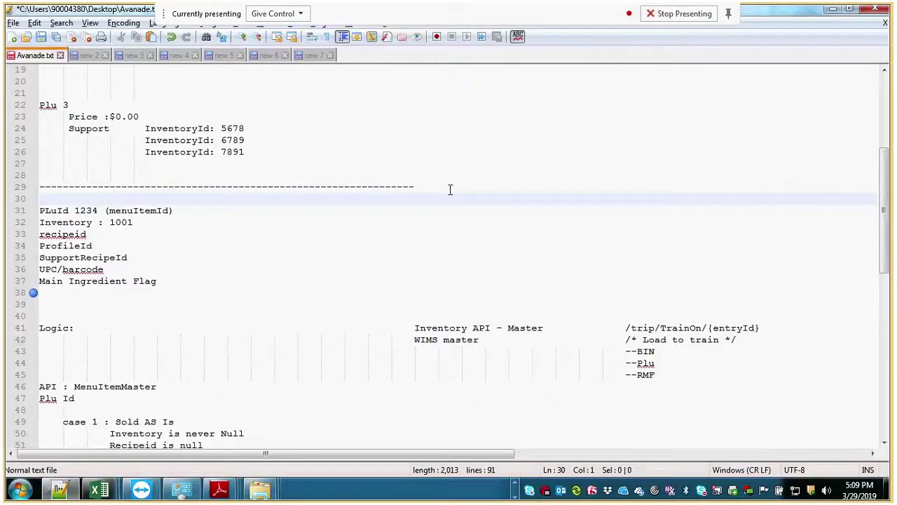
pyautogui.write('feilds\\')
pyautogui.press('BackSpace')
pyautogui.press('Return')
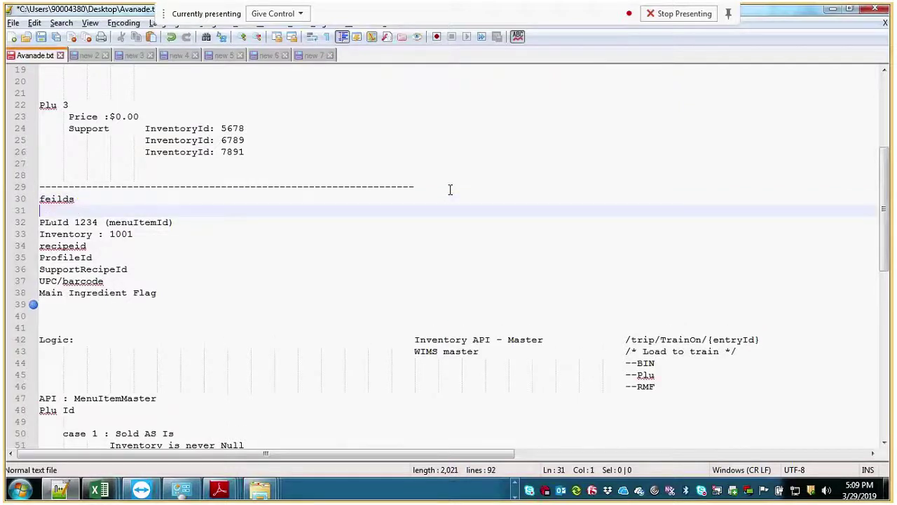
pyautogui.write('-------')
pyautogui.rightClick(62, 199)
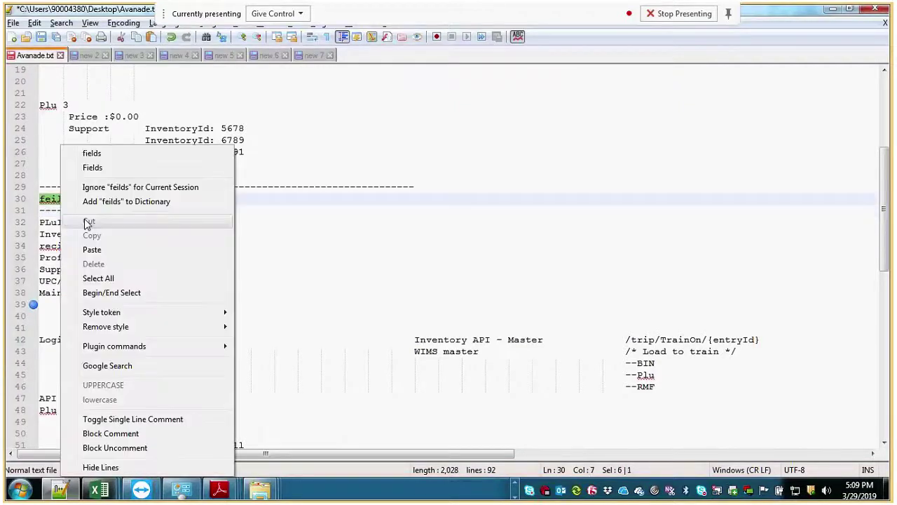
pyautogui.click(118, 153)
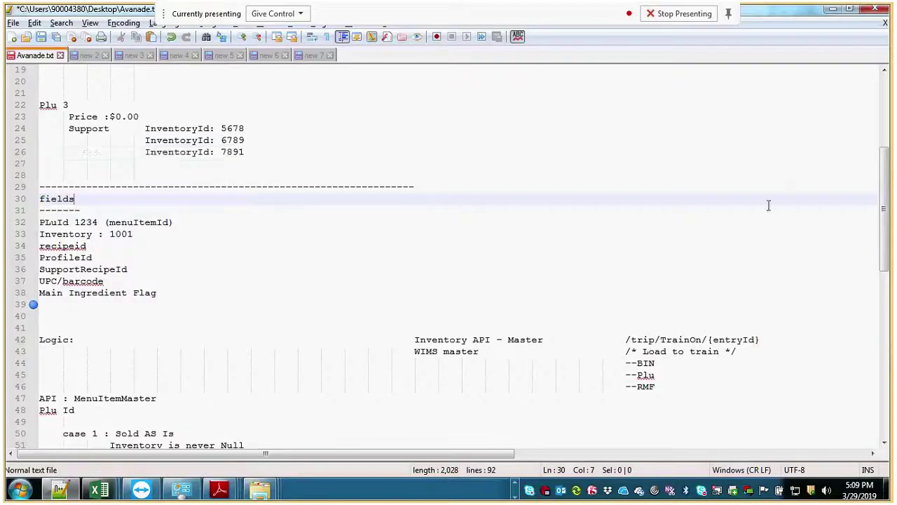
# - Remove the extra space before "OtherInventoryids" and the one between 50451 and its comma in the sample response
pyautogui.scroll(-6, 614, 271)
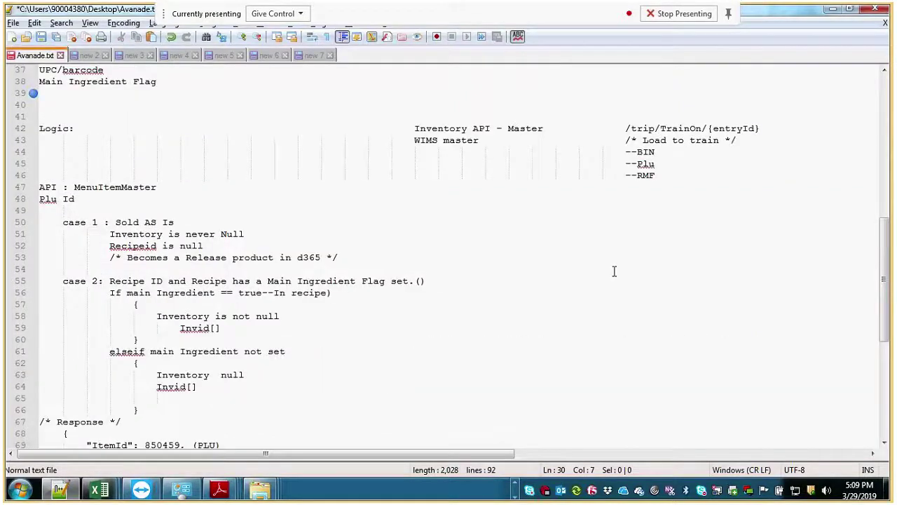
pyautogui.scroll(-8, 614, 271)
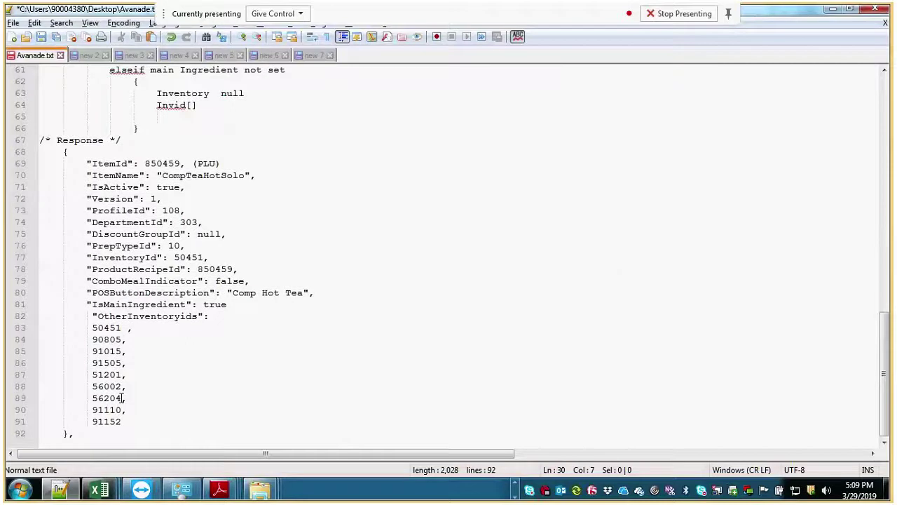
pyautogui.click(92, 316)
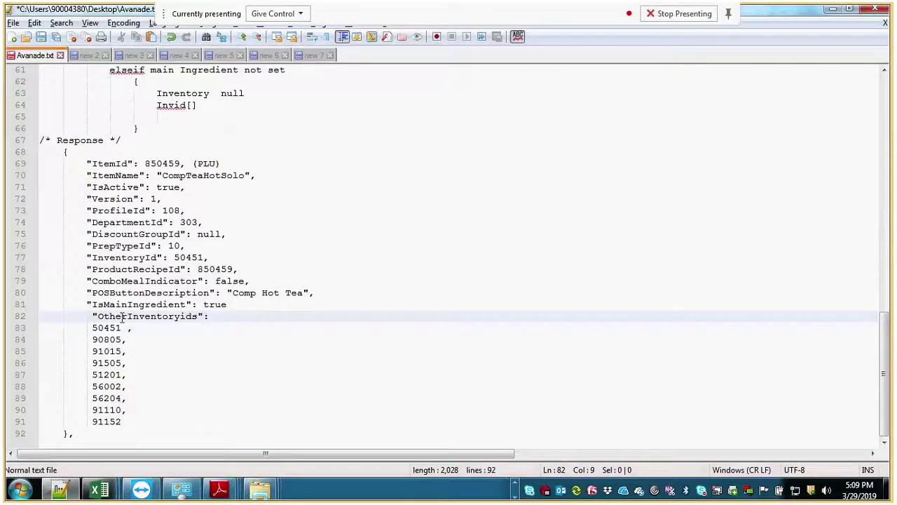
pyautogui.press('BackSpace')
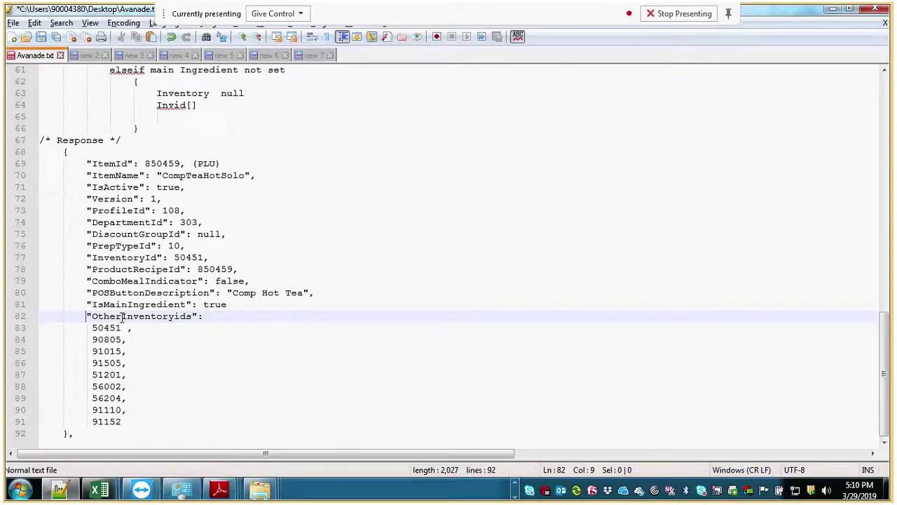
pyautogui.click(180, 325)
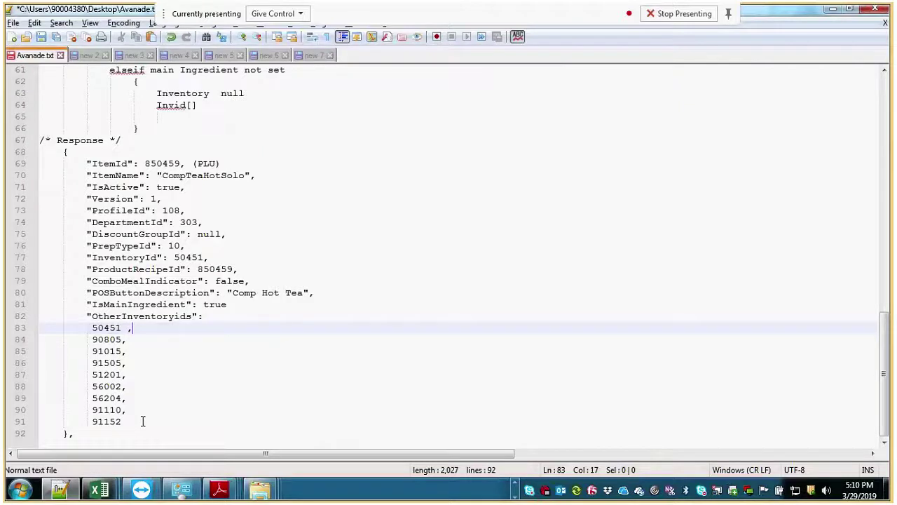
pyautogui.click(119, 327)
pyautogui.press('Delete')
# - Compare the OtherInventoryids block in the sample response with the case 1 and case 2 logic above it
pyautogui.moveTo(80, 316); pyautogui.dragTo(211, 421)
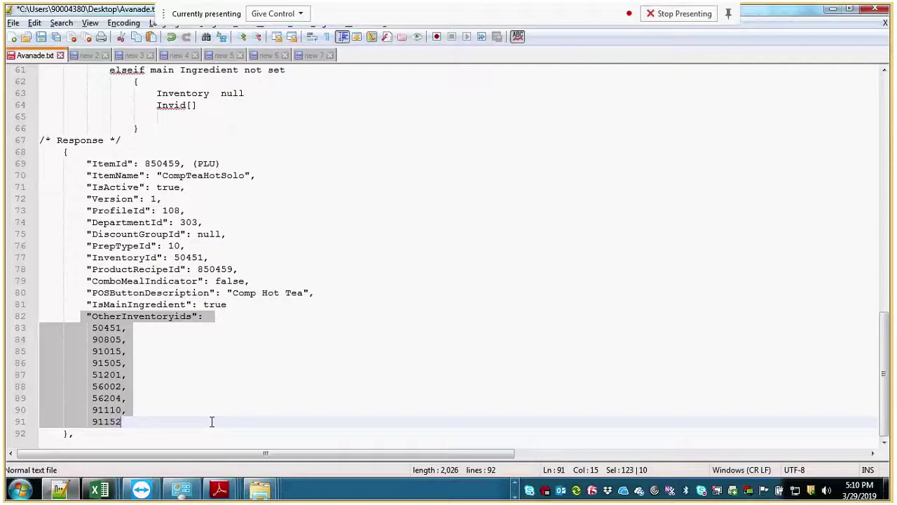
pyautogui.click(242, 344)
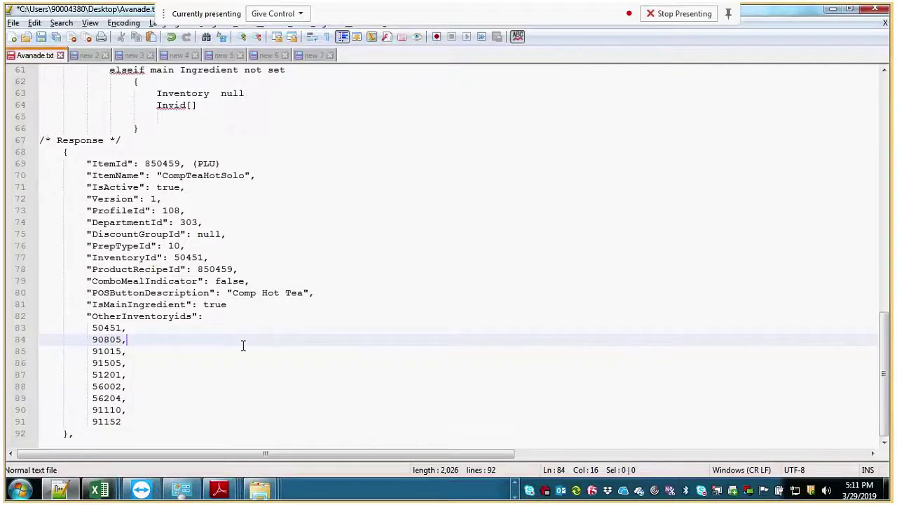
pyautogui.scroll(1, 242, 345)
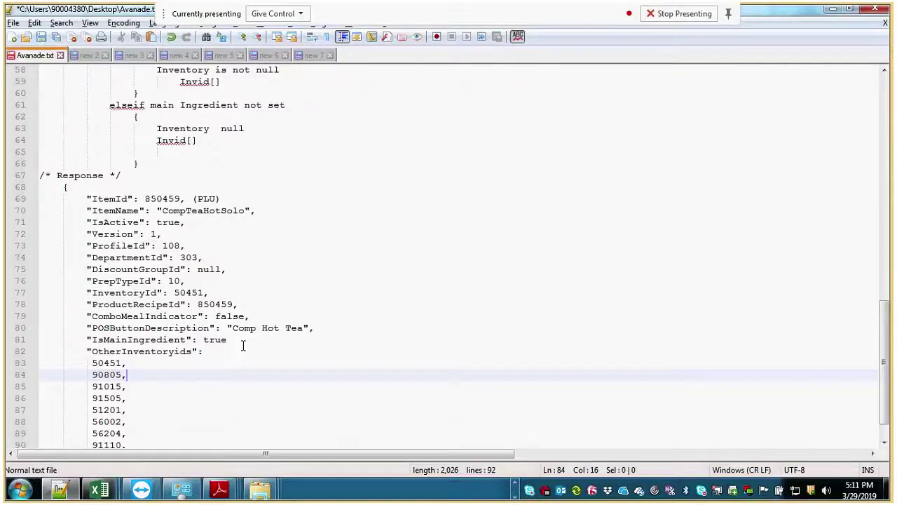
pyautogui.scroll(-1, 243, 345)
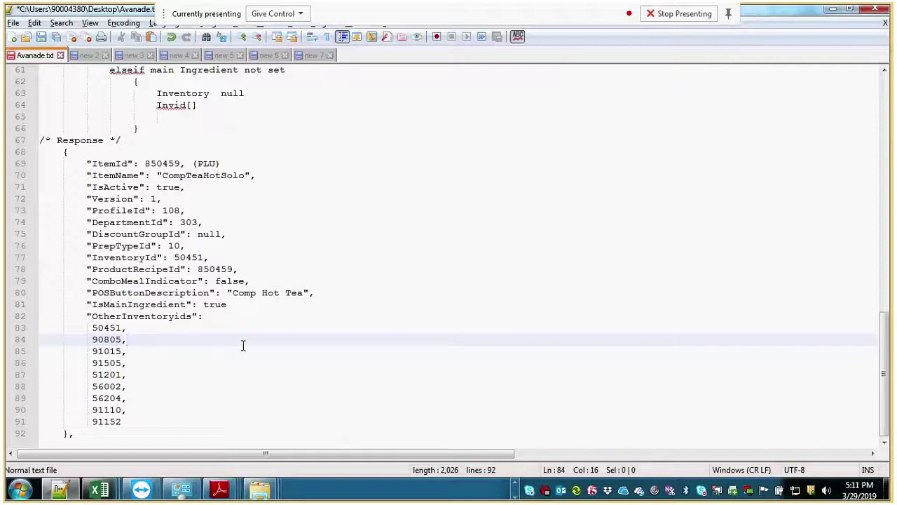
pyautogui.scroll(4, 242, 345)
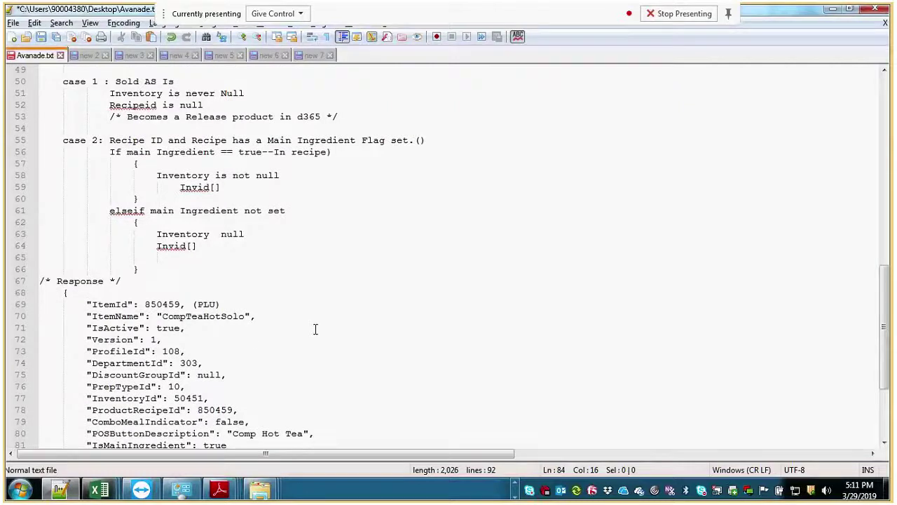
pyautogui.scroll(-3, 344, 331)
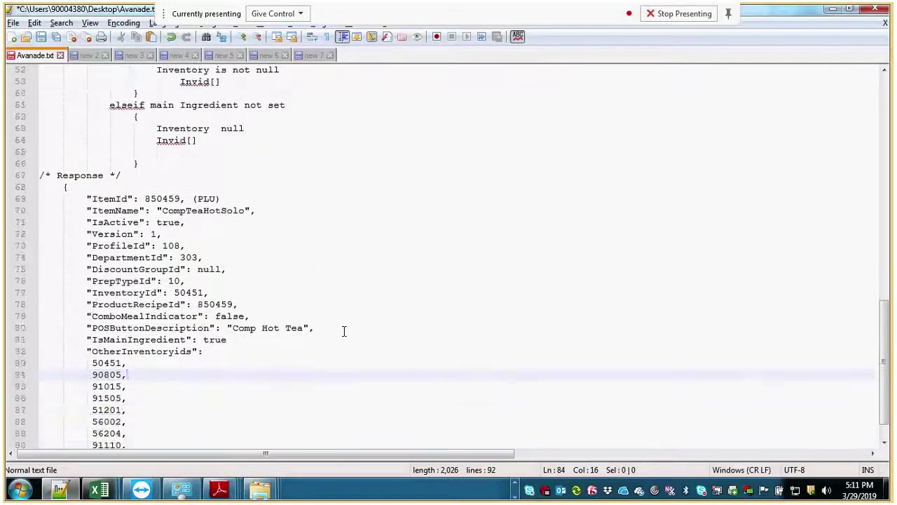
pyautogui.scroll(2, 344, 331)
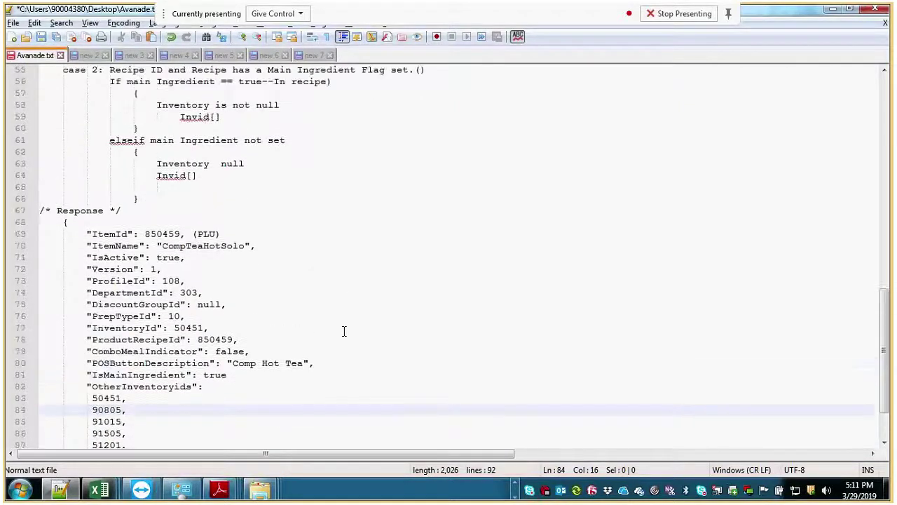
pyautogui.scroll(1, 345, 331)
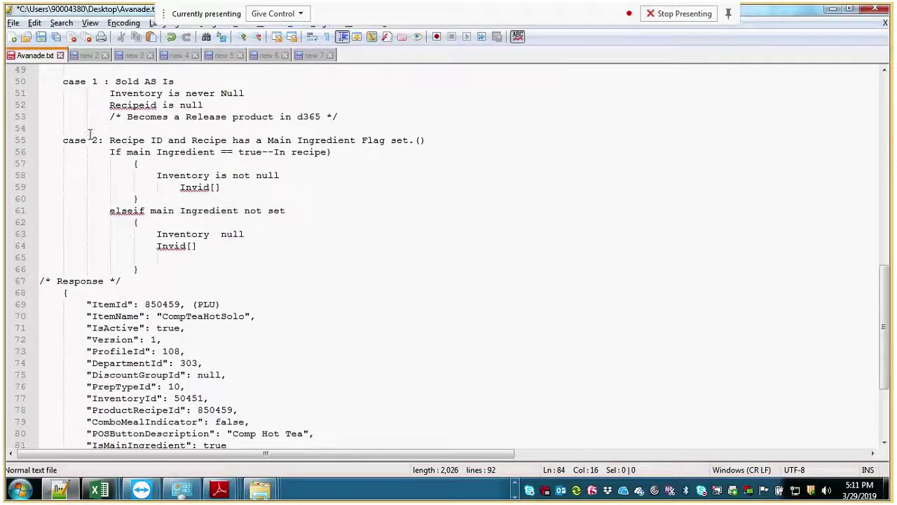
pyautogui.click(60, 141)
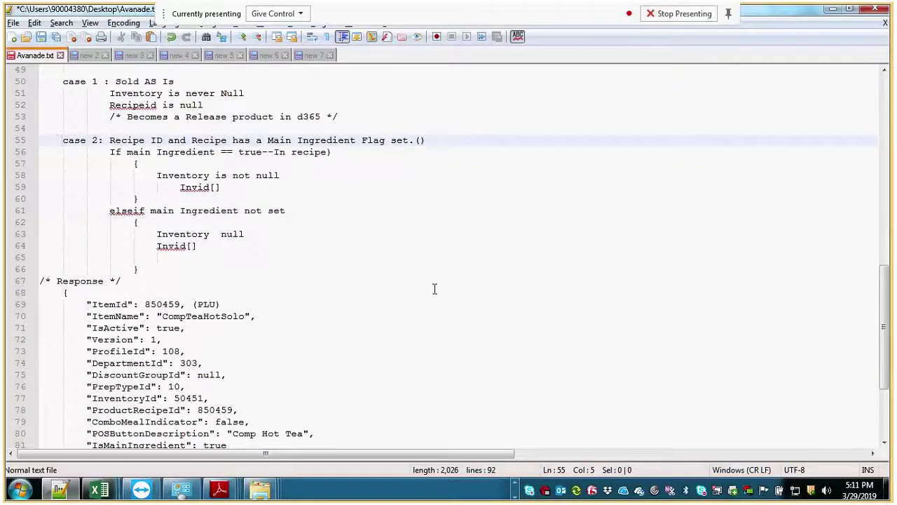
pyautogui.scroll(1, 434, 289)
pyautogui.scroll(2, 434, 288)
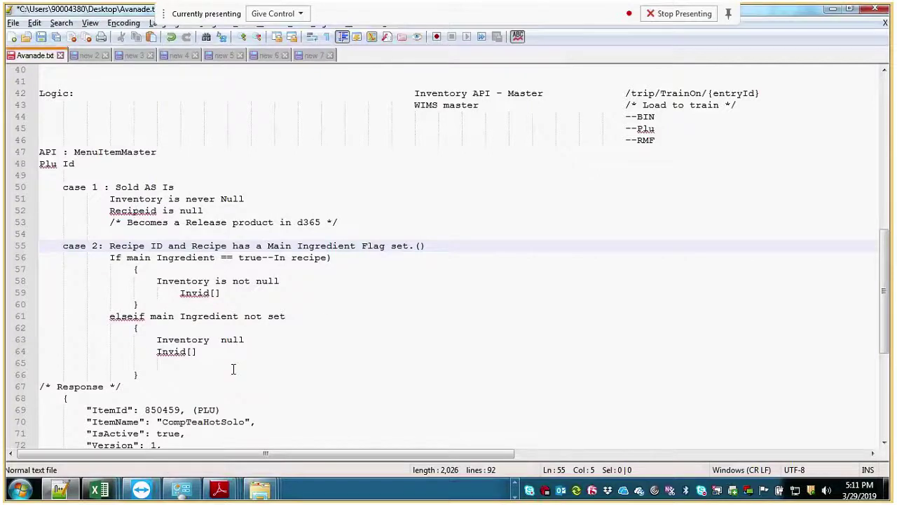
pyautogui.scroll(-3, 334, 334)
pyautogui.scroll(-3, 334, 334)
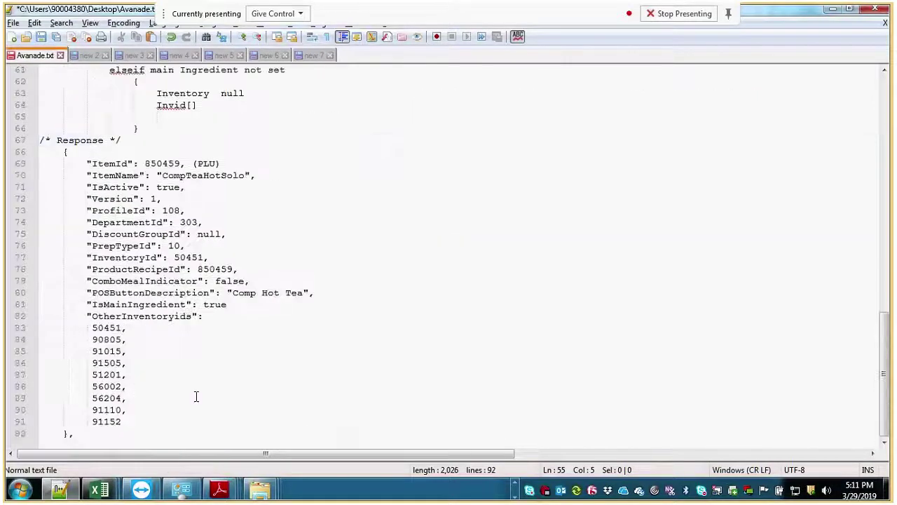
# - Examine how the OtherInventoryids list relates to the ProductRecipeId and ItemName values in the sample response
pyautogui.click(130, 422)
pyautogui.moveTo(130, 421); pyautogui.dragTo(87, 316)
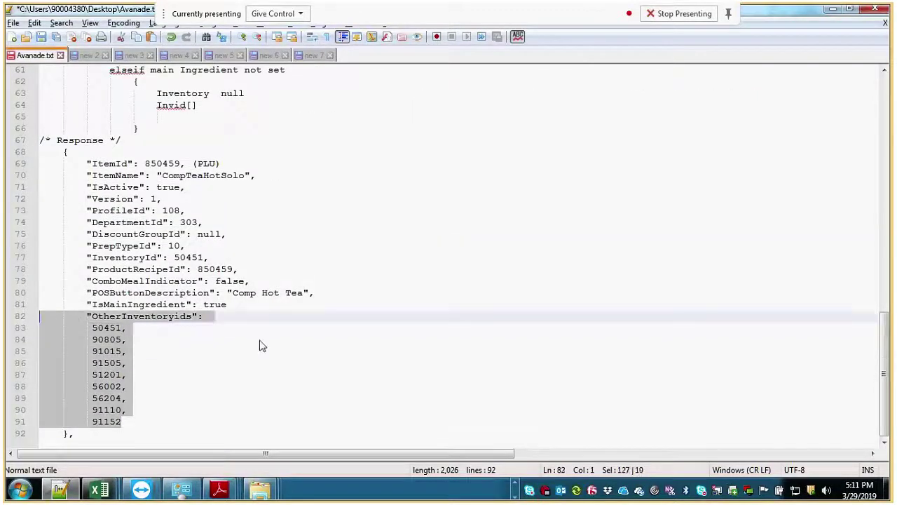
pyautogui.click(260, 340)
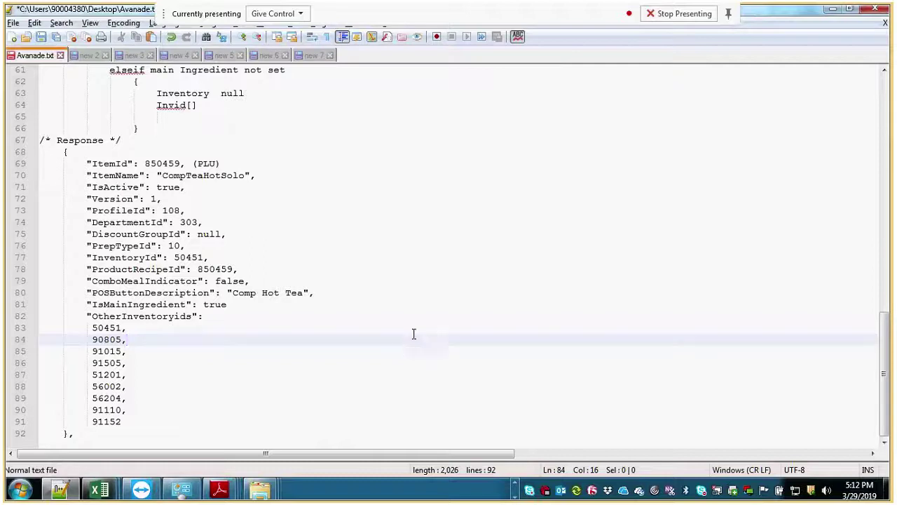
pyautogui.click(204, 269)
pyautogui.doubleClick(204, 269)
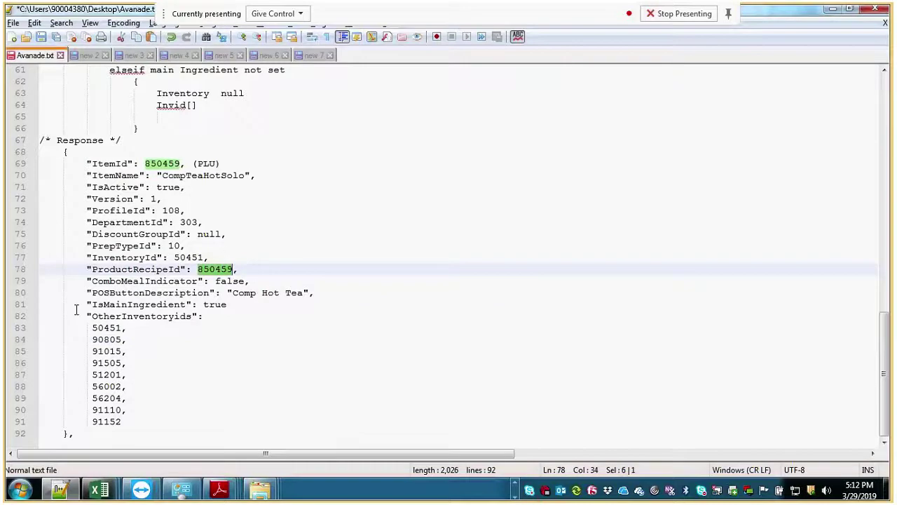
pyautogui.moveTo(90, 327); pyautogui.dragTo(208, 414)
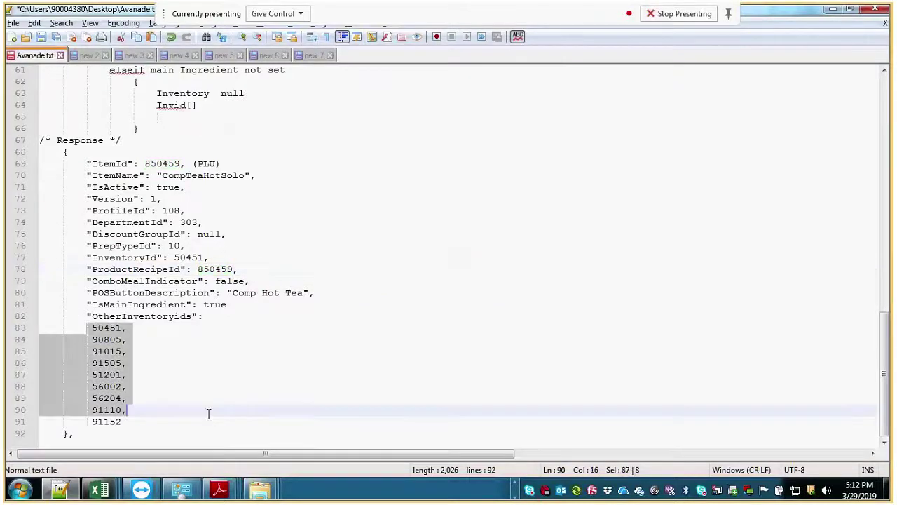
pyautogui.press('Up')
pyautogui.press('Up')
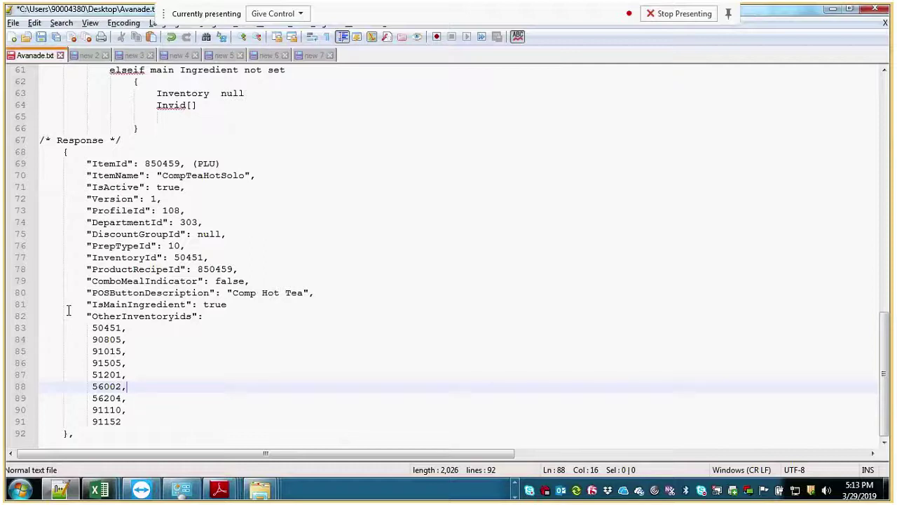
pyautogui.doubleClick(168, 176)
pyautogui.click(450, 233)
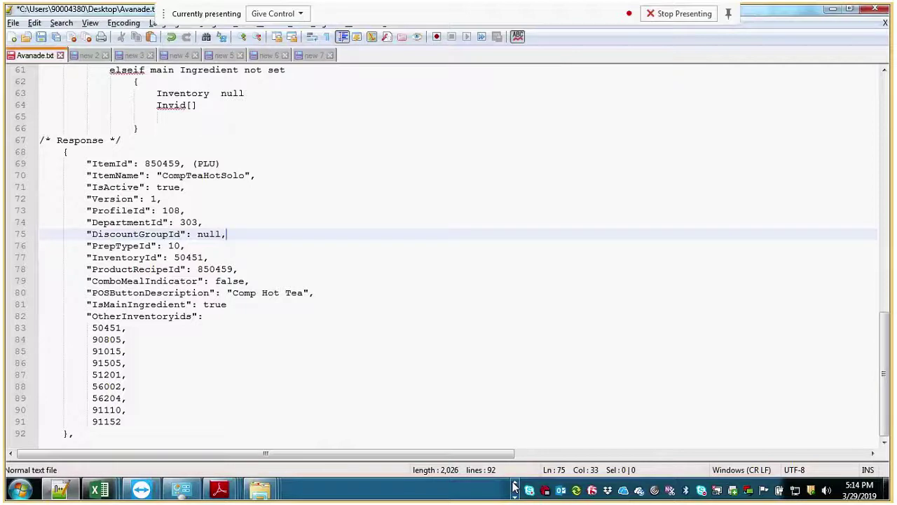
# - Switch to Chrome and open the Recipe page among the menu functions of the Food & Beverage Management Systems site
pyautogui.moveTo(433, 495)
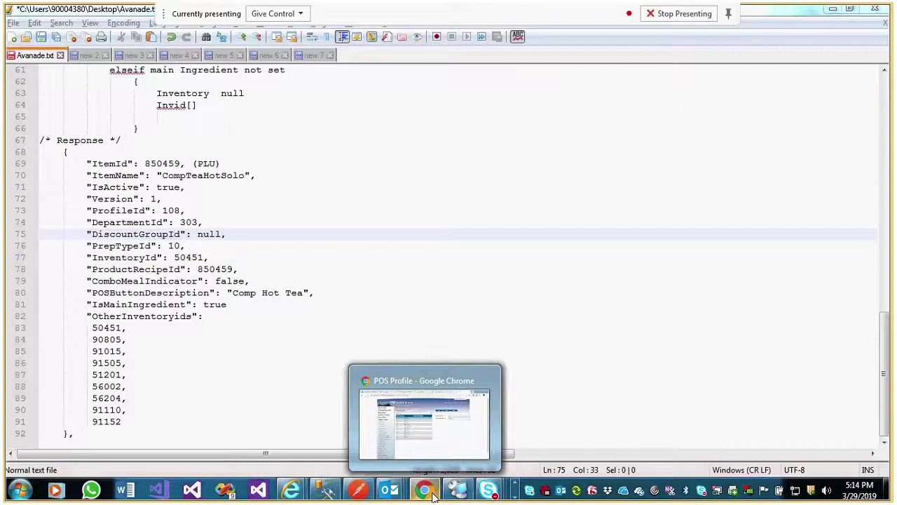
pyautogui.click(433, 496)
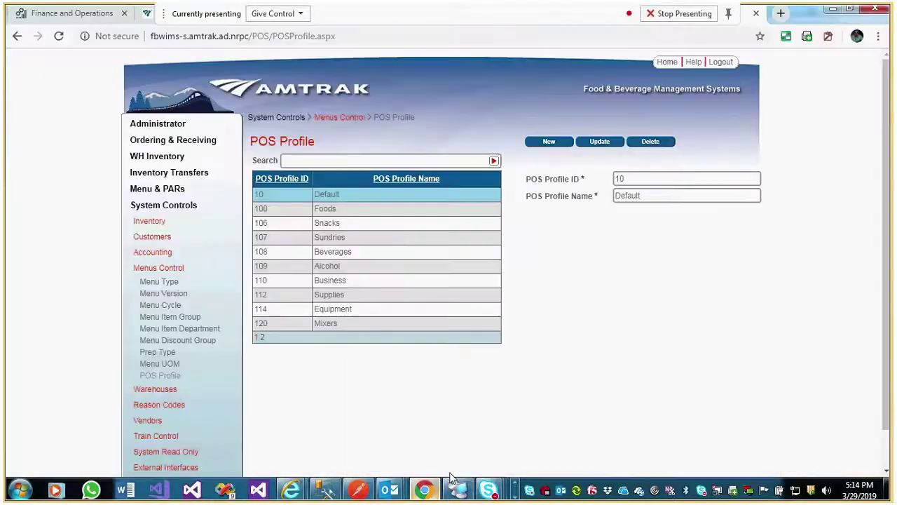
pyautogui.click(163, 193)
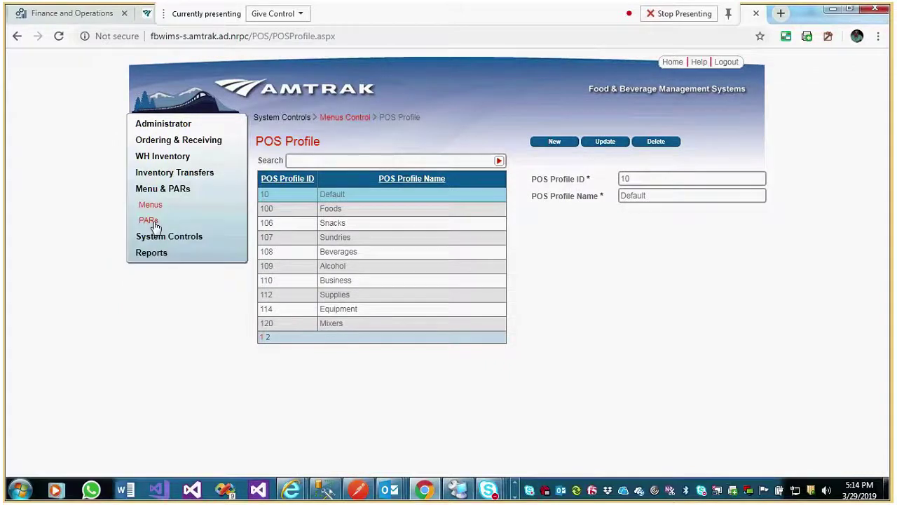
pyautogui.click(150, 221)
pyautogui.click(175, 190)
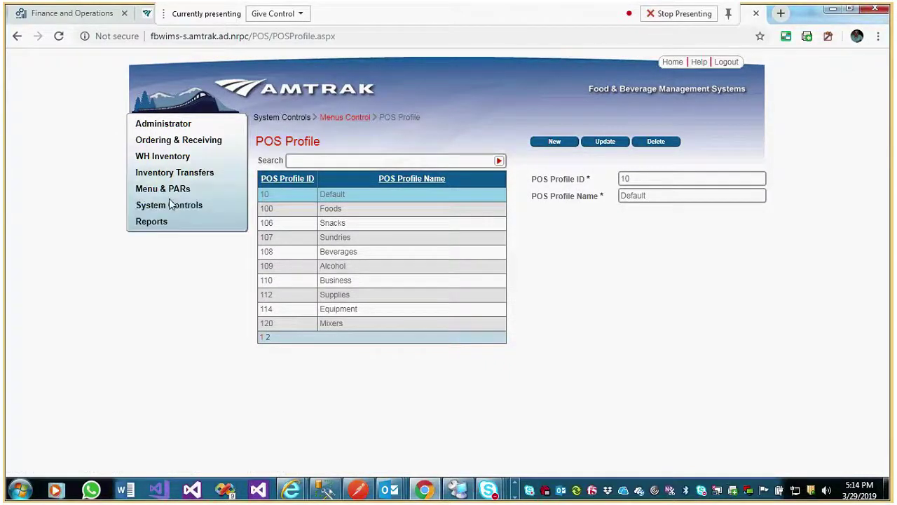
pyautogui.click(182, 193)
pyautogui.click(156, 219)
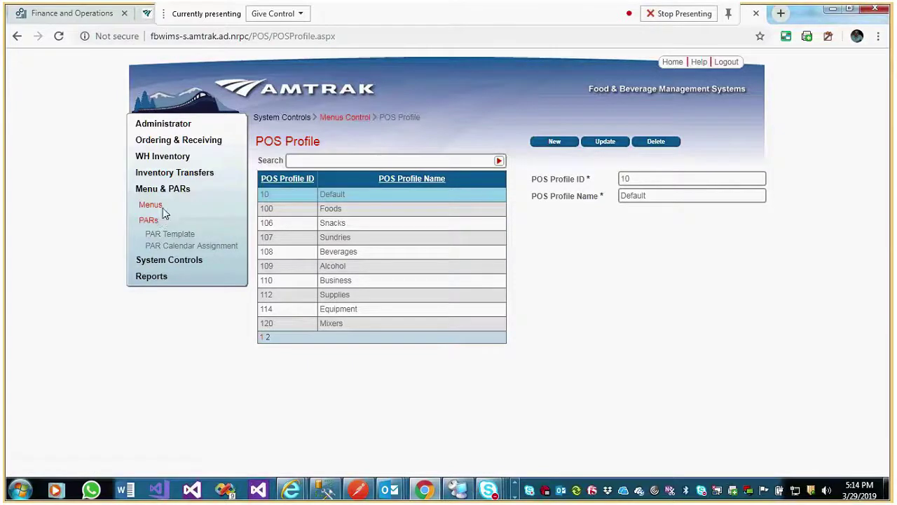
pyautogui.click(154, 205)
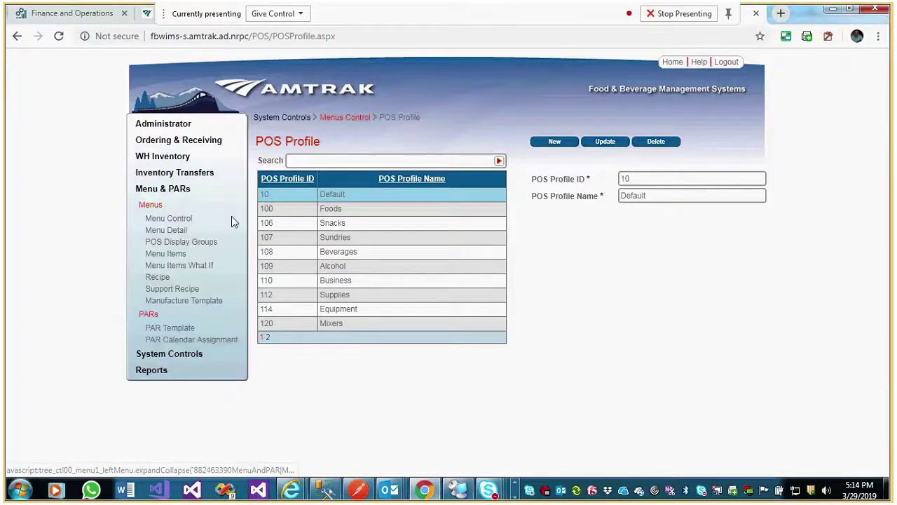
pyautogui.click(158, 279)
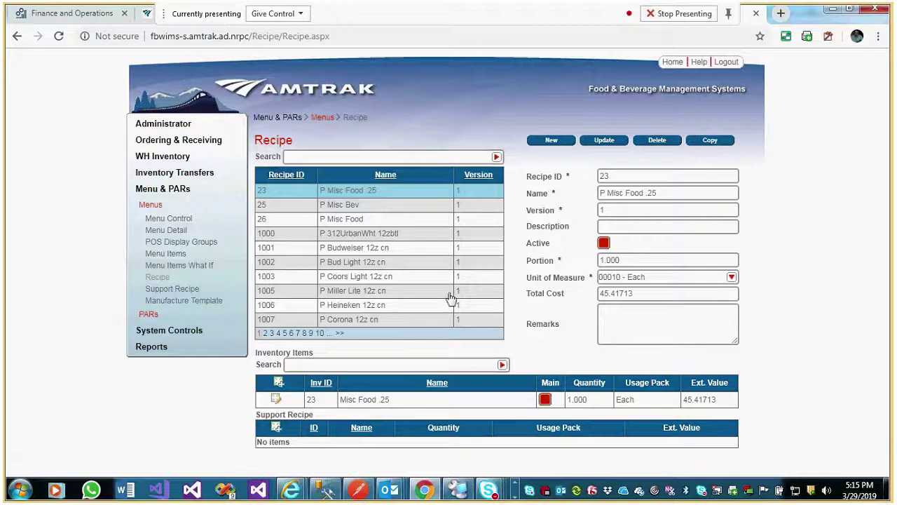
# - Open the POS Display Groups page, search for menu 749 and look through its available menu items
pyautogui.click(204, 242)
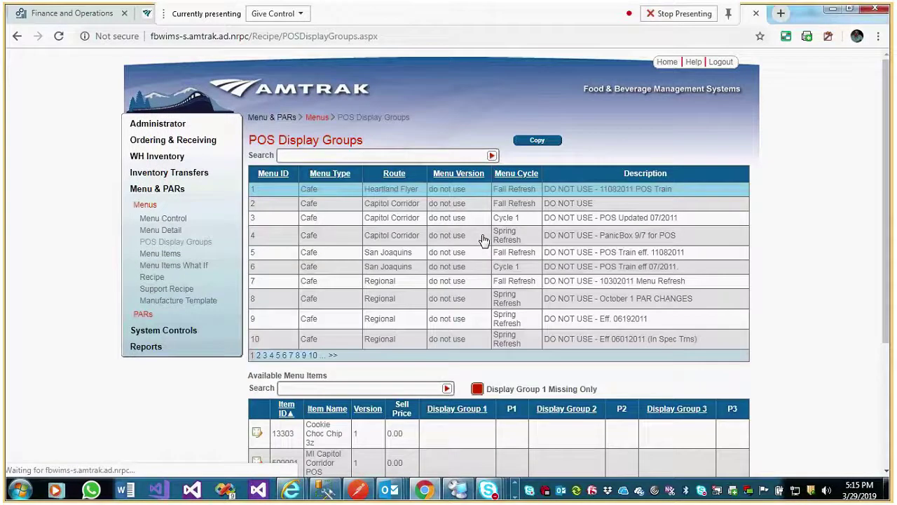
pyautogui.click(410, 153)
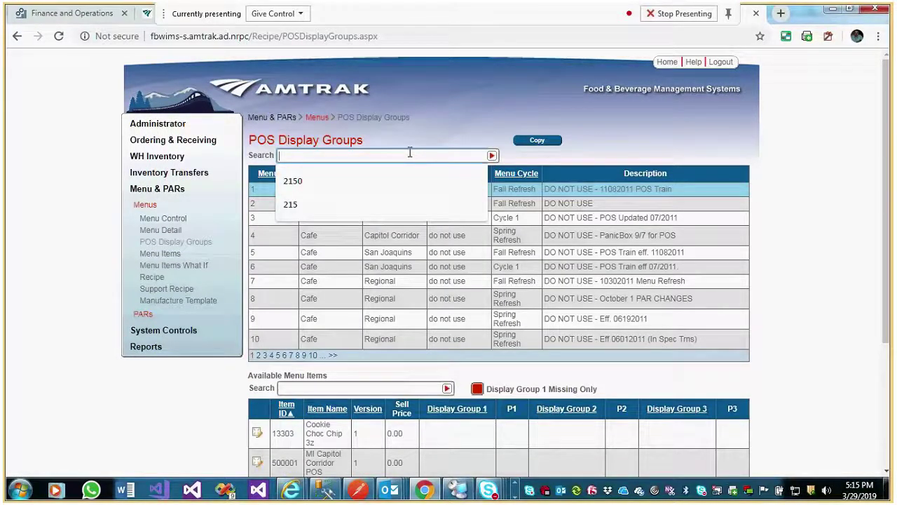
pyautogui.press('Escape')
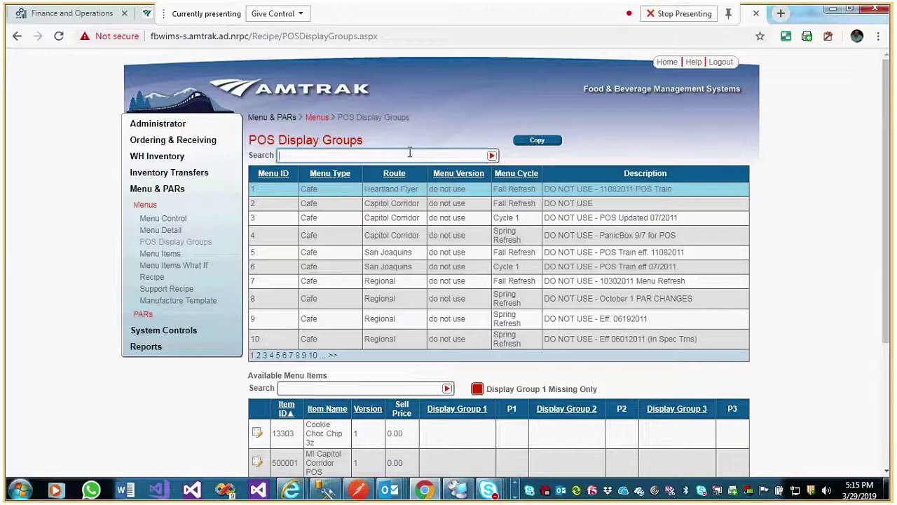
pyautogui.write('749')
pyautogui.press('Return')
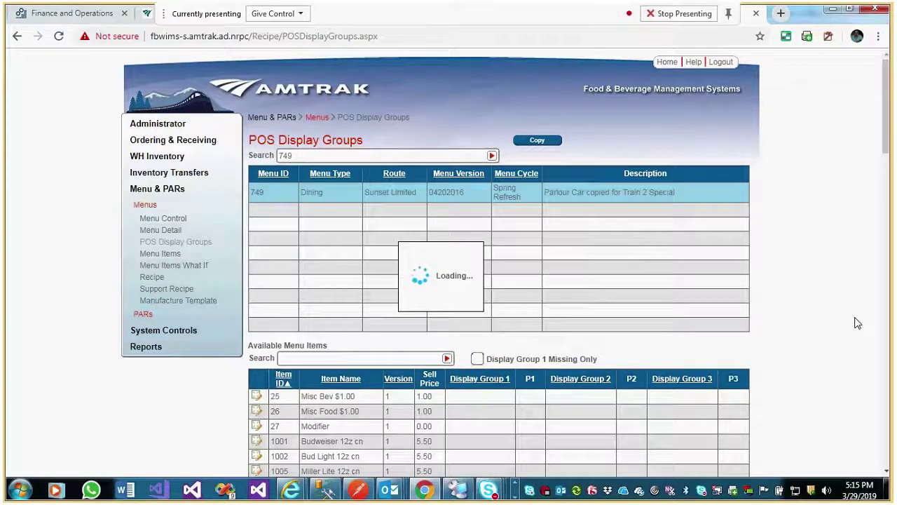
pyautogui.scroll(-12, 860, 326)
pyautogui.scroll(-5, 859, 326)
pyautogui.scroll(10, 860, 327)
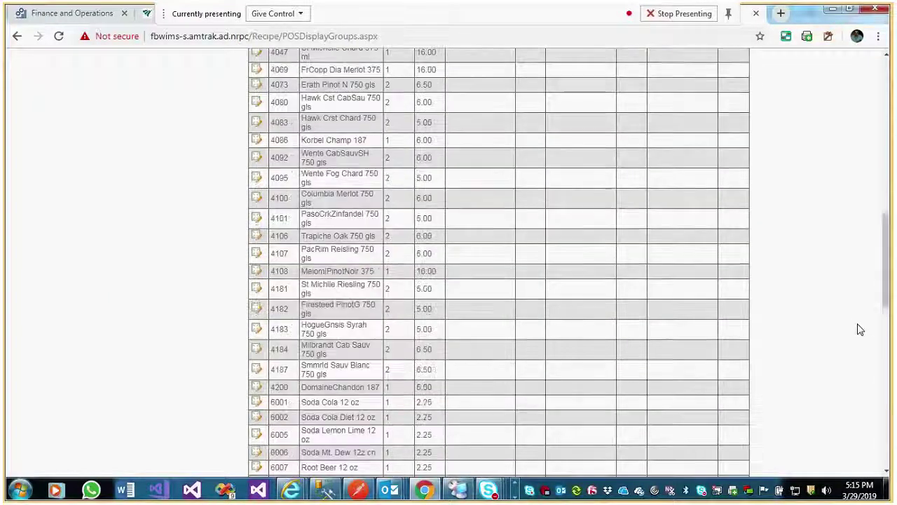
# - Search the POS display groups for menu 790 and look through its available menu items
pyautogui.scroll(10, 558, 212)
pyautogui.click(331, 156)
pyautogui.press('BackSpace')
pyautogui.press('BackSpace')
pyautogui.write('90')
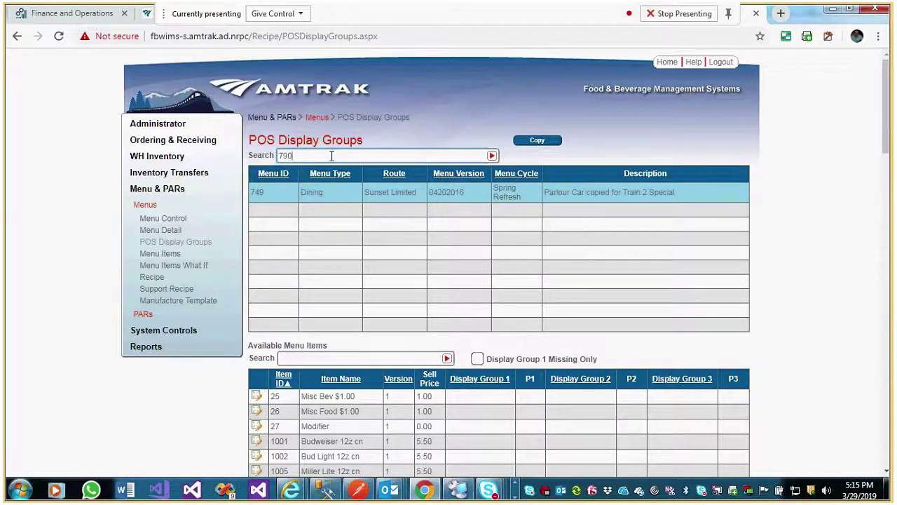
pyautogui.press('Return')
pyautogui.scroll(-5, 622, 313)
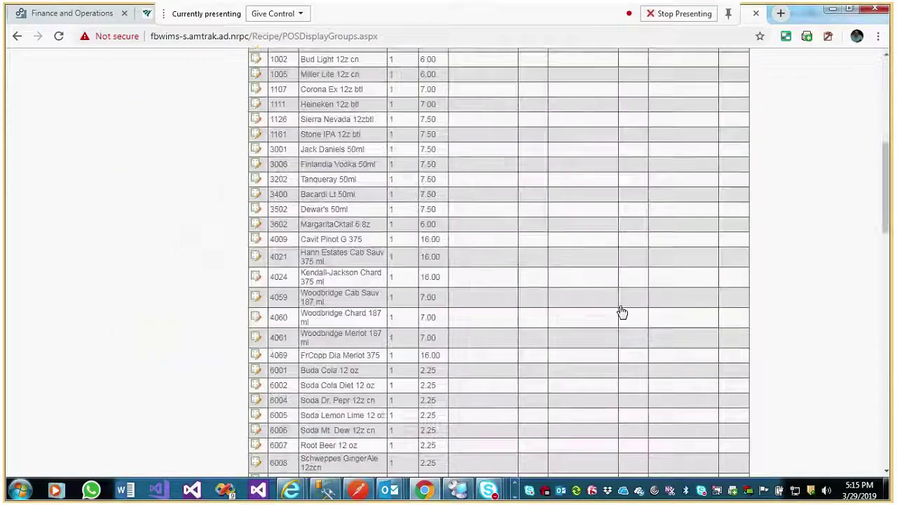
pyautogui.scroll(-6, 619, 317)
pyautogui.scroll(3, 617, 316)
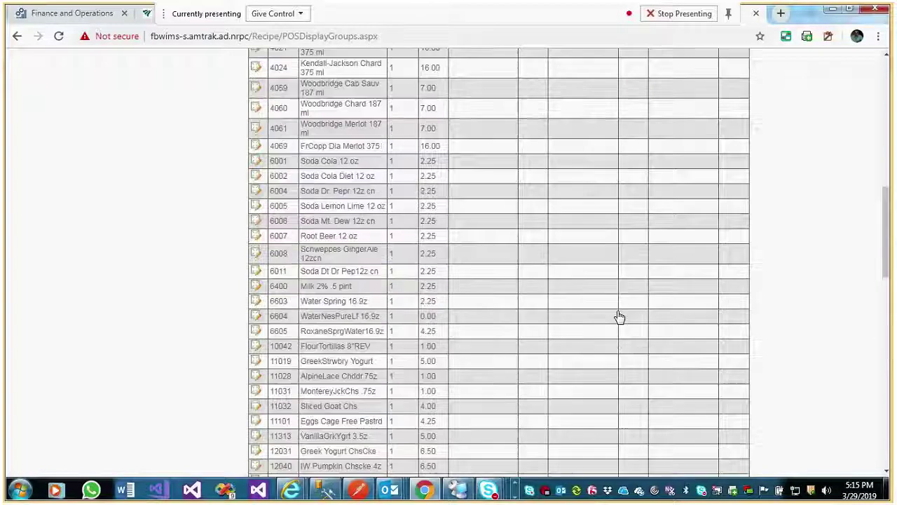
# - Search the POS display groups for menu 779 and review its menu items and display groups down to the end of the list
pyautogui.scroll(10, 617, 317)
pyautogui.click(329, 157)
pyautogui.press('BackSpace')
pyautogui.press('BackSpace')
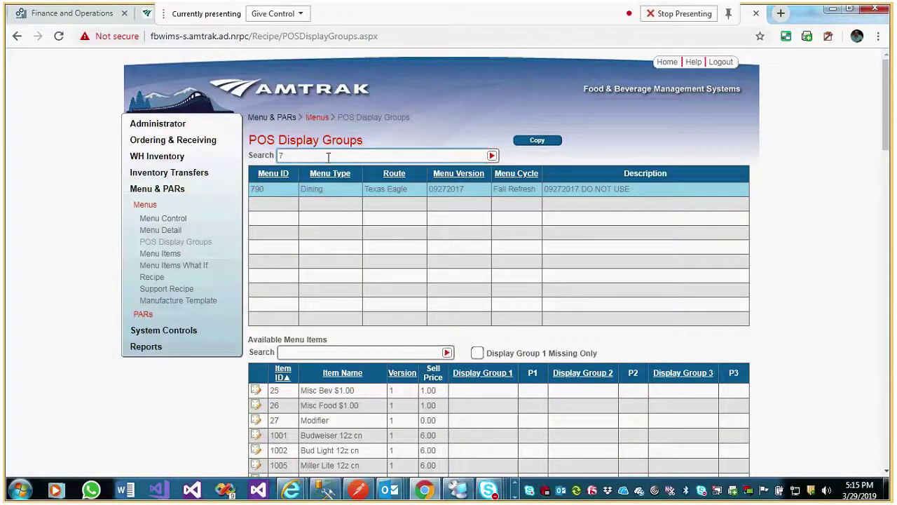
pyautogui.write('79')
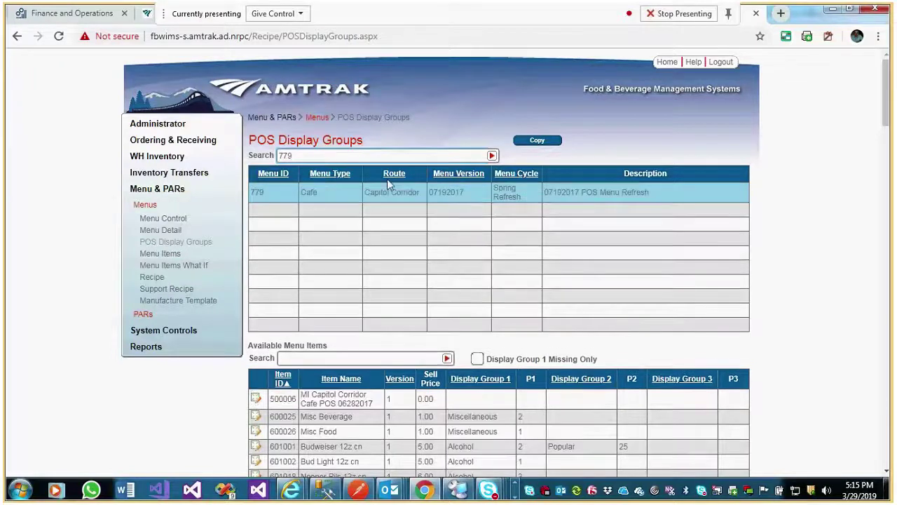
pyautogui.scroll(-15, 567, 351)
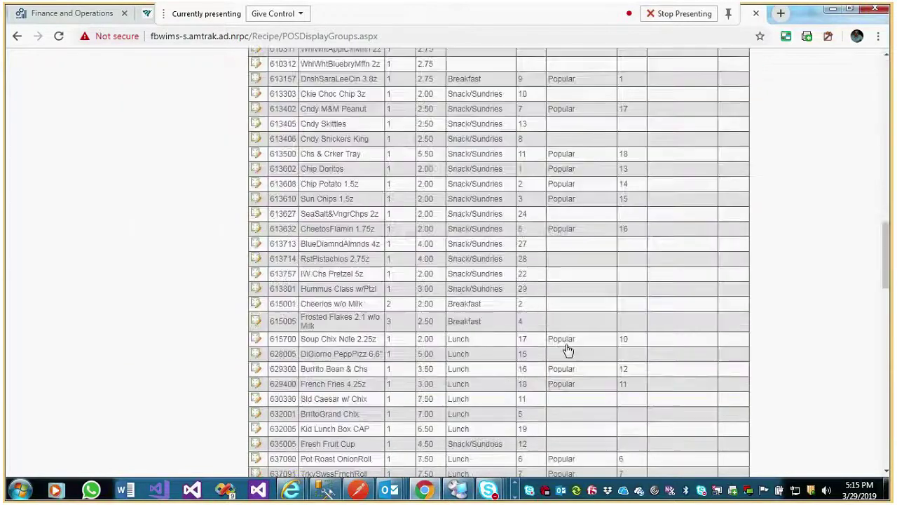
pyautogui.scroll(-8, 568, 350)
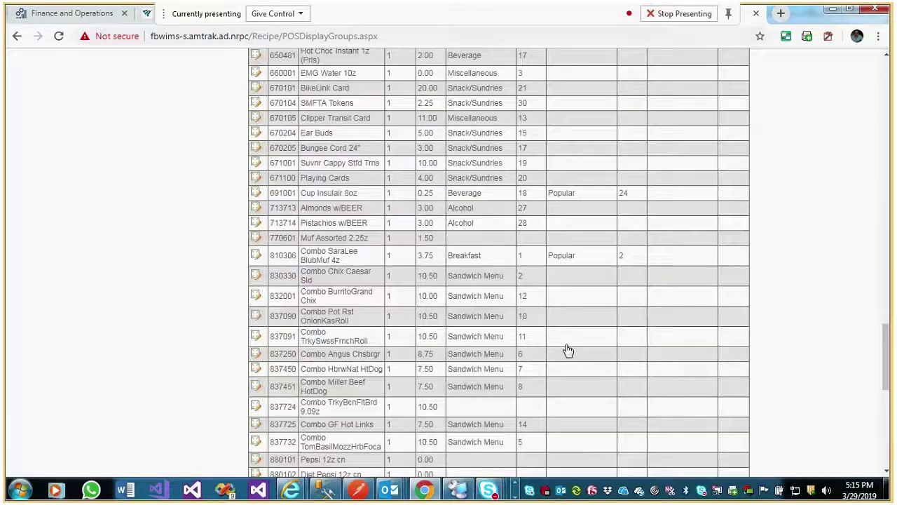
pyautogui.scroll(-4, 568, 350)
pyautogui.scroll(-4, 568, 351)
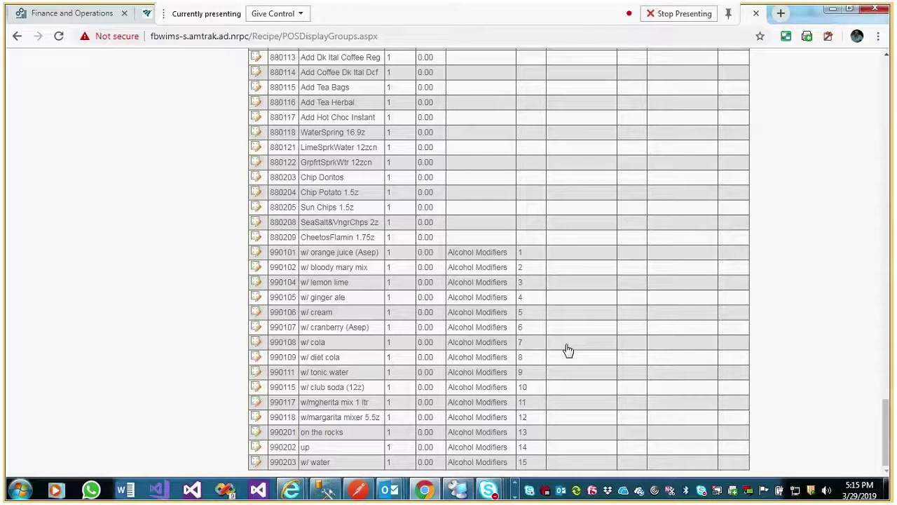
# - Switch to Avanade.txt in Notepad++ and highlight the sample response from ItemName through the last OtherInventoryids entry
pyautogui.click(516, 495)
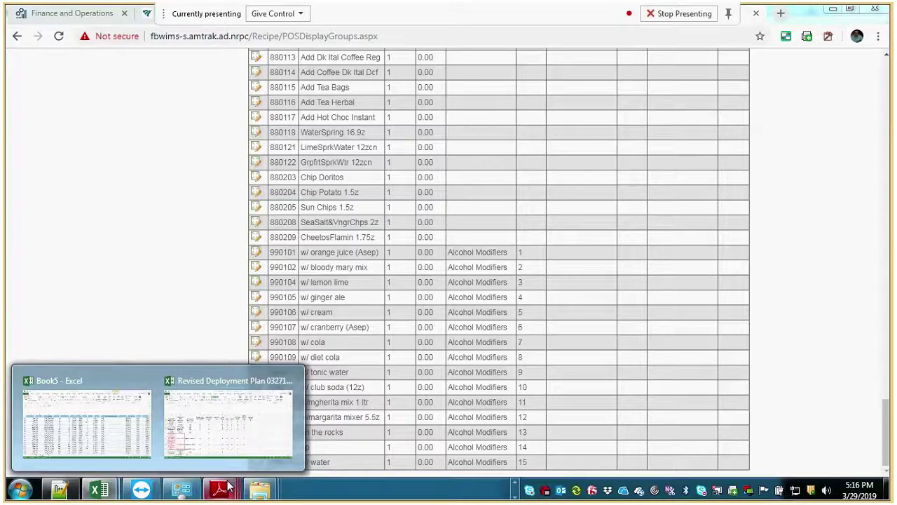
pyautogui.hotkey('alt', 'Tab')
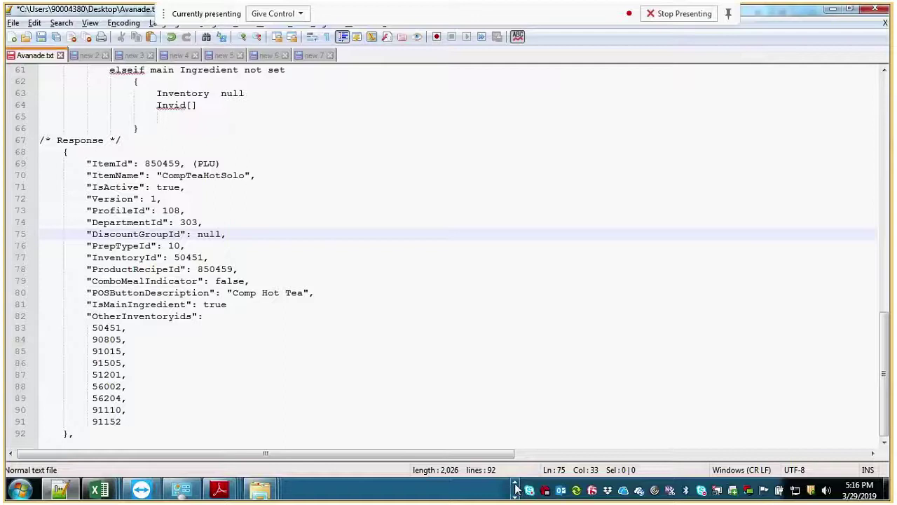
pyautogui.click(130, 421)
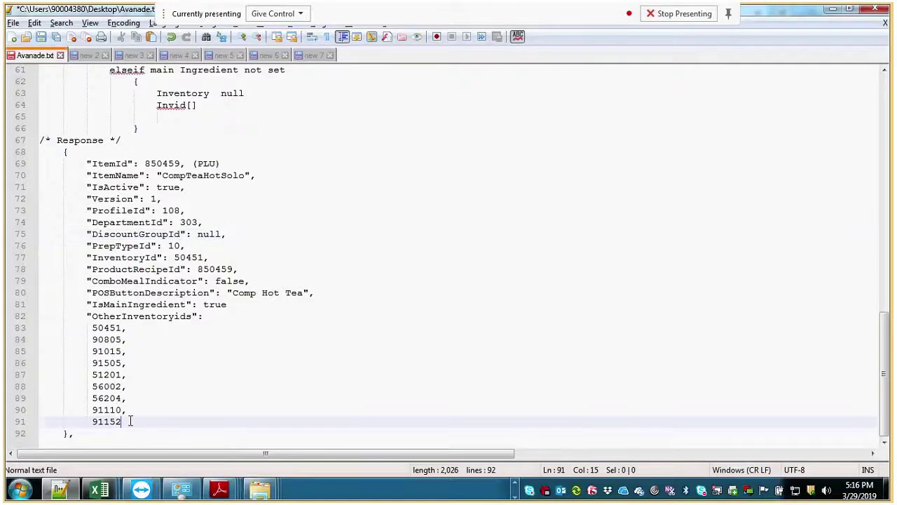
pyautogui.moveTo(130, 421); pyautogui.dragTo(58, 175)
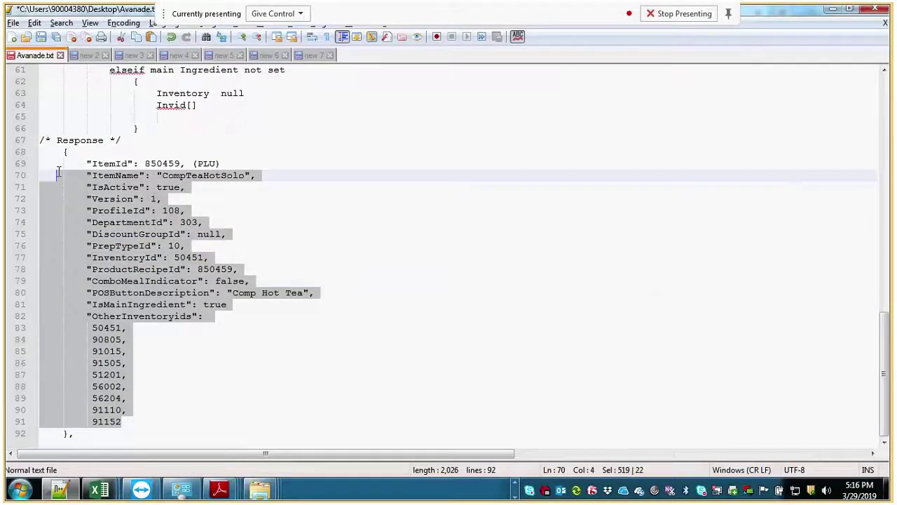
pyautogui.click(430, 295)
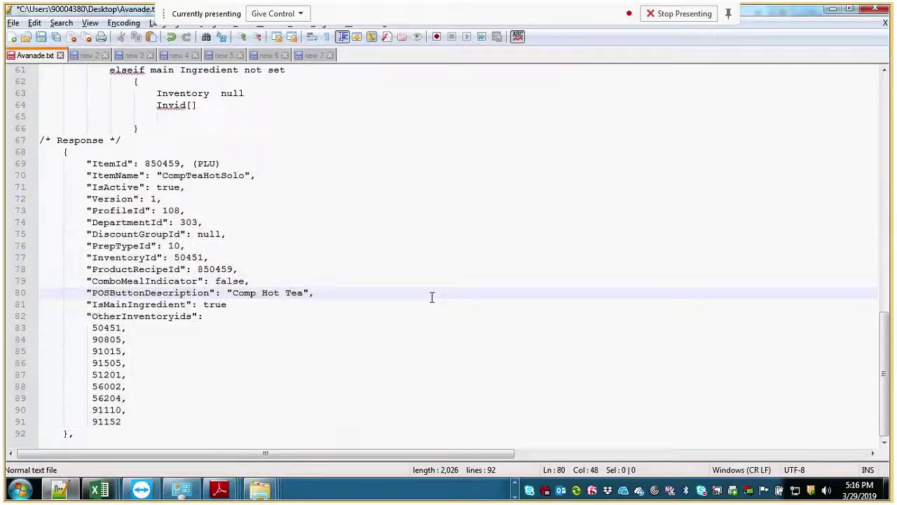
# - Review the notes in Avanade.txt from the POS Set Up section through the fields and MenuItemMaster logic to the sample response
pyautogui.scroll(4, 431, 296)
pyautogui.scroll(16, 431, 298)
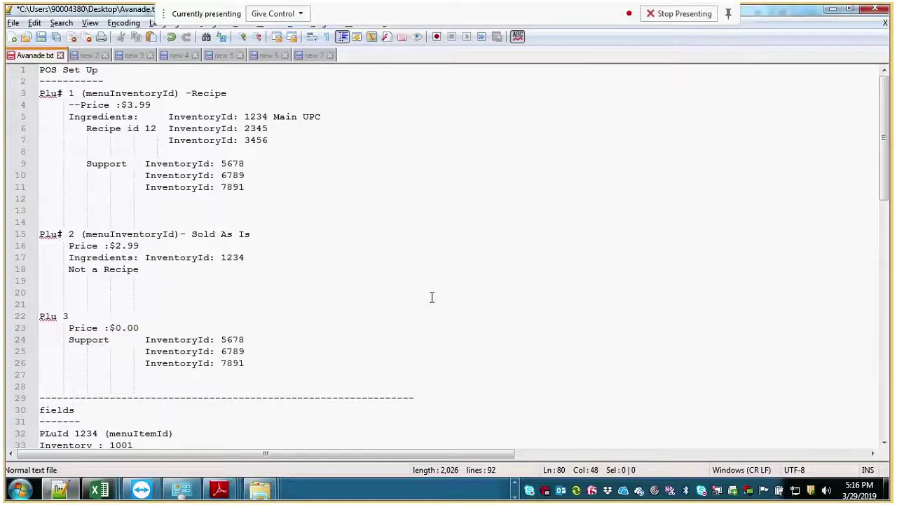
pyautogui.scroll(-3, 432, 297)
pyautogui.scroll(-3, 432, 297)
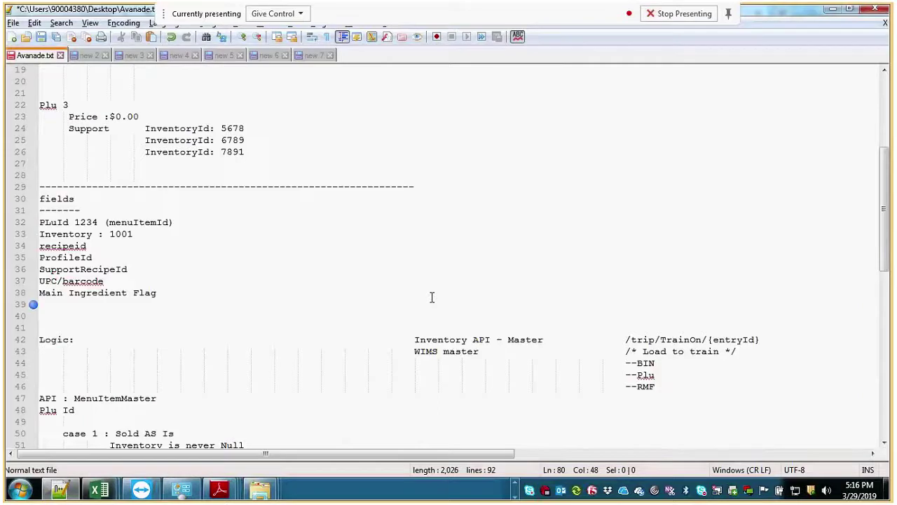
pyautogui.scroll(-3, 432, 297)
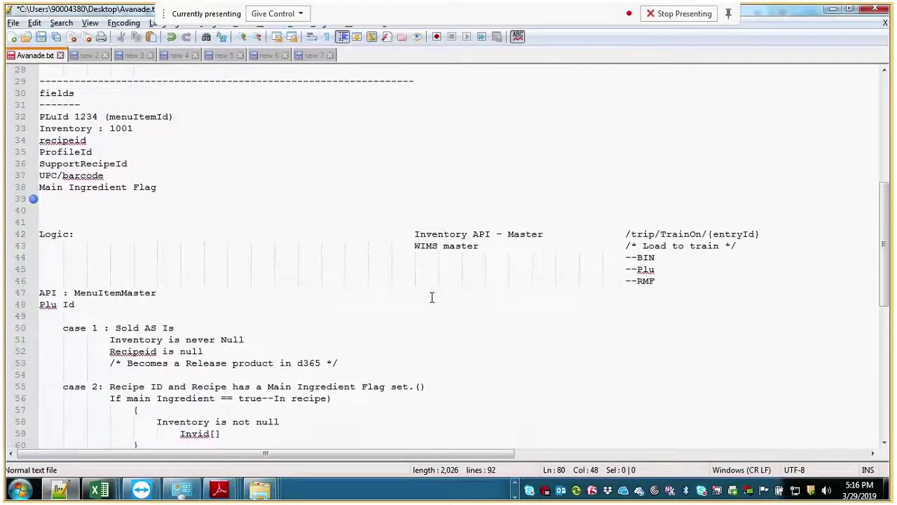
pyautogui.scroll(-2, 432, 297)
pyautogui.scroll(-4, 432, 298)
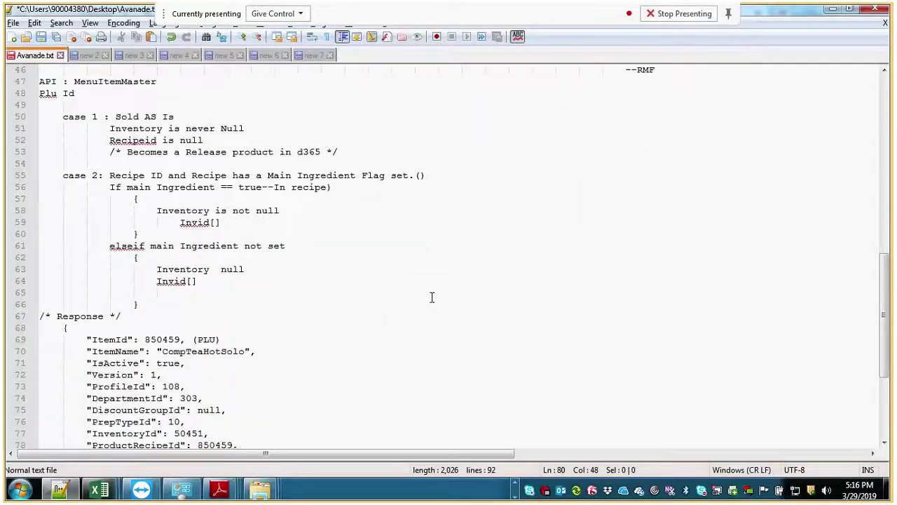
pyautogui.scroll(-5, 432, 297)
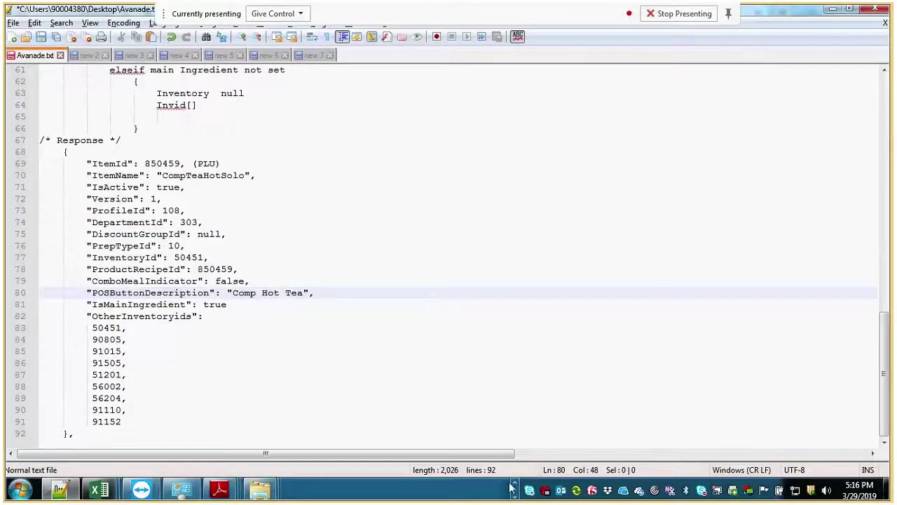
pyautogui.moveTo(237, 493)
pyautogui.scroll(13, 360, 352)
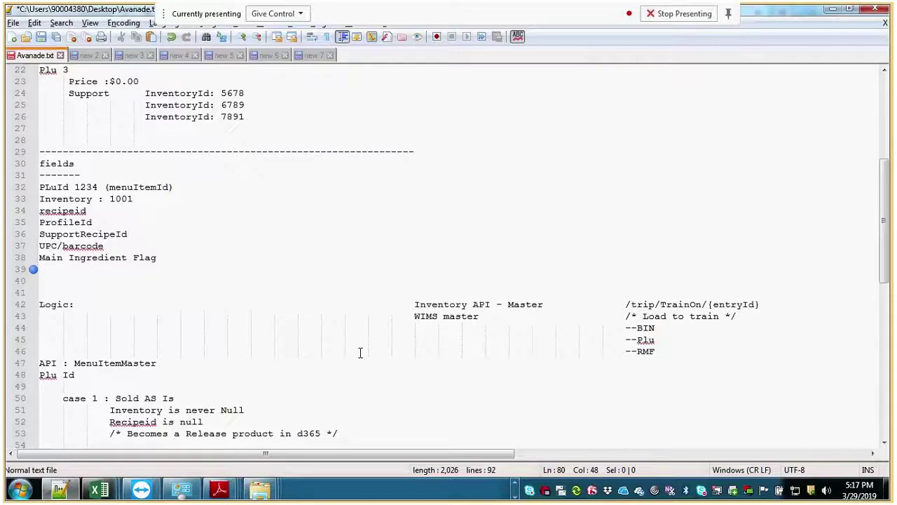
pyautogui.scroll(-13, 360, 352)
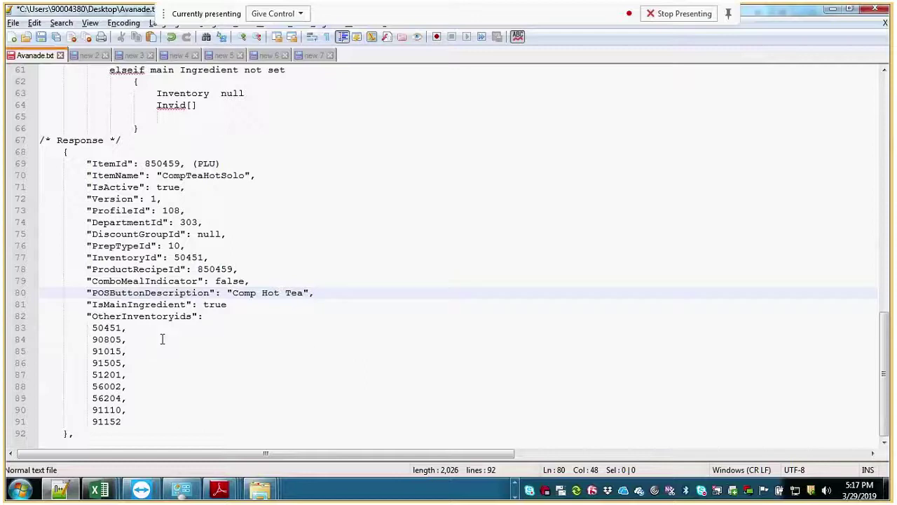
# - Highlight the OtherInventoryids block, and switch to Postman to check the menuitemmaster response record for item 50451, Tea Bag Regular
pyautogui.moveTo(84, 316); pyautogui.dragTo(137, 423)
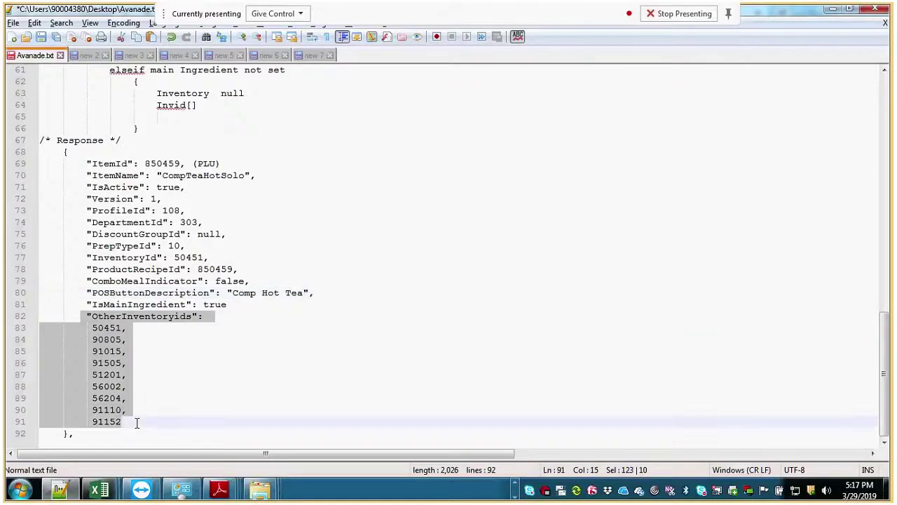
pyautogui.click(518, 490)
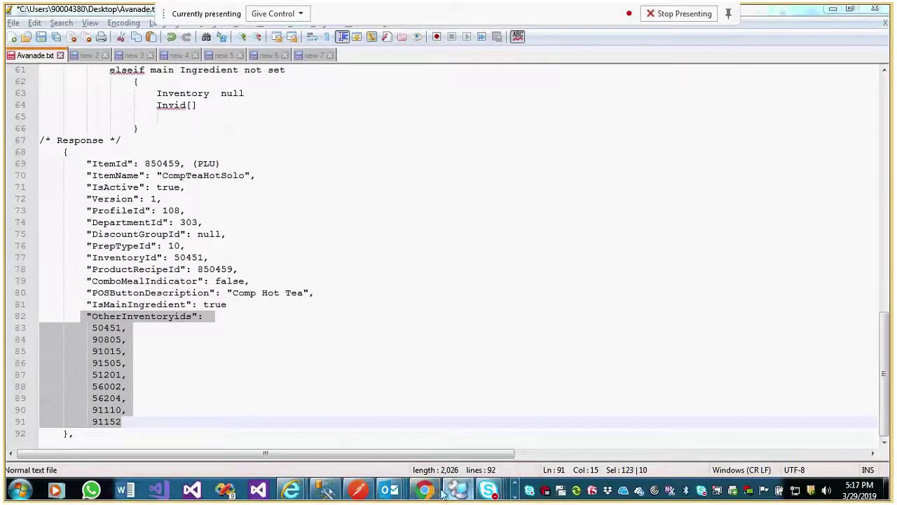
pyautogui.click(358, 491)
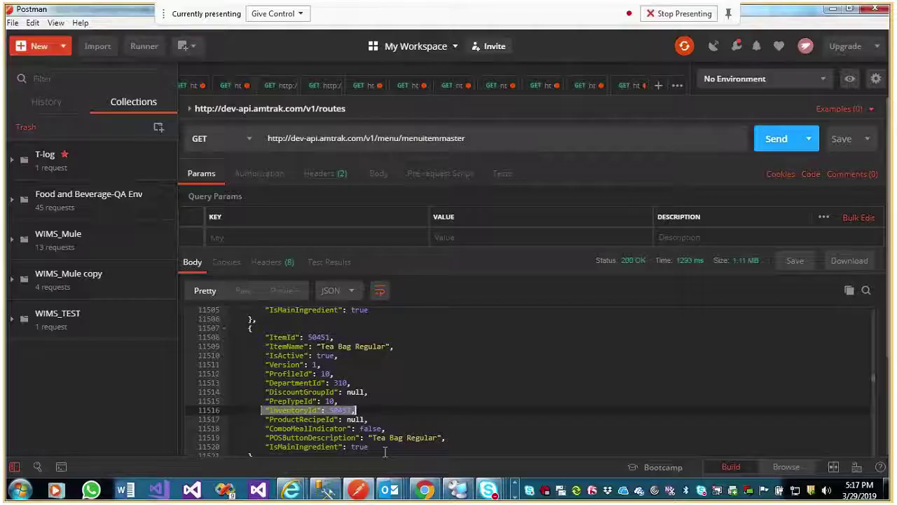
pyautogui.scroll(-3, 385, 448)
pyautogui.click(368, 369)
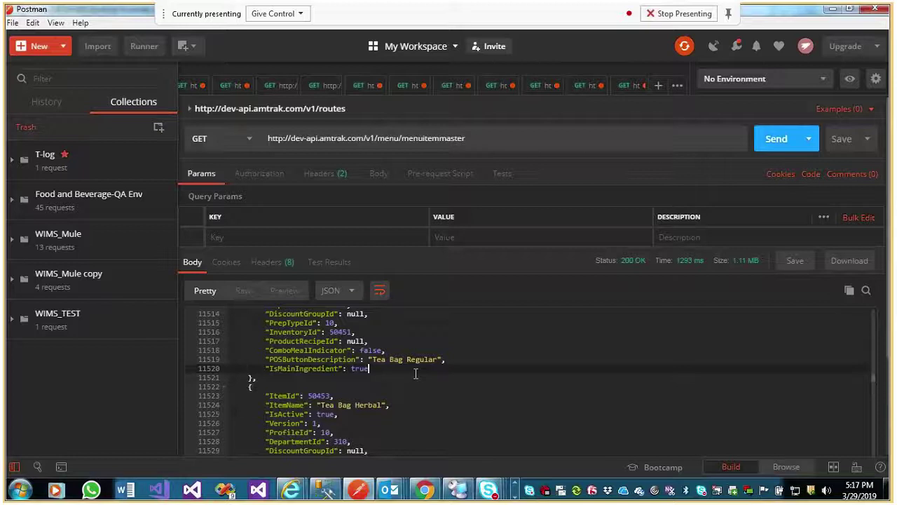
# - Return to Notepad++ and save Avanade.txt
pyautogui.hotkey('alt', 'Tab')
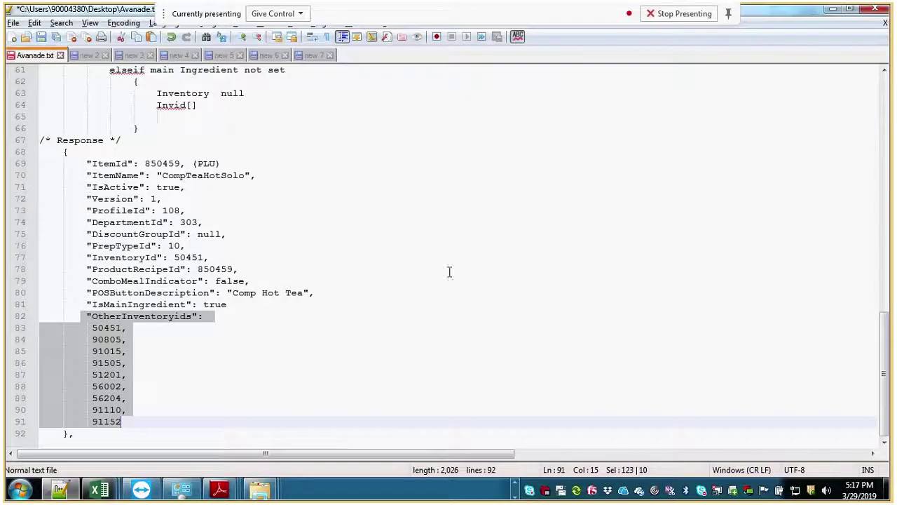
pyautogui.click(41, 36)
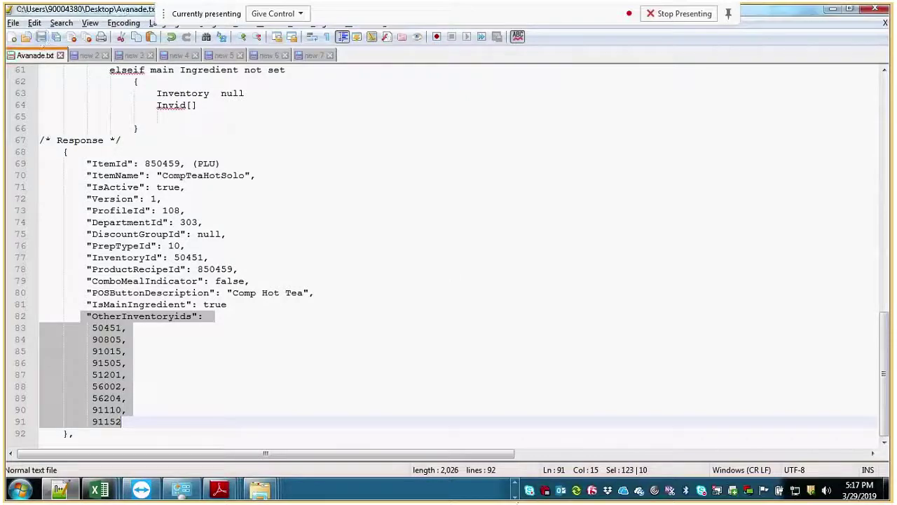
# - Switch to Outlook and start a reply to all attendees of the "F&B NextGen POS - Working session" appointment in the calendar
pyautogui.click(516, 486)
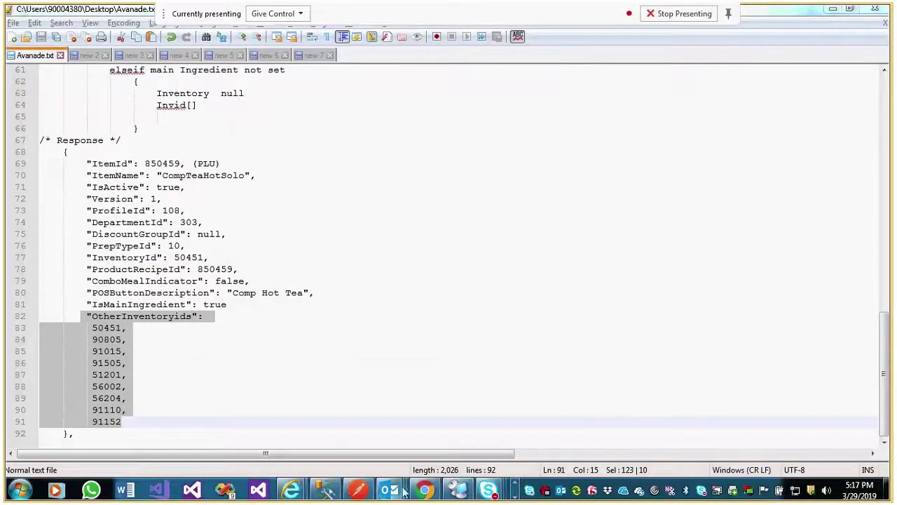
pyautogui.moveTo(377, 490)
pyautogui.click(168, 417)
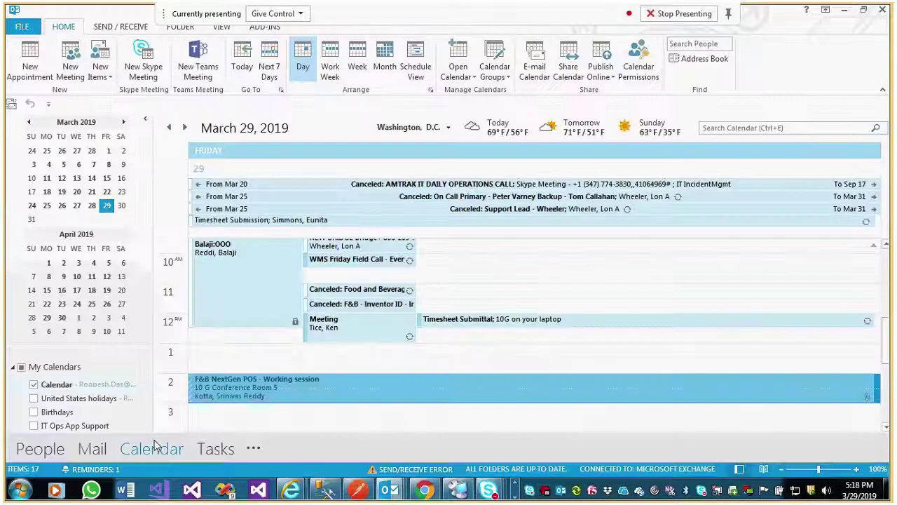
pyautogui.moveTo(156, 447)
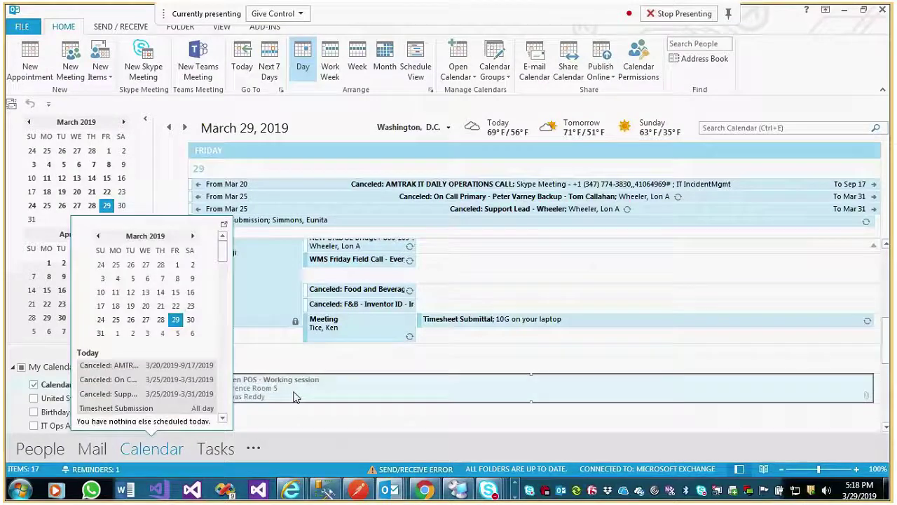
pyautogui.rightClick(287, 179)
pyautogui.click(390, 267)
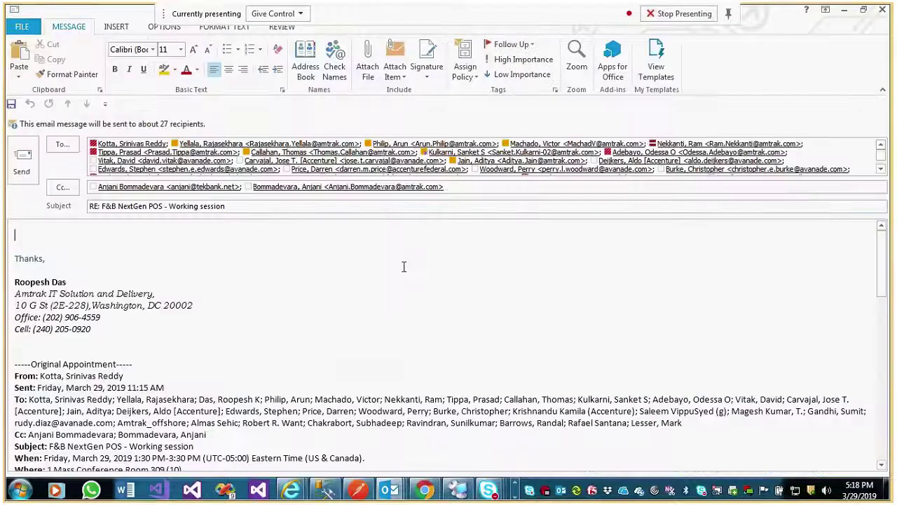
# - Attach the Avanade.txt file from the Desktop to the reply
pyautogui.click(367, 60)
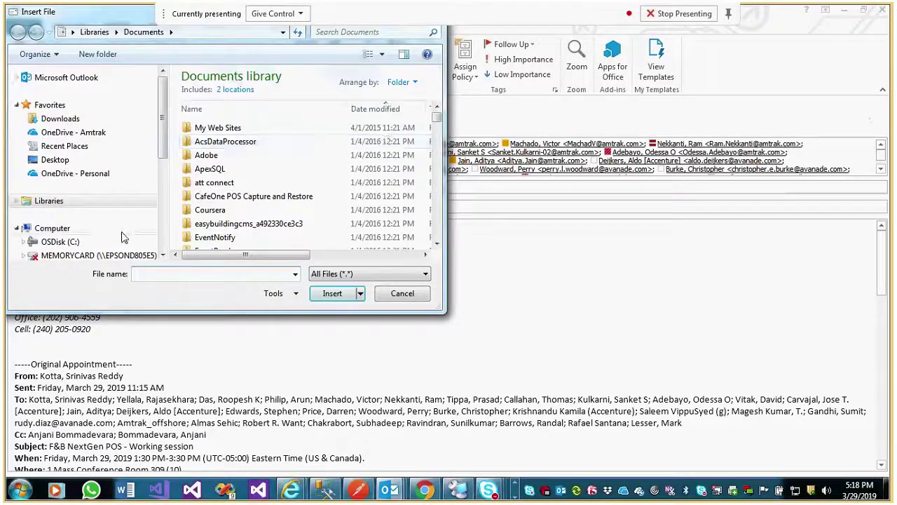
pyautogui.click(55, 160)
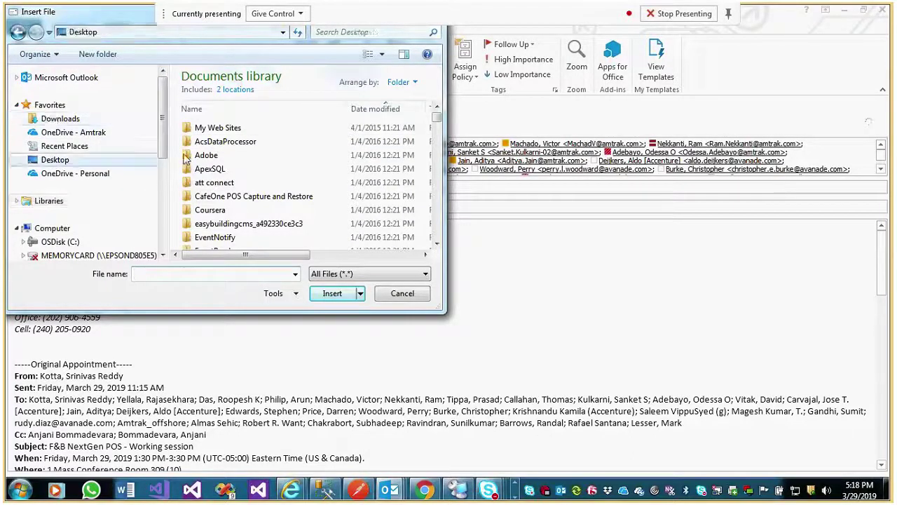
pyautogui.click(223, 161)
pyautogui.click(222, 174)
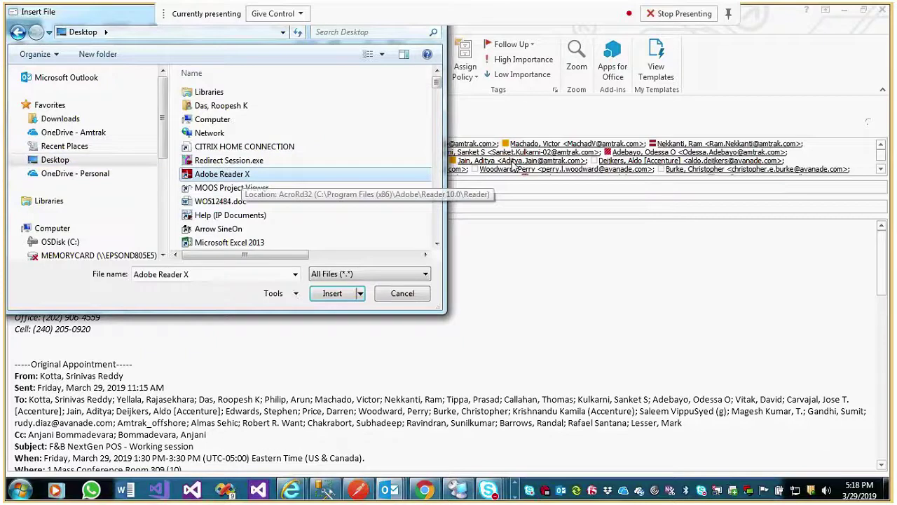
pyautogui.moveTo(437, 83); pyautogui.dragTo(426, 242)
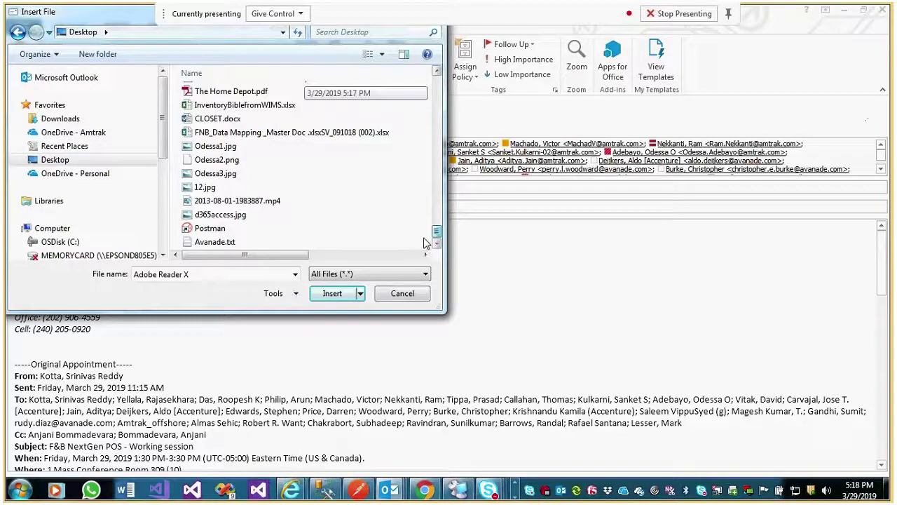
pyautogui.press('Return')
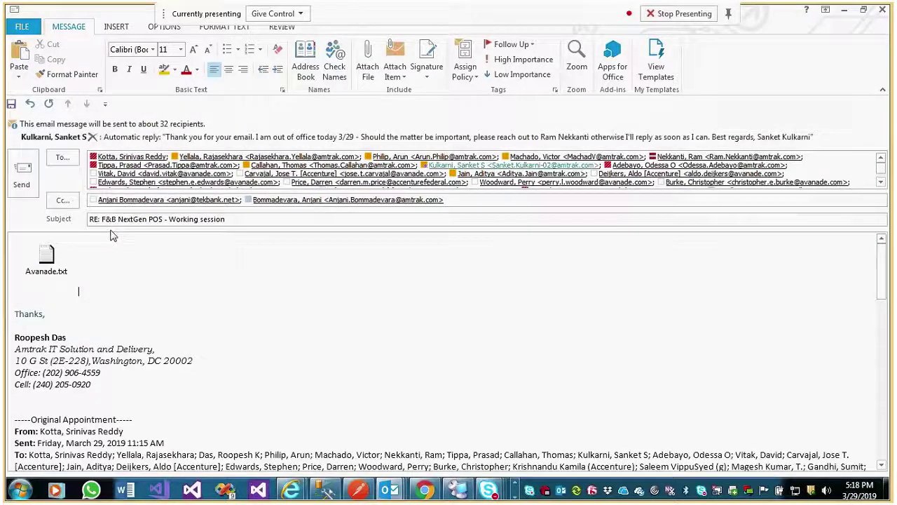
# - Write "Design Logic discussion notes." in the message body below the attachment, and send the reply to the attendees
pyautogui.press('Return')
pyautogui.write('Design Logic s')
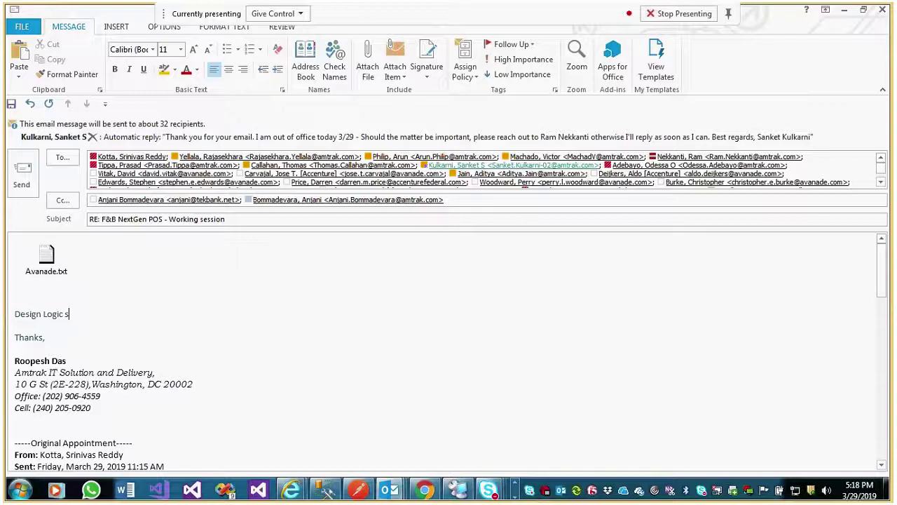
pyautogui.press('BackSpace')
pyautogui.write('discussion no')
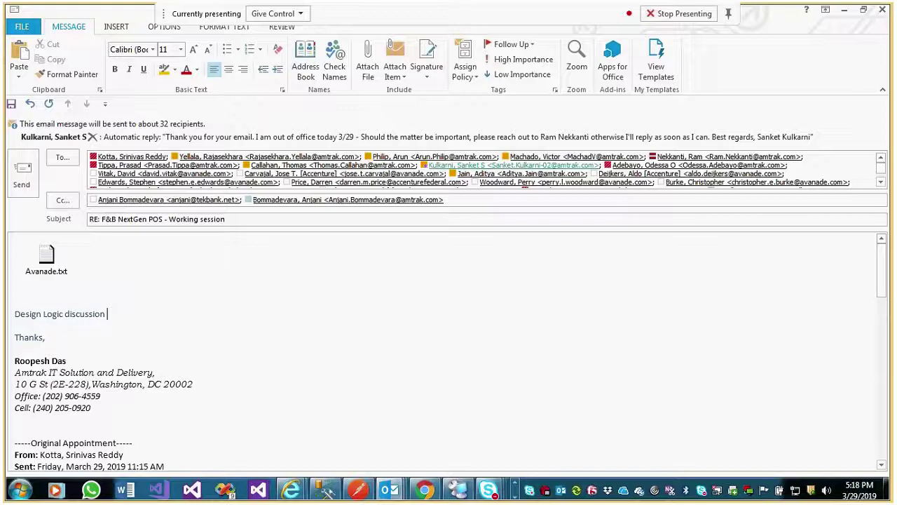
pyautogui.write('tes.')
pyautogui.click(20, 175)
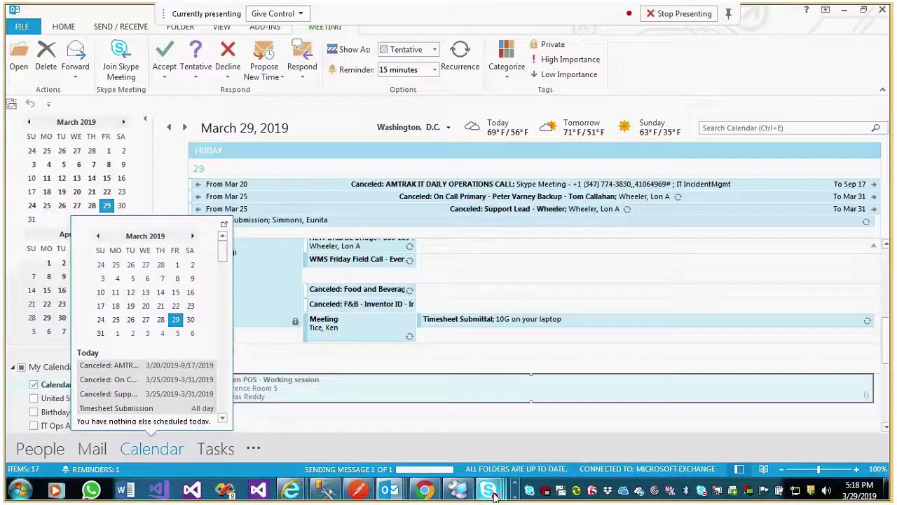
# - Switch to the Skype meeting and stop presenting the screen
pyautogui.click(495, 496)
pyautogui.click(701, 14)
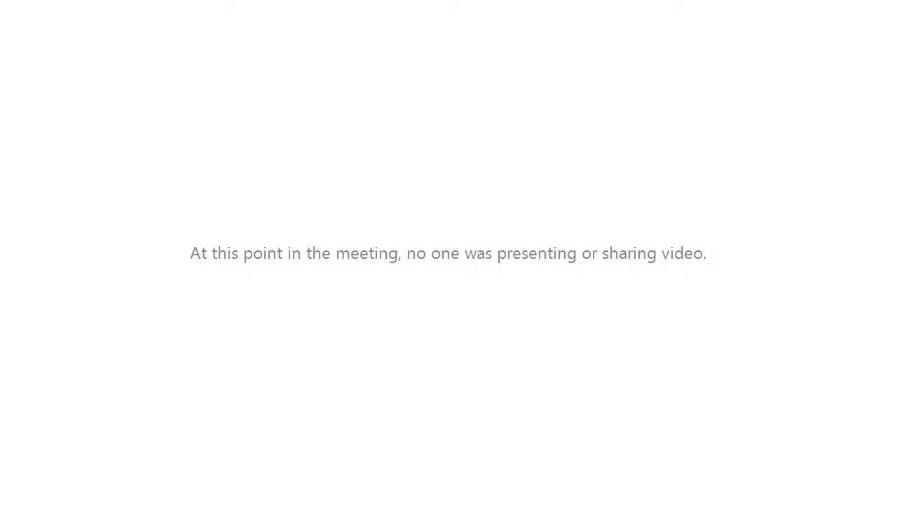